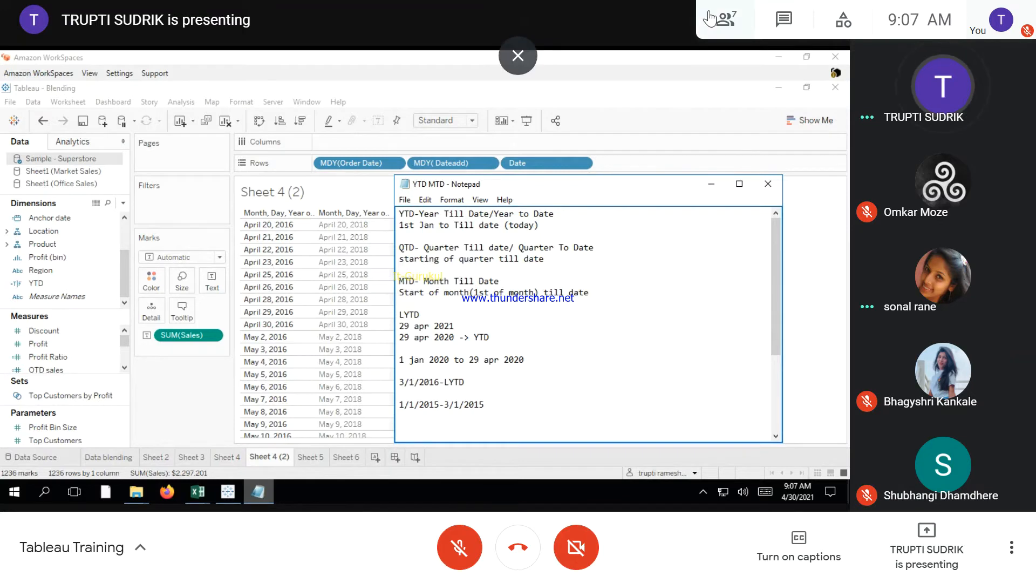
Step: Pin the shared presentation to the meeting screen and close the participant list
left_click(726, 20)
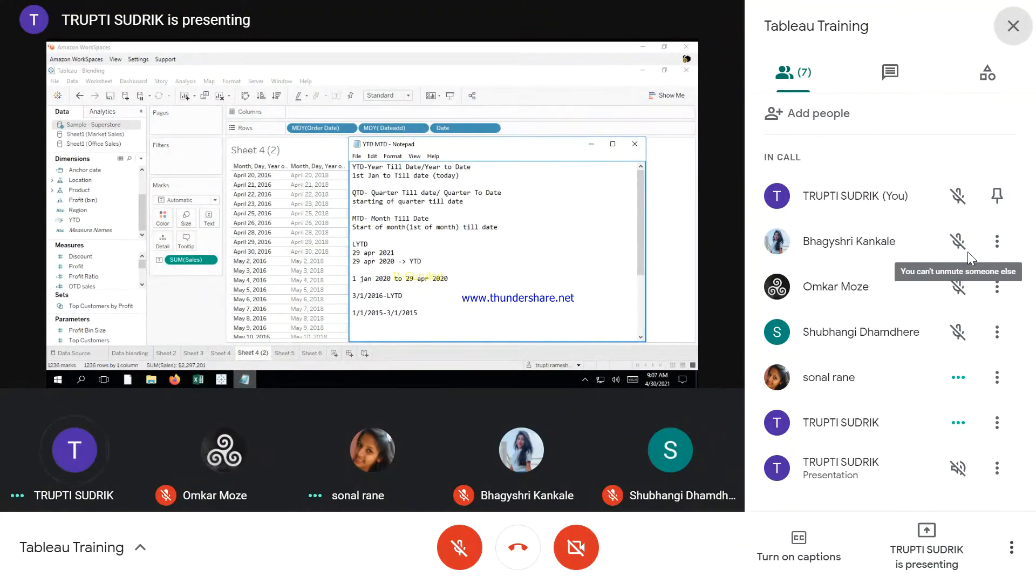
left_click(996, 469)
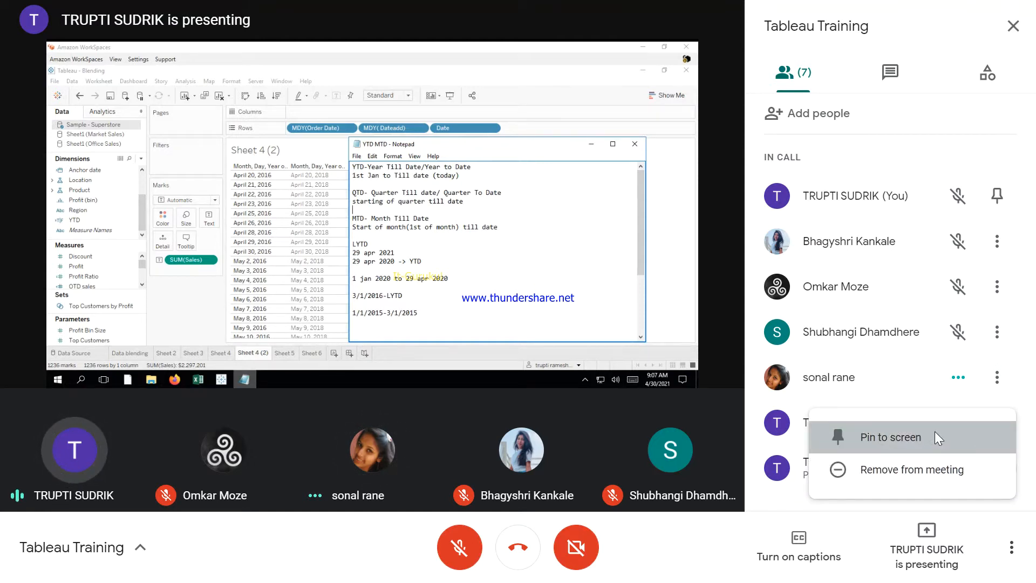
left_click(935, 439)
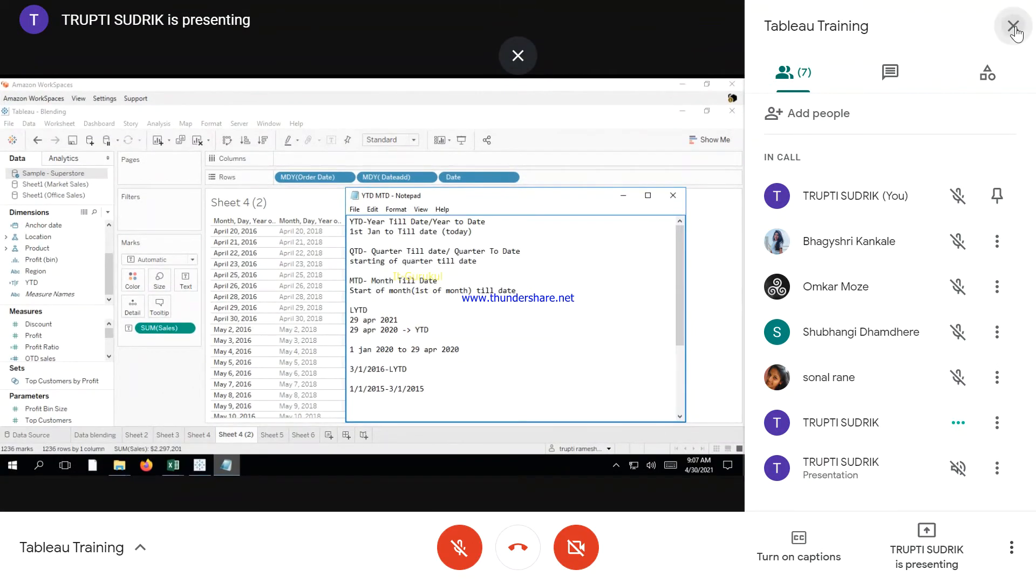
left_click(1013, 26)
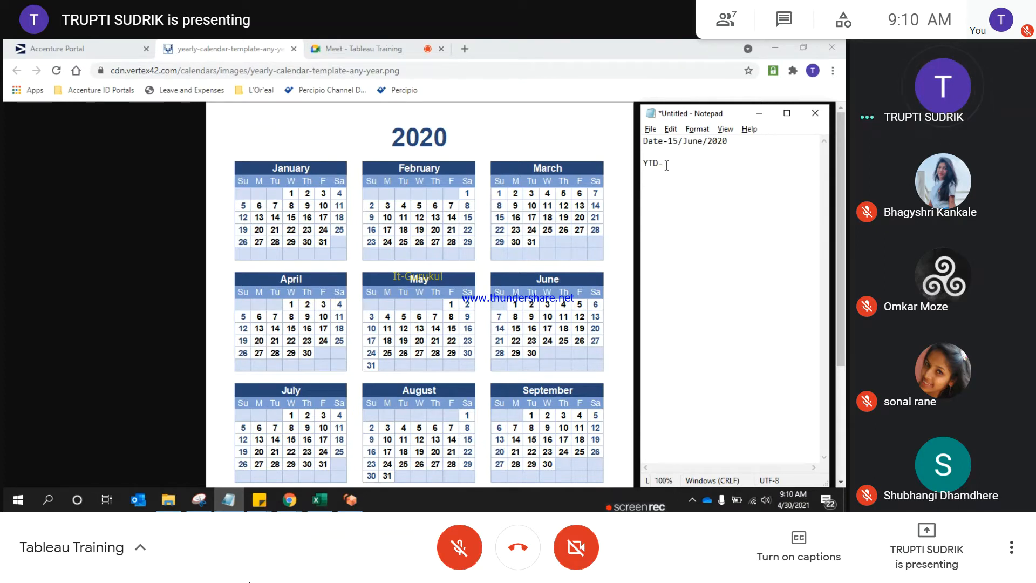
Step: Enter the range 1/jan/2020-15/June/2020 below the YTD heading in the notes
type("1/jan/2020-")
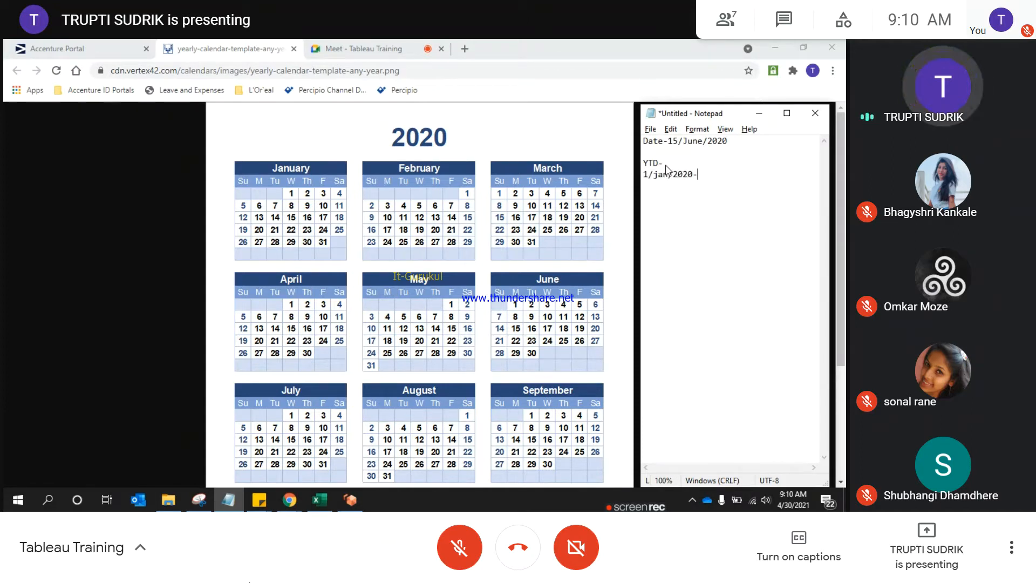
type("15")
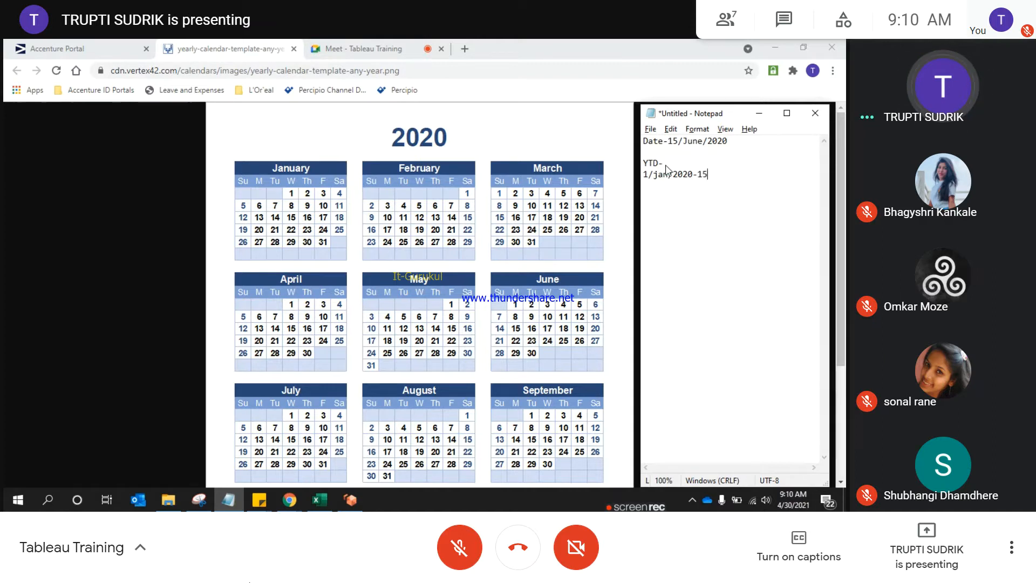
type("/June/2020")
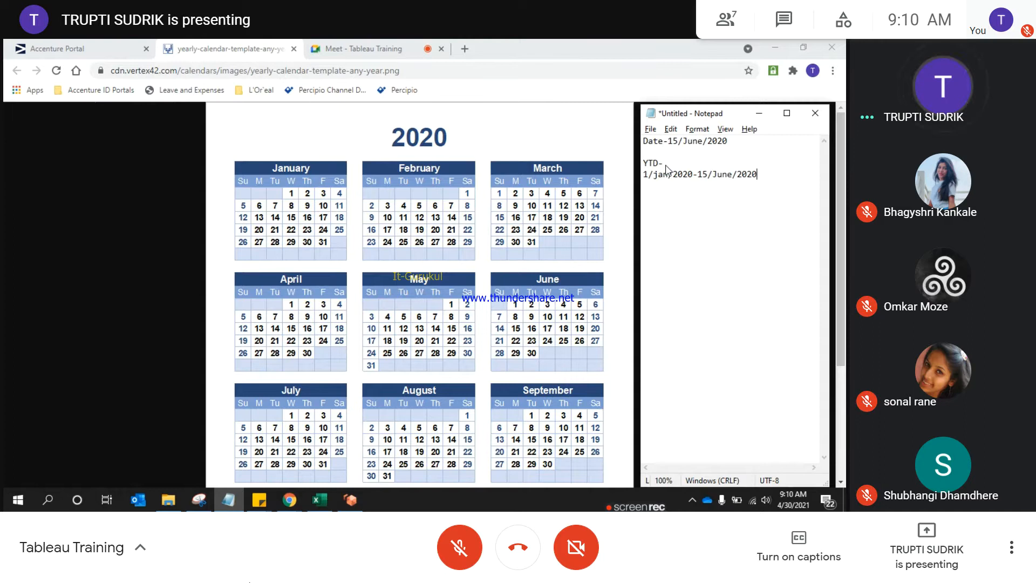
key("Return")
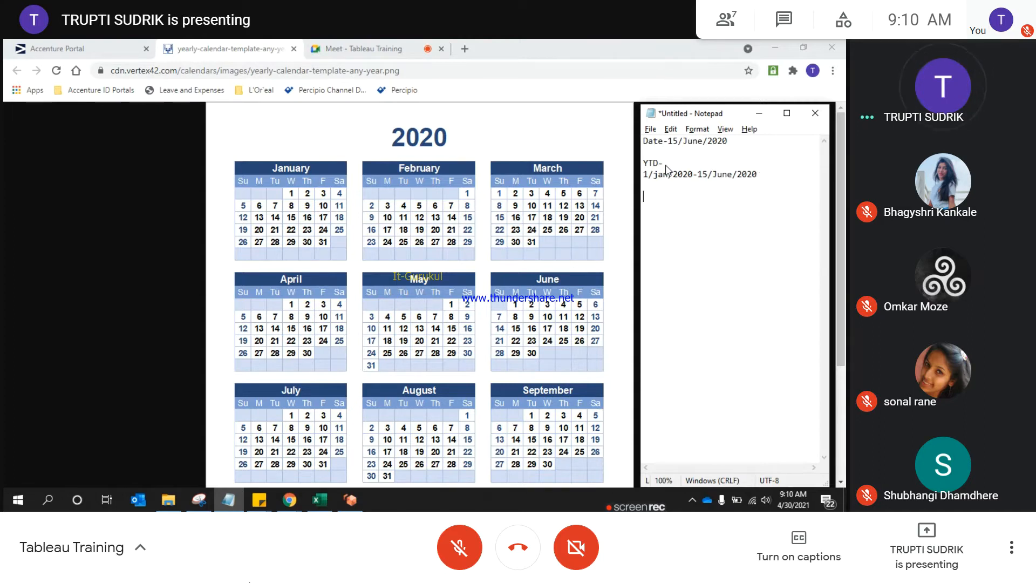
Step: Add the heading LYTD below the YTD range
type("L")
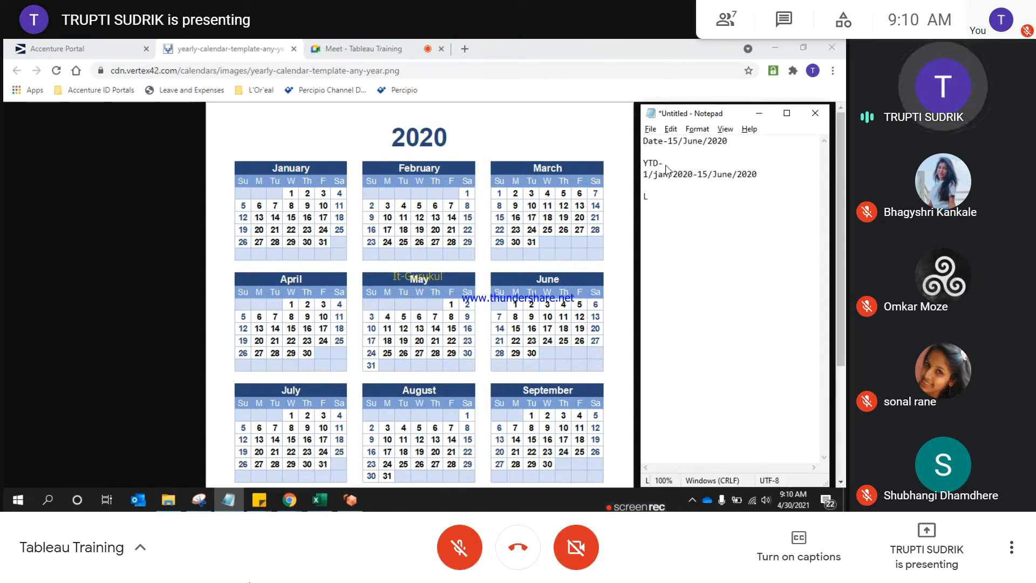
type("Y")
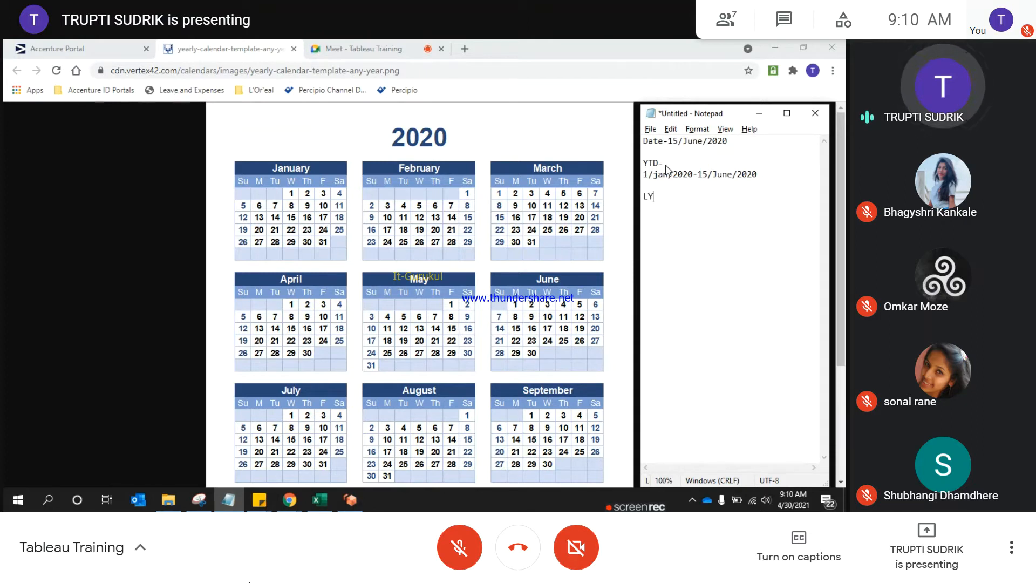
type("TD")
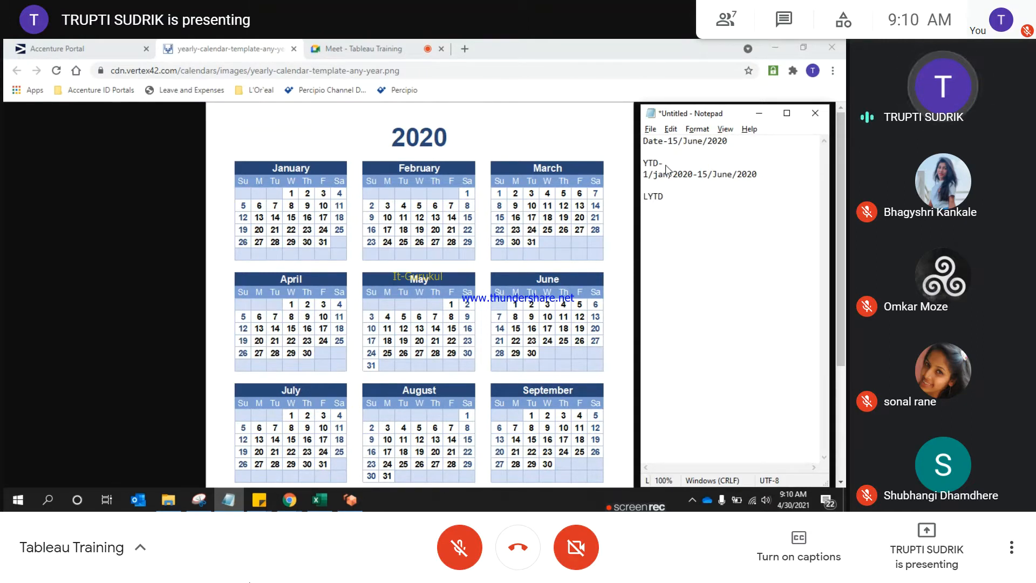
left_click_drag(668, 141, 734, 141)
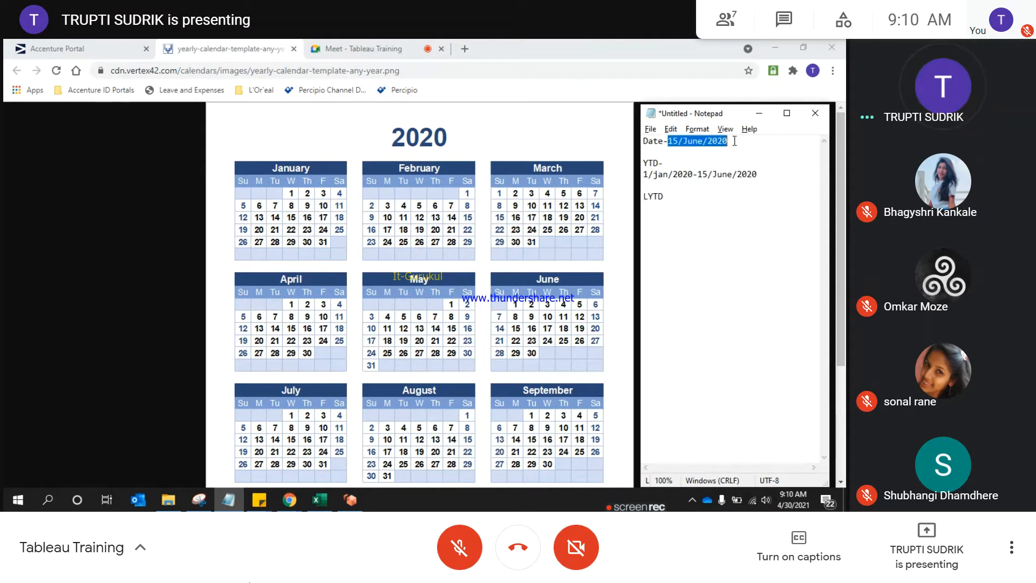
left_click(648, 214)
left_click_drag(672, 174, 759, 174)
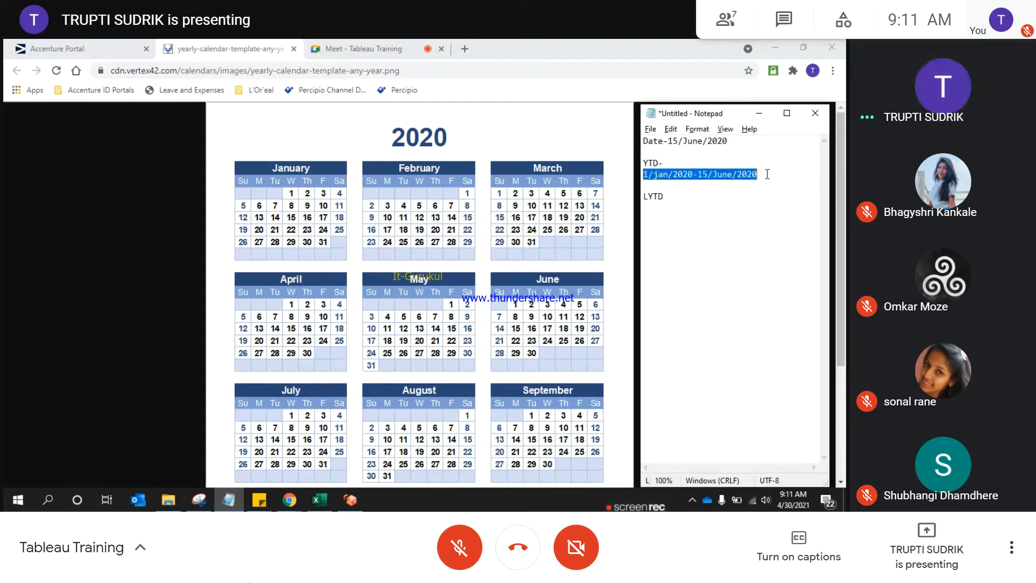
left_click(673, 174)
left_click_drag(644, 174, 759, 174)
left_click(678, 178)
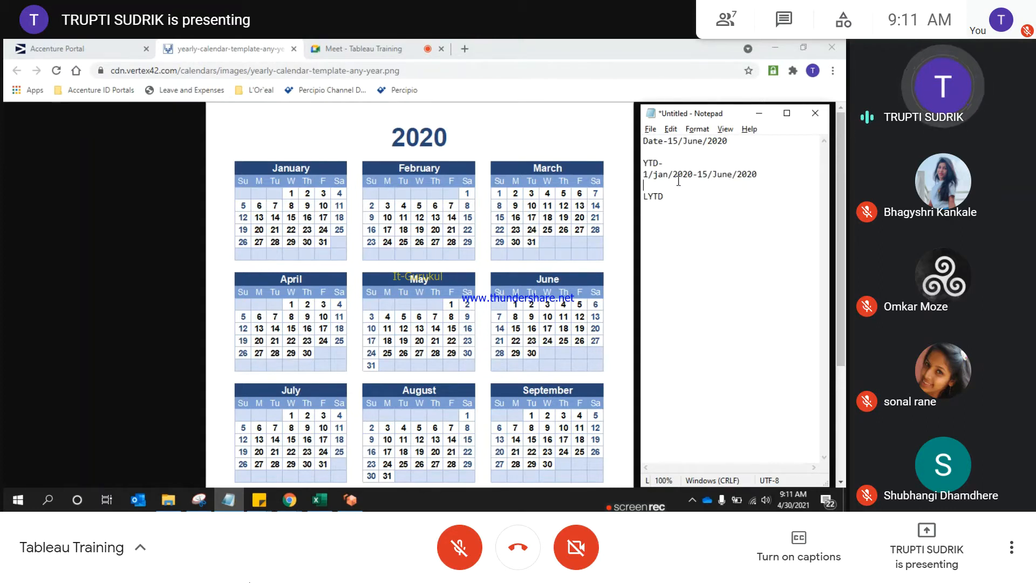
left_click_drag(644, 195, 655, 209)
left_click(655, 209)
Step: Copy the YTD date range onto the line below the LYTD heading
double_click(673, 174)
left_click(644, 174)
left_click_drag(644, 173, 766, 175)
key("ctrl+c")
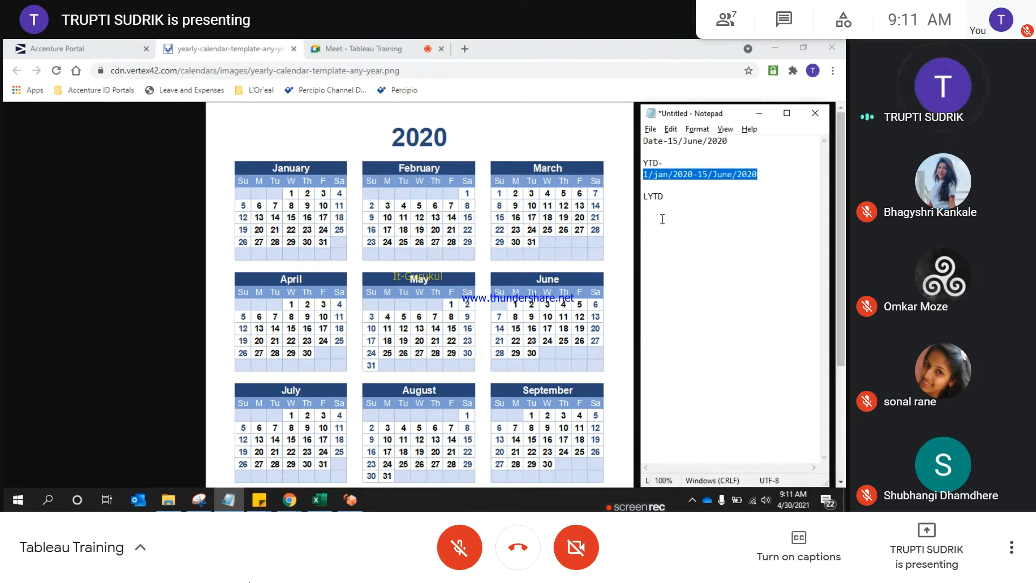
left_click(656, 209)
key("ctrl+v")
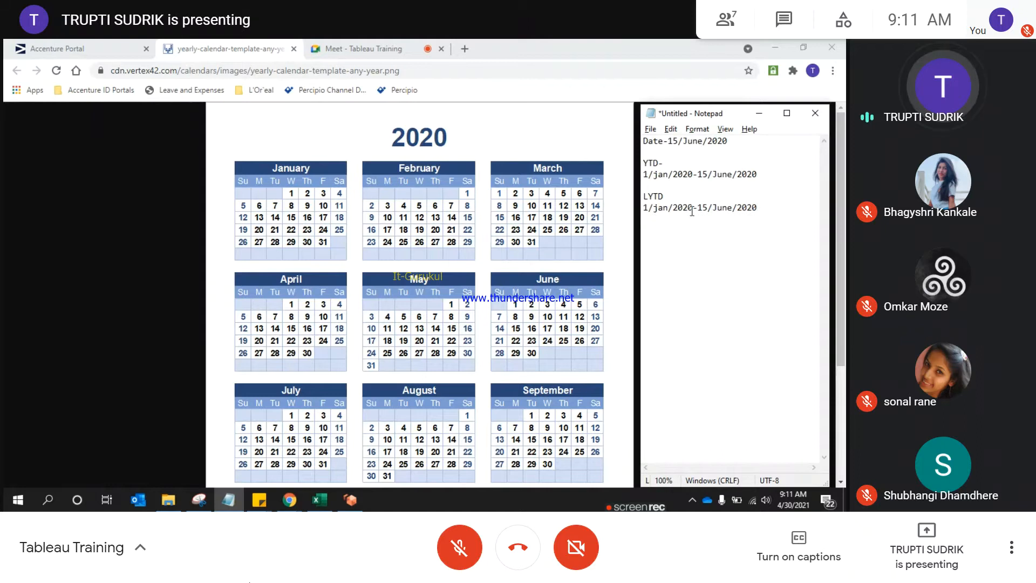
Step: Change both years in the LYTD range to 2019
key("BackSpace")
key("BackSpace")
type("19")
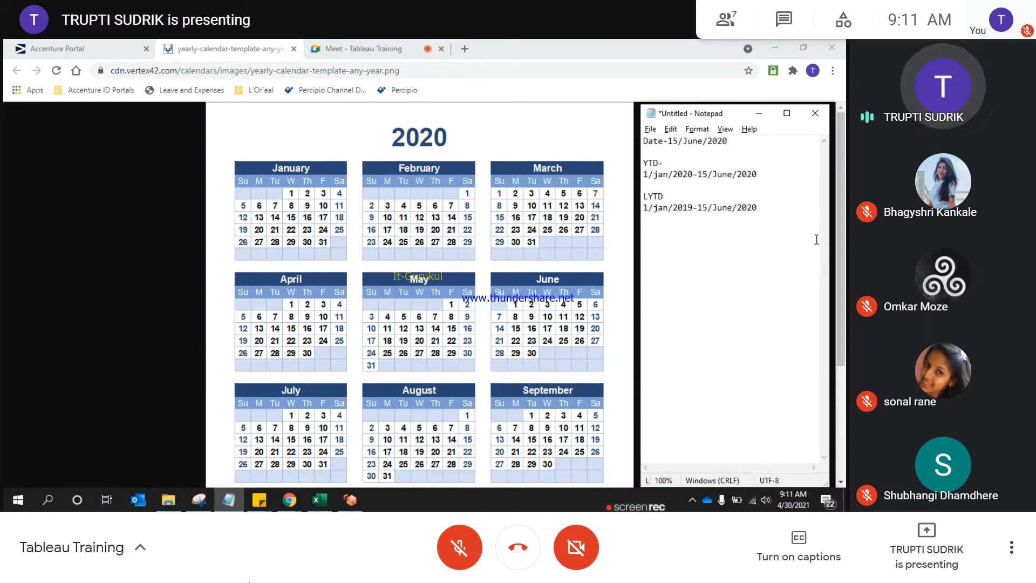
key("BackSpace")
key("BackSpace")
type("19")
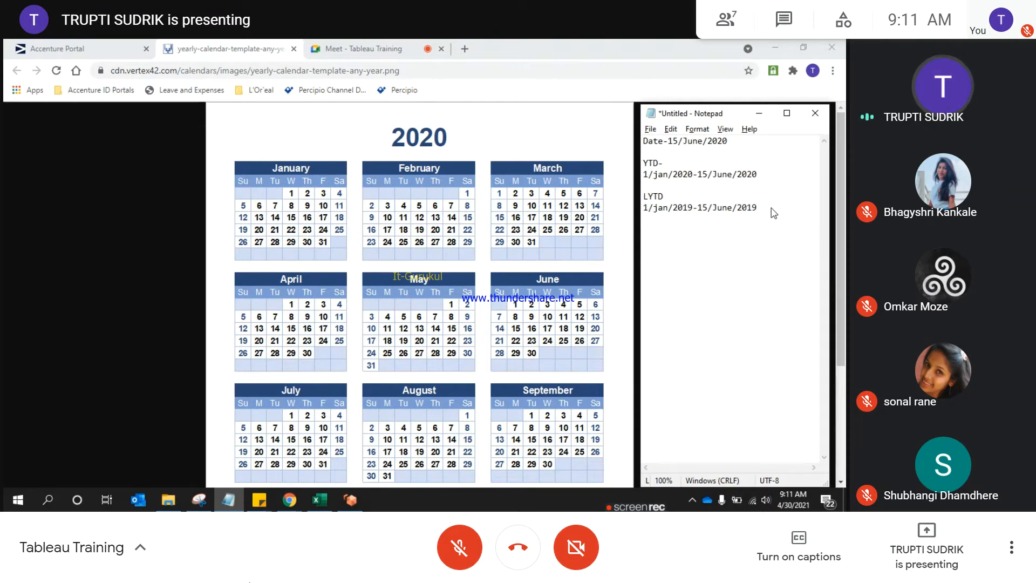
Step: Add an MTD- heading below the LYTD range with the range 1/June/2020-15-June/2020 beneath it
type("MTD-")
key("Return")
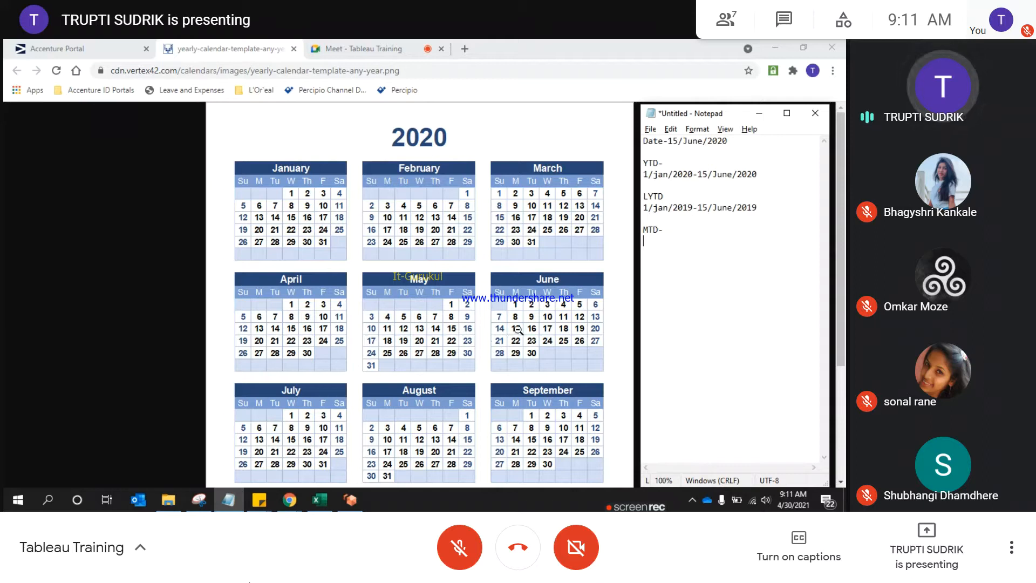
left_click_drag(669, 140, 728, 140)
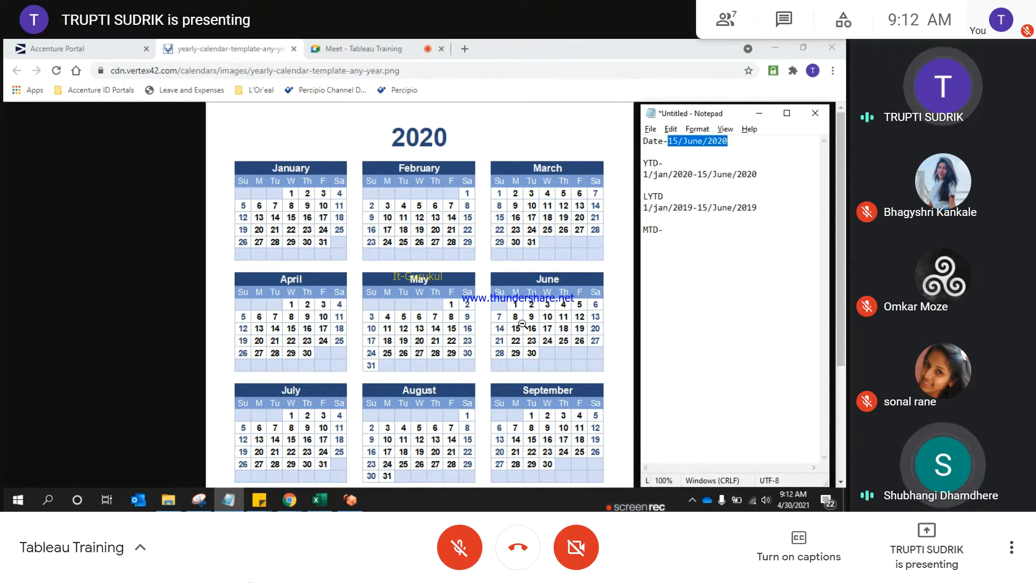
left_click(651, 246)
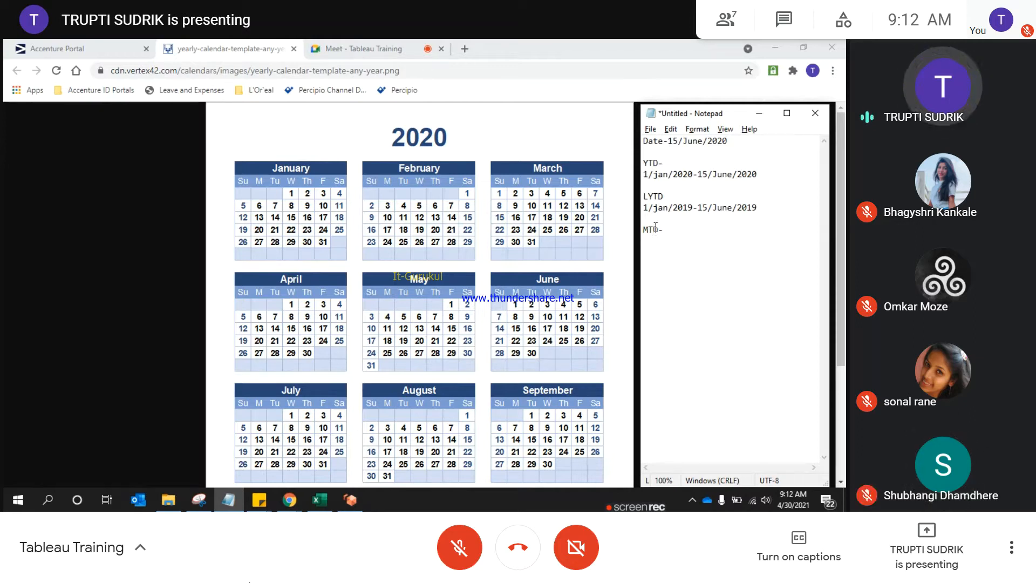
type("1/")
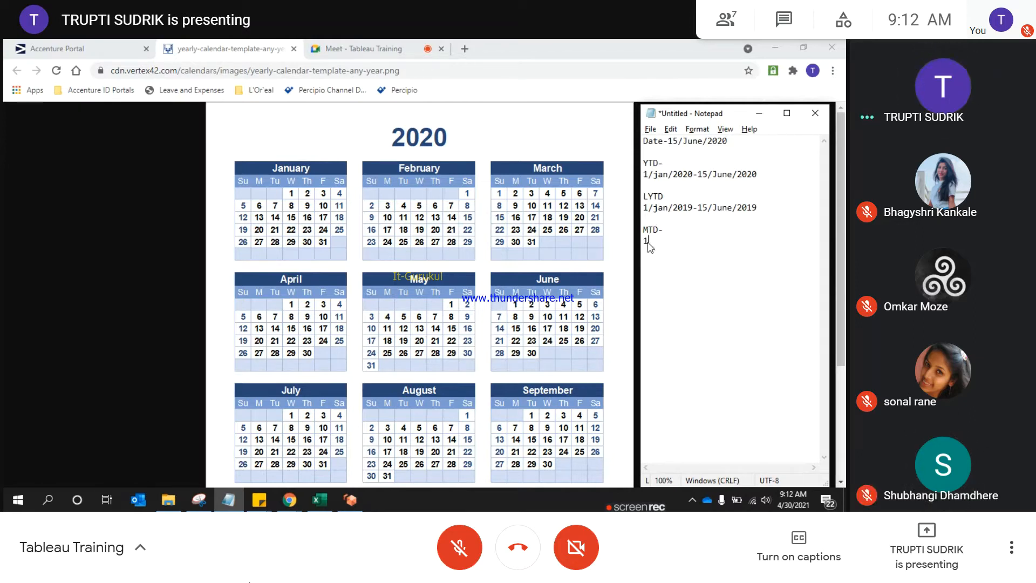
type("June")
type("/2-")
type("020")
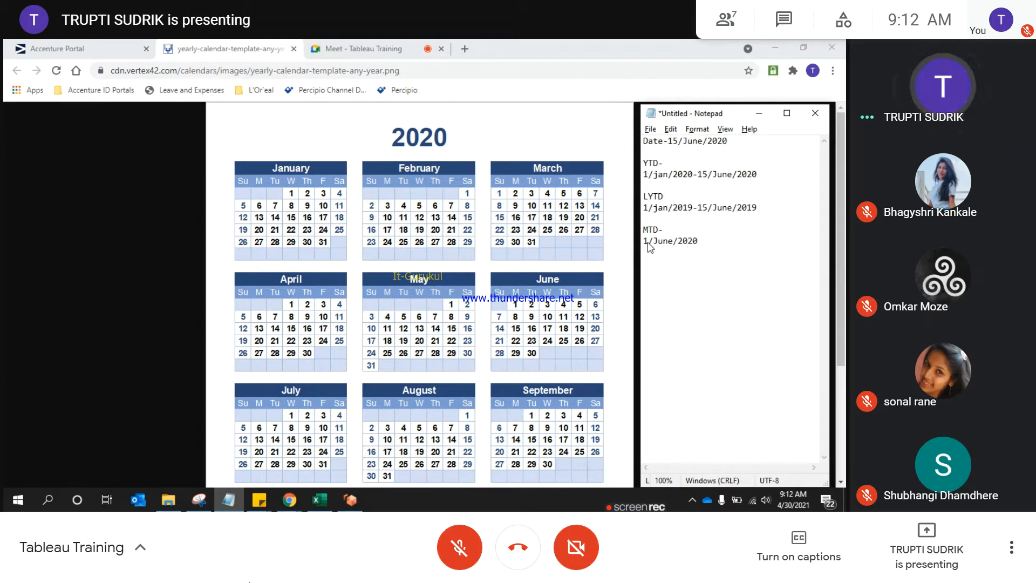
type("-15-")
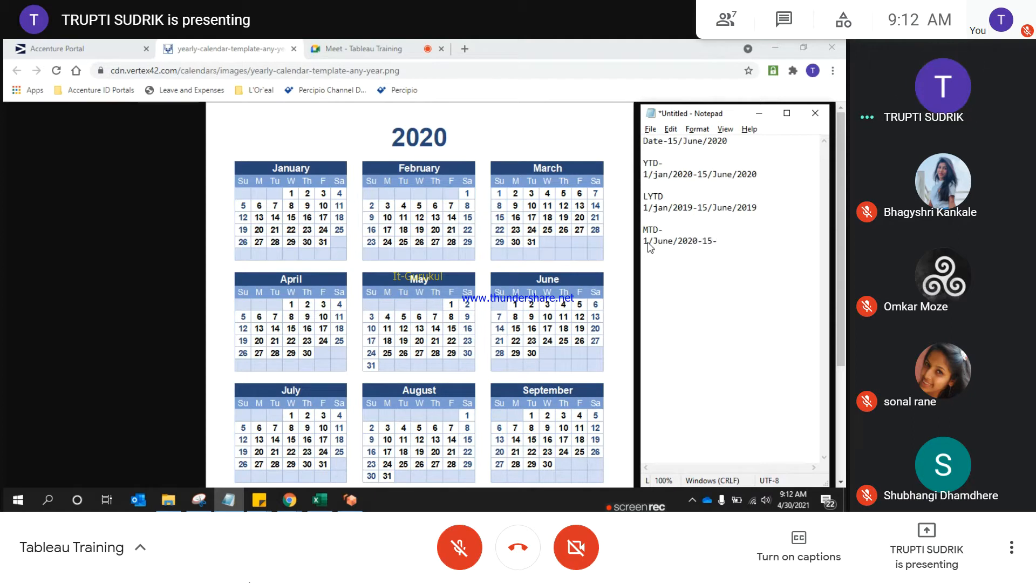
type("June/20")
Step: Add an LMTD heading after a blank line and copy the MTD date range beneath it
key("Return")
key("Return")
type("L")
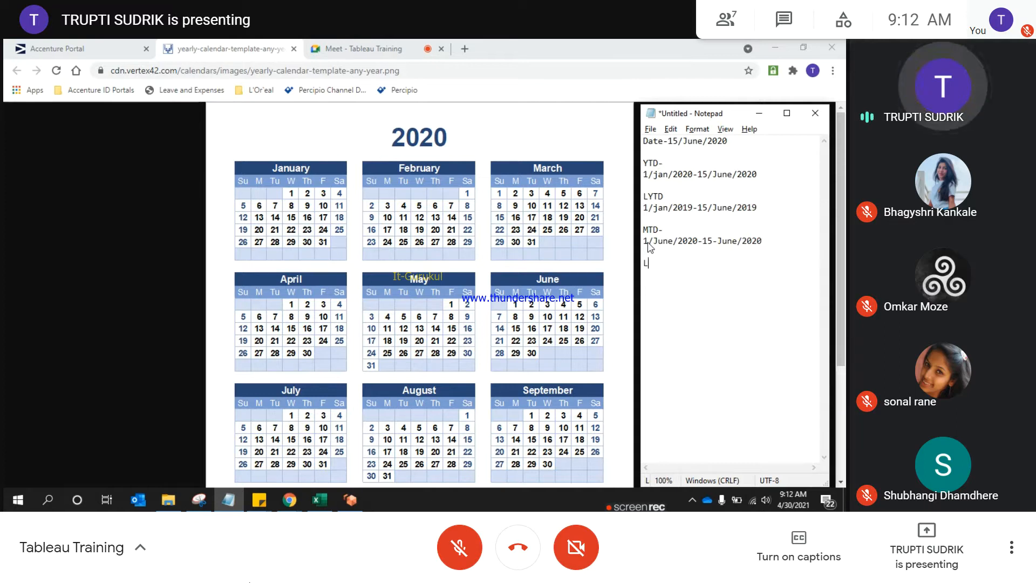
type("MTD")
key("Return")
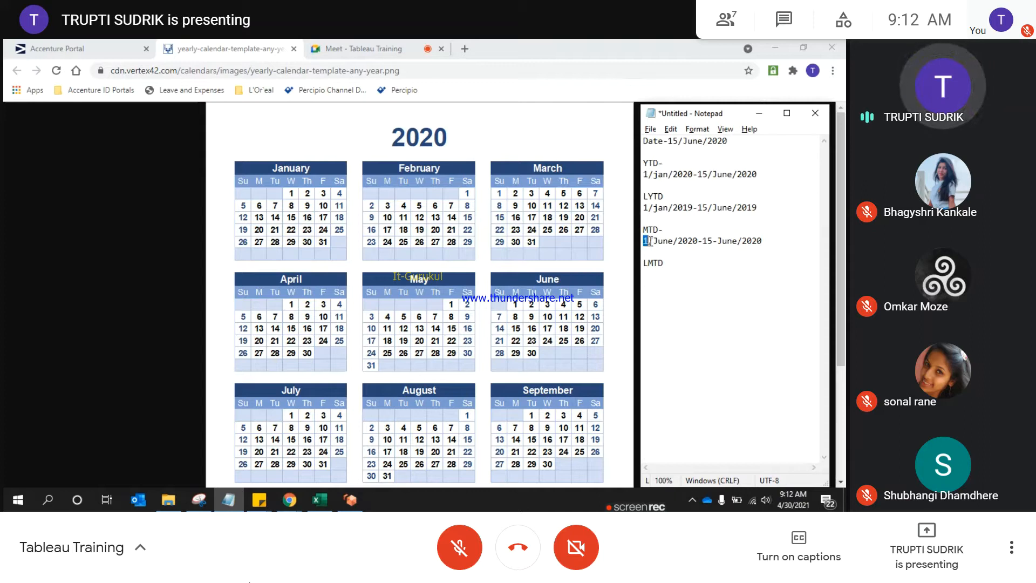
left_click_drag(650, 241, 760, 240)
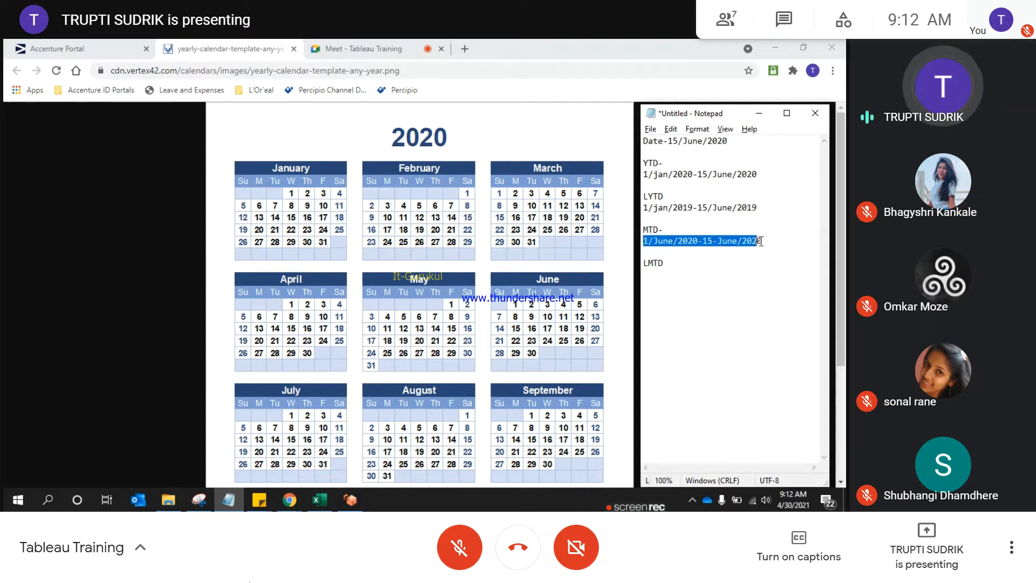
left_click(666, 275)
type("1/June/2020-15-June/2020")
Step: Change both months in the LMTD range to May so it reads 1/May/2020-15/May/2020
double_click(669, 275)
left_click(659, 275)
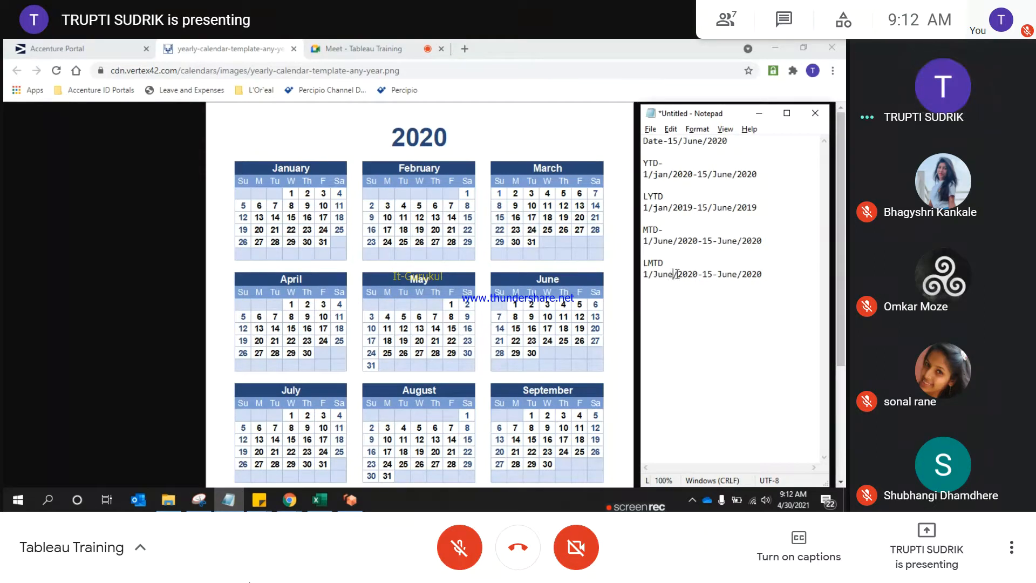
key("BackSpace")
key("BackSpace")
key("BackSpace")
key("BackSpace")
key("BackSpace")
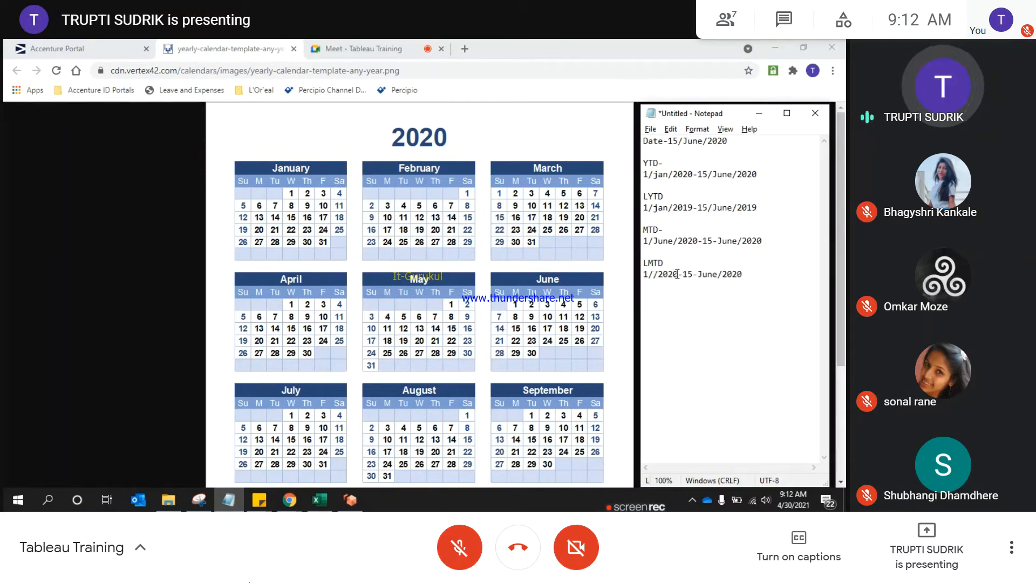
type("May")
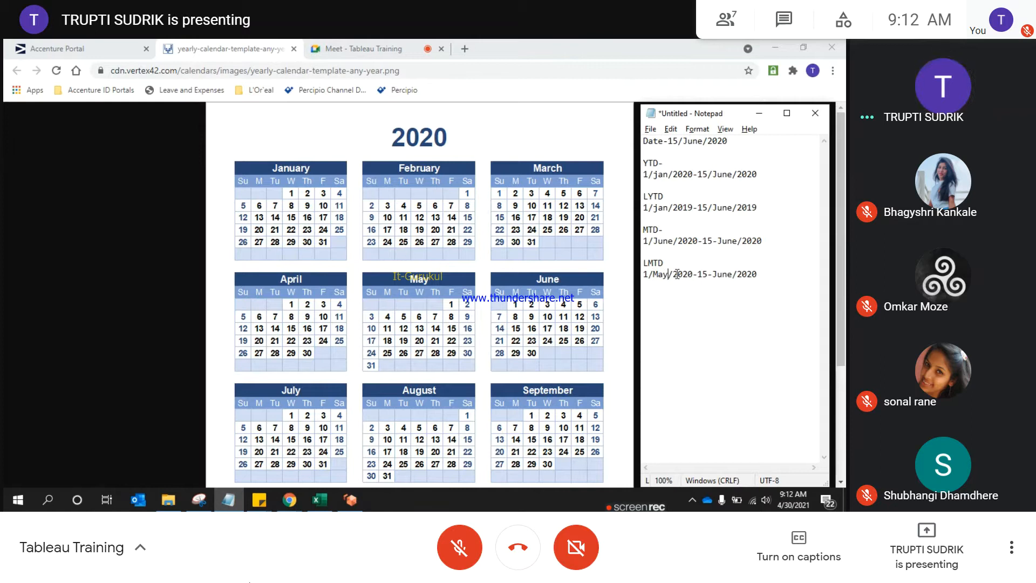
left_click_drag(733, 275, 708, 274)
type("/May")
left_click_drag(643, 160, 753, 275)
left_click(770, 273)
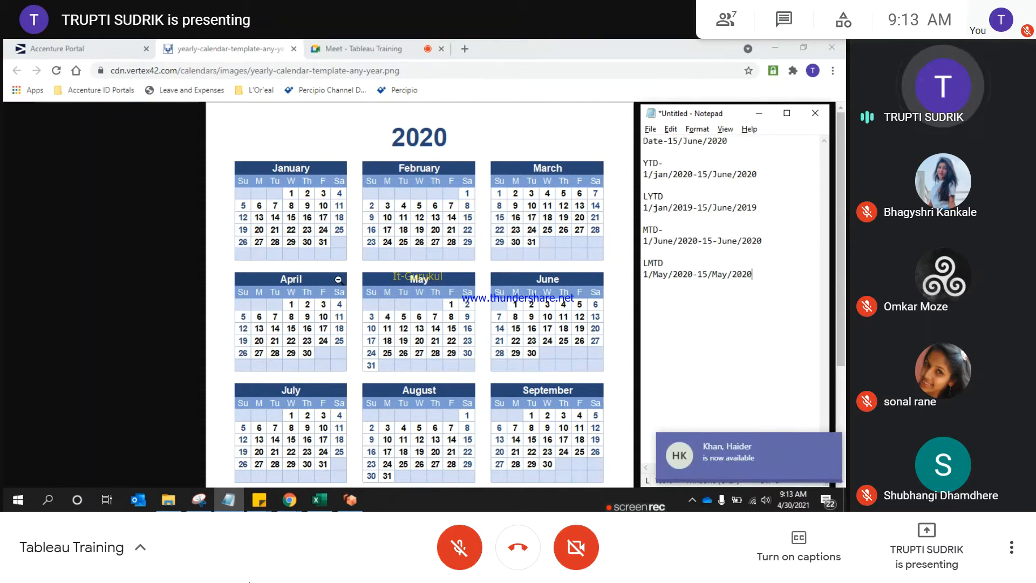
Step: Dismiss the chat notification and add a QTD heading below the LMTD range, followed by a new line
left_click(826, 444)
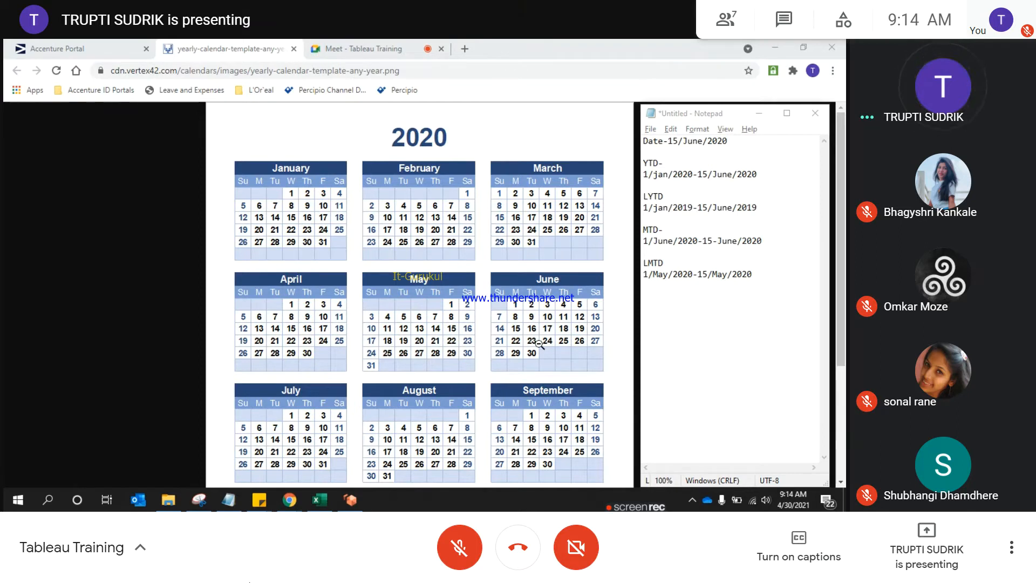
left_click(654, 305)
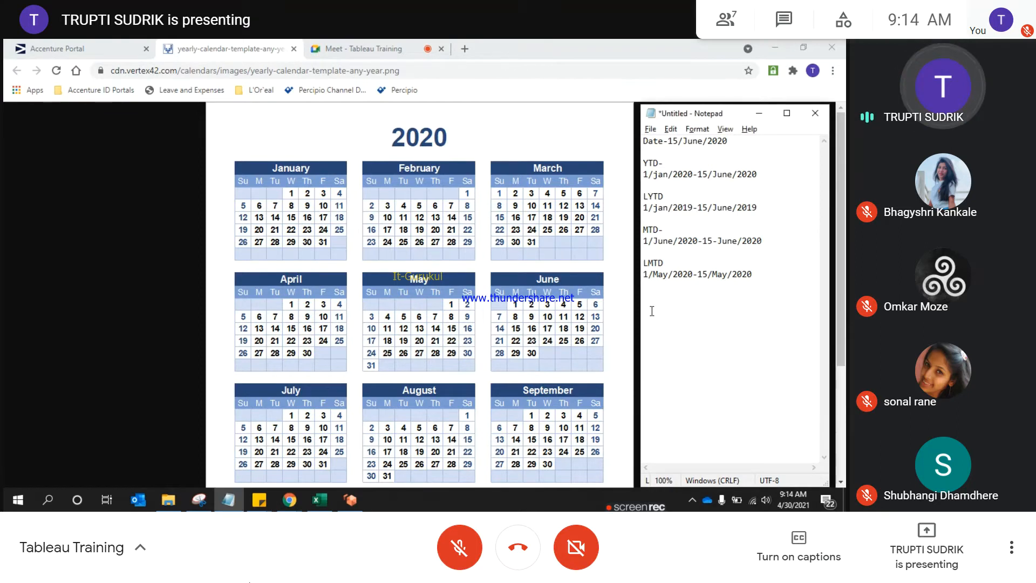
key("Return")
key("Return")
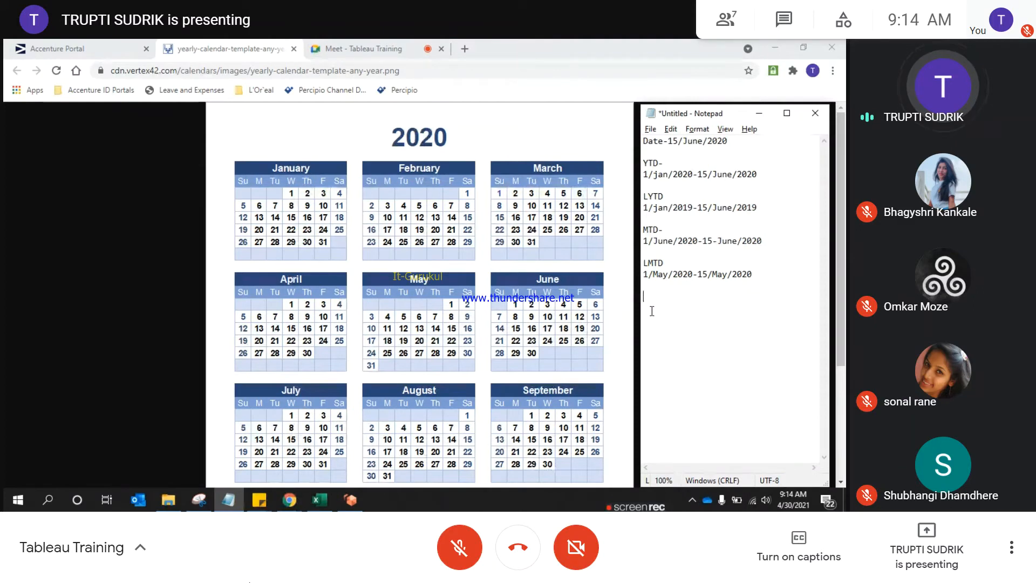
type("QTD")
key("Return")
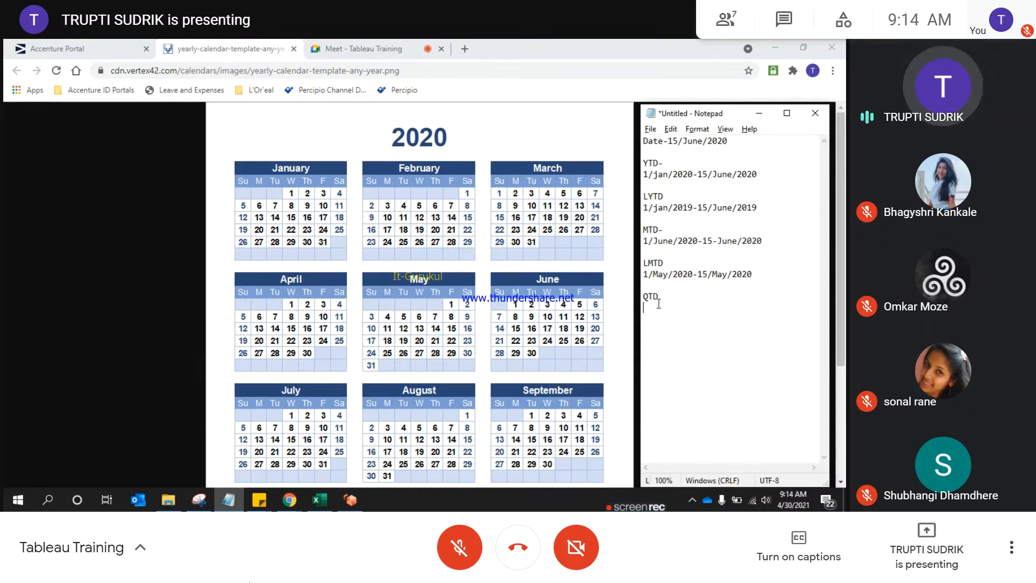
Step: Enter the QTD range 1/April/2020-15/June/2020, copying the end date from the Date line, and start a new line
type("1/April/20")
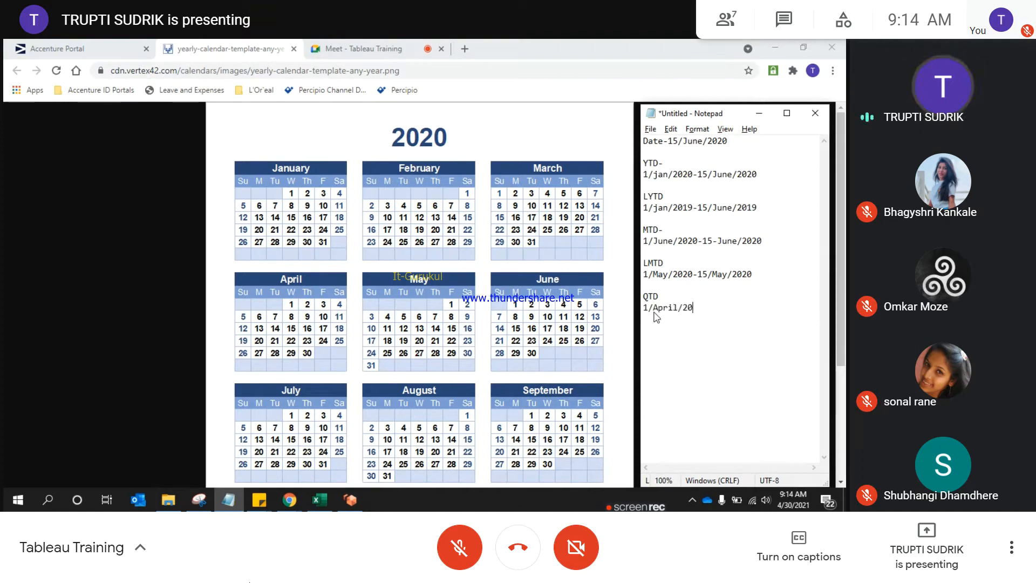
type("20-")
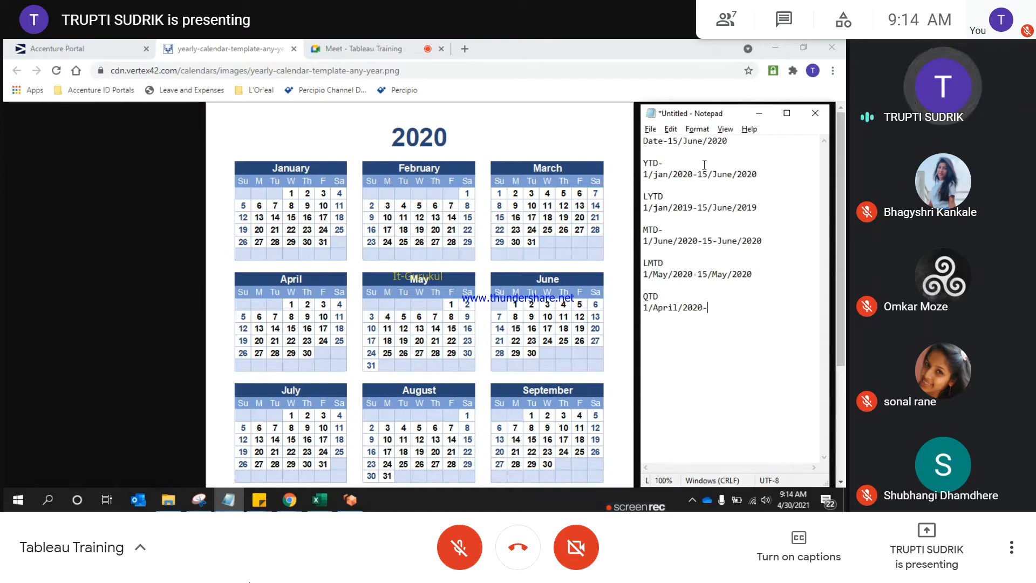
left_click_drag(667, 141, 735, 139)
key("ctrl+c")
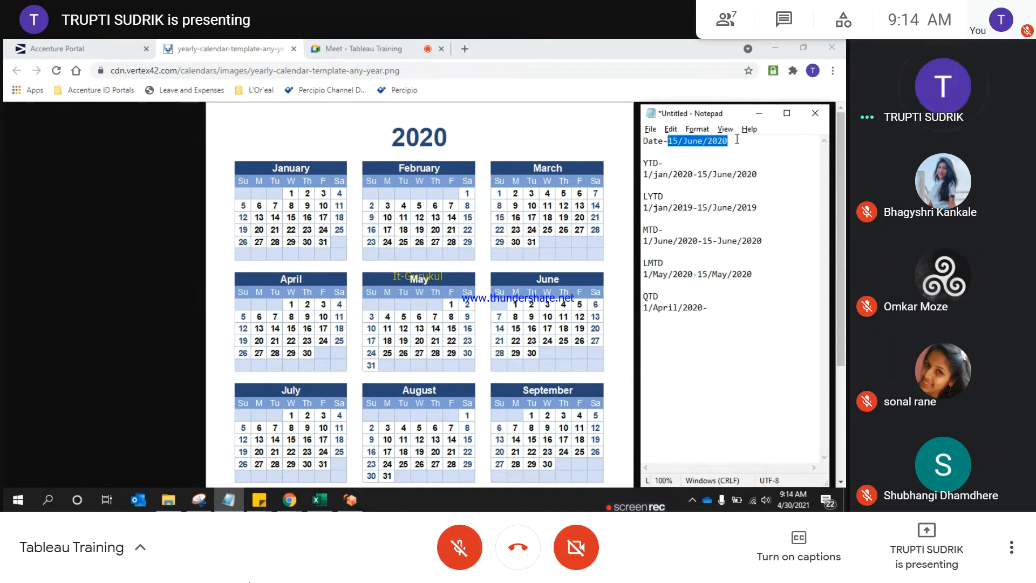
left_click(719, 307)
key("ctrl+v")
key("Return")
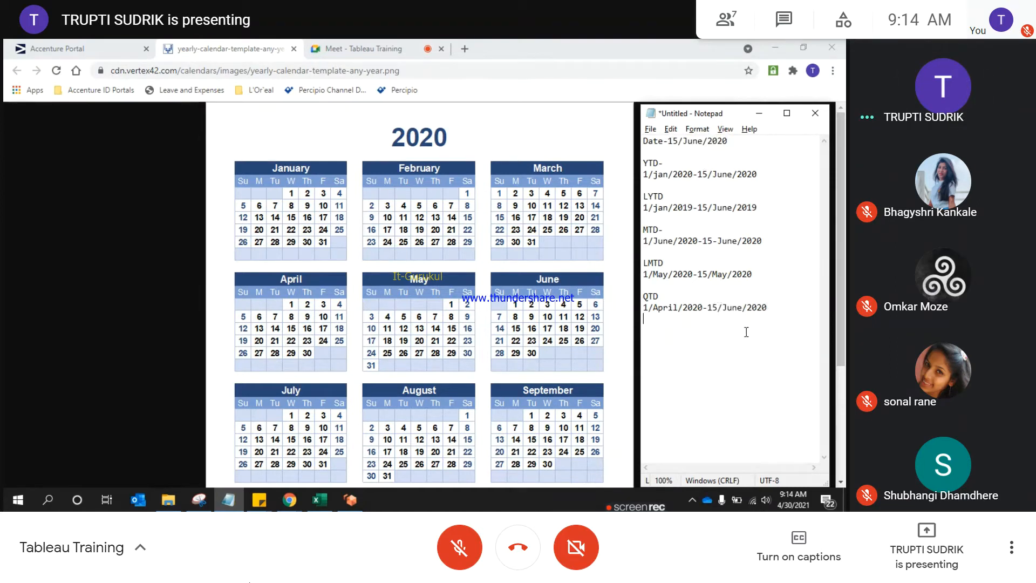
Step: Point out the QTD heading and add blank lines below its date range
left_click_drag(645, 297, 671, 297)
left_click(679, 309)
left_click(782, 310)
key("Return")
key("Return")
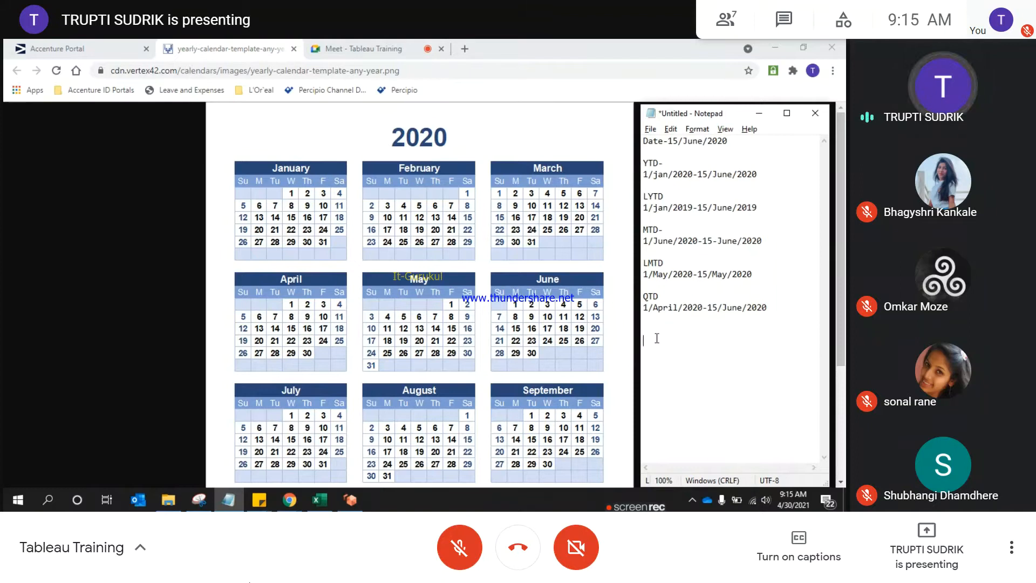
Step: Review the date and period notes from the Date line down to QTD, highlighting the QTD heading and range
left_click(713, 240)
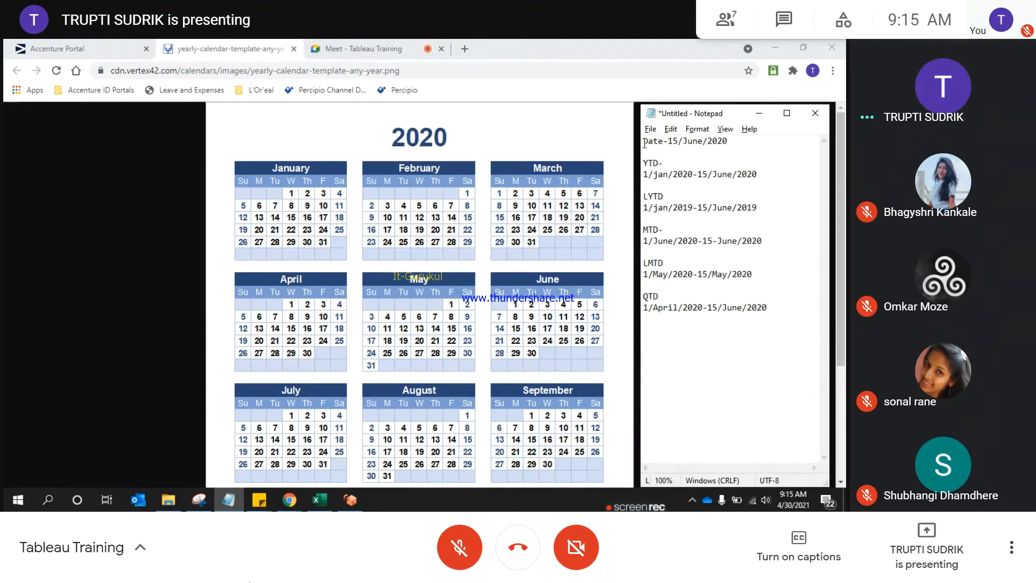
left_click_drag(644, 139, 790, 305)
left_click(649, 164)
left_click(790, 305)
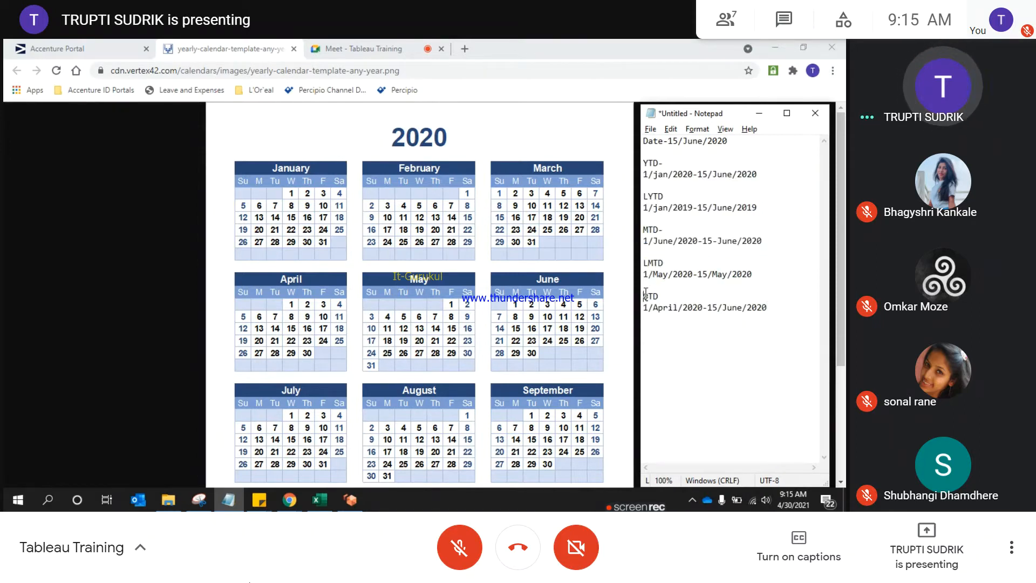
left_click_drag(645, 294, 662, 295)
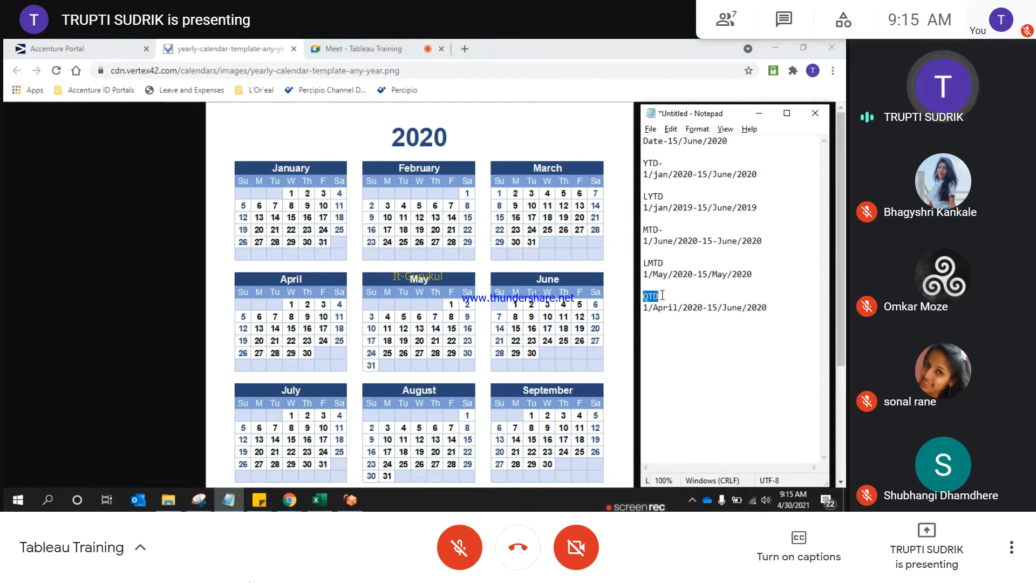
left_click(645, 306)
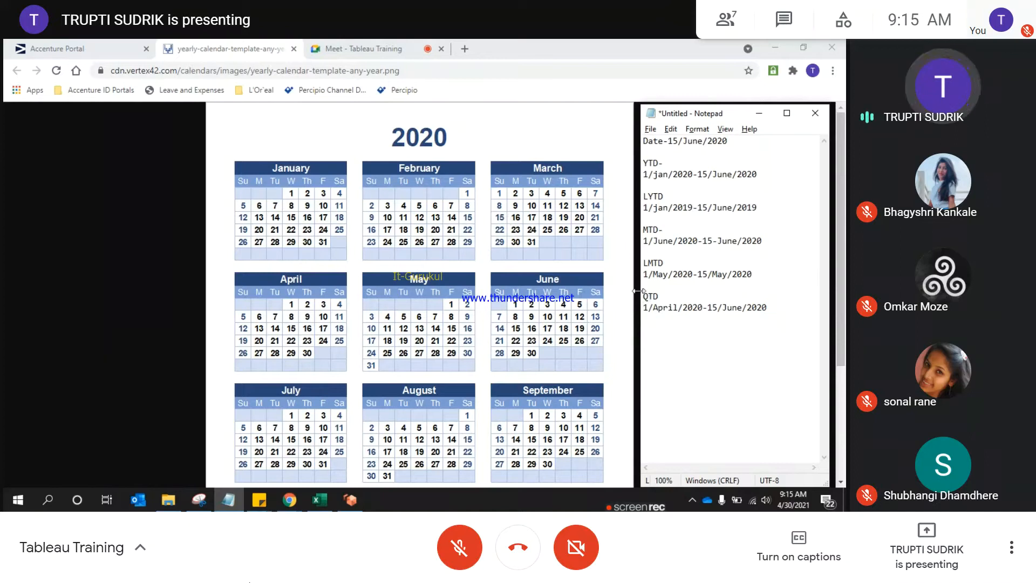
left_click_drag(643, 296, 767, 307)
left_click(672, 273)
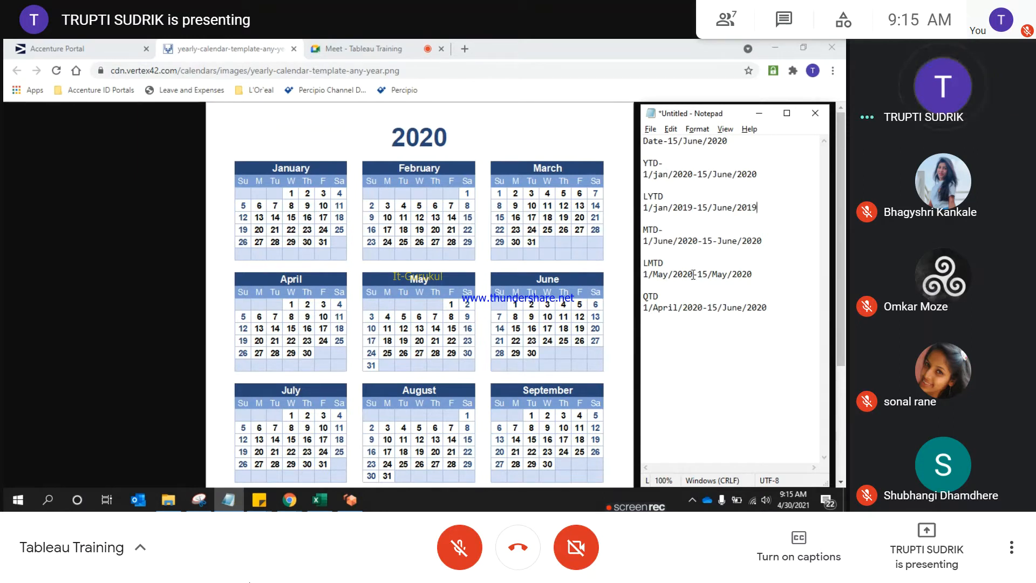
Step: Add an Applications- heading below the QTD notes with Growth on the line beneath it
left_click(668, 346)
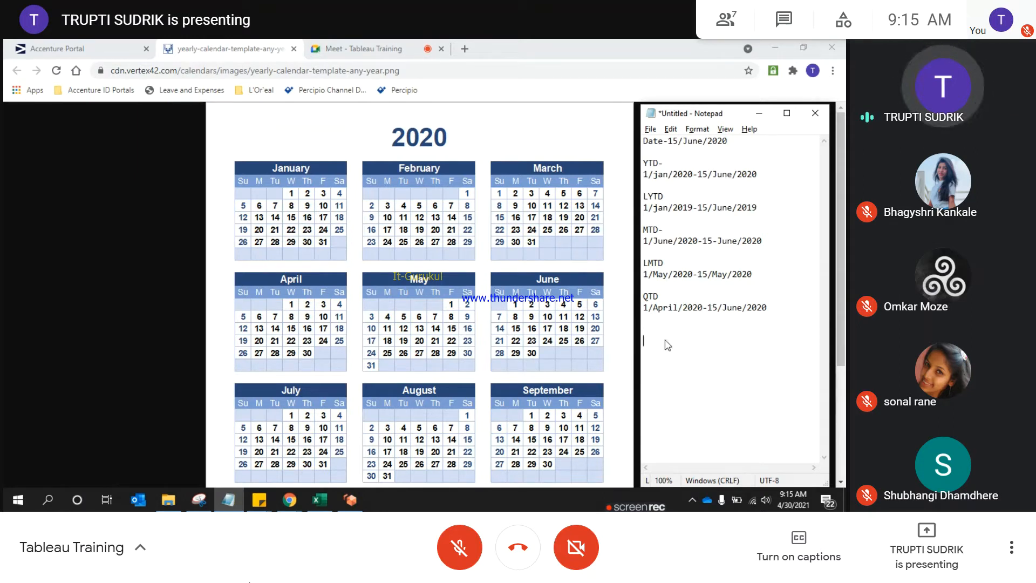
type("Applicat")
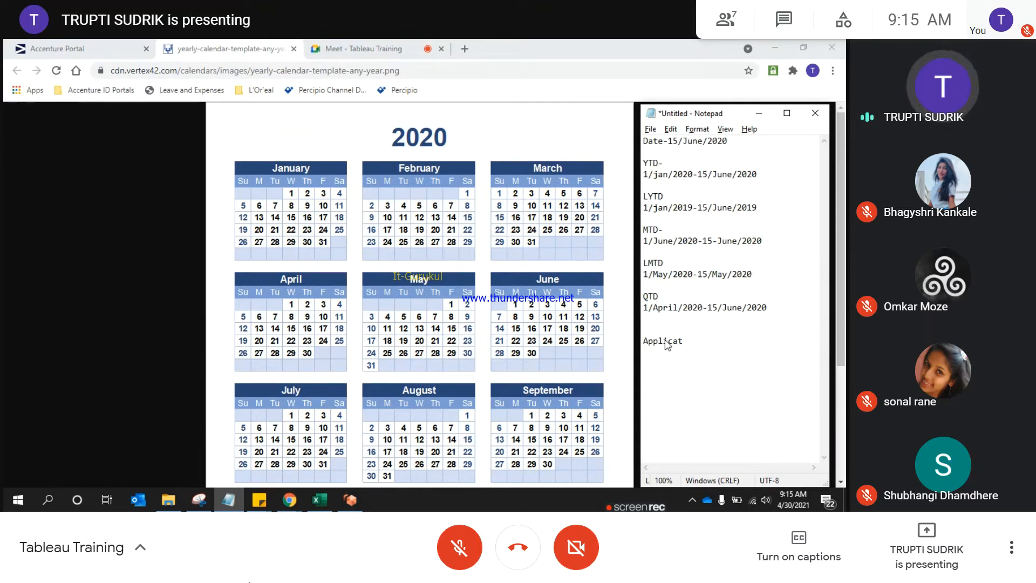
type("ion")
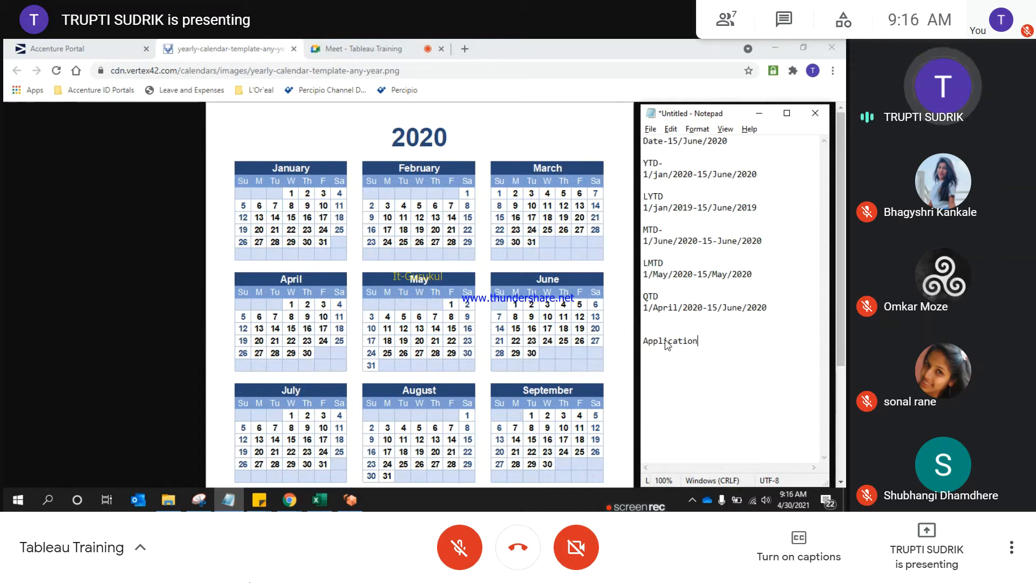
type("s-")
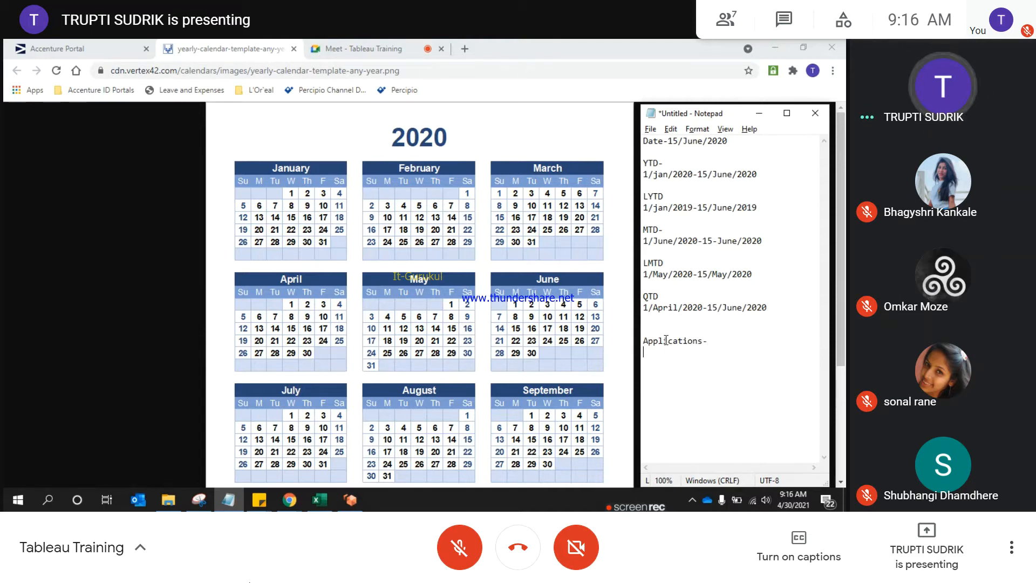
key("Return")
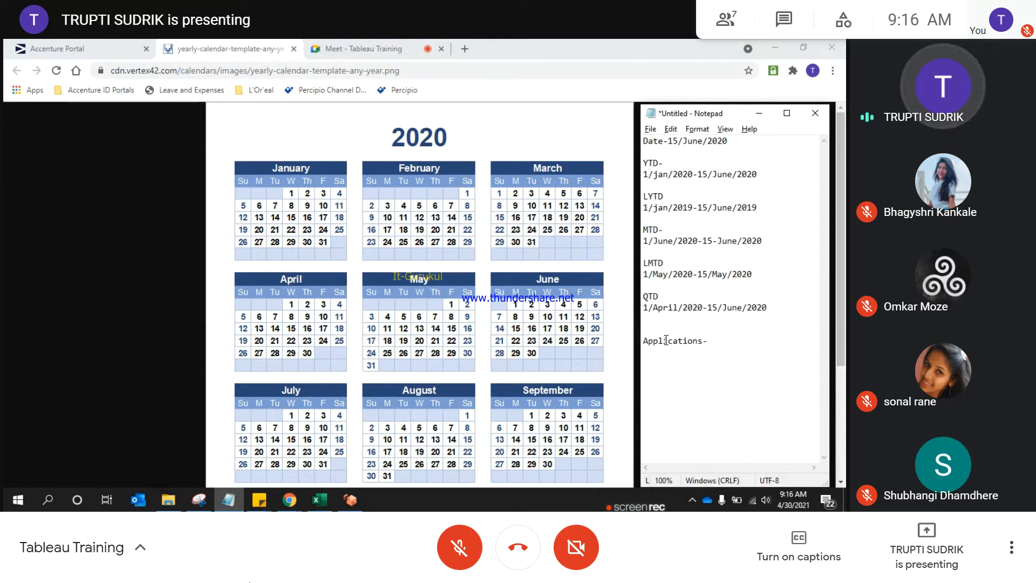
type("Growth")
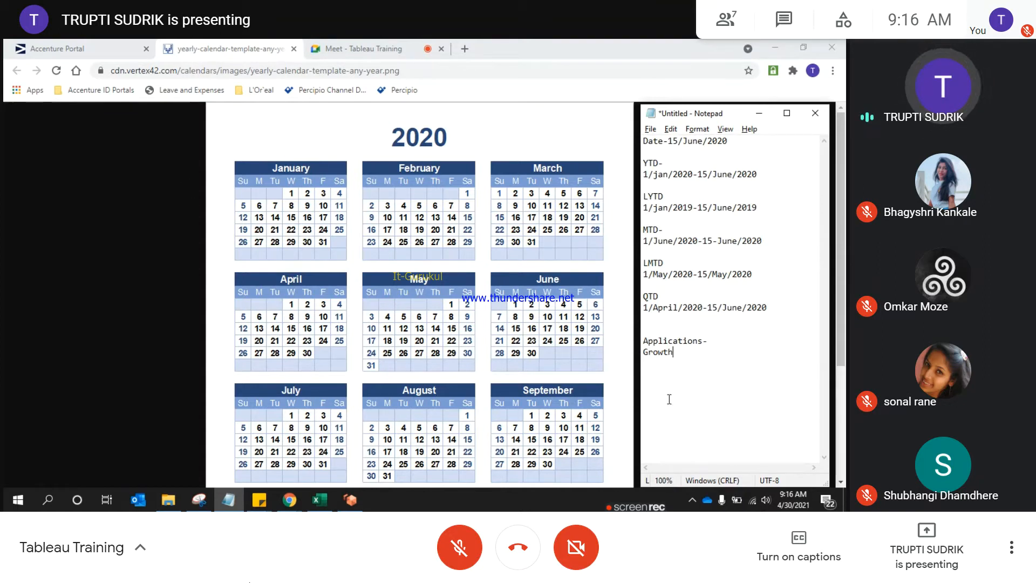
Step: Add the year comparison line 2019----2020 below Growth, separated by a blank line
left_click(657, 386)
type("2019")
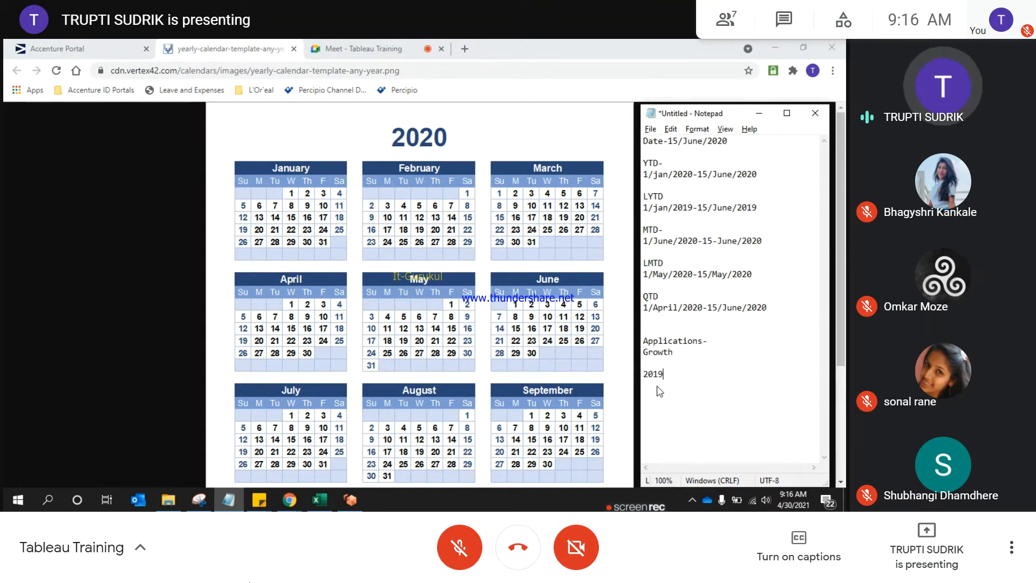
type("----2020")
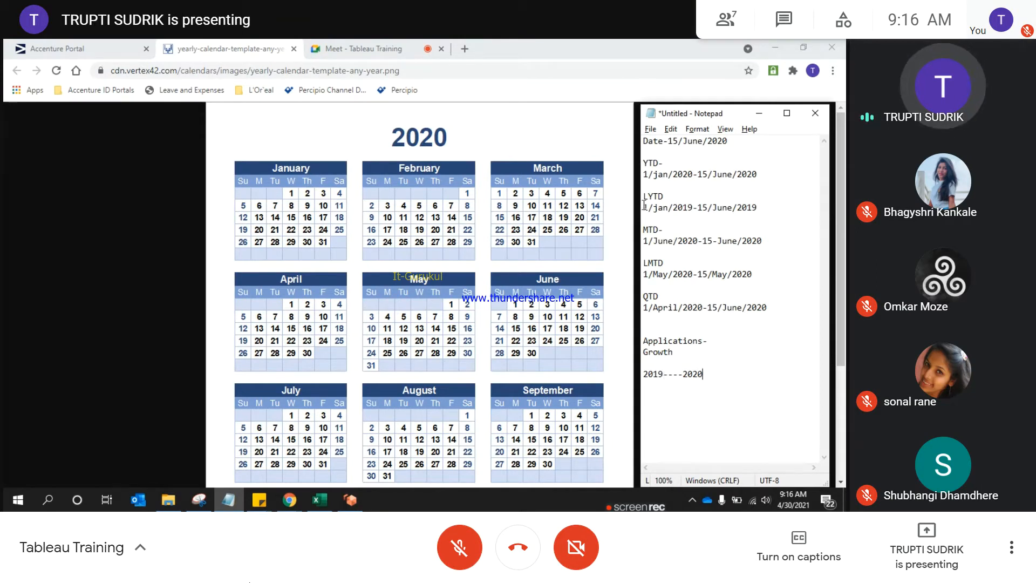
Step: Highlight the LYTD entry and the years 2019 and 2020 in the comparison line to relate them
left_click_drag(643, 196, 748, 202)
left_click_drag(643, 373, 669, 374)
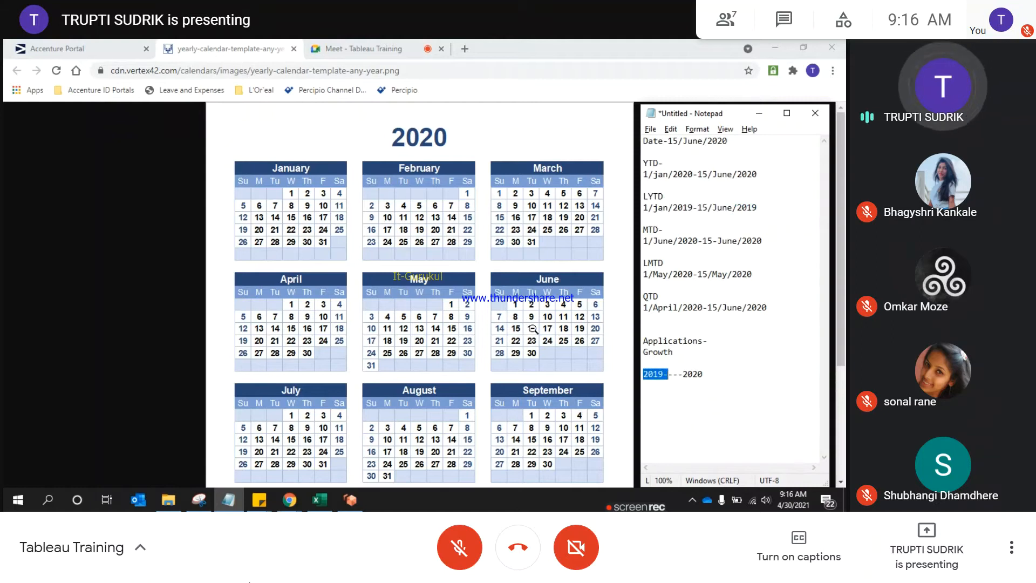
left_click(645, 373)
double_click(645, 374)
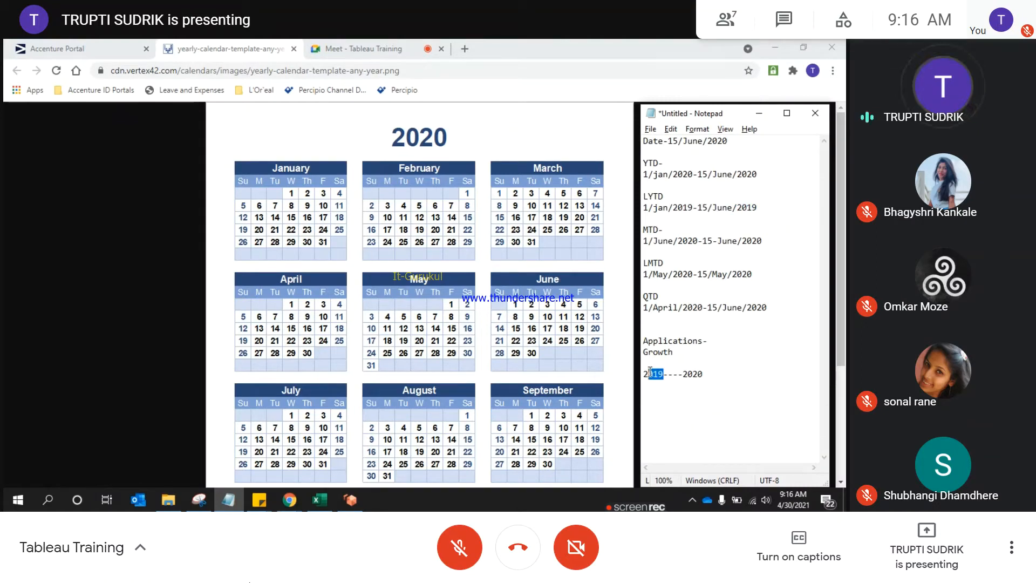
left_click(649, 384)
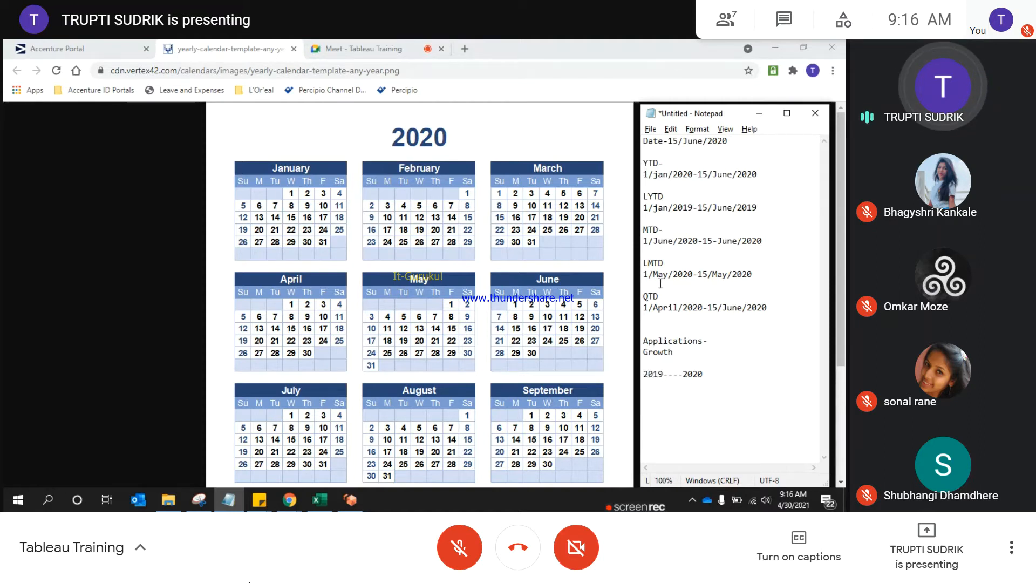
left_click_drag(682, 374, 702, 373)
left_click(700, 374)
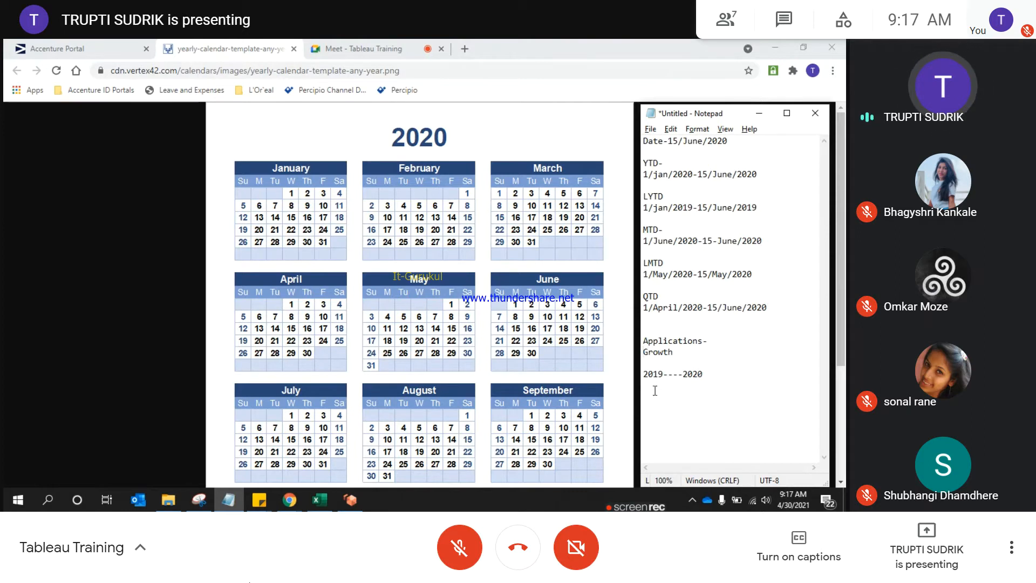
Step: Enter example amounts beneath the comparison line: $200 under 2019 and $500 under 2020
key("Return")
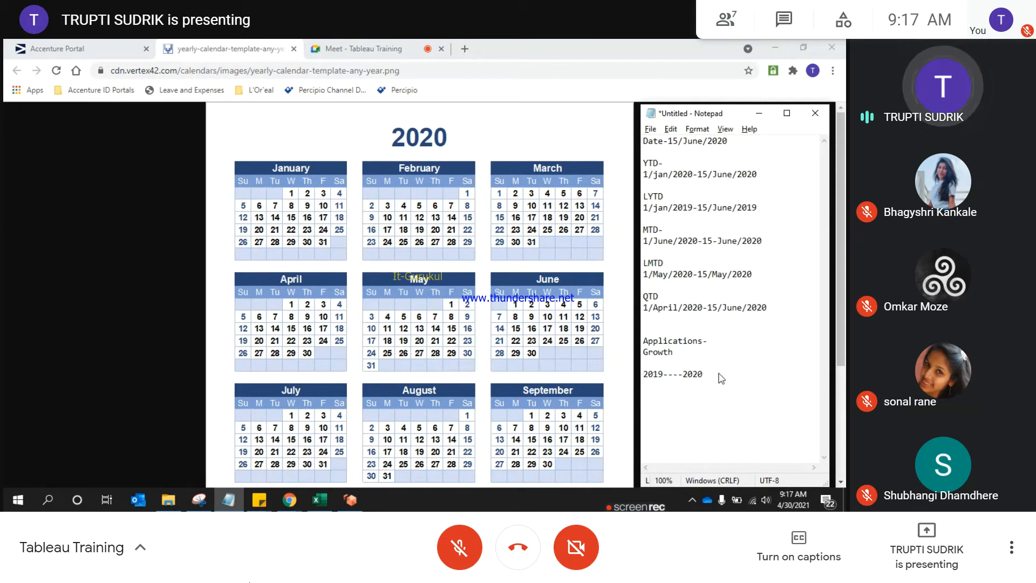
type("200")
key("Home")
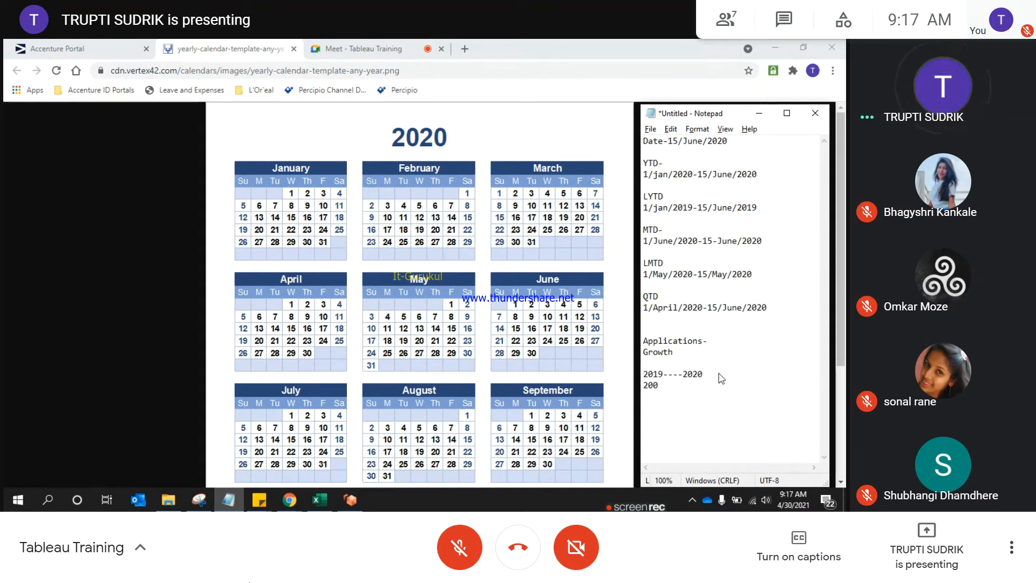
type("$200")
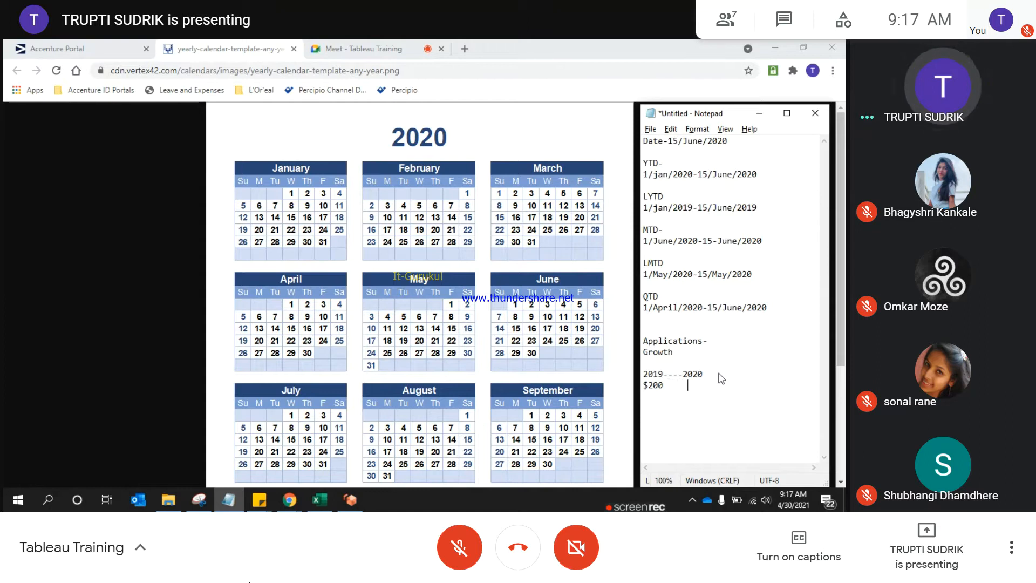
type("     $")
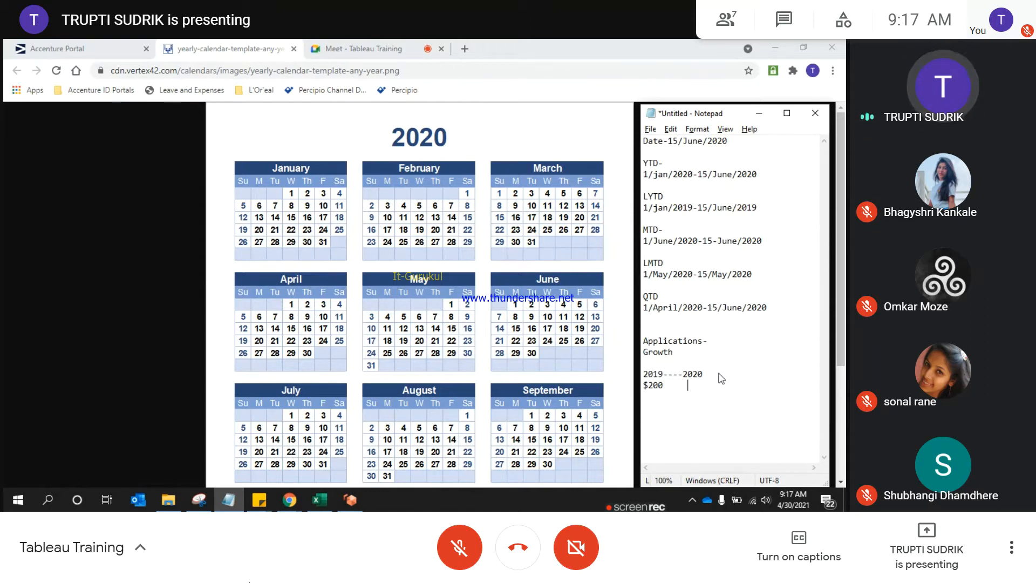
type("500")
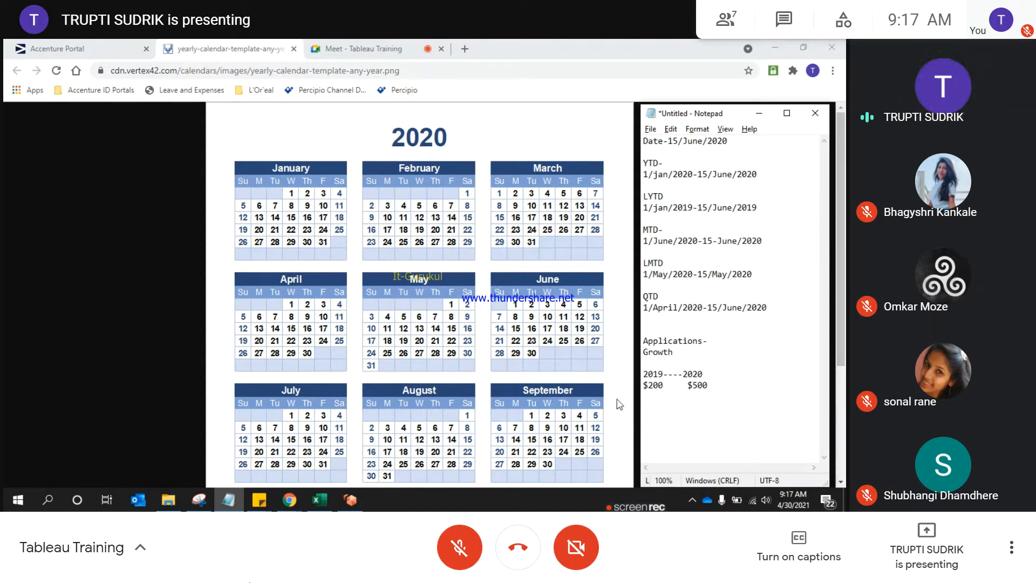
Step: Write the growth formula Final value-Initial value/initial *100 below the example amounts, after a blank line
left_click_drag(689, 387, 665, 386)
left_click(679, 398)
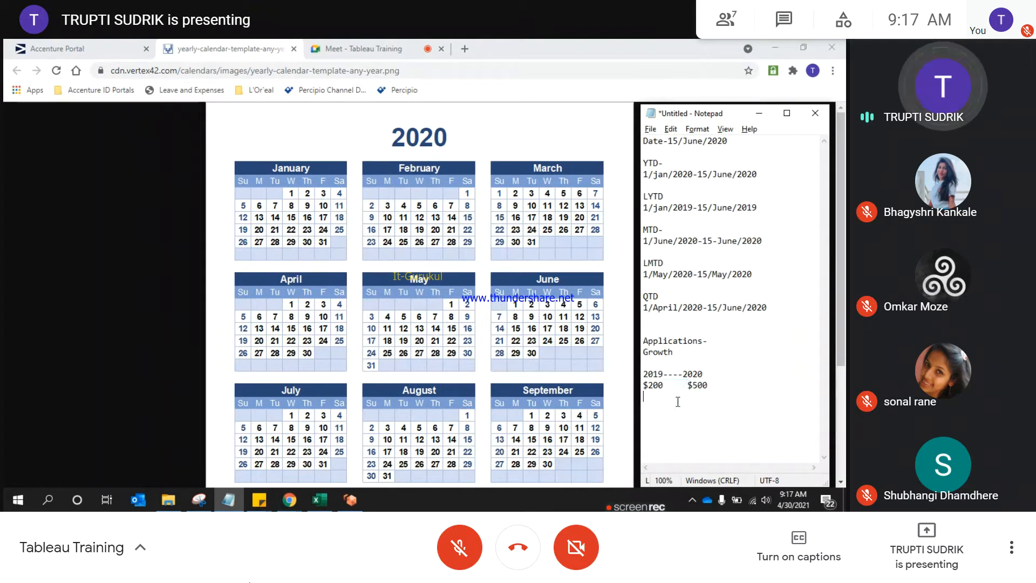
key("Return")
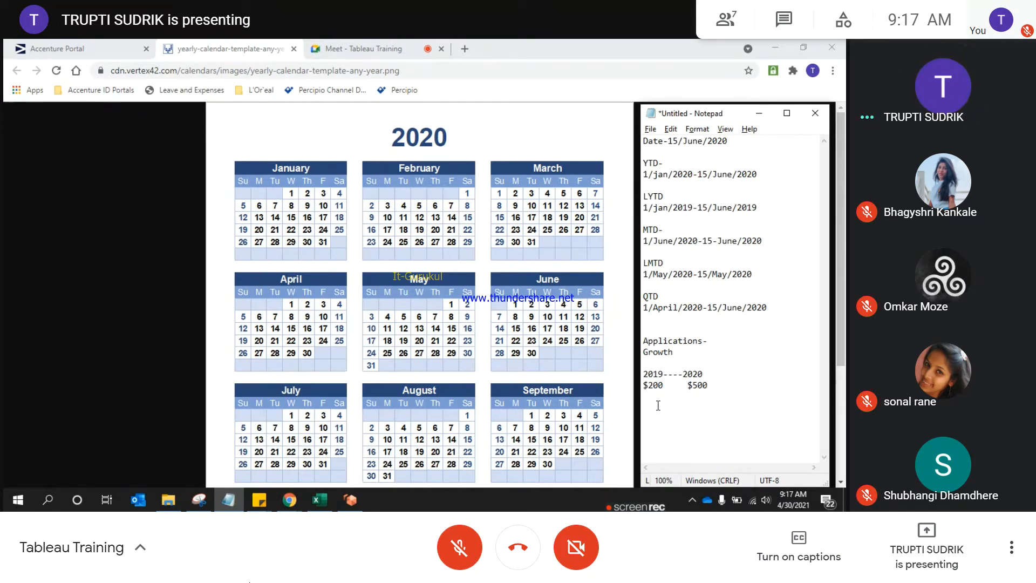
type("Fi")
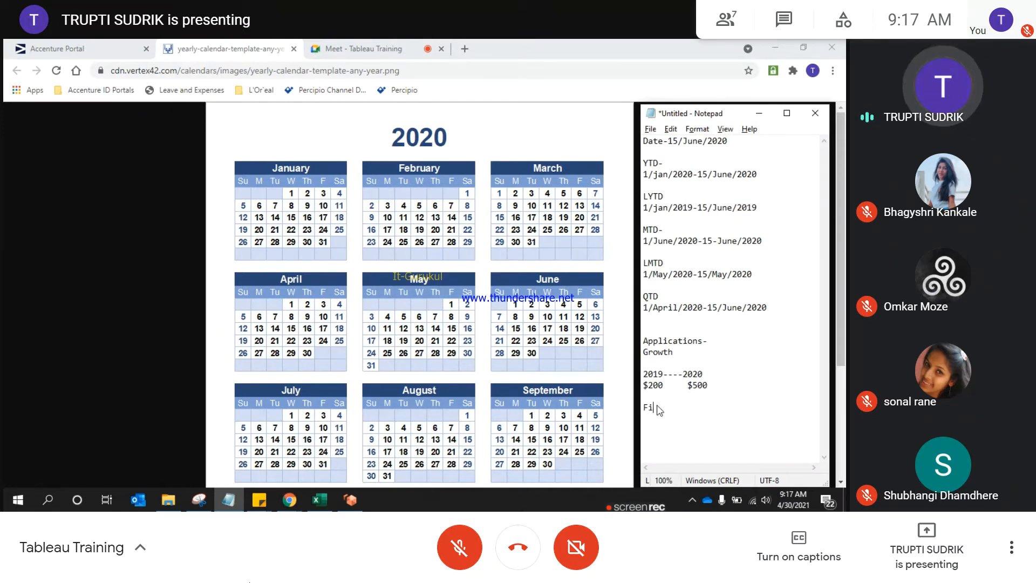
type("nal value-Initial value")
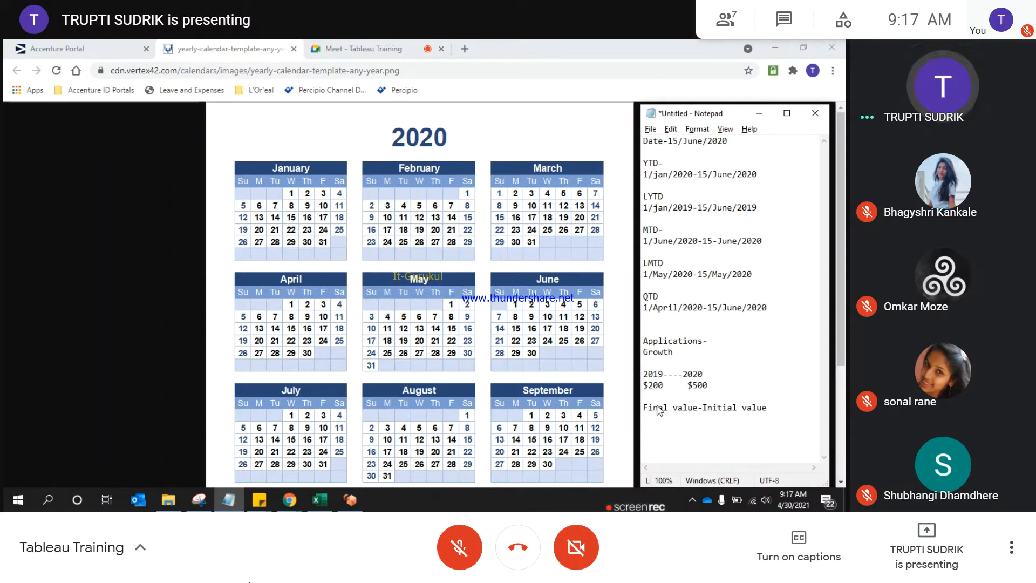
type("/")
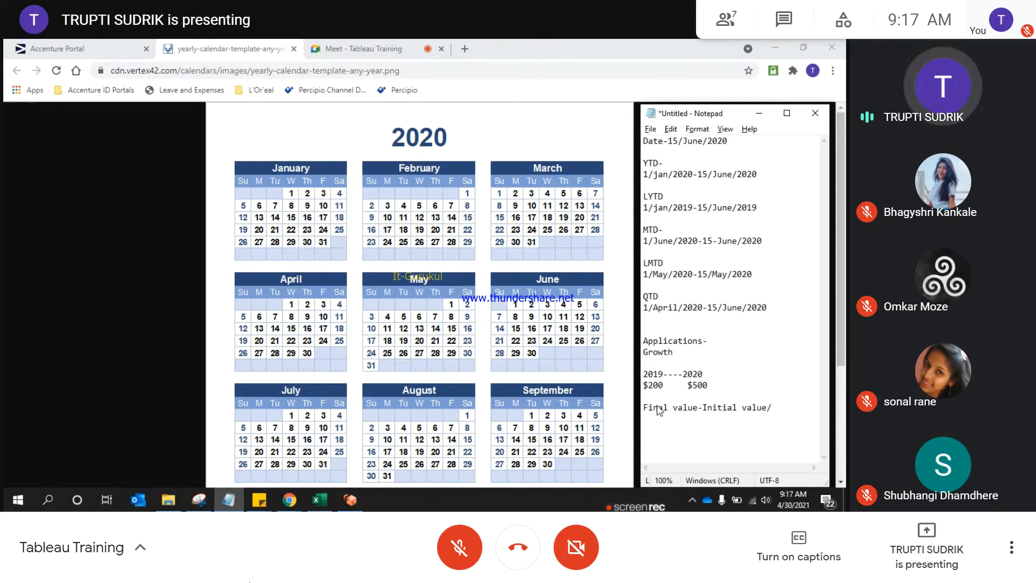
type("initia")
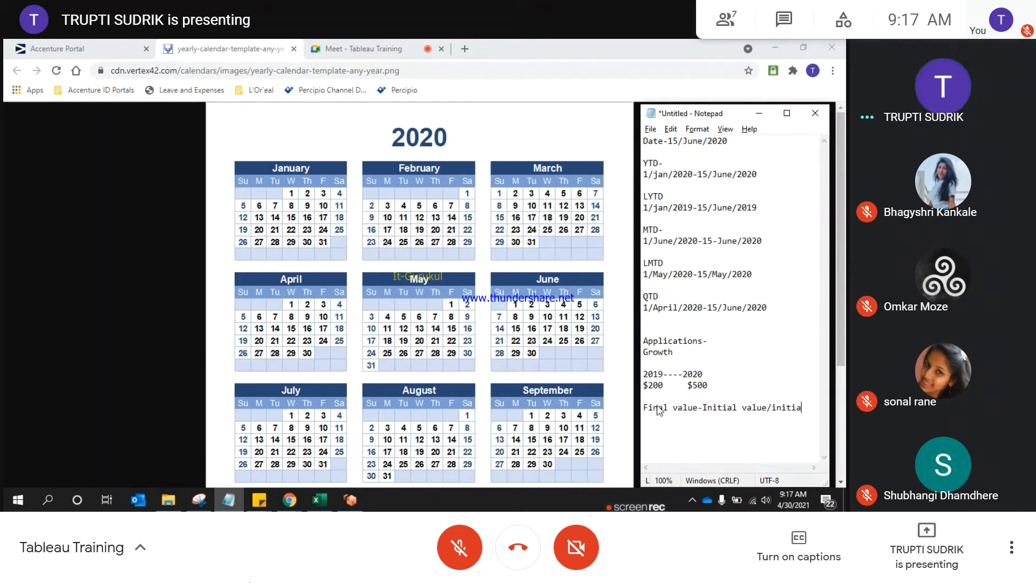
type("l")
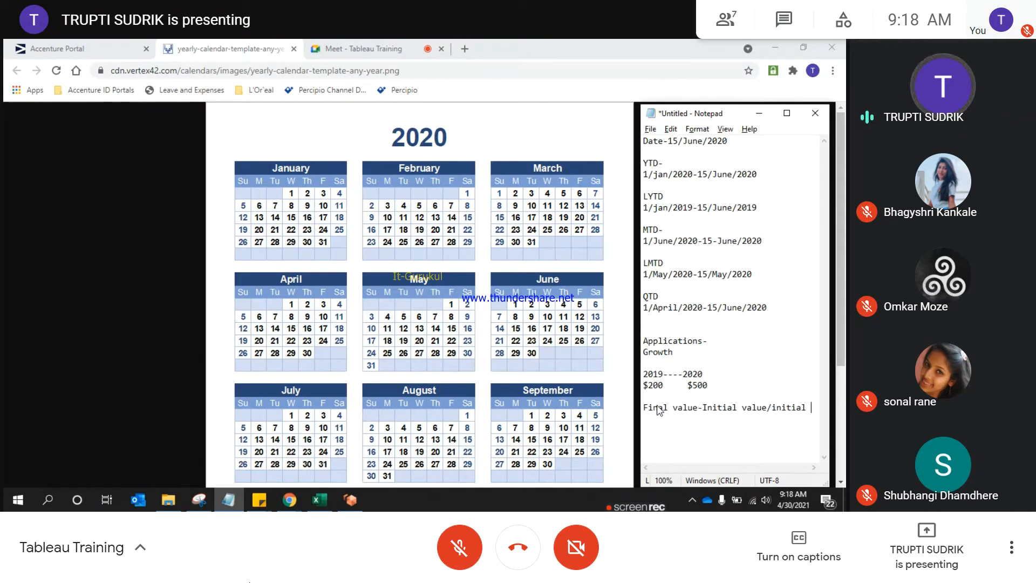
type(" *100")
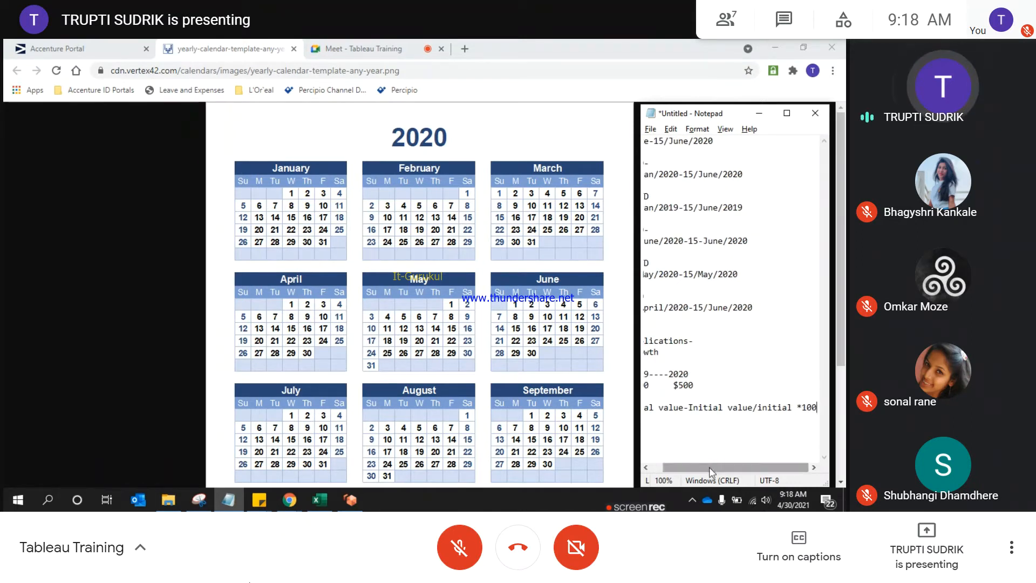
Step: Highlight Final value in the growth formula and read the formula through to its *100 ending
left_click_drag(709, 467, 697, 467)
left_click_drag(646, 407, 698, 407)
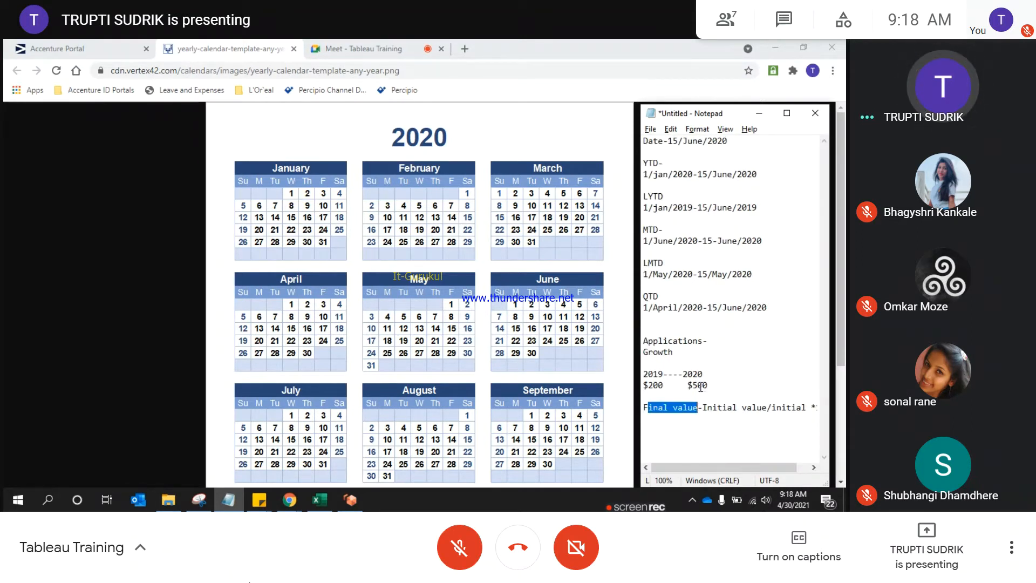
left_click(700, 381)
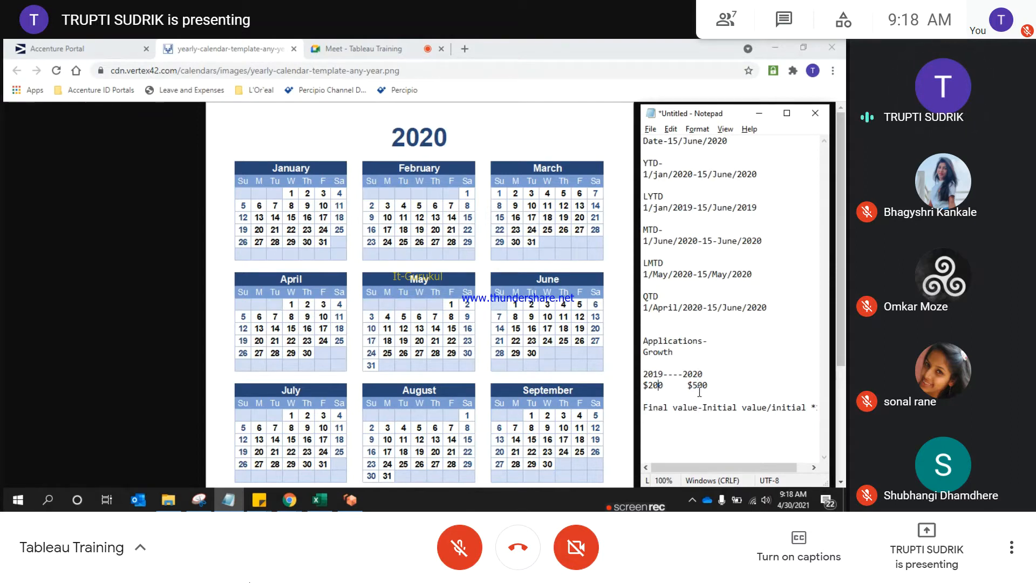
left_click_drag(778, 468, 791, 468)
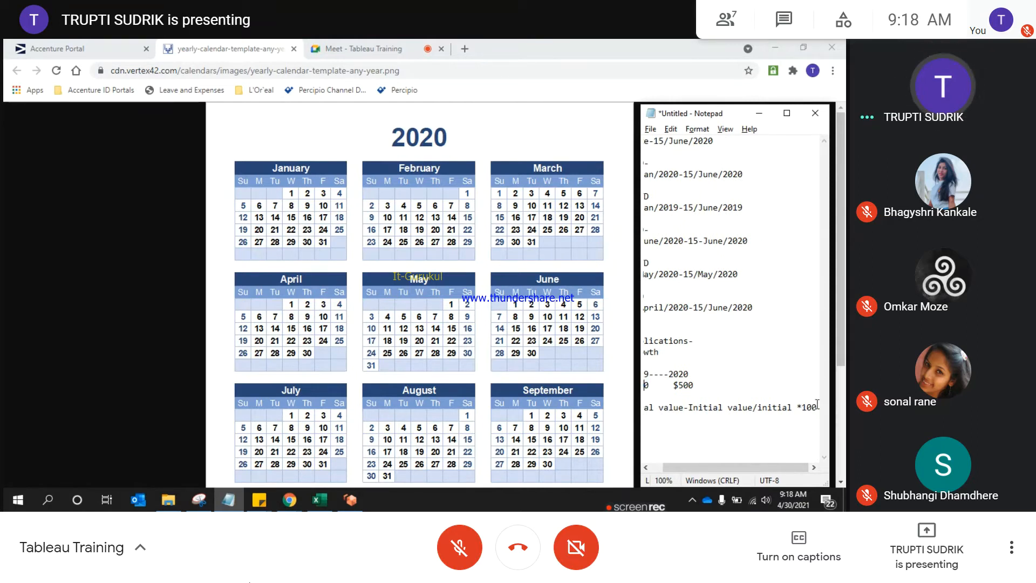
left_click(813, 428)
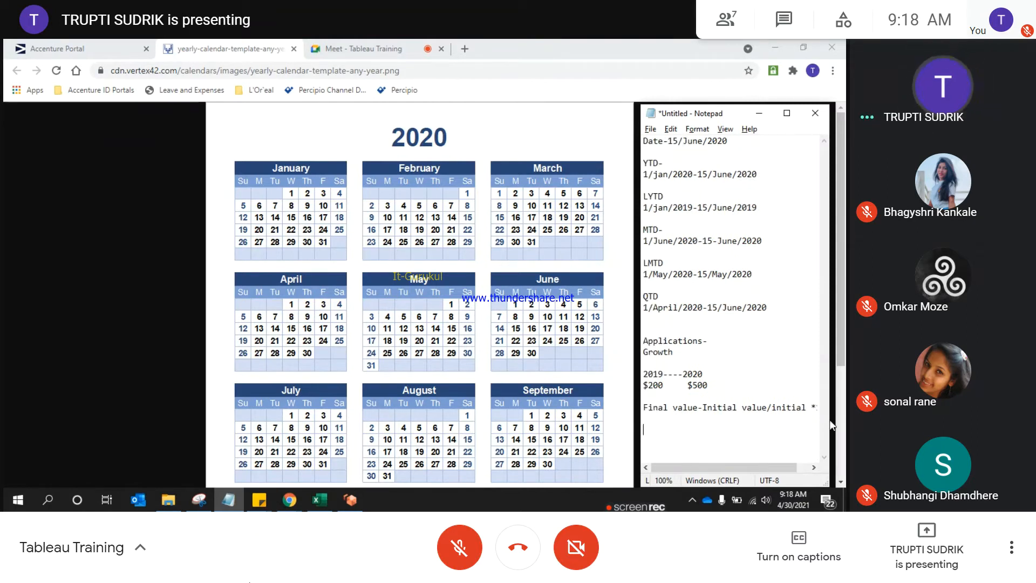
Step: Highlight 2019 with its $200 amount and 2020 in the comparison line to relate the two years
left_click_drag(654, 373, 662, 374)
double_click(654, 385)
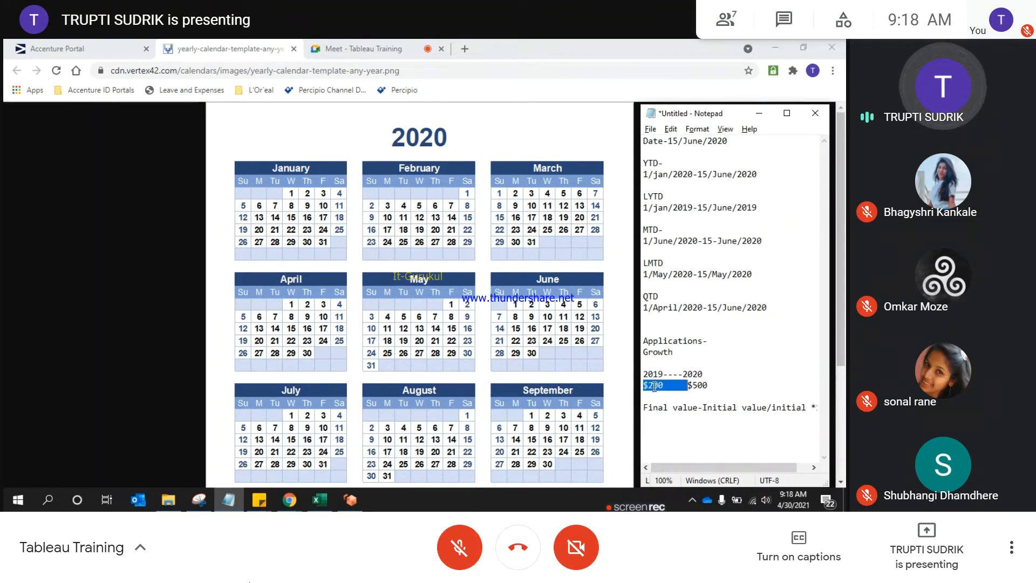
left_click(654, 373)
left_click_drag(644, 374, 659, 373)
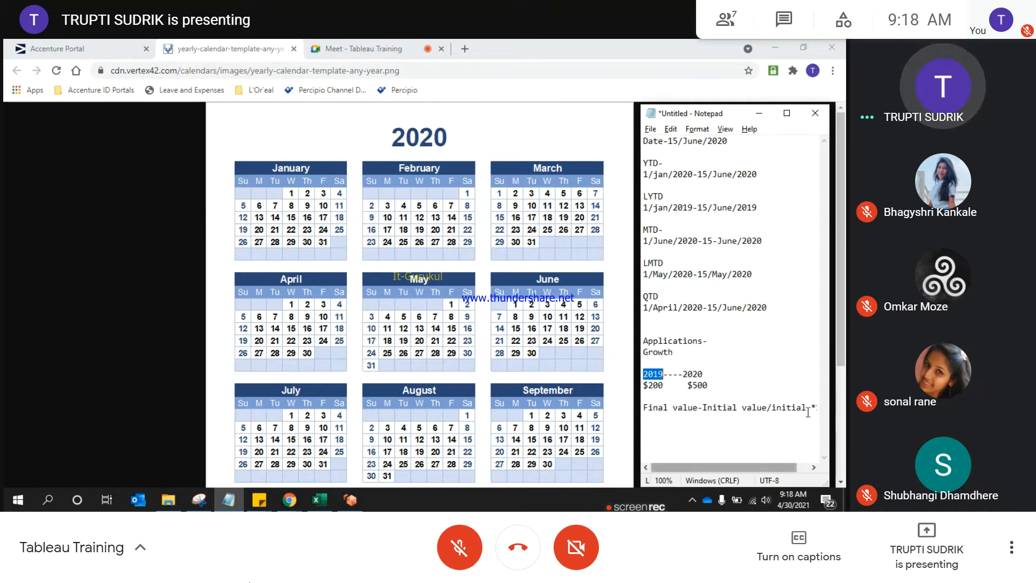
left_click(686, 373)
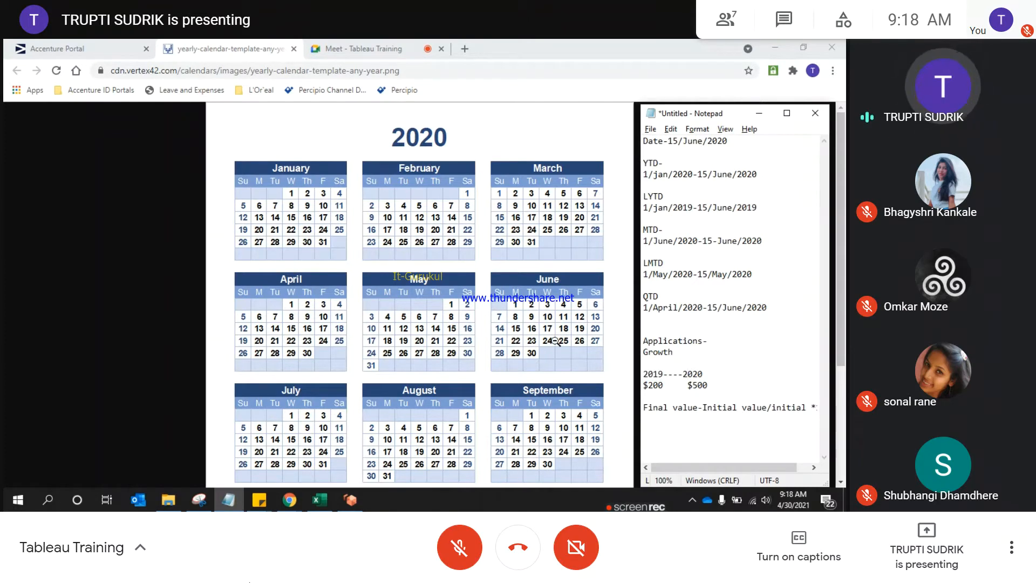
left_click_drag(682, 374, 703, 373)
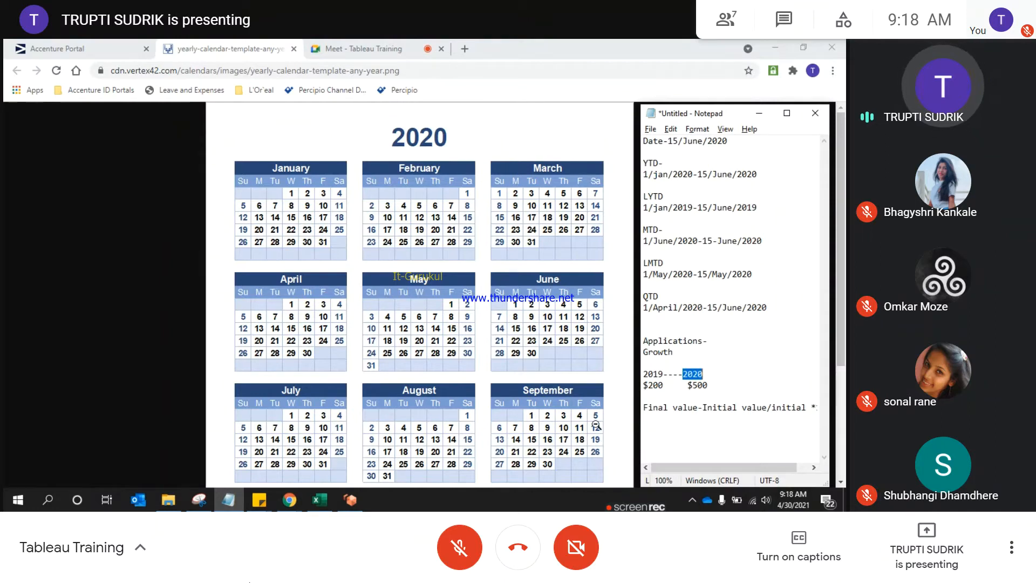
left_click(708, 375)
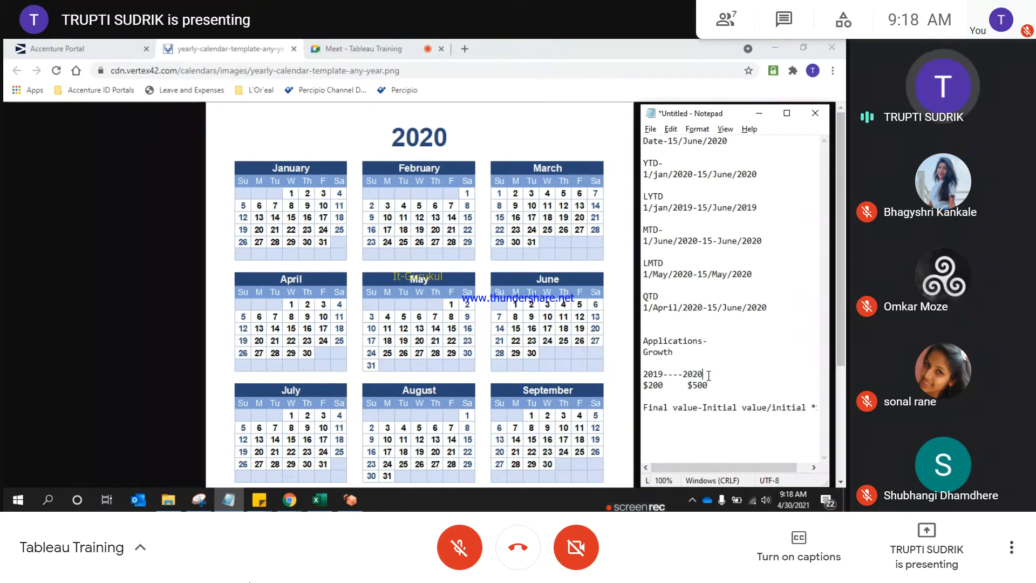
left_click_drag(643, 373, 660, 373)
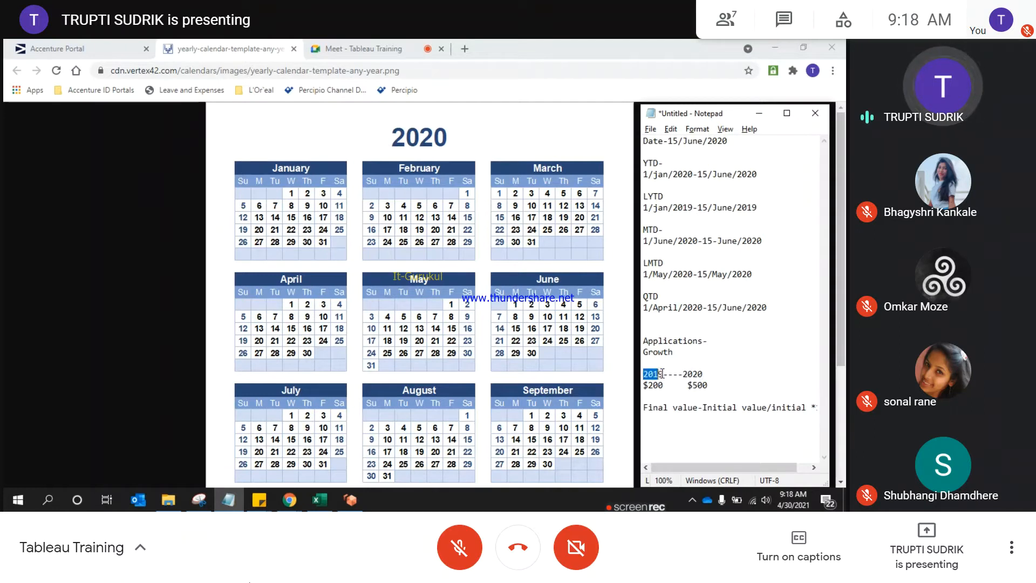
left_click(695, 373)
double_click(693, 374)
left_click(676, 400)
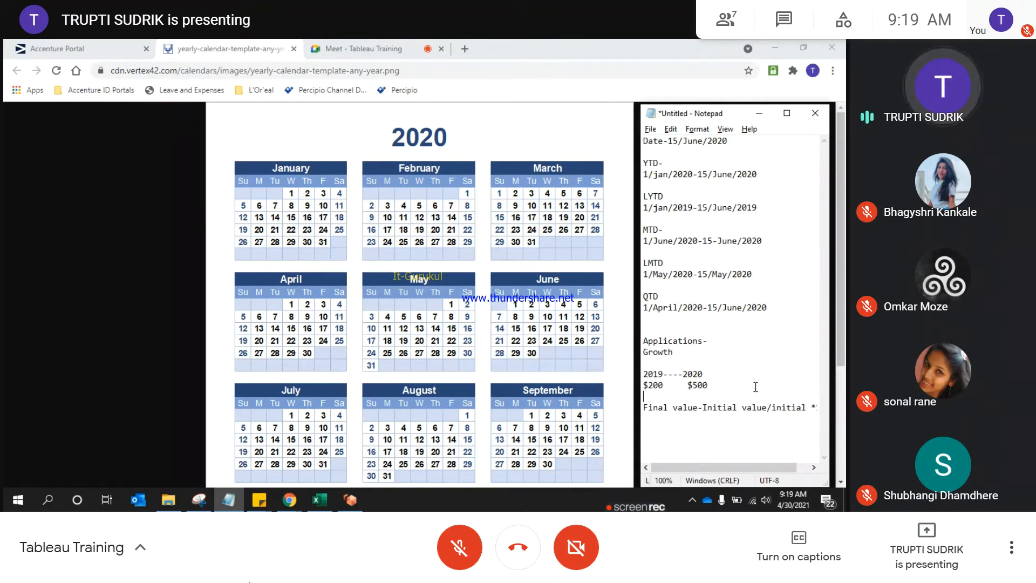
Step: Review the example amounts under the comparison line together with the full growth formula
left_click_drag(688, 386, 665, 386)
left_click(669, 406)
left_click_drag(706, 467, 738, 465)
left_click_drag(662, 468, 650, 468)
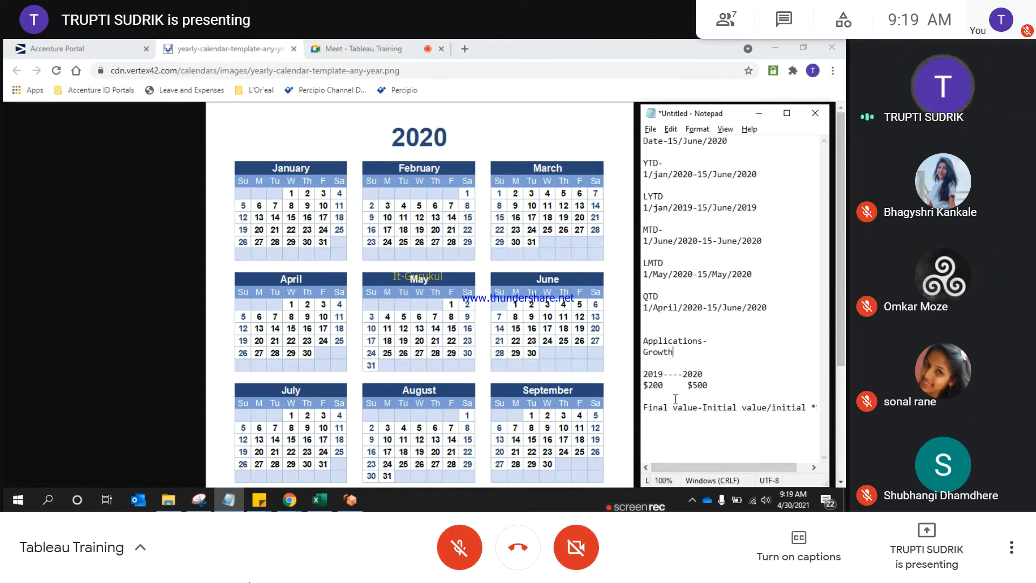
scroll(675, 399, "right", 1)
scroll(675, 400, "left", 1)
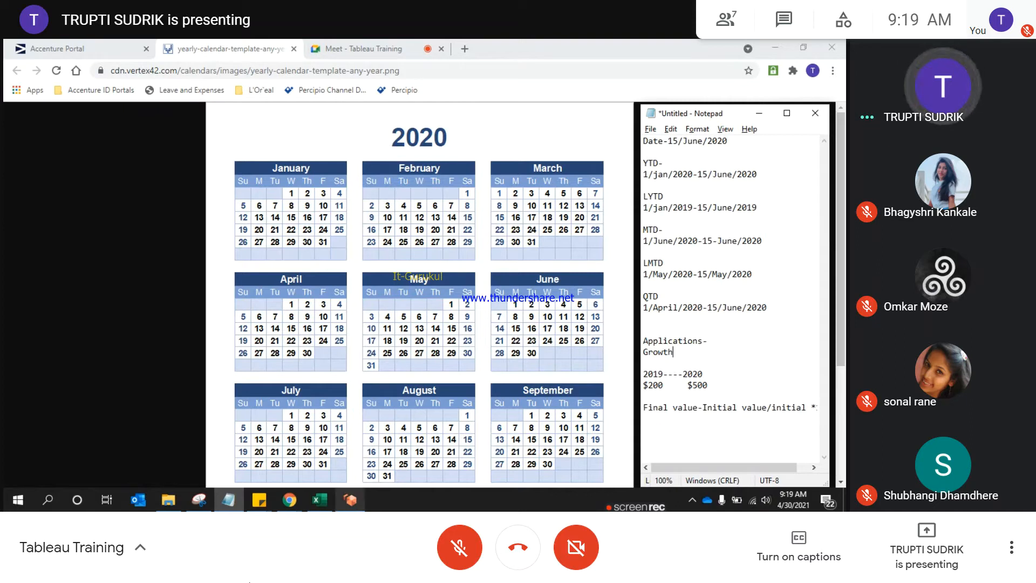
Step: Switch to the Tableau workbook in Amazon WorkSpaces and minimize the YTD MTD notes covering it
mouse_move(352, 503)
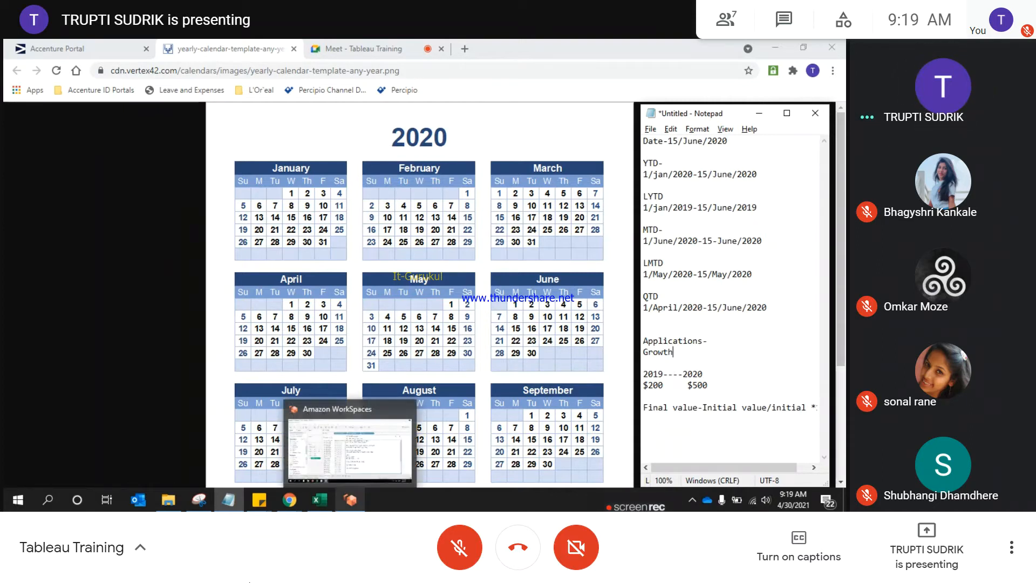
left_click(352, 500)
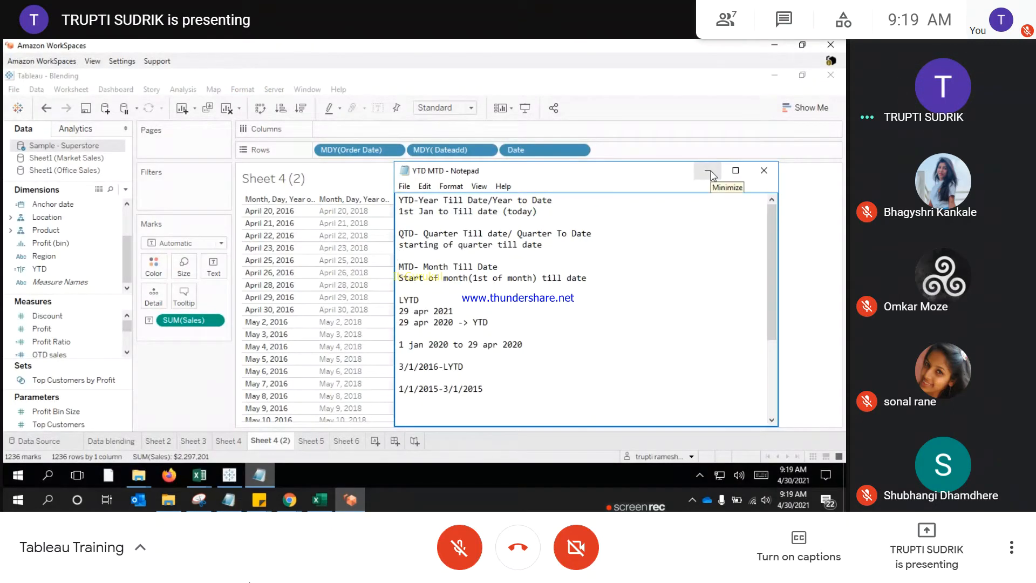
left_click(710, 174)
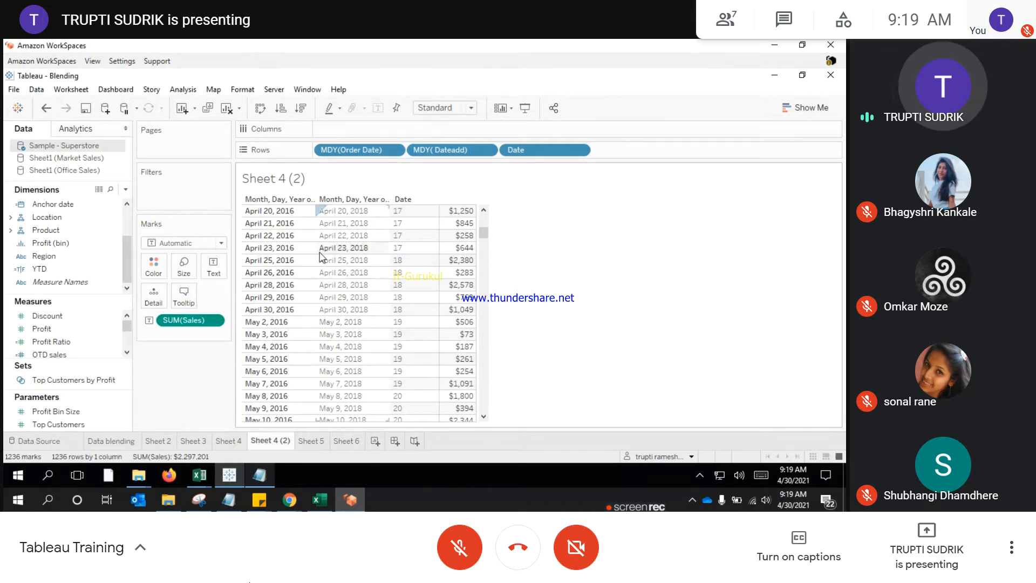
Step: Remove the Dateadd and Date fields from Rows on Sheet 4 (2), keeping only the order date
scroll(395, 234, "up", 10)
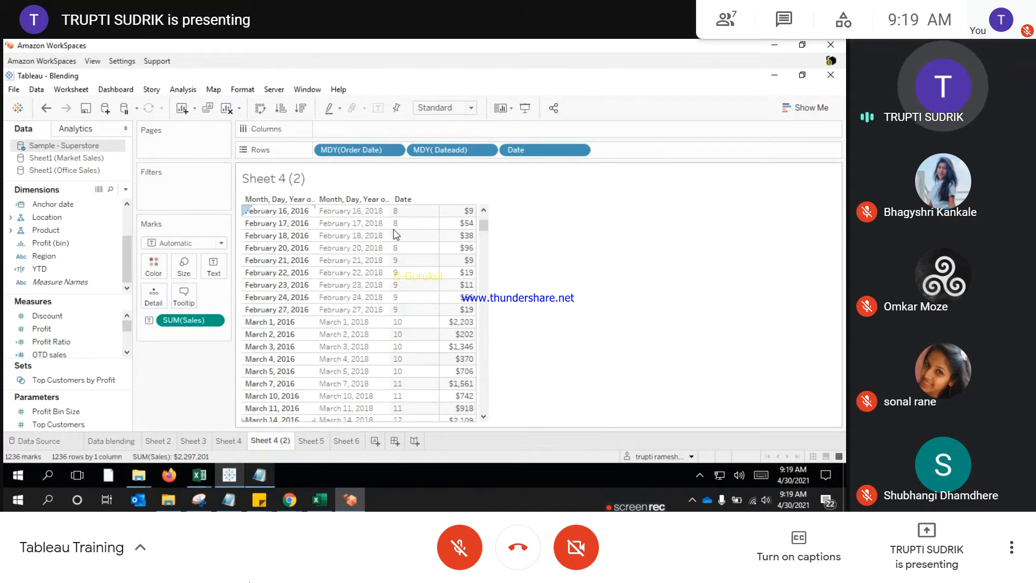
scroll(372, 233, "up", 10)
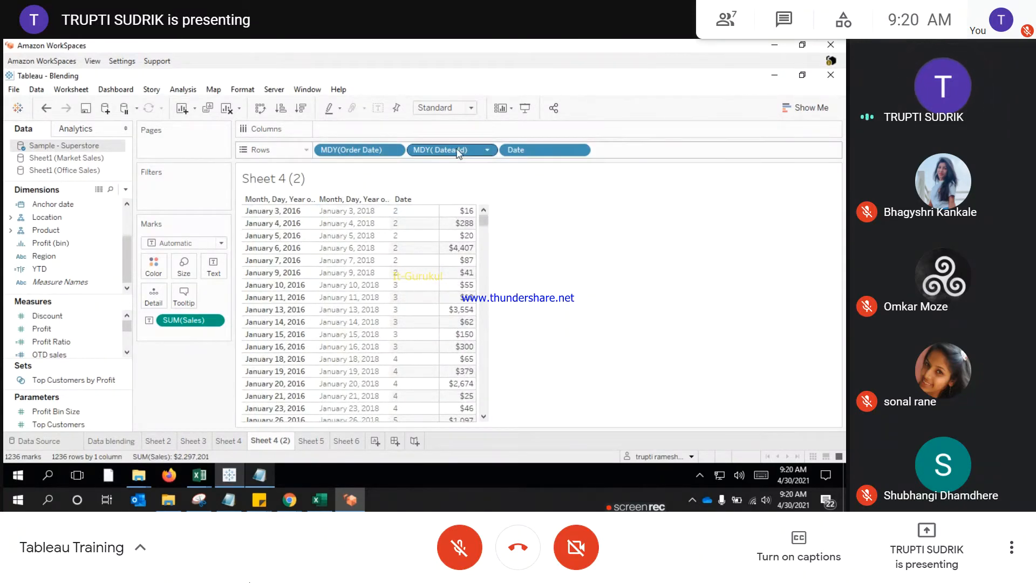
left_click_drag(458, 152, 507, 175)
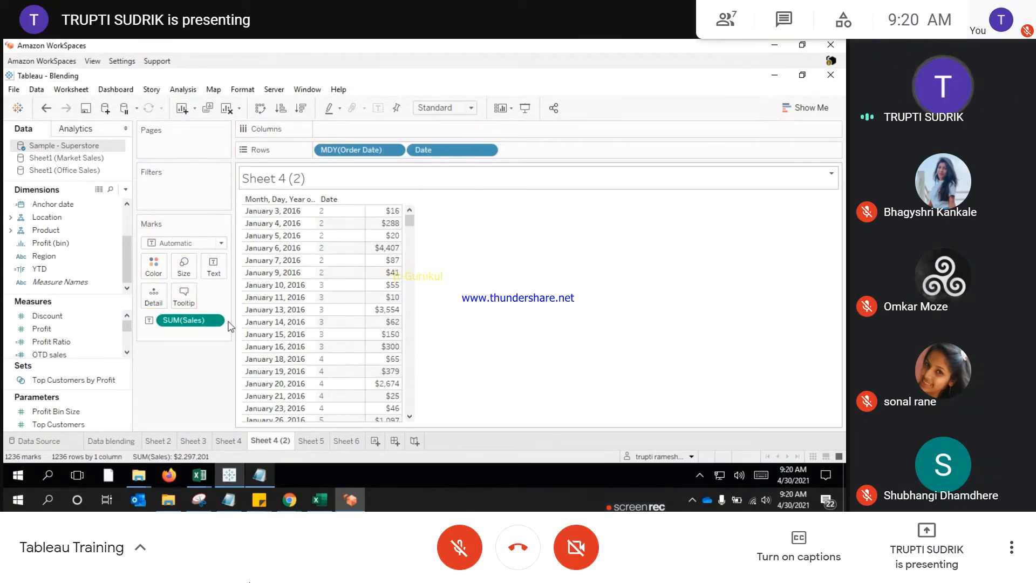
left_click_drag(192, 328, 565, 336)
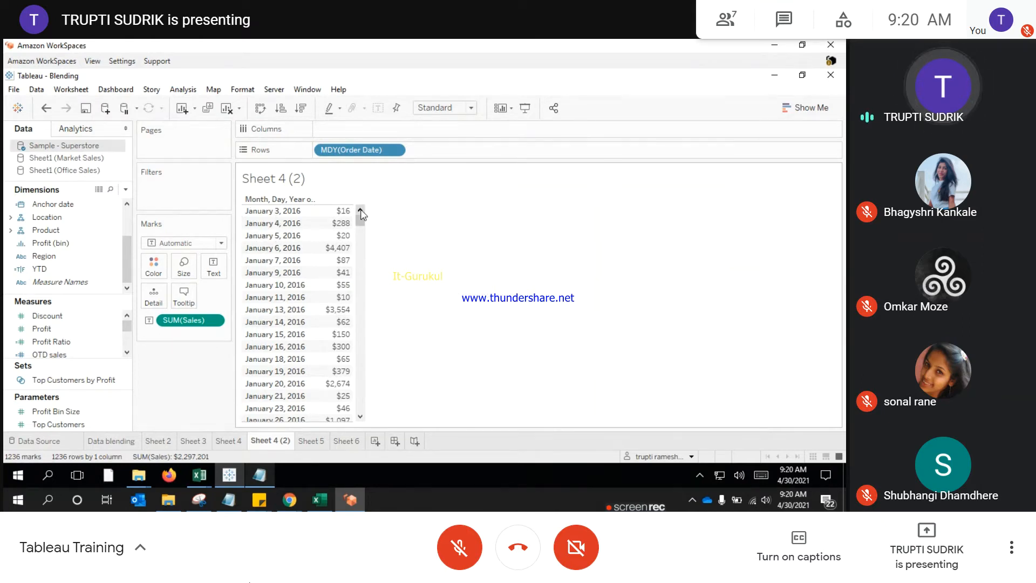
Step: Look through the sales table from its earliest to its latest order date and return to the start
left_click_drag(359, 221, 375, 376)
left_click_drag(375, 421, 357, 426)
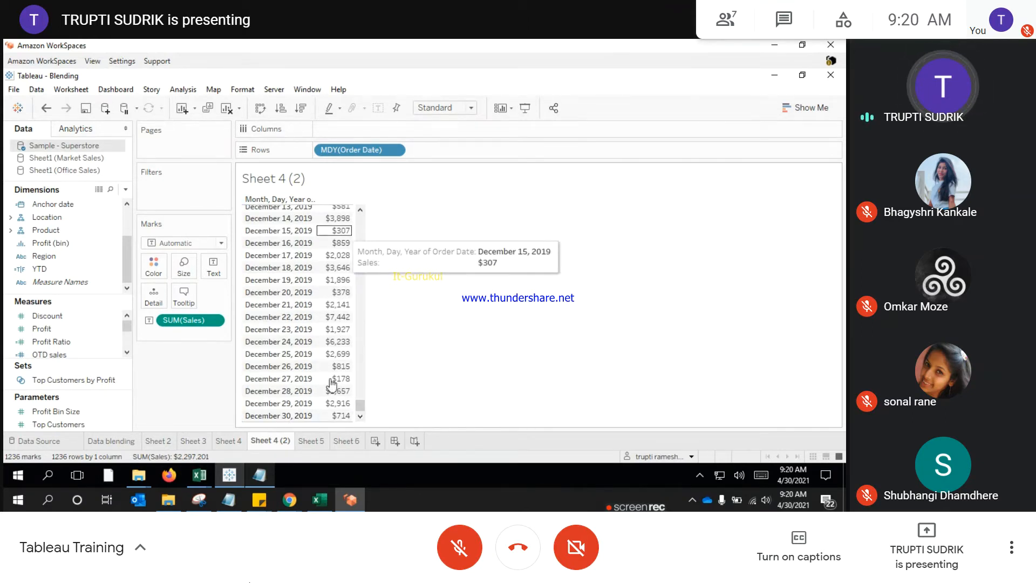
left_click_drag(359, 406, 371, 209)
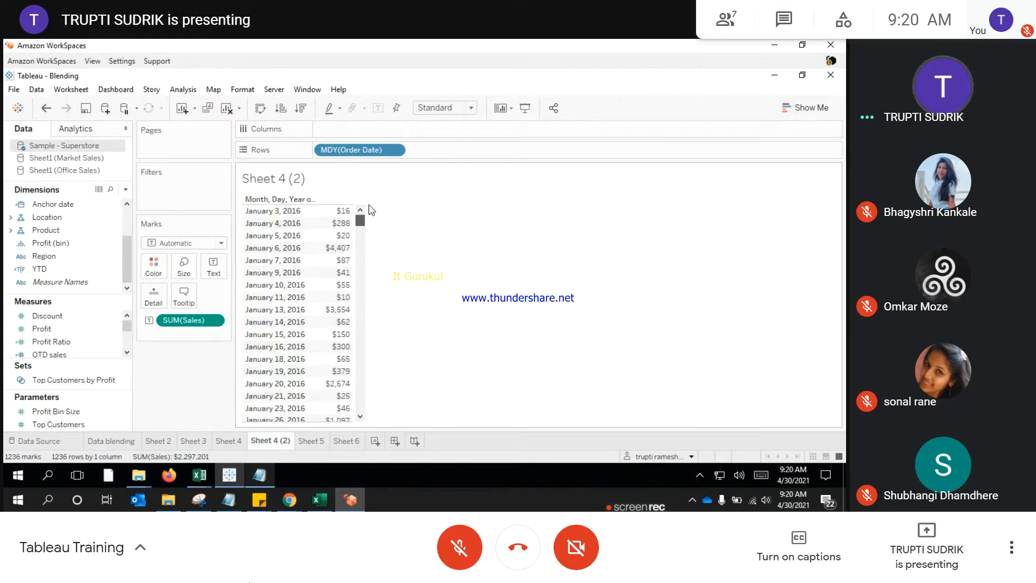
Step: Check the Tableau Training meeting in Chrome, and minimize the browser to return to Tableau
left_click(290, 500)
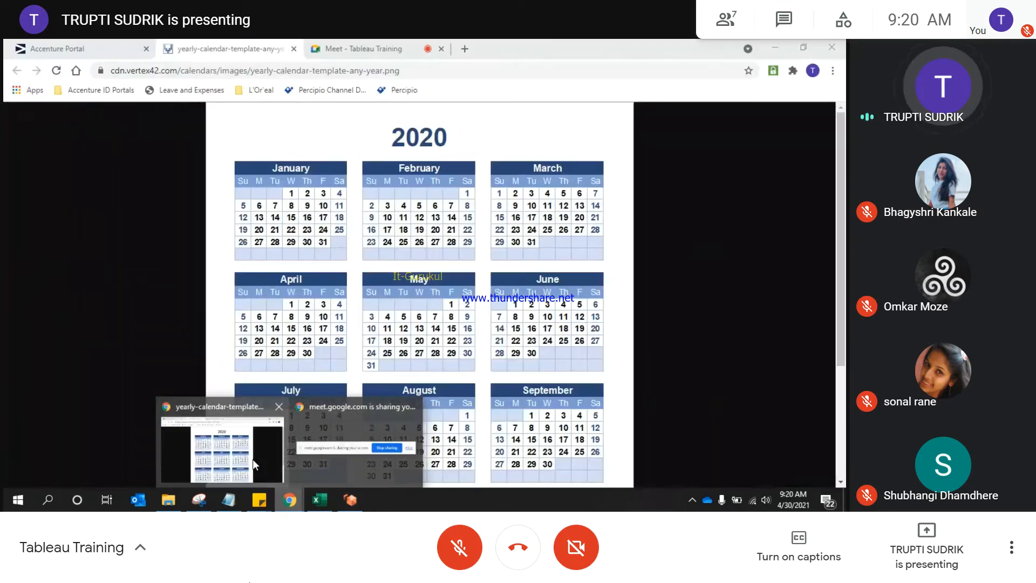
left_click(252, 460)
left_click(380, 43)
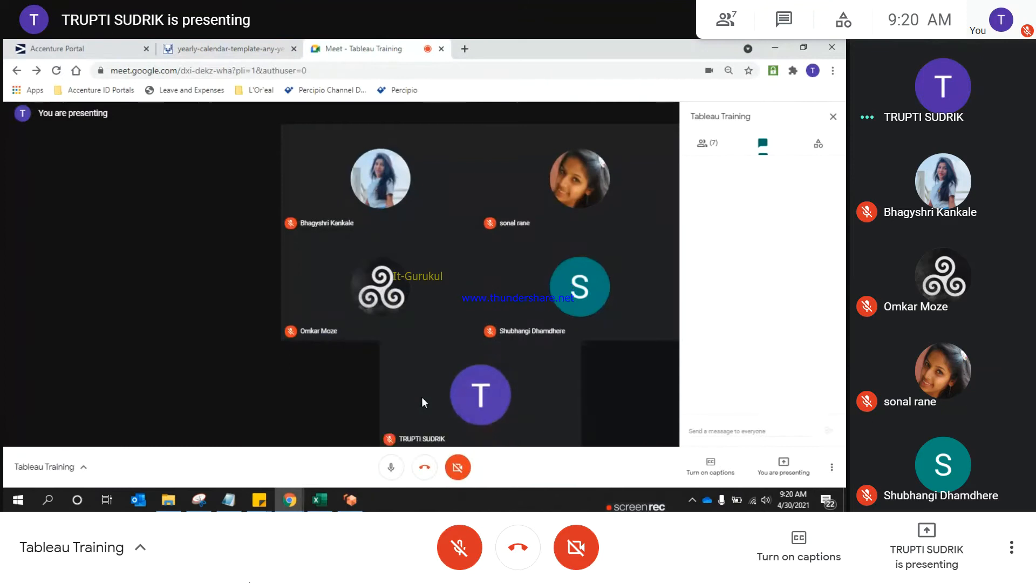
left_click(775, 47)
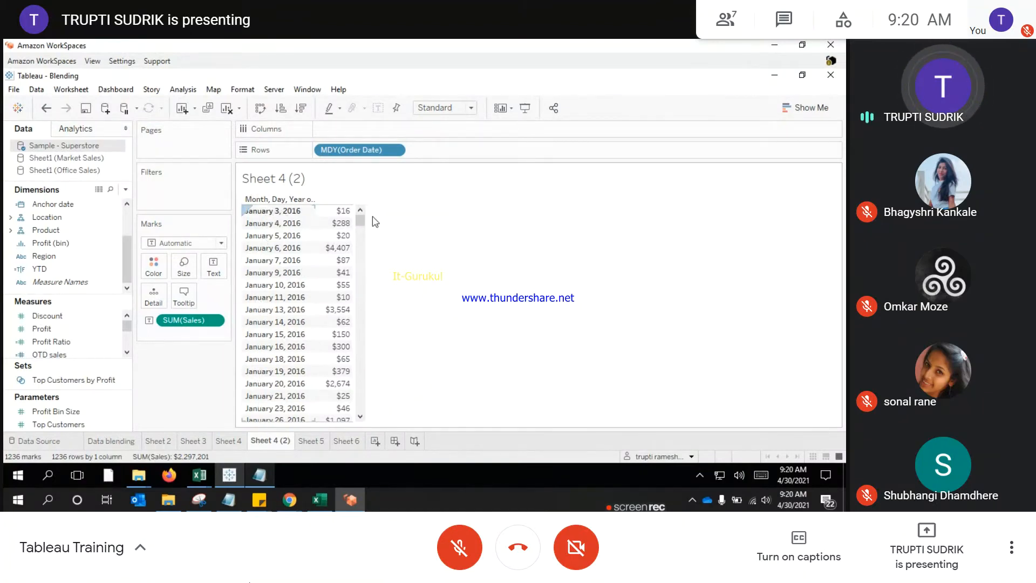
Step: Examine the most recent order dates at the end of the sales table, from October to December 2019
left_click_drag(360, 221, 362, 411)
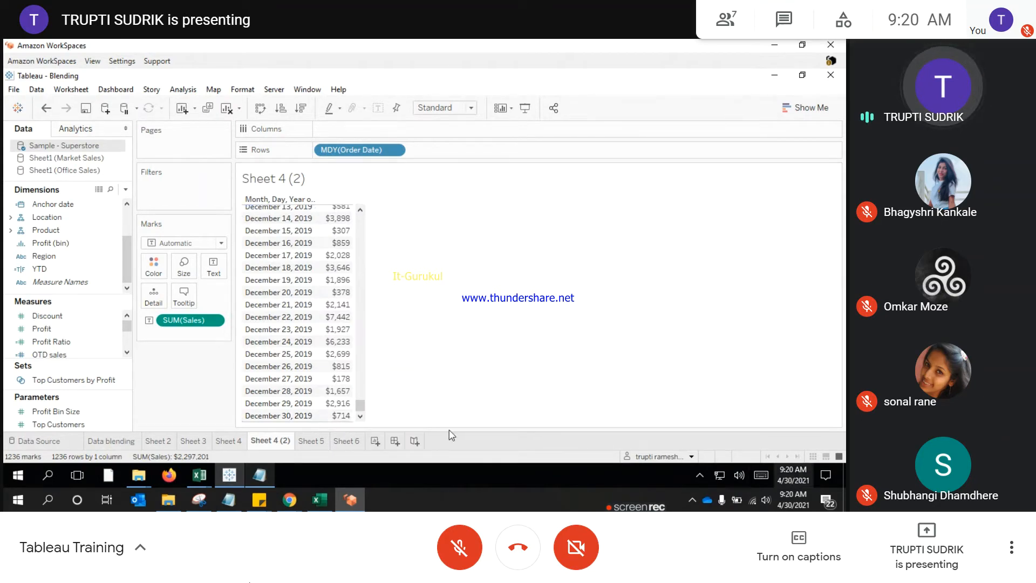
scroll(300, 324, "up", 10)
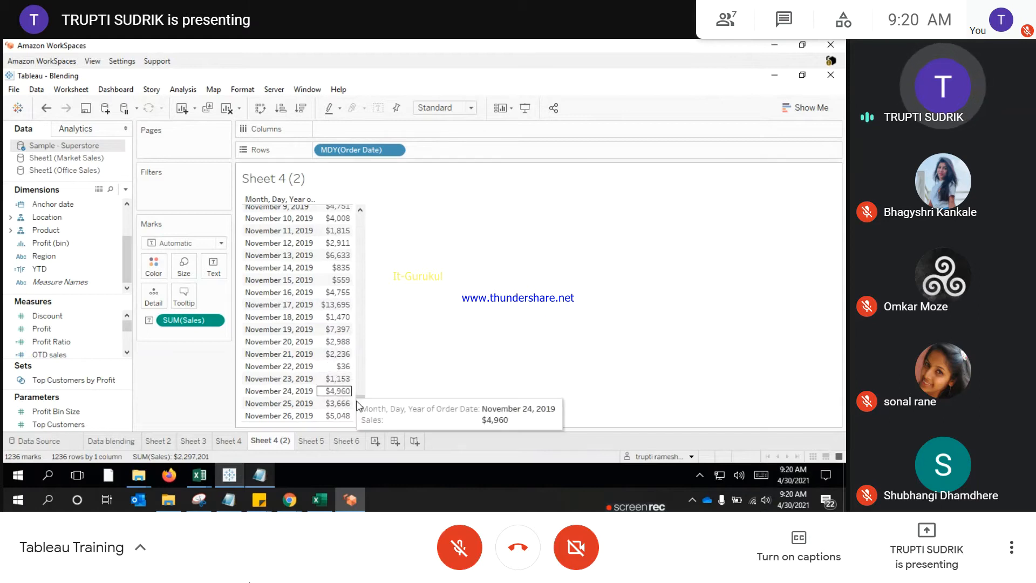
scroll(361, 410, "down", 10)
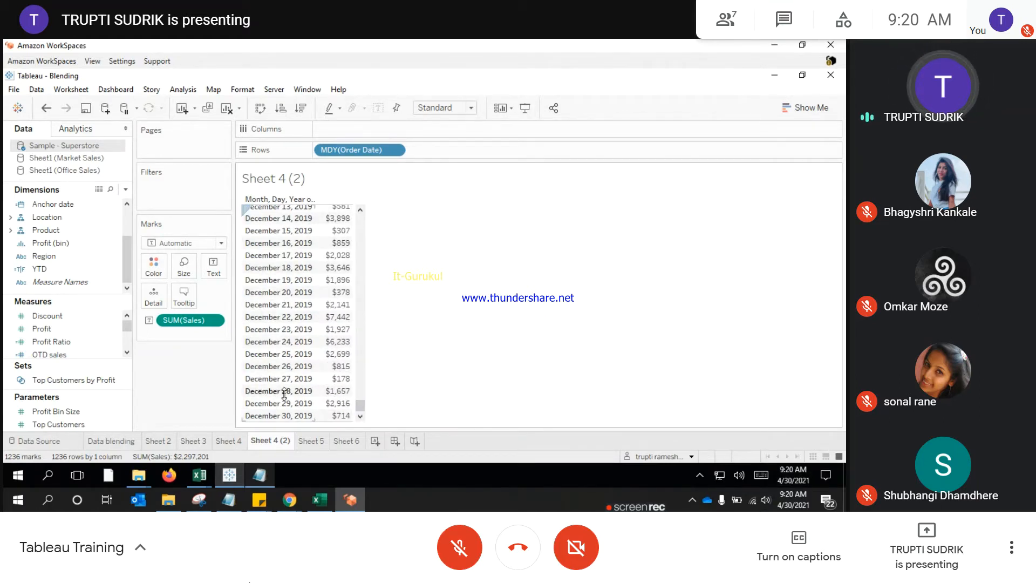
scroll(301, 339, "up", 1)
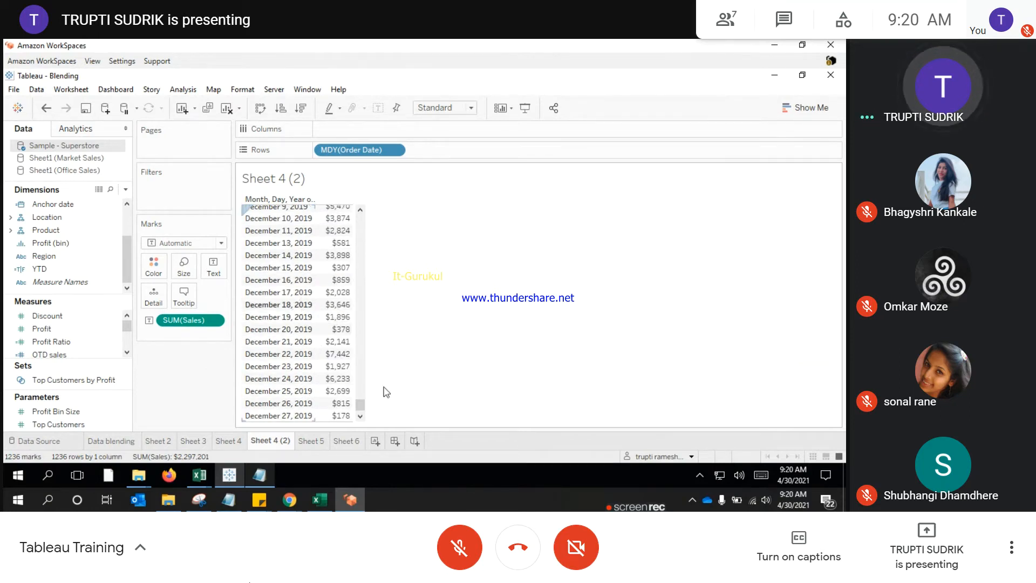
left_click(359, 416)
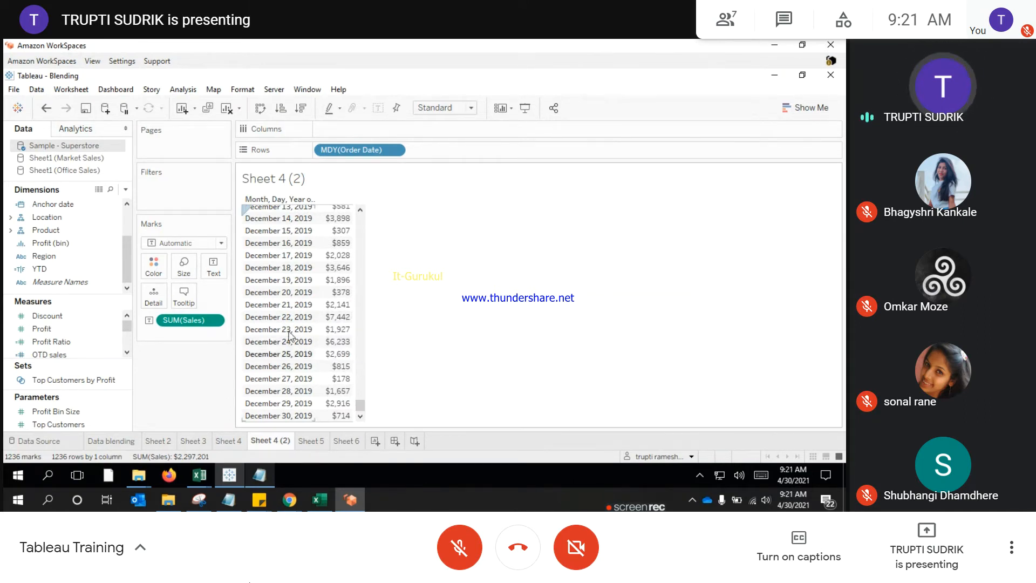
scroll(287, 292, "up", 9)
scroll(281, 293, "up", 10)
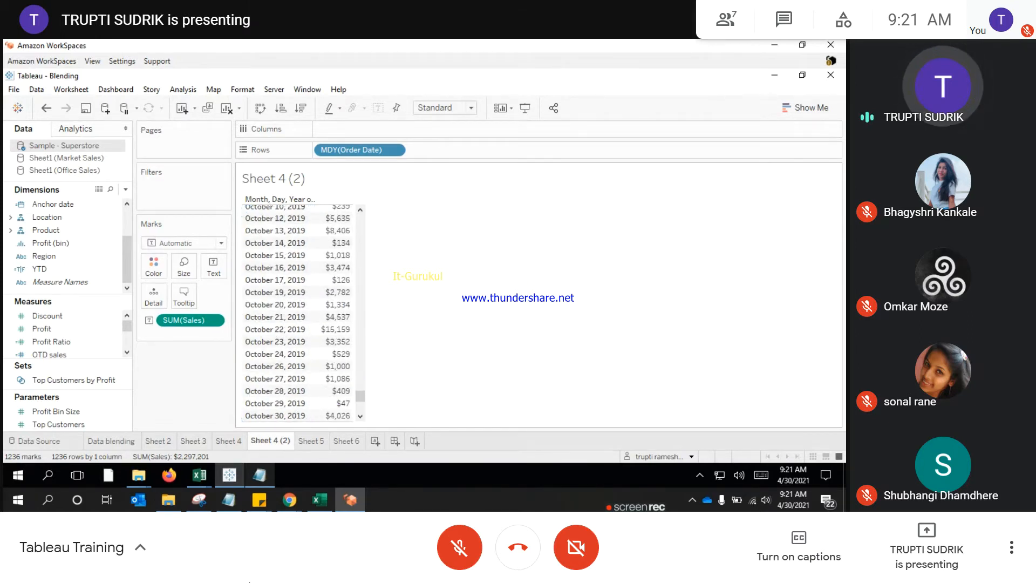
mouse_move(289, 500)
scroll(360, 424, "down", 15)
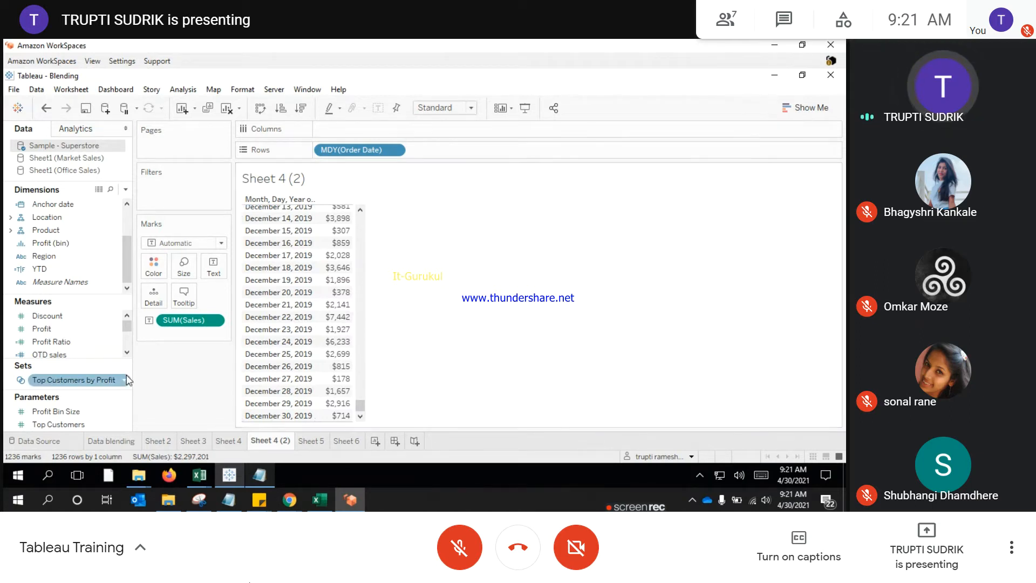
Step: Start a new calculated field in the Sample - Superstore data source and name it YTD flag
left_click(126, 189)
left_click(62, 204)
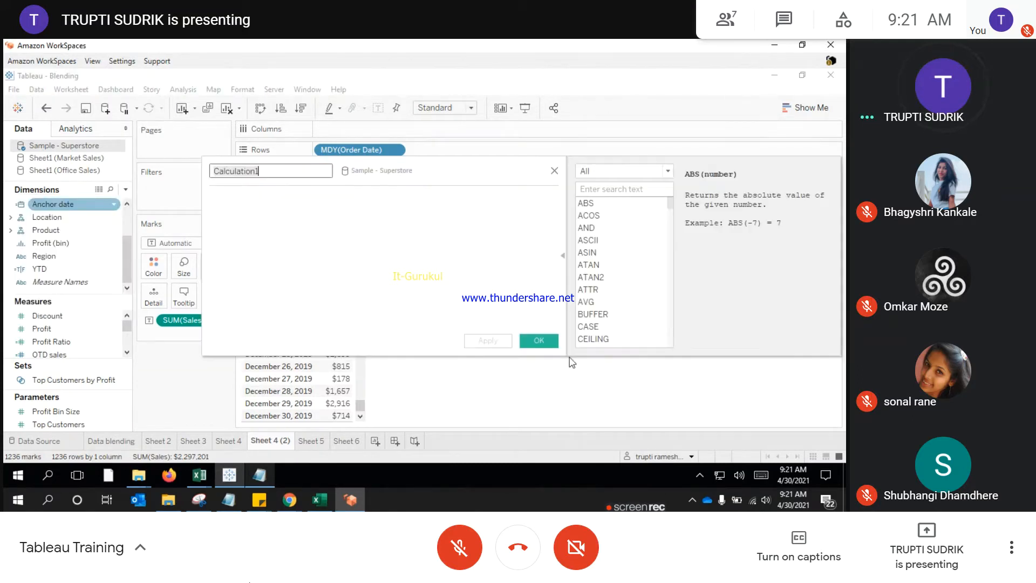
left_click(284, 187)
key("BackSpace")
key("BackSpace")
key("BackSpace")
key("BackSpace")
key("BackSpace")
key("BackSpace")
key("BackSpace")
key("BackSpace")
key("BackSpace")
key("BackSpace")
key("BackSpace")
key("BackSpace")
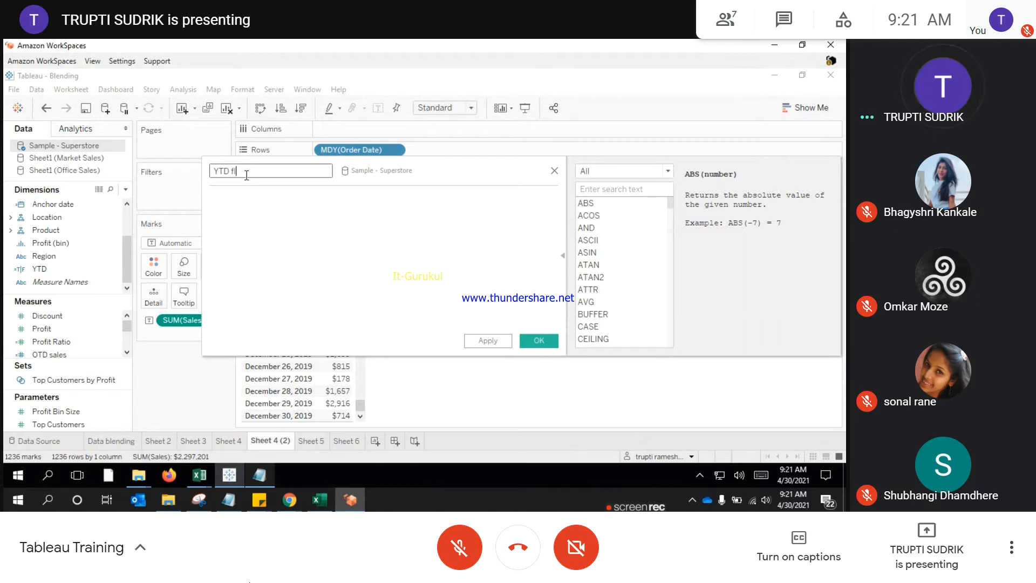
left_click(261, 209)
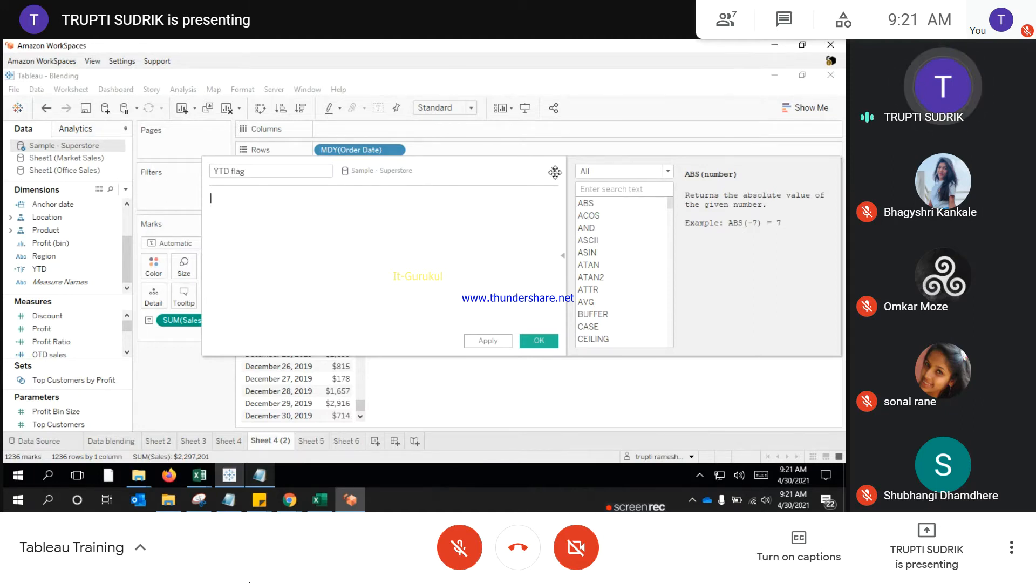
Step: Open the Anchor date calculated field, examine its name and MAKEDATE formula, and close the editor
left_click(53, 204)
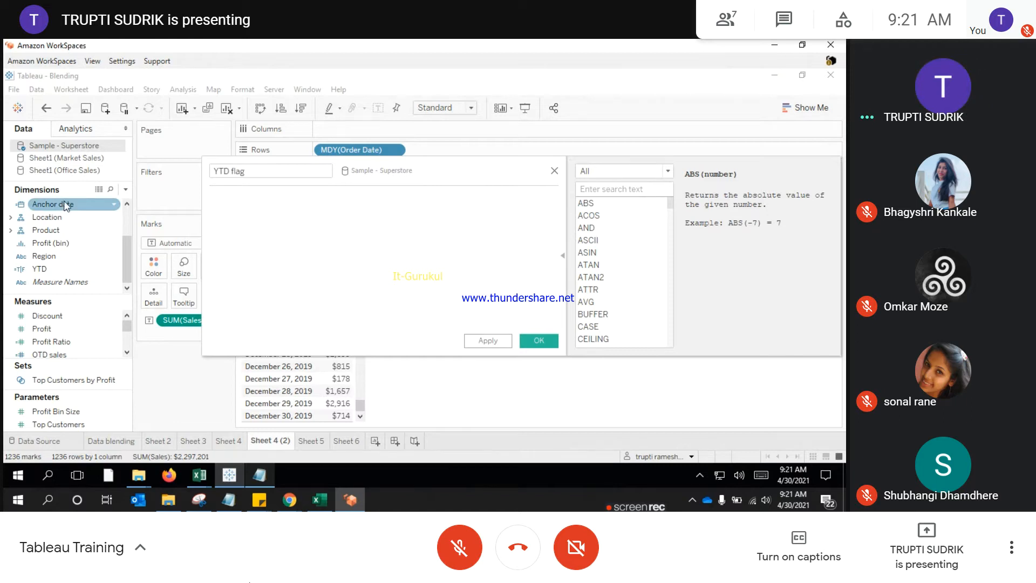
right_click(64, 204)
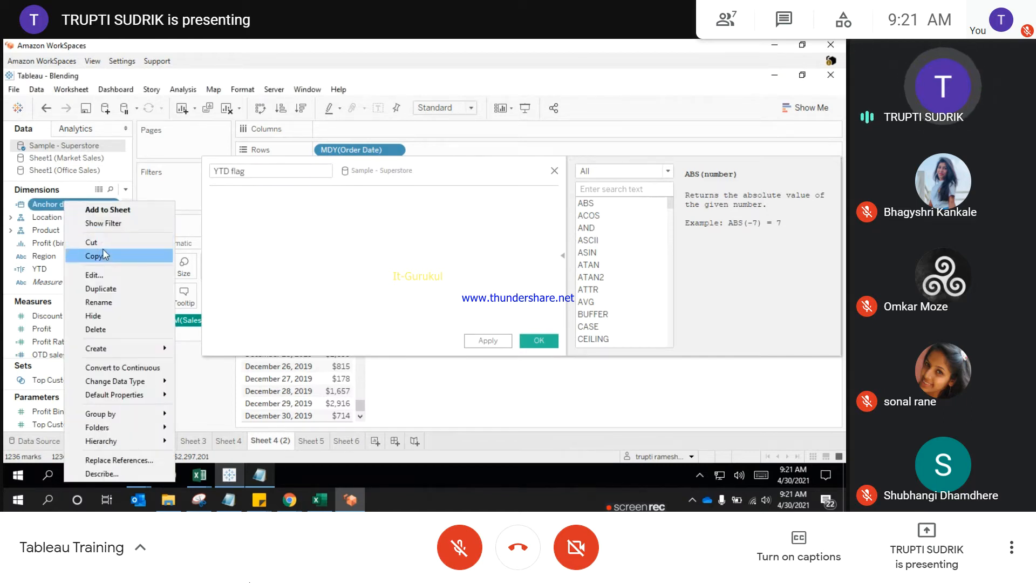
left_click(100, 276)
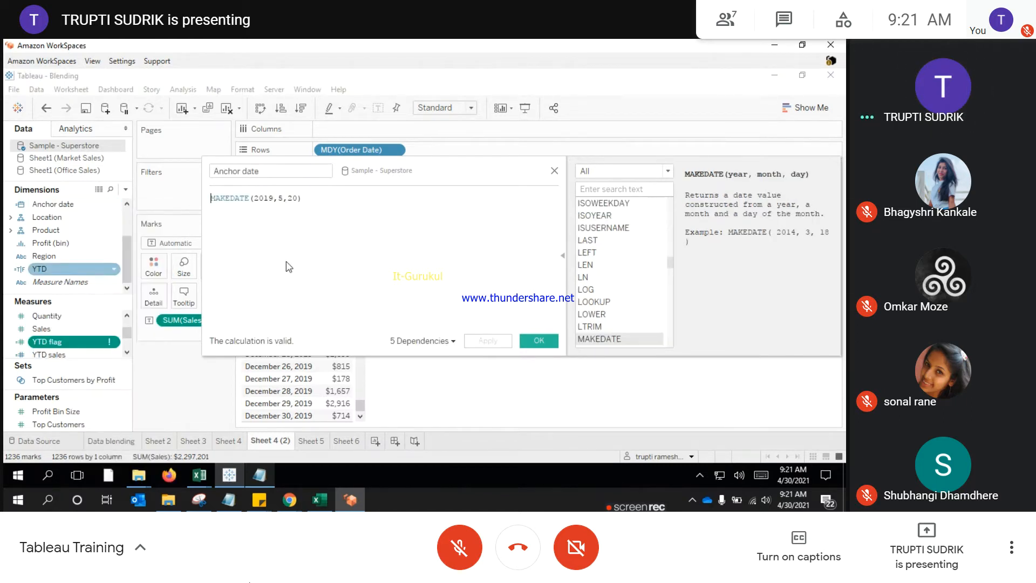
left_click(287, 171)
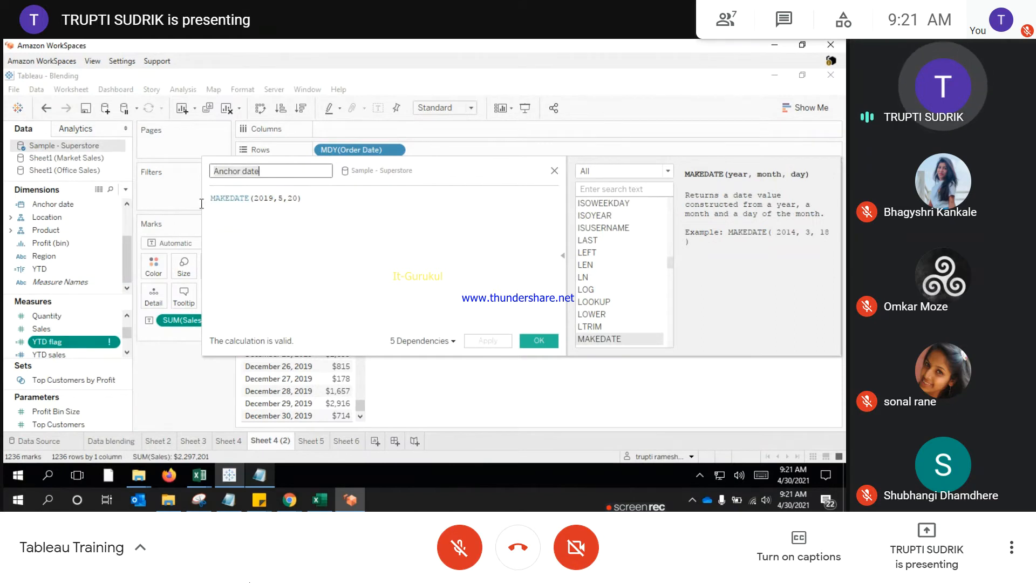
left_click(211, 197)
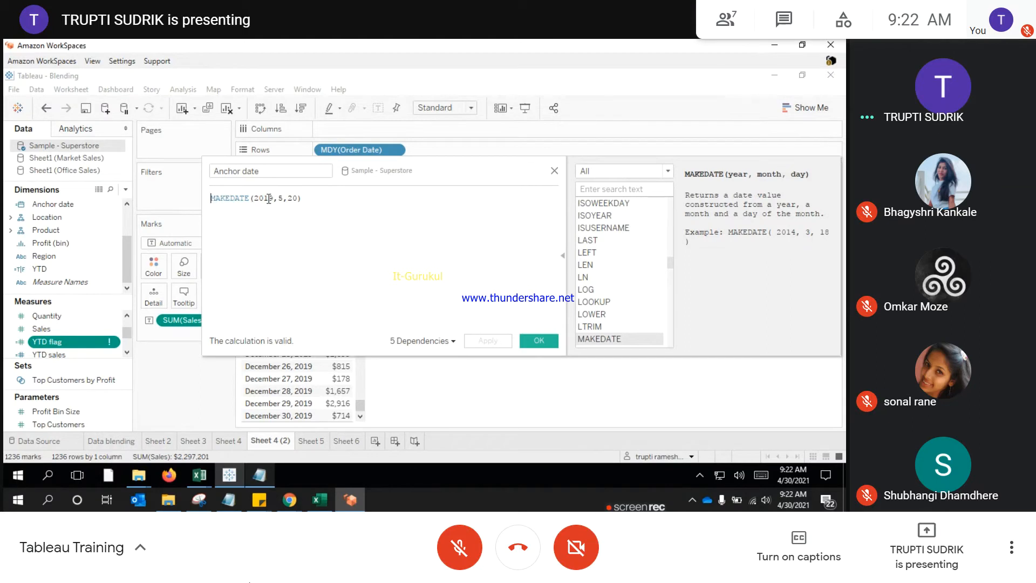
double_click(223, 198)
left_click(241, 203)
left_click_drag(305, 198, 213, 199)
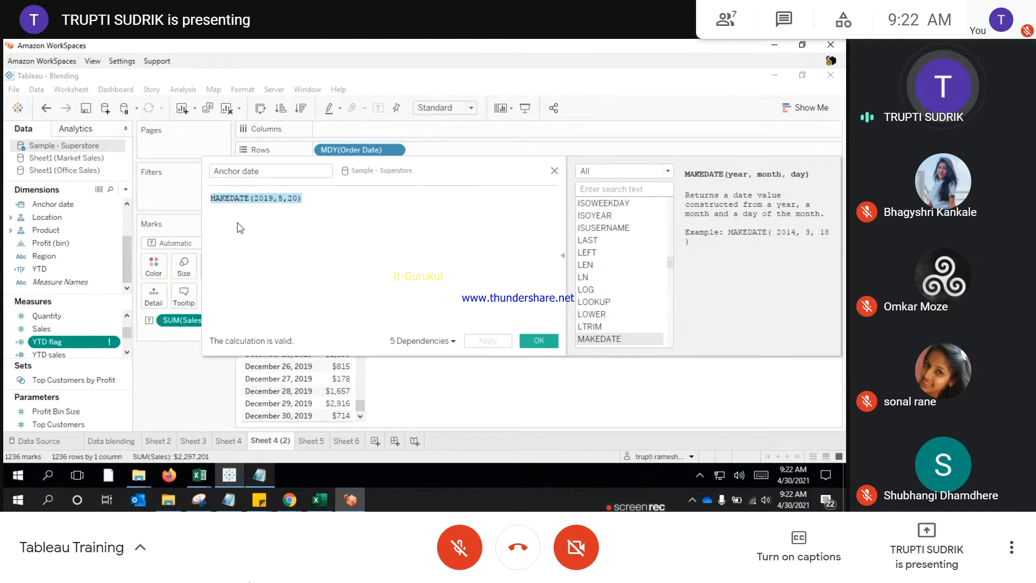
left_click(305, 199)
left_click_drag(302, 199, 210, 199)
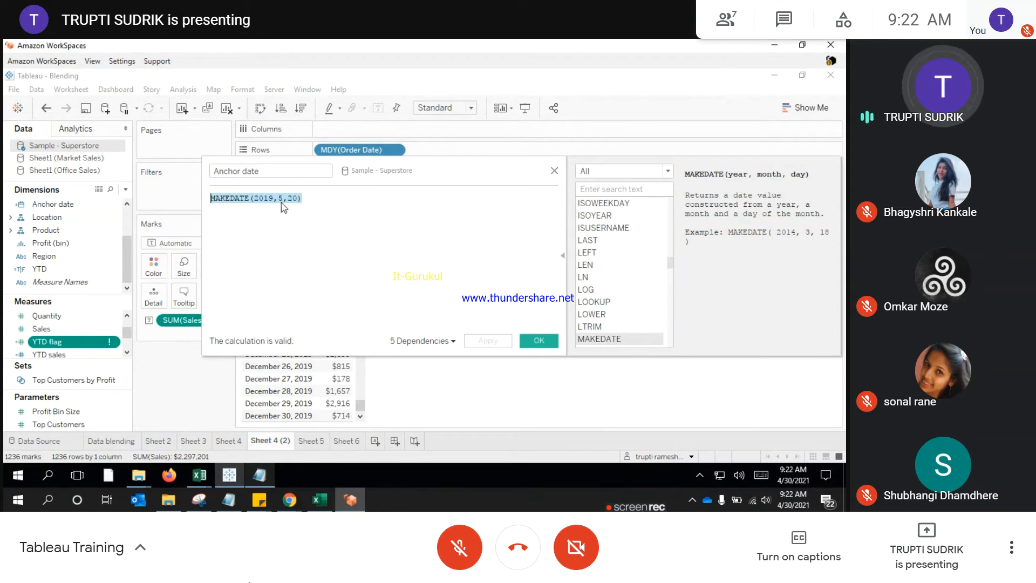
left_click(317, 200)
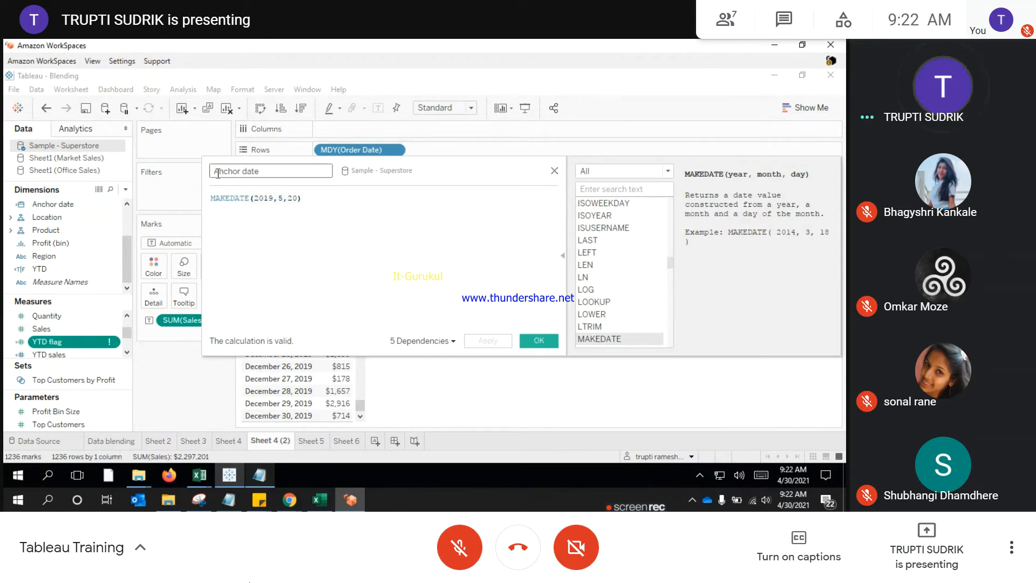
left_click_drag(214, 171, 273, 172)
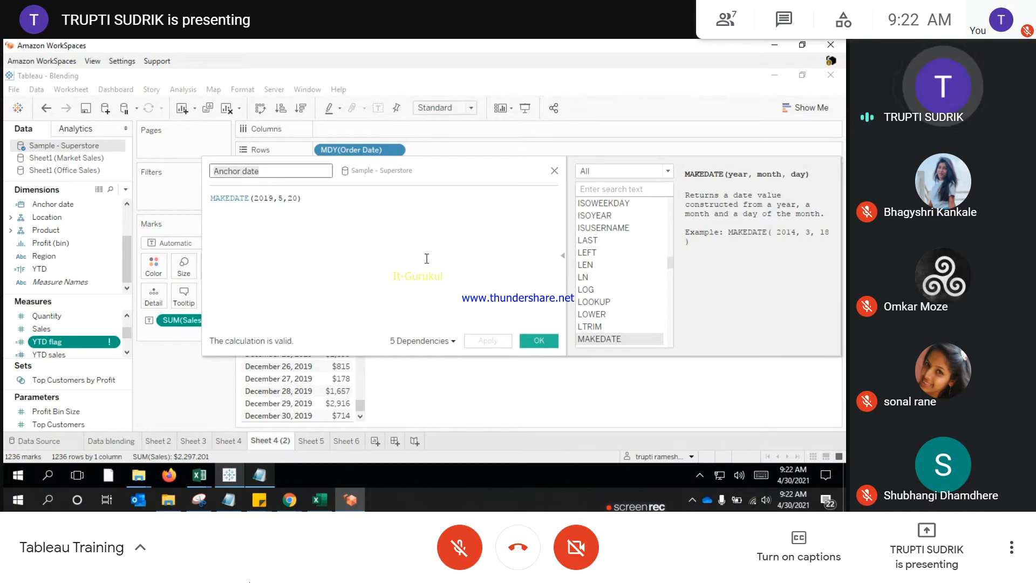
left_click(554, 172)
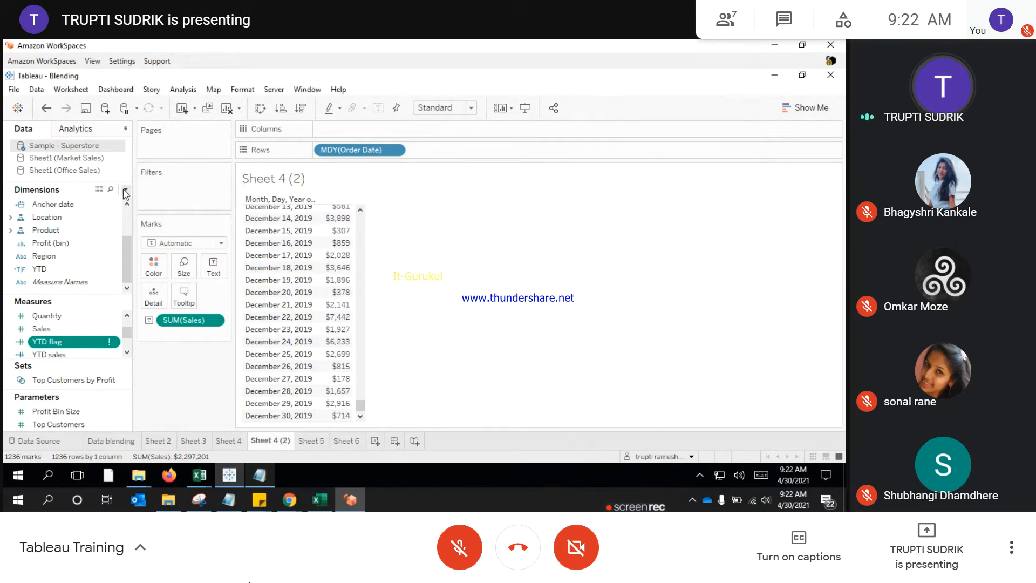
Step: Create a new calculated field named YTD Flag in the Sample - Superstore data source, ready for its formula
left_click(124, 191)
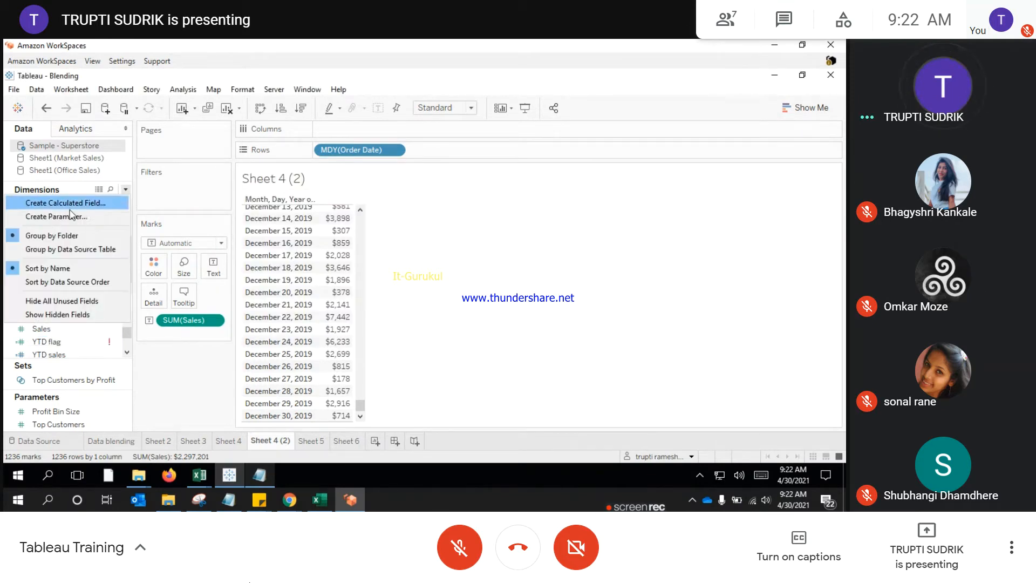
left_click(68, 206)
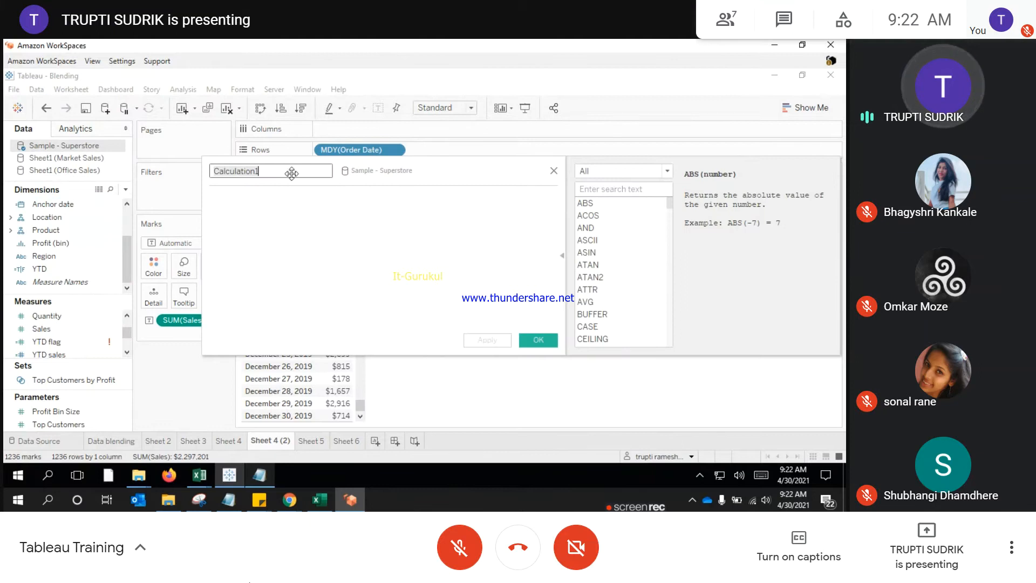
type("YTD Flag")
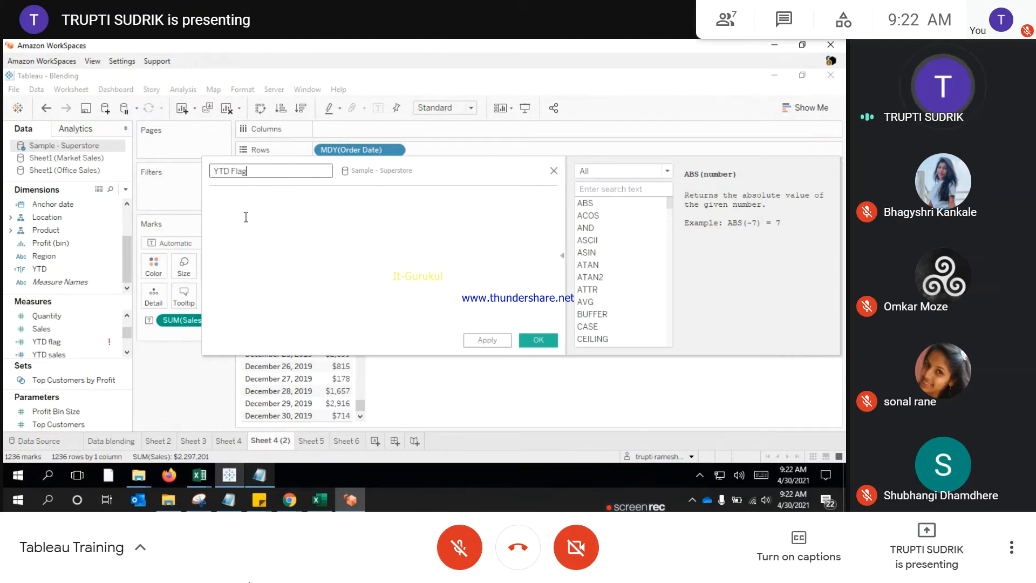
left_click(244, 219)
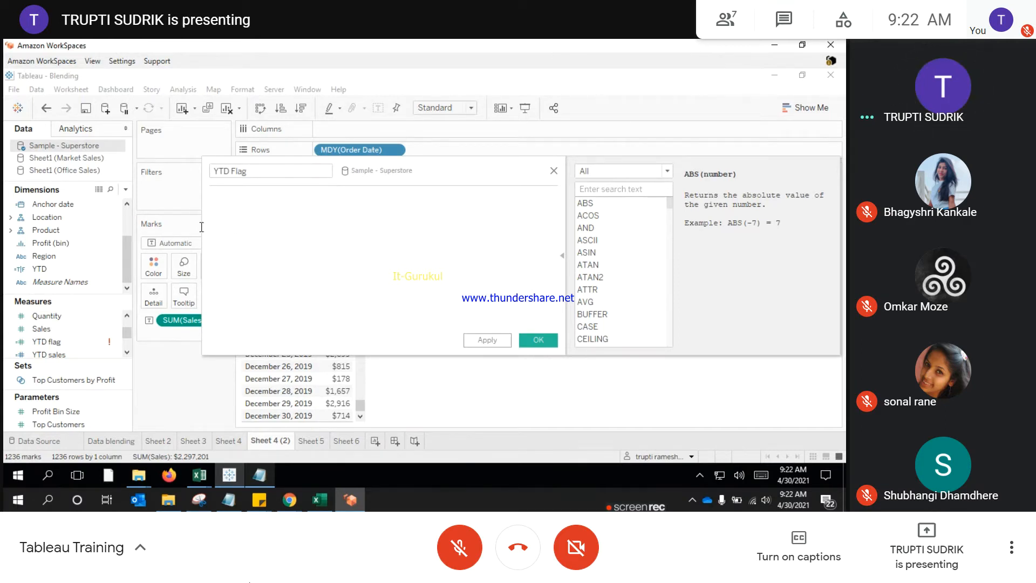
left_click(66, 205)
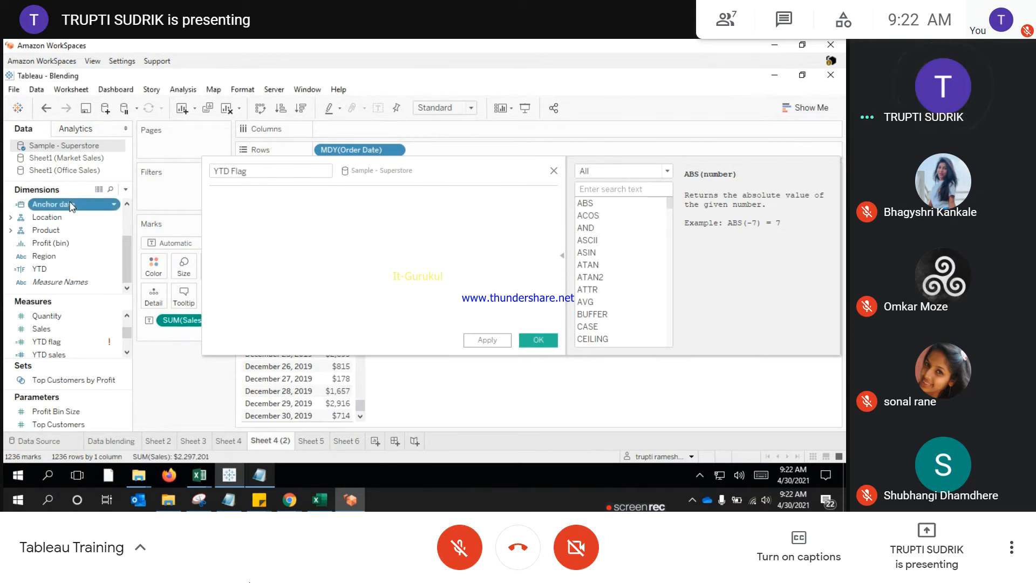
left_click(229, 199)
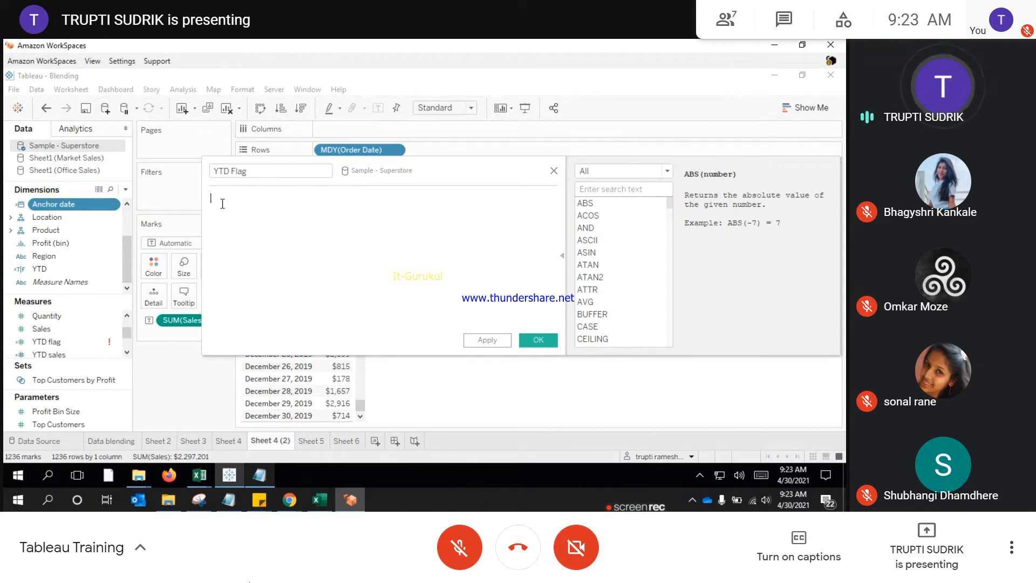
Step: Switch to Chrome to view the 2020 yearly calendar, and minimize the browser to return to Tableau
left_click(292, 499)
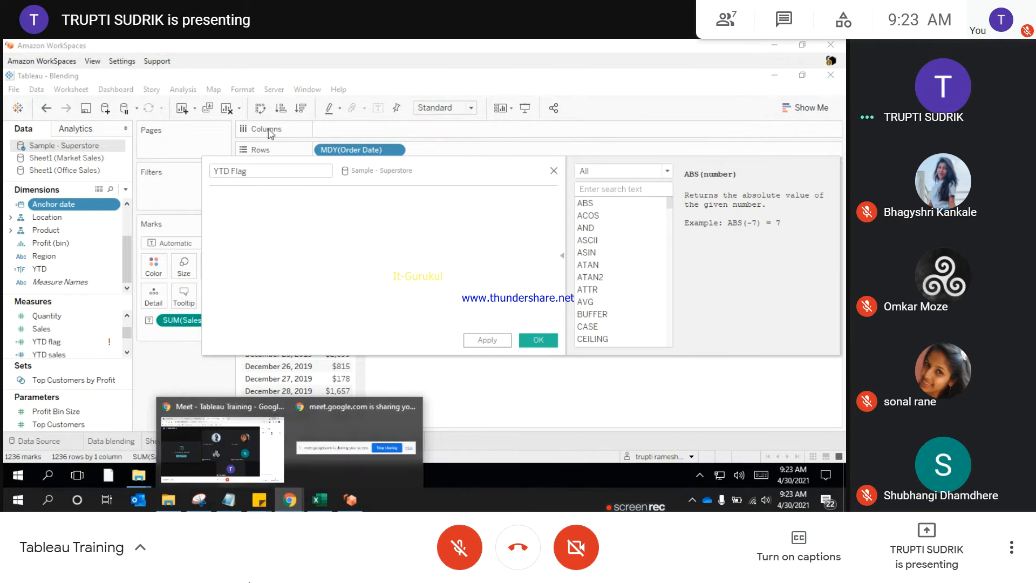
left_click(212, 422)
left_click(232, 49)
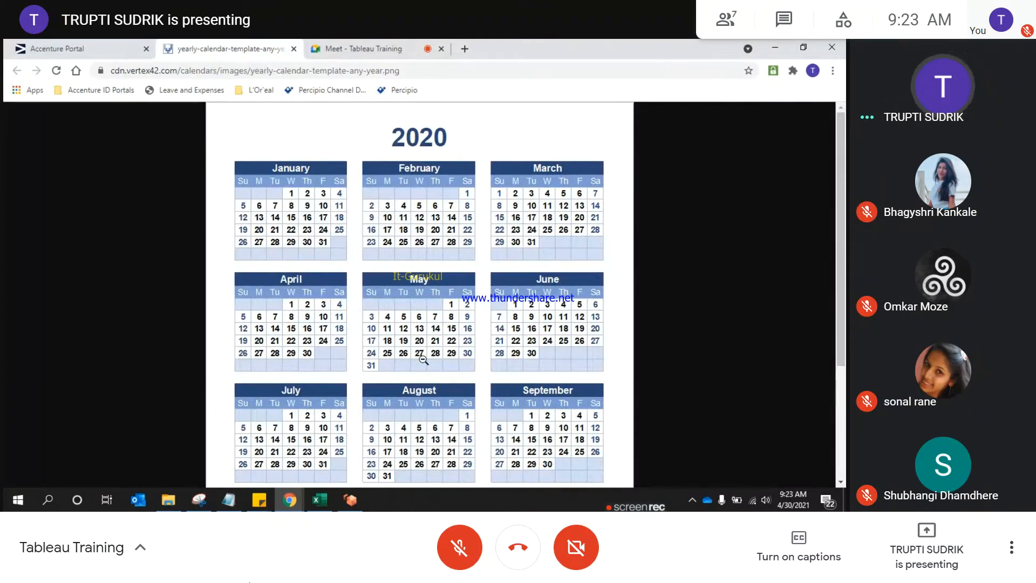
left_click(780, 42)
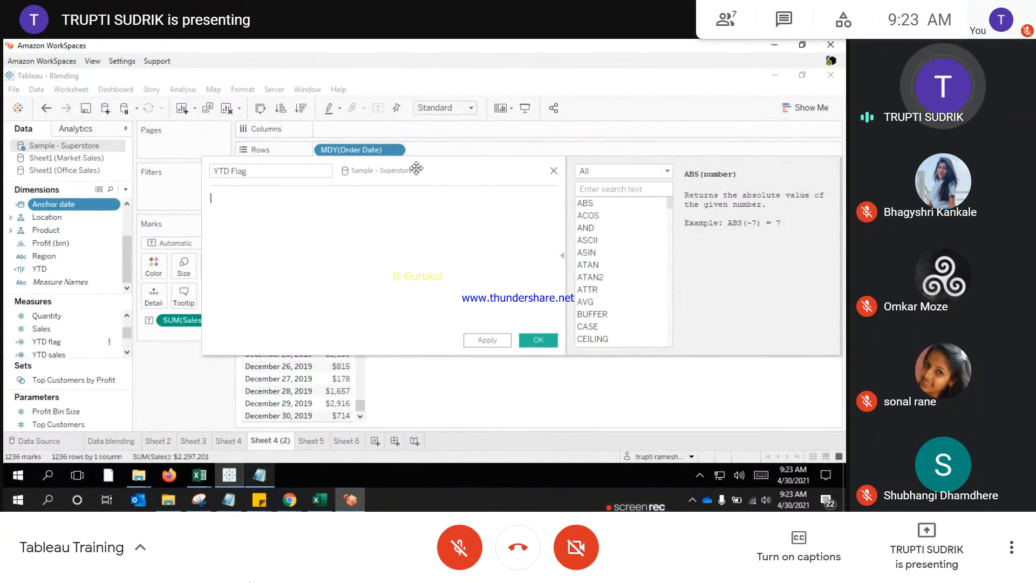
Step: Move the calculation editor off the sales table and start the YTD Flag formula with the Order Date field
left_click_drag(416, 167, 681, 174)
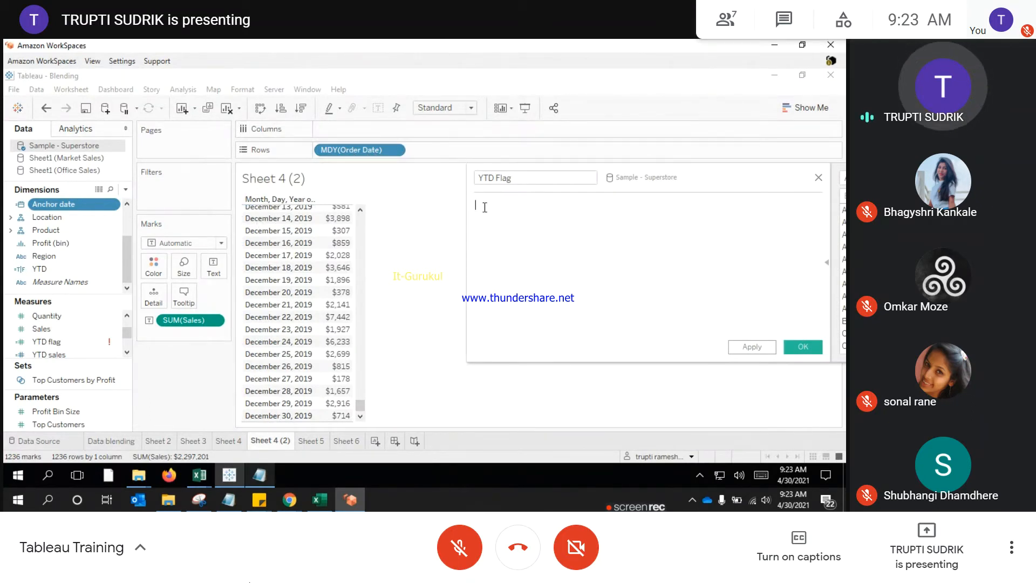
type("or")
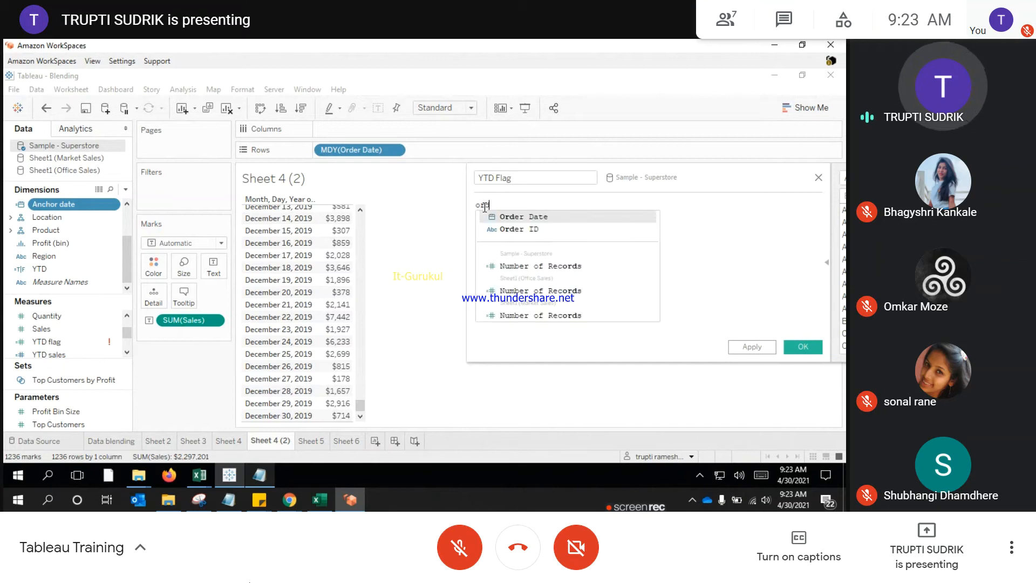
key("Return")
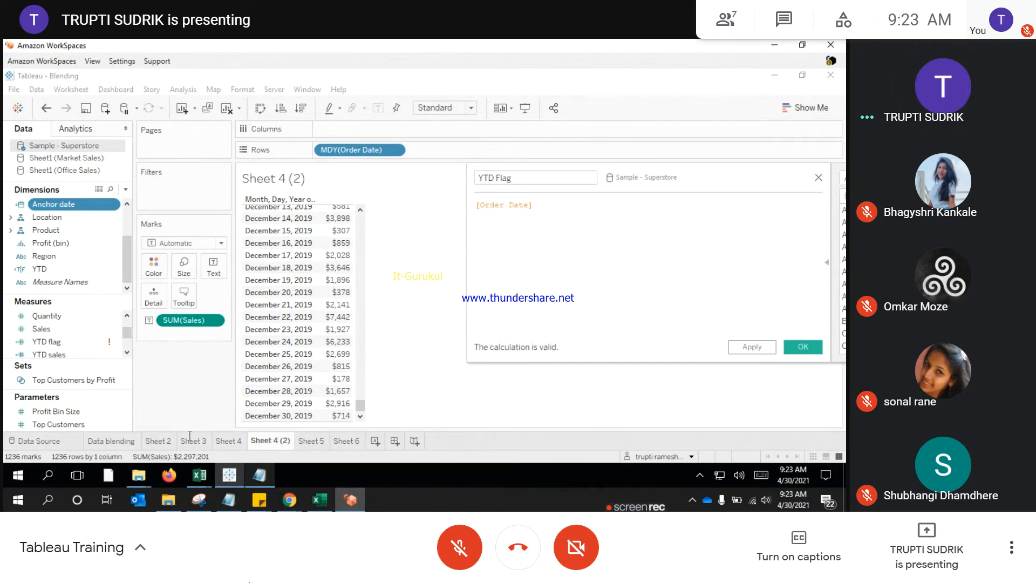
Step: Consult the 2020 calendar in Chrome again and switch back to the Amazon WorkSpaces window with Tableau
left_click(289, 499)
left_click(245, 467)
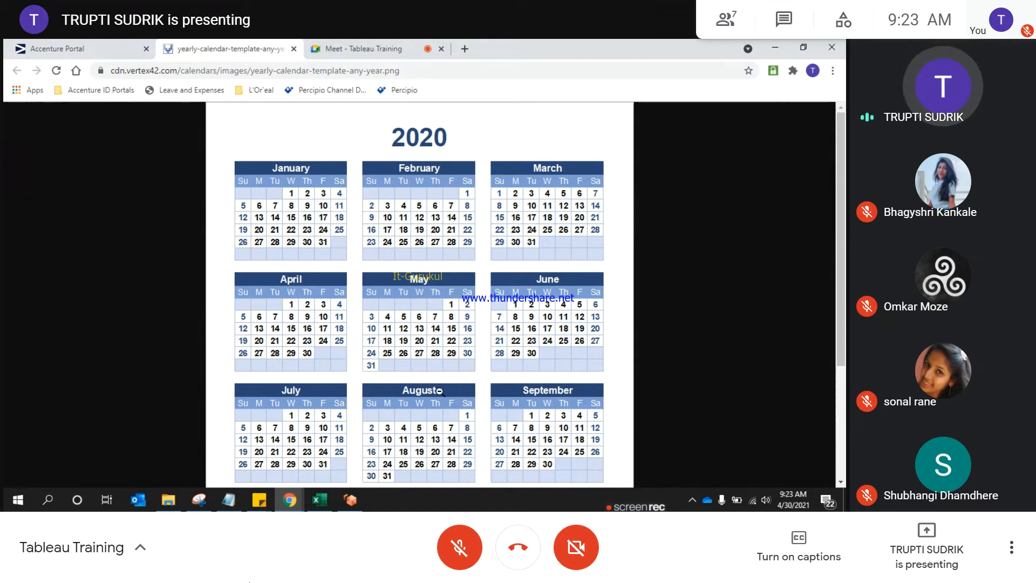
left_click(356, 502)
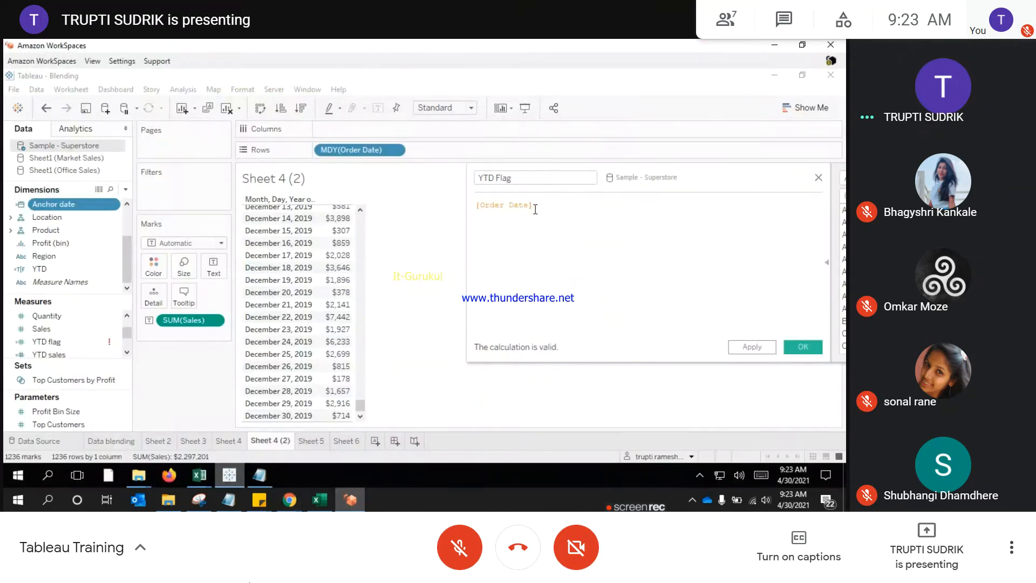
Step: Complete the first condition of the YTD Flag formula as [Order Date]<=[Anchor date] and append the AND operator
type("Date]<=")
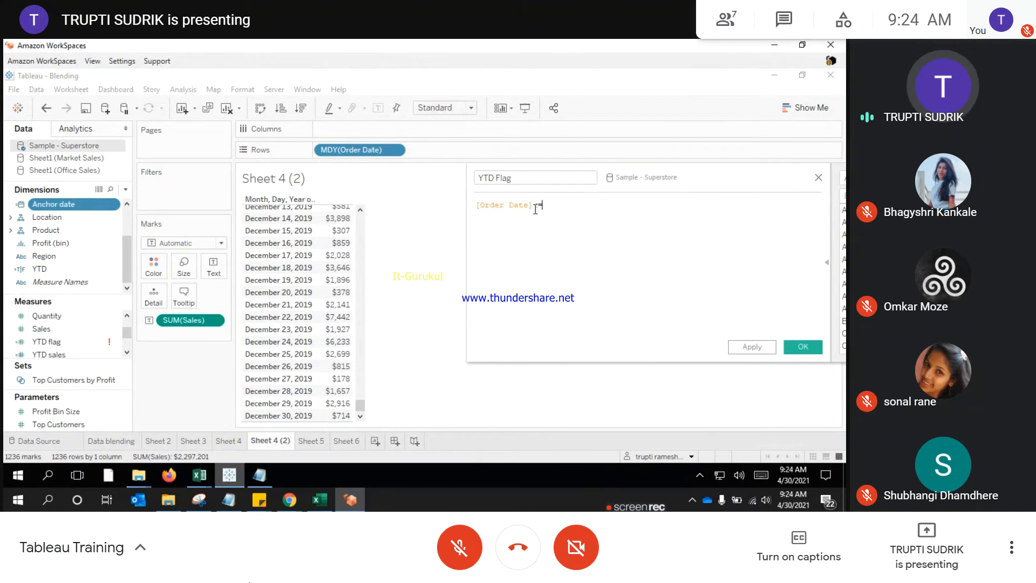
type("[Anchor date]")
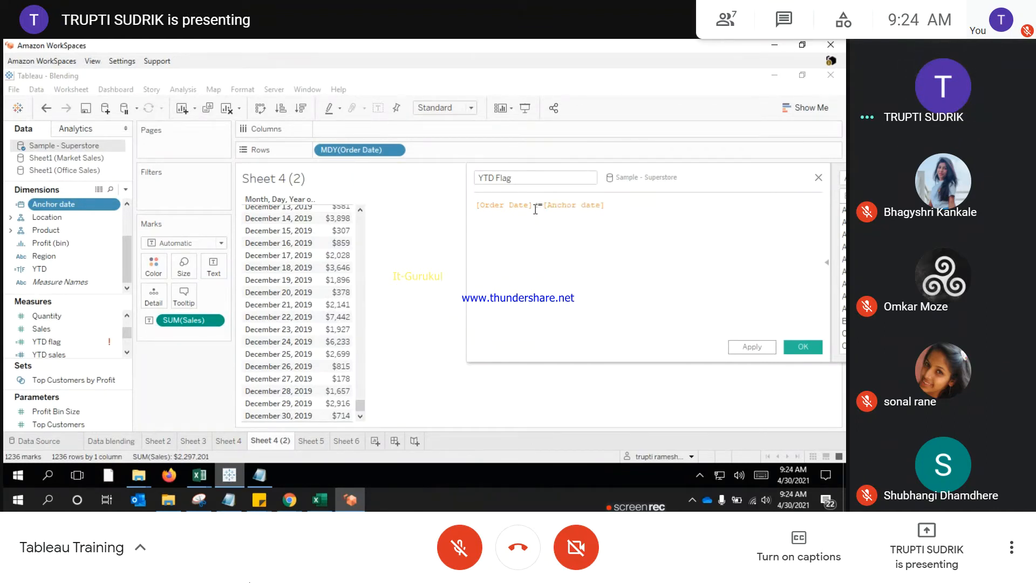
type(" an")
key("Return")
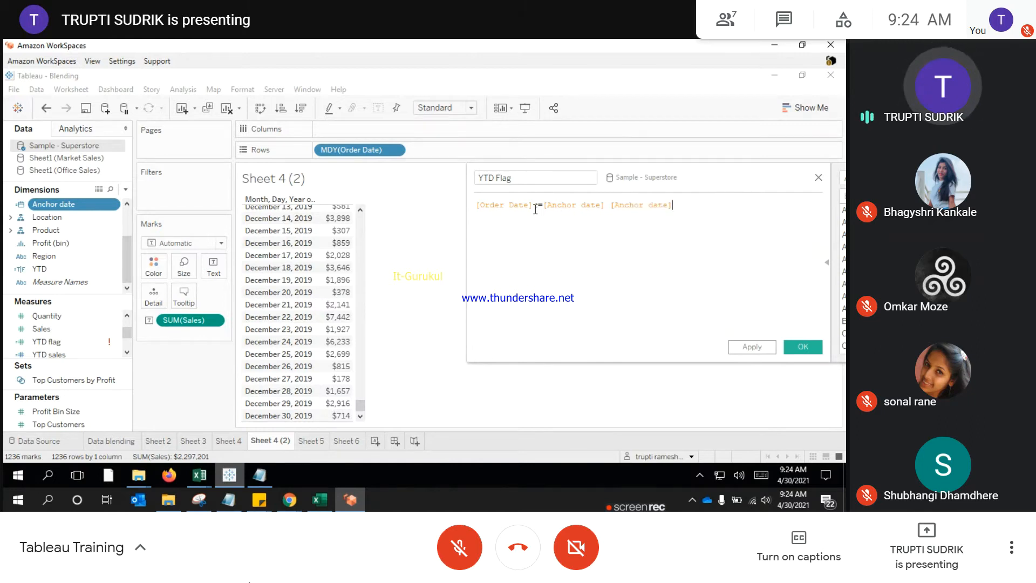
left_click(535, 206)
type("<")
left_click_drag(612, 206, 734, 206)
type("and")
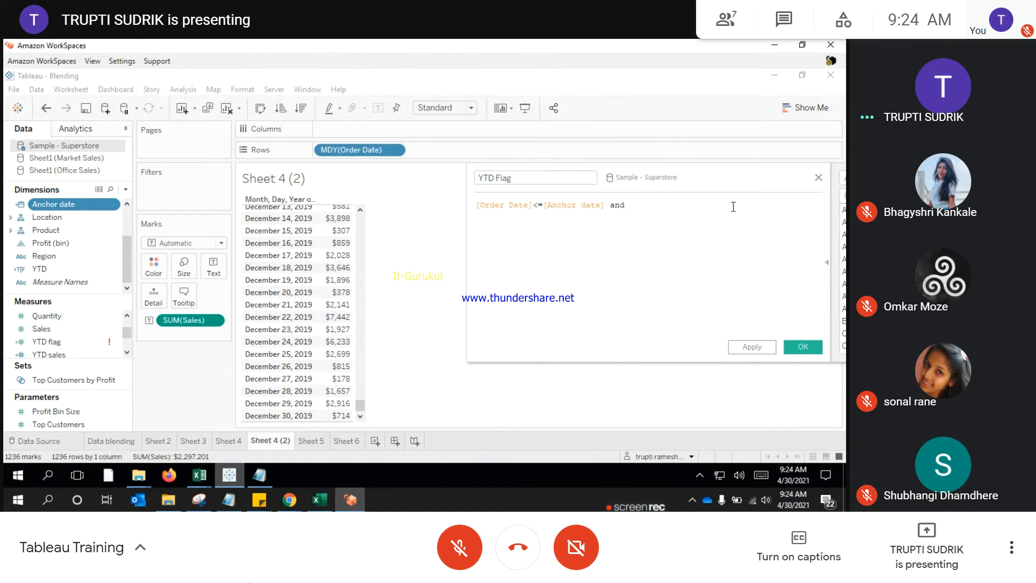
key("BackSpace")
left_click(651, 229)
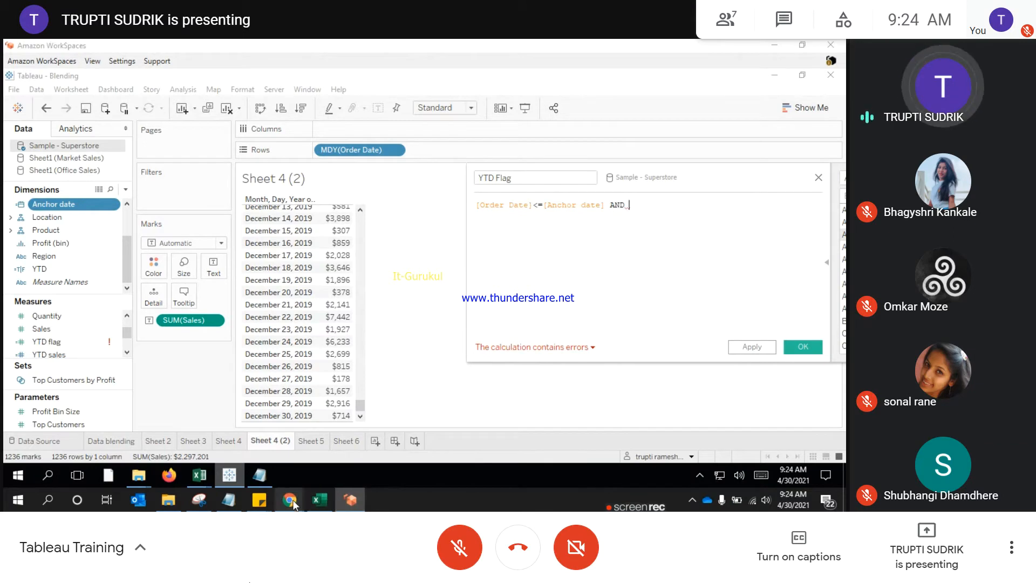
Step: Review the 2020 calendar months in Chrome for the start-date condition, and minimize the browser
mouse_move(290, 500)
left_click(247, 442)
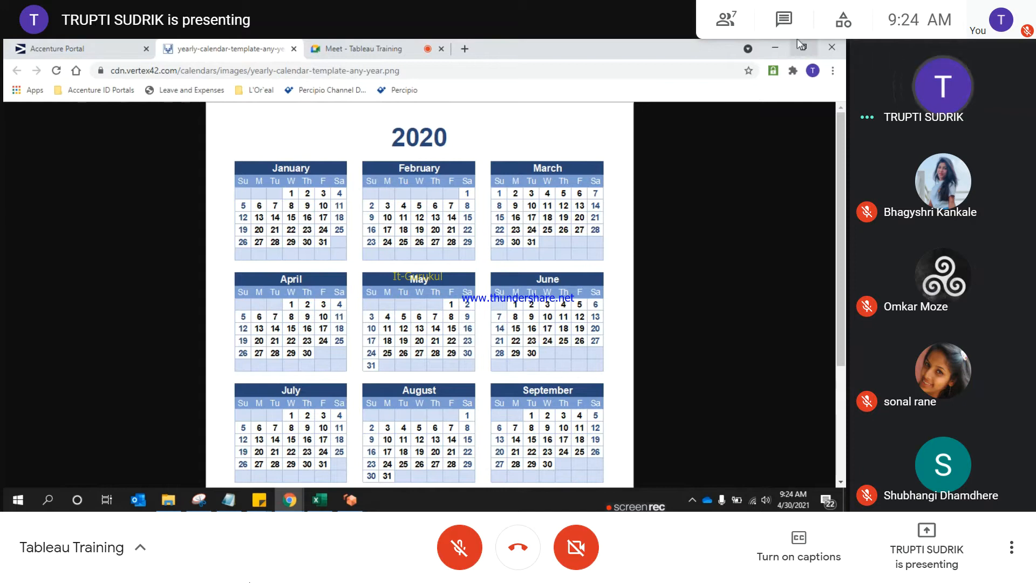
left_click(775, 44)
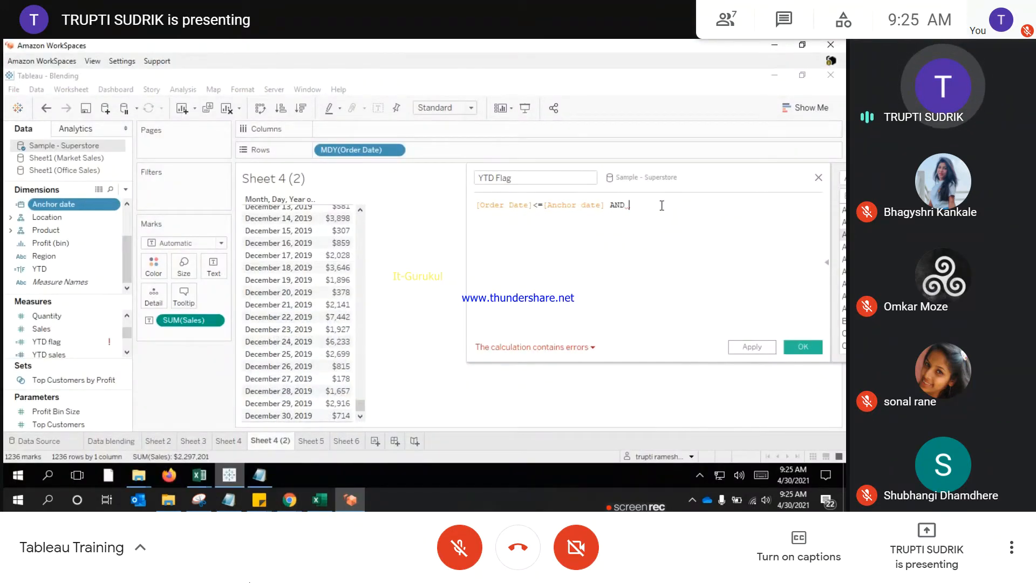
Step: Add the start of the second condition, [Order Date]>=, to the YTD Flag formula and shift the calculation editor to show the function list
type("order")
key("Return")
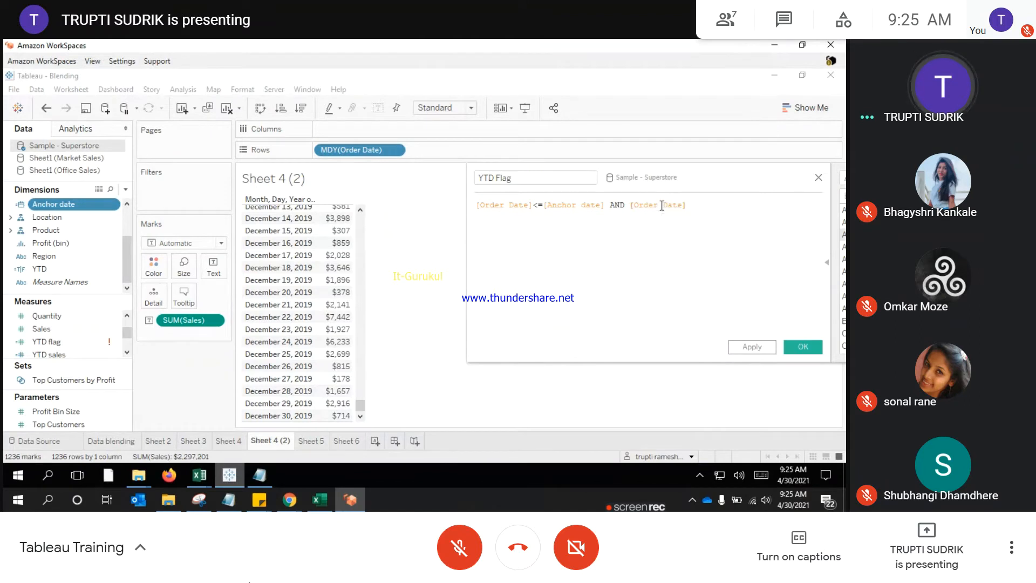
type(">=")
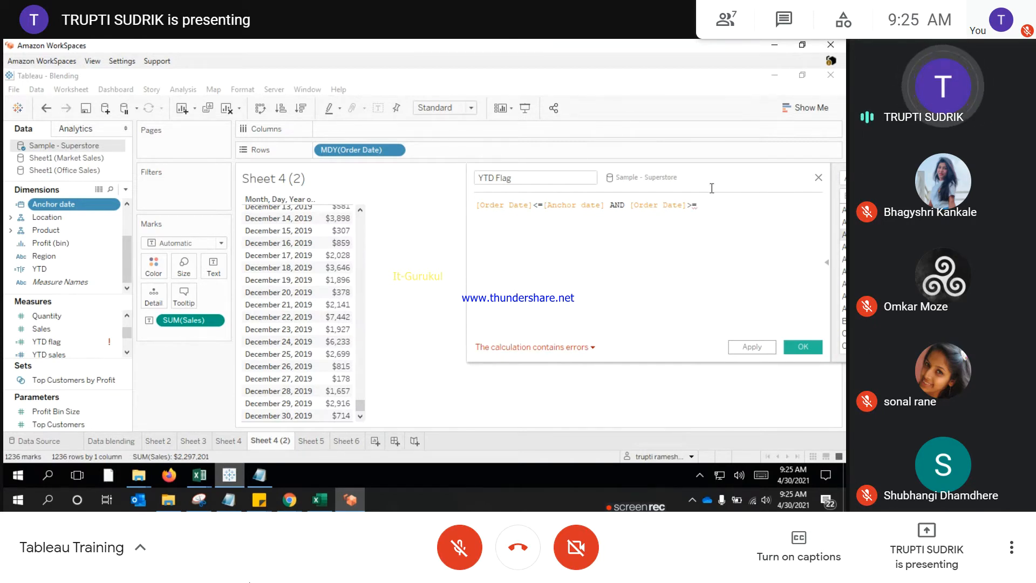
left_click_drag(711, 180, 528, 198)
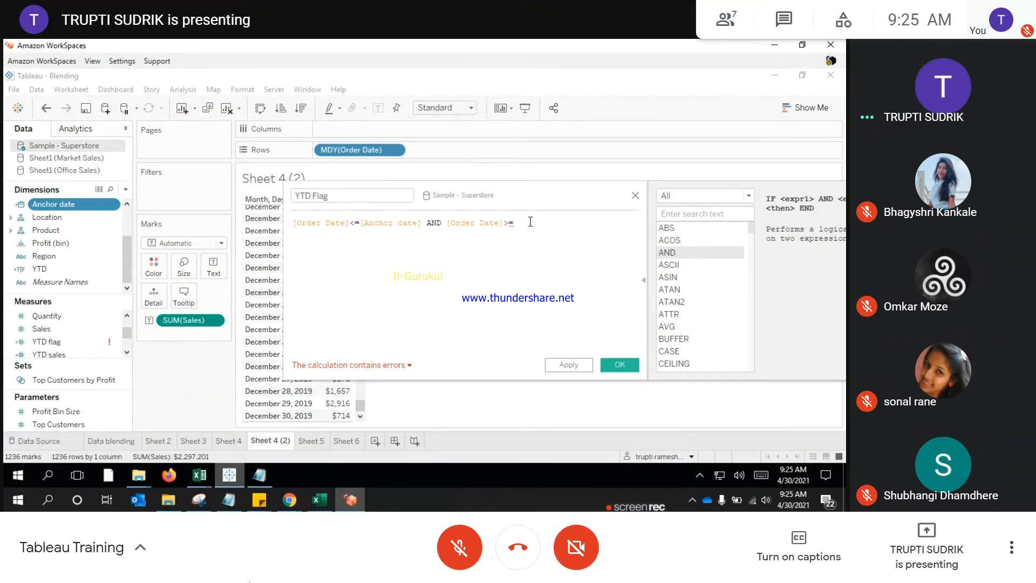
Step: Insert the DATETRUNC function after the >= operator in the YTD Flag formula
type("dat")
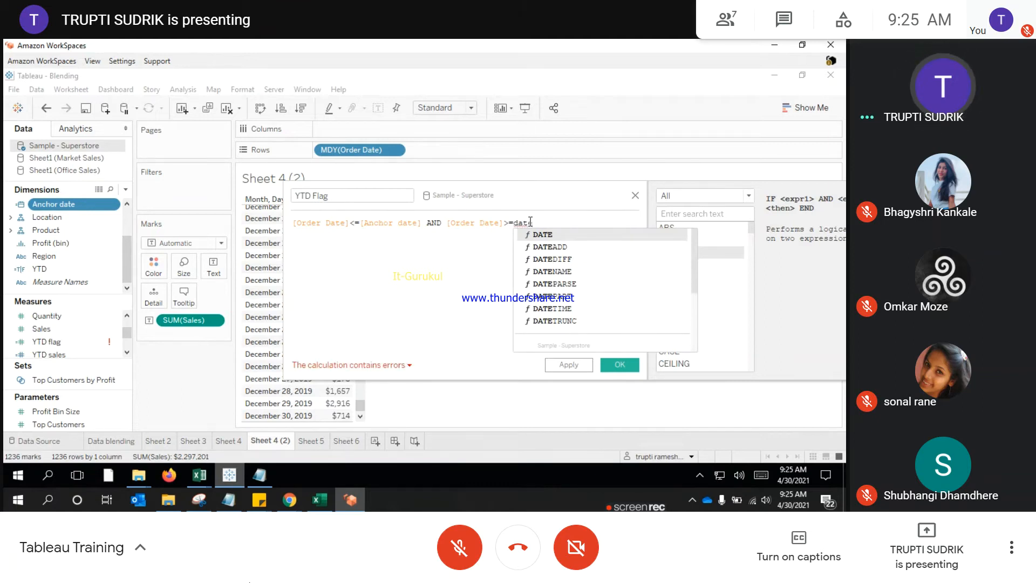
key("Down")
key("Down")
key("Down")
key("Down")
key("Down")
key("Down")
key("Down")
key("Down")
key("Down")
key("Down")
key("Down")
key("Down")
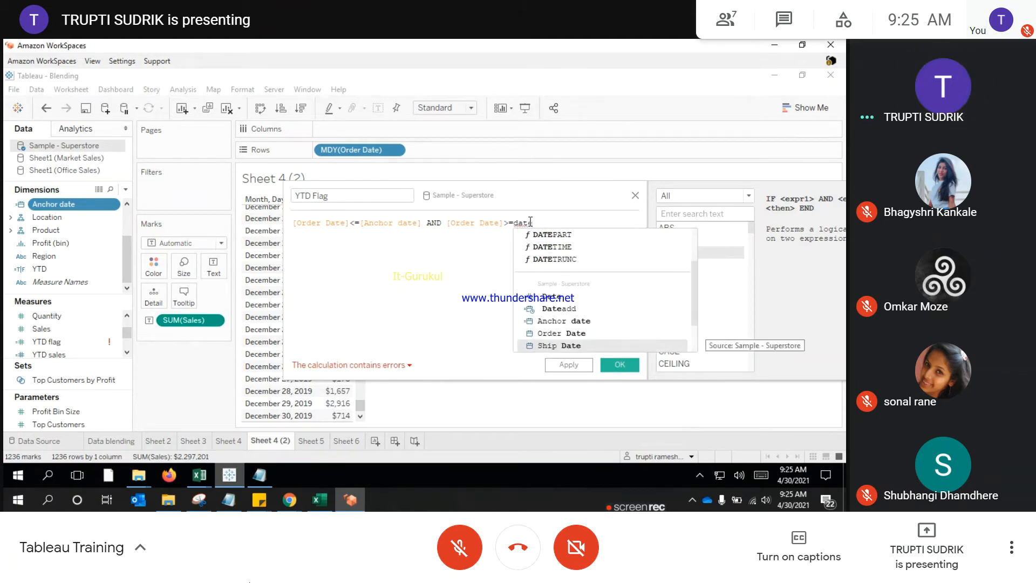
key("Up")
key("Up")
key("Up")
key("Up")
key("Up")
key("Up")
key("Up")
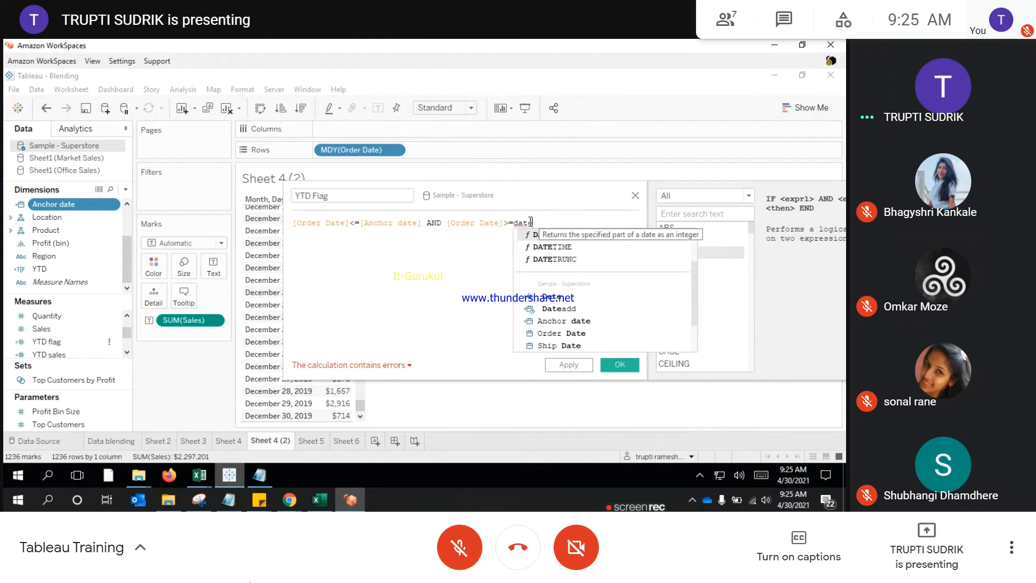
key("Down")
key("Down")
key("Return")
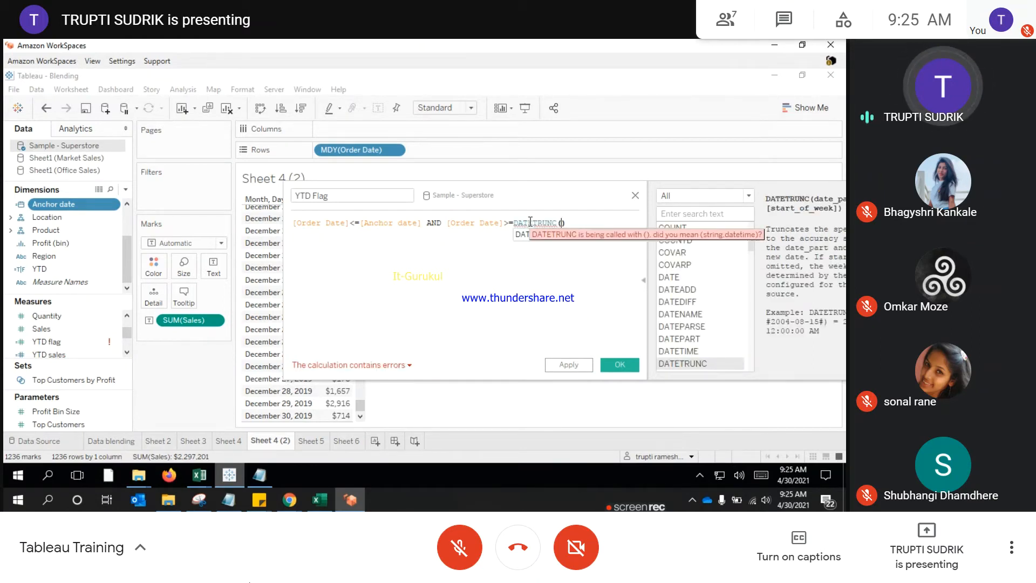
Step: Fill in the DATETRUNC arguments as 'year' and [Anchor date] to complete the second condition
type("'year'")
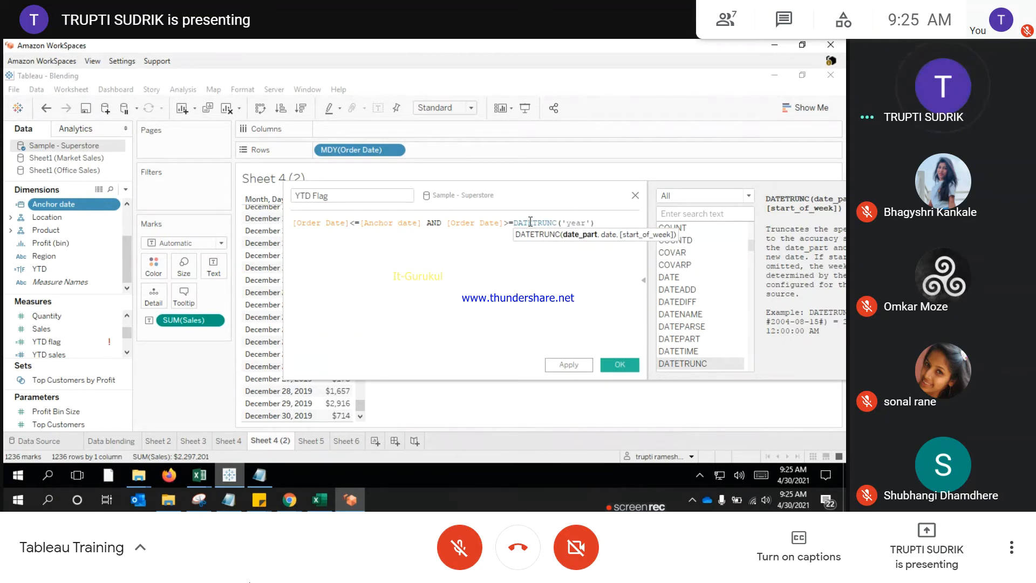
type(",")
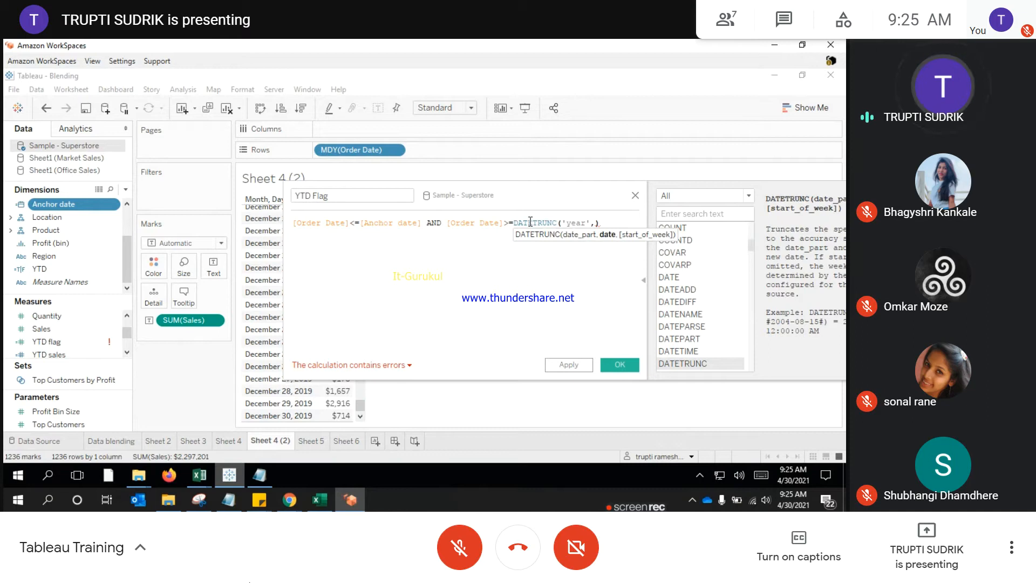
type("anc")
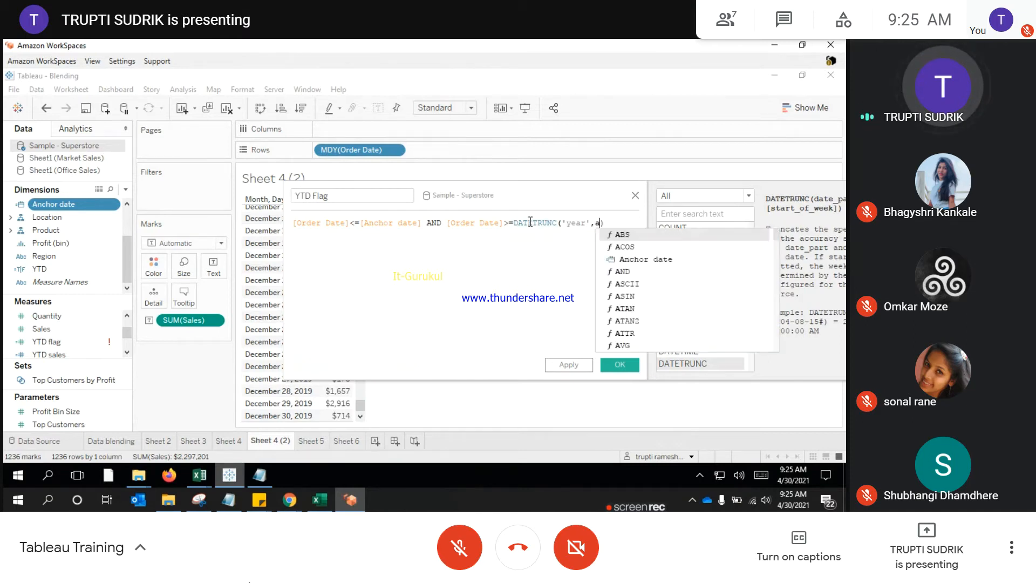
key("Return")
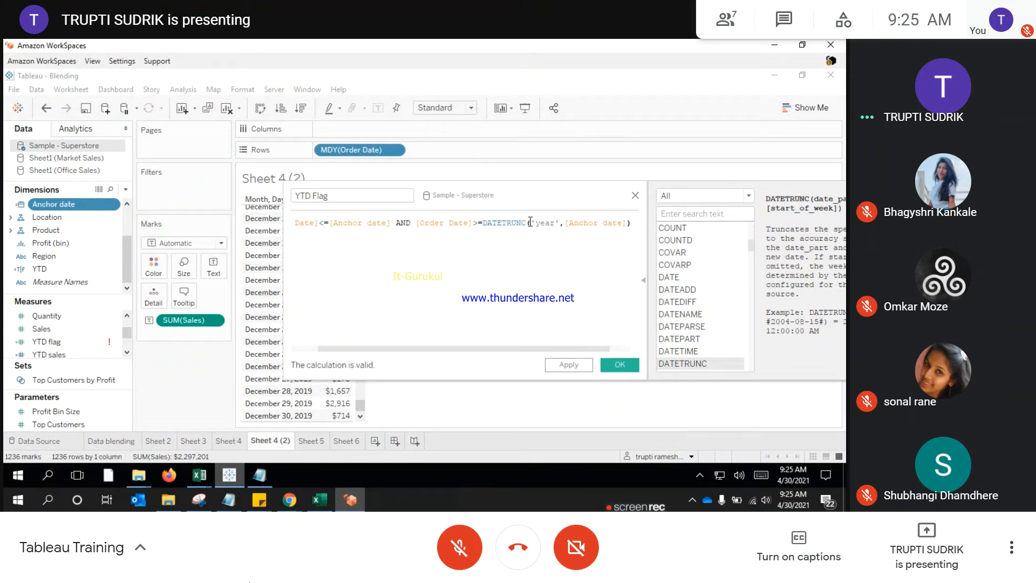
left_click_drag(484, 348, 381, 351)
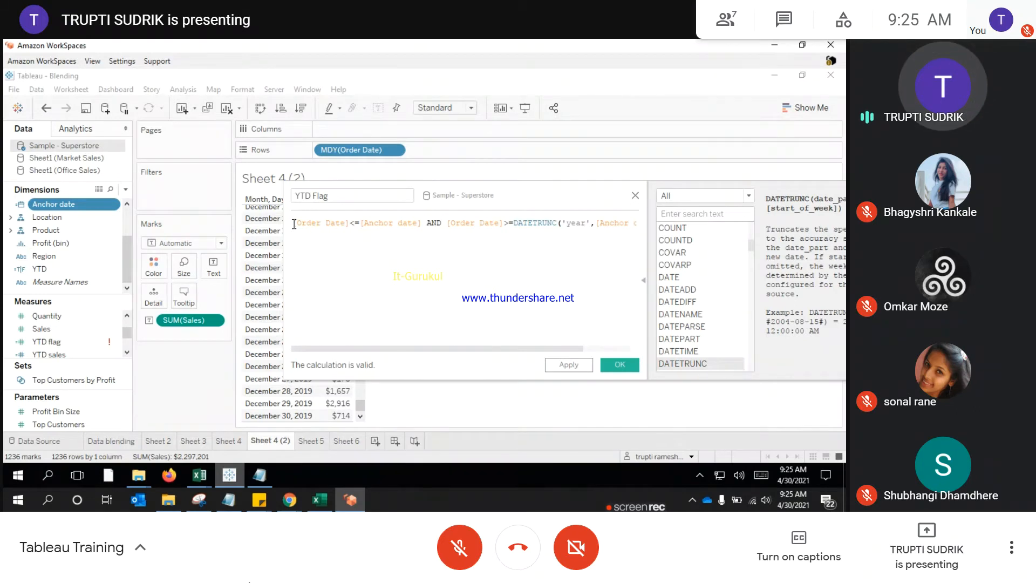
Step: Move the calculation editor off the sales table and compare the YTD Flag conditions with order dates from different years
left_click_drag(477, 190, 594, 175)
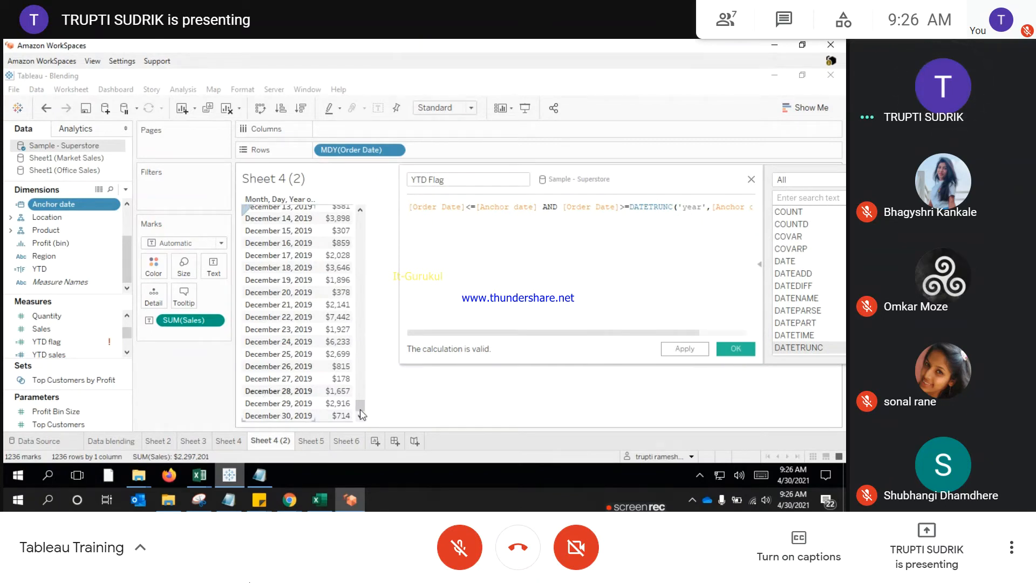
left_click_drag(364, 411, 364, 314)
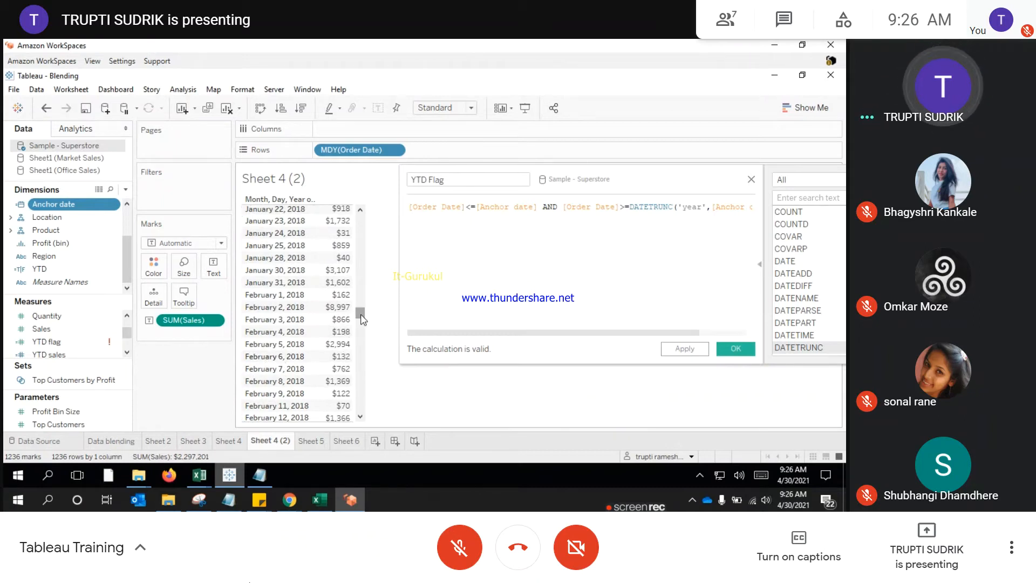
left_click(279, 358)
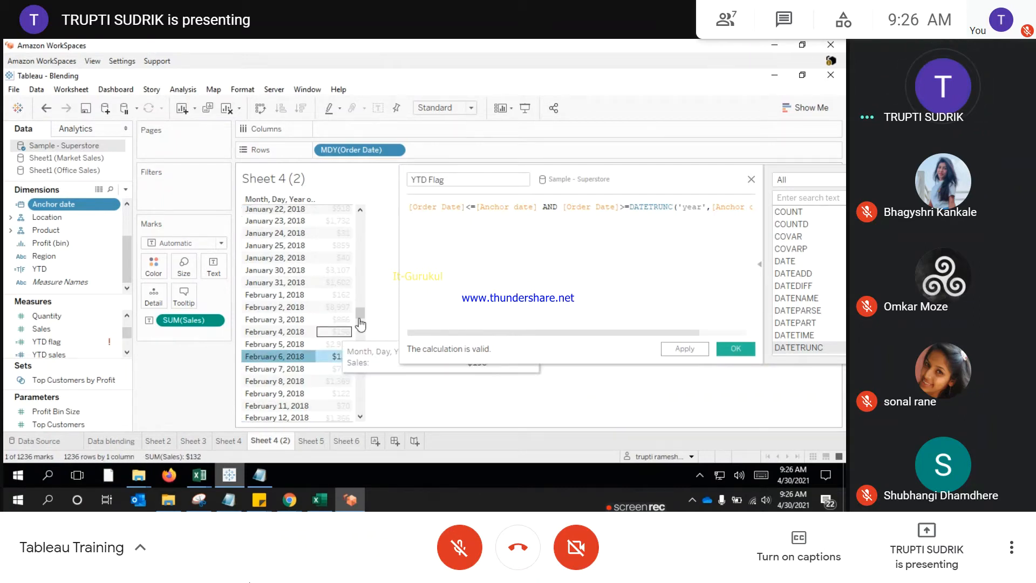
left_click_drag(362, 318, 360, 216)
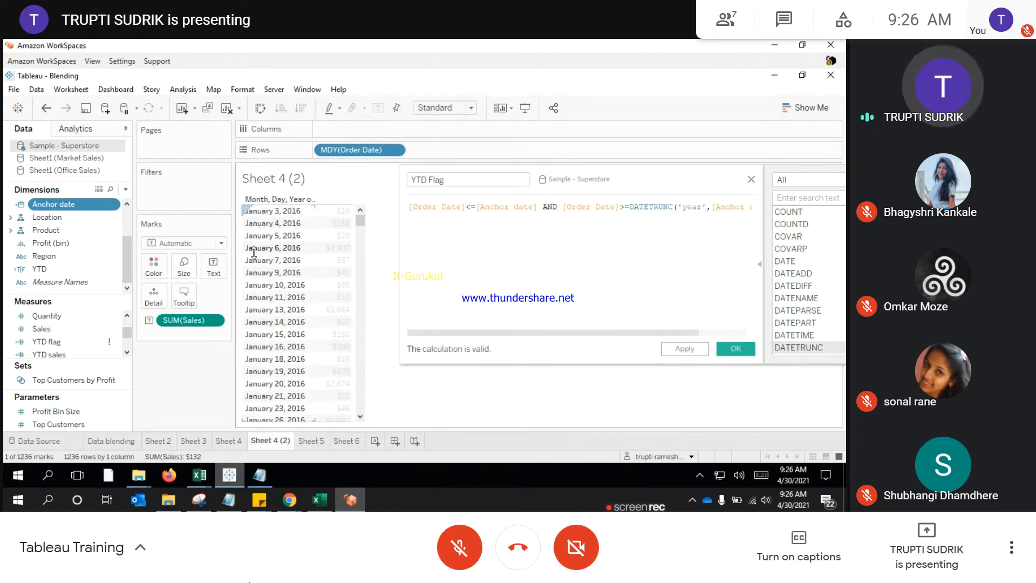
scroll(280, 398, "down", 3)
scroll(281, 399, "down", 3)
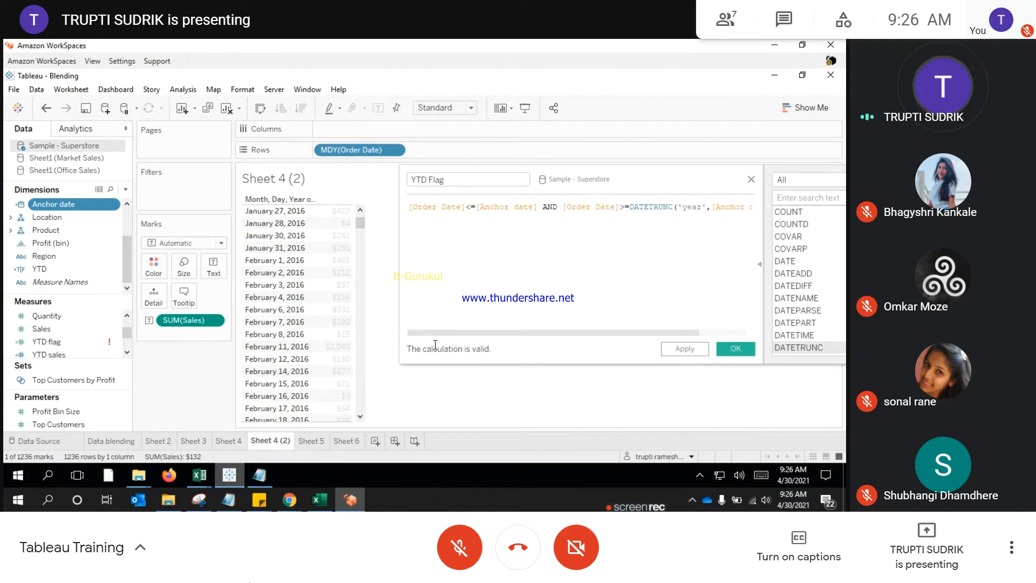
left_click_drag(438, 332, 413, 211)
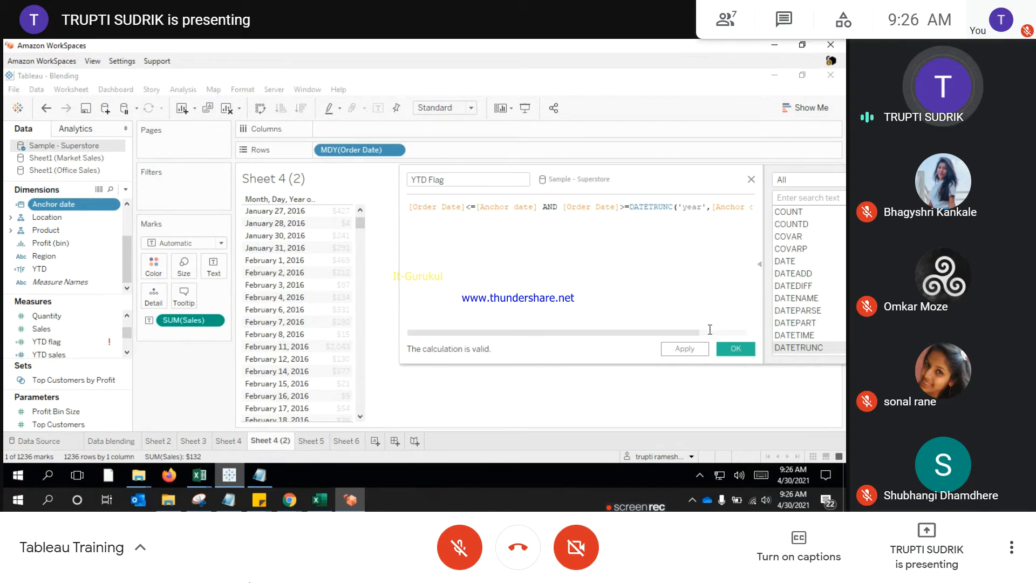
Step: Save the YTD Flag calculation and filter the sales table by it, keeping only True
left_click(735, 350)
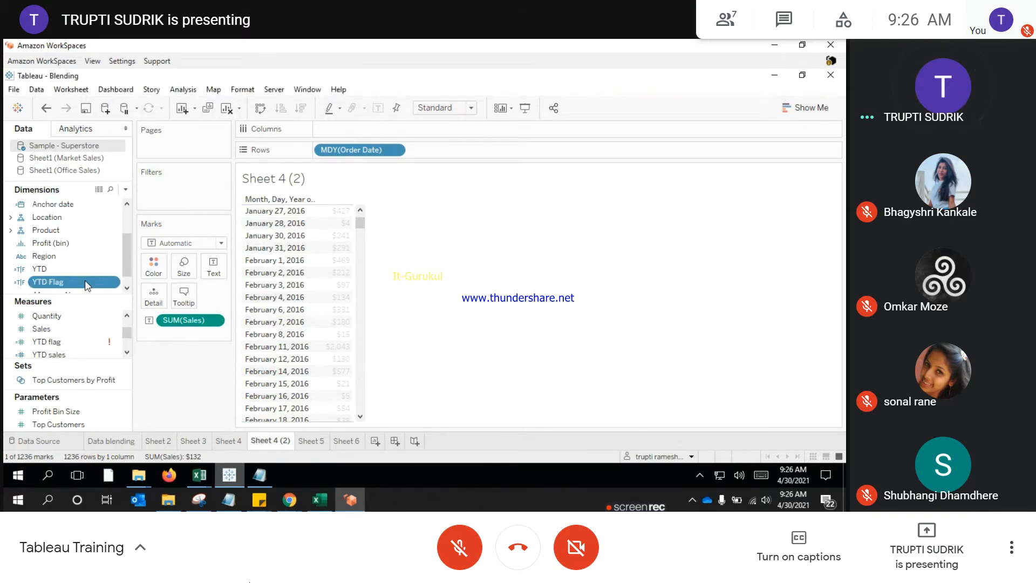
double_click(51, 281)
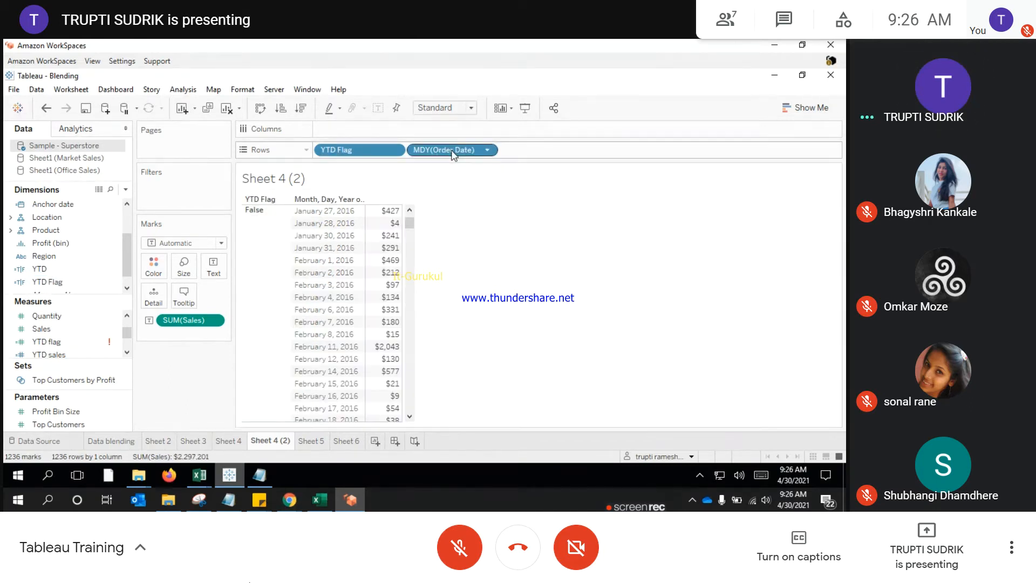
left_click_drag(371, 151, 190, 194)
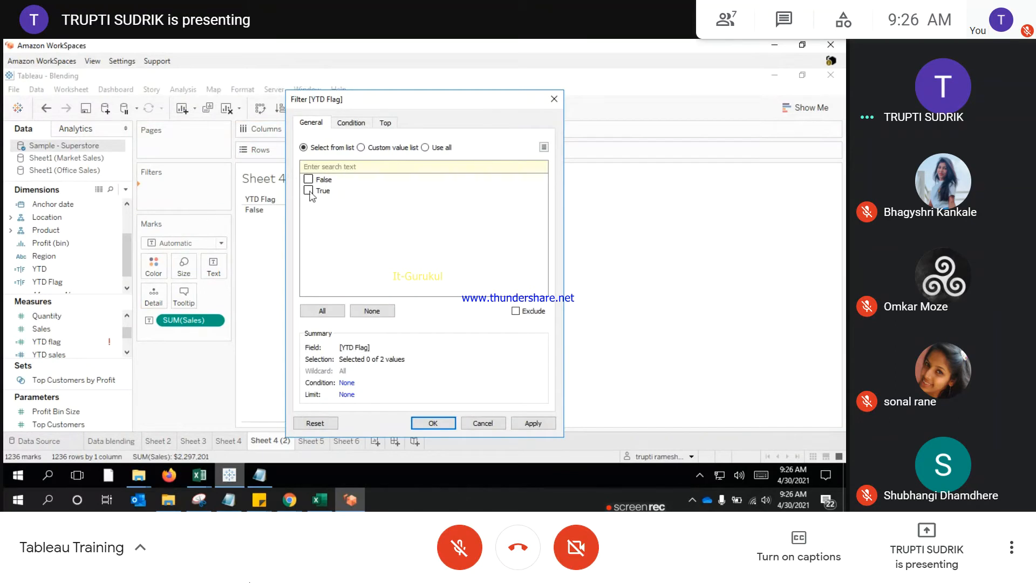
left_click(438, 423)
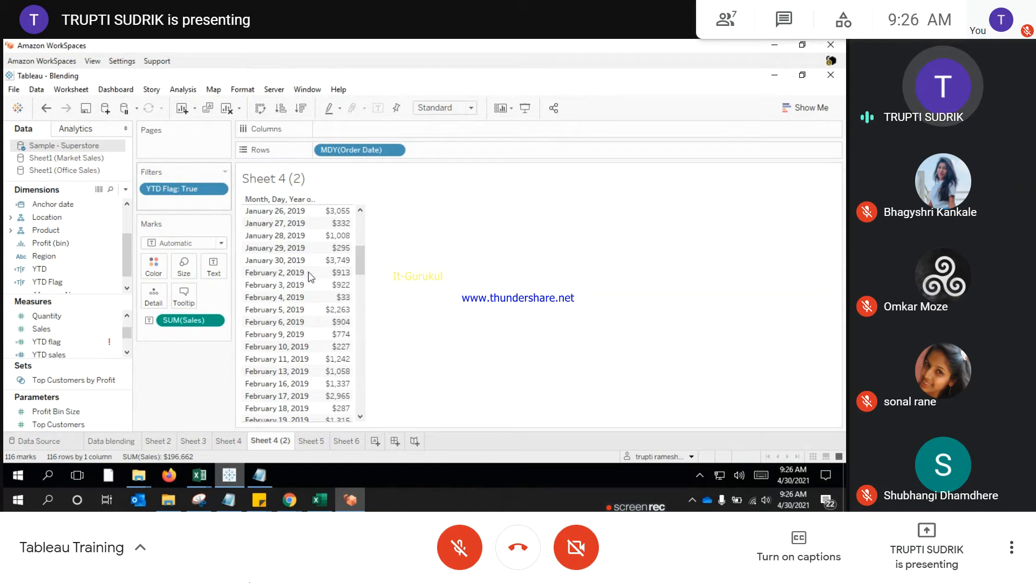
Step: Color the sales values in the filtered table by YTD Flag
scroll(281, 313, "down", 5)
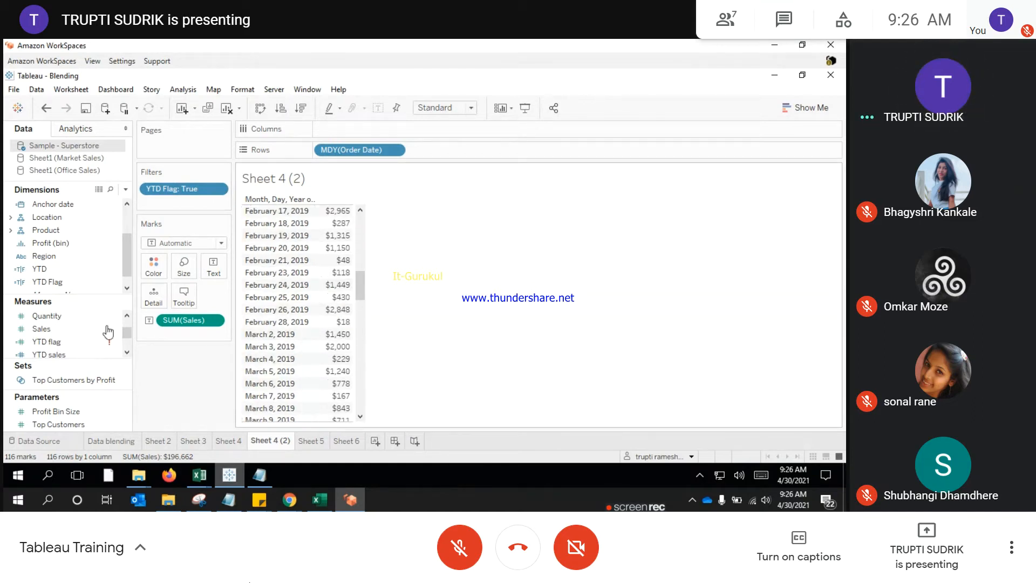
left_click(60, 287)
left_click_drag(61, 286, 171, 291)
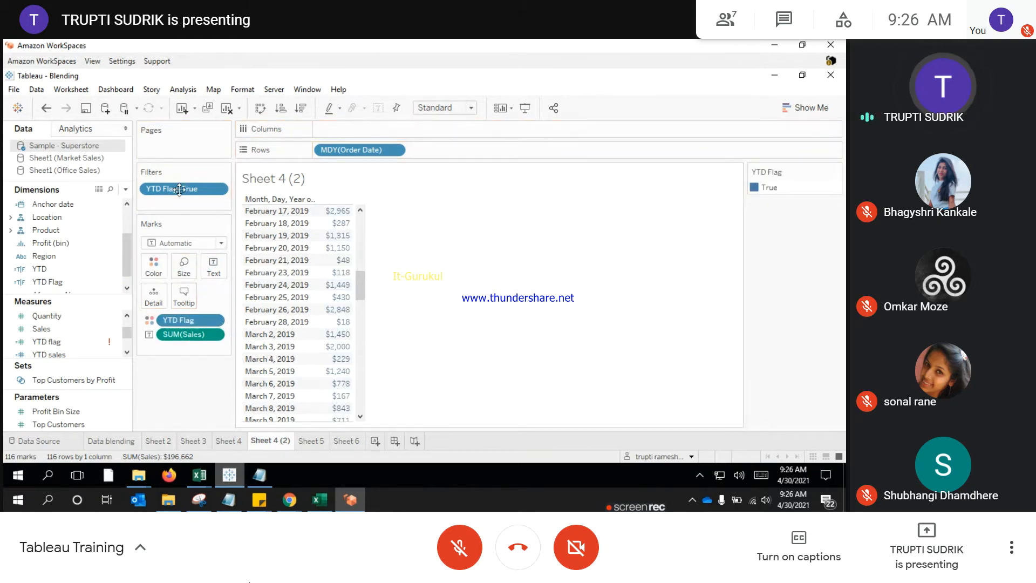
scroll(341, 318, "up", 5)
scroll(341, 319, "up", 3)
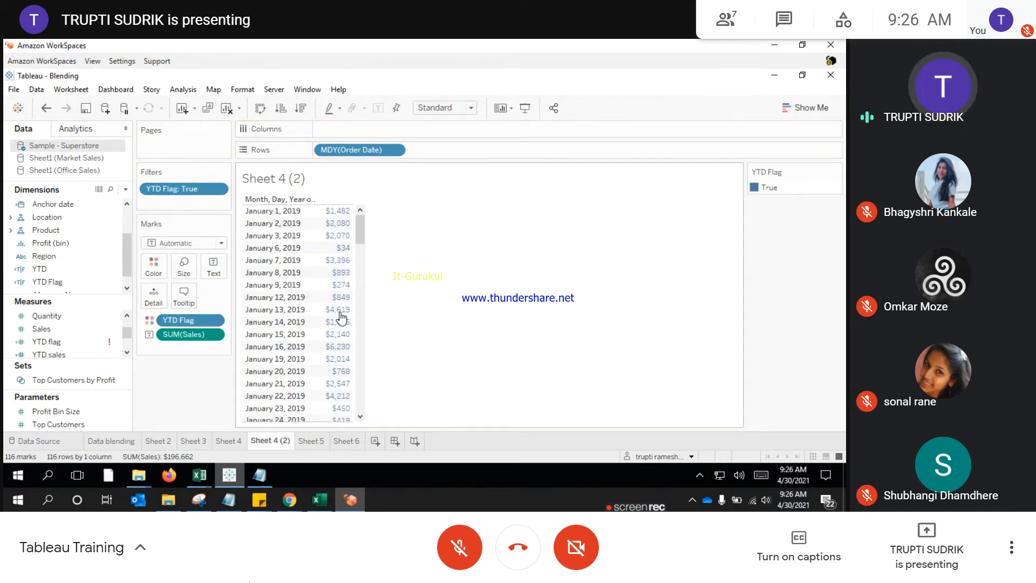
Step: Check the date in the Anchor date formula and close the calculation editor
right_click(61, 205)
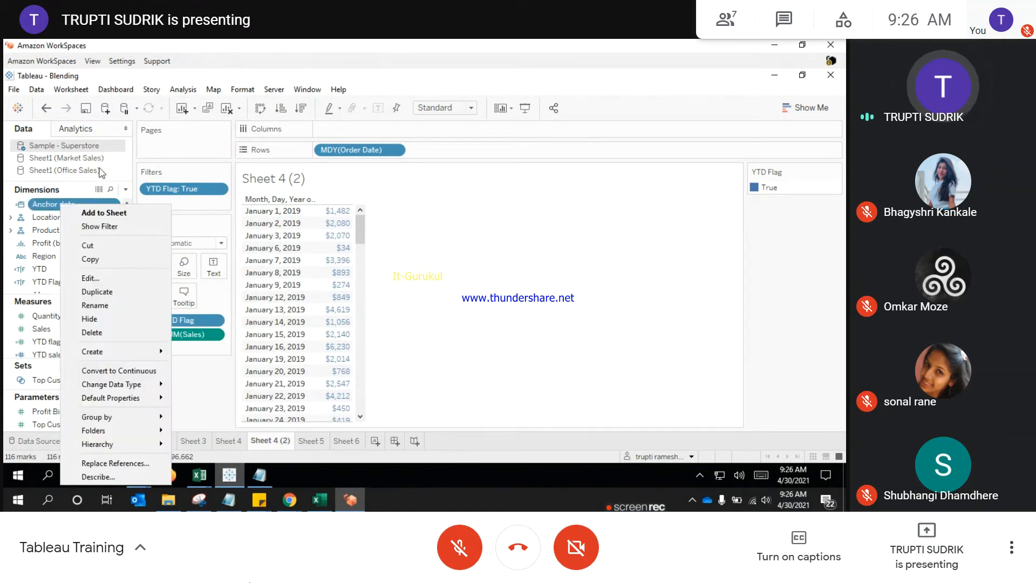
left_click(90, 279)
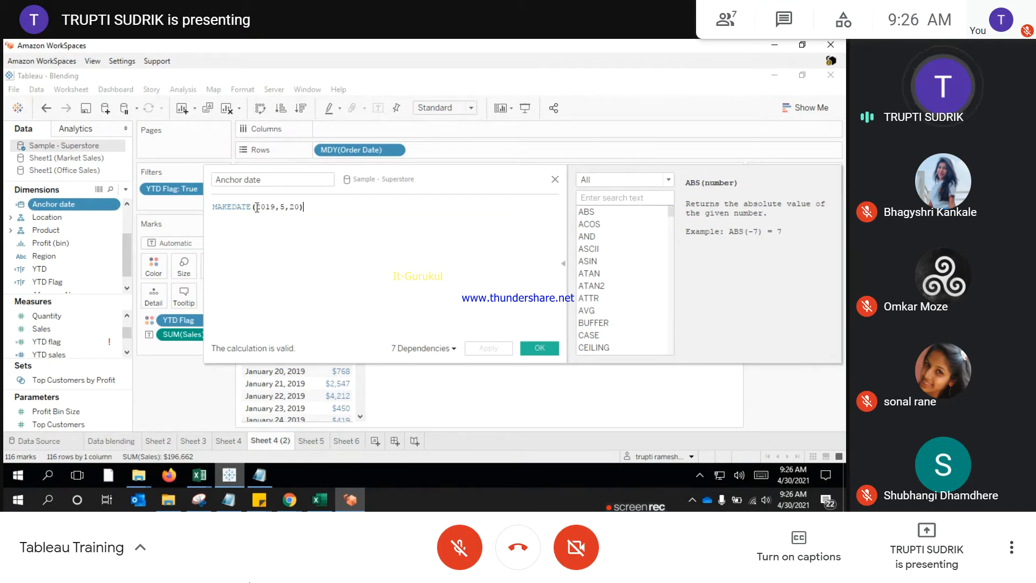
left_click(555, 179)
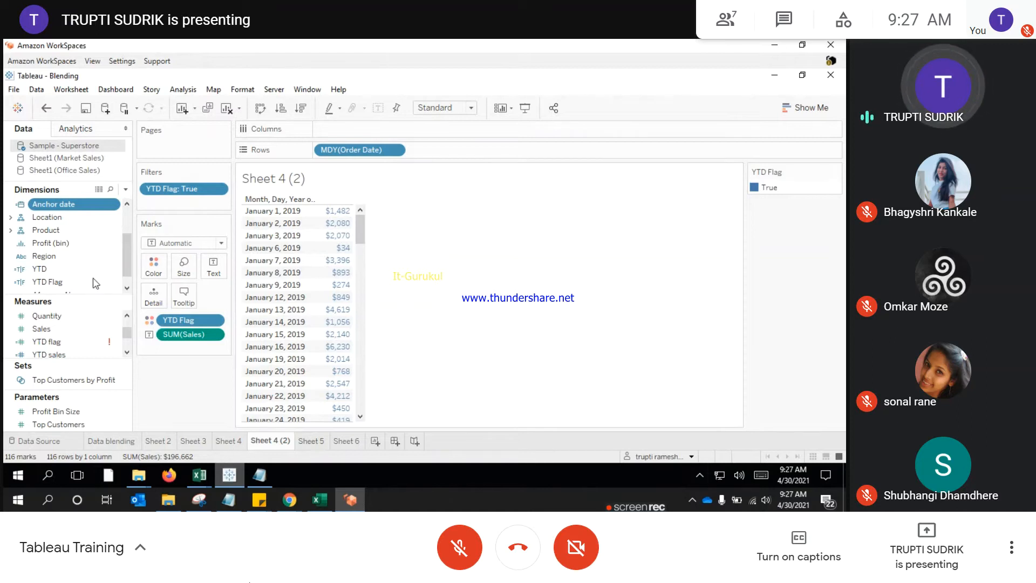
Step: Examine the first and last order dates in the filtered sales table to verify the year-to-date range
mouse_move(290, 501)
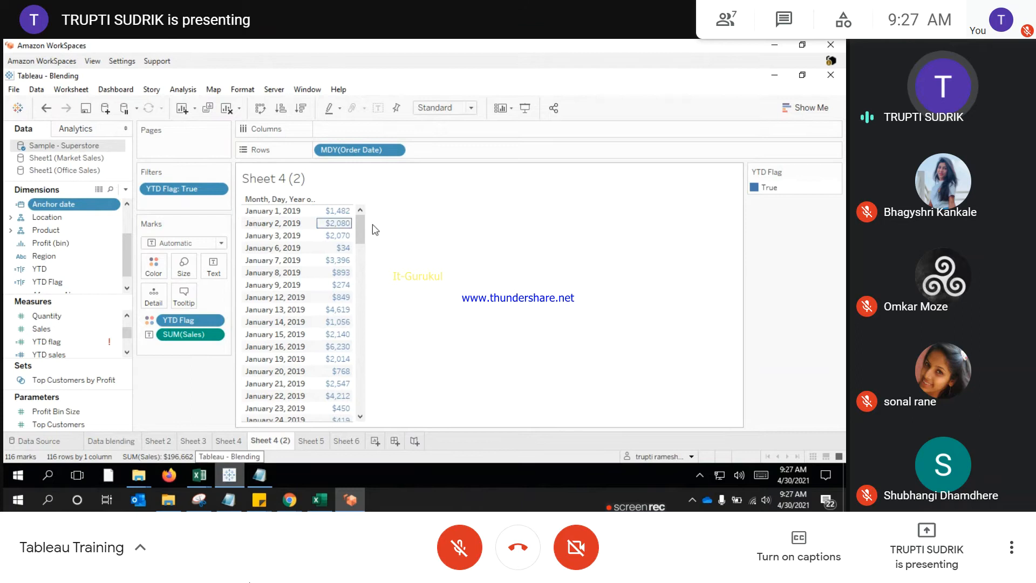
scroll(362, 249, "down", 1)
left_click_drag(362, 249, 367, 416)
scroll(365, 330, "up", 20)
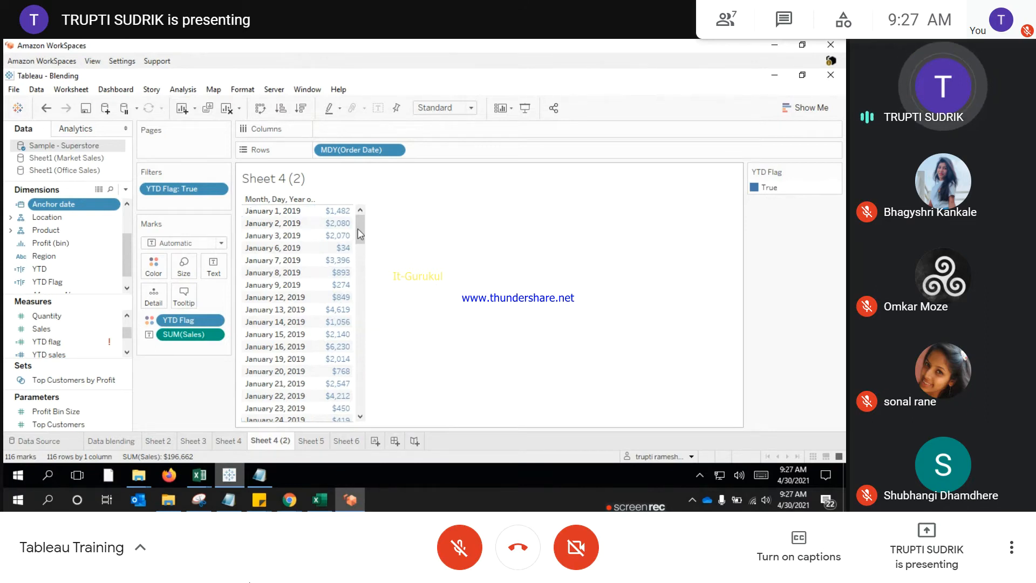
scroll(360, 326, "down", 15)
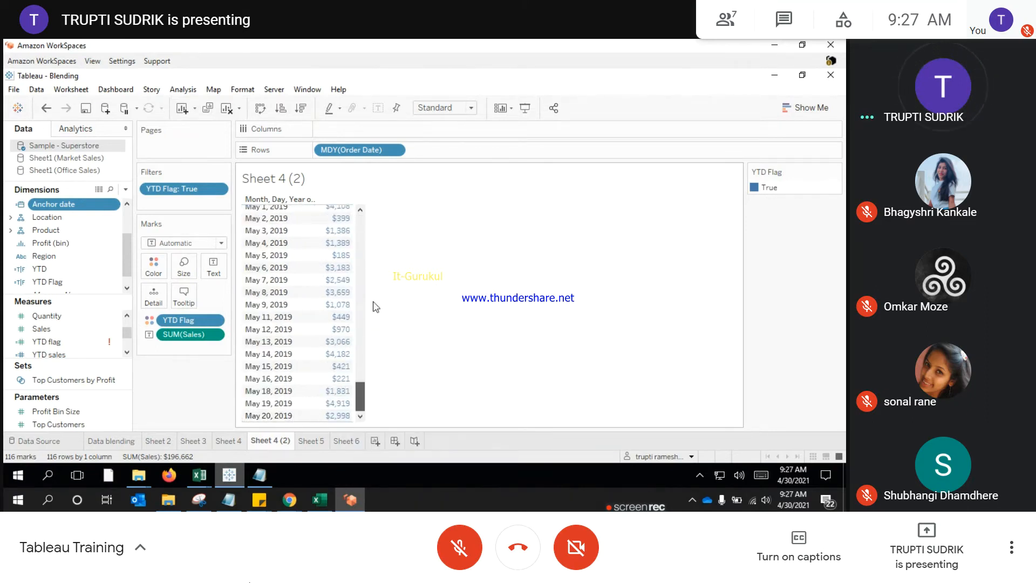
scroll(373, 270, "up", 10)
scroll(372, 216, "up", 6)
scroll(282, 263, "down", 4)
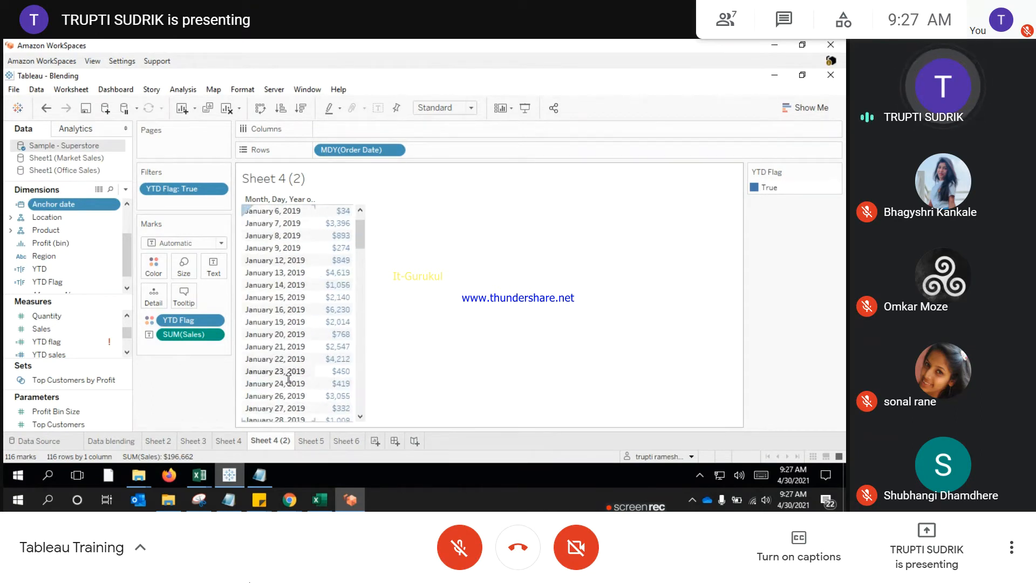
scroll(290, 384, "down", 12)
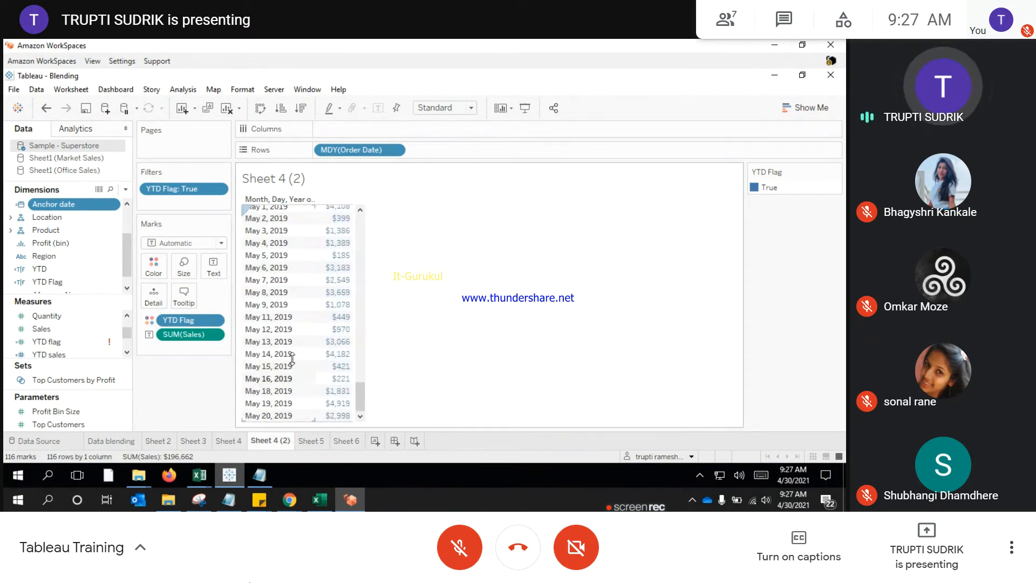
Step: Duplicate the YTD Flag calculated field in the Dimensions list
right_click(64, 285)
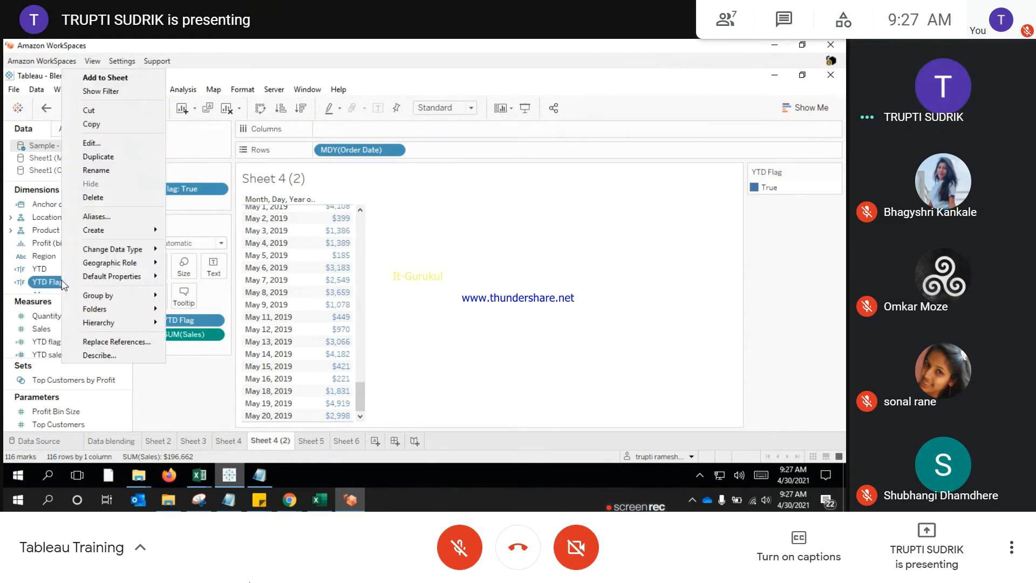
left_click(96, 157)
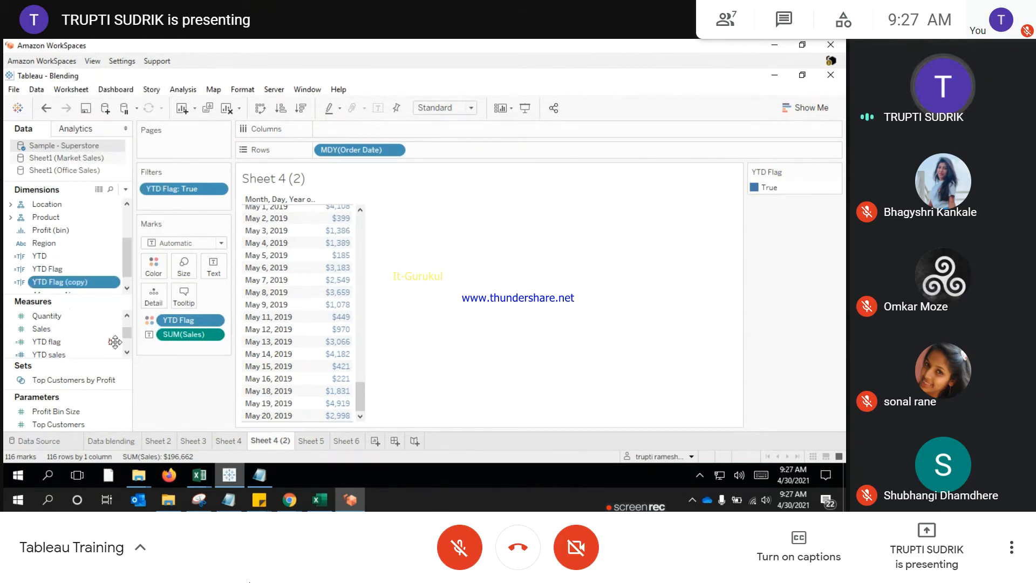
Step: Open the duplicated YTD Flag calculation for editing and name it YTD sales
right_click(64, 284)
left_click(101, 143)
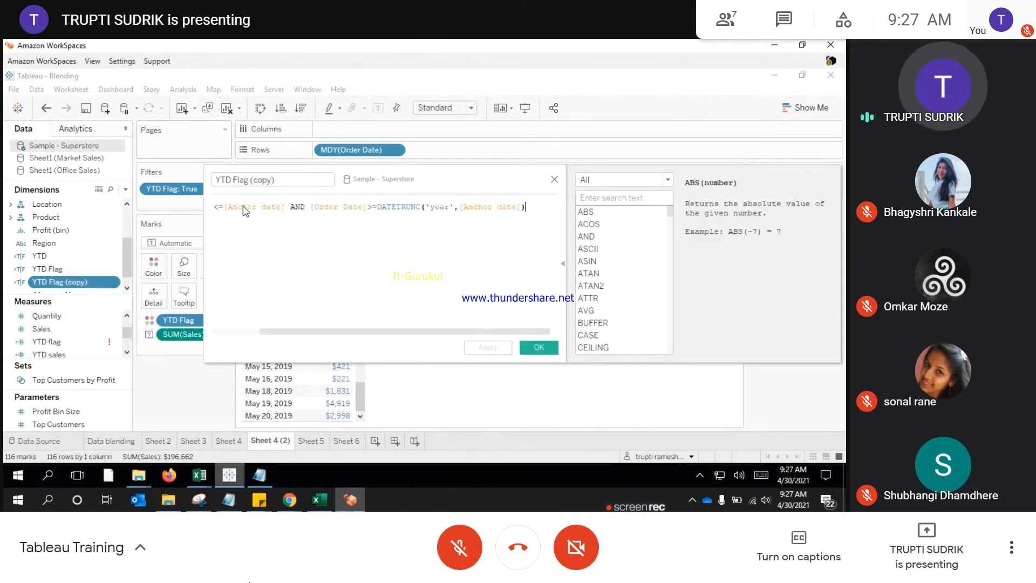
left_click_drag(234, 180, 289, 182)
type("sales")
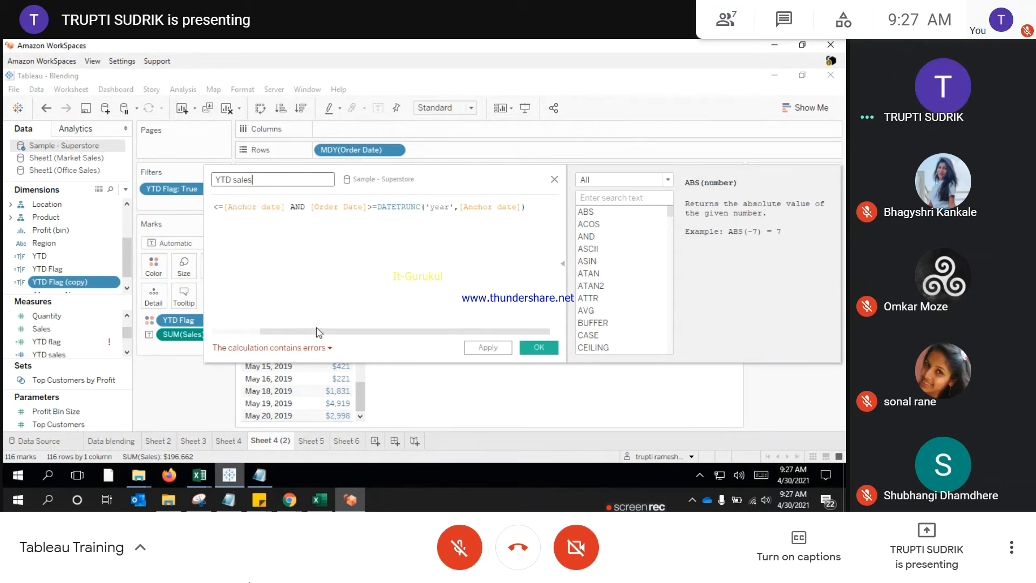
Step: Insert IF at the beginning of the formula, before the Order Date condition
left_click_drag(316, 331, 227, 331)
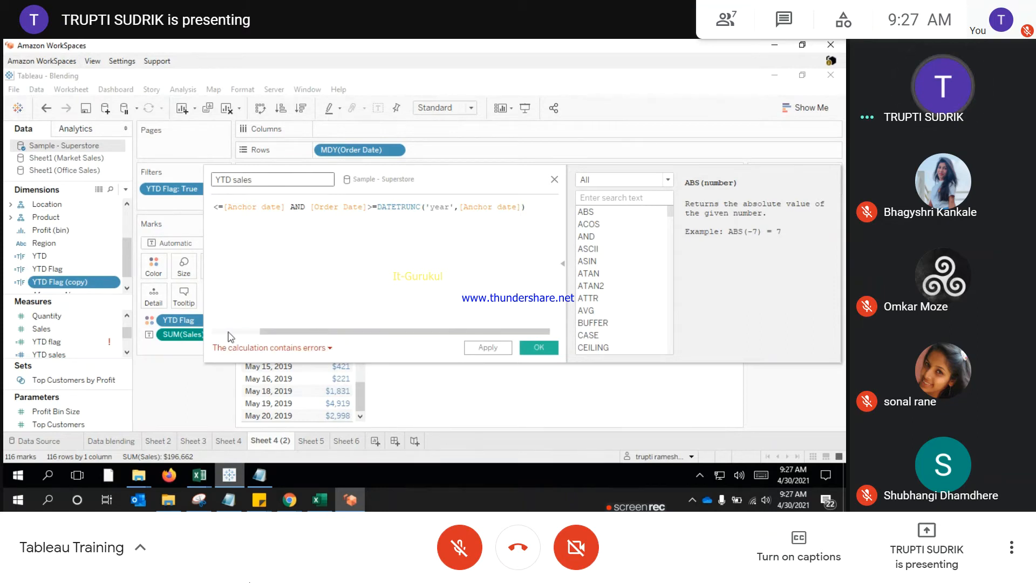
left_click(306, 259)
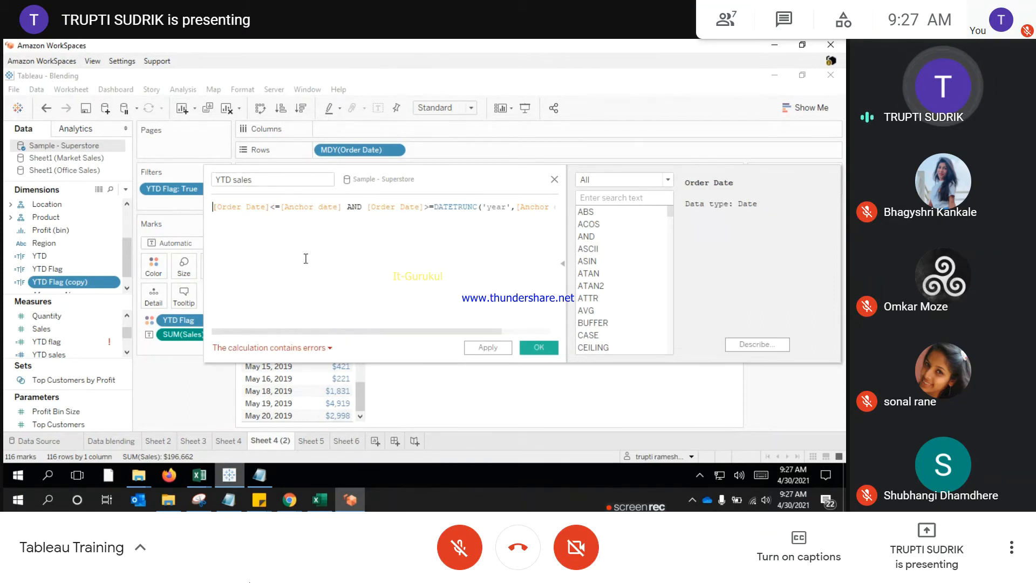
type("if")
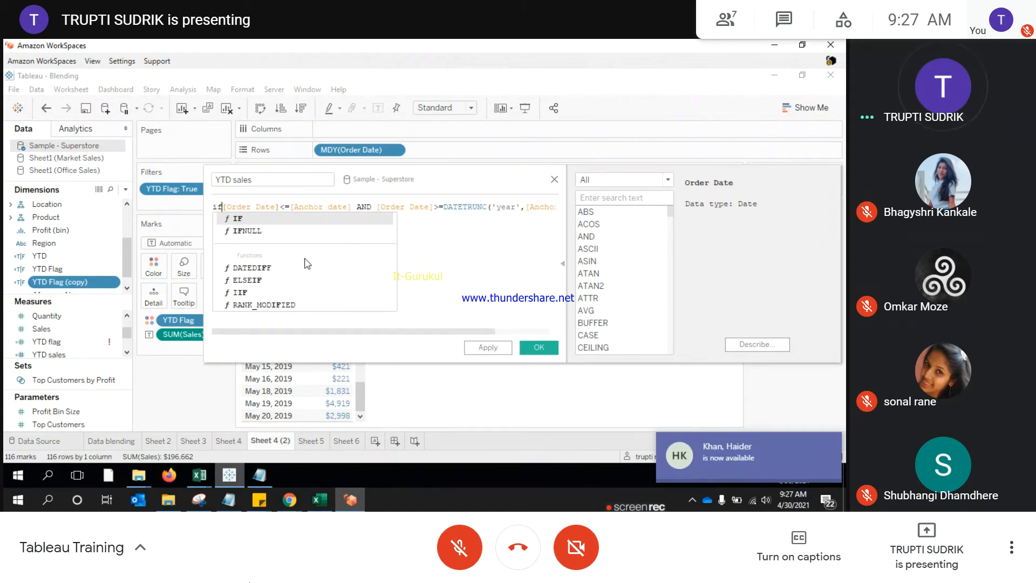
key("Return")
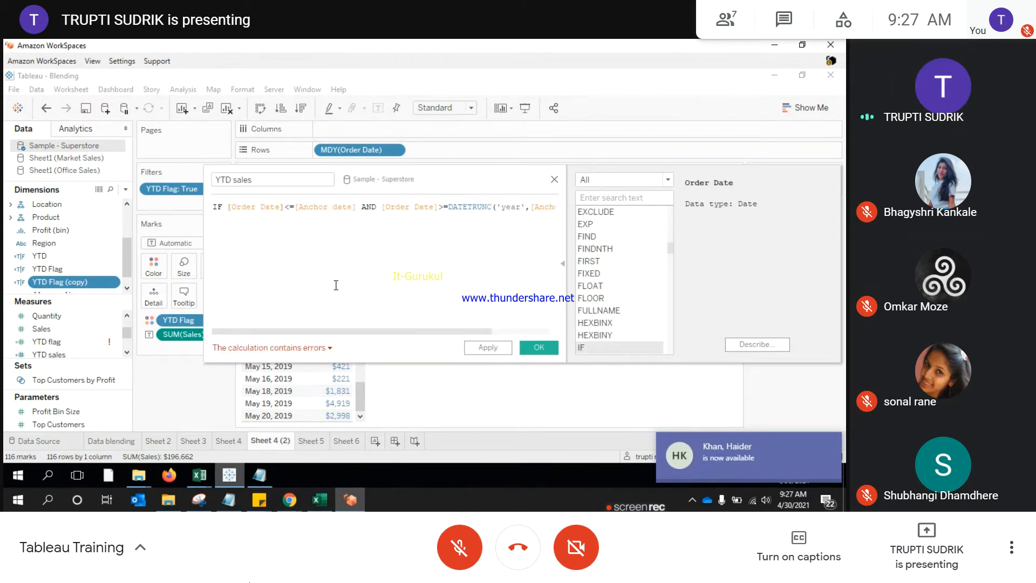
Step: Append THEN SUM([Sales]) END after the DATETRUNC condition of the formula
left_click_drag(336, 332, 412, 336)
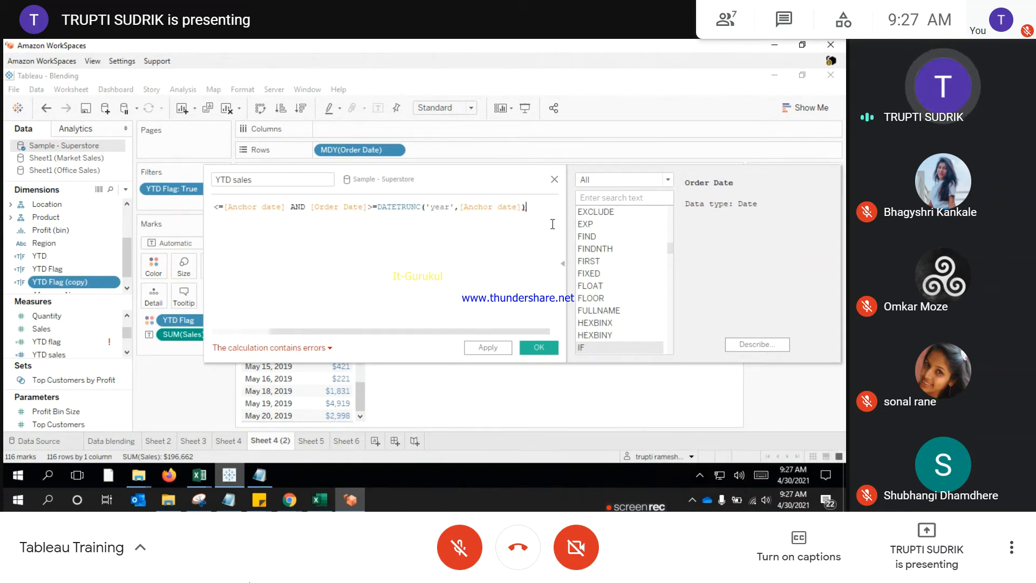
type("THEN")
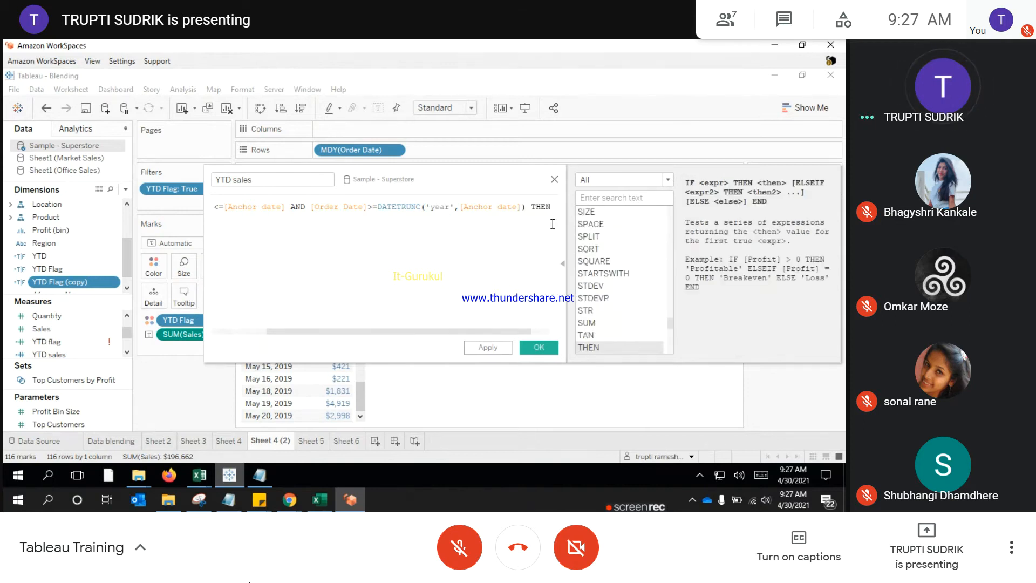
type(" SU")
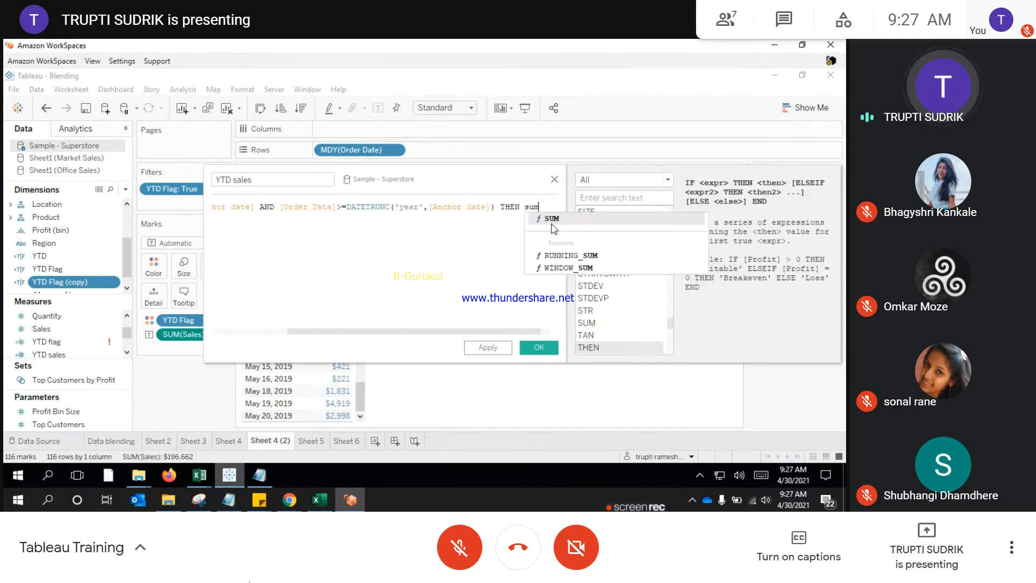
key("Return")
type("sal")
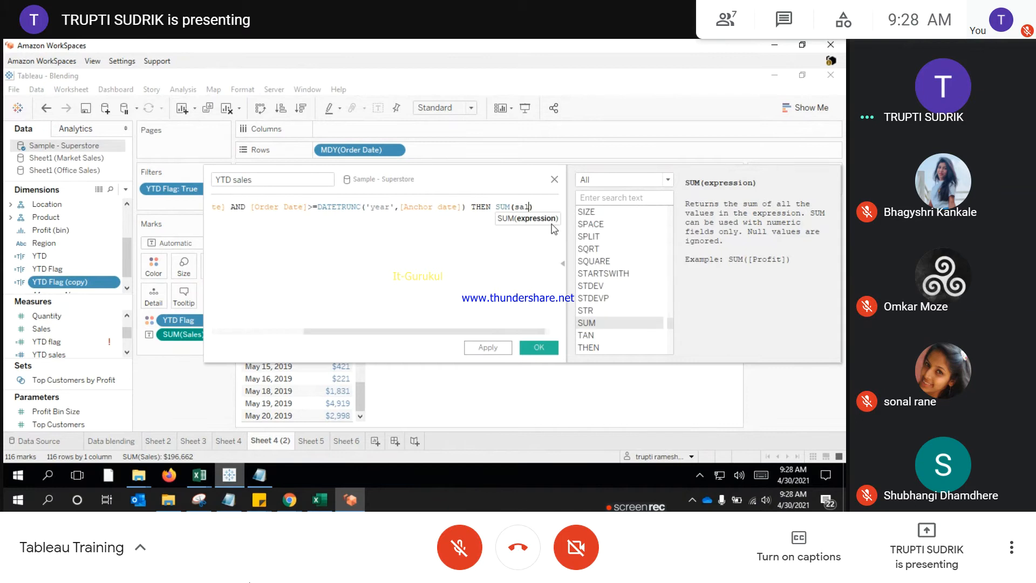
type("e")
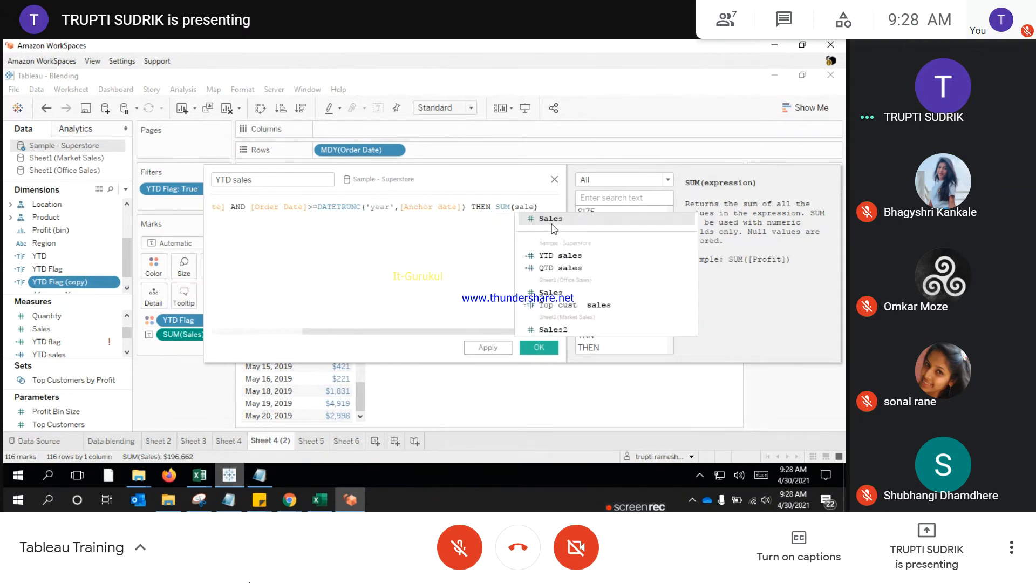
left_click(551, 223)
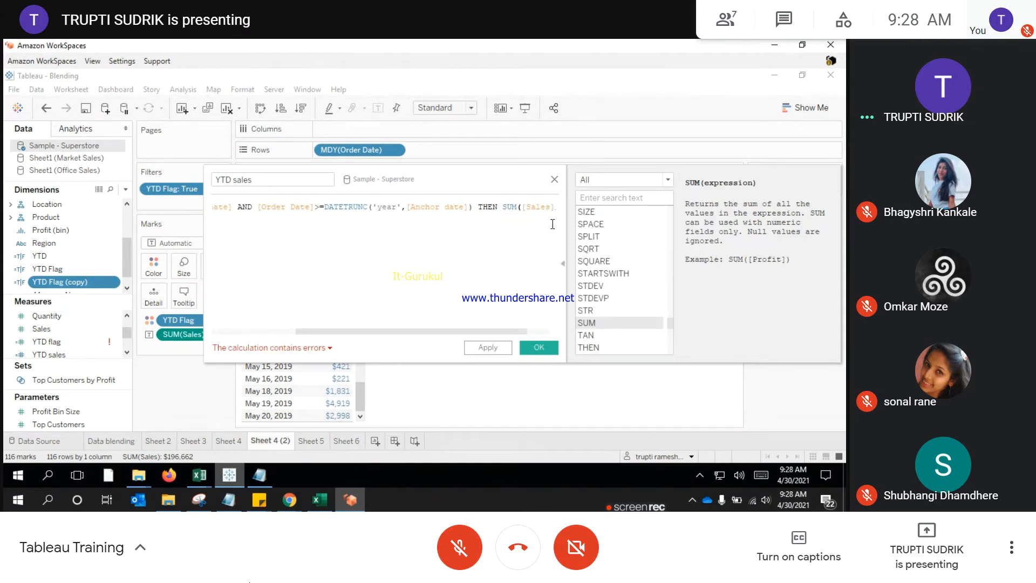
type(")")
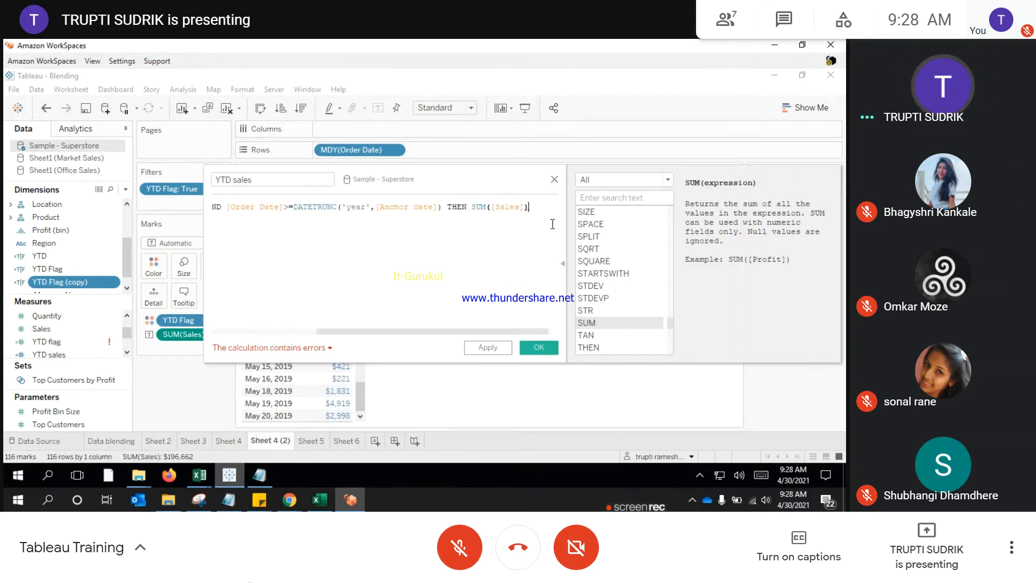
type(" en")
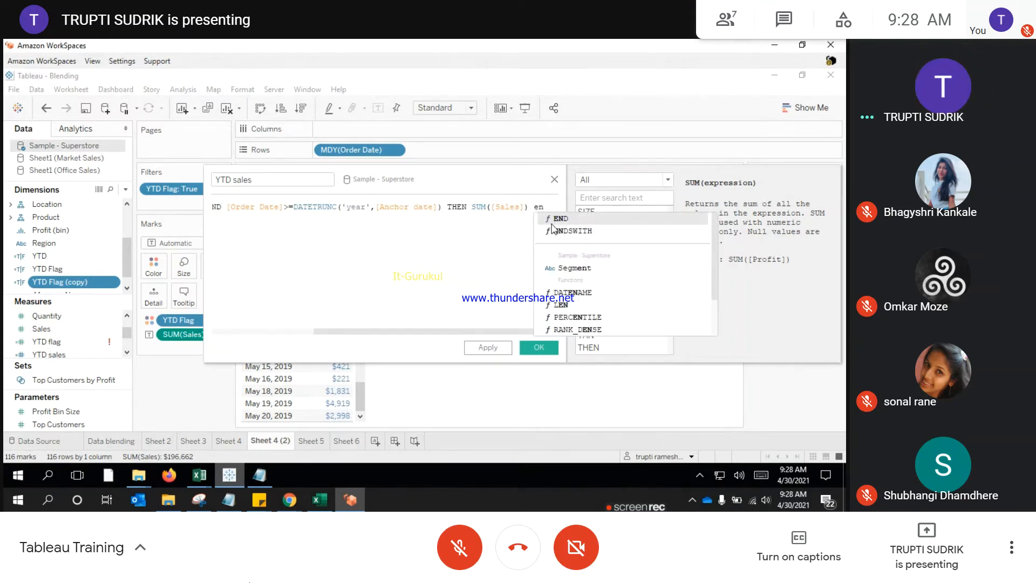
left_click(552, 221)
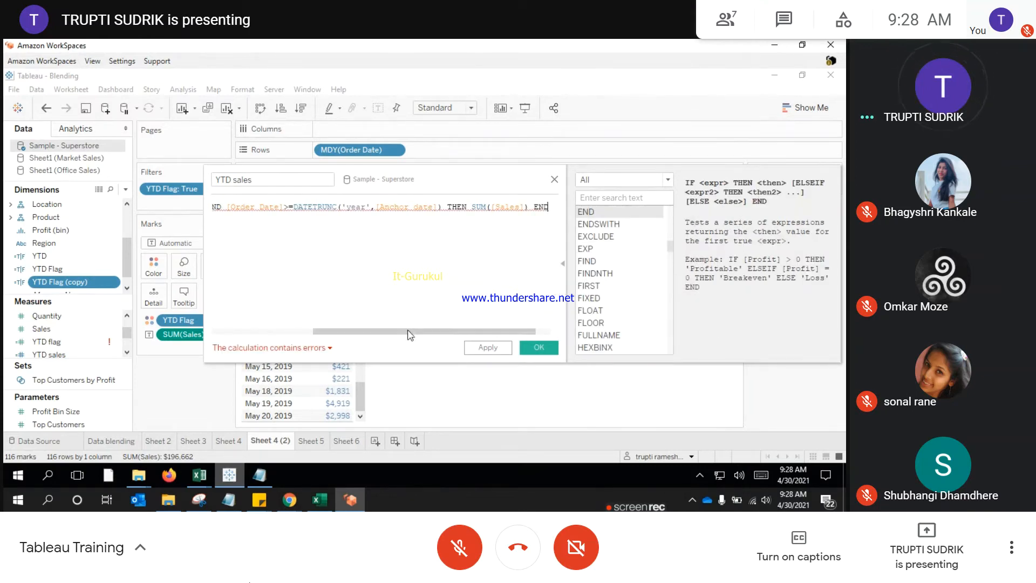
Step: Check the calculation's error list and rename the field YTD sales1
mouse_move(402, 334)
left_mouse_down()
mouse_move(278, 335)
mouse_move(394, 335)
left_mouse_up()
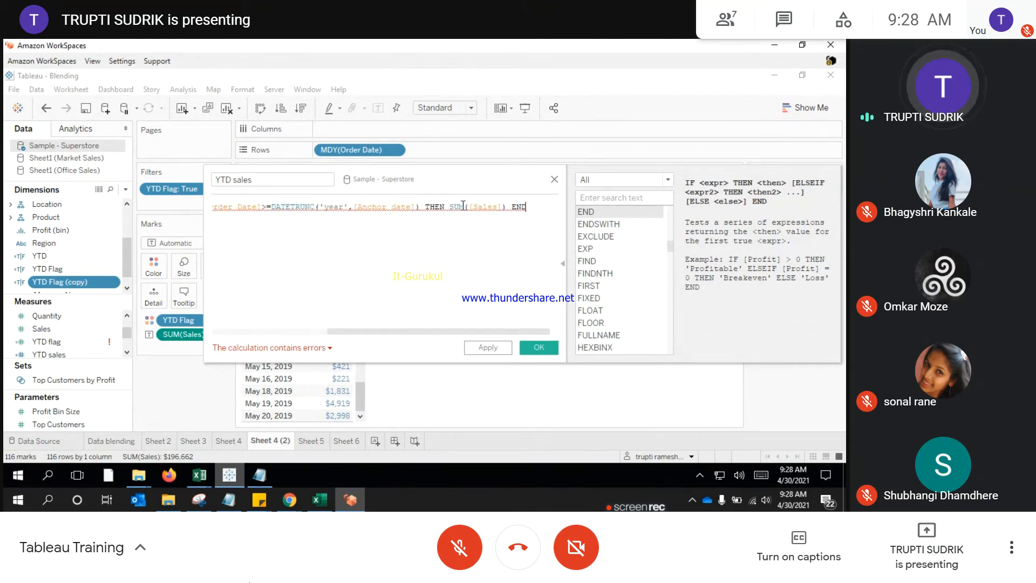
left_click(315, 350)
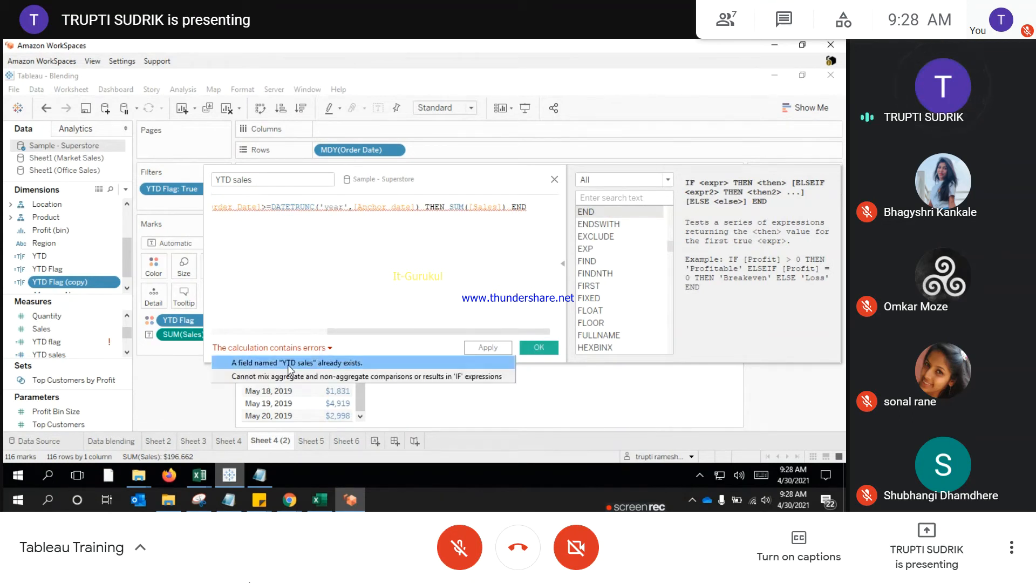
left_click(260, 181)
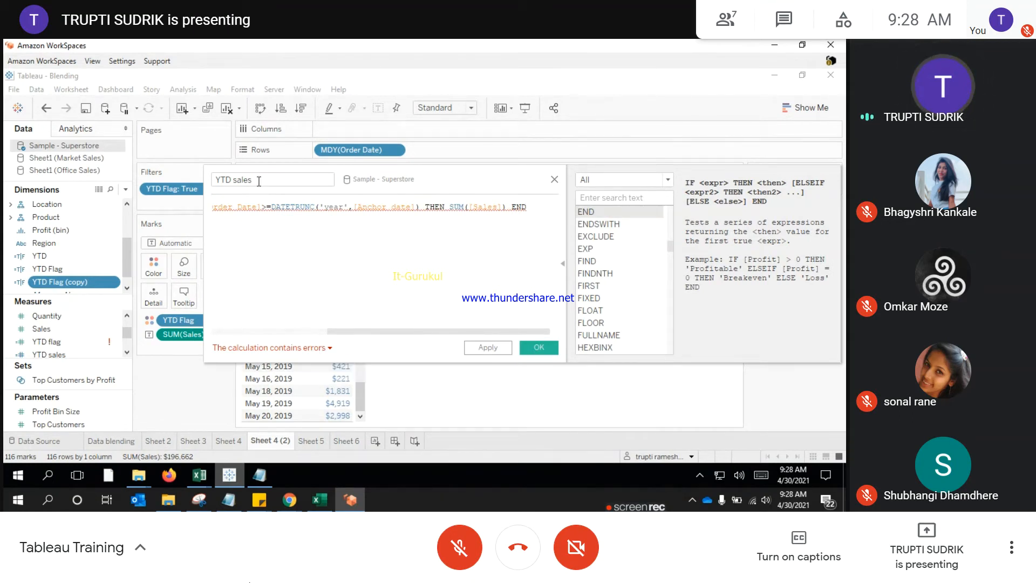
left_click(302, 348)
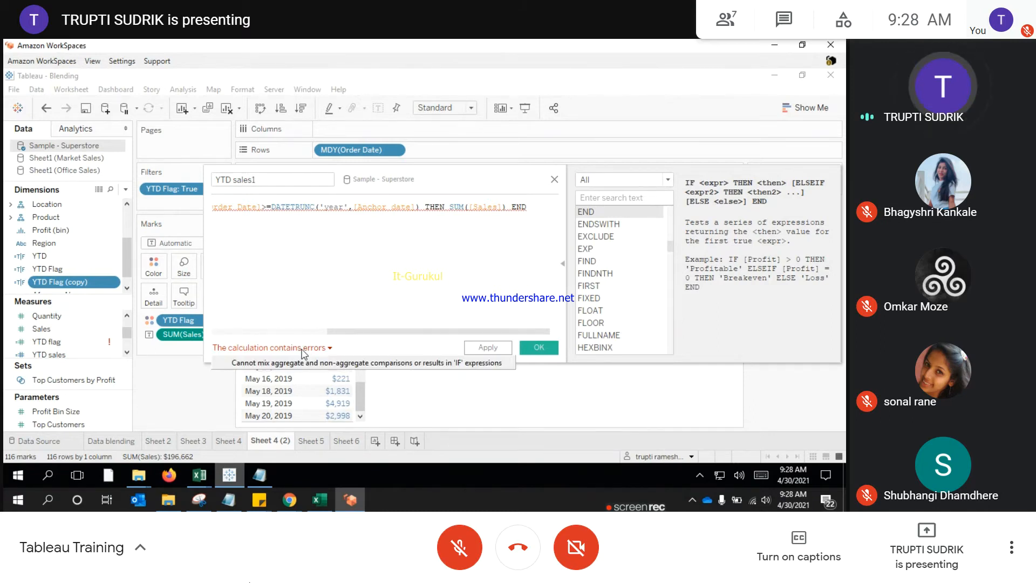
Step: Remove SUM from before ([Sales]) and wrap the whole IF … END expression in SUM( ) instead
double_click(453, 208)
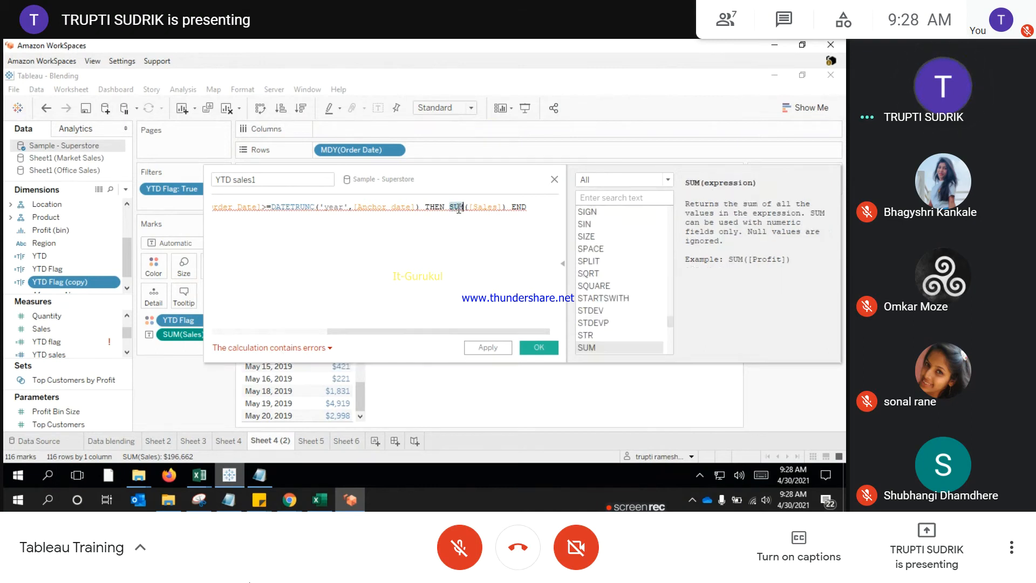
key("BackSpace")
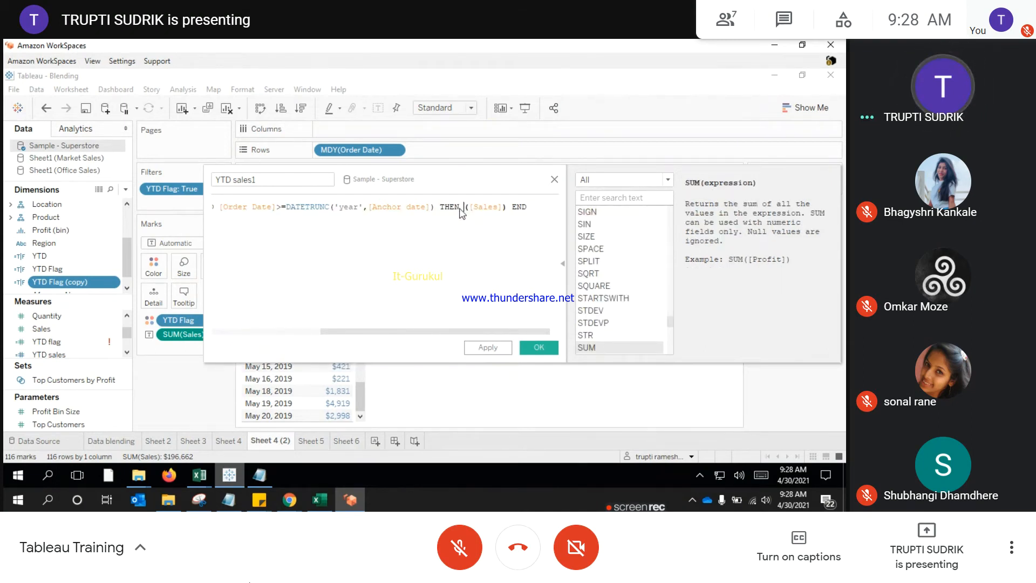
left_click_drag(405, 337, 258, 339)
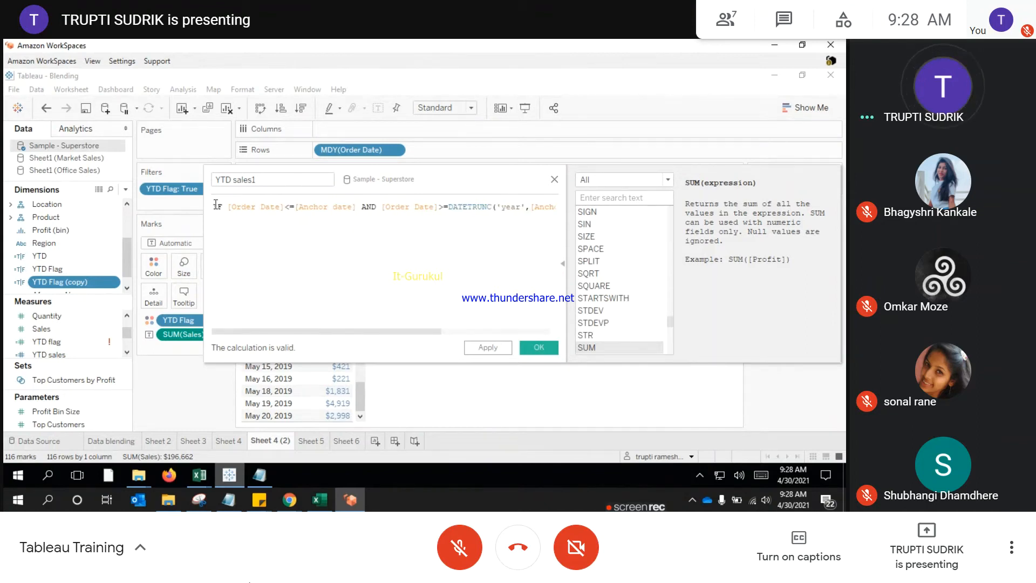
type("SUM(")
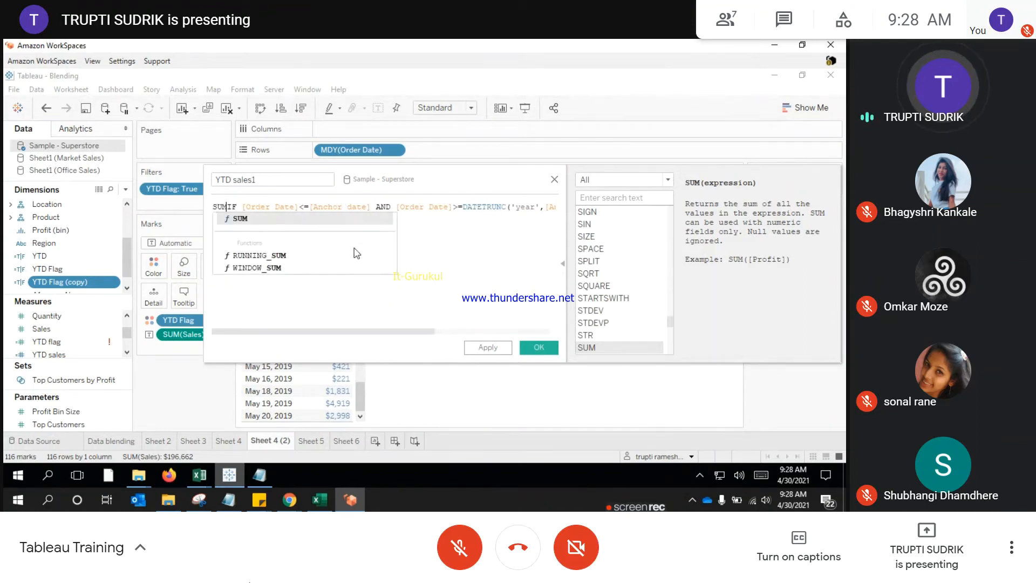
key("Right")
key("Right")
key("Right")
key("Right")
key("Right")
key("Right")
key("Right")
key("Right")
key("Right")
key("Right")
key("Right")
key("Right")
key("Right")
key("Right")
key("Right")
key("Right")
key("Right")
key("Right")
key("Right")
key("Right")
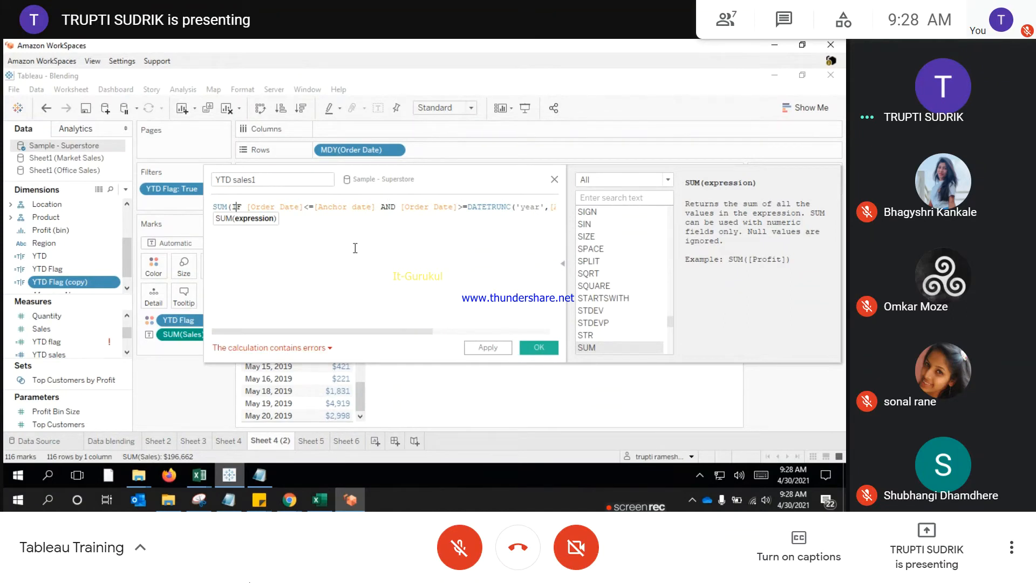
key("End")
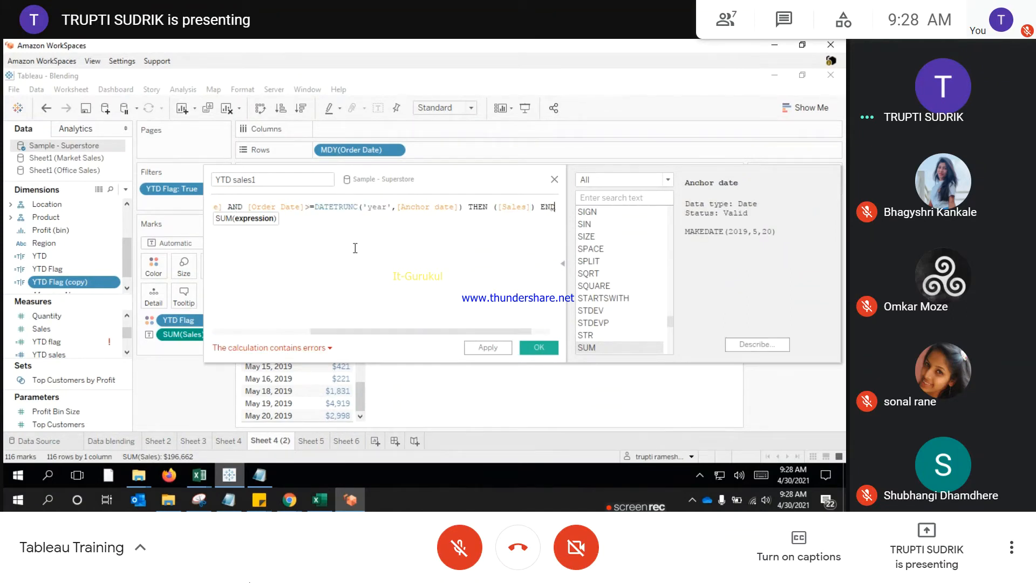
type(")")
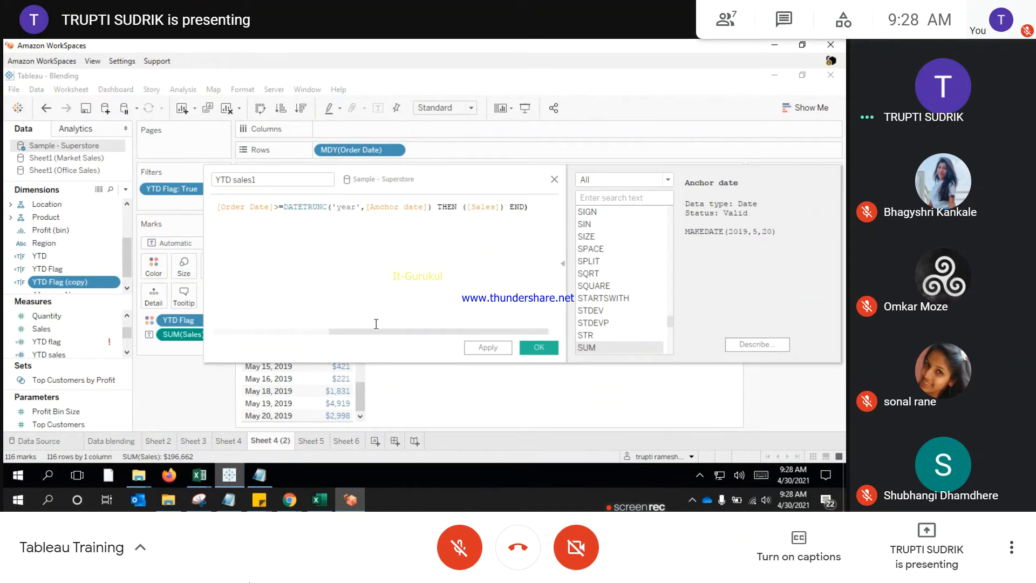
Step: Split the formula over three lines, breaking after AND and before THEN
left_click_drag(363, 331, 216, 331)
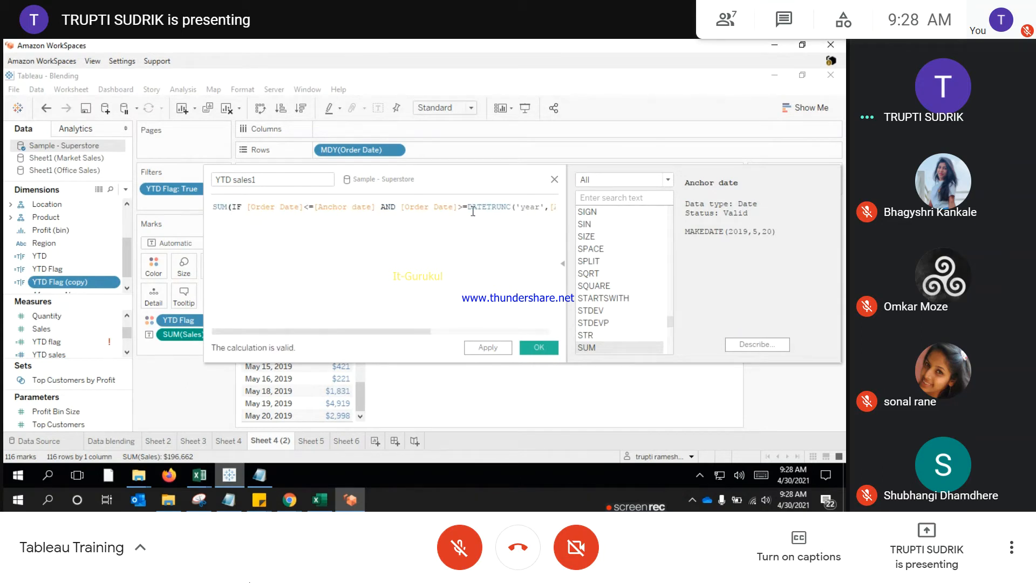
left_click(400, 211)
key("Return")
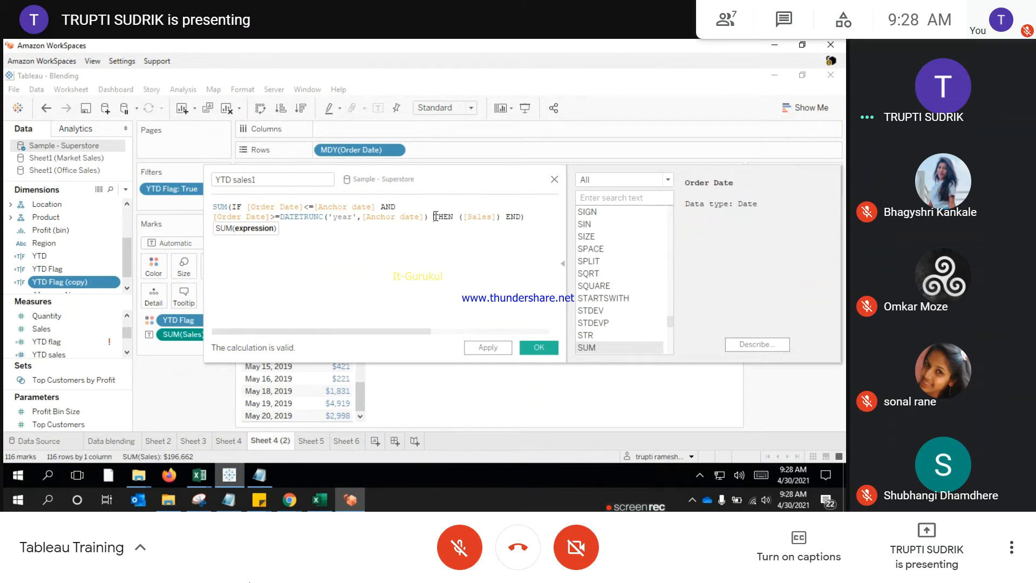
left_click(435, 216)
key("Return")
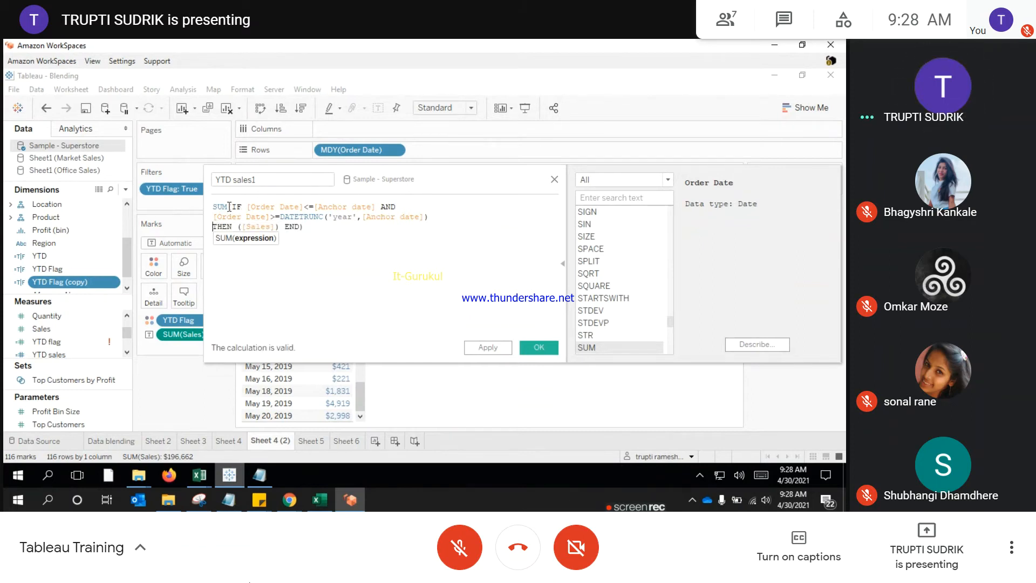
Step: Review the YTD sales1 formula, move its editor clear of the sales table, and compare it with the table's first and last order dates
left_click_drag(233, 206, 432, 215)
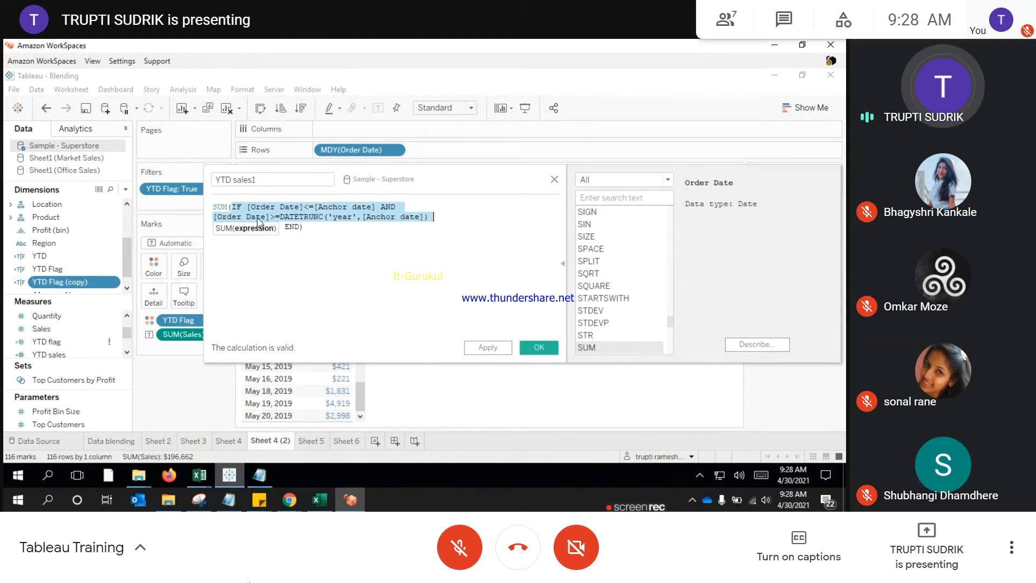
left_click(249, 241)
left_click(250, 231)
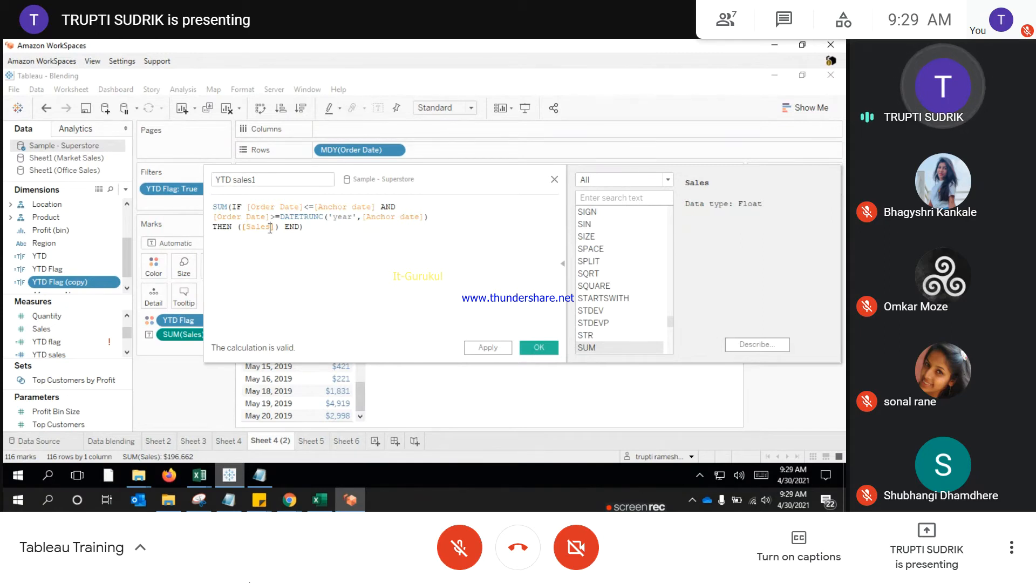
left_click_drag(485, 178, 757, 161)
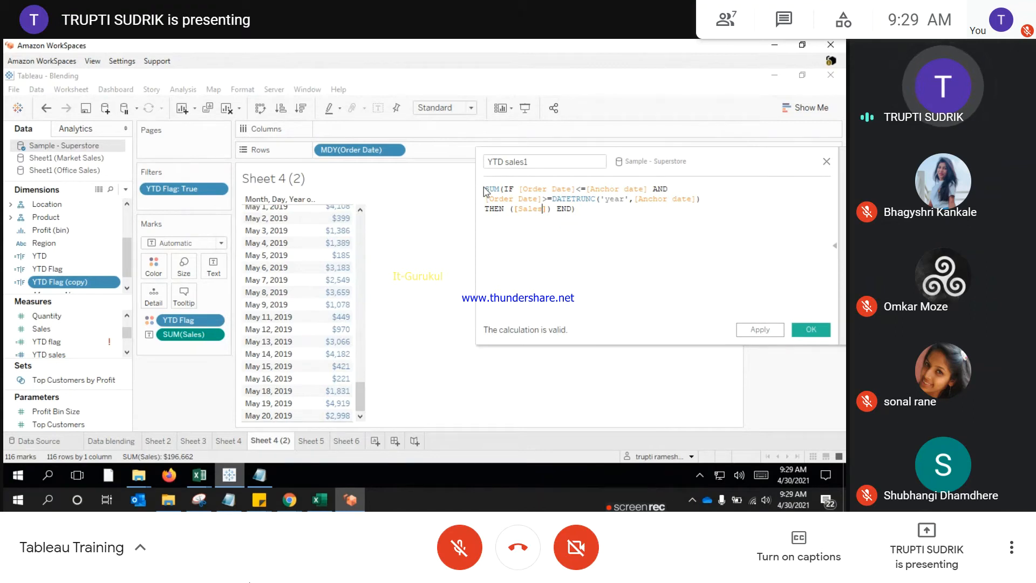
left_click_drag(485, 189, 583, 211)
left_click(585, 214)
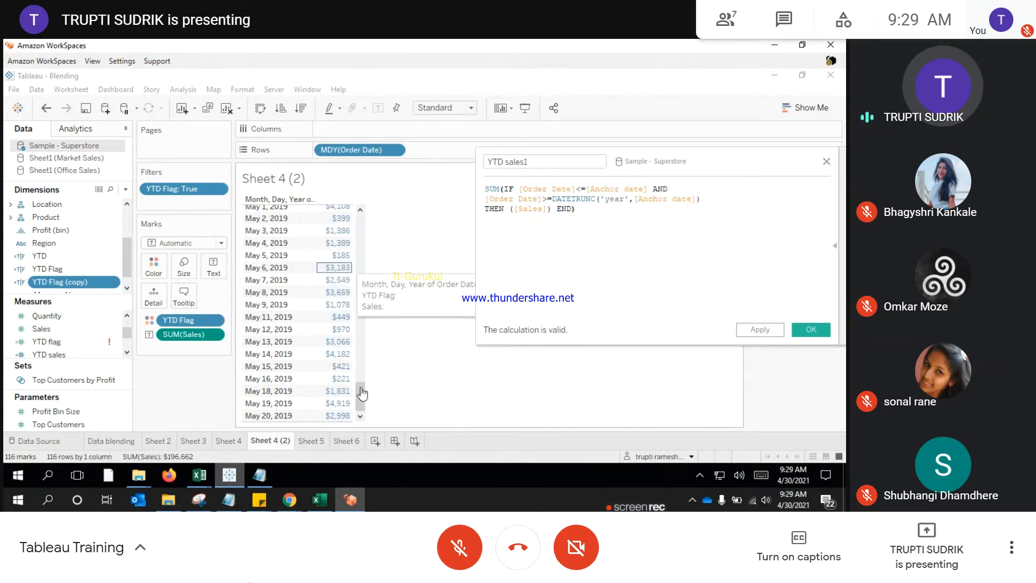
scroll(368, 302, "up", 3)
scroll(364, 243, "up", 15)
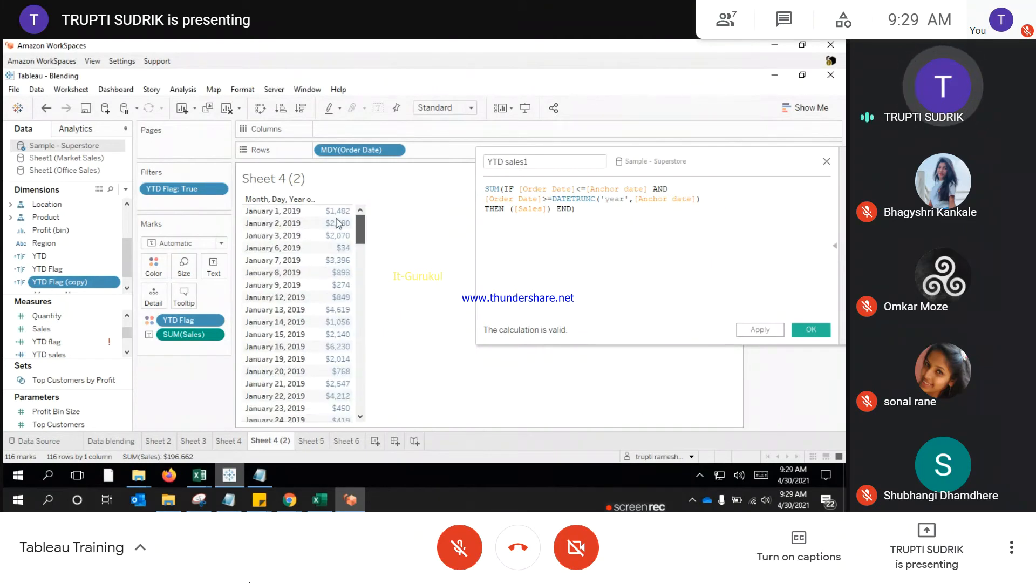
left_click_drag(360, 226, 363, 414)
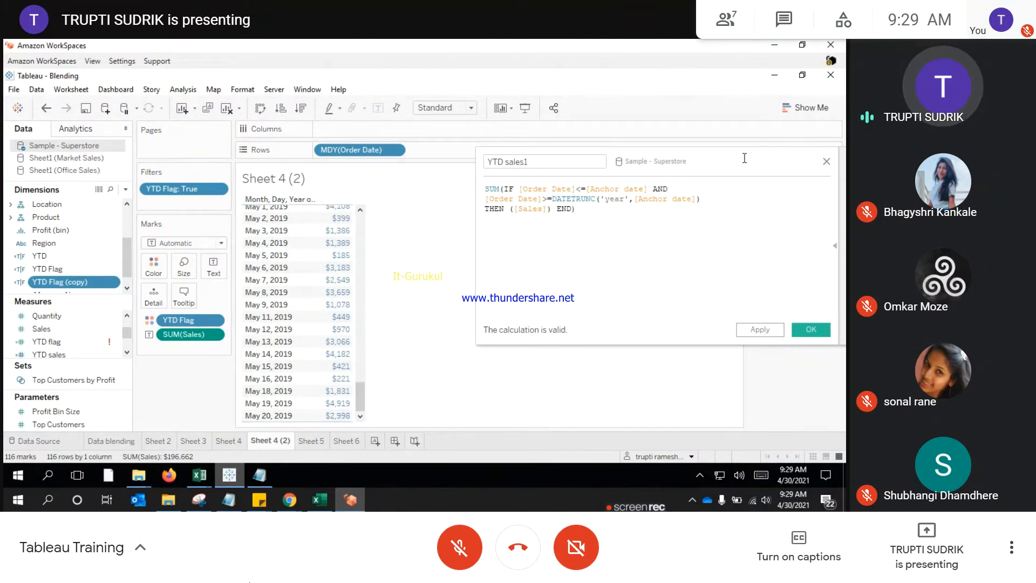
Step: Move the YTD sales1 calculation editor until its confirmation control is reachable, and save the calculation
left_click(568, 161)
left_click_drag(568, 161, 389, 164)
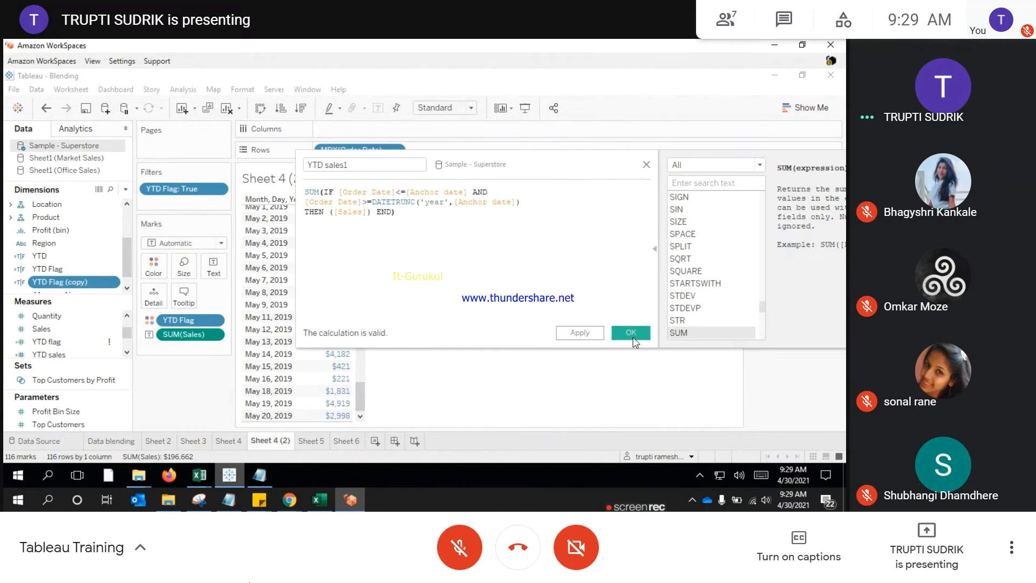
left_click(630, 332)
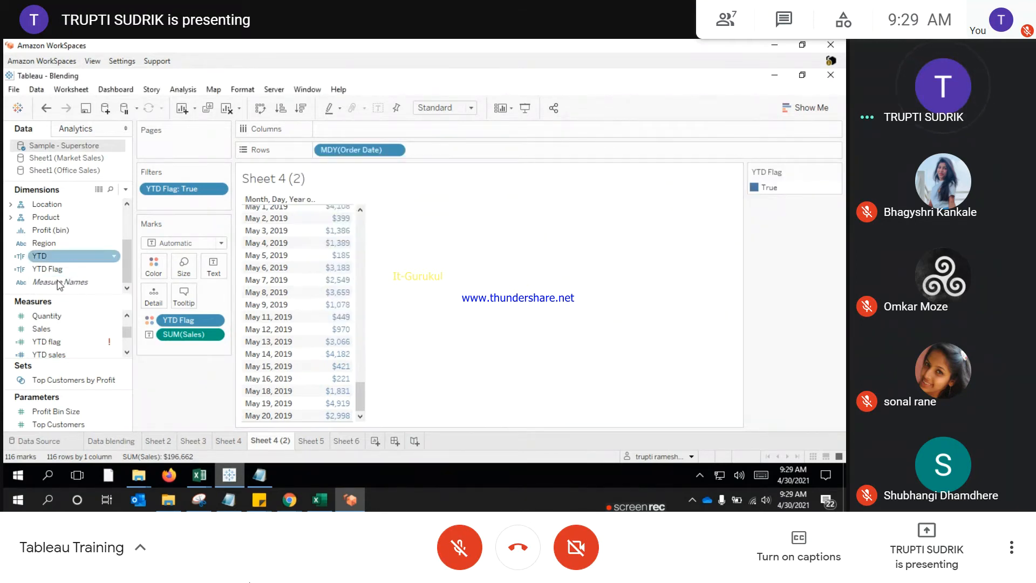
Step: Rename the empty worksheet Sheet 6 as YTD Sales
left_click(312, 446)
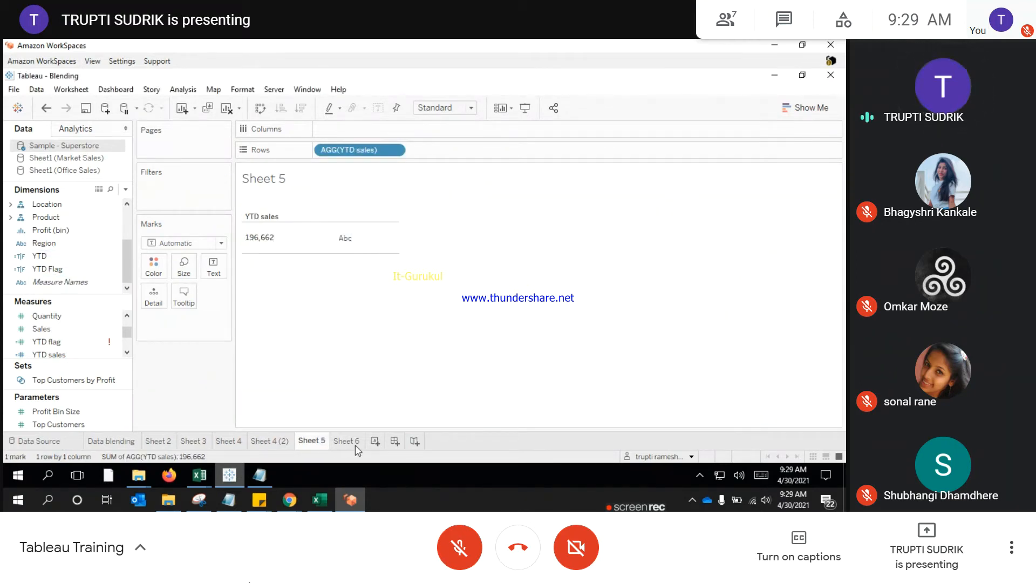
left_click(357, 444)
double_click(353, 442)
type("YT")
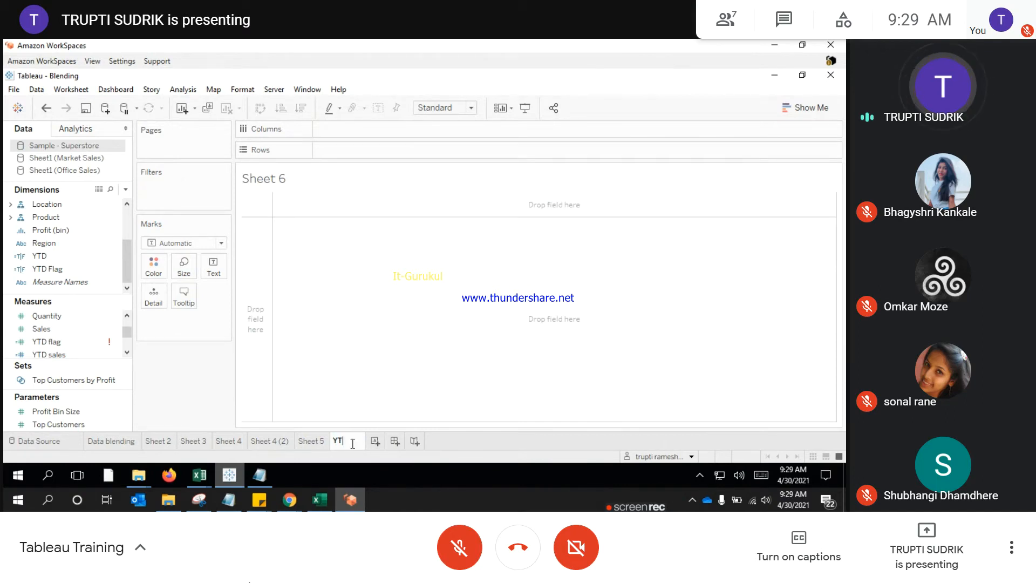
type("D sales")
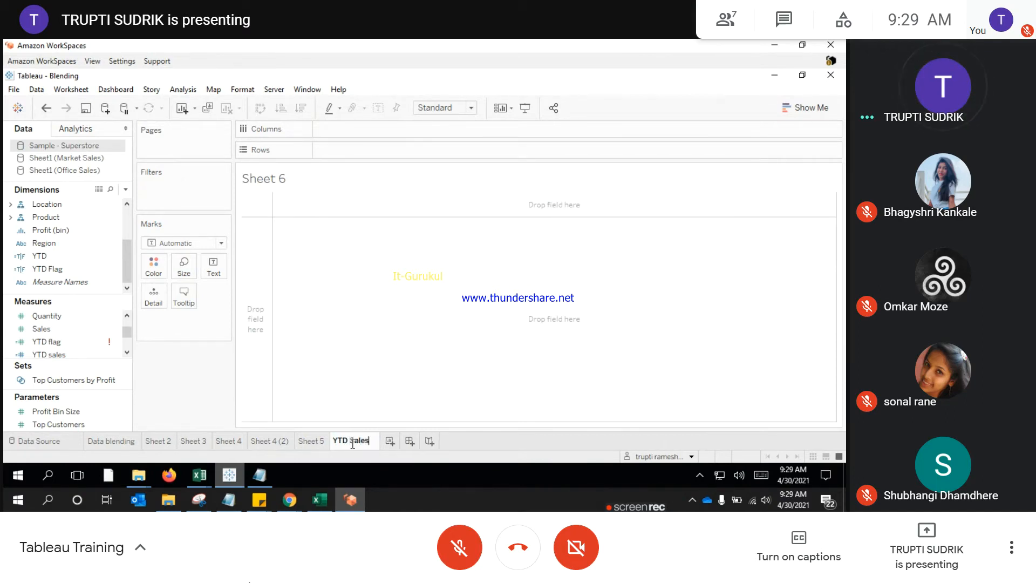
key("Return")
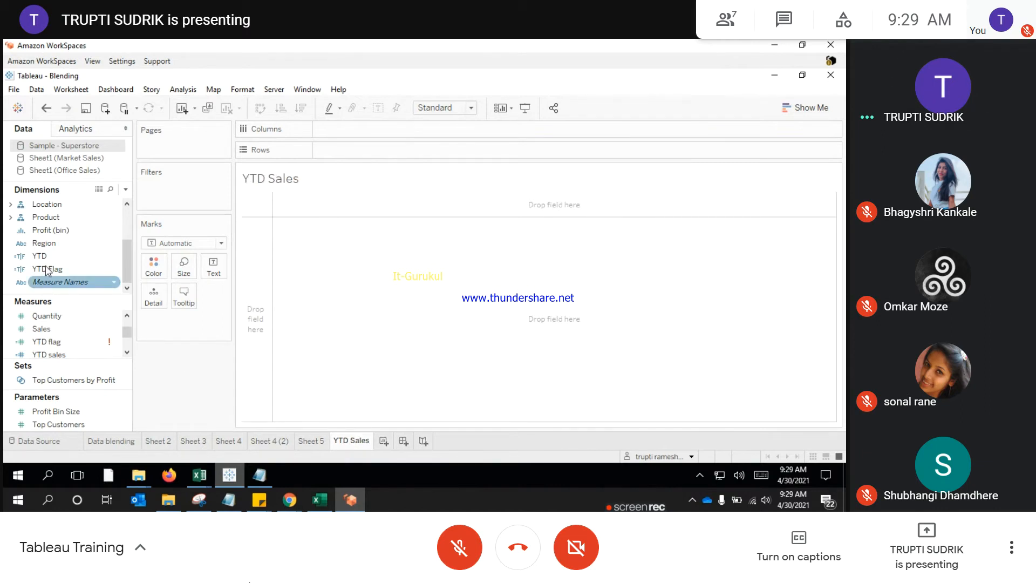
Step: Place the YTD sales1 measure on the YTD Sales sheet as a text mark
scroll(56, 250, "up", 2)
scroll(56, 249, "down", 2)
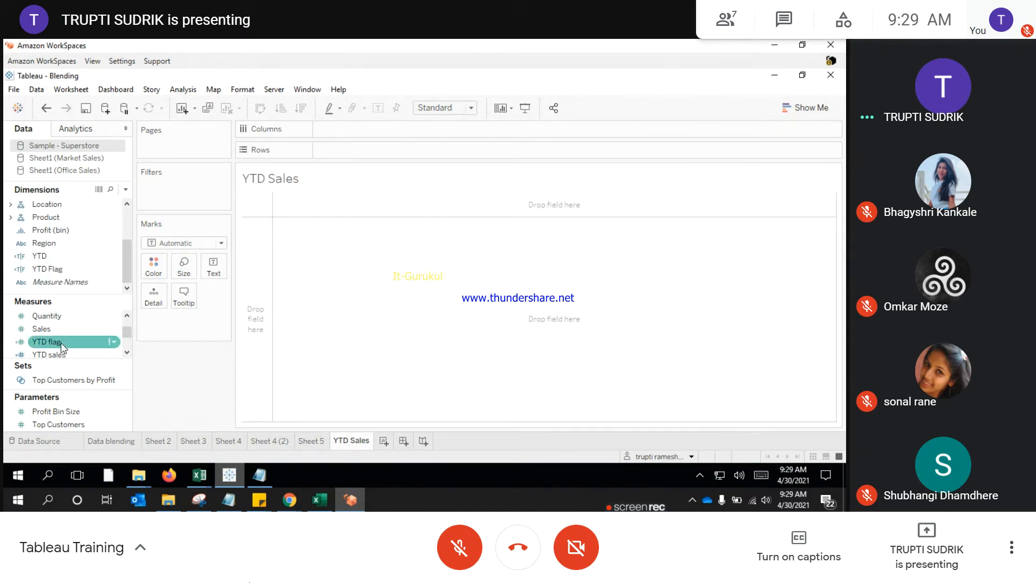
scroll(62, 343, "down", 2)
scroll(61, 347, "up", 1)
double_click(65, 328)
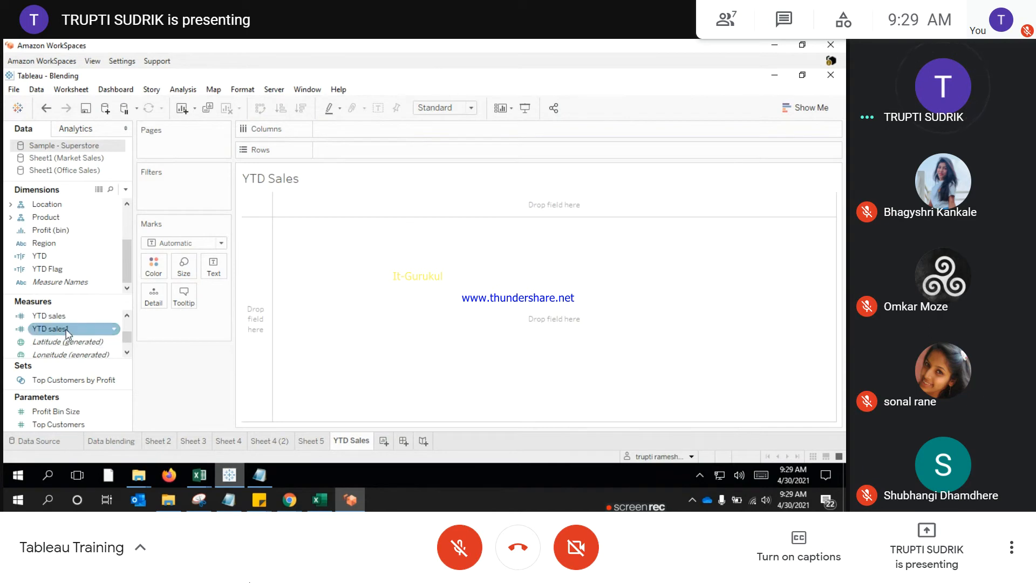
left_click_drag(184, 321, 214, 273)
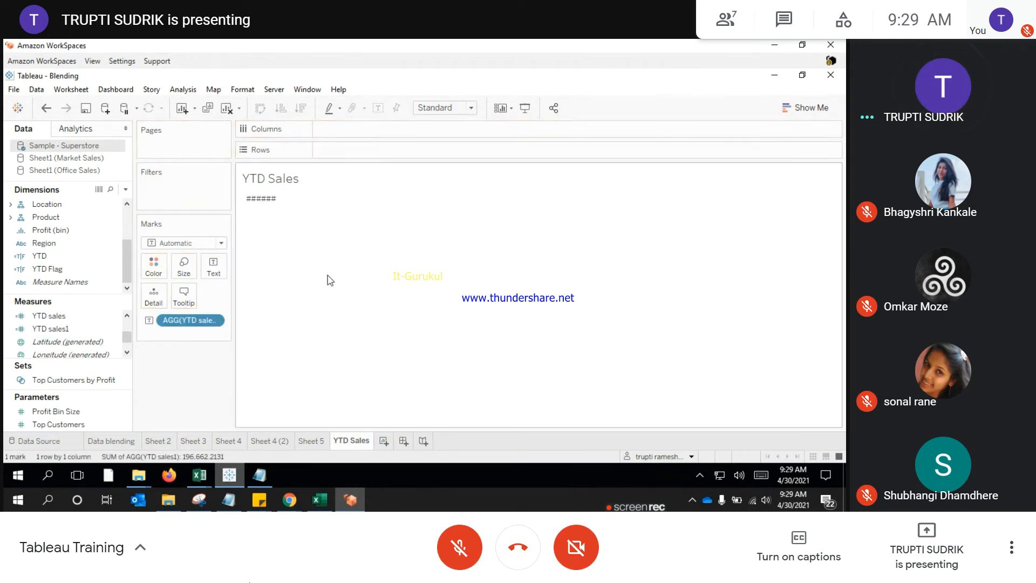
Step: Widen the YTD sales1 cell enough to display the full number, and increase its row height
mouse_move(277, 199)
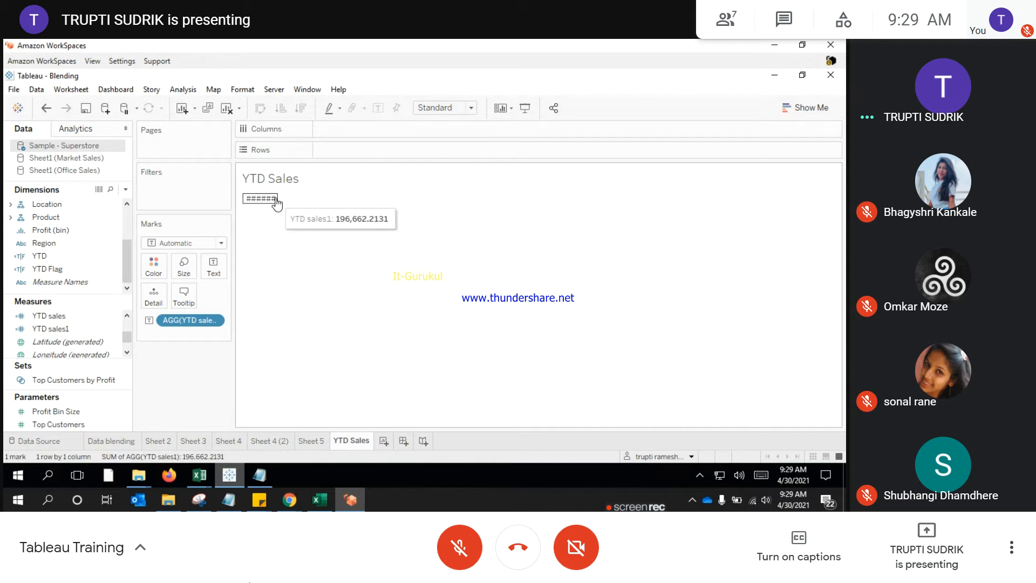
left_click_drag(280, 198, 352, 198)
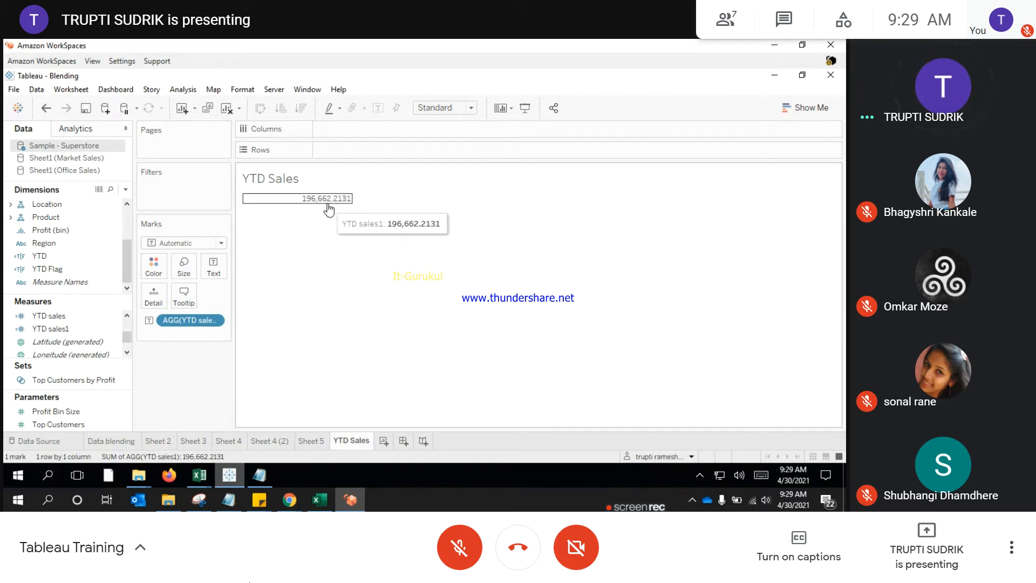
left_click_drag(326, 236, 326, 235)
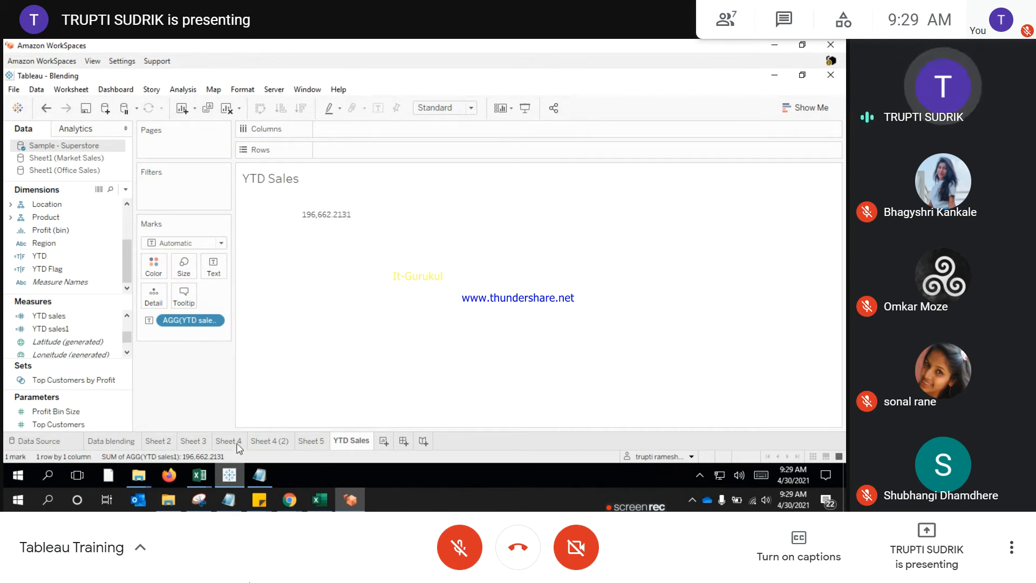
Step: Show column grand totals on Sheet 4 (2) and compare the grand total with the value on the YTD Sales sheet
left_click(268, 442)
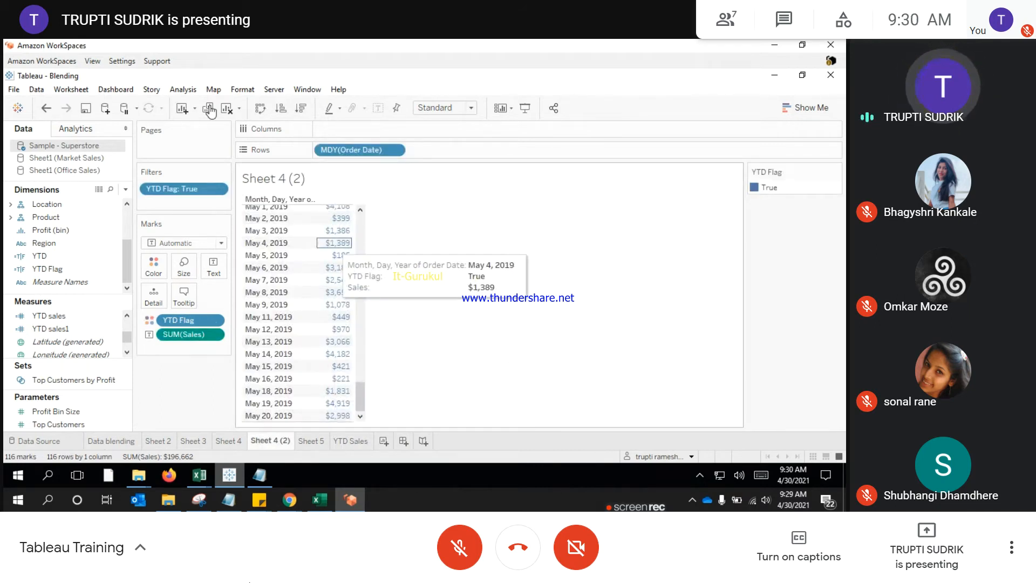
left_click(185, 90)
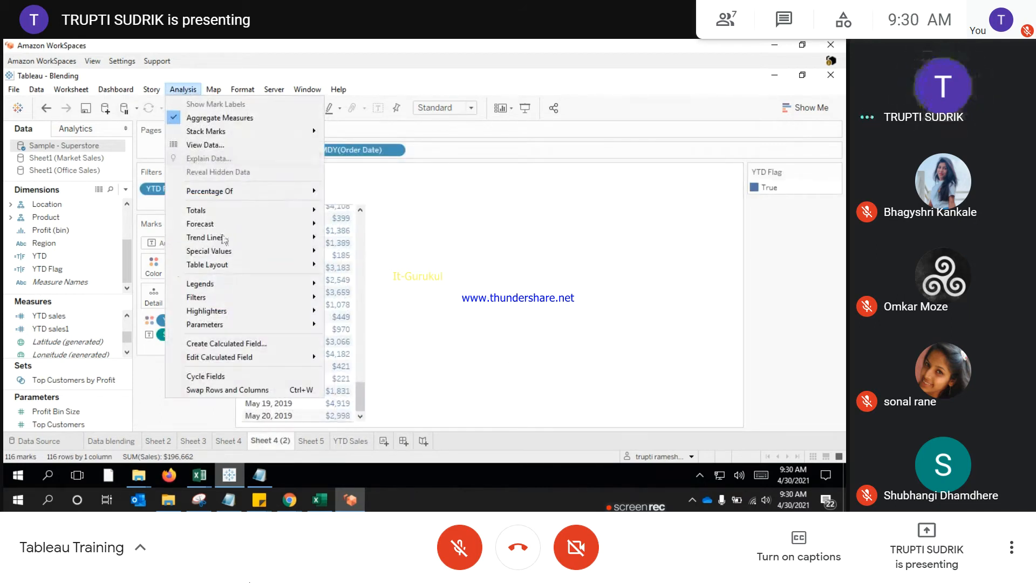
mouse_move(201, 214)
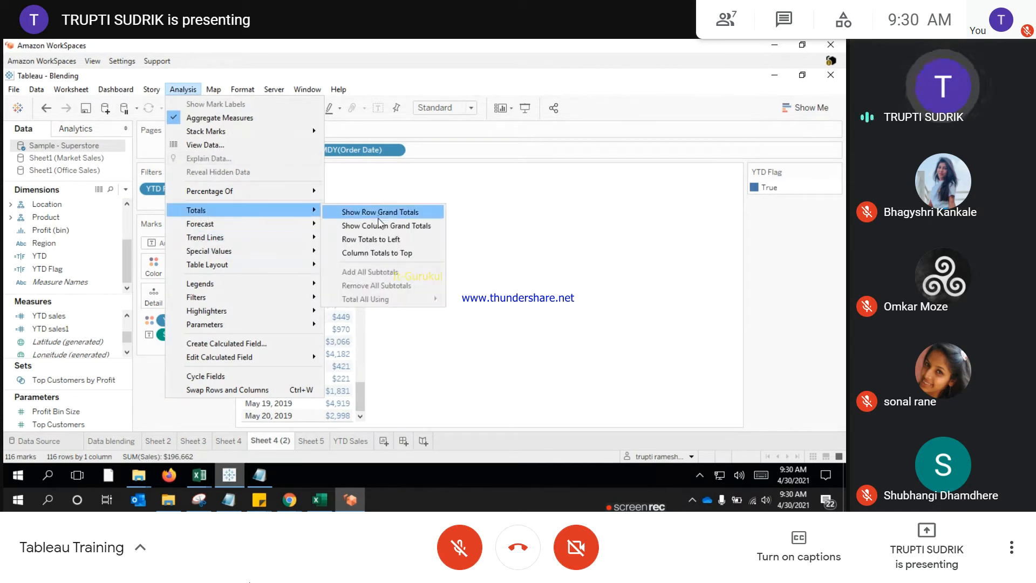
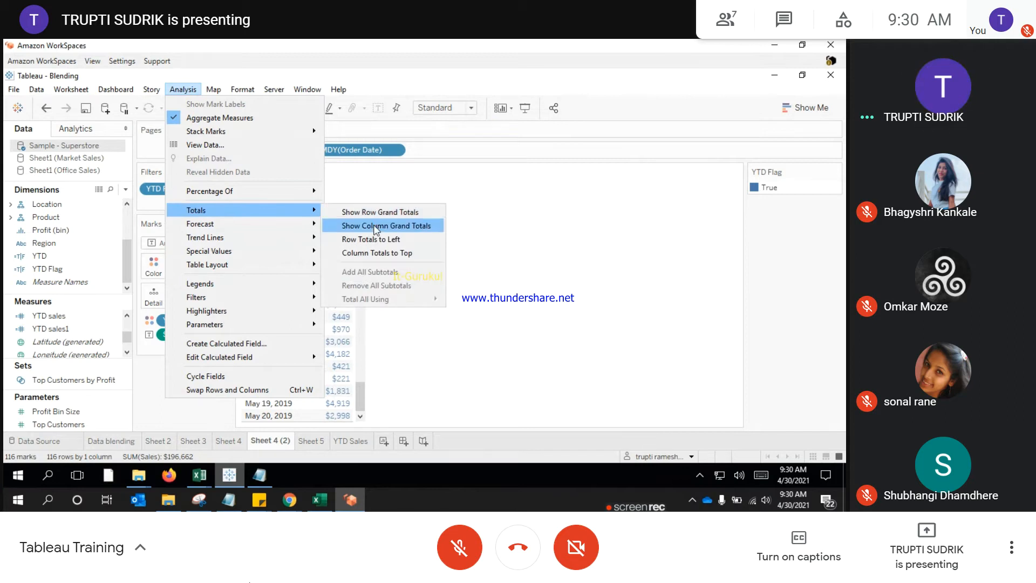
left_click(381, 231)
scroll(552, 407, "down", 1)
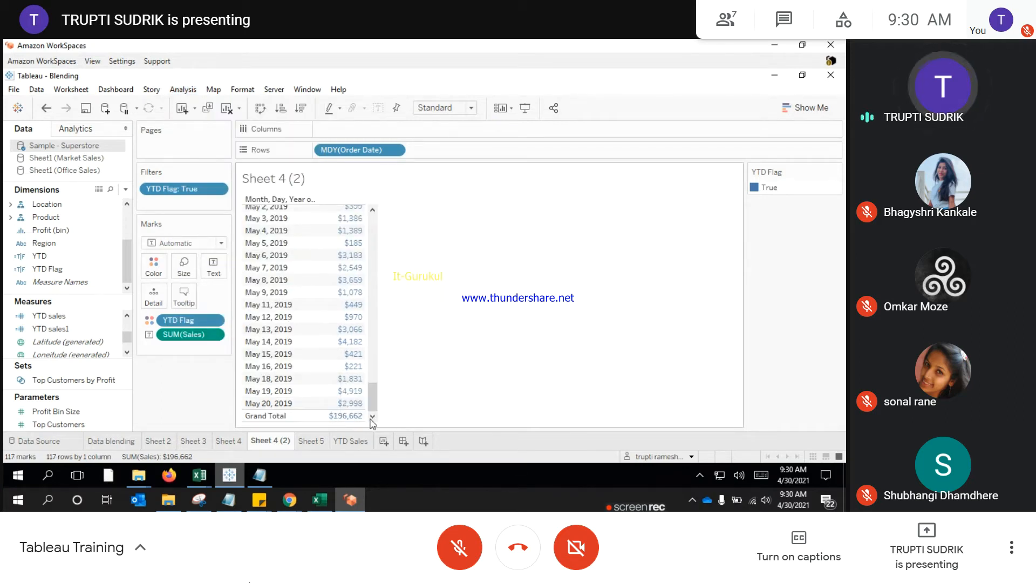
left_click_drag(372, 399, 381, 214)
scroll(387, 381, "down", 20)
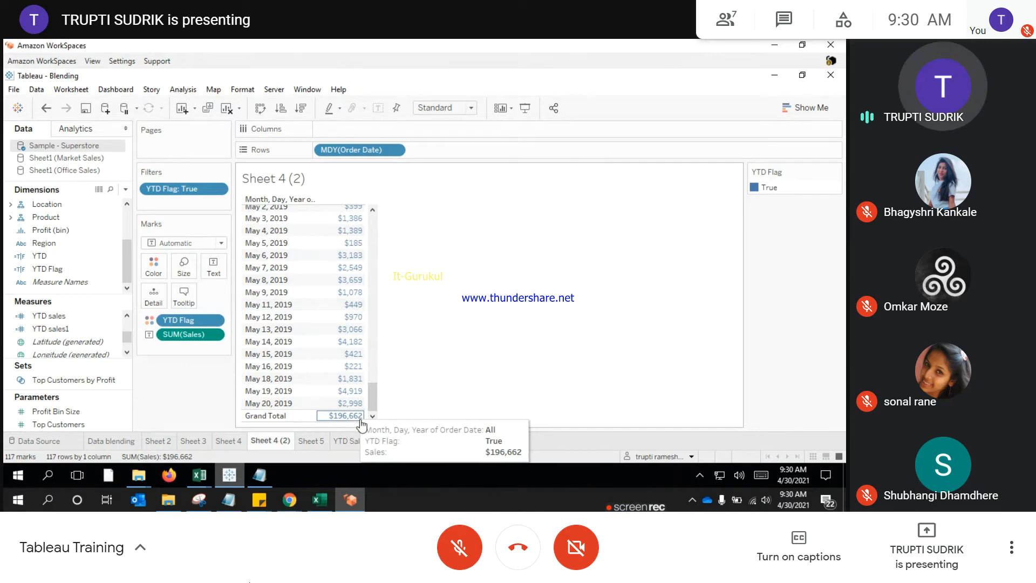
left_click(351, 441)
mouse_move(314, 229)
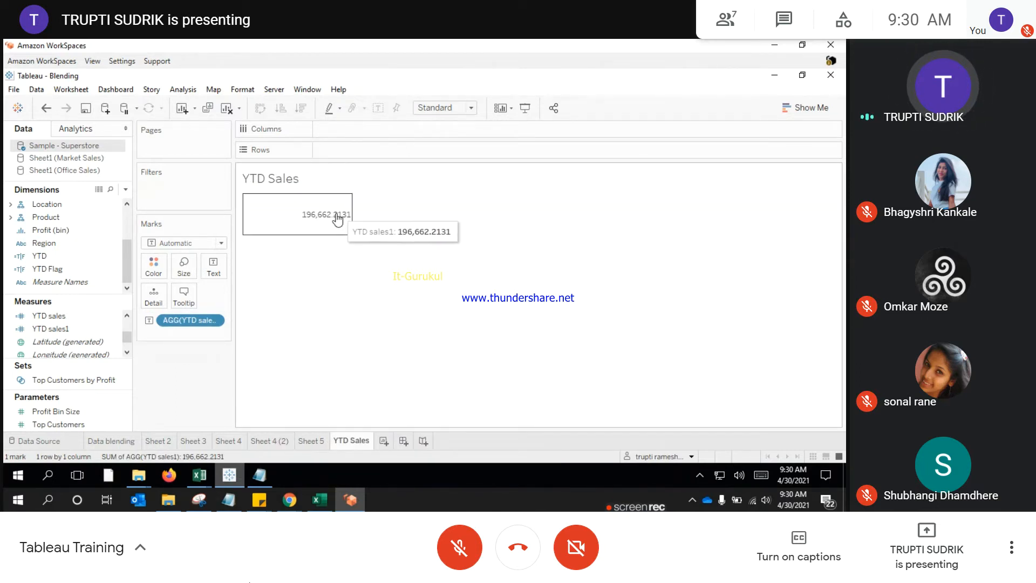
left_click(113, 332)
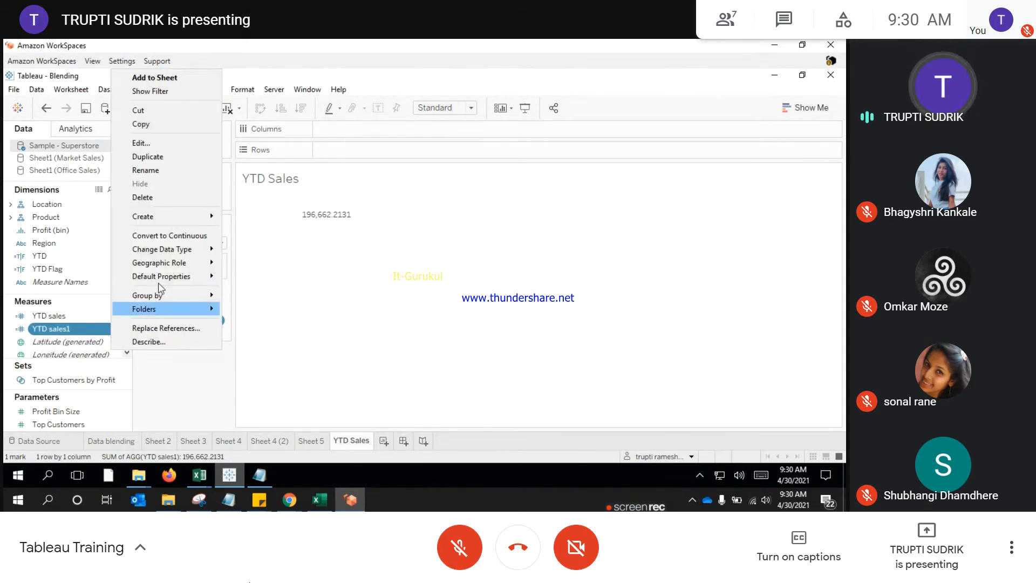
mouse_move(167, 278)
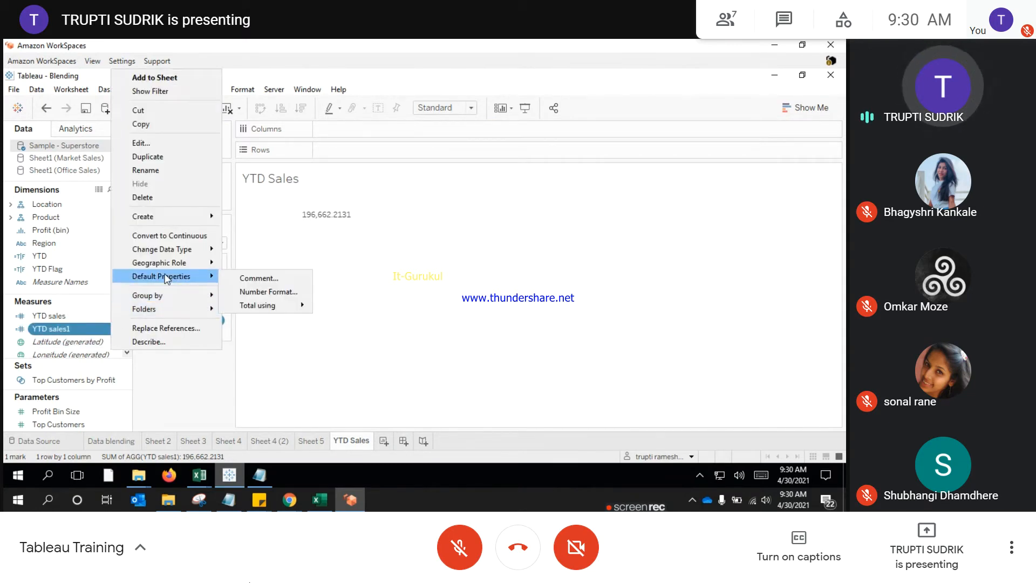
left_click(288, 295)
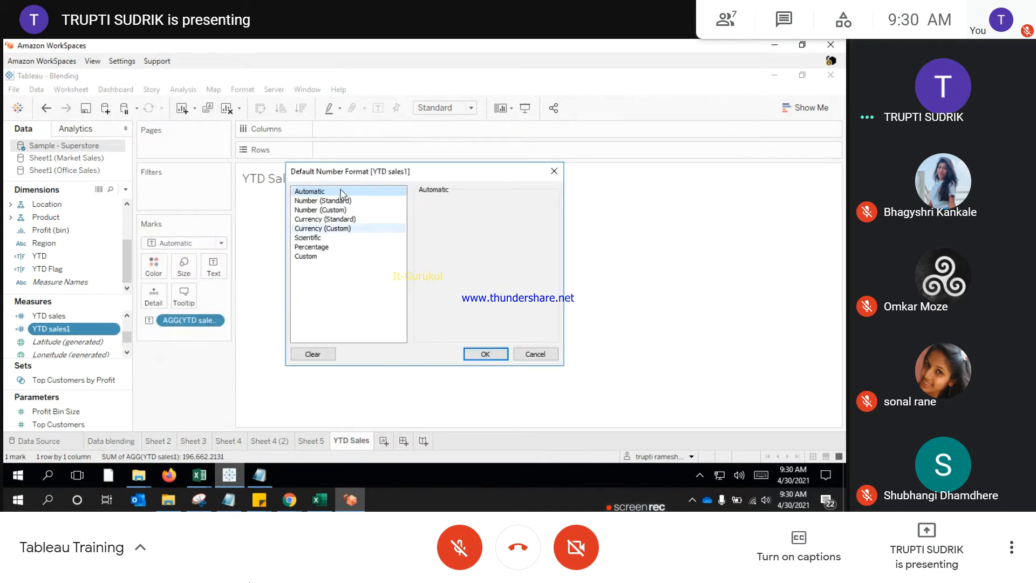
left_click_drag(365, 172, 581, 207)
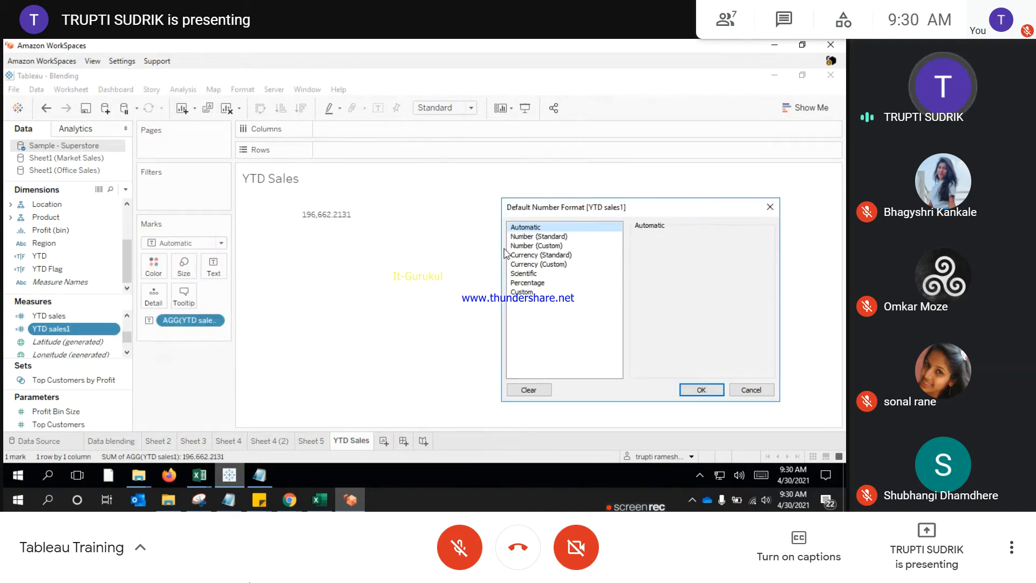
left_click(555, 236)
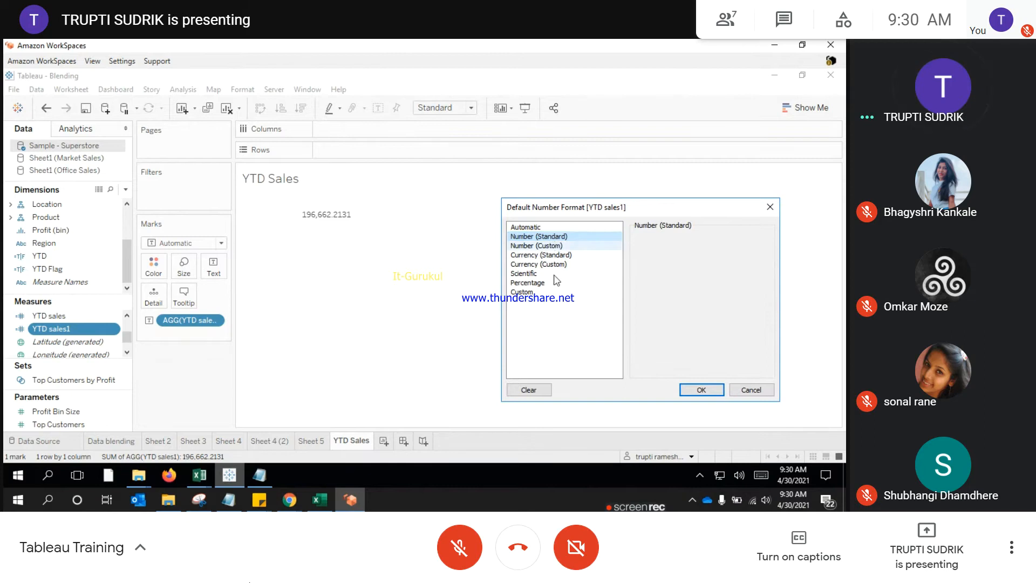
left_click(538, 291)
left_click(541, 281)
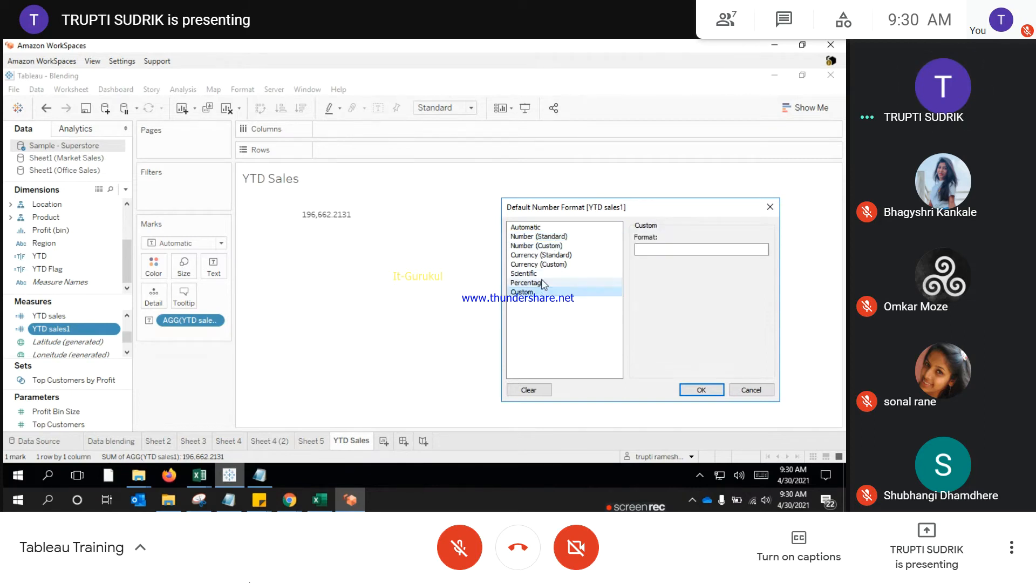
left_click(770, 207)
Step: Open the formatting of the YTD sales1 field and set its header numbers to Number (Custom) with 1 decimal place
right_click(342, 215)
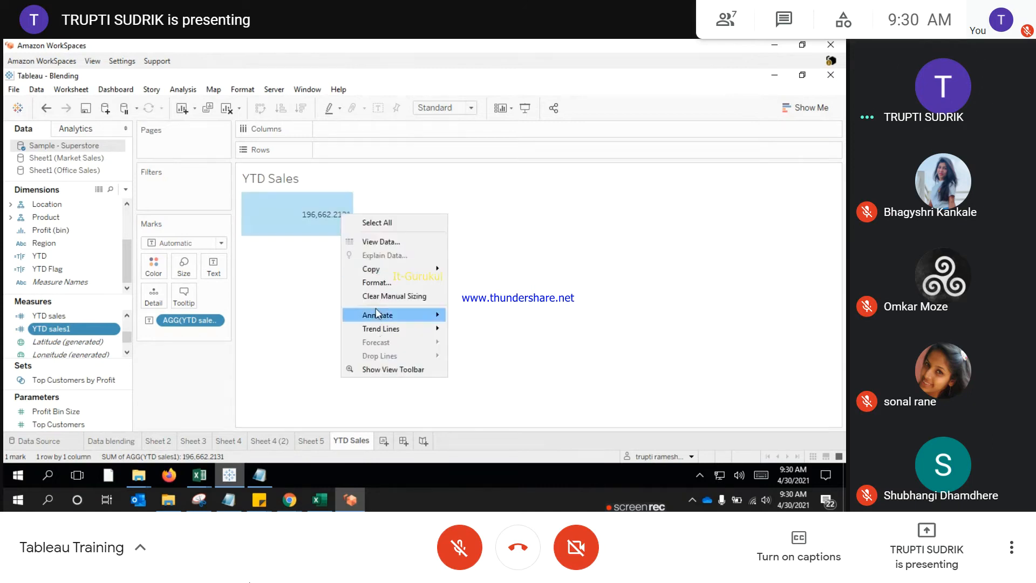
left_click(375, 282)
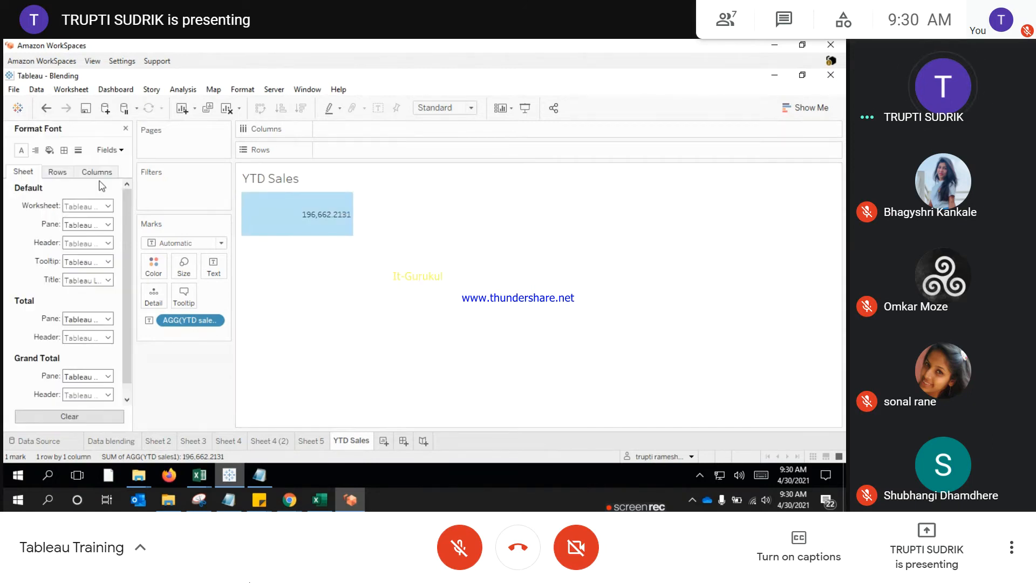
left_click(113, 151)
left_click(120, 166)
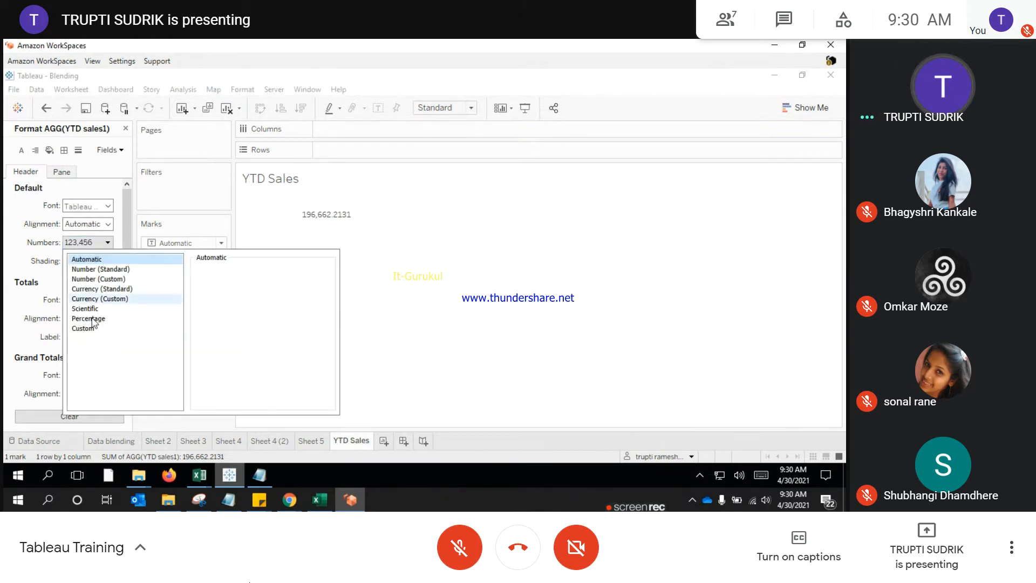
left_click(116, 269)
left_click(117, 279)
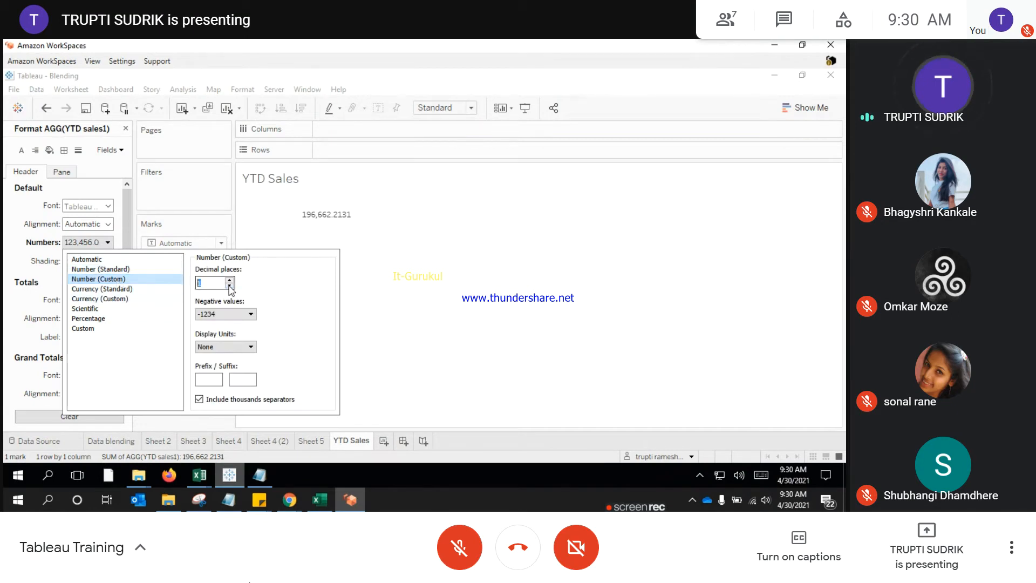
Step: Format the YTD sales1 pane numbers as Number (Custom) with 0 decimal places and a $ prefix
left_click(71, 173)
left_click(96, 247)
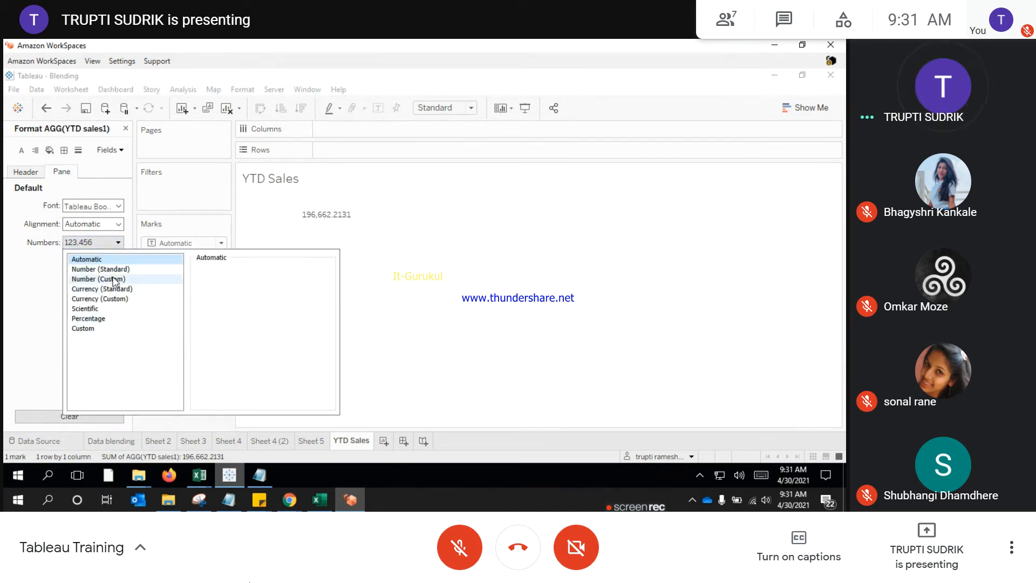
left_click(114, 279)
left_click(230, 286)
left_click(229, 286)
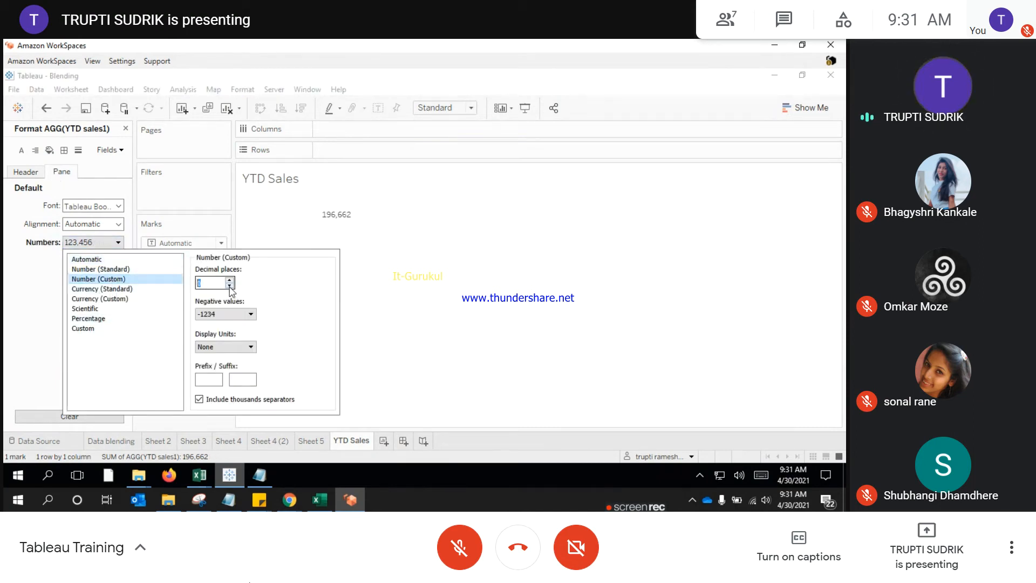
left_click(201, 379)
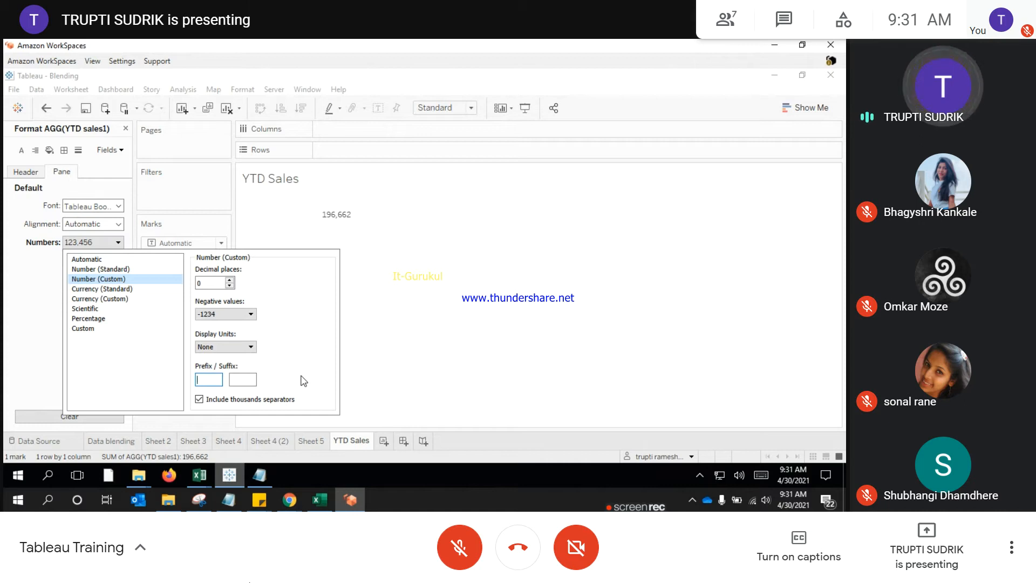
type("$")
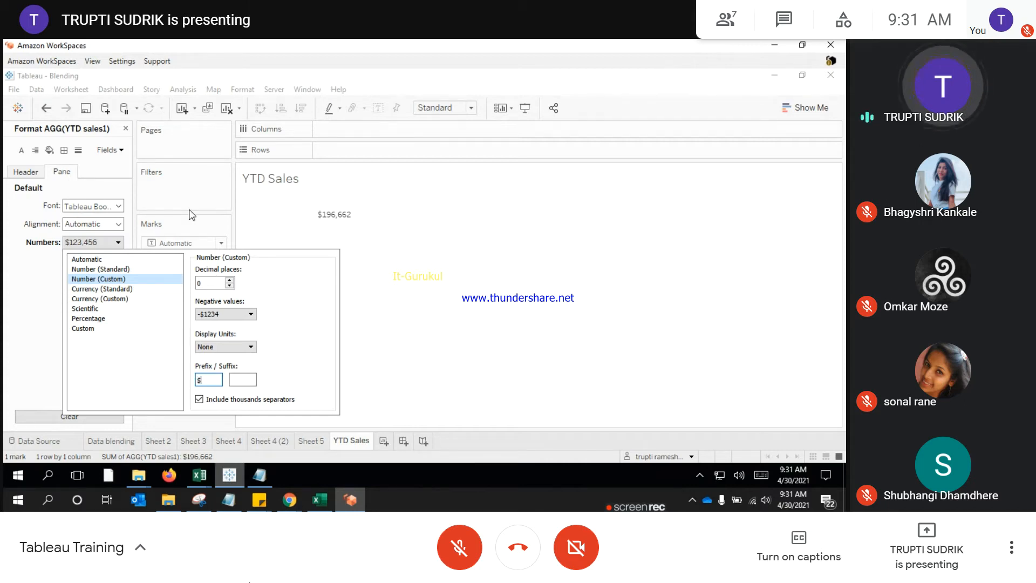
left_click(155, 198)
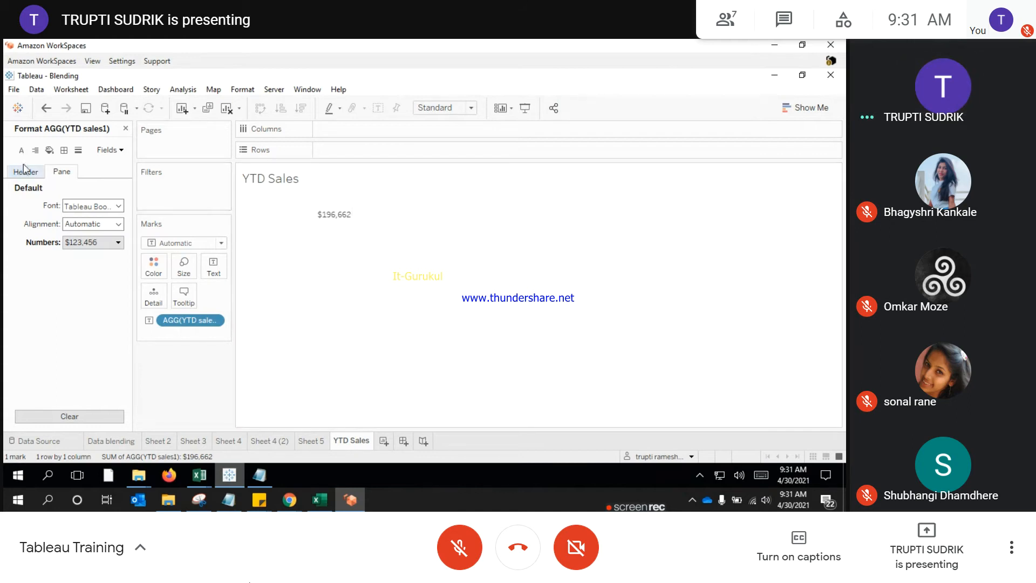
left_click(324, 222)
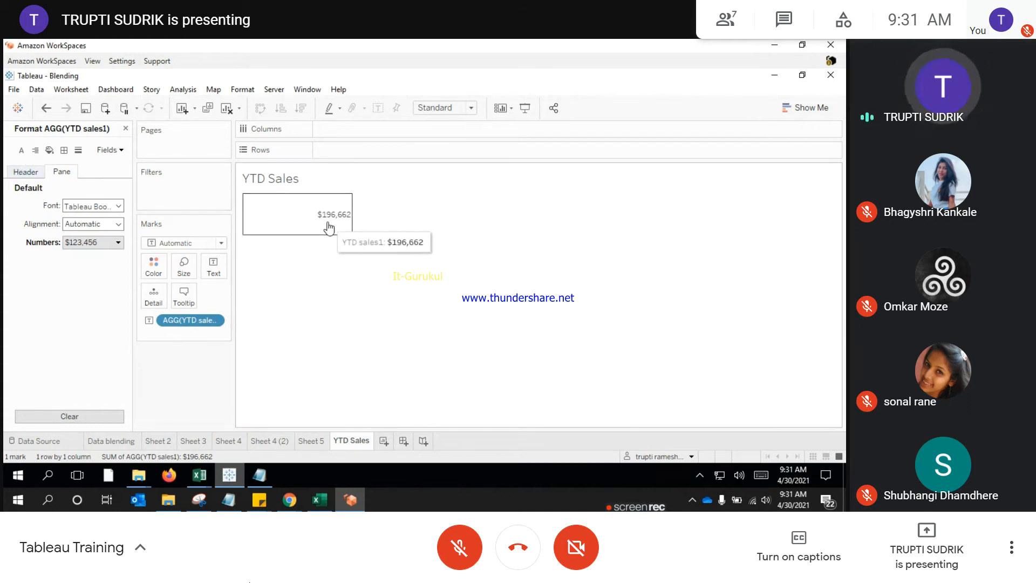
Step: Set the worksheet's default font to size 15 and bold, and close the font formatting
left_click(21, 150)
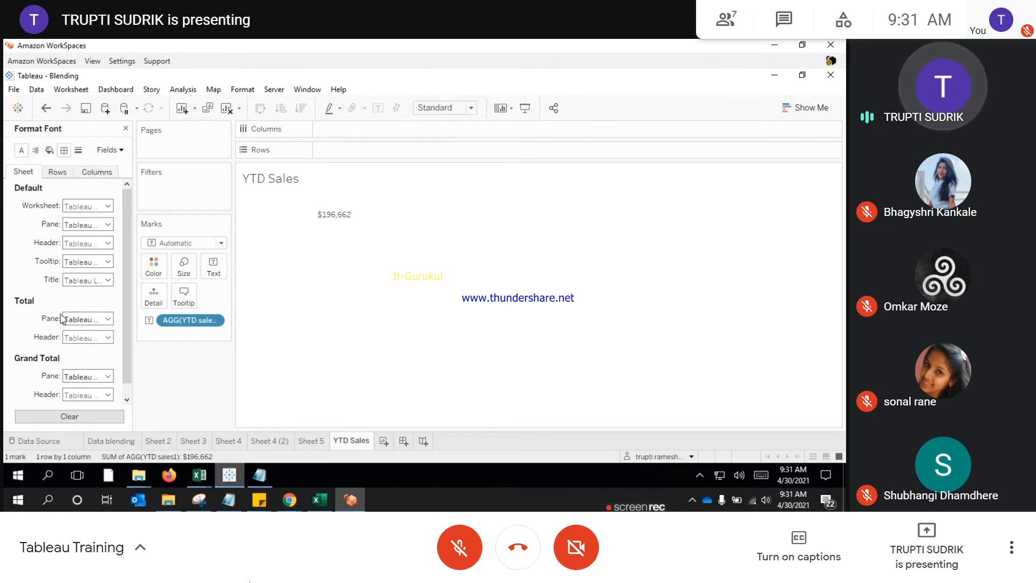
left_click(108, 207)
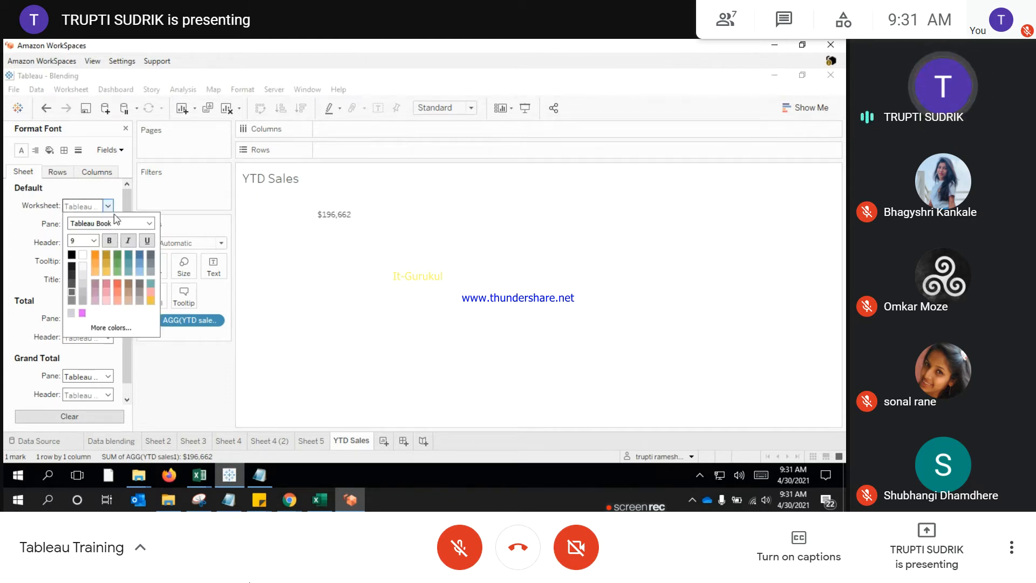
left_click(94, 241)
left_click(78, 287)
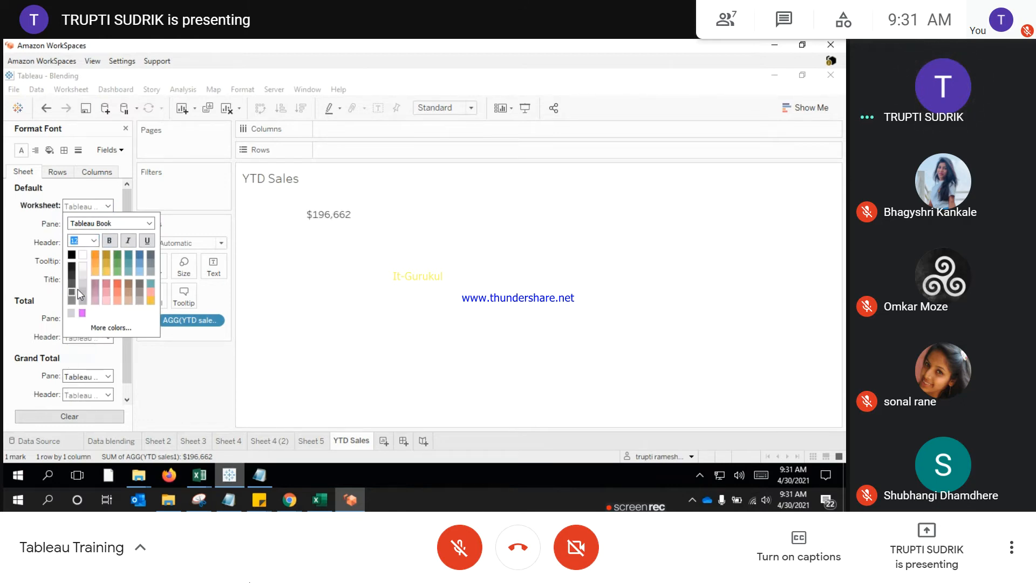
left_click(94, 241)
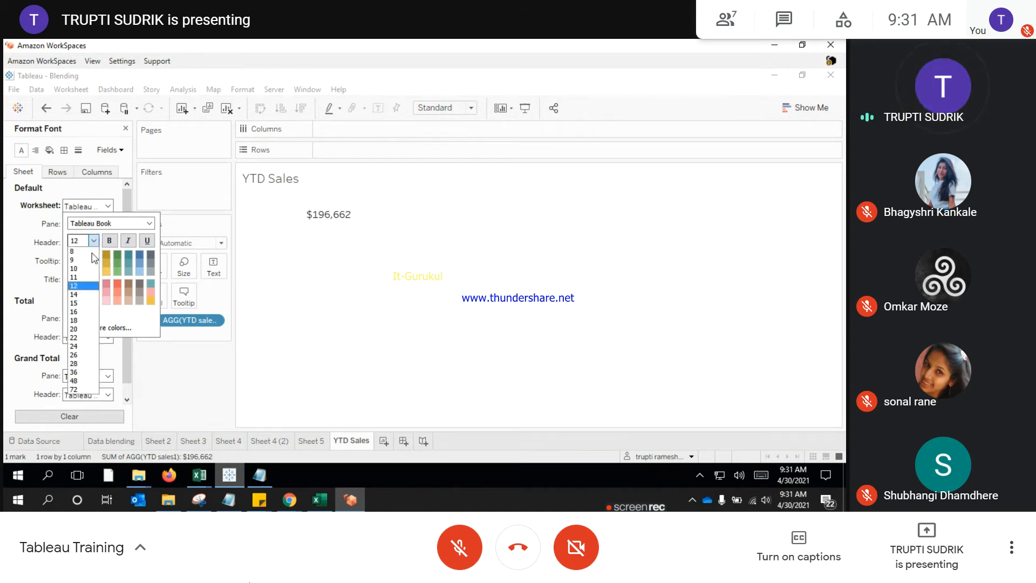
left_click(74, 302)
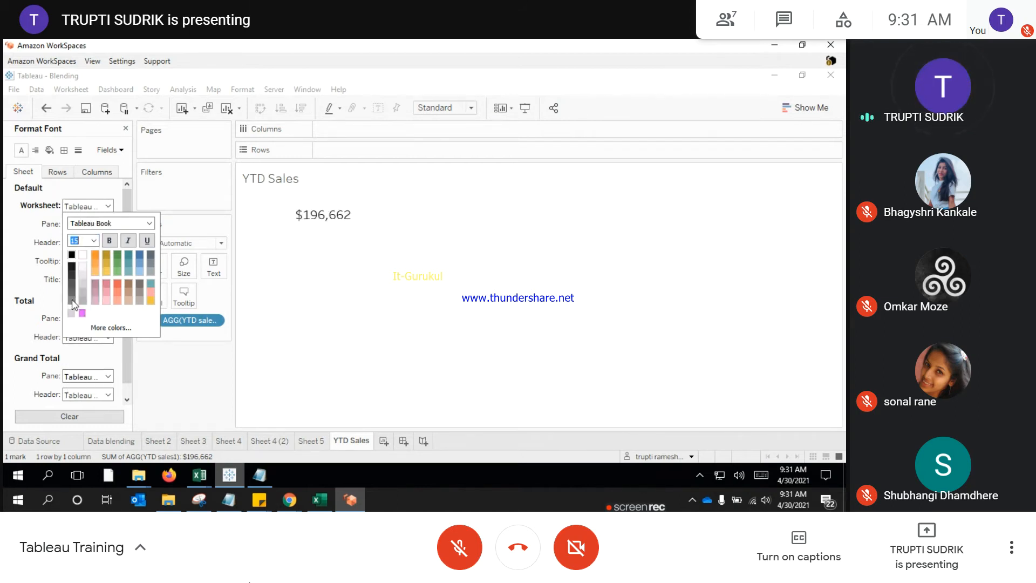
left_click(108, 242)
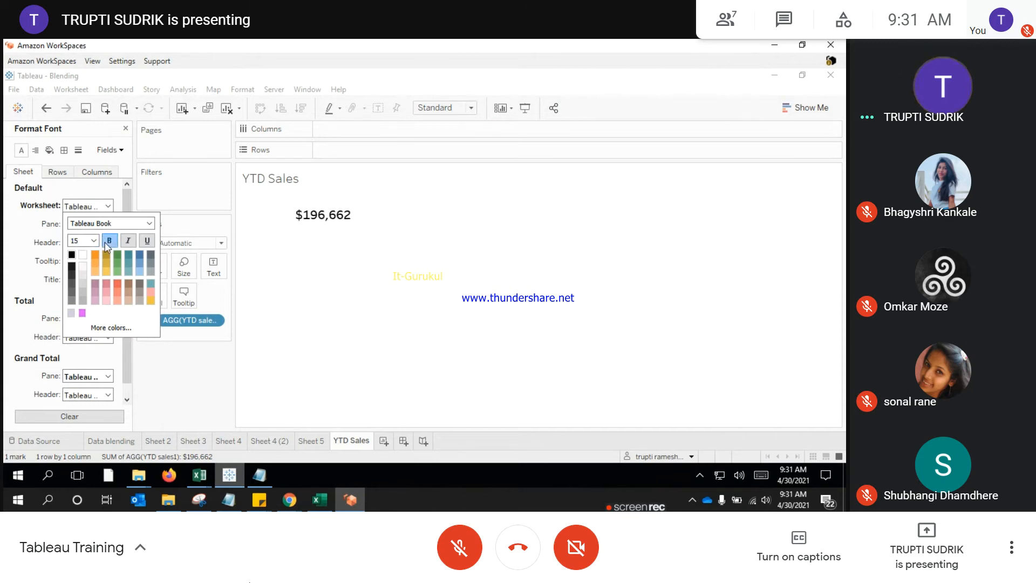
left_click(37, 229)
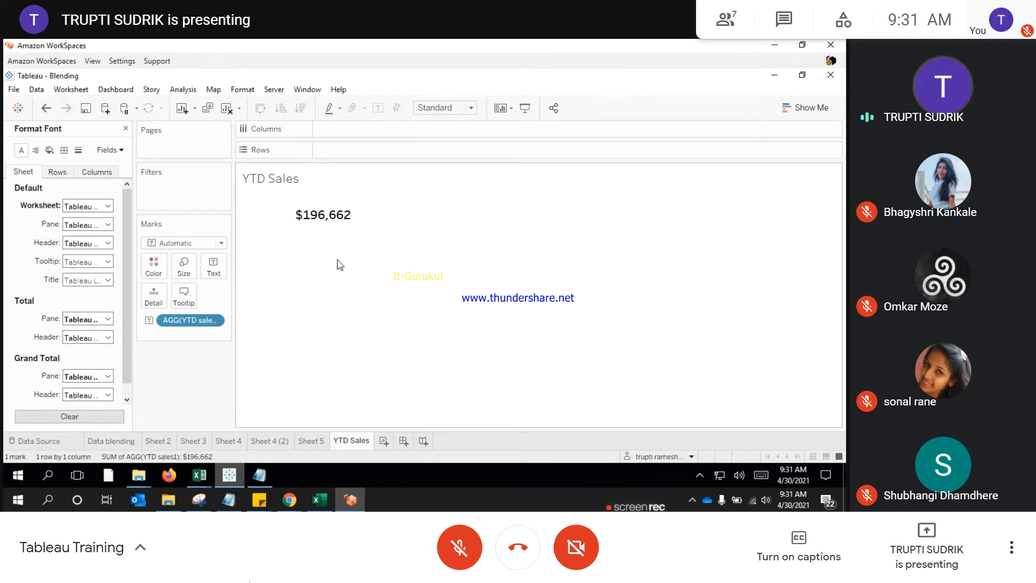
left_click(126, 128)
Step: Add a line reading "YTD Sale" above the YTD sales1 value in the mark's text label
left_click(213, 268)
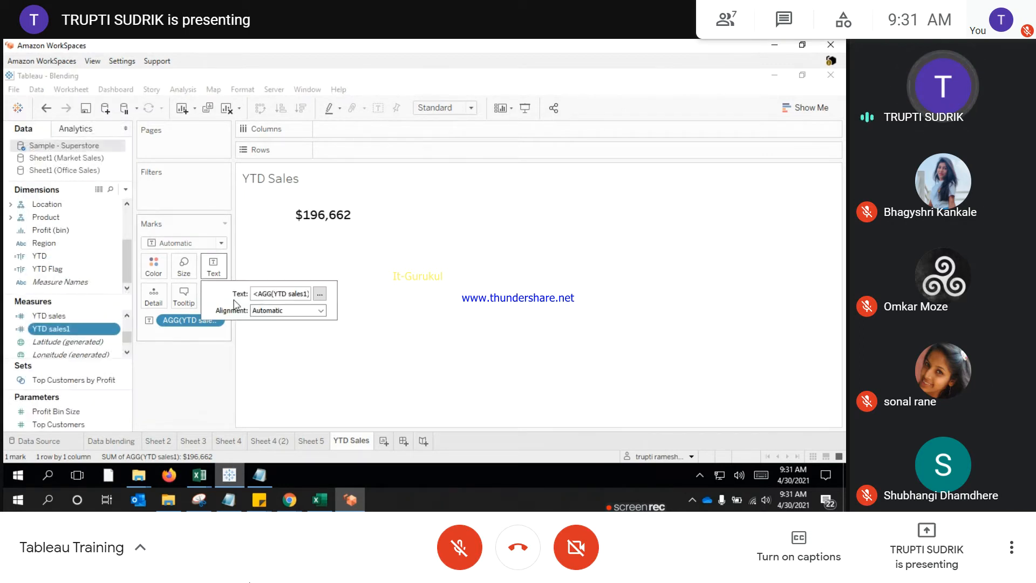
left_click(319, 293)
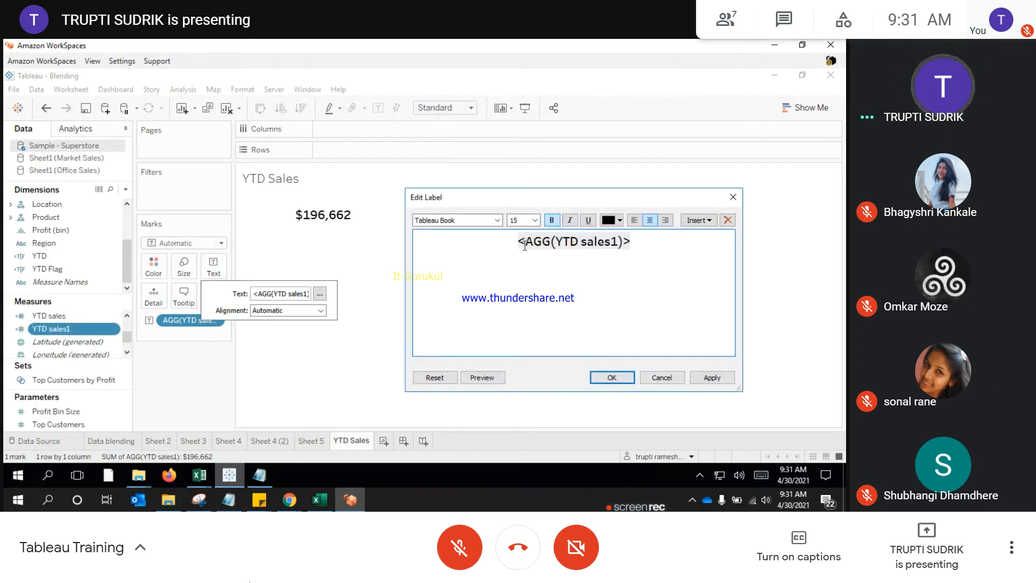
key("Return")
left_click(548, 242)
type("Y")
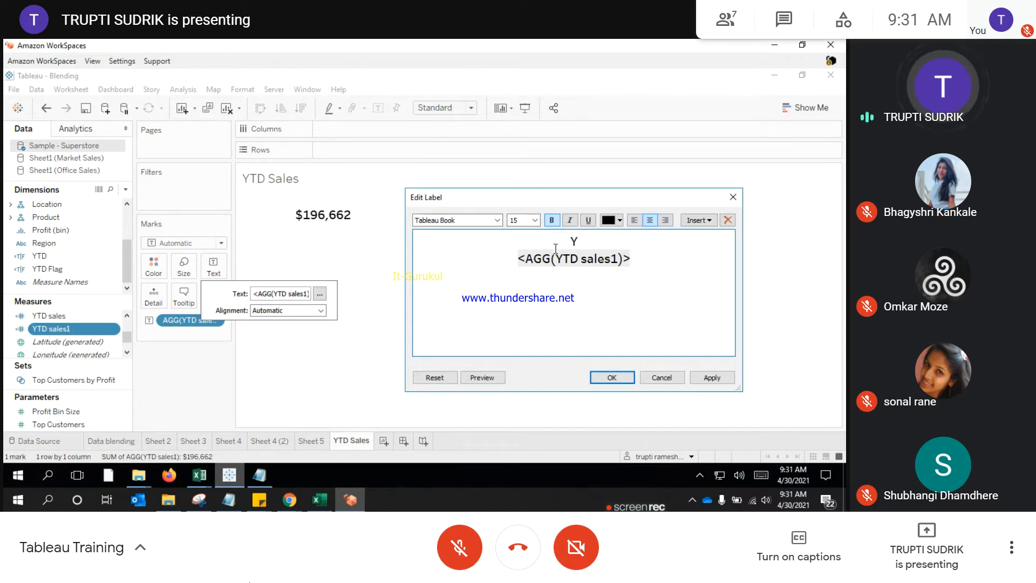
type("TD Sale")
Step: Set the font size of the label's YTD Sale line to 20 and accept the label changes
triple_click(578, 236)
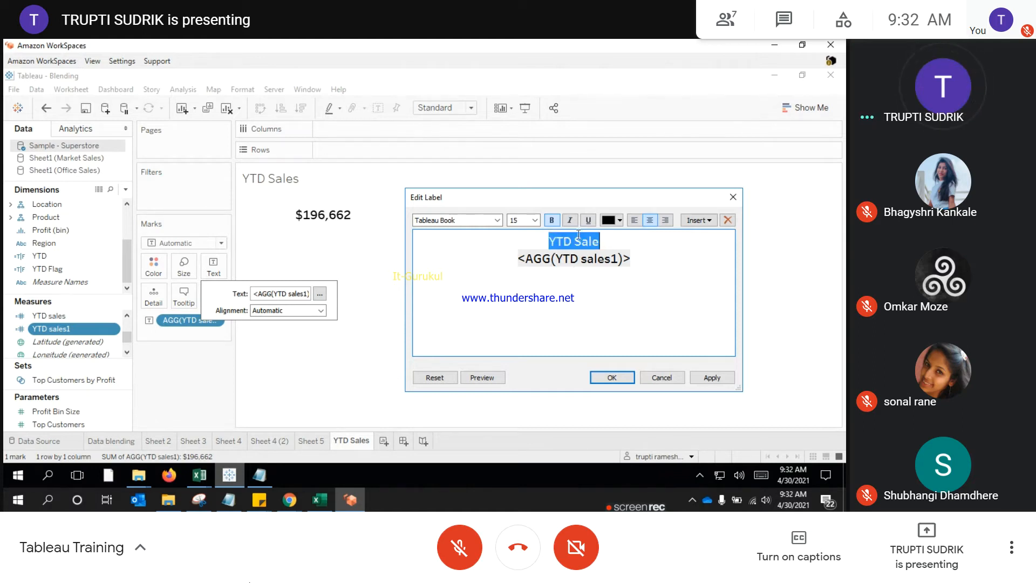
left_click(534, 220)
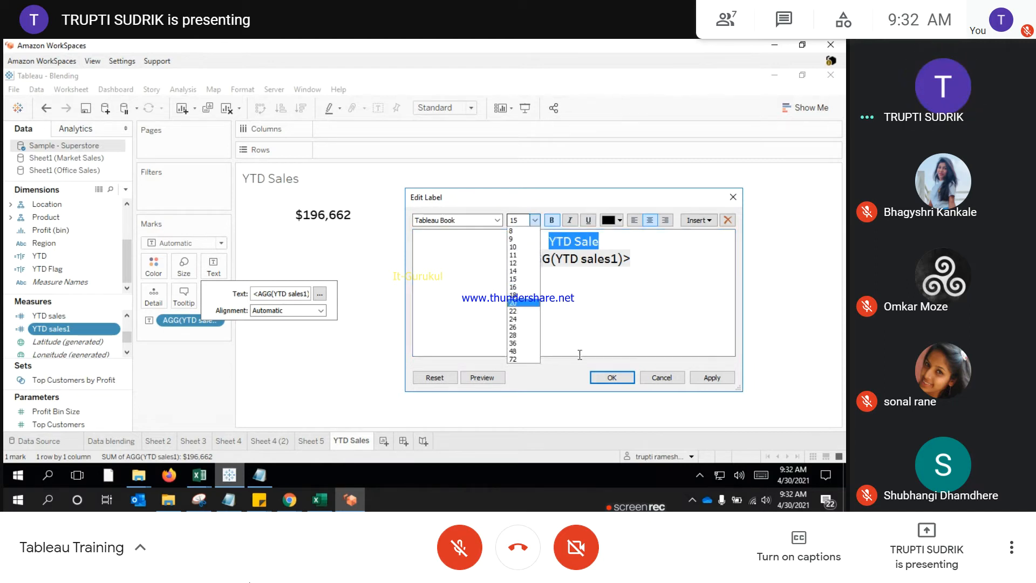
left_click(515, 295)
left_click(637, 293)
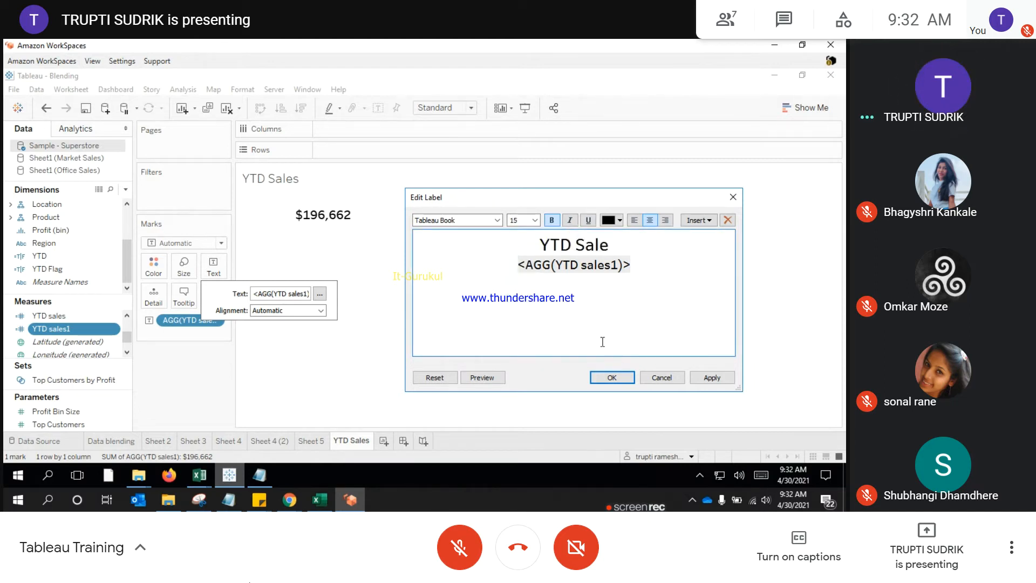
left_click(610, 377)
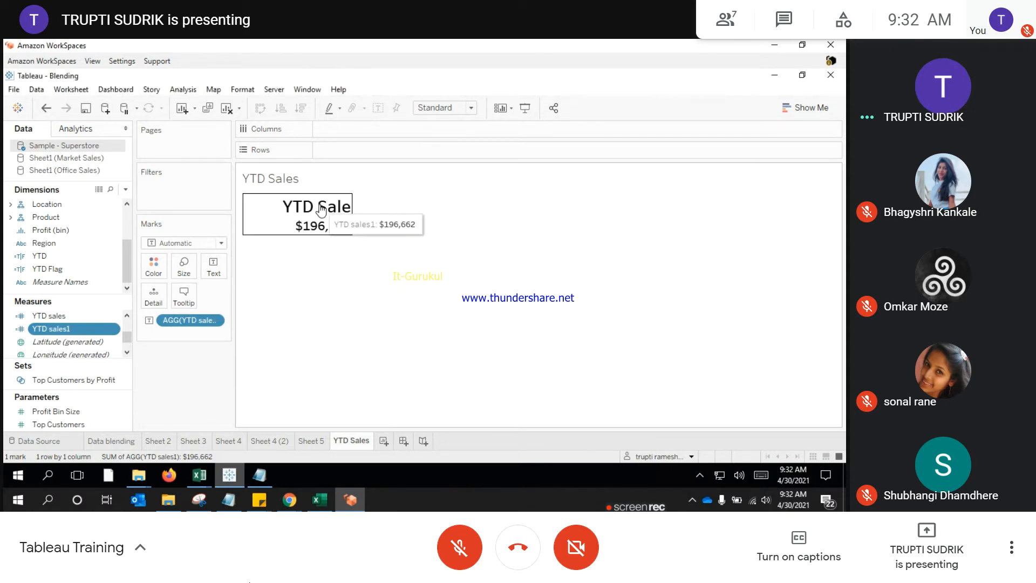
Step: Align the mark's label text to the center horizontally and to the middle vertically
left_click(213, 266)
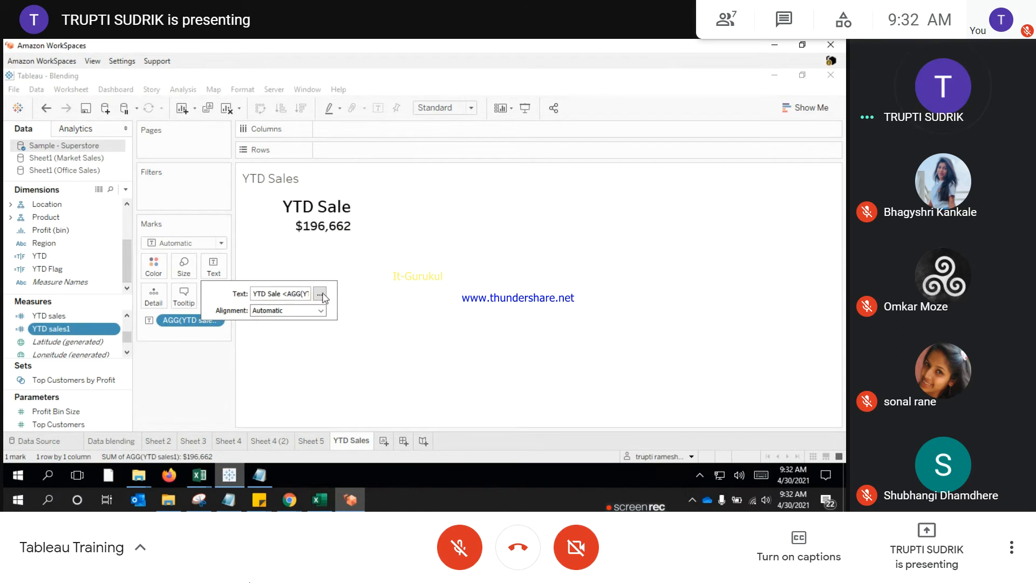
left_click(320, 294)
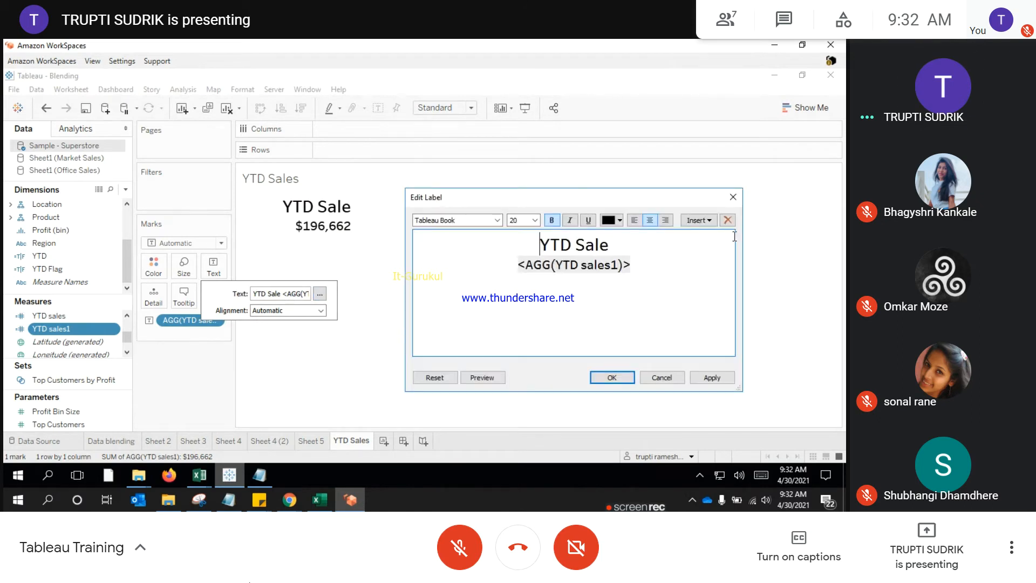
left_click_drag(539, 245, 642, 273)
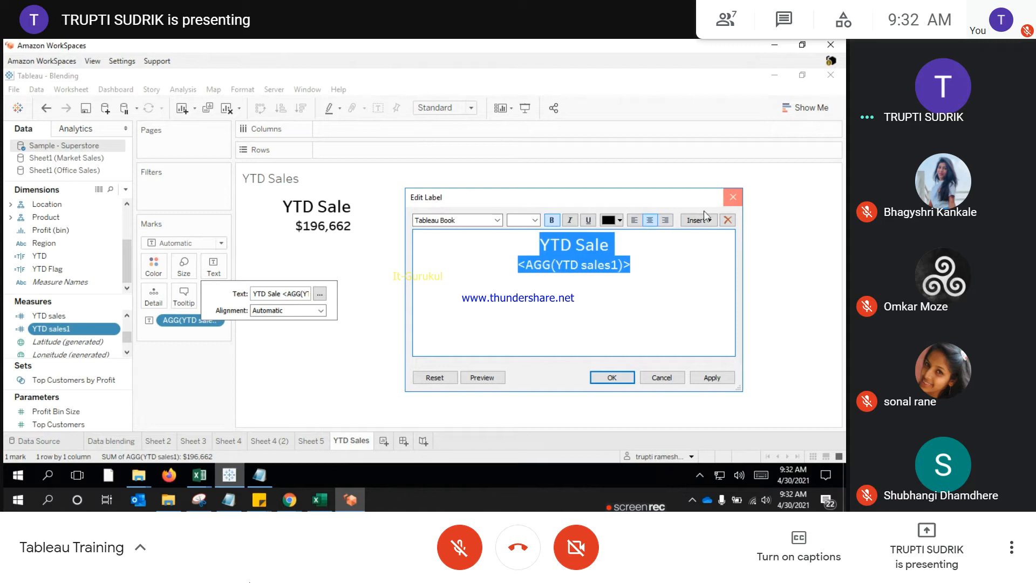
key("Escape")
left_click(321, 311)
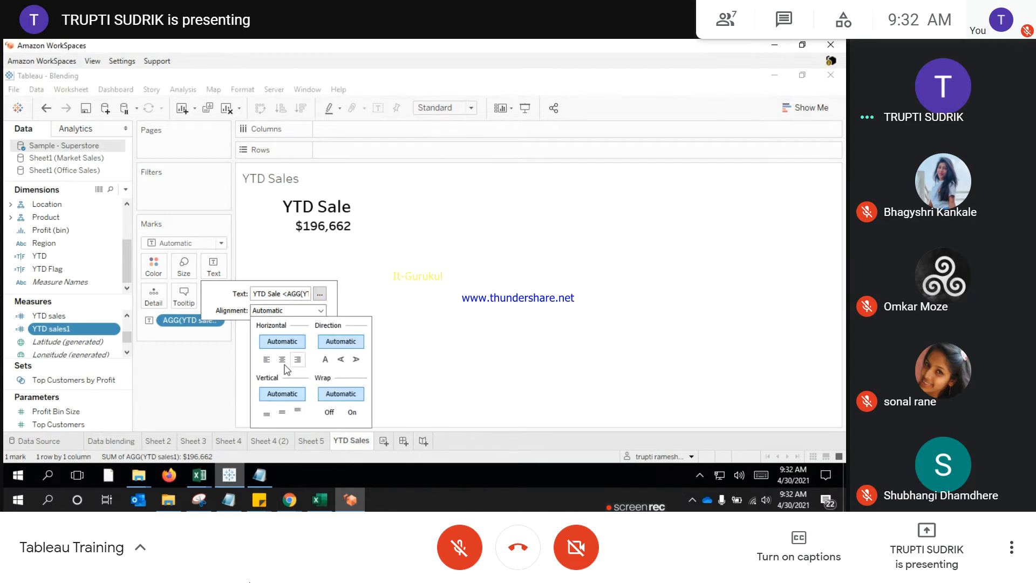
left_click(282, 359)
left_click(318, 311)
left_click(282, 414)
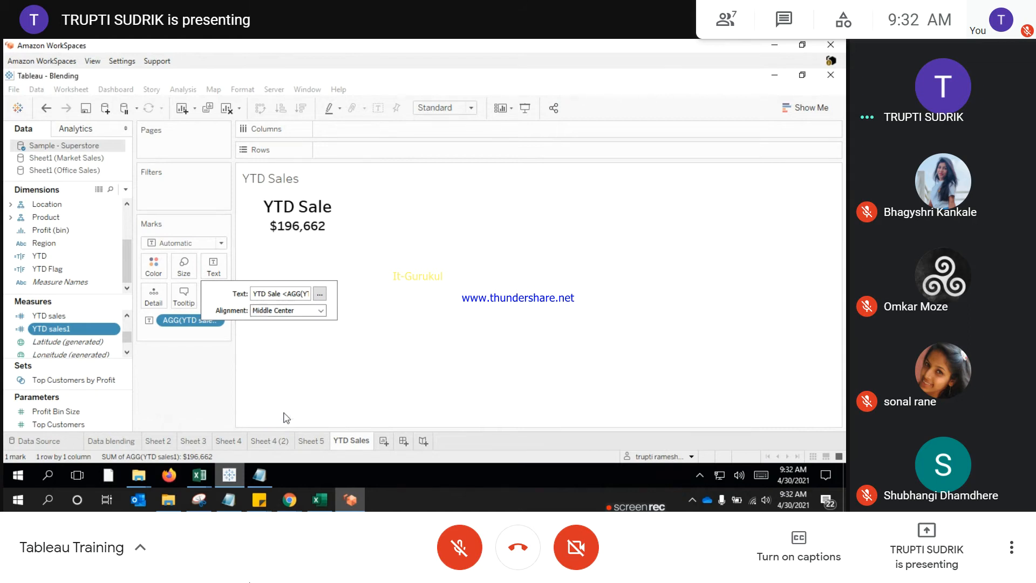
left_click(432, 345)
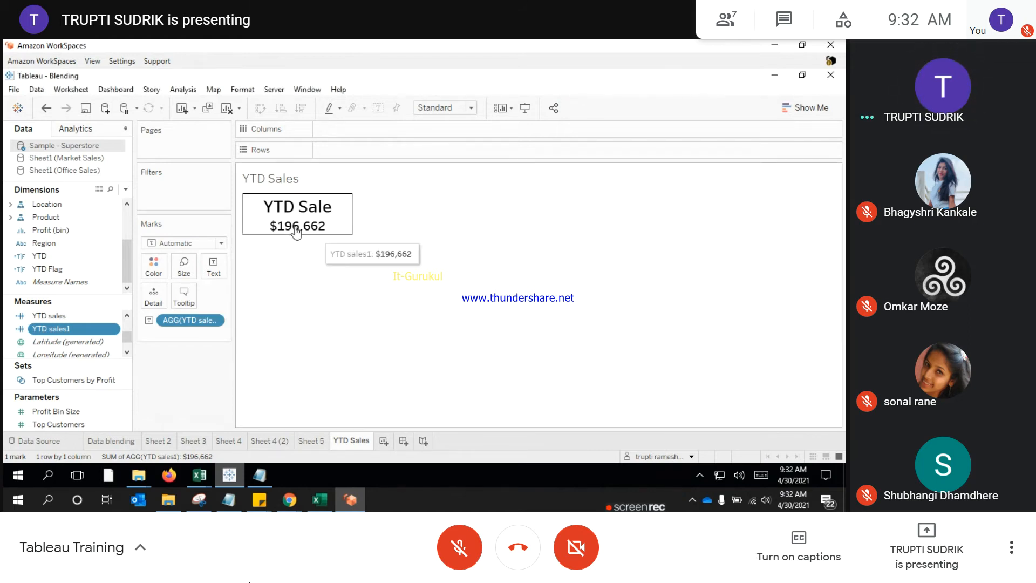
Step: Hide the title of the YTD Sales sheet
right_click(247, 178)
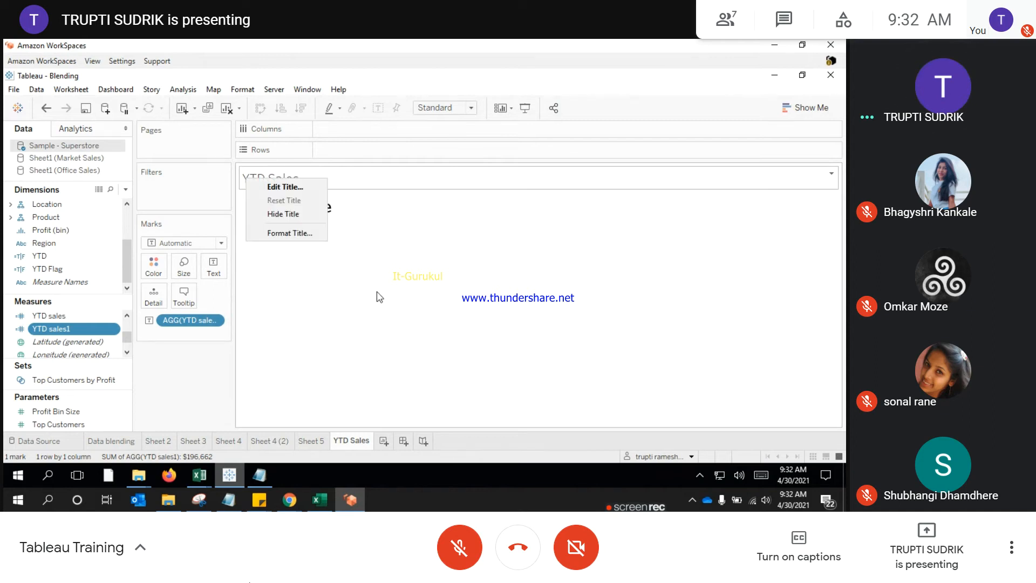
left_click(280, 213)
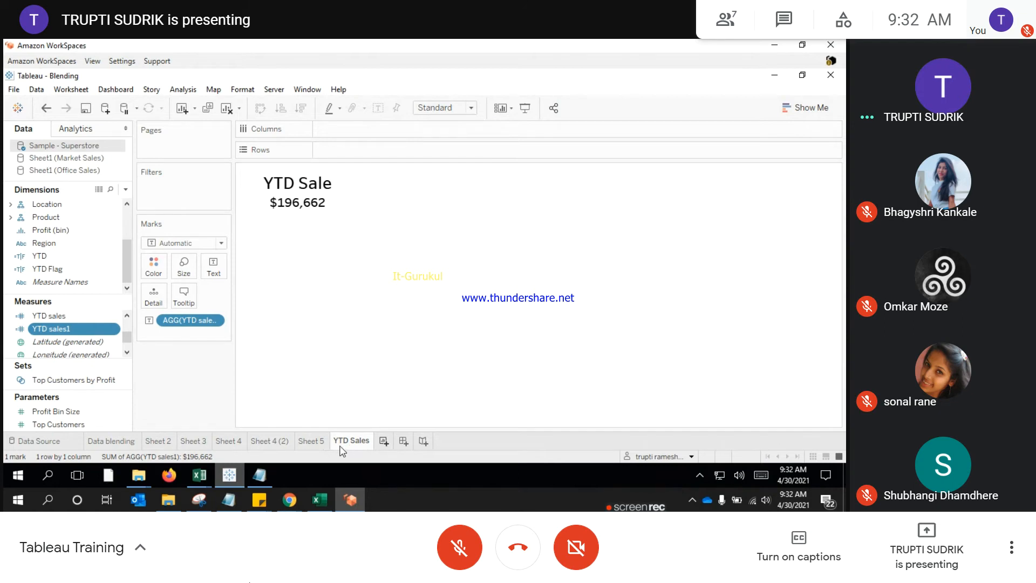
mouse_move(346, 444)
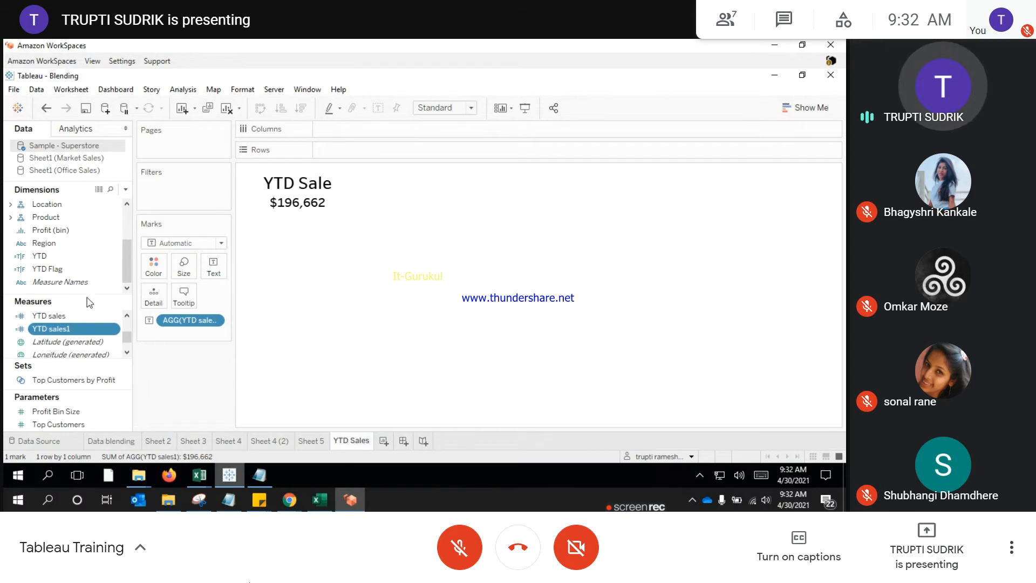
Step: Enlarge the Measures list and open the YTD sales1 calculation for editing
left_click_drag(86, 297, 95, 241)
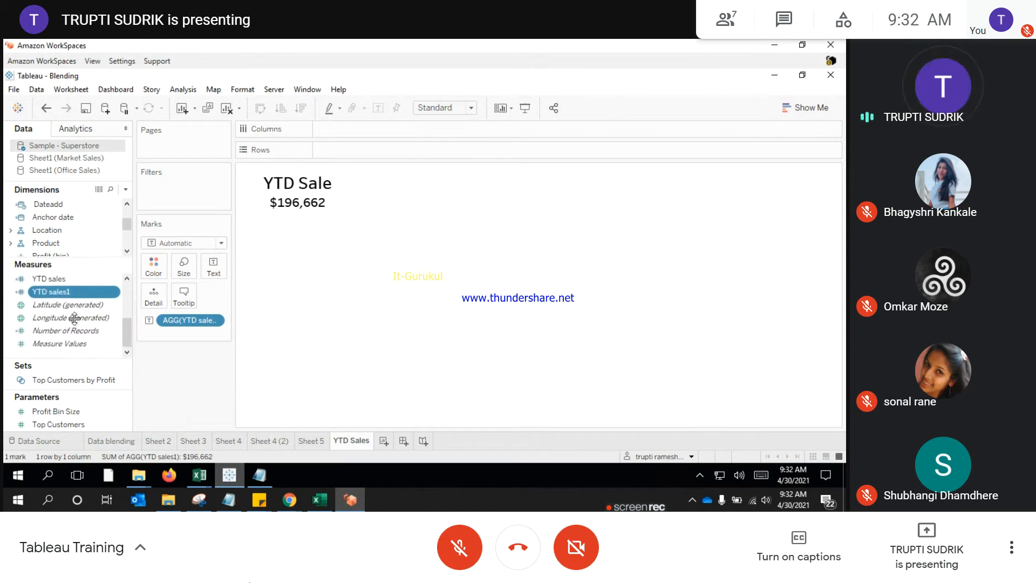
right_click(56, 295)
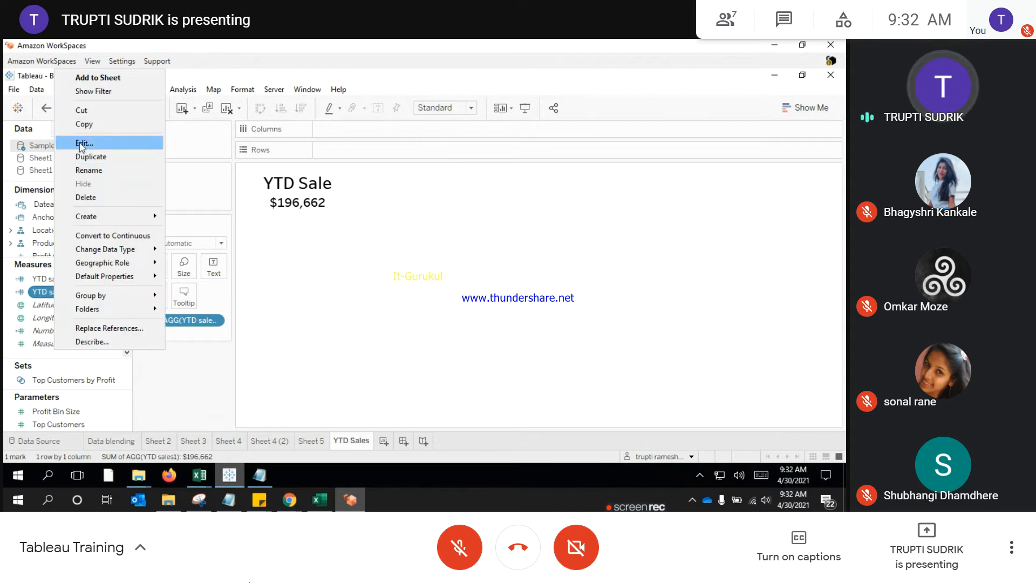
left_click(81, 146)
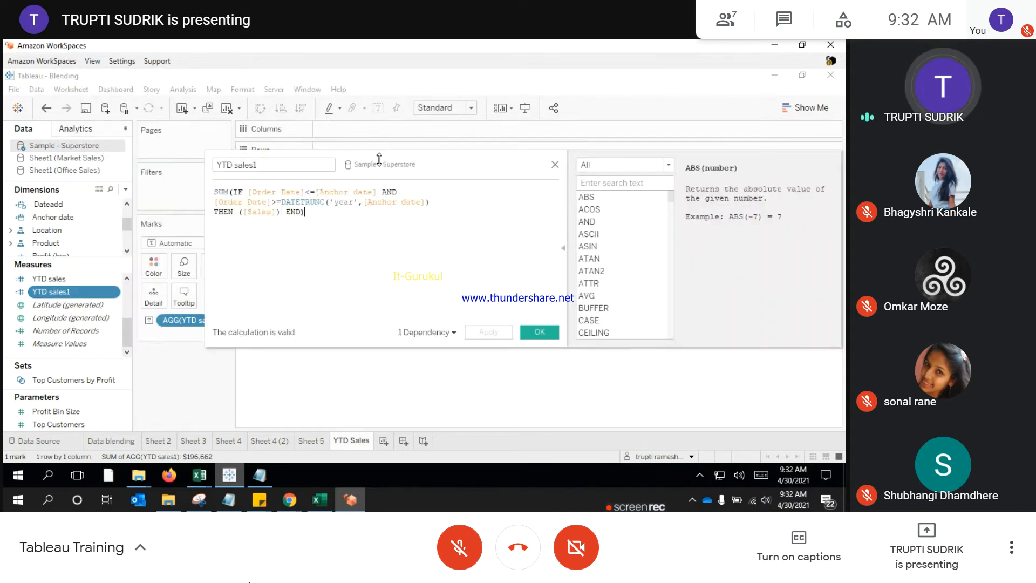
Step: Examine the YTD sales1 formula, especially the 'year' date part in DATETRUNC and the Order Date and Anchor date conditions
double_click(341, 202)
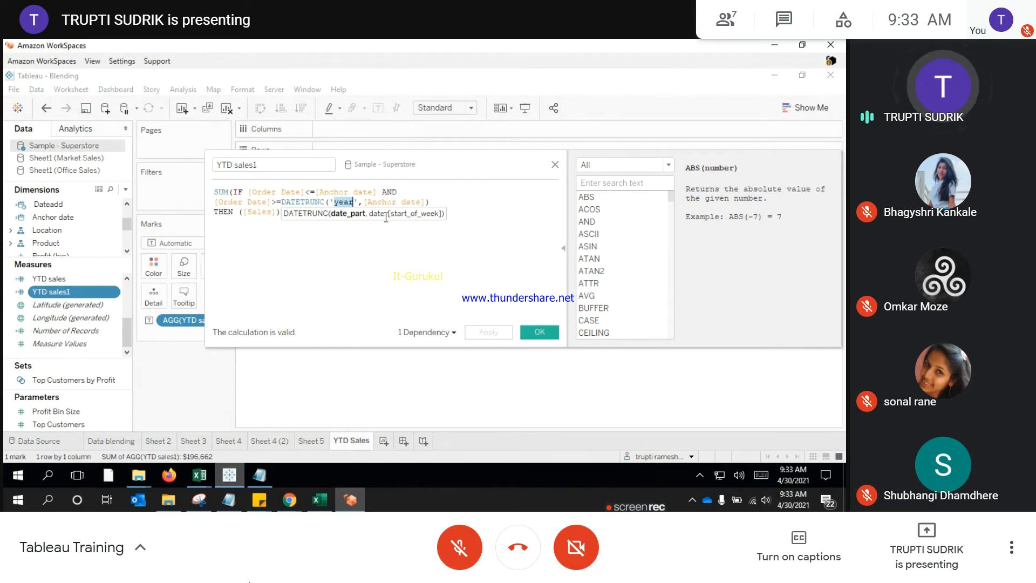
key("ctrl+a")
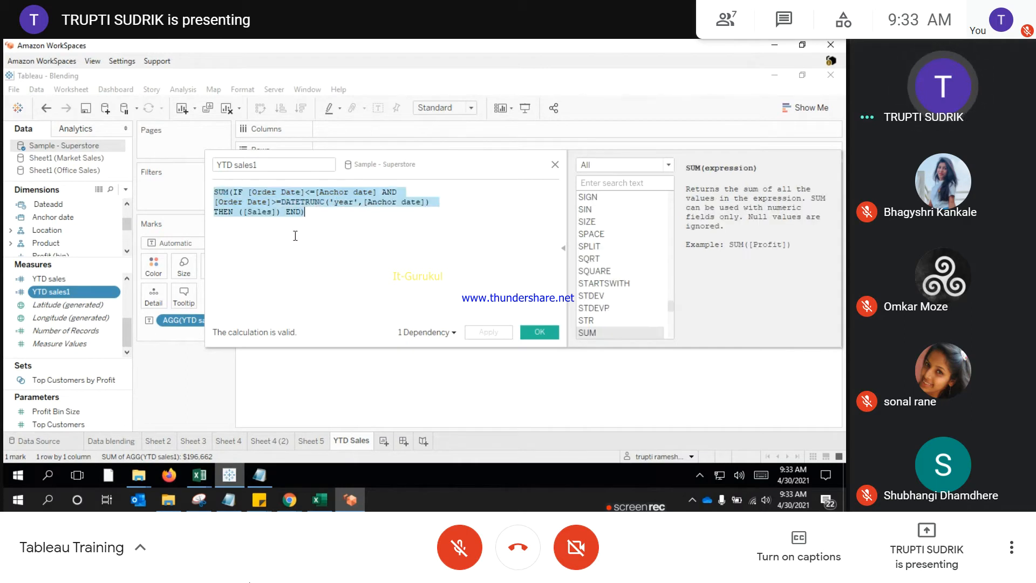
double_click(344, 203)
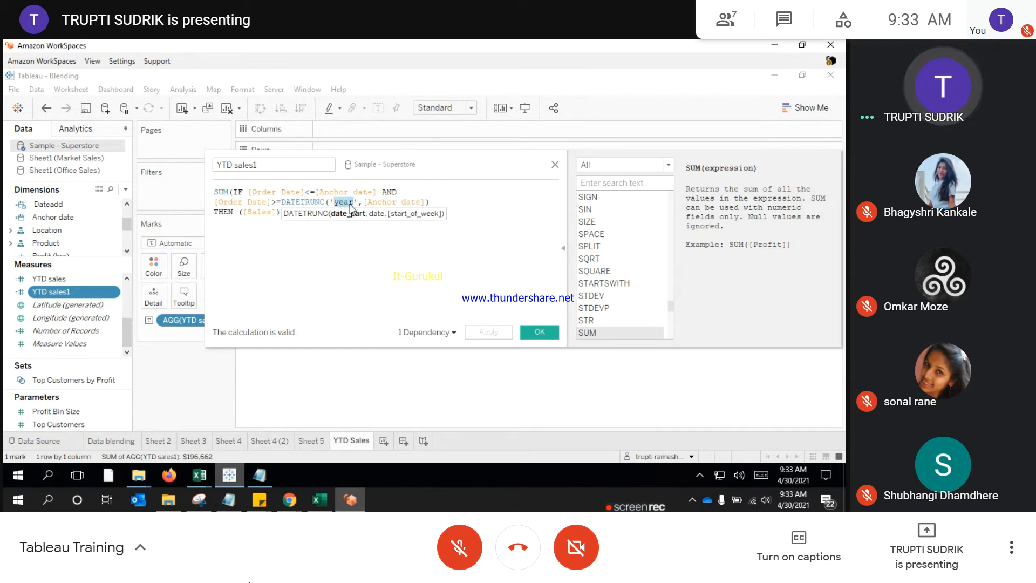
left_click(335, 200)
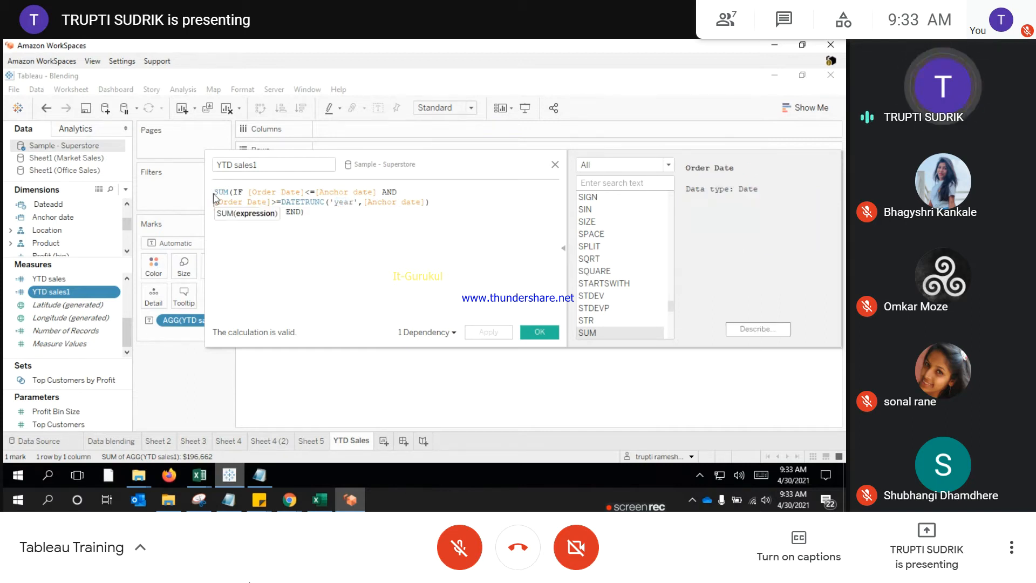
double_click(347, 200)
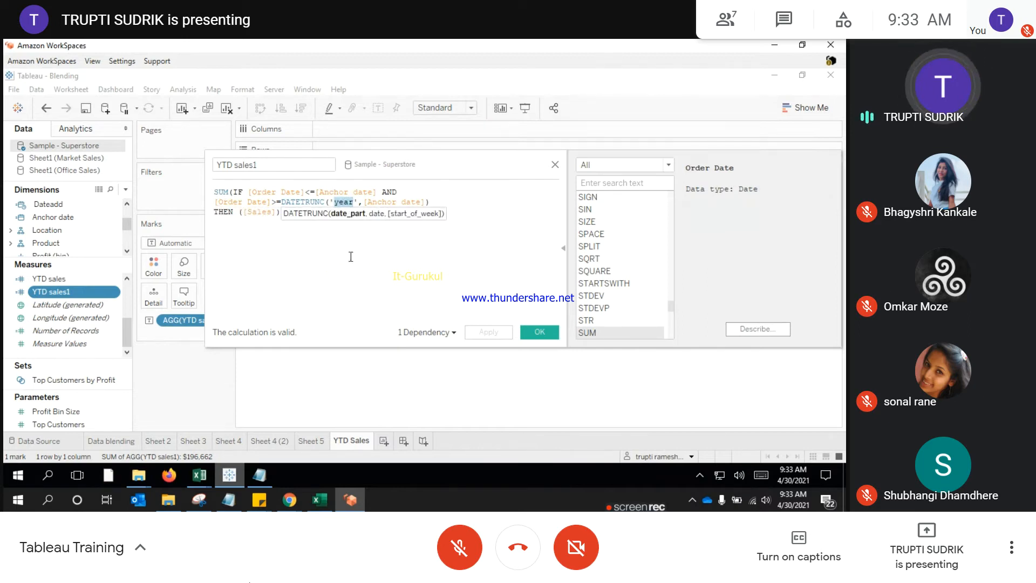
left_click_drag(216, 190, 347, 236)
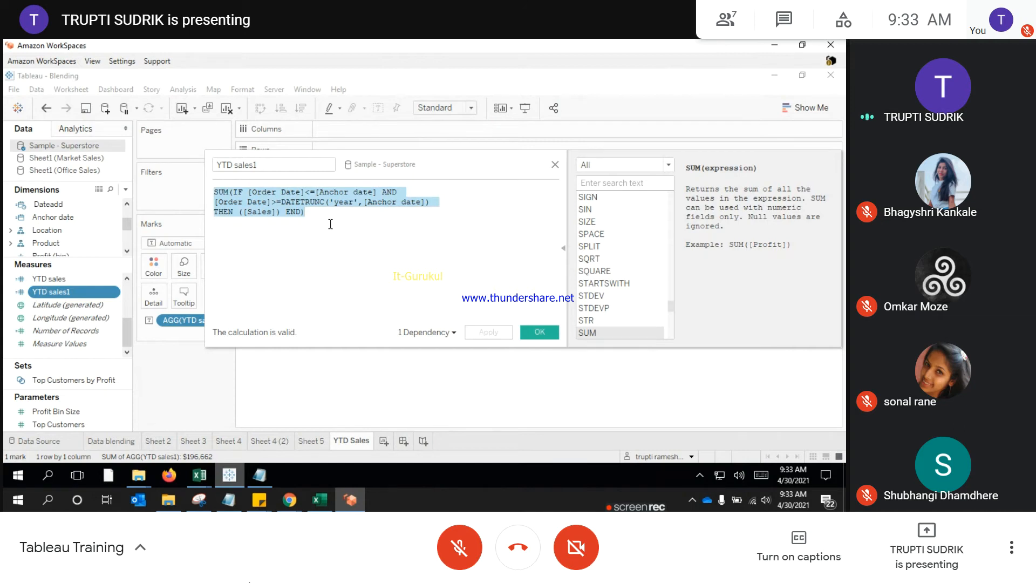
left_click(441, 204)
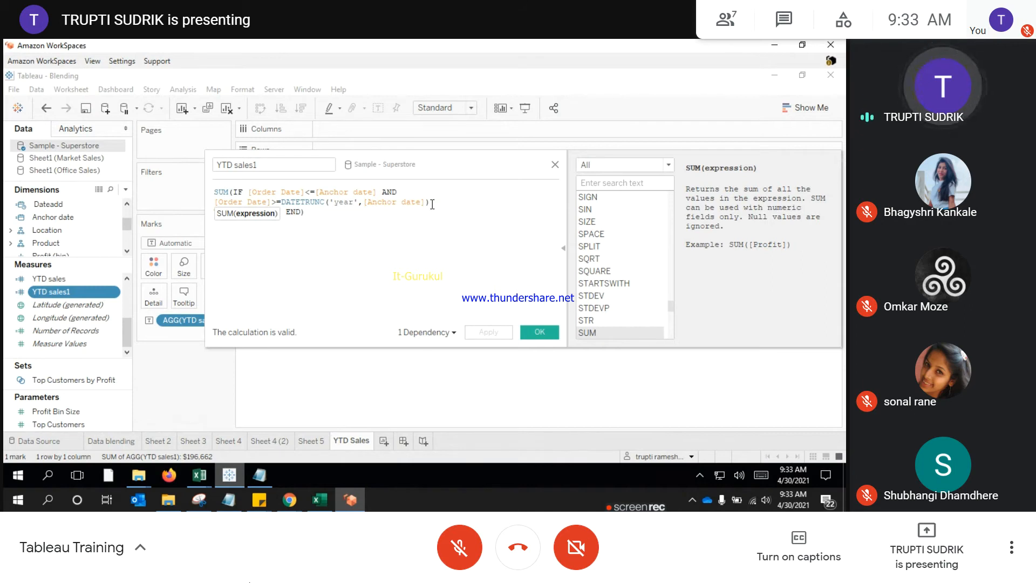
double_click(384, 201)
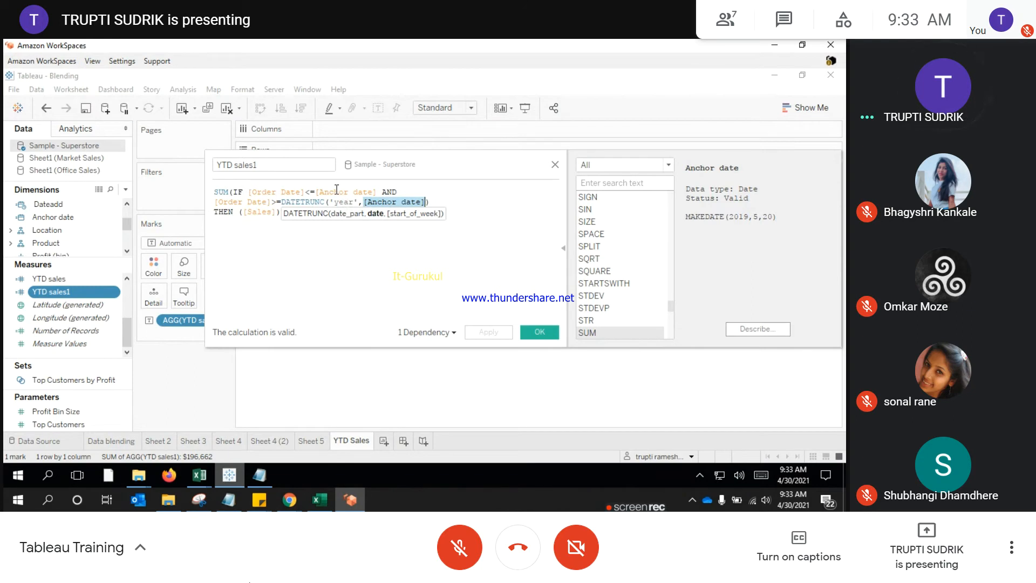
double_click(315, 192)
double_click(284, 194)
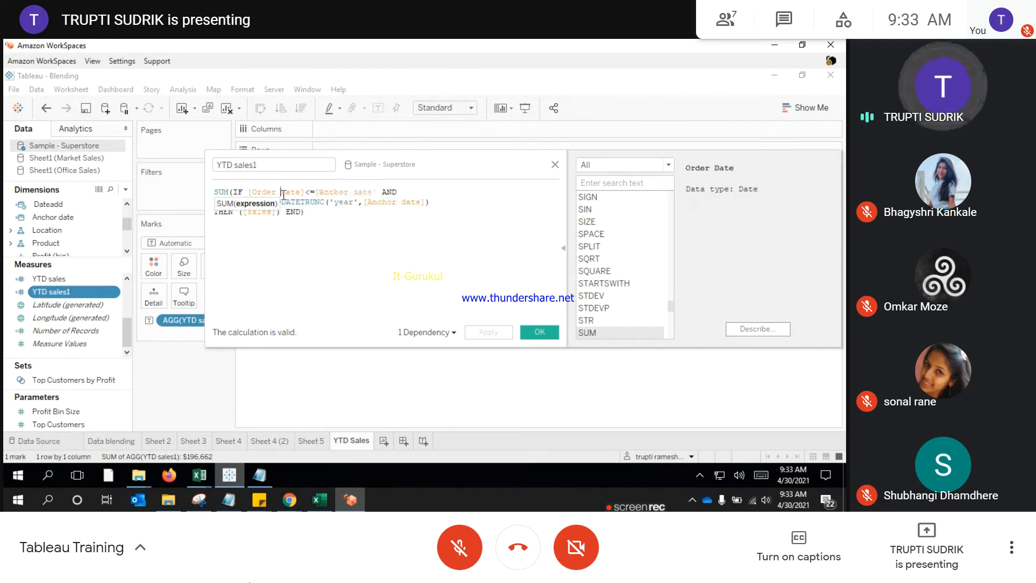
Step: Copy the entire YTD sales1 formula and close the calculation without changing it
left_click(466, 206)
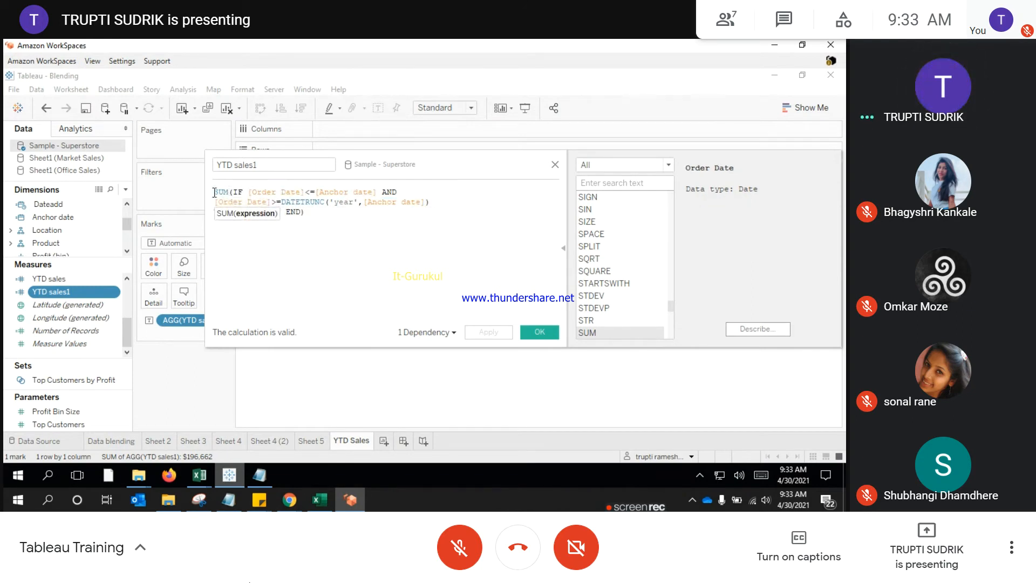
left_click_drag(214, 192, 351, 227)
key("ctrl+c")
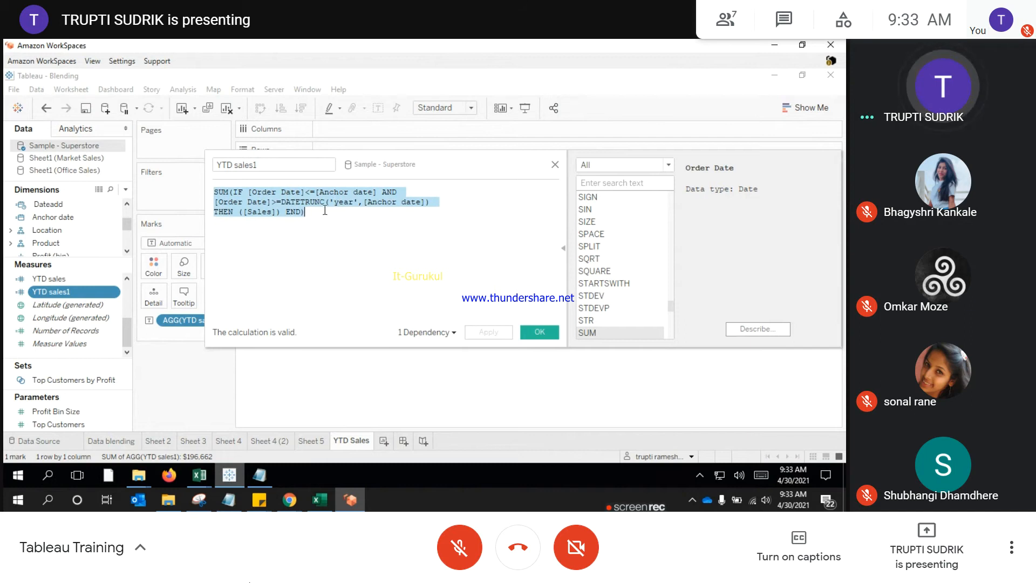
left_click(555, 165)
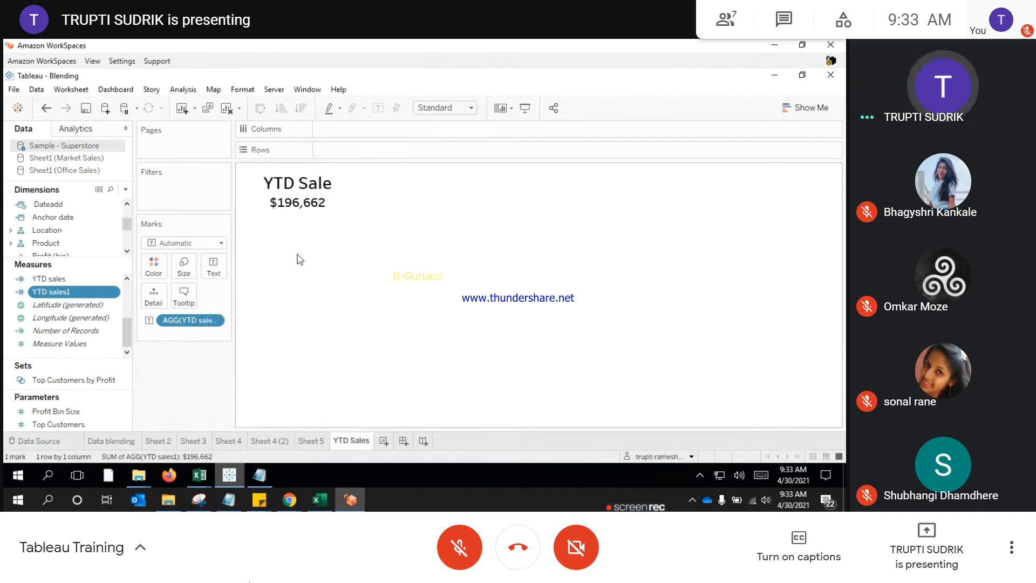
Step: Create a calculated field named MTD Sales in Sample - Superstore and paste the copied YTD sales1 formula into it
left_click(125, 190)
left_click(60, 202)
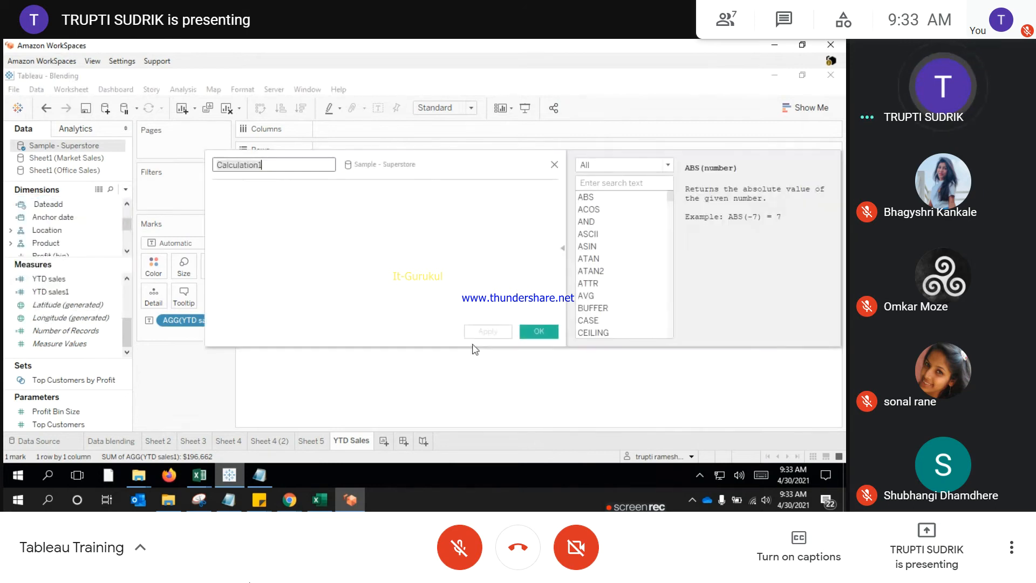
left_click(250, 206)
double_click(272, 164)
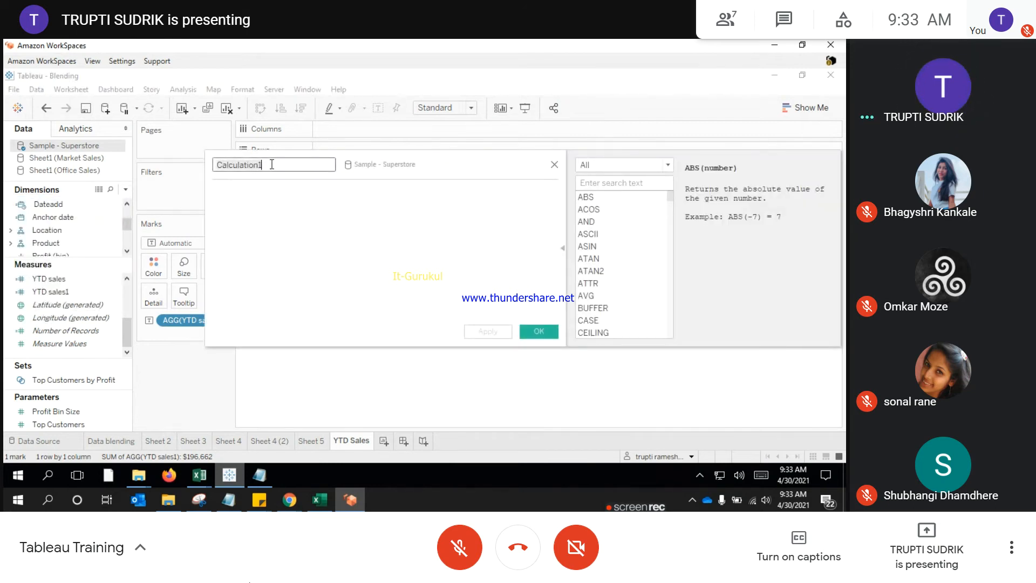
type("MTD")
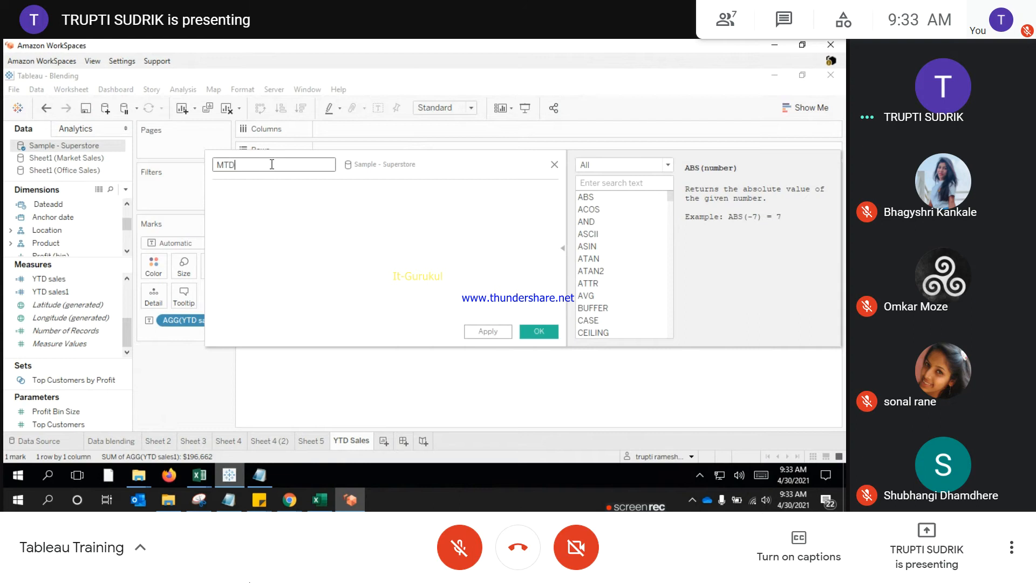
type(" Sales")
left_click(291, 214)
key("ctrl+v")
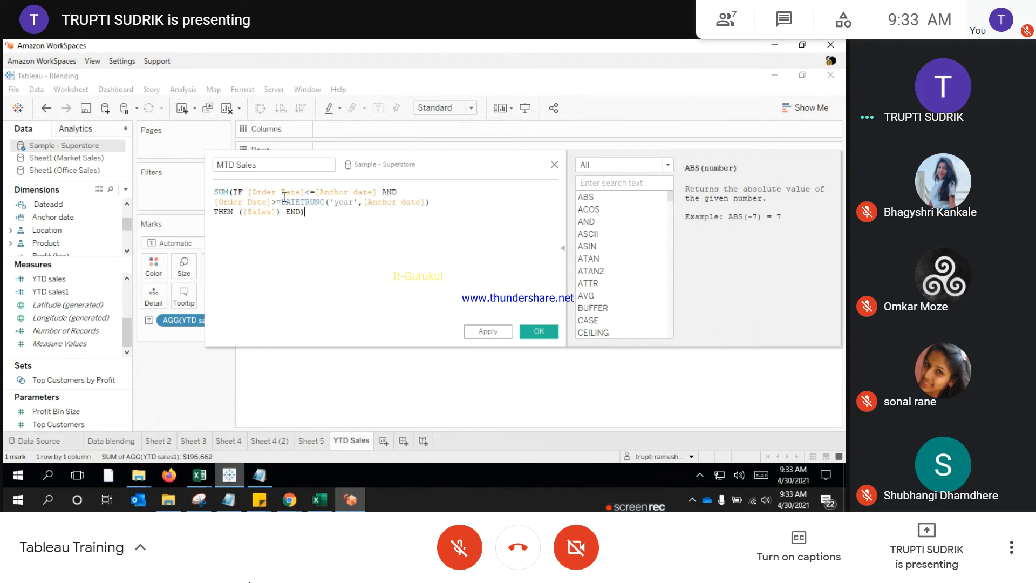
Step: Set the DATETRUNC date part in the MTD Sales formula to 'month' and save the calculation
double_click(342, 201)
type("Month")
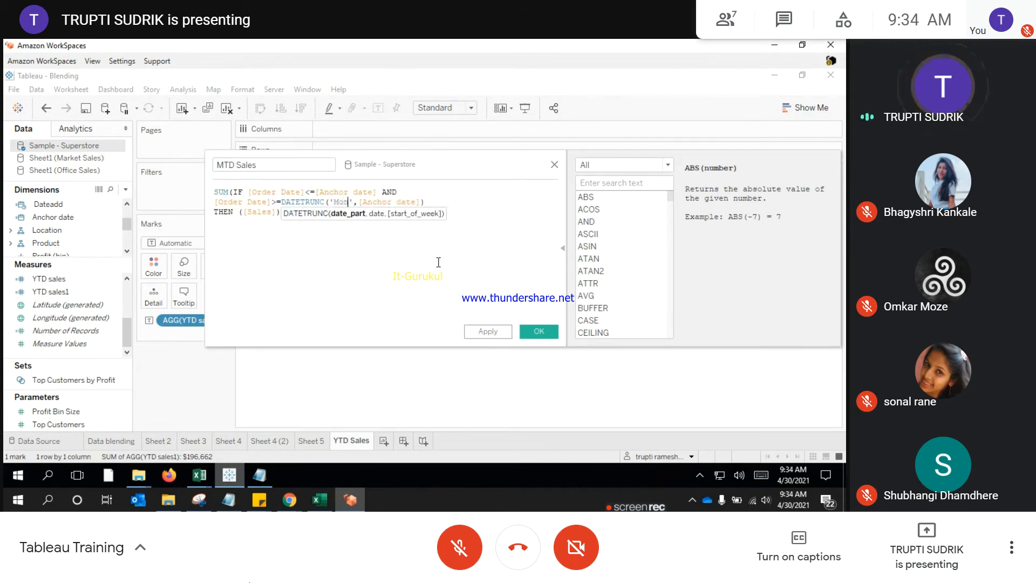
left_click(454, 201)
left_click(338, 202)
key("BackSpace")
type("month")
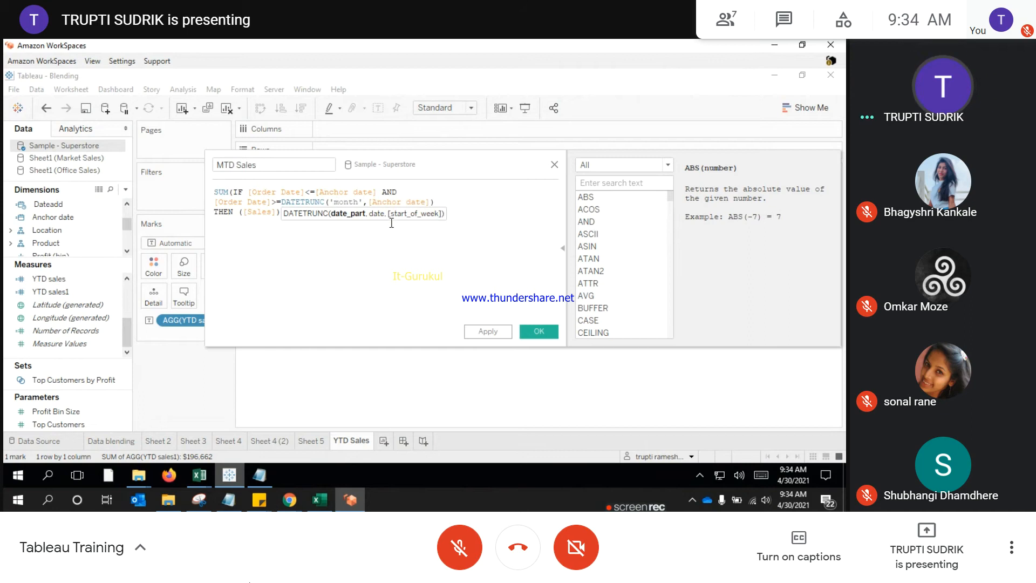
left_click(452, 205)
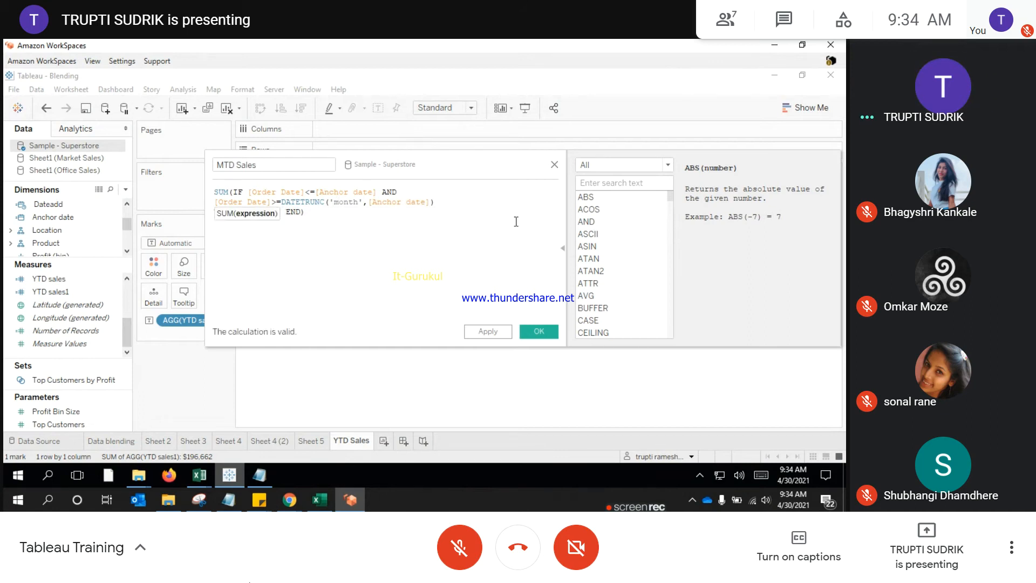
left_click_drag(429, 164, 468, 219)
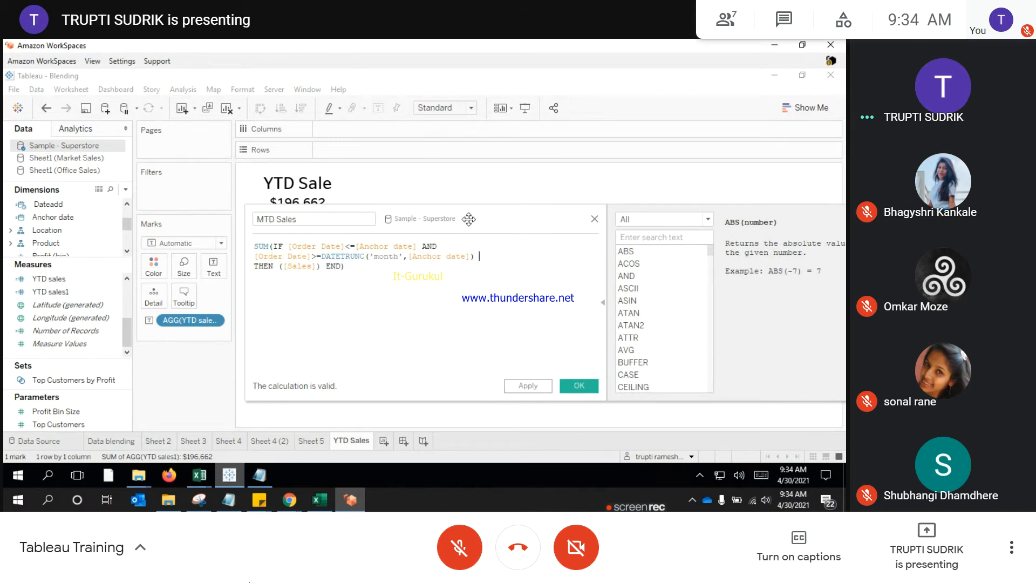
left_click(577, 385)
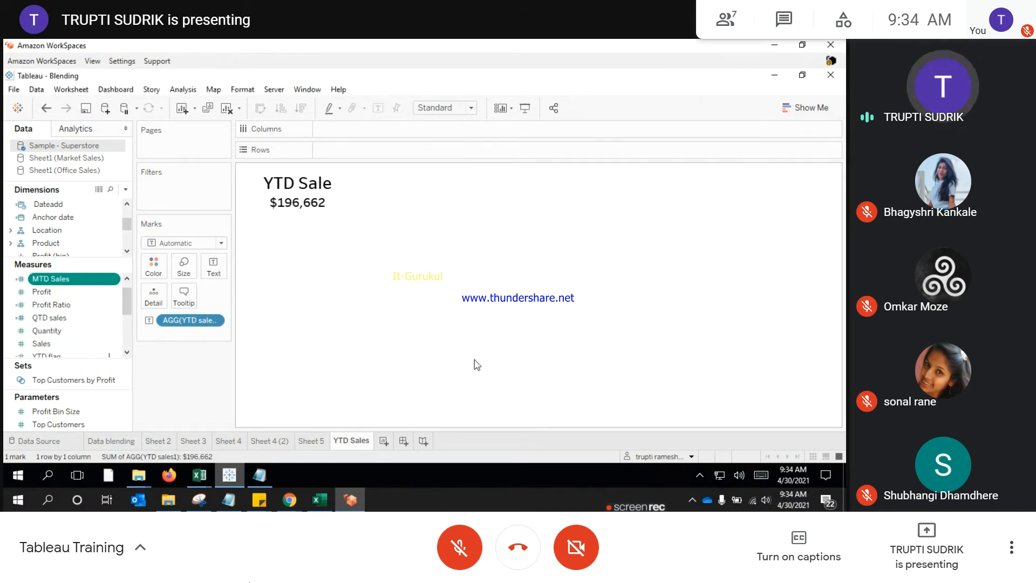
Step: Add a new worksheet named MTD Sales and show the MTD Sales measure on it as text
left_click(229, 441)
left_click(272, 440)
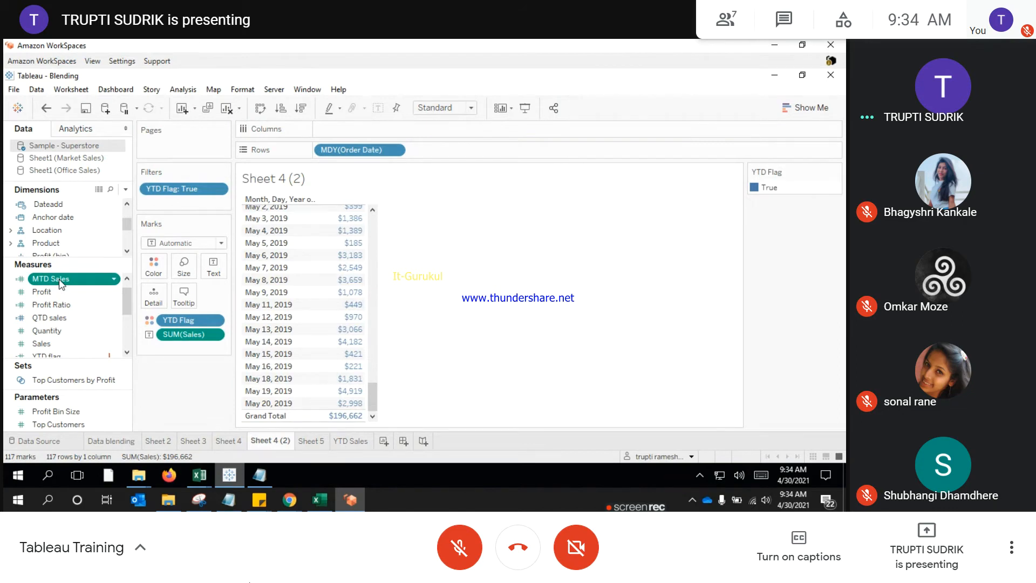
left_click(350, 440)
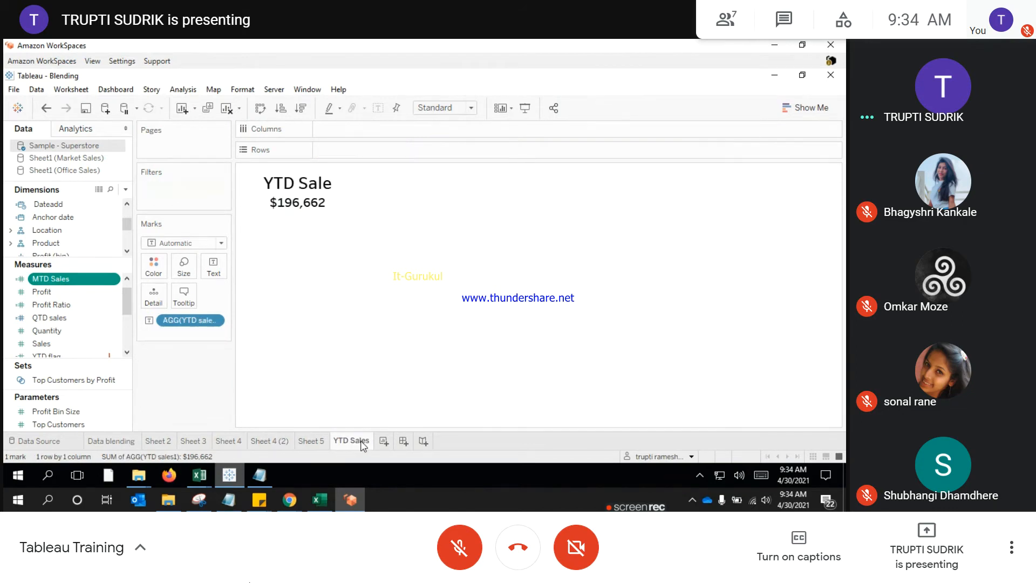
left_click(382, 441)
double_click(392, 438)
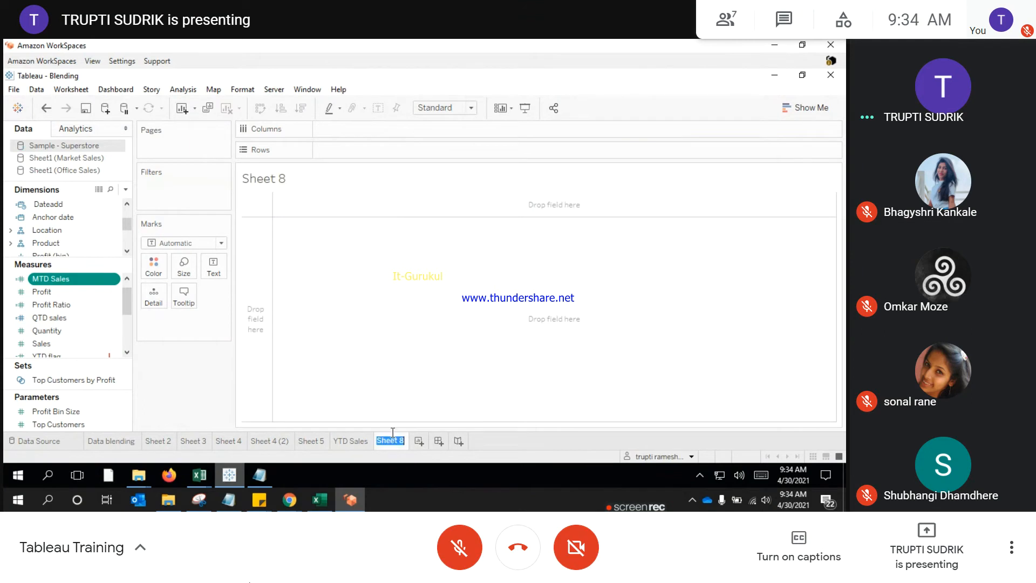
type("MTD Sales")
key("Return")
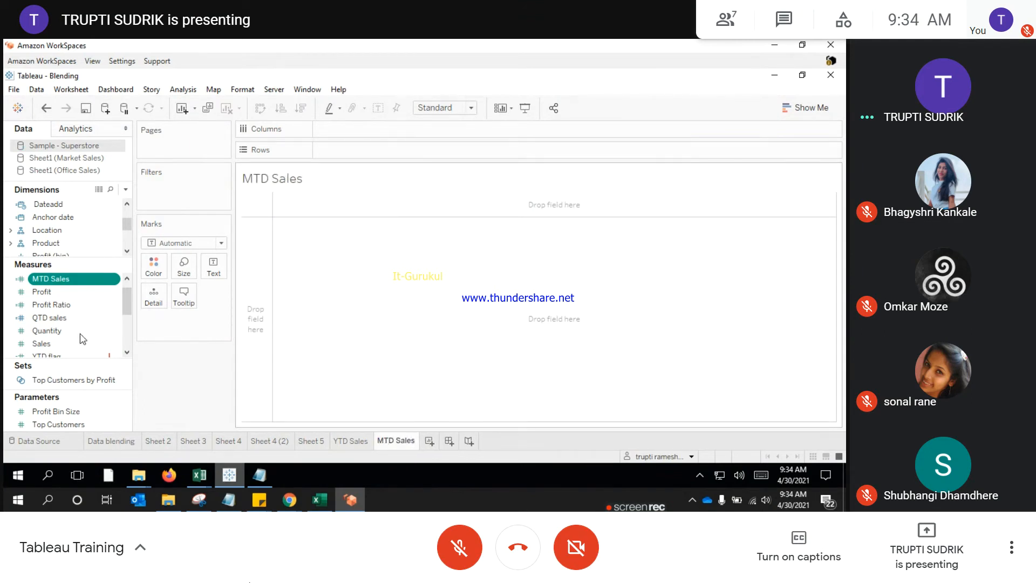
double_click(68, 285)
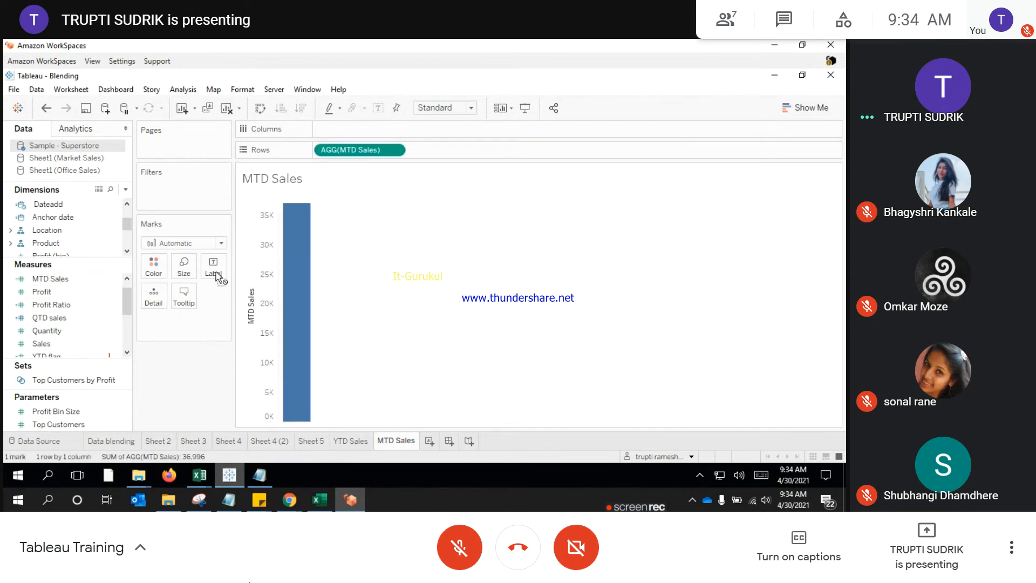
left_click_drag(372, 150, 215, 268)
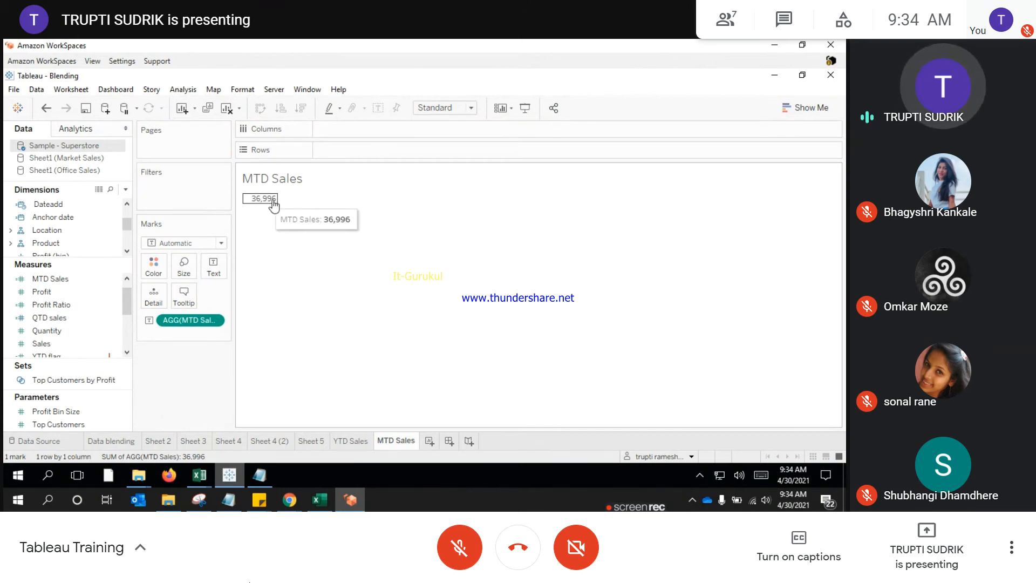
left_click(257, 438)
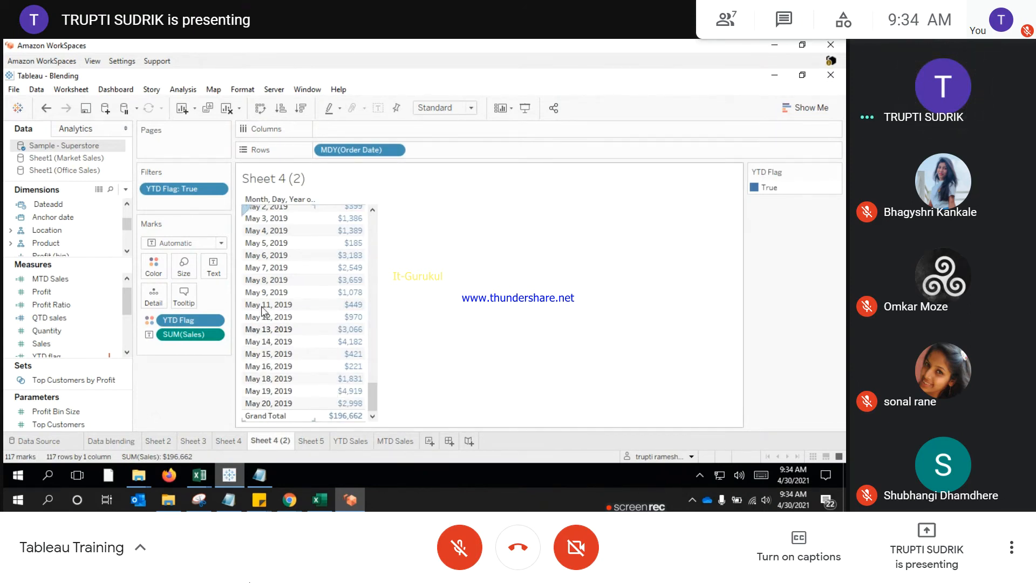
scroll(54, 230, "down", 3)
left_click(63, 231)
scroll(64, 230, "up", 3)
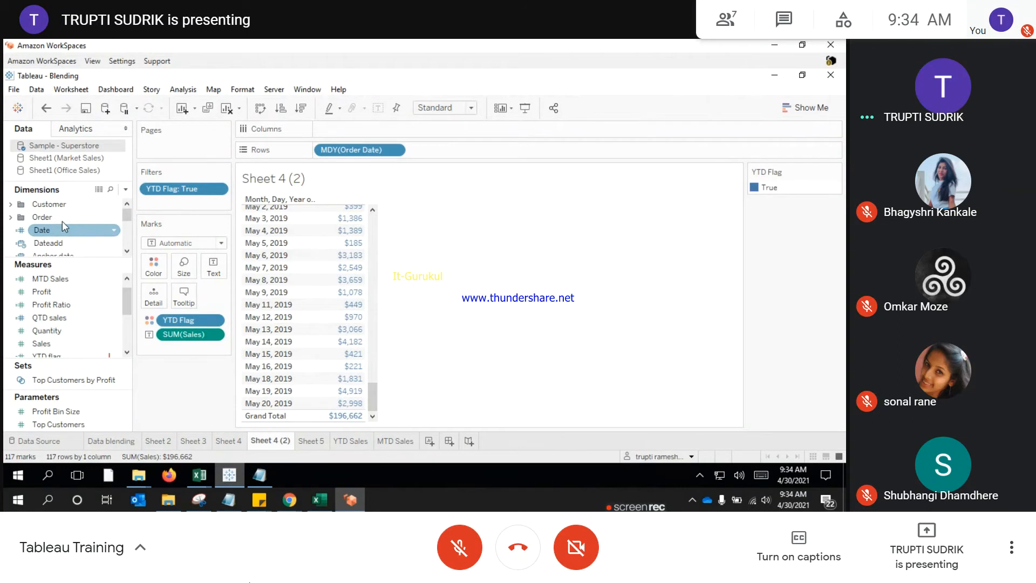
left_click_drag(63, 231, 181, 205)
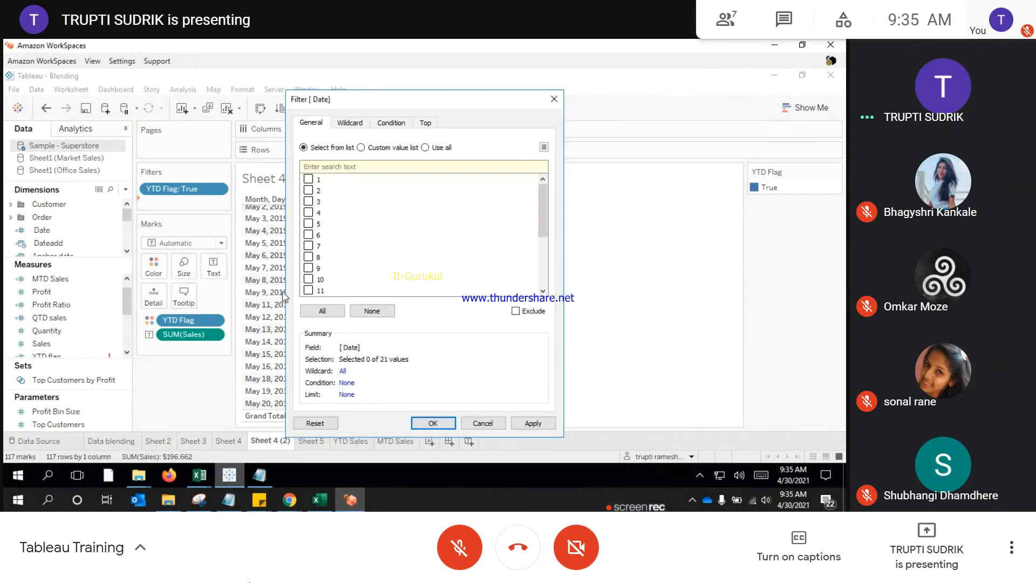
left_click(309, 180)
scroll(395, 230, "down", 4)
scroll(406, 262, "up", 4)
left_click(553, 98)
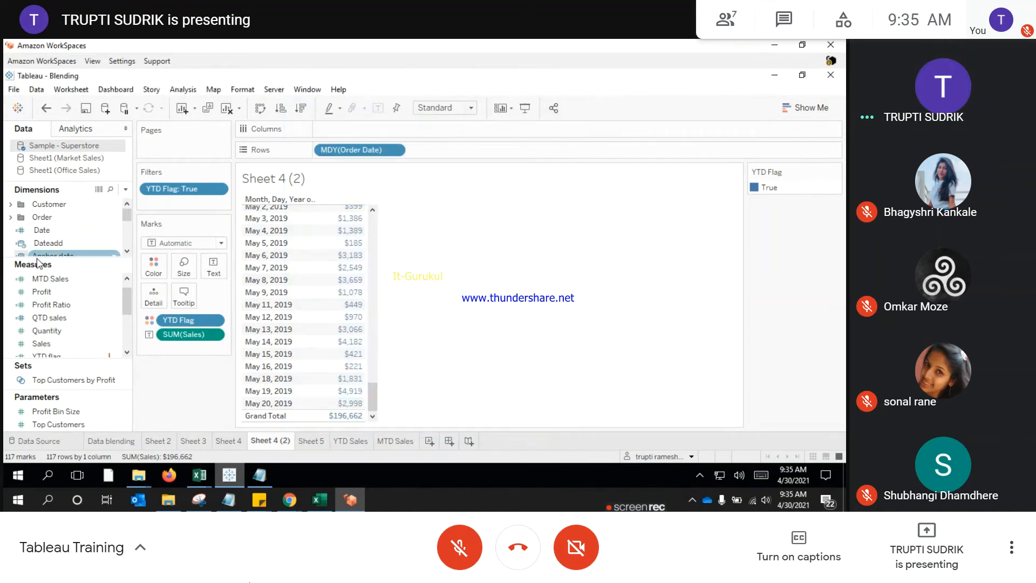
Step: Enlarge the Dimensions list and compare the May 1 to May 20, 2019 sales on Sheet 4 (2) with the MTD Sales sheet
left_click_drag(55, 256, 58, 291)
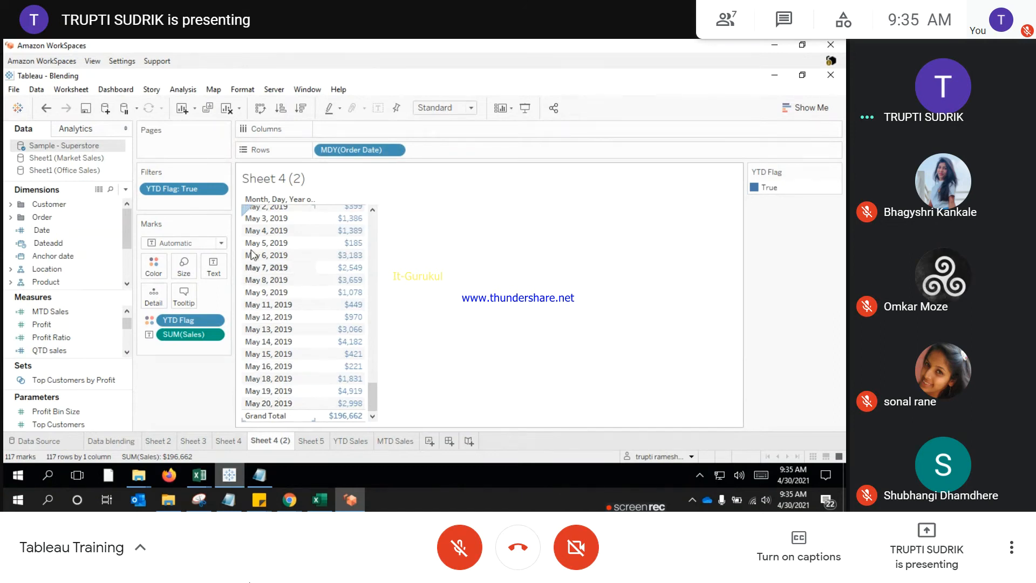
scroll(256, 225, "up", 1)
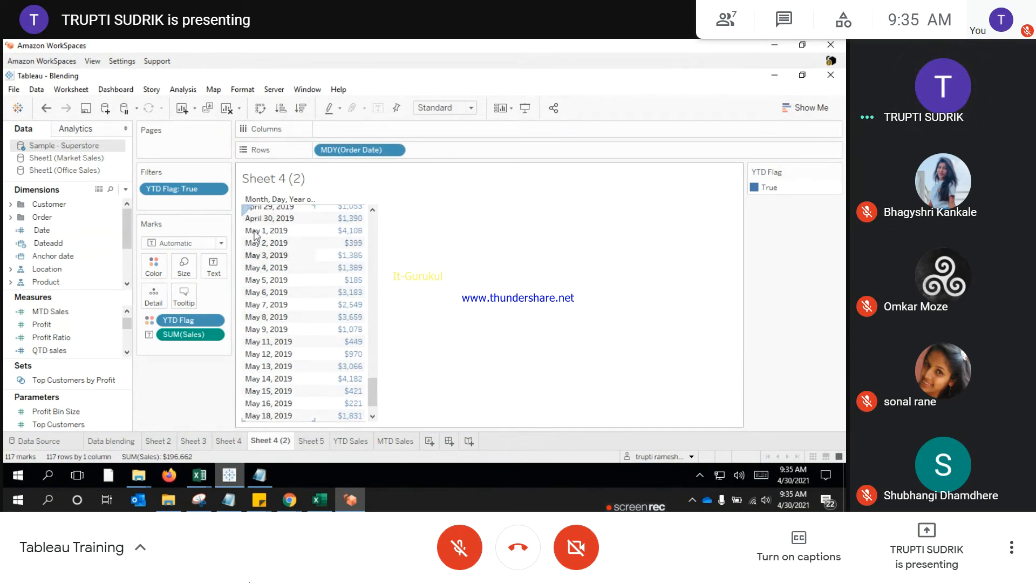
mouse_move(351, 233)
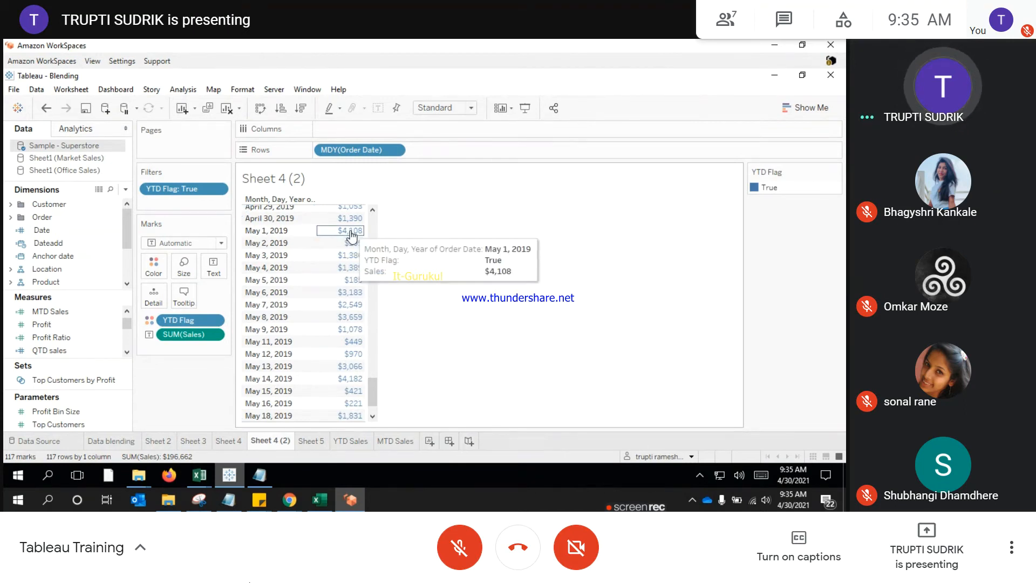
scroll(352, 405, "down", 1)
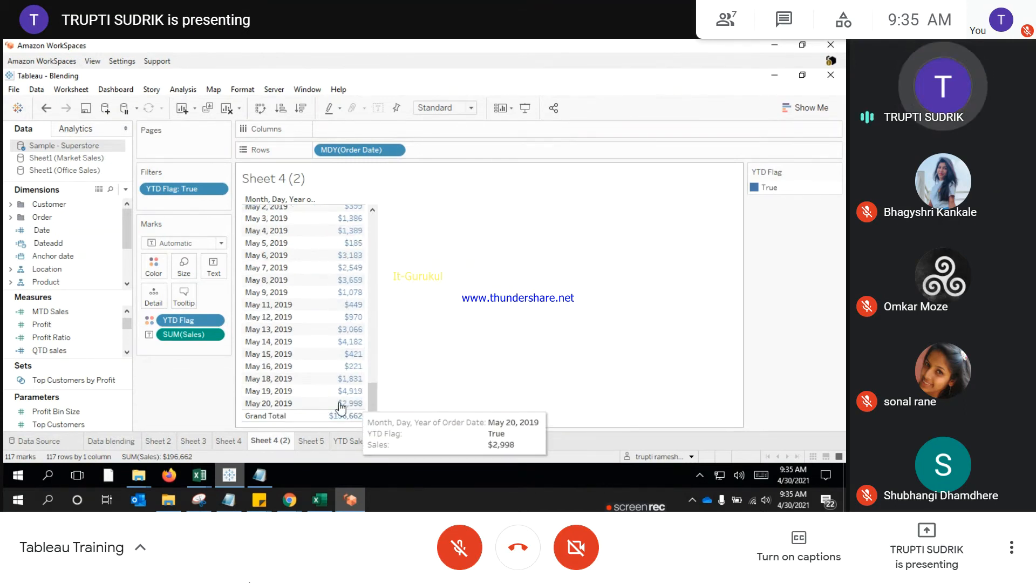
scroll(353, 410, "up", 5)
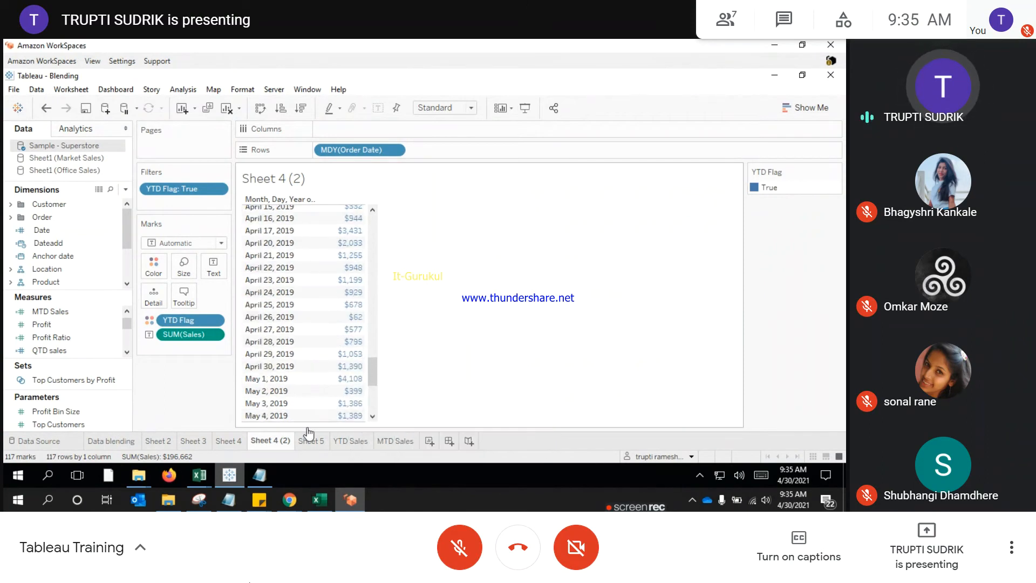
left_click(387, 443)
mouse_move(273, 210)
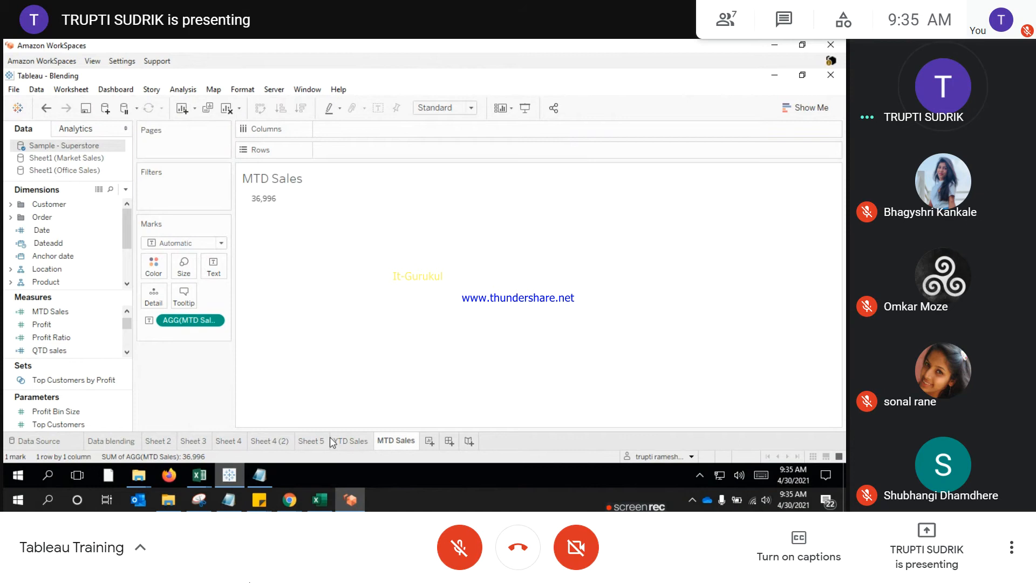
Step: Duplicate Sheet 4 (2) and remove the YTD Flag filter from the copy
left_click(270, 441)
right_click(270, 440)
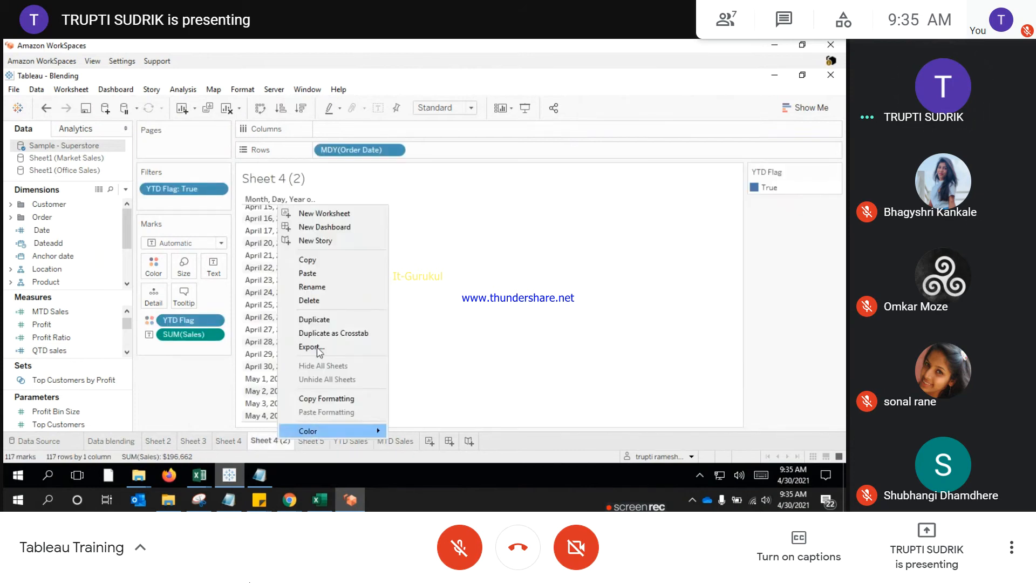
left_click(318, 319)
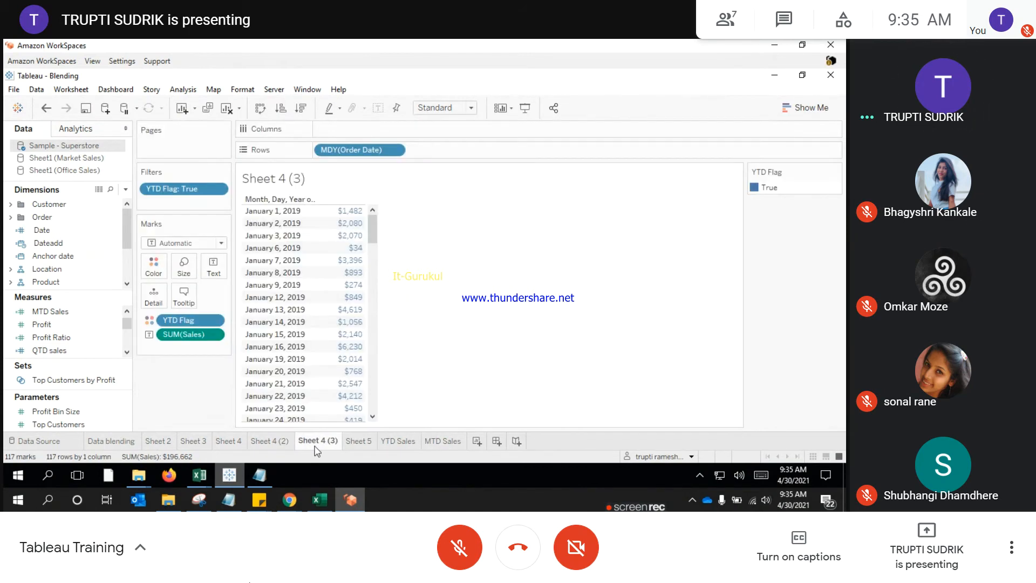
left_click_drag(179, 189, 94, 285)
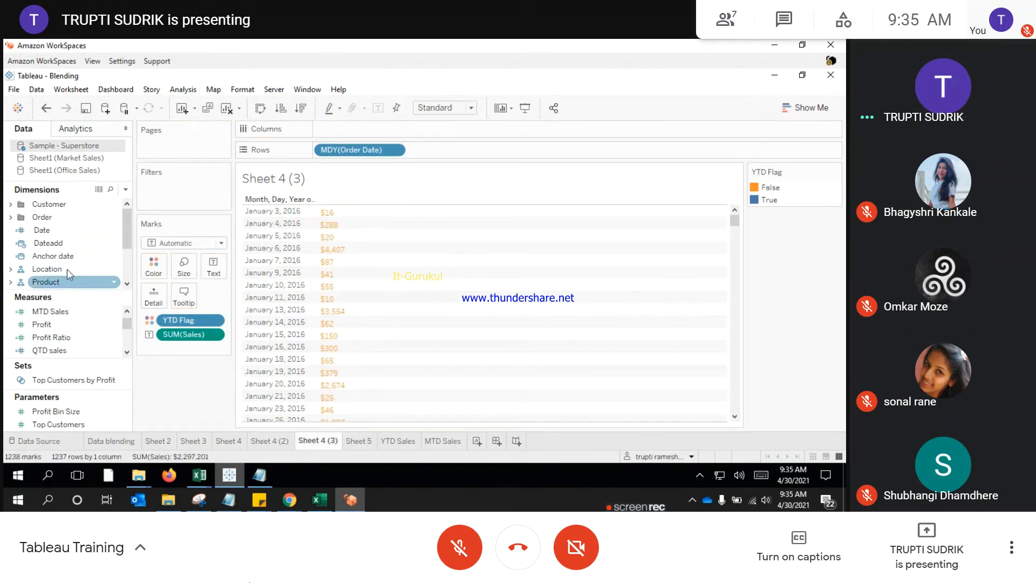
Step: Try to add the MTD Sales measure to the daily sales table on the duplicated sheet
left_click(63, 312)
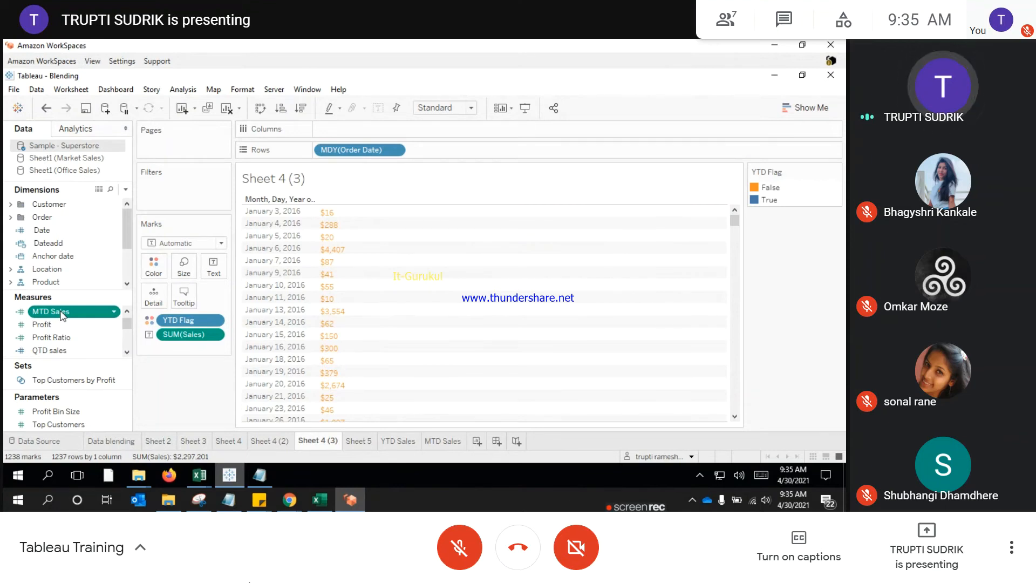
double_click(63, 311)
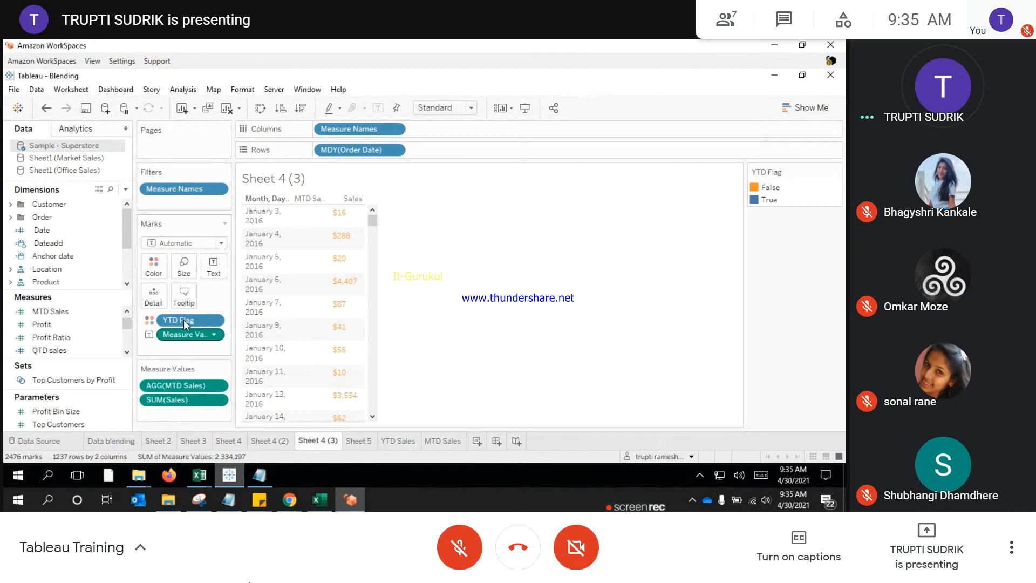
key("ctrl+z")
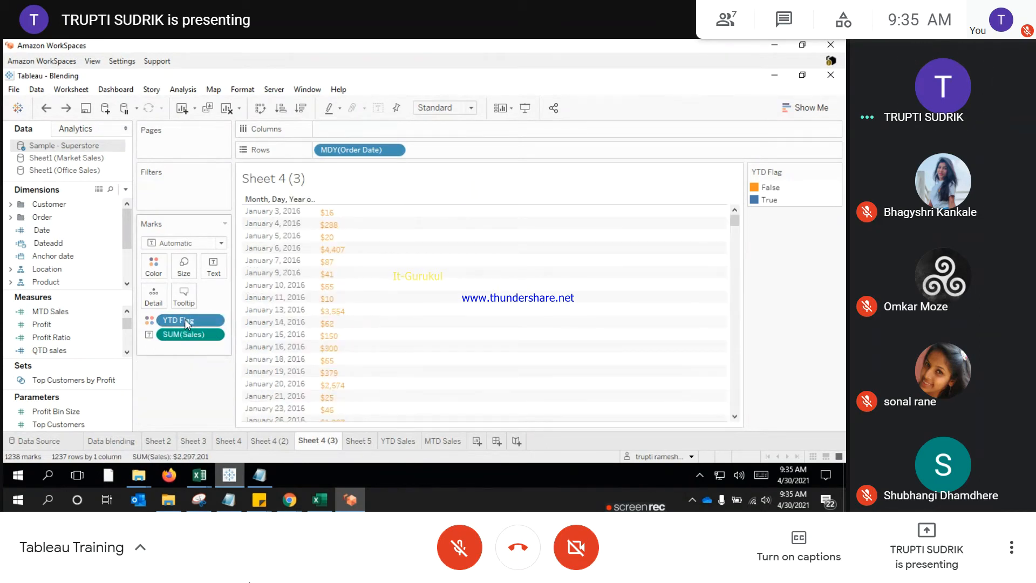
Step: Remove YTD Flag from the marks of Sheet 4 (3) and duplicate the MTD Sales measure
left_click_drag(188, 318, 193, 377)
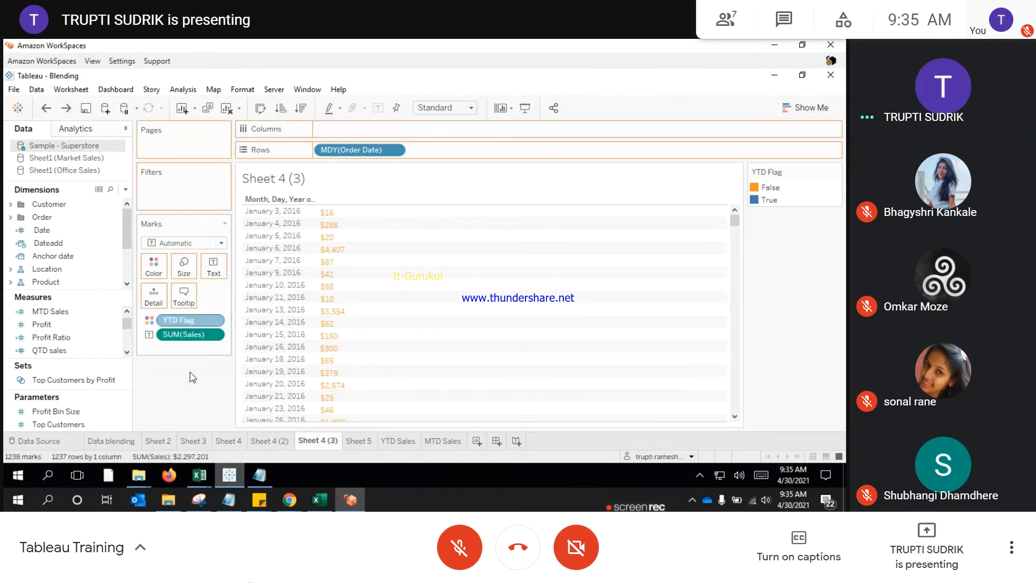
right_click(57, 316)
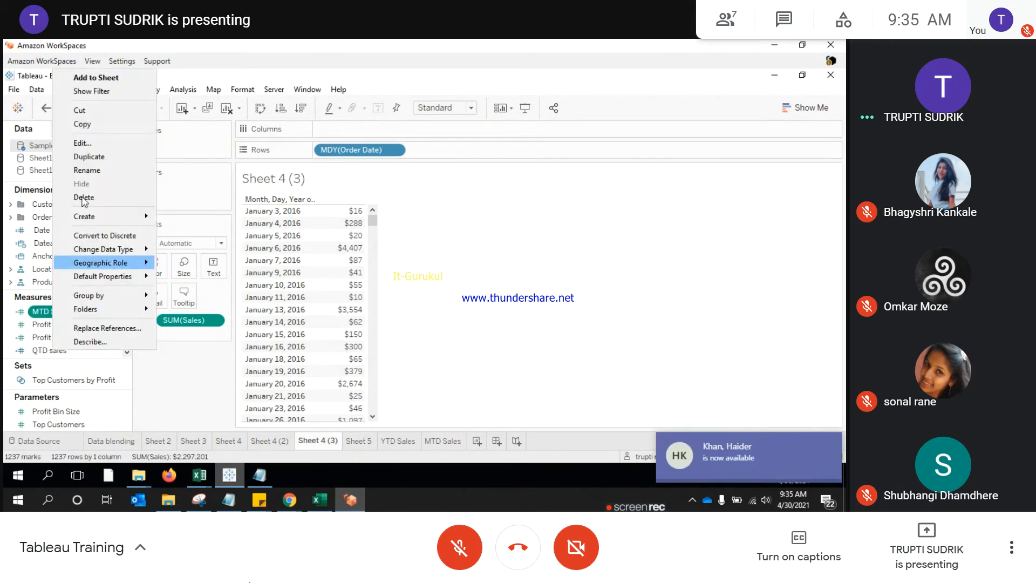
left_click(89, 156)
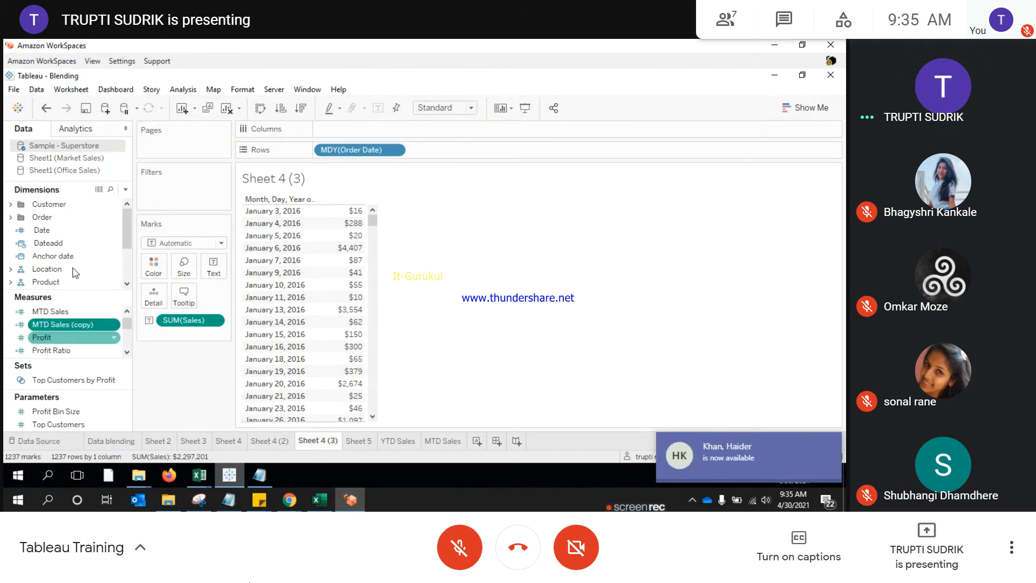
Step: Open the copied MTD Sales calculation for editing and rename it MTD Flag
right_click(78, 327)
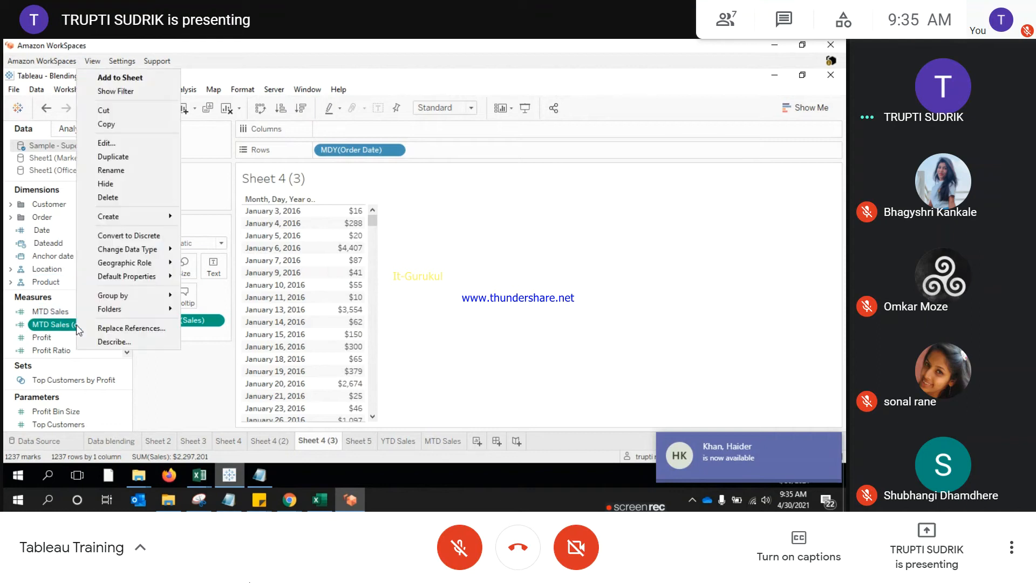
left_click(114, 143)
left_click(247, 219)
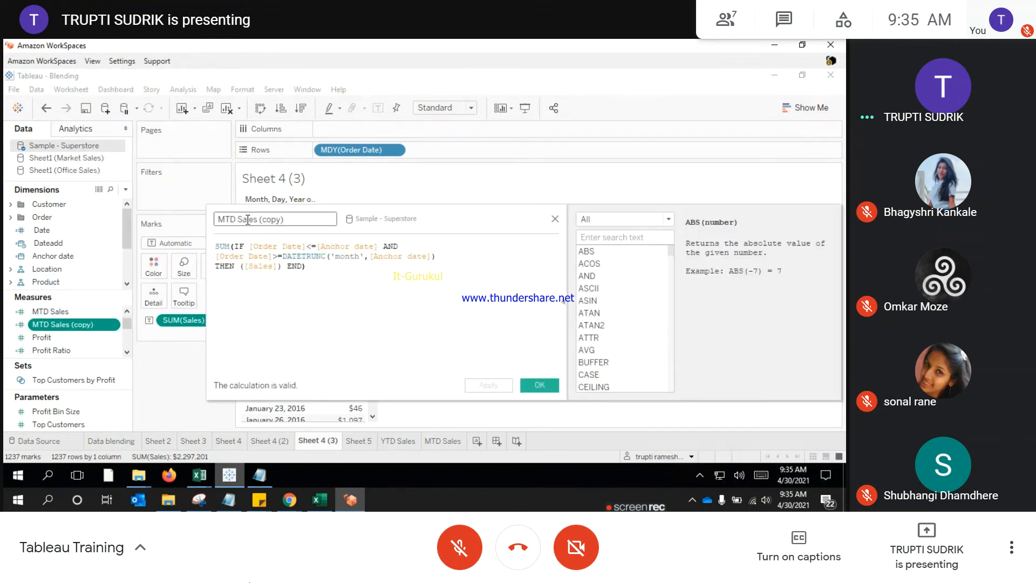
key("shift+End")
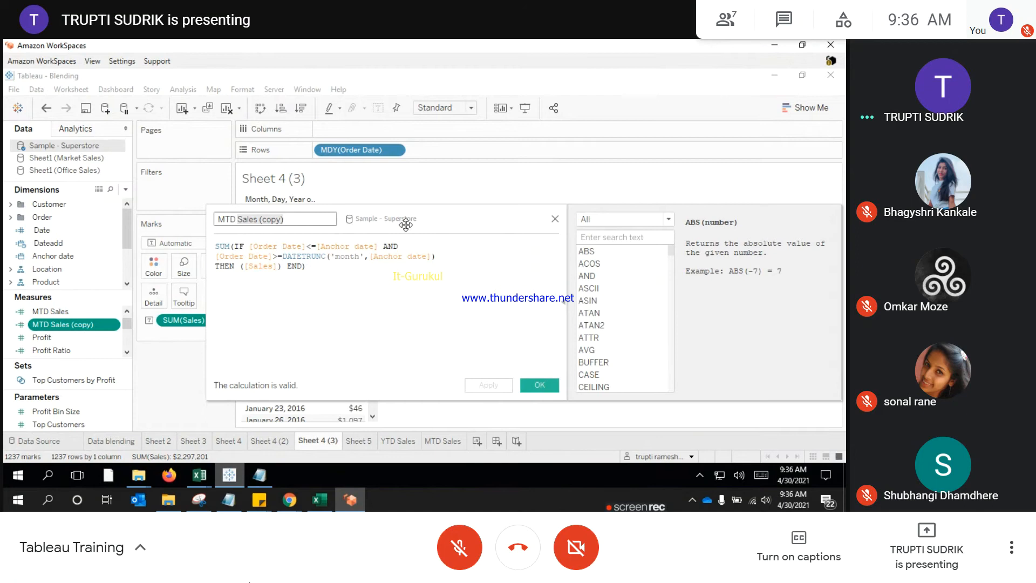
type("Flag")
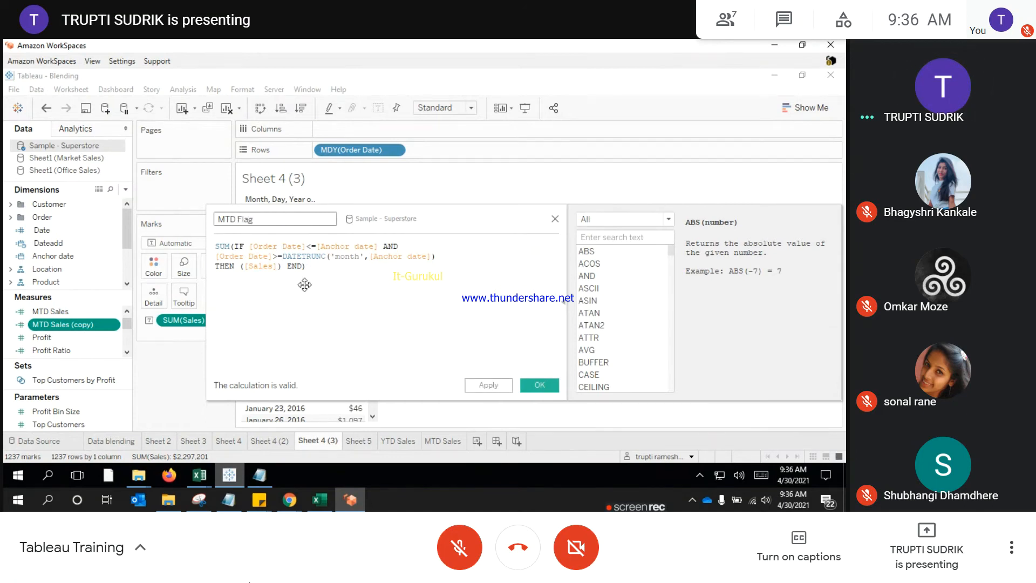
Step: Reduce the MTD Flag formula to [Order Date]<=[Anchor date] AND [Order Date]>=DATETRUNC('month',[Anchor date]) and save it
left_click(305, 285)
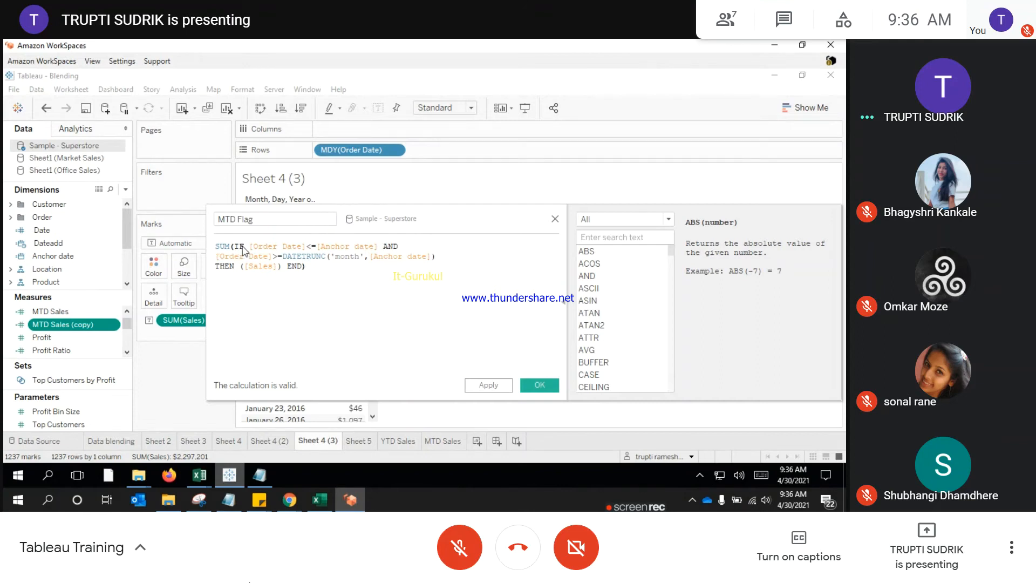
left_click_drag(249, 246, 198, 254)
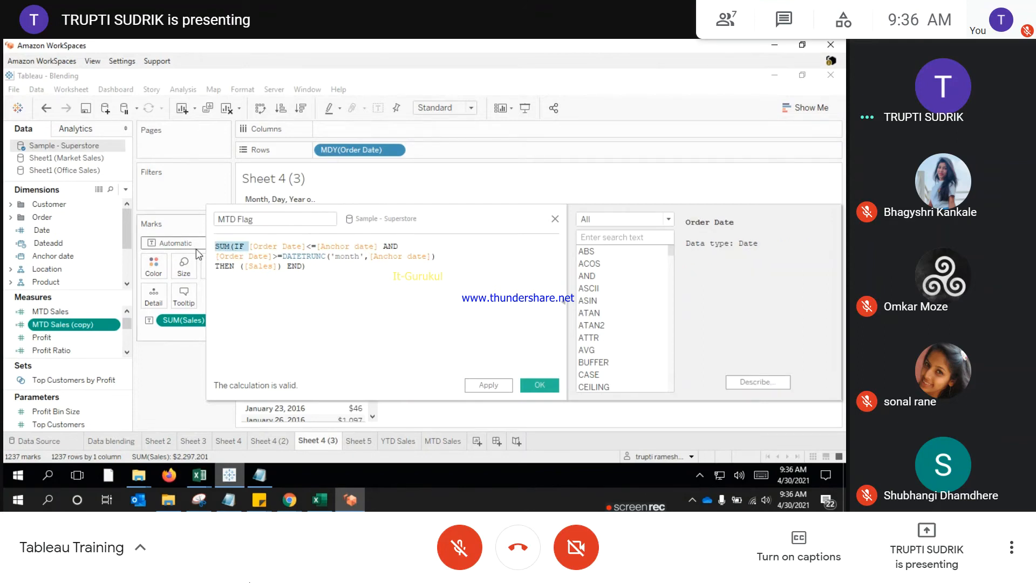
key("BackSpace")
left_click(304, 267)
key("BackSpace")
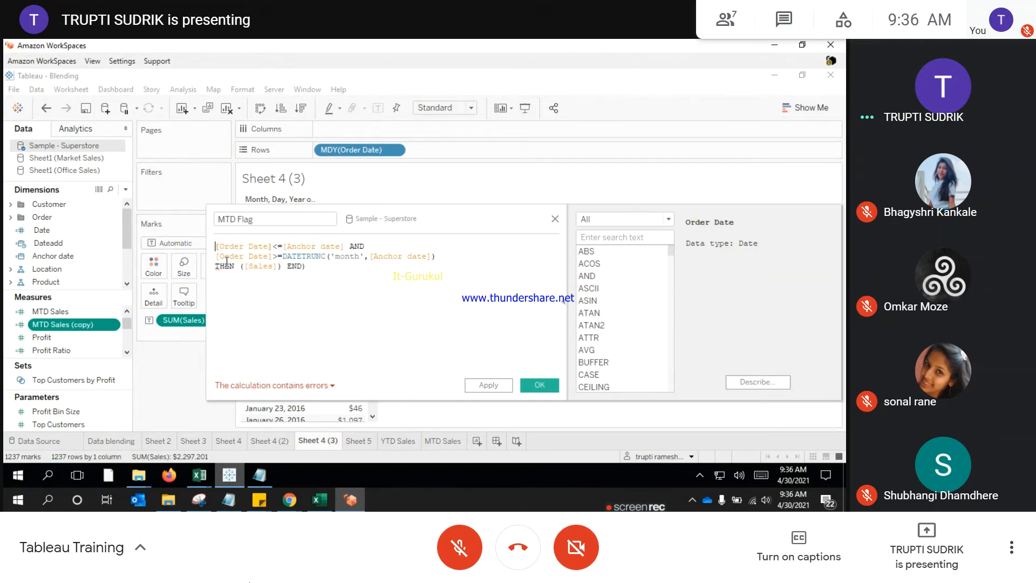
left_click_drag(218, 266, 323, 269)
key("BackSpace")
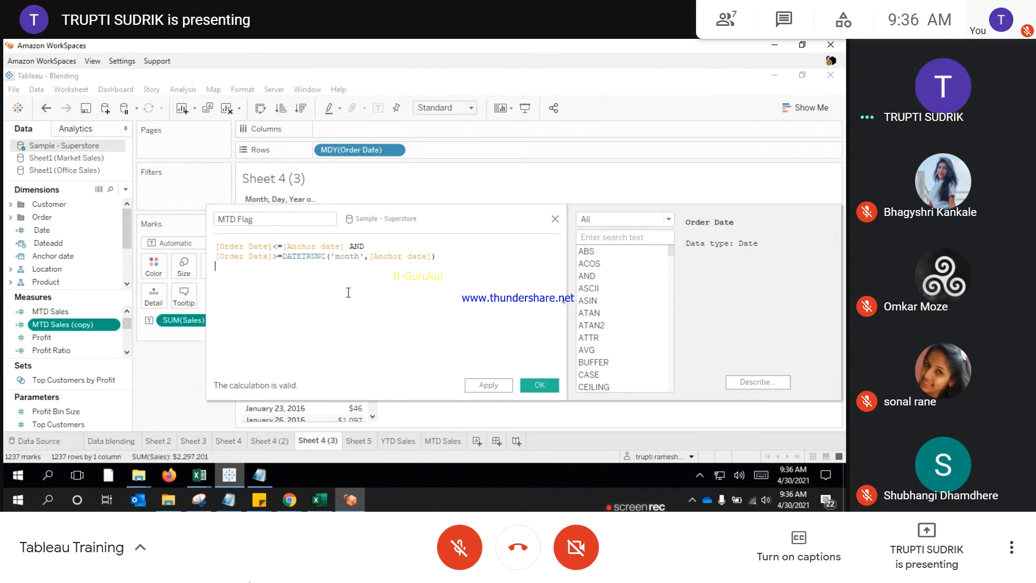
left_click(539, 385)
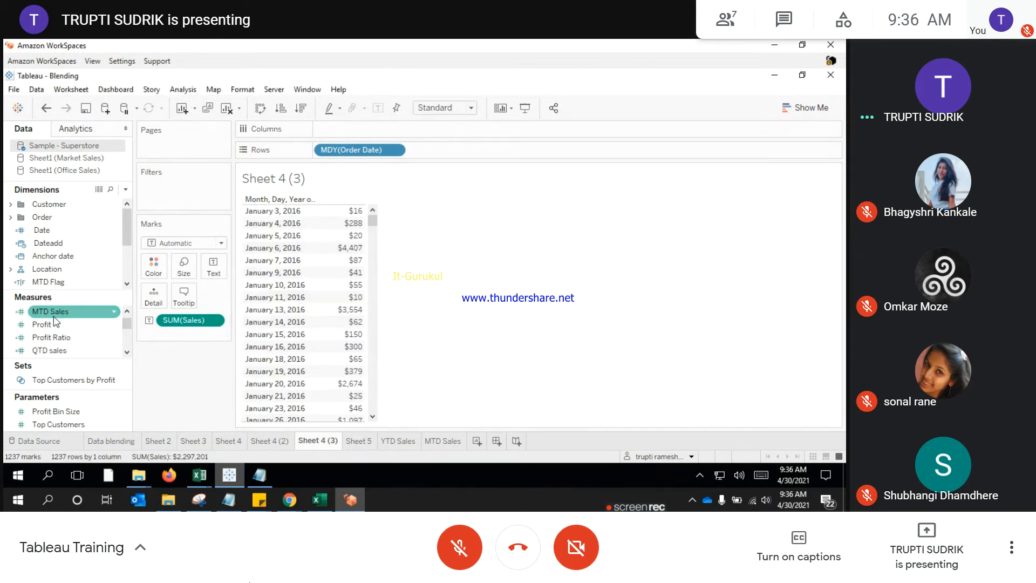
Step: Filter the daily sales table to MTD Flag True and color its values by MTD Flag
left_click_drag(60, 284, 162, 195)
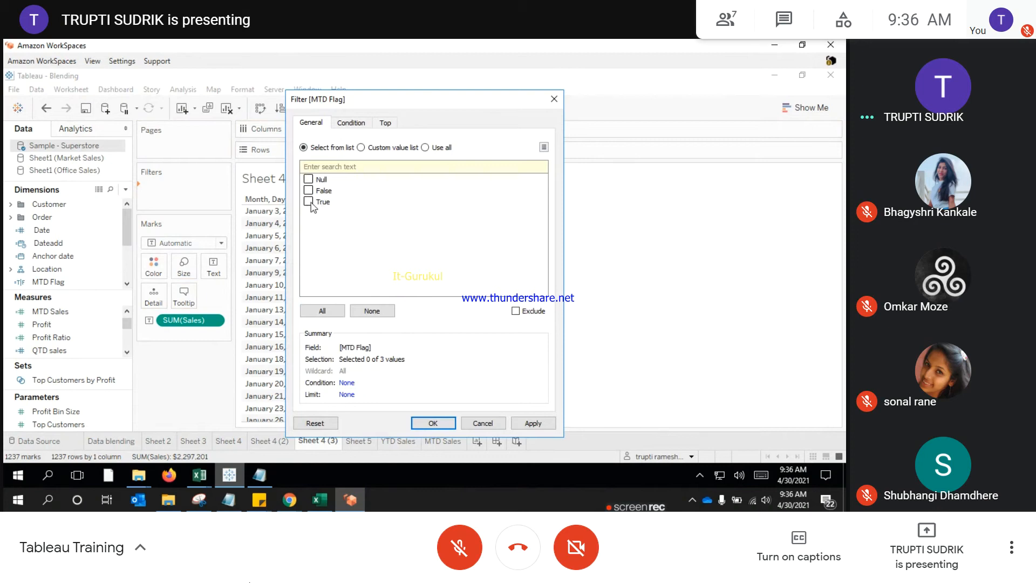
left_click(444, 422)
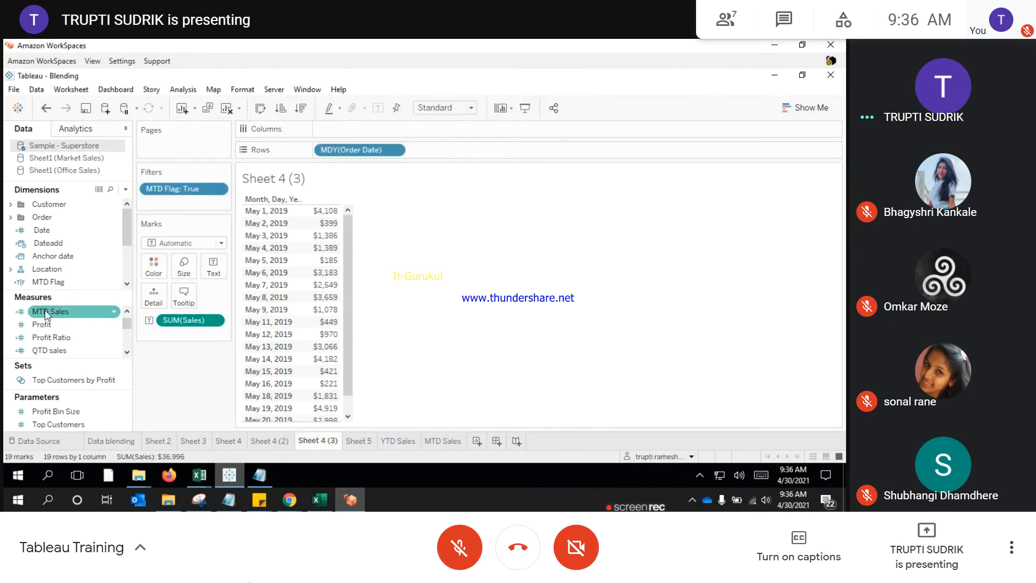
left_click_drag(57, 285, 155, 265)
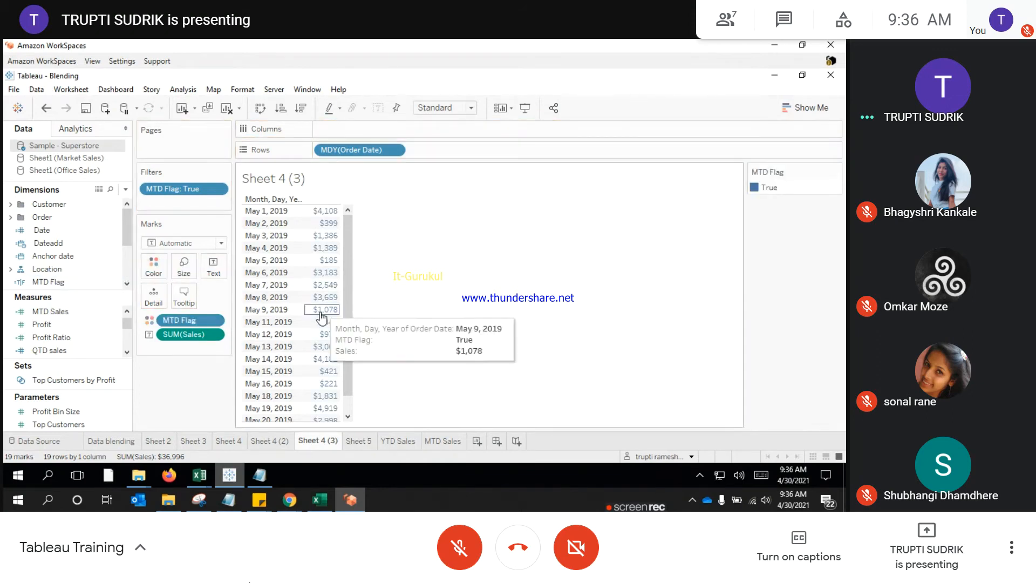
Step: Review the filtered May 2019 daily sales through the grand total and compare it with the MTD Sales sheet
mouse_move(322, 319)
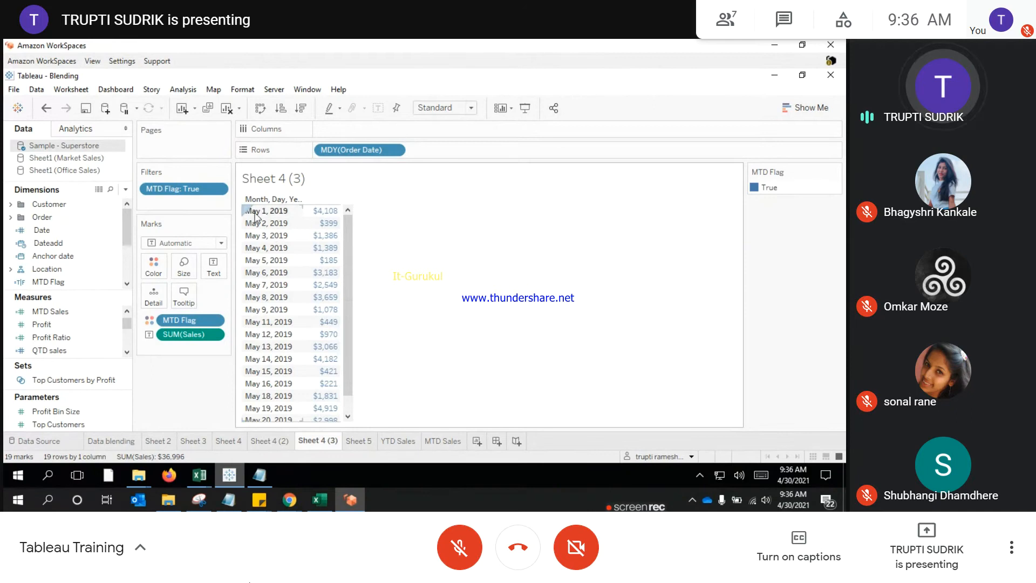
scroll(269, 407, "down", 1)
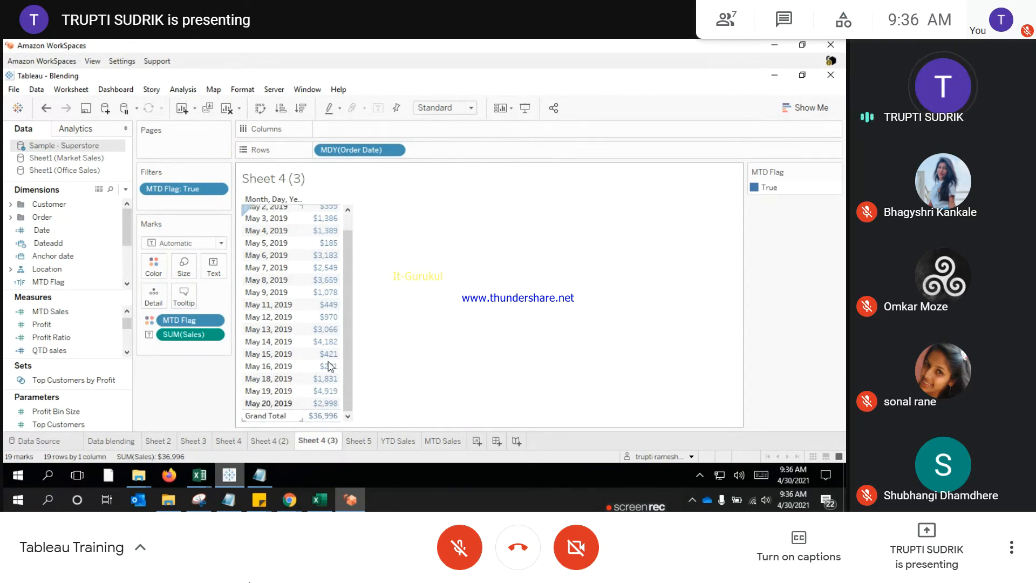
scroll(324, 331, "up", 1)
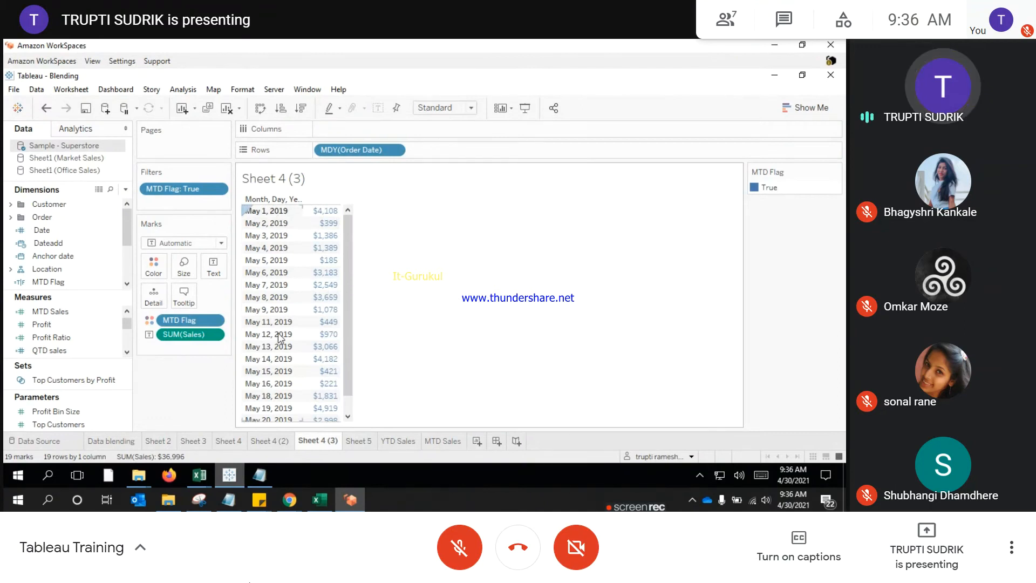
scroll(329, 410, "down", 1)
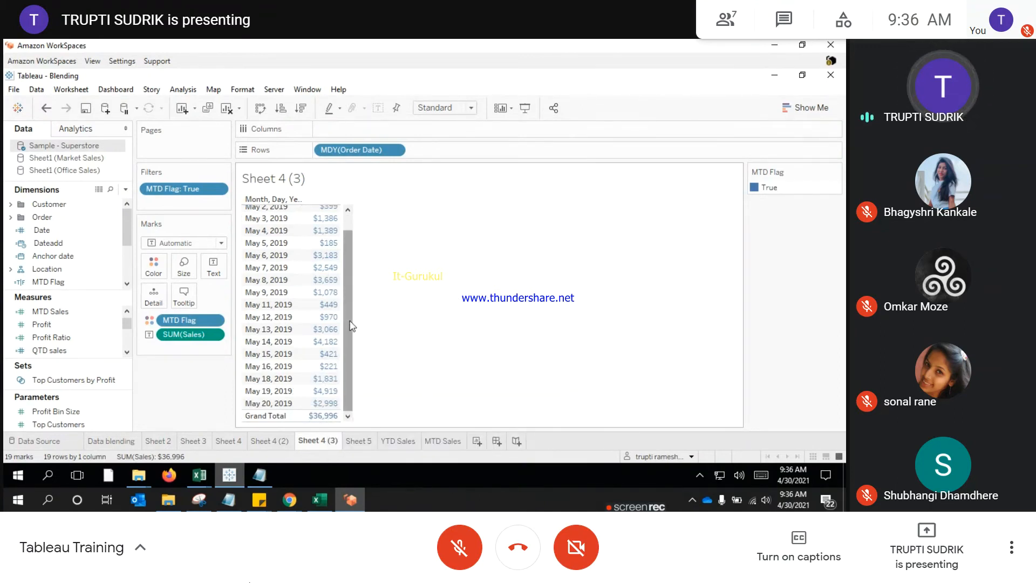
scroll(354, 231, "up", 1)
left_click(442, 441)
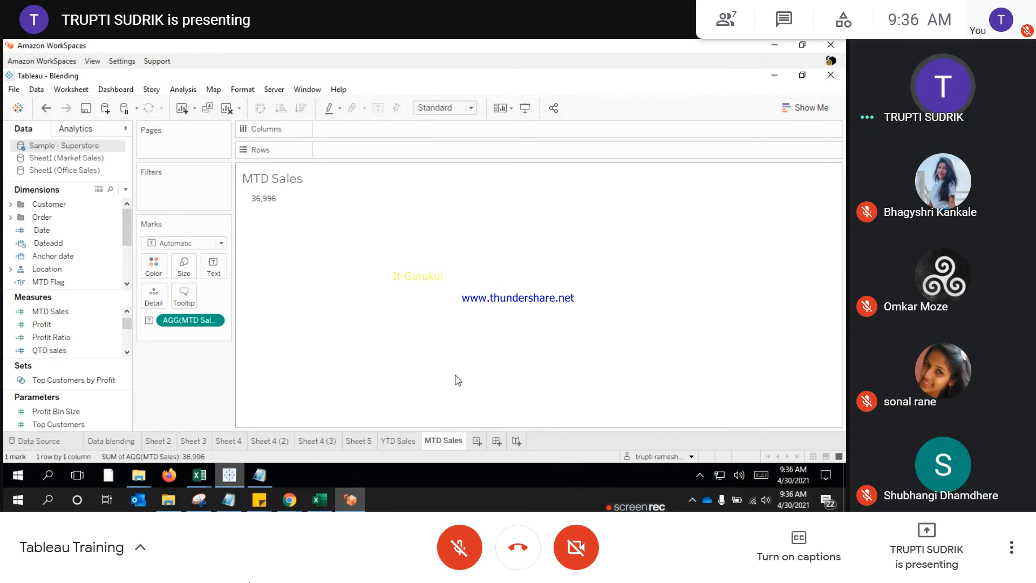
left_click(64, 244)
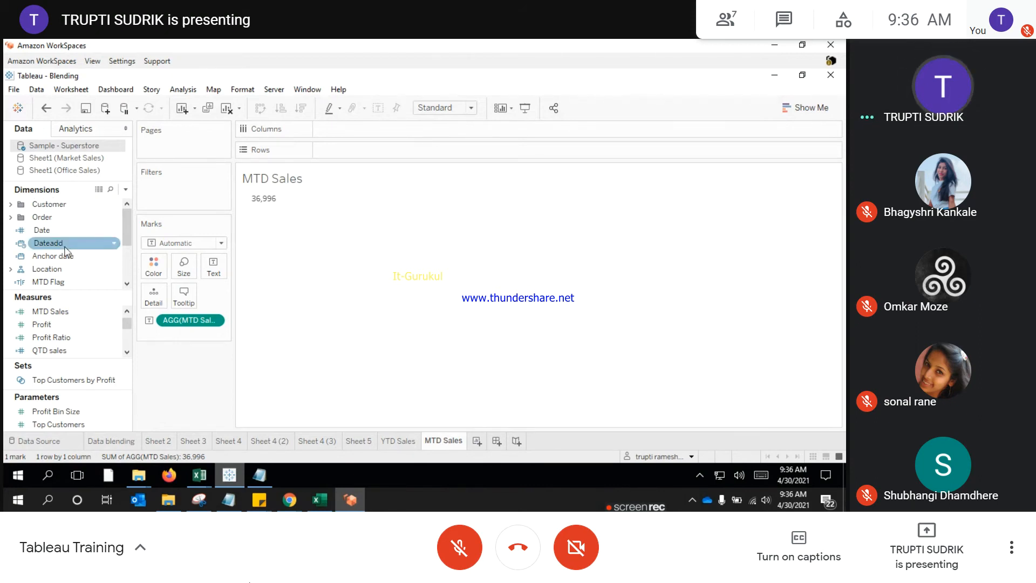
left_click(64, 273)
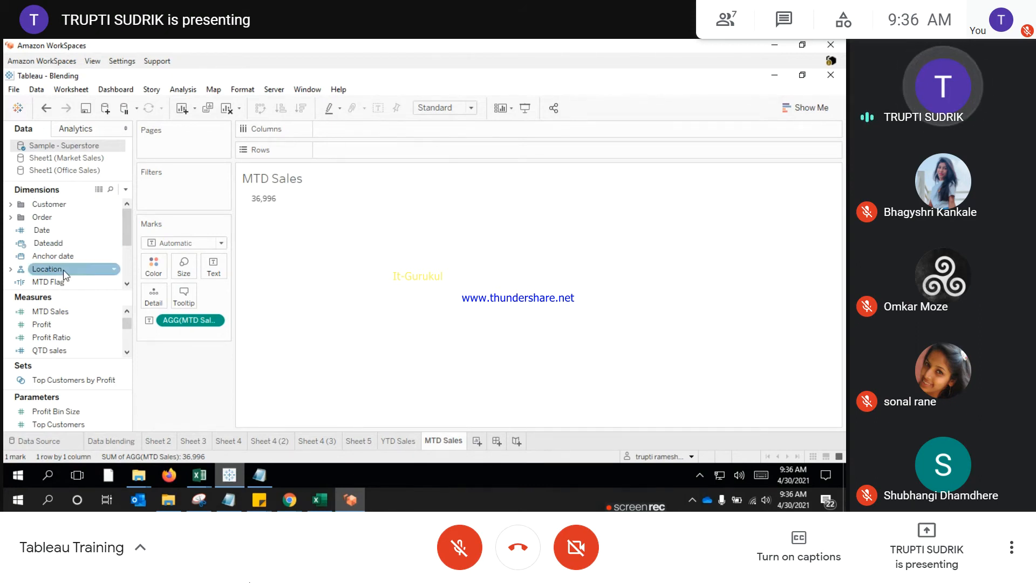
left_click(68, 248)
left_click(71, 258)
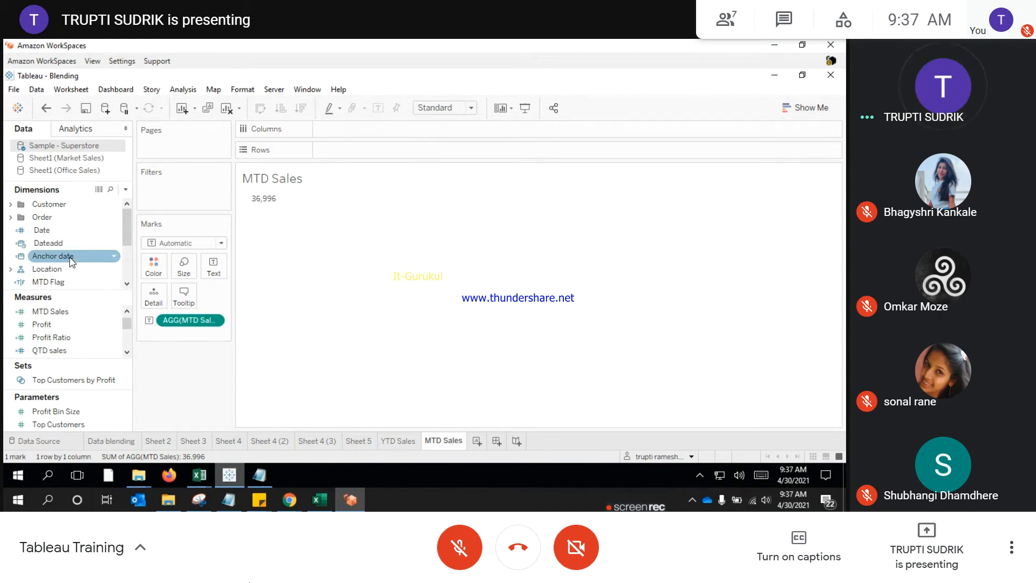
left_click(296, 407)
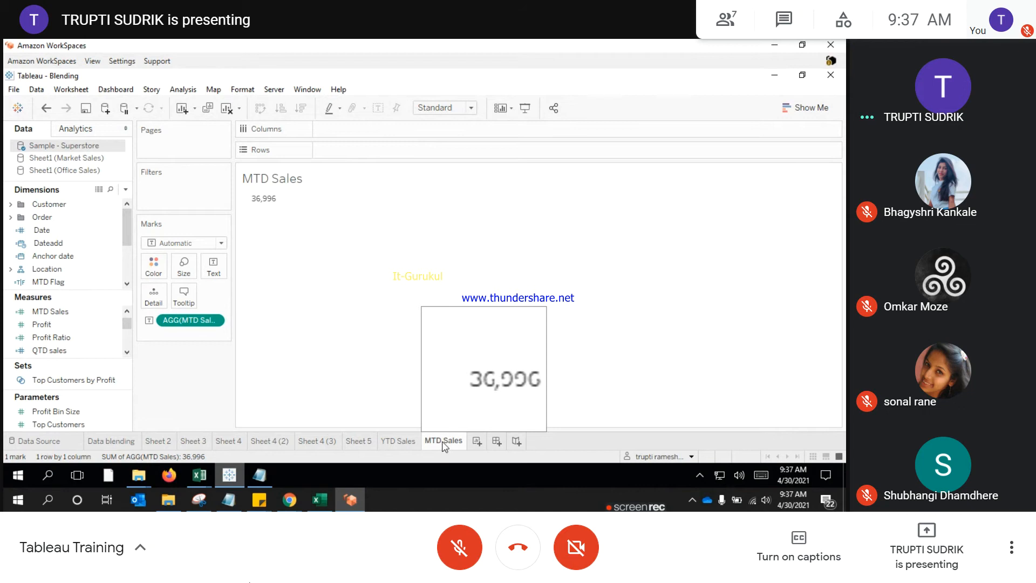
Step: Go to the YTD Sales sheet, open the MTD Sales calculation for editing and copy its entire formula
left_click(398, 440)
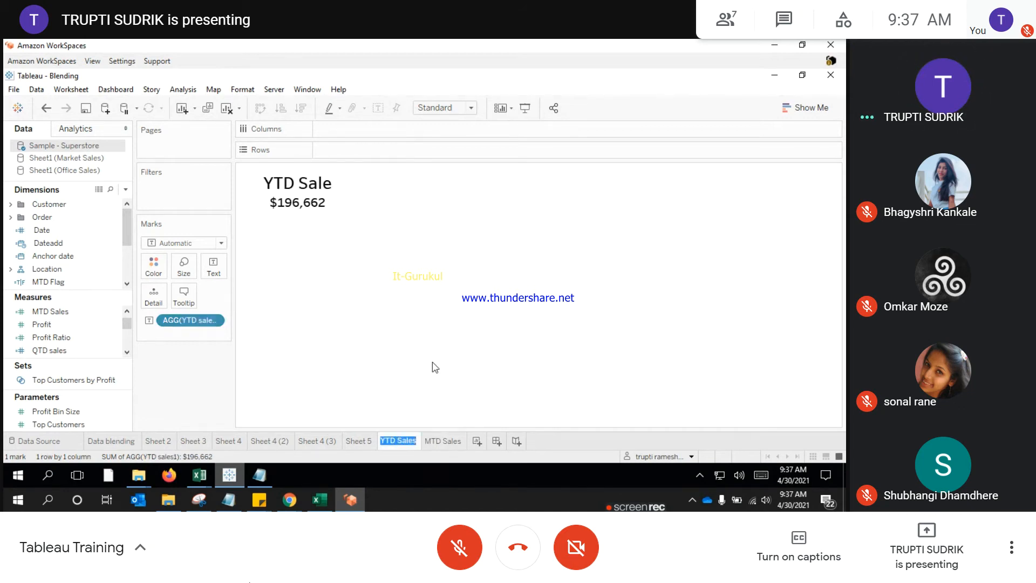
right_click(61, 319)
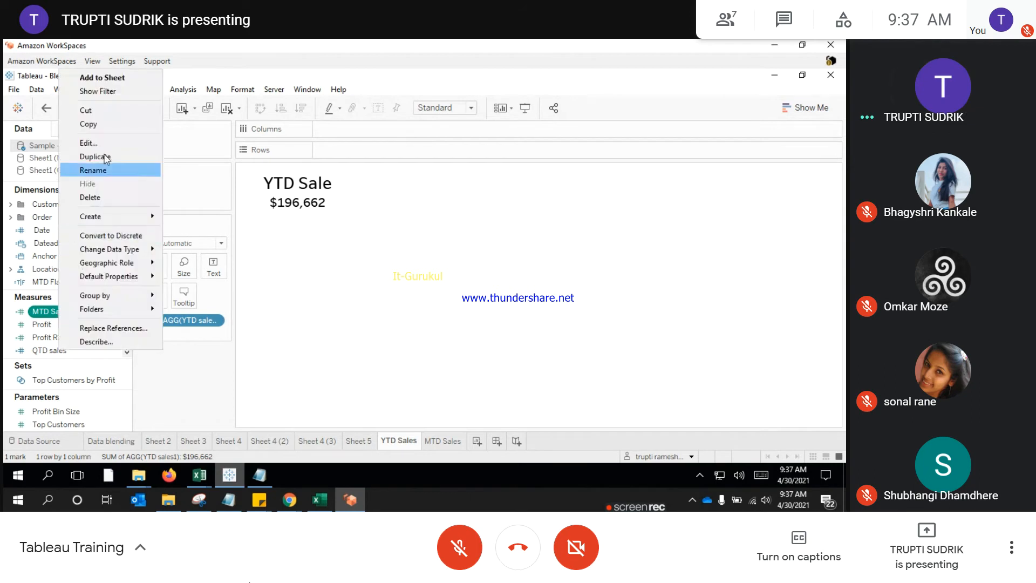
left_click(104, 143)
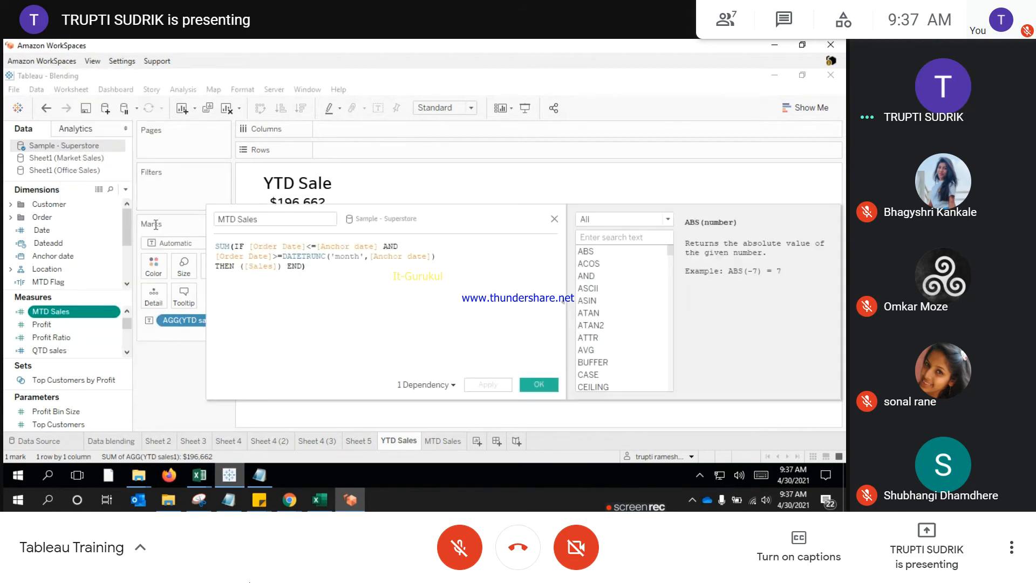
left_click(217, 246)
left_click(307, 266, "shift")
key("ctrl+c")
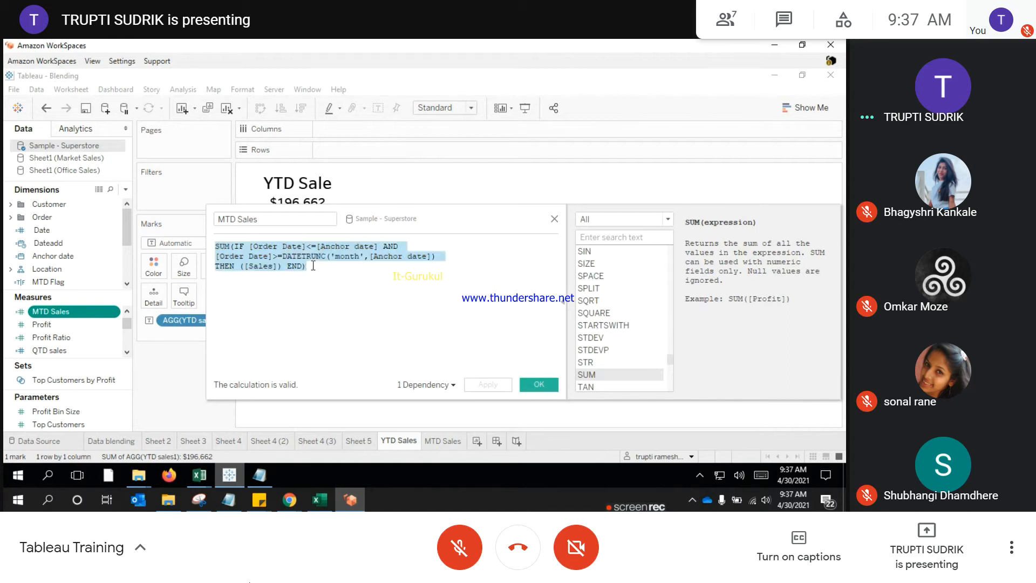
Step: Close the MTD Sales calculation editor, switch to Google Meet and send the copied formula to everyone in the meeting chat
left_click(554, 219)
left_click(292, 499)
left_click(238, 451)
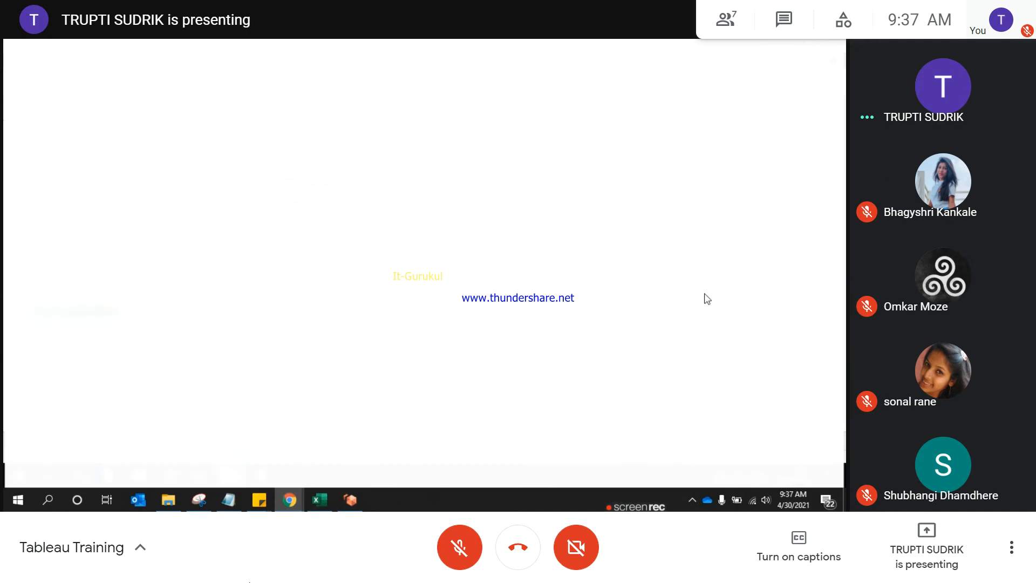
left_click(364, 49)
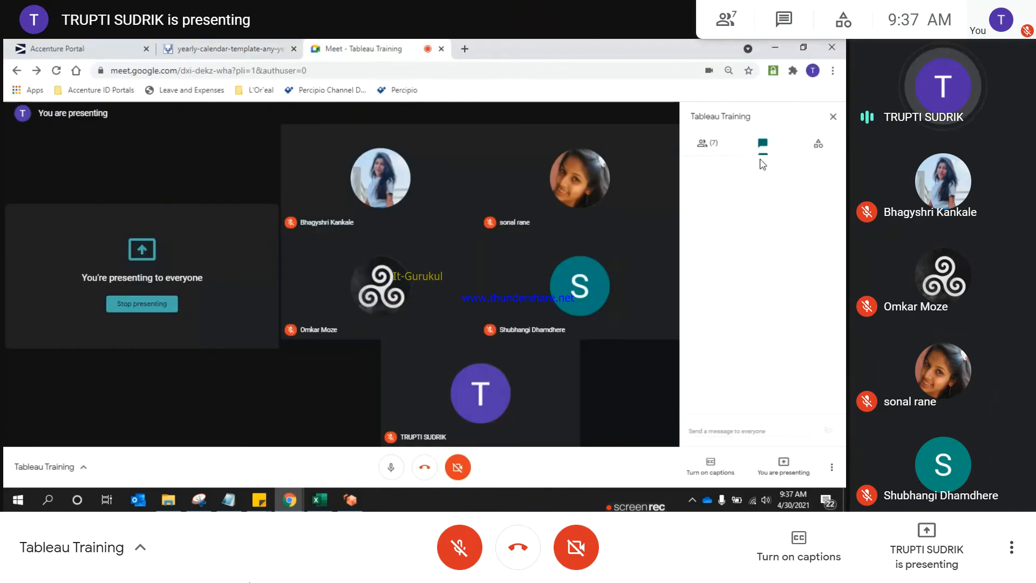
left_click(711, 431)
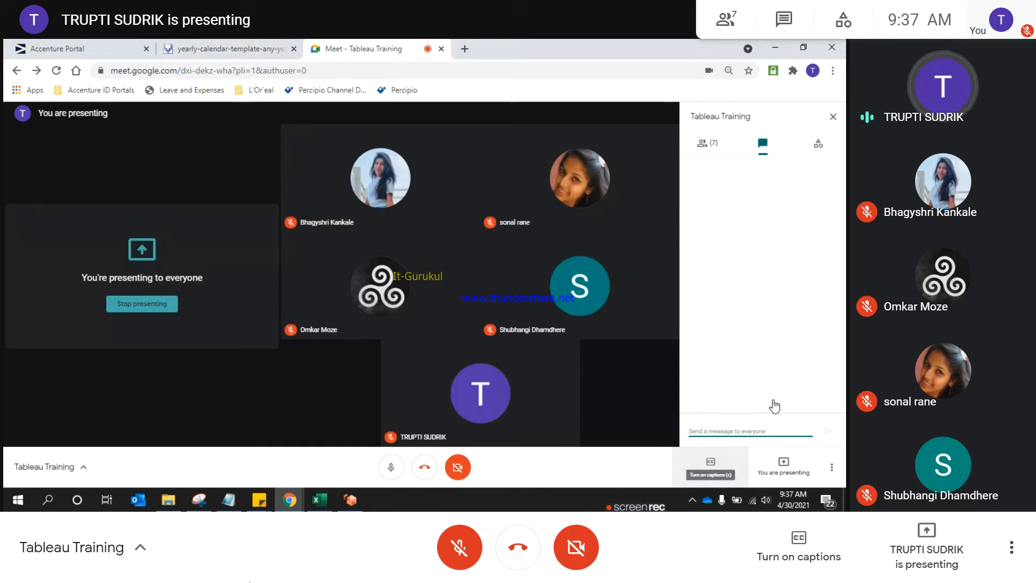
key("ctrl+v")
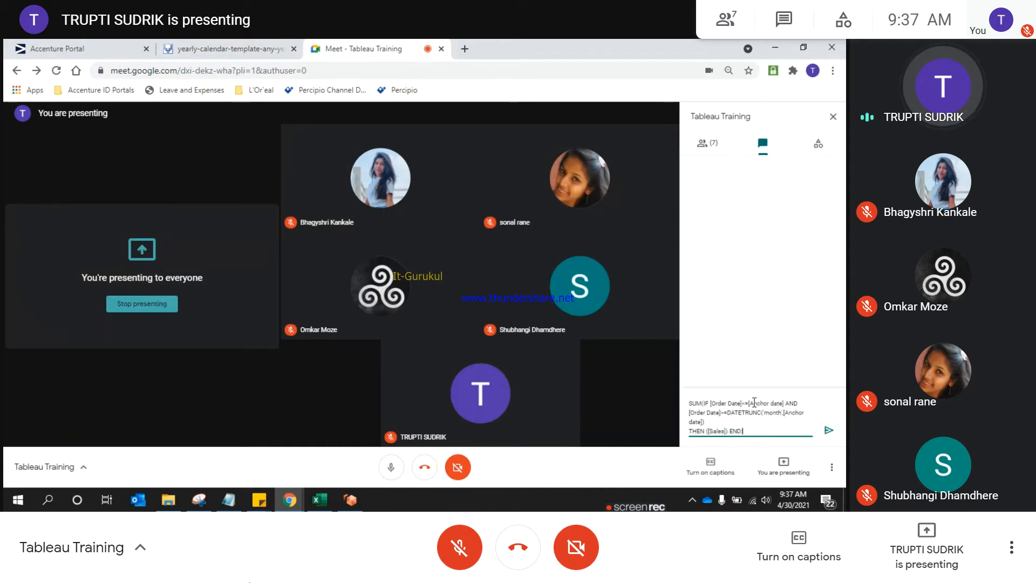
key("Return")
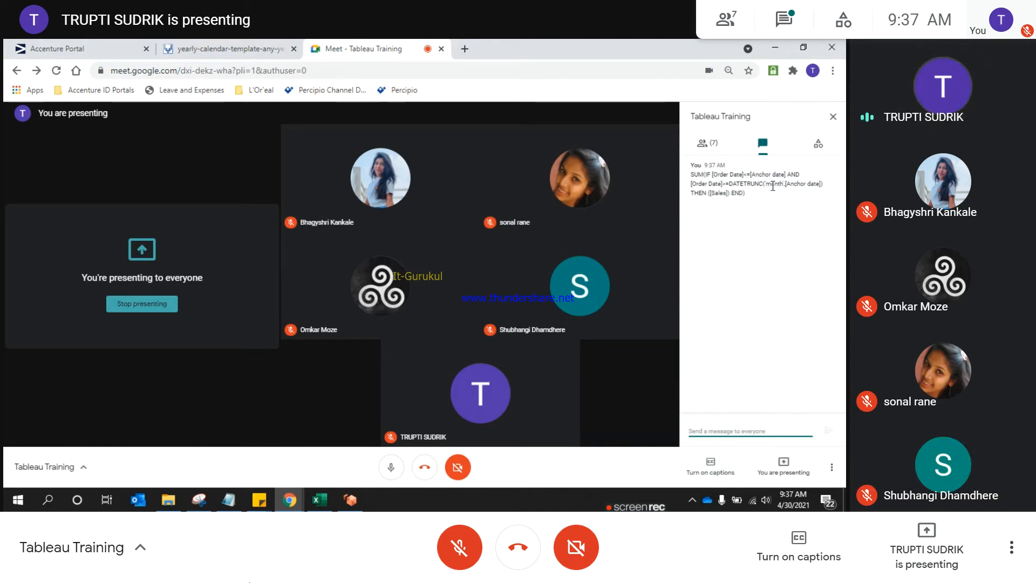
Step: Leave the meeting chat and switch back to the Tableau workbook
double_click(779, 184)
left_click(779, 186)
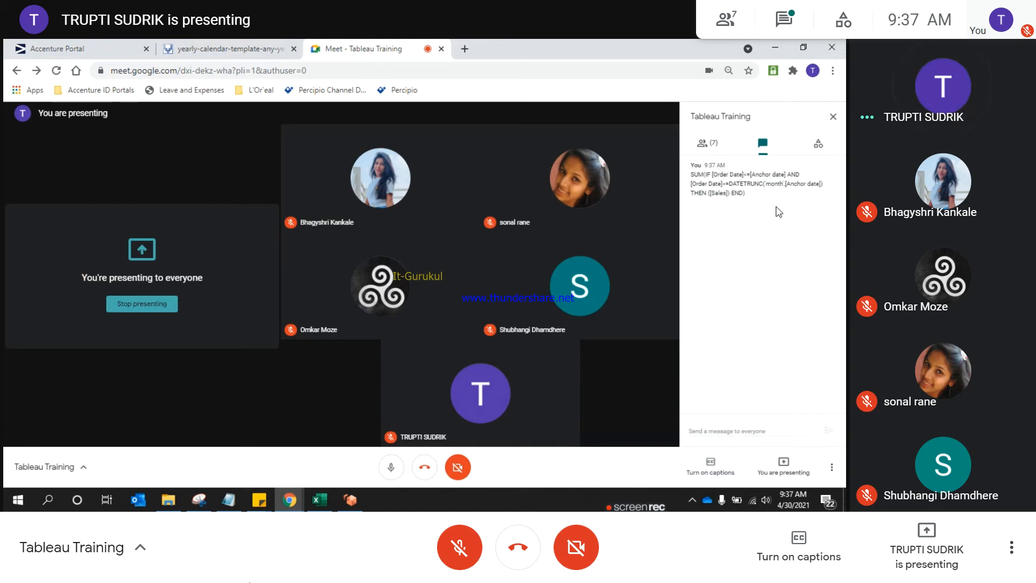
left_click_drag(751, 196, 695, 183)
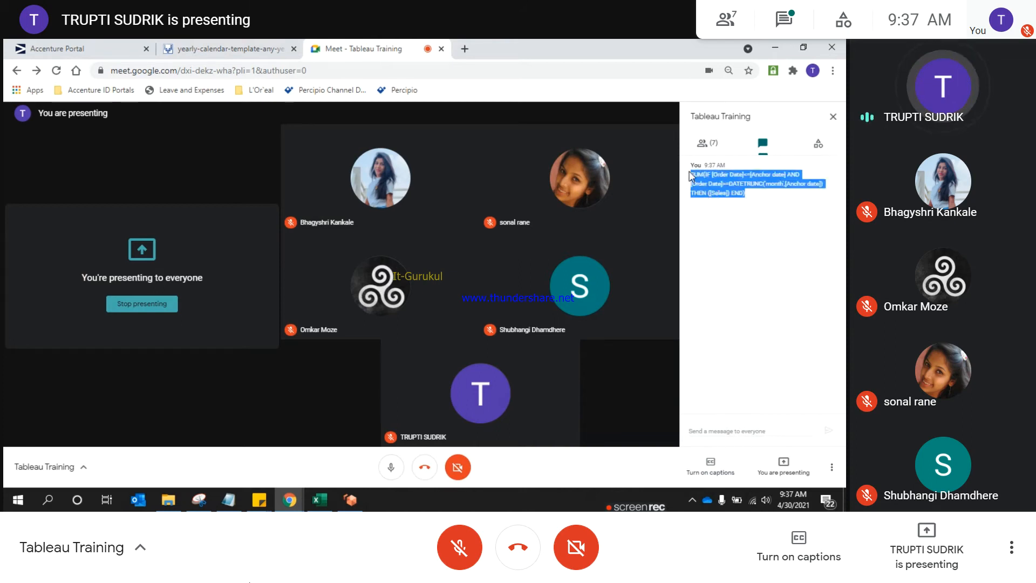
left_click(760, 218)
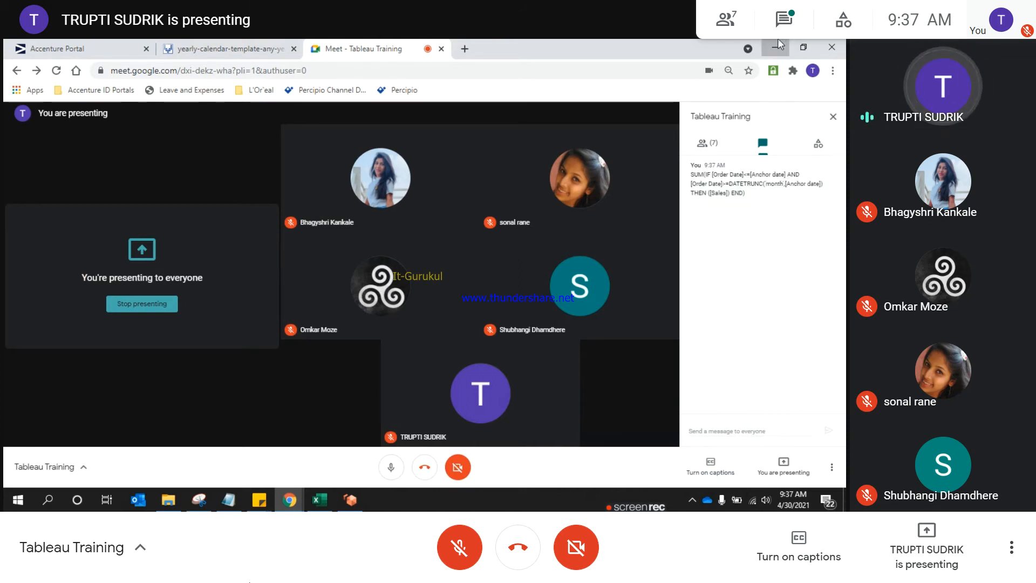
left_click(778, 42)
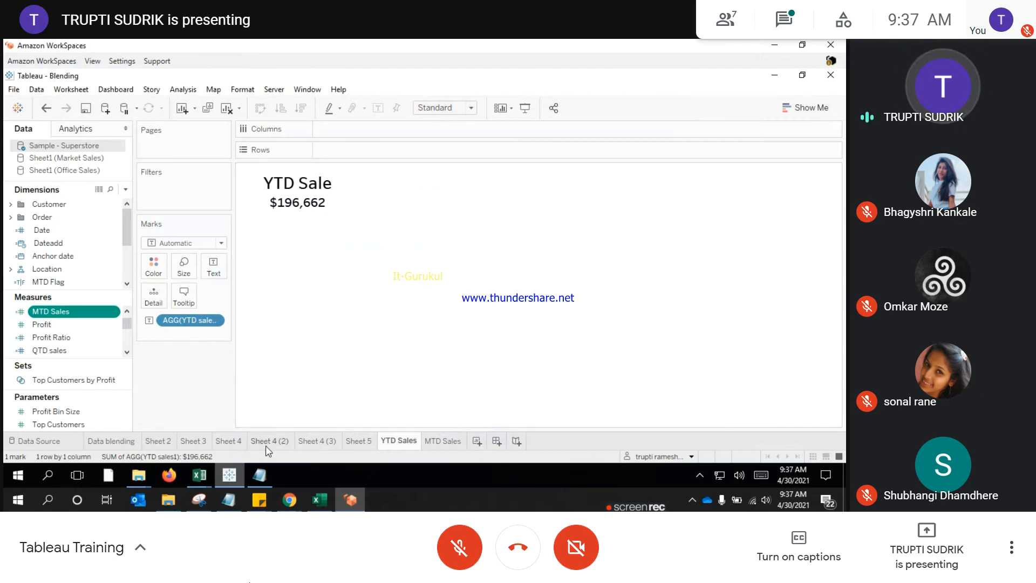
Step: Duplicate the Sheet 4 (3) worksheet and remove MTD Flag from the copy's filters and color marks
left_click(267, 443)
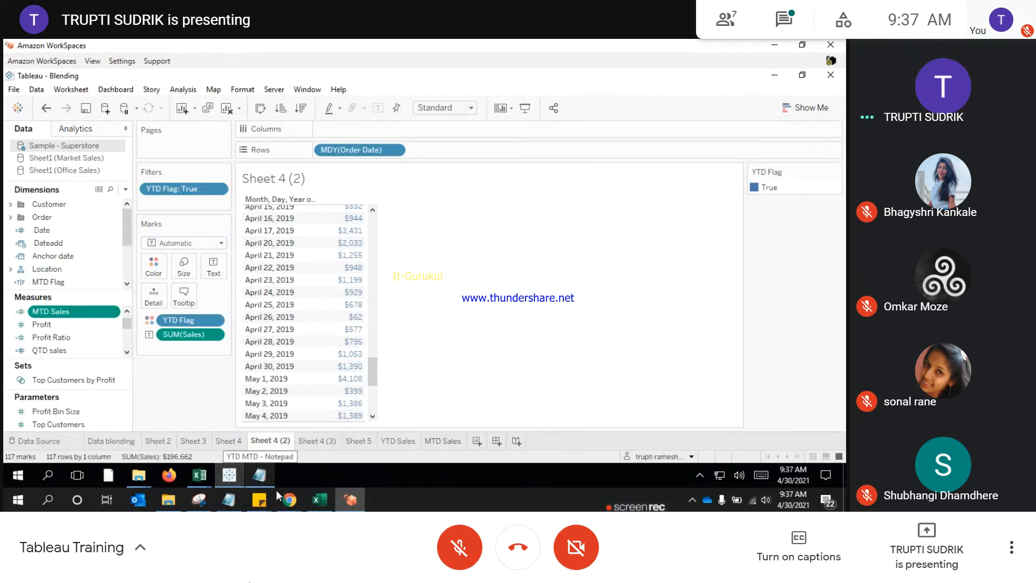
mouse_move(287, 501)
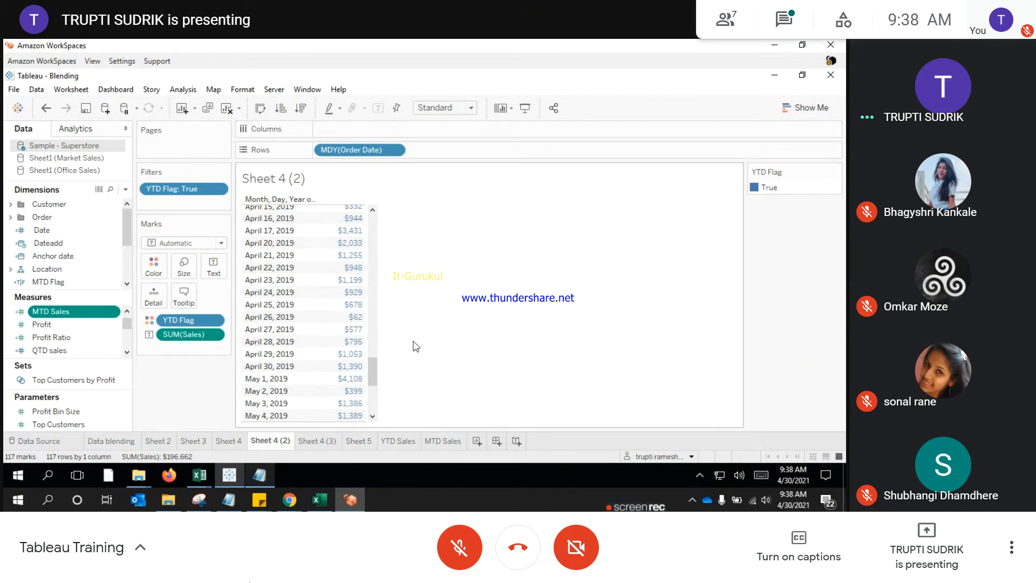
left_click(52, 282)
right_click(273, 448)
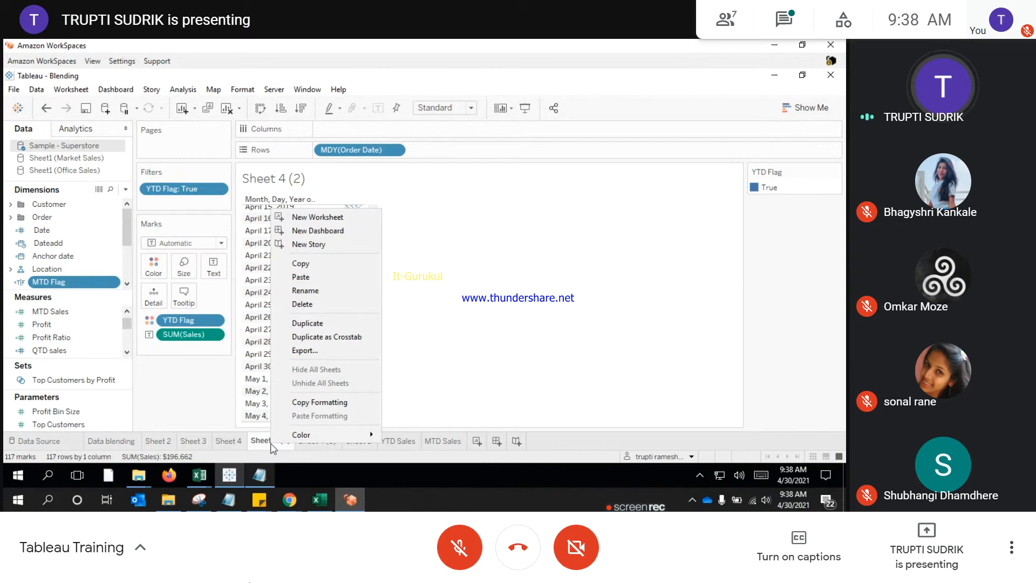
left_click(323, 448)
right_click(324, 445)
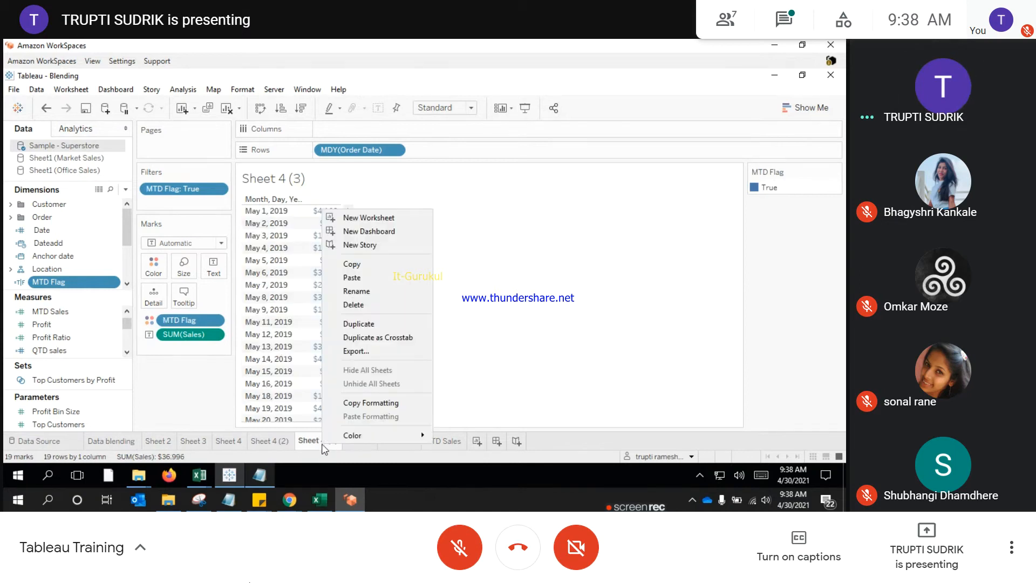
left_click(359, 324)
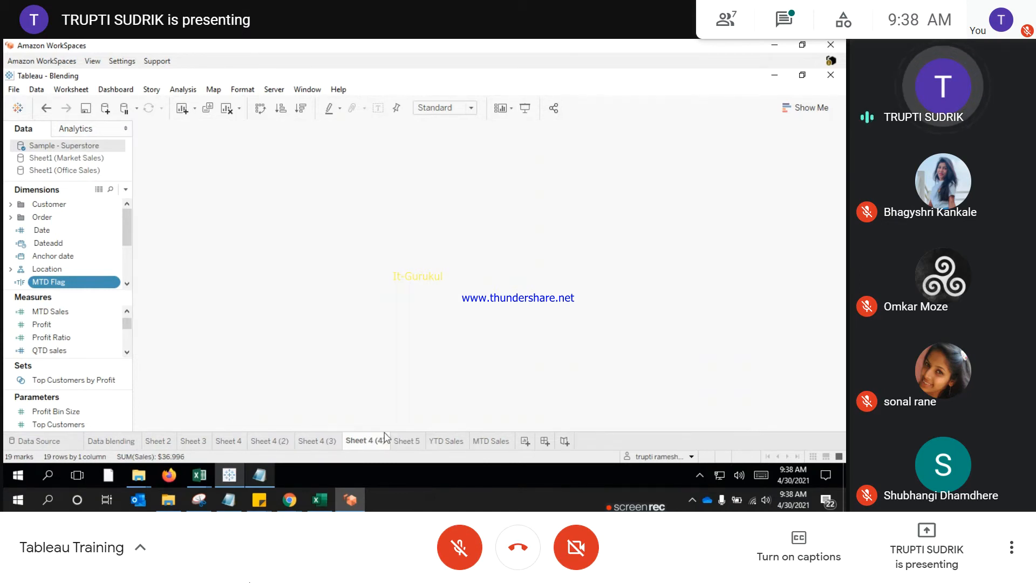
left_click_drag(184, 190, 643, 287)
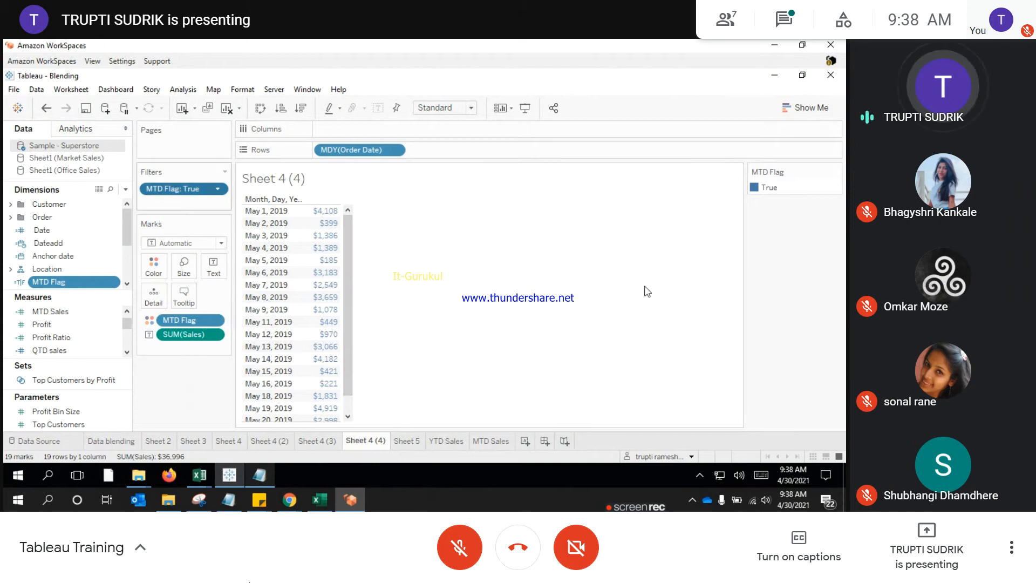
left_click_drag(175, 320, 95, 296)
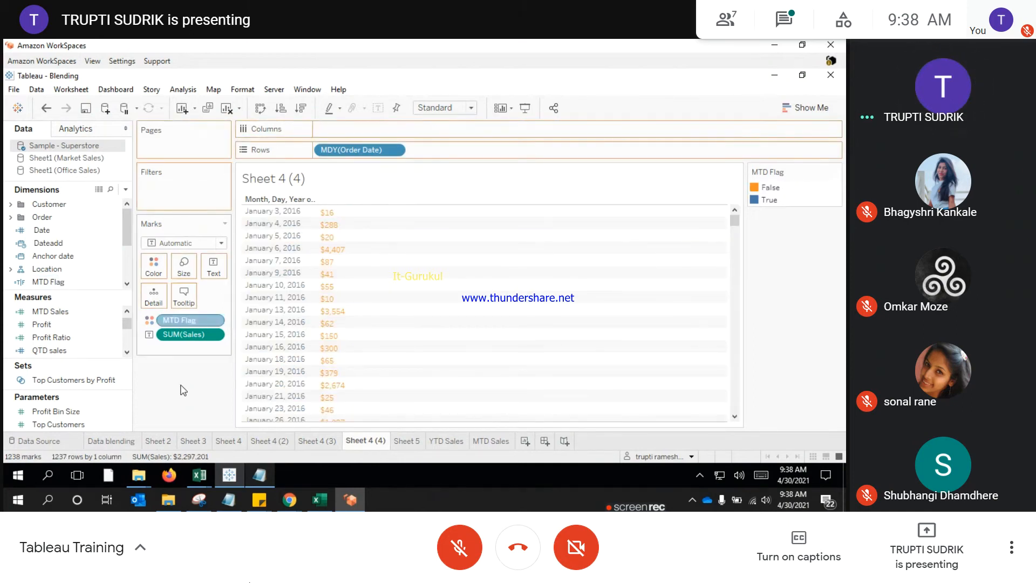
Step: Duplicate the MTD Flag dimension and open the copy's calculation, renaming it QTD Flag
right_click(53, 283)
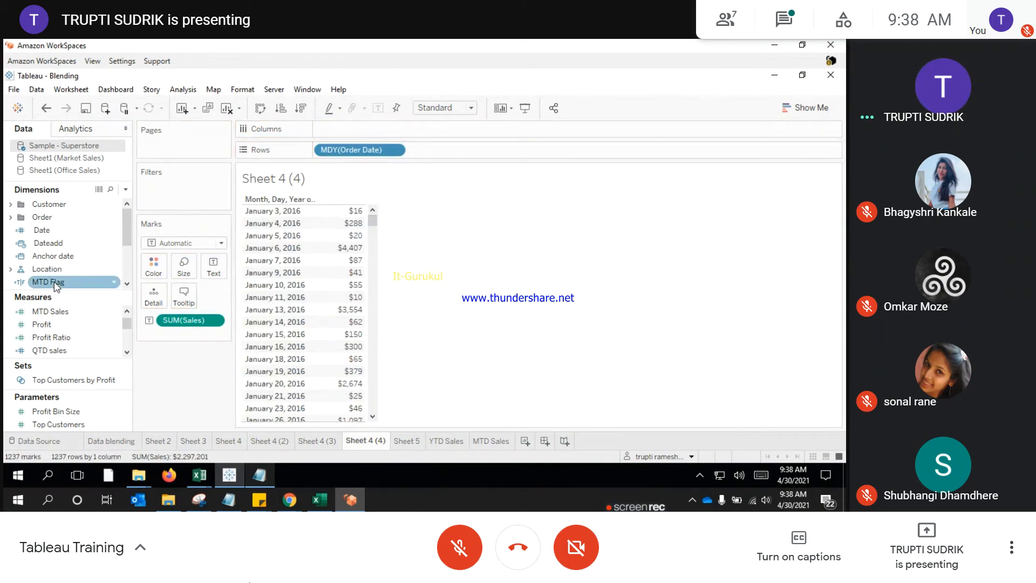
left_click(88, 156)
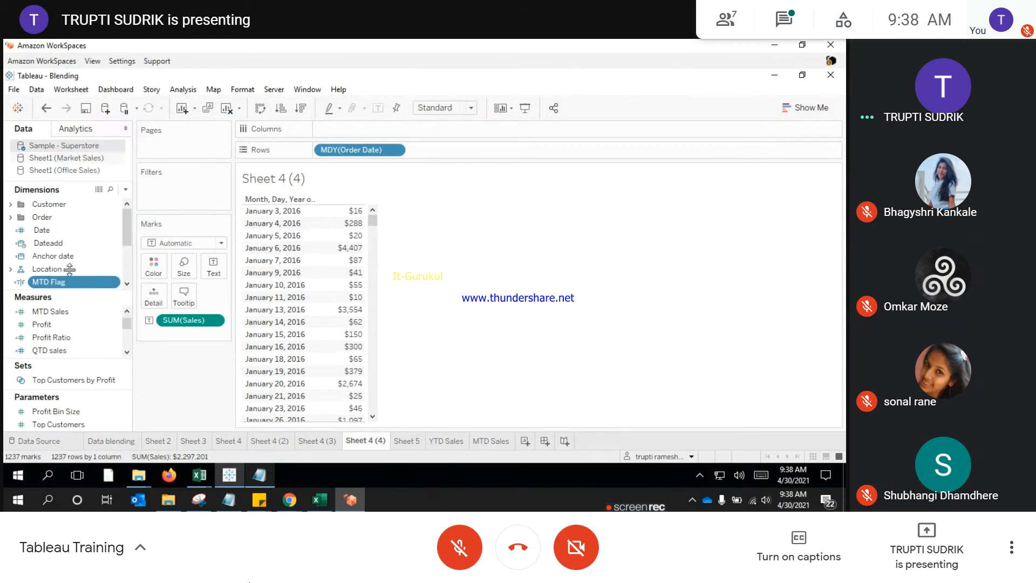
right_click(65, 282)
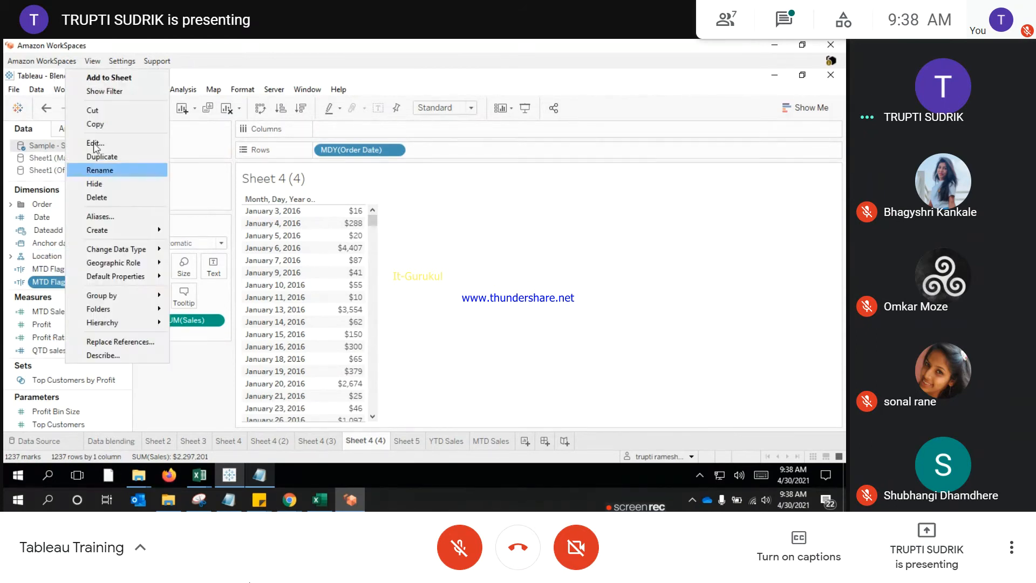
left_click(96, 144)
left_click_drag(237, 219, 218, 219)
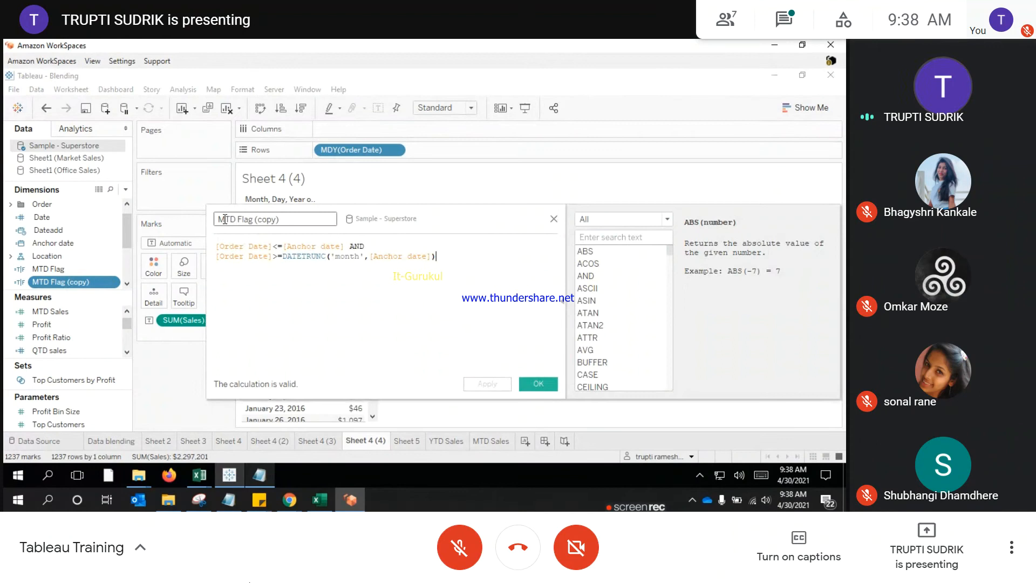
type("QT")
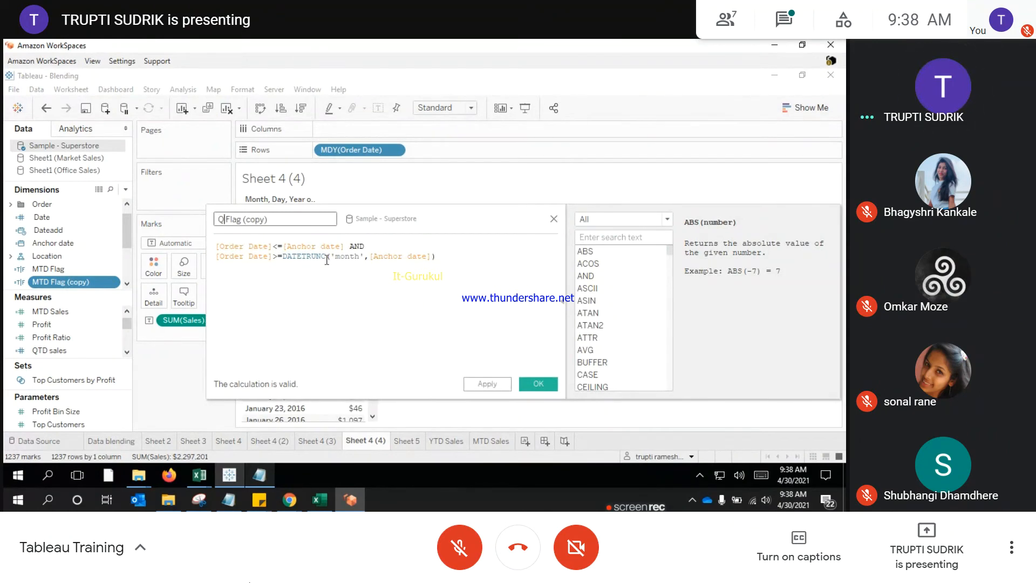
type("D")
left_click_drag(252, 220, 293, 224)
key("BackSpace")
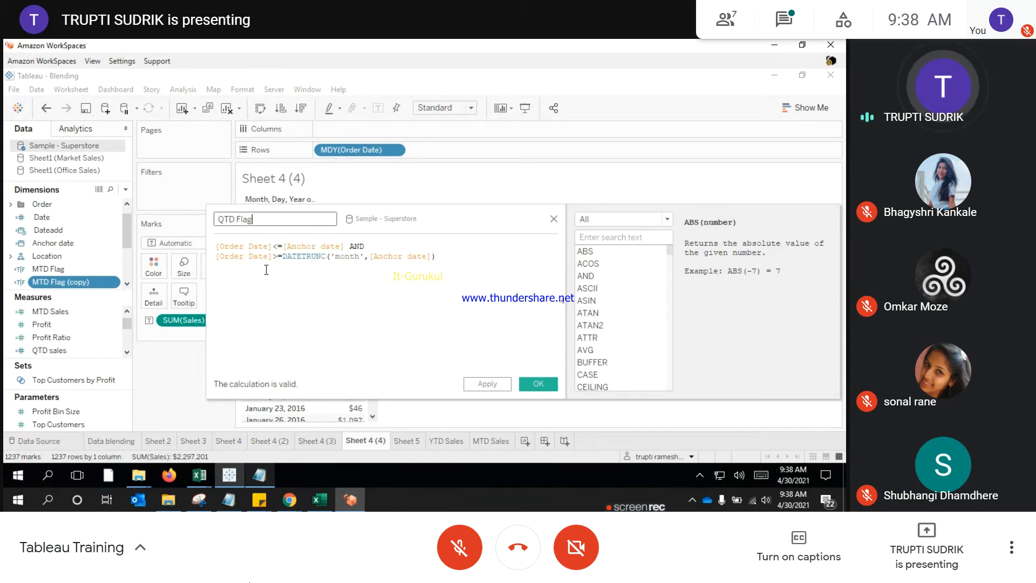
Step: Replace the DATETRUNC date part in the QTD Flag formula with 'quarter' and save the calculation
double_click(338, 257)
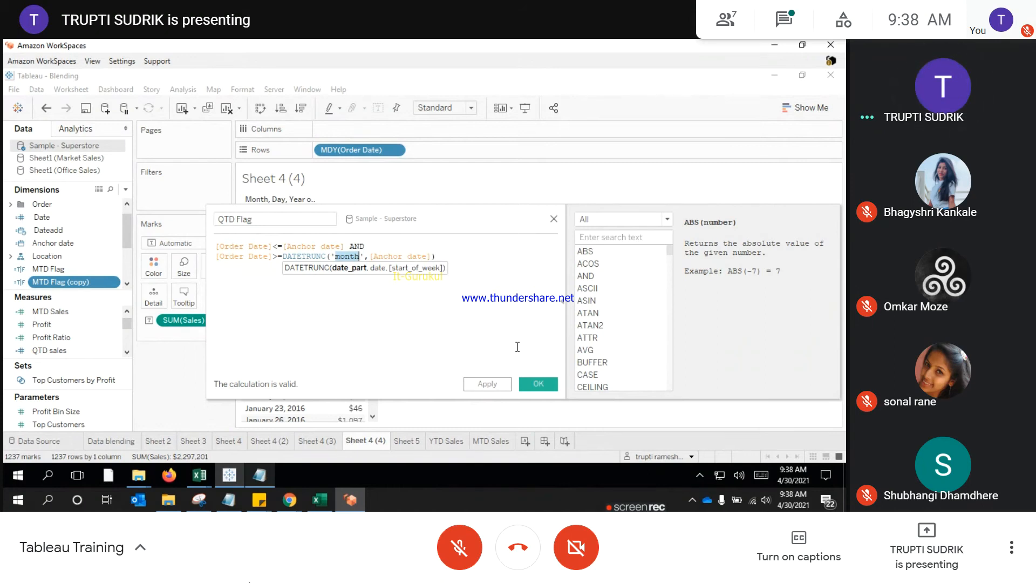
type("qu")
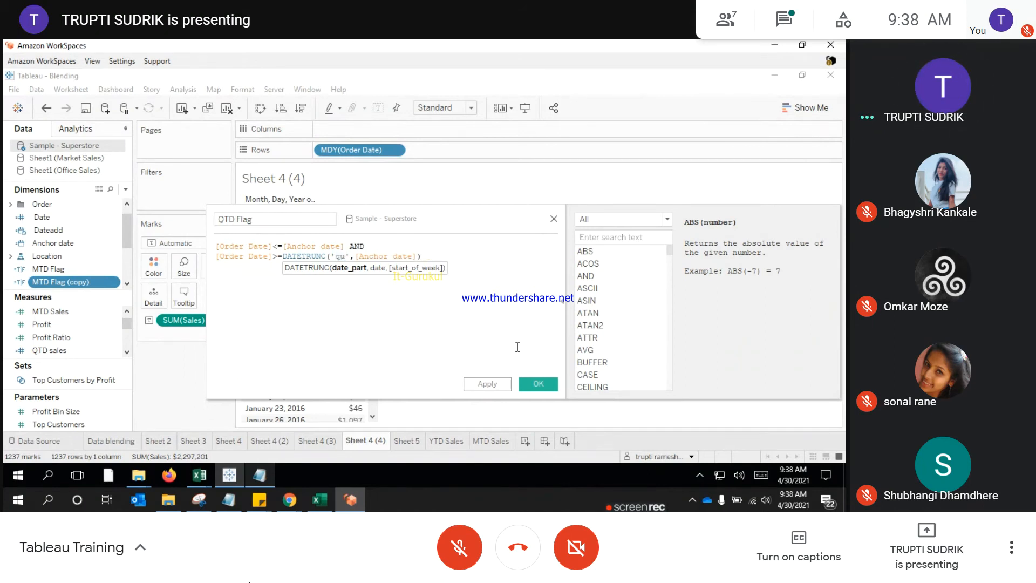
type("arter")
left_click(463, 261)
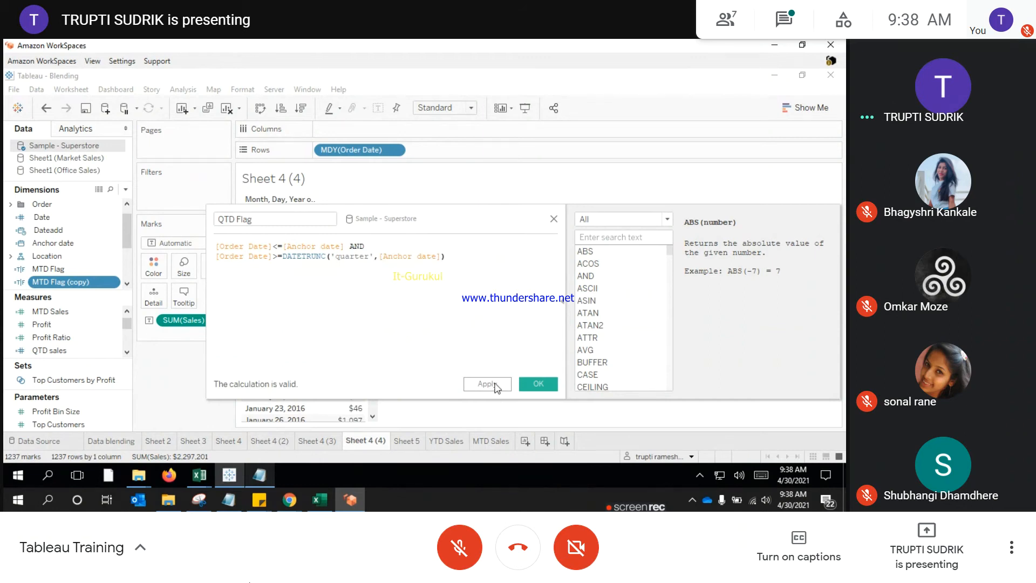
left_click(544, 386)
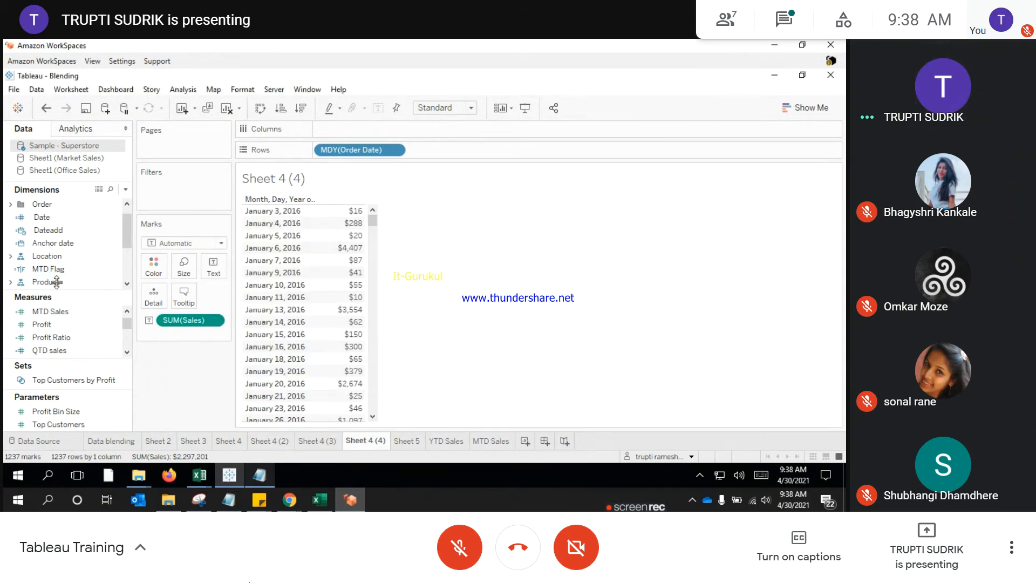
Step: Filter Sheet 4 (4) by QTD Flag set to True and add QTD Flag to the color marks
scroll(58, 258, "down", 3)
left_click_drag(48, 232, 178, 195)
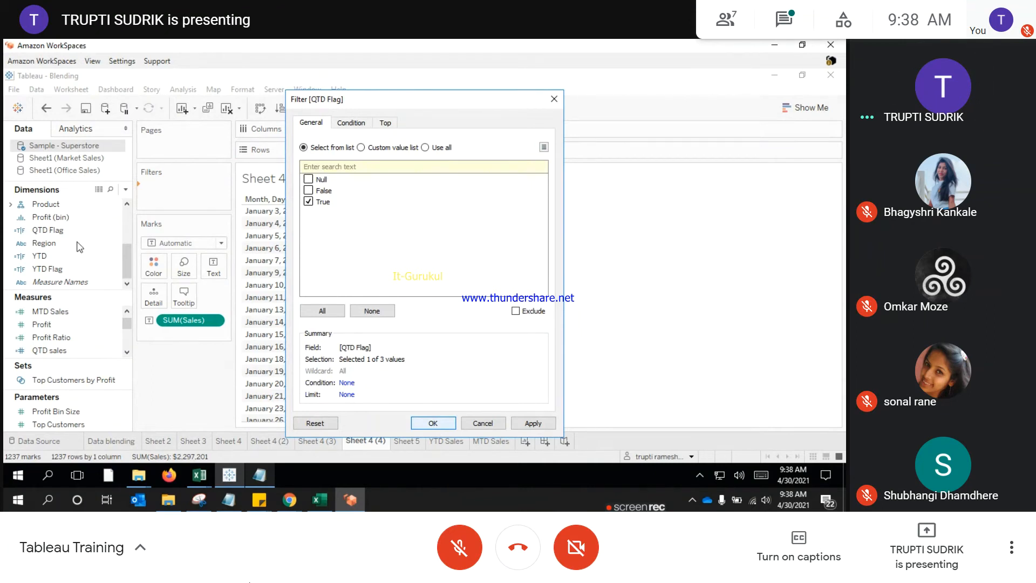
left_click(436, 424)
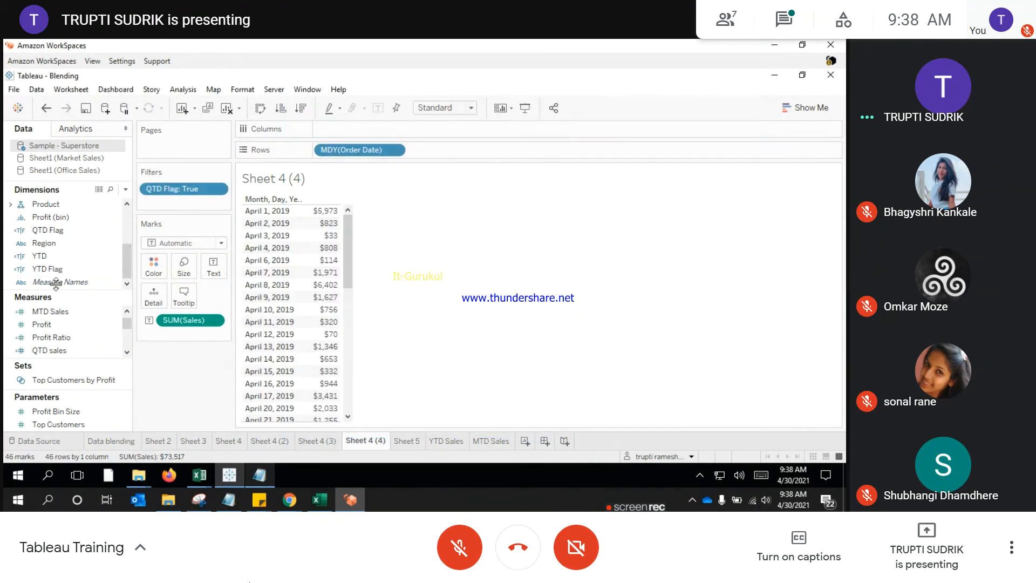
left_click_drag(49, 231, 153, 265)
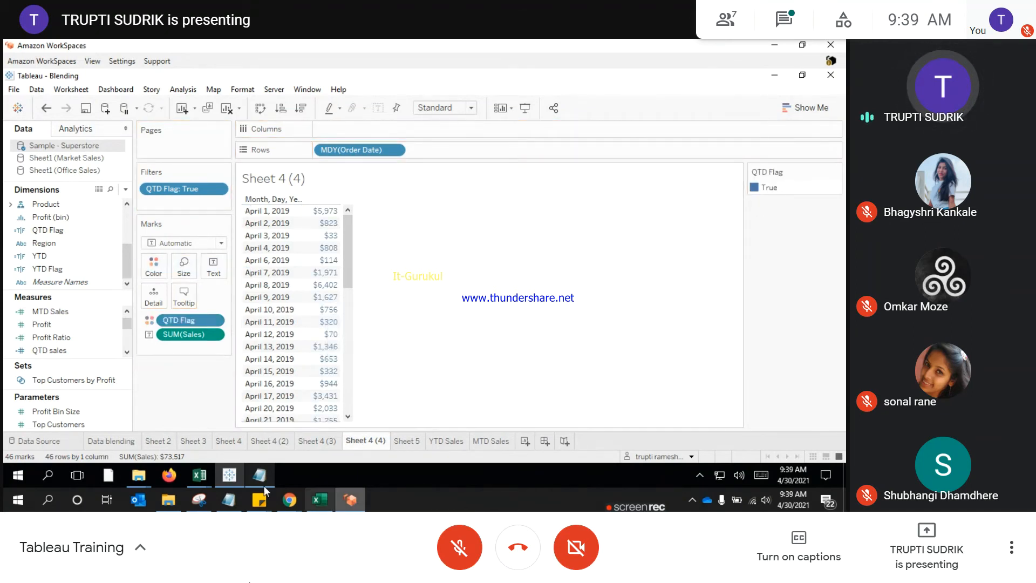
left_click(201, 479)
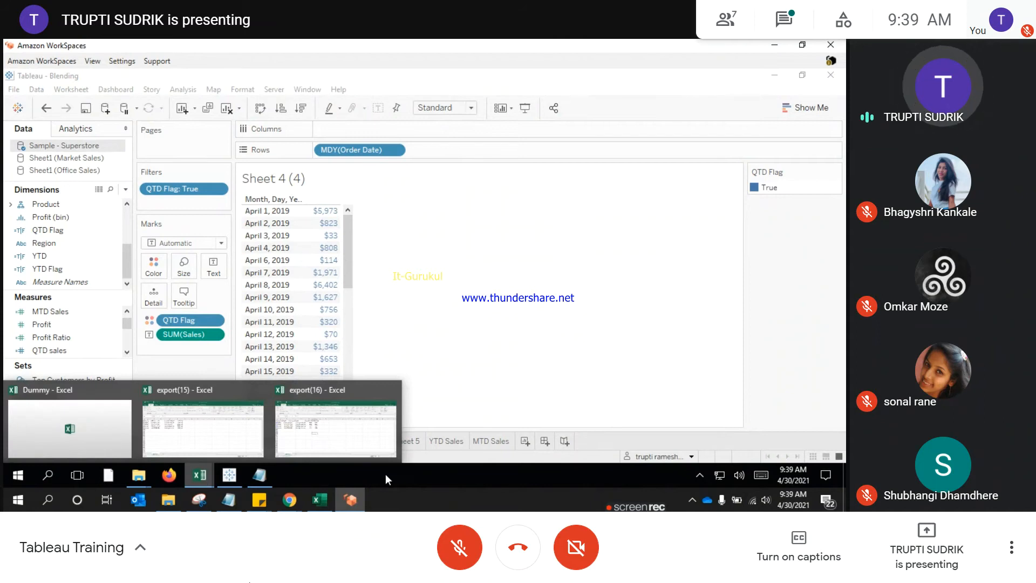
left_click(456, 275)
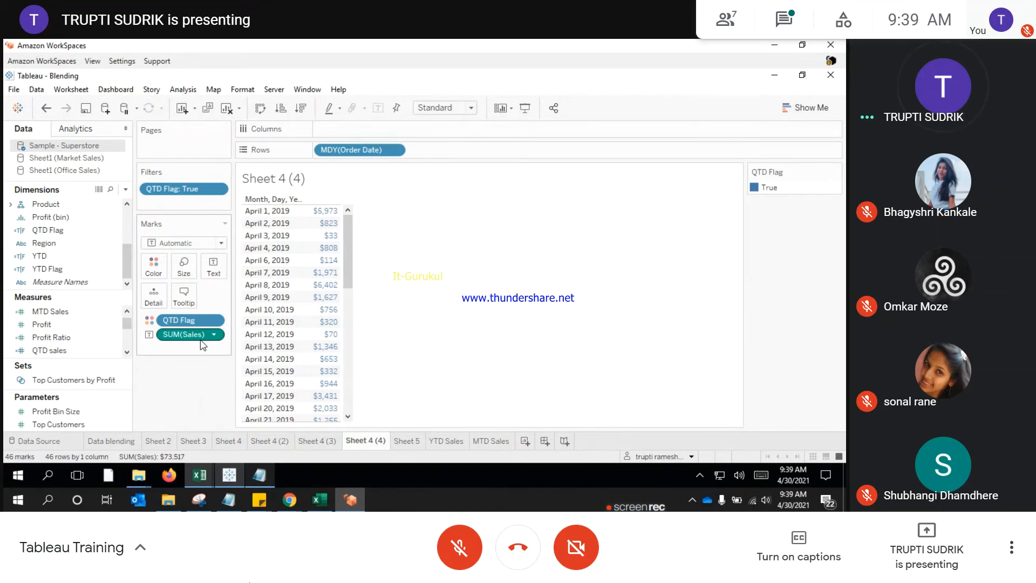
Step: Examine the quarter-to-date daily sales on Sheet 4 (4), from the first order date down to the grand total
mouse_move(330, 274)
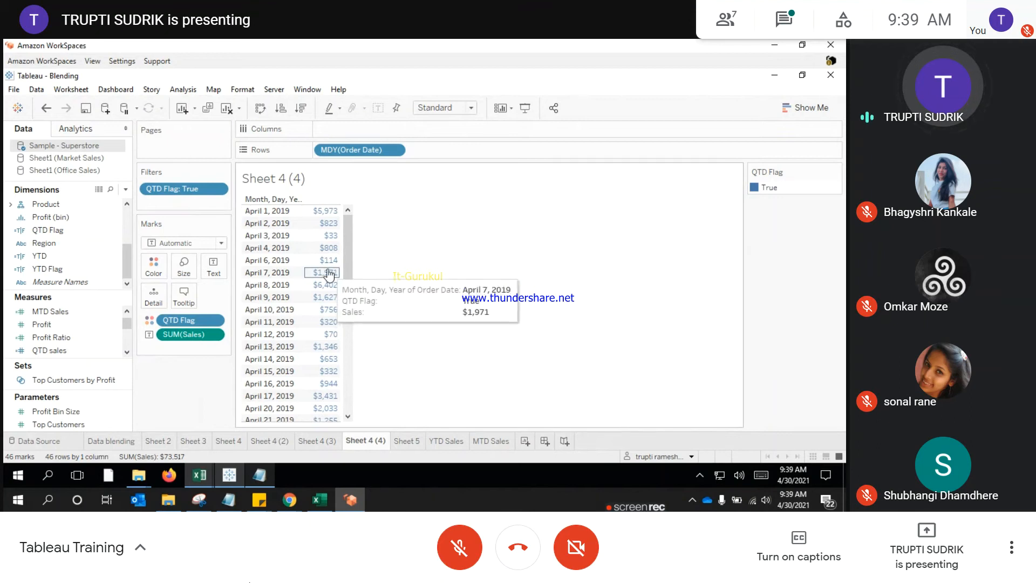
scroll(328, 273, "down", 10)
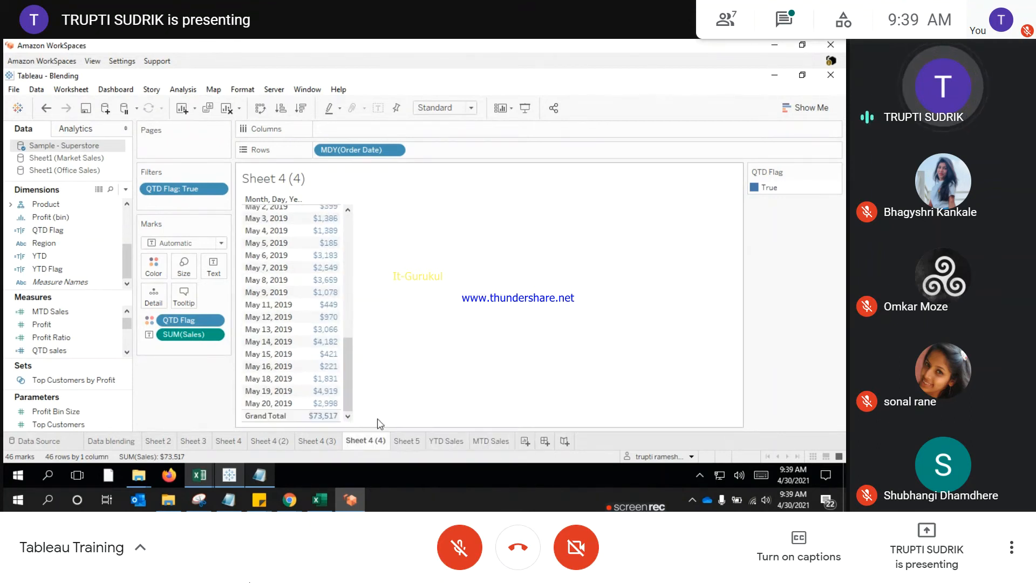
scroll(292, 346, "up", 10)
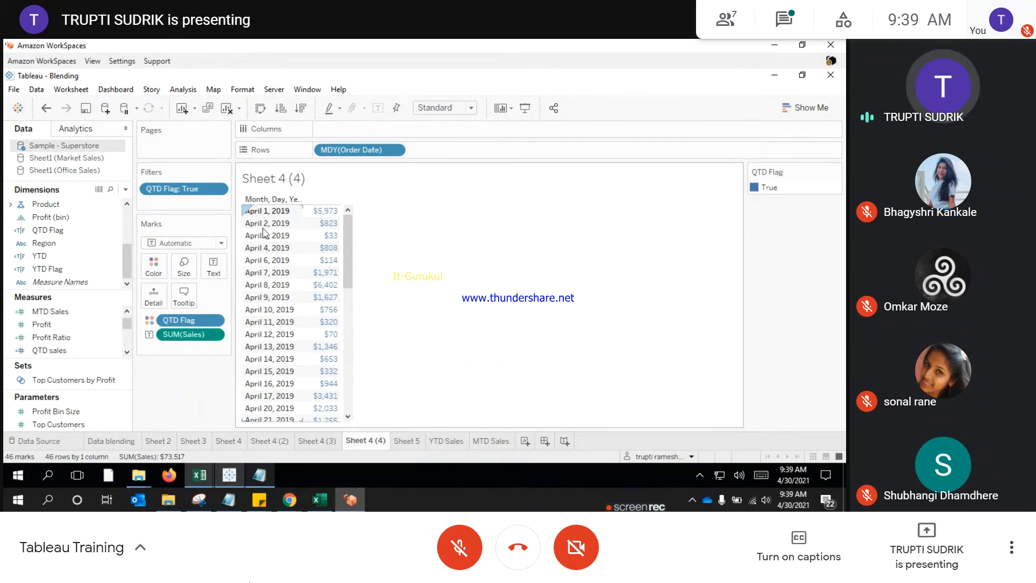
scroll(316, 396, "down", 10)
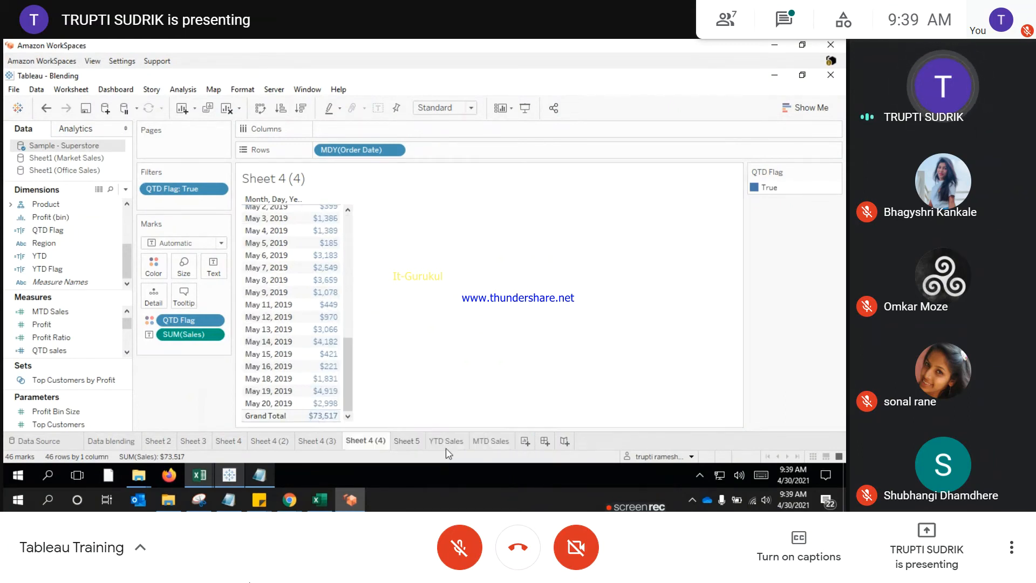
Step: Delete the commented-out //DATE("31/01/2017") line from the QTD sales calculation and save it
right_click(62, 351)
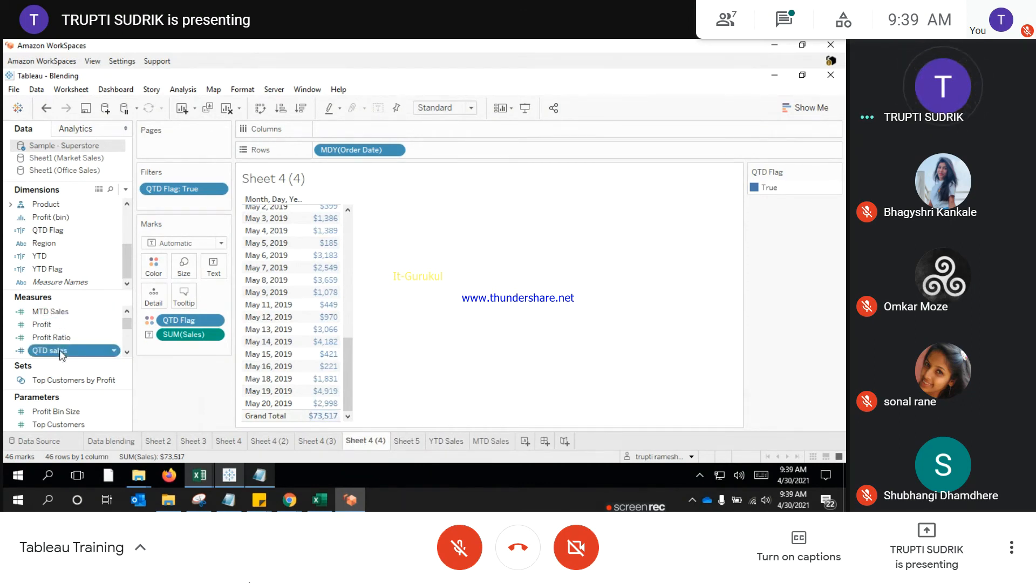
left_click(95, 144)
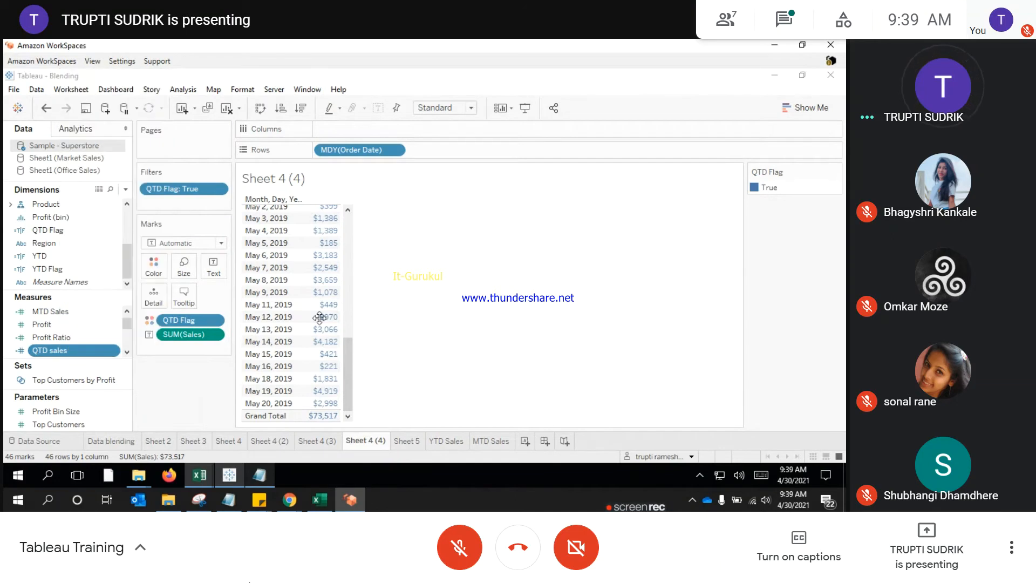
left_click_drag(311, 296, 220, 274)
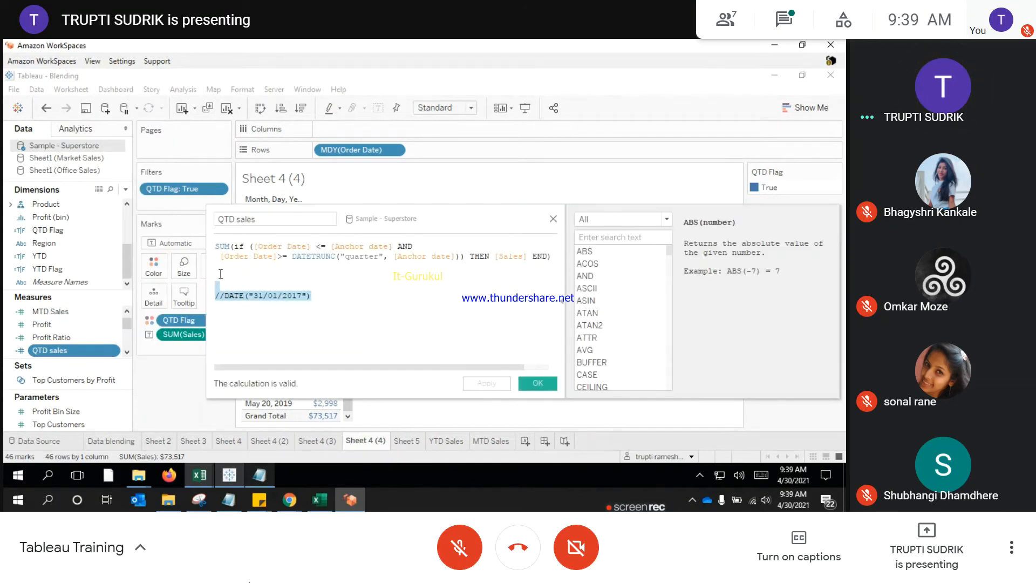
key("BackSpace")
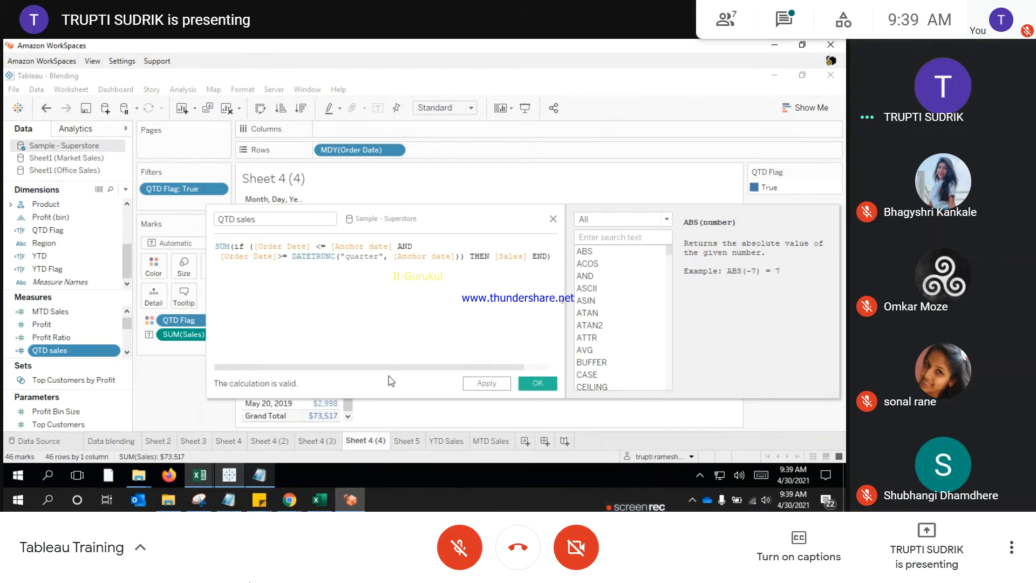
left_click(537, 383)
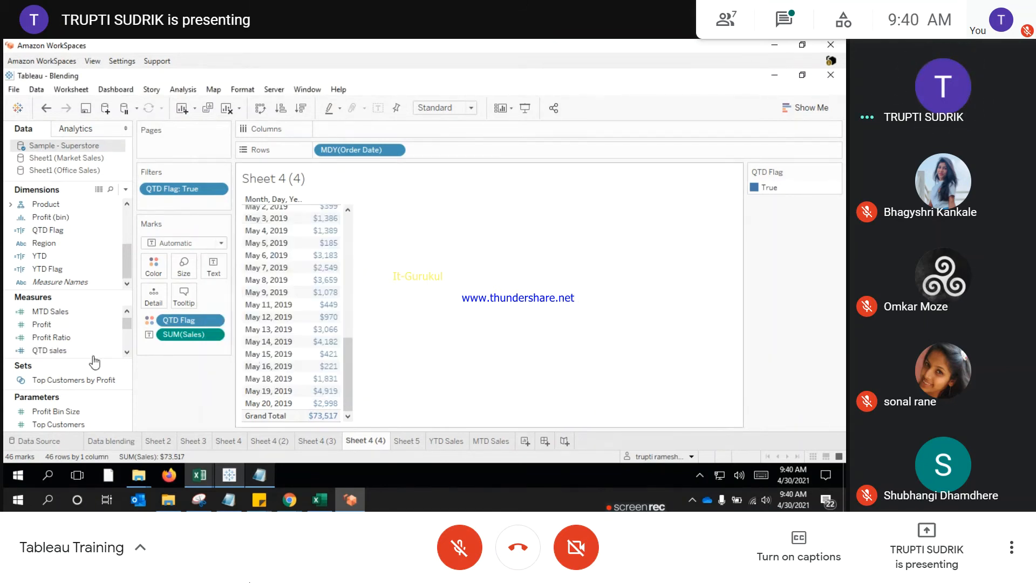
Step: Add a new worksheet named QTD Sales and show the QTD sales measure on it as text
left_click(506, 441)
left_click(526, 441)
double_click(530, 440)
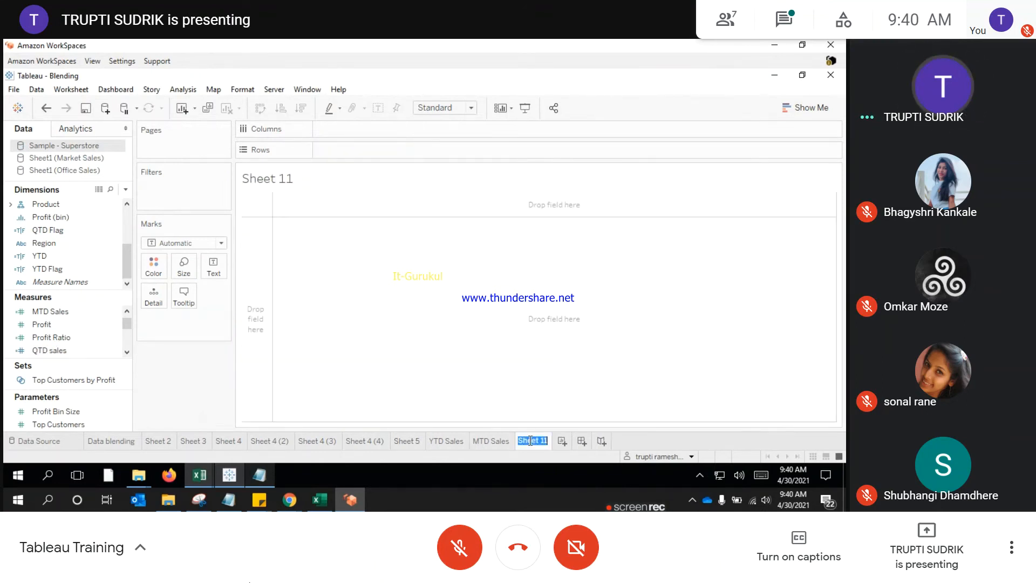
type("QTD")
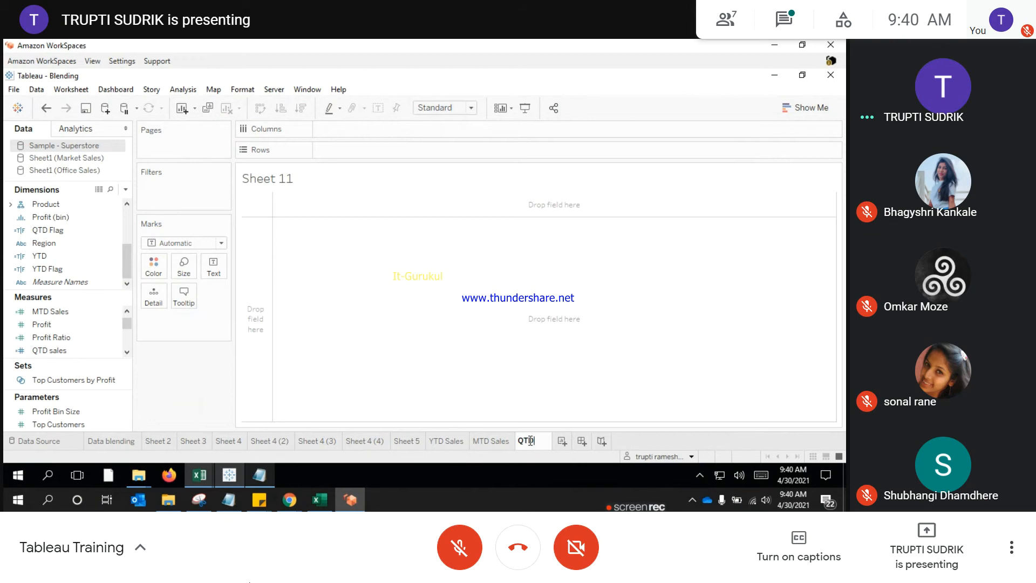
type(" Sales")
key("Return")
left_click(61, 350)
left_click_drag(60, 350, 213, 266)
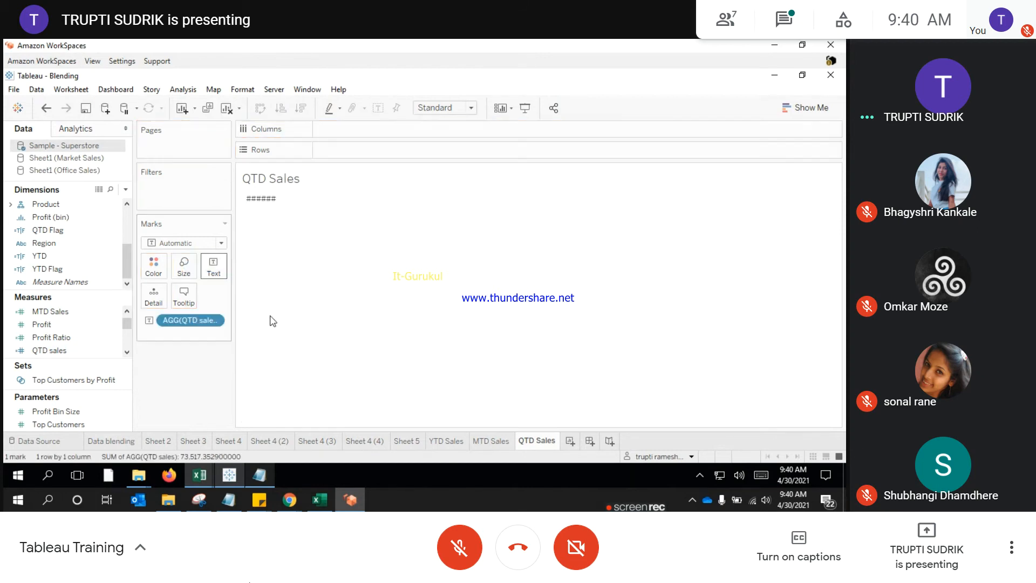
Step: Copy the formatting of the YTD Sales worksheet and paste it onto the QTD Sales worksheet
left_click(439, 444)
right_click(446, 442)
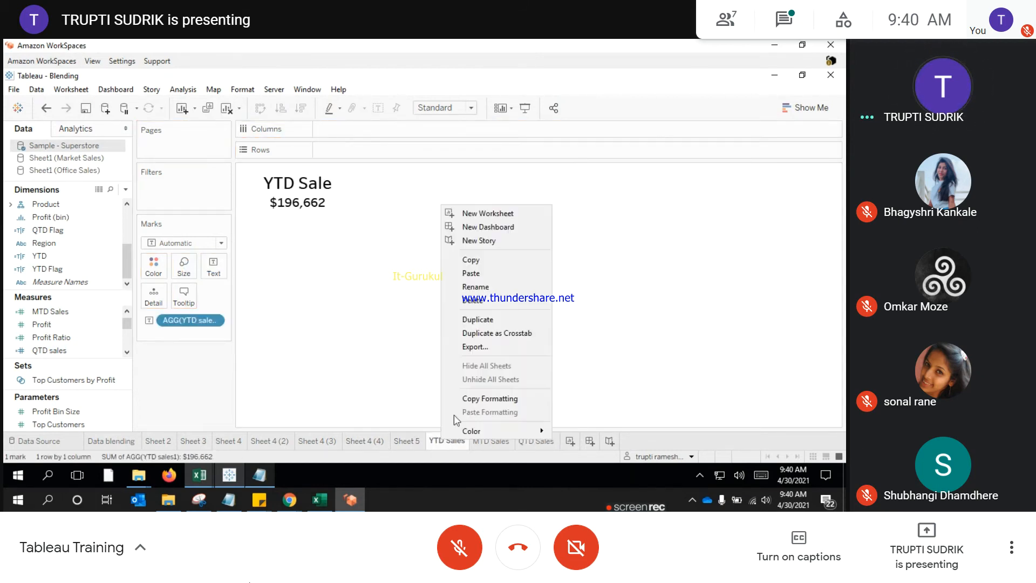
left_click(516, 437)
left_click(530, 442)
right_click(529, 442)
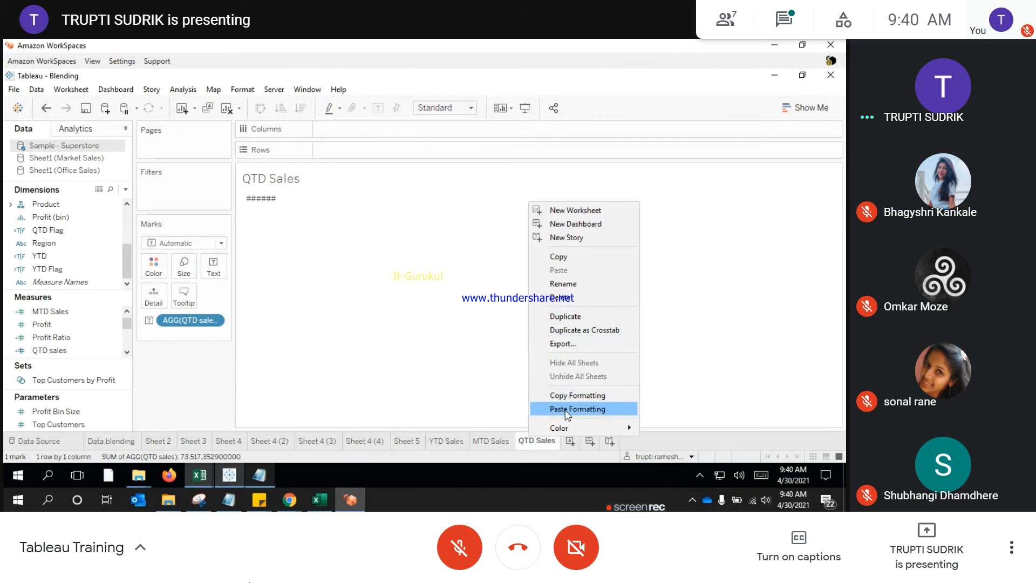
left_click(566, 409)
Step: Widen the value column on the QTD Sales worksheet until the whole number fits
mouse_move(276, 204)
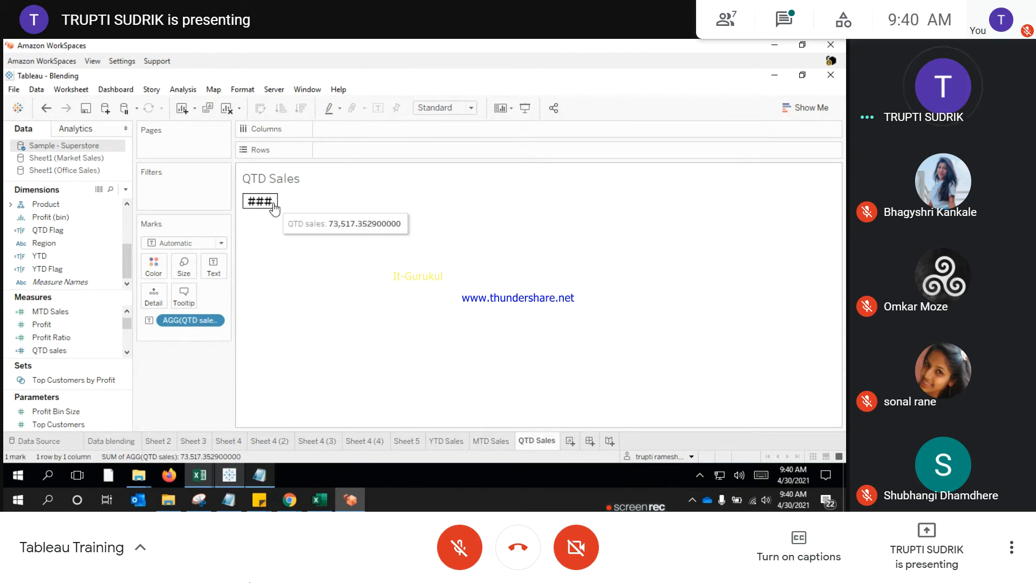
left_click_drag(279, 199, 348, 204)
mouse_move(334, 204)
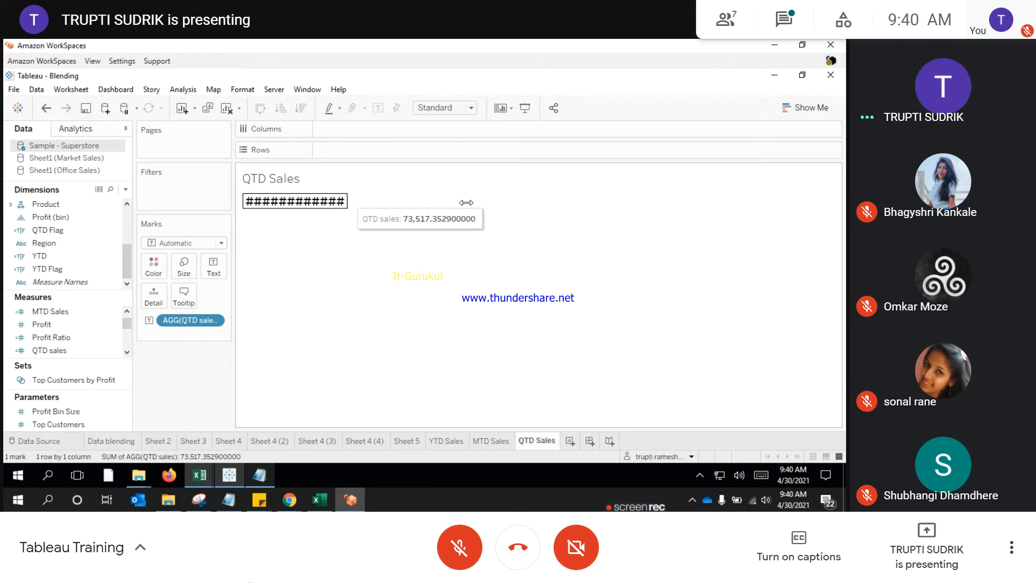
Step: Format the pane numbers of AGG(QTD sales) as Number (Custom) with 0 decimal places
left_click(345, 207)
right_click(345, 207)
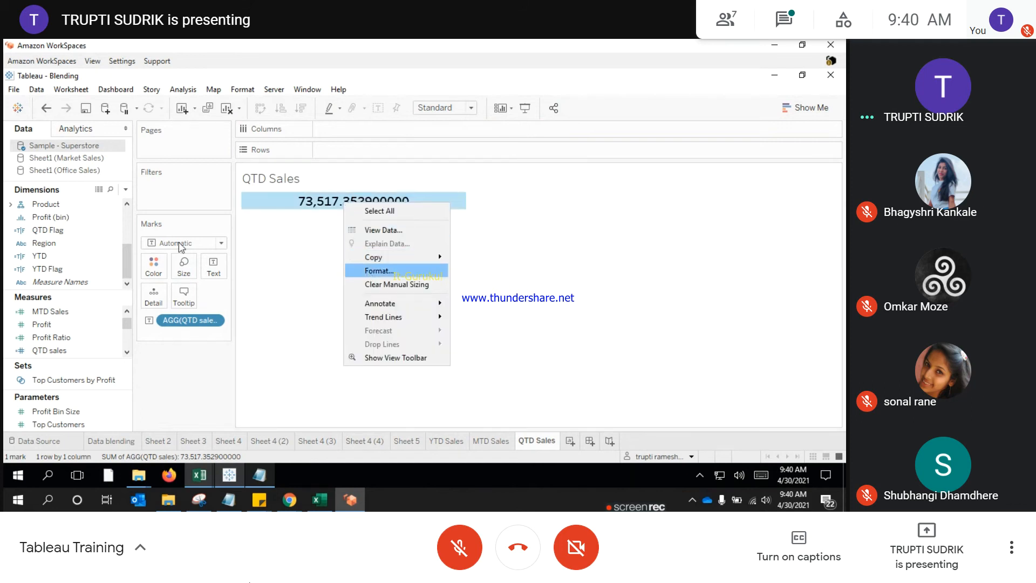
left_click(379, 270)
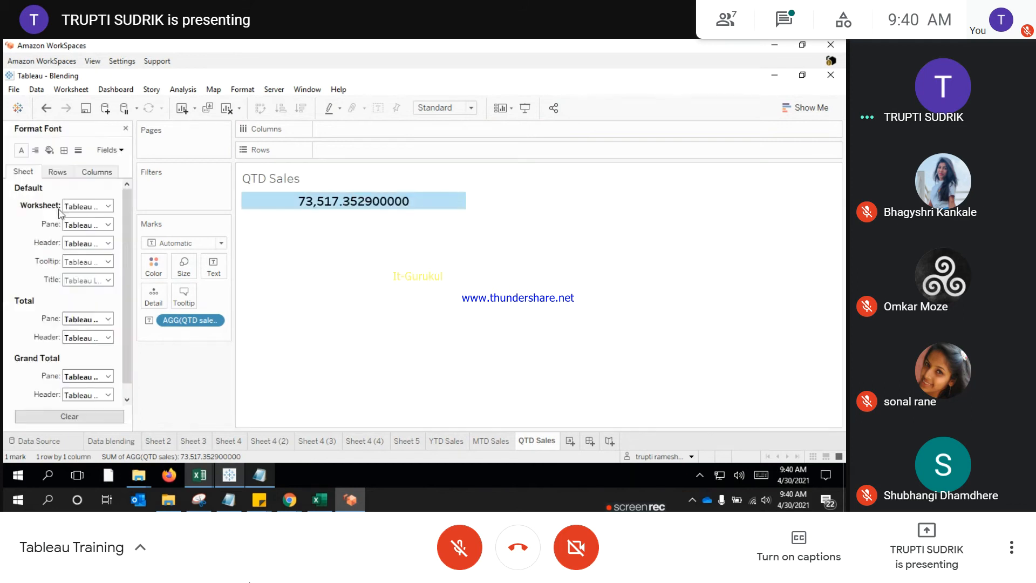
left_click(110, 150)
left_click(121, 168)
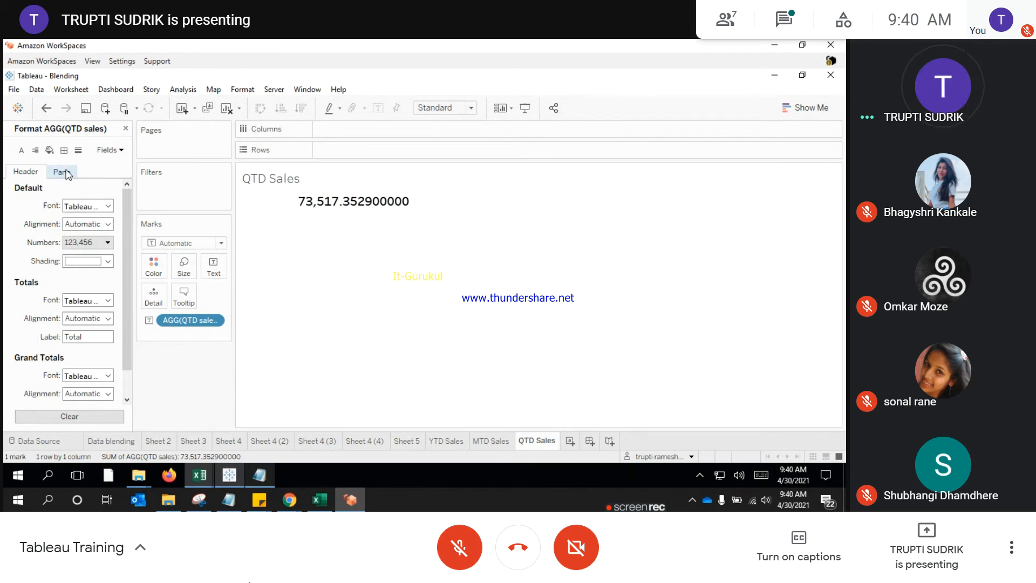
left_click(108, 242)
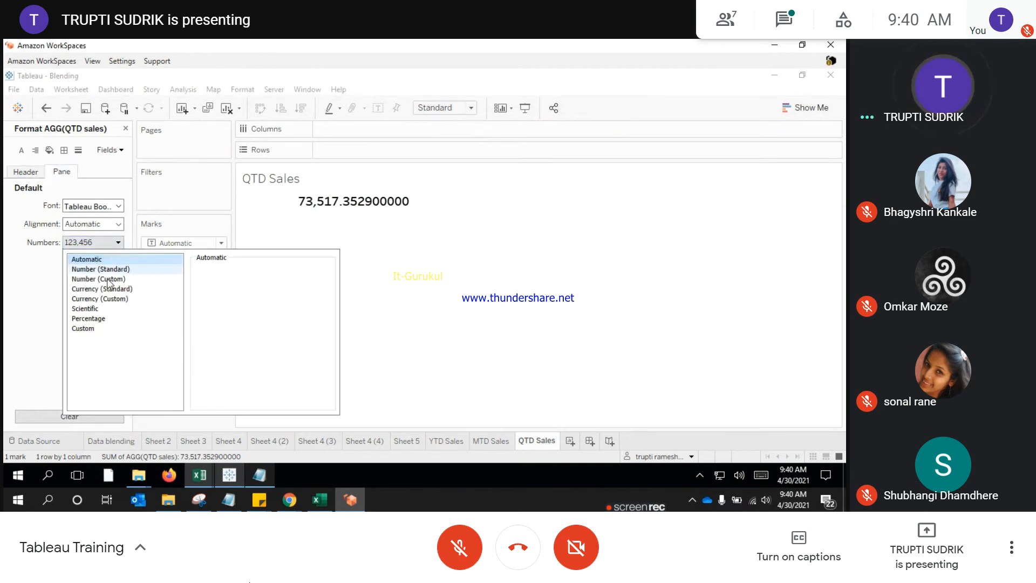
left_click(109, 280)
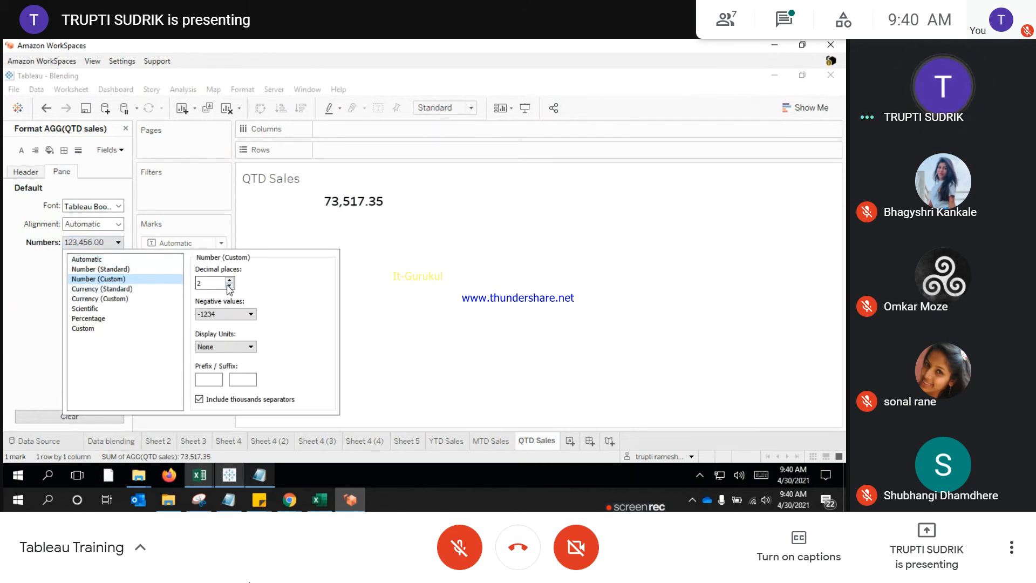
type("0")
left_click(388, 296)
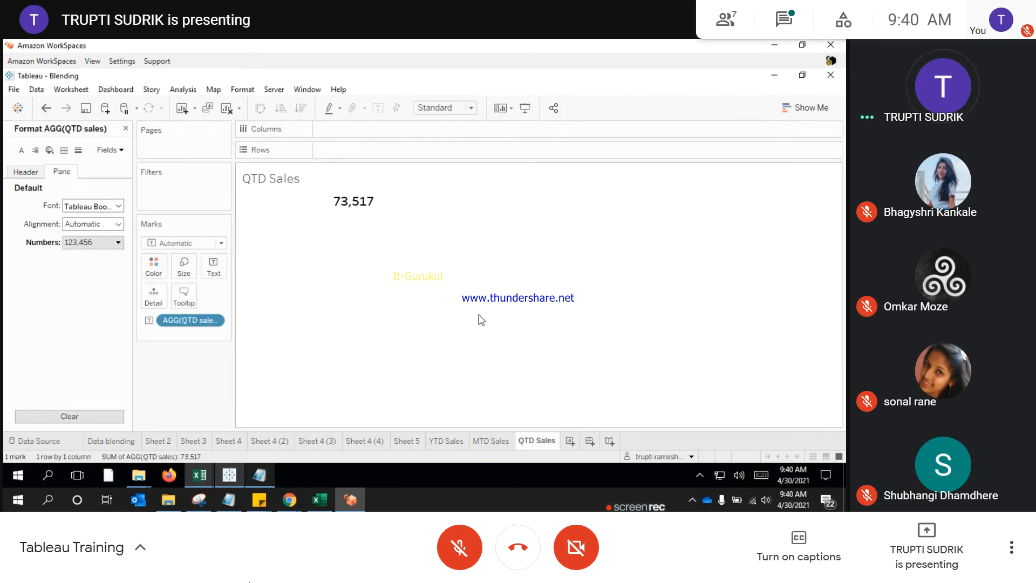
Step: Add a $ prefix to the custom number format of the QTD sales value
left_click(100, 242)
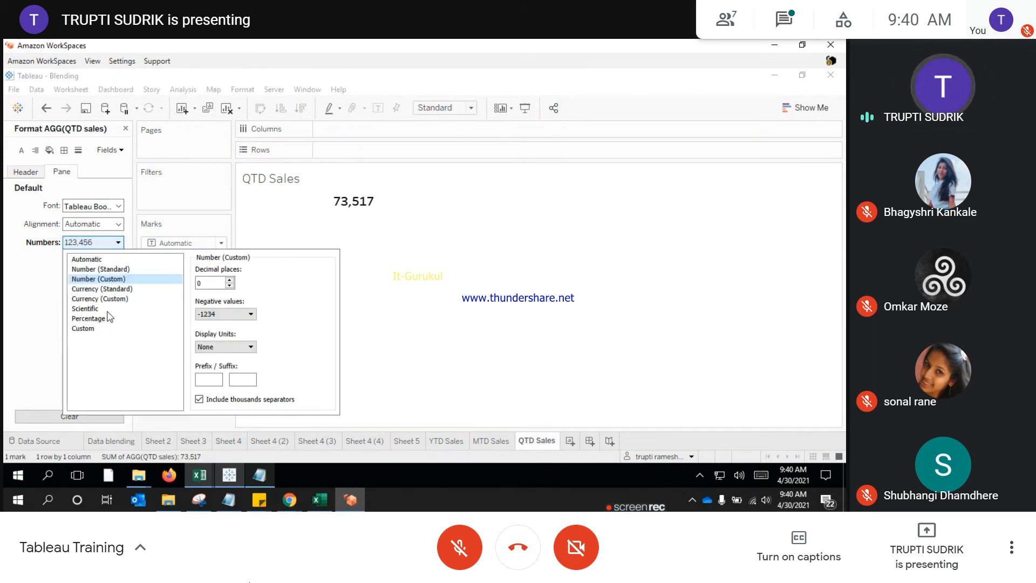
left_click(215, 377)
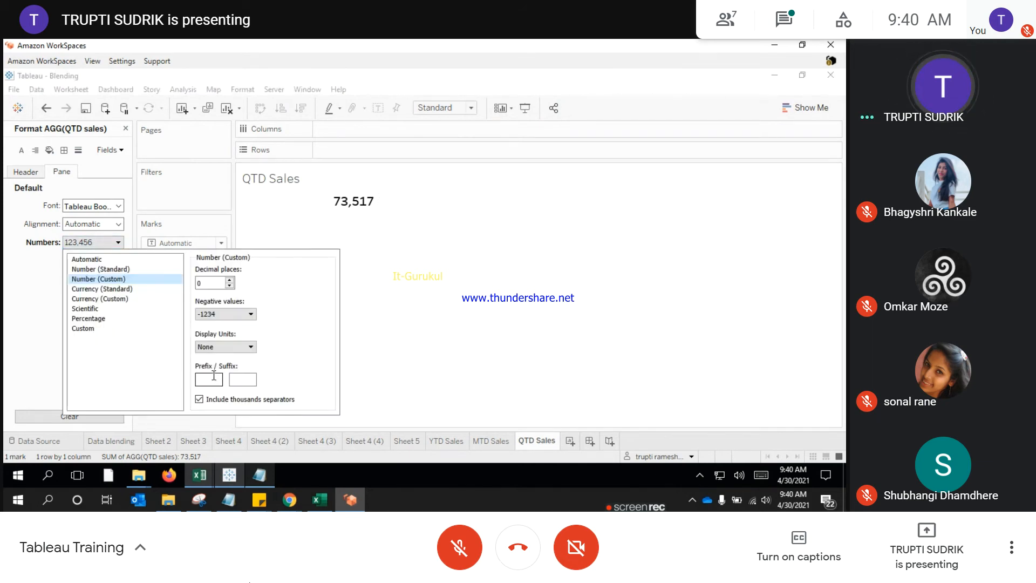
type("$")
left_click(305, 371)
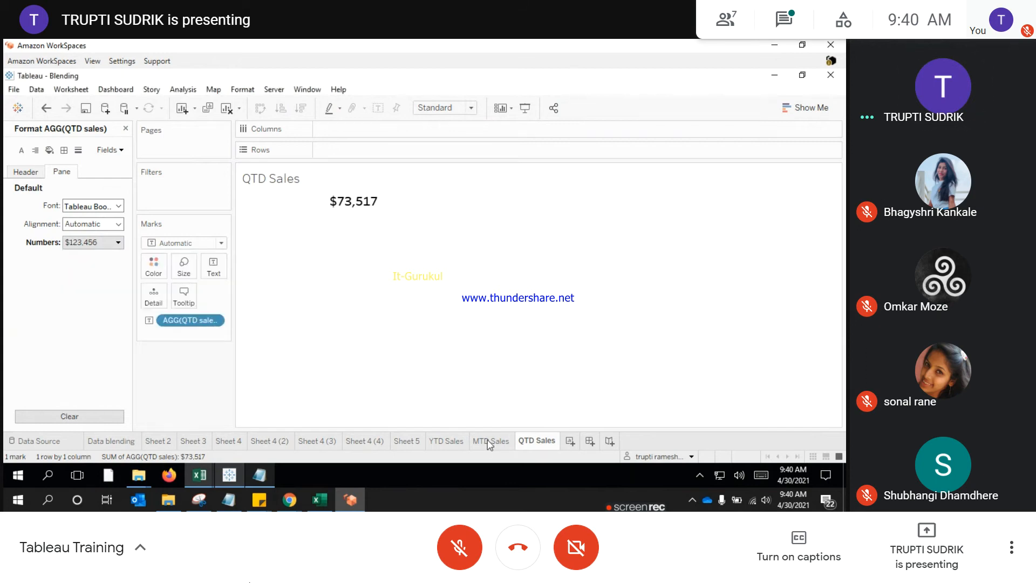
Step: Format the pane numbers of AGG(MTD Sales) on the MTD Sales worksheet as Number (Custom) with 0 decimals and a $ prefix
left_click(489, 441)
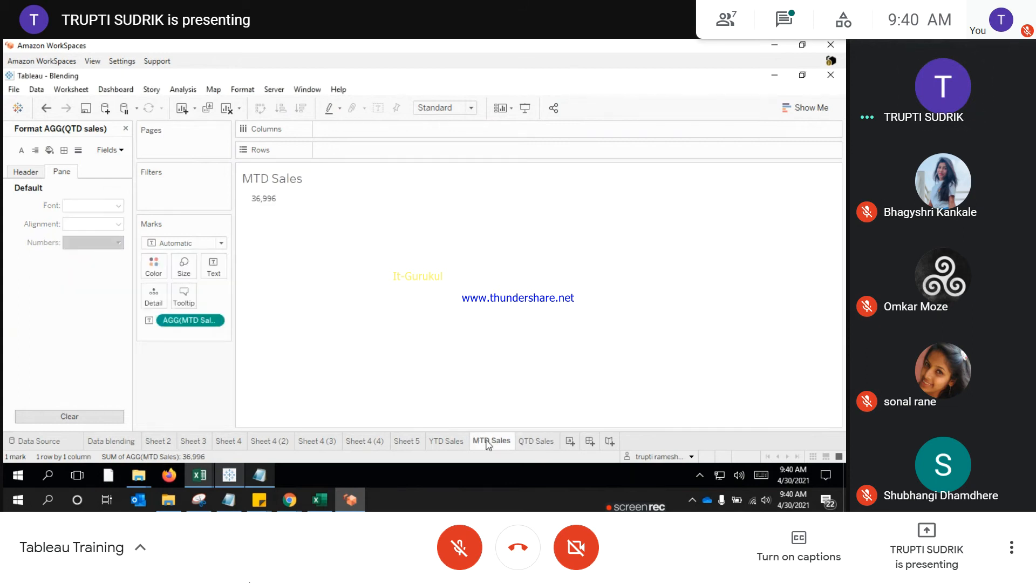
left_click(256, 199)
left_click(110, 150)
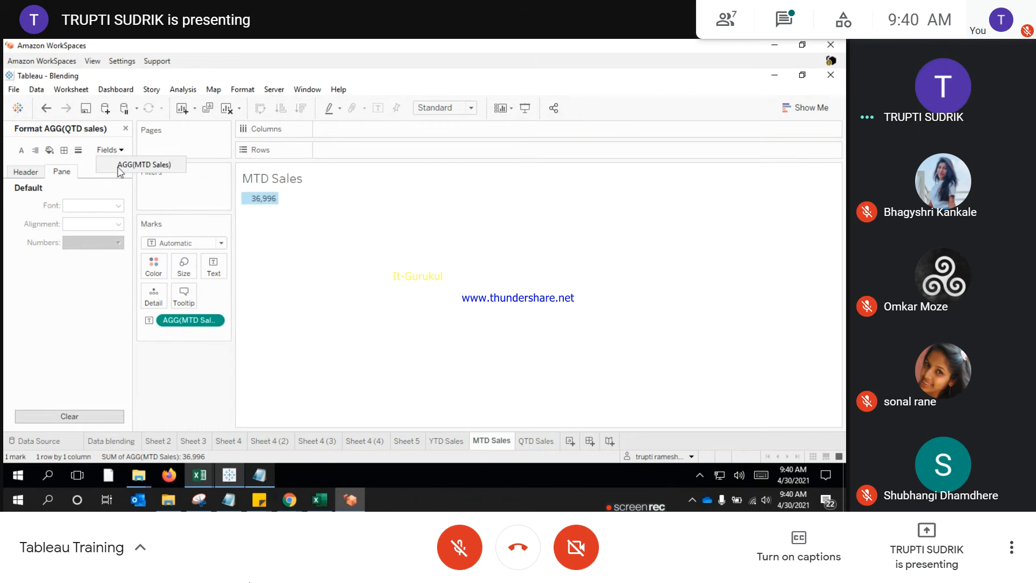
left_click(120, 168)
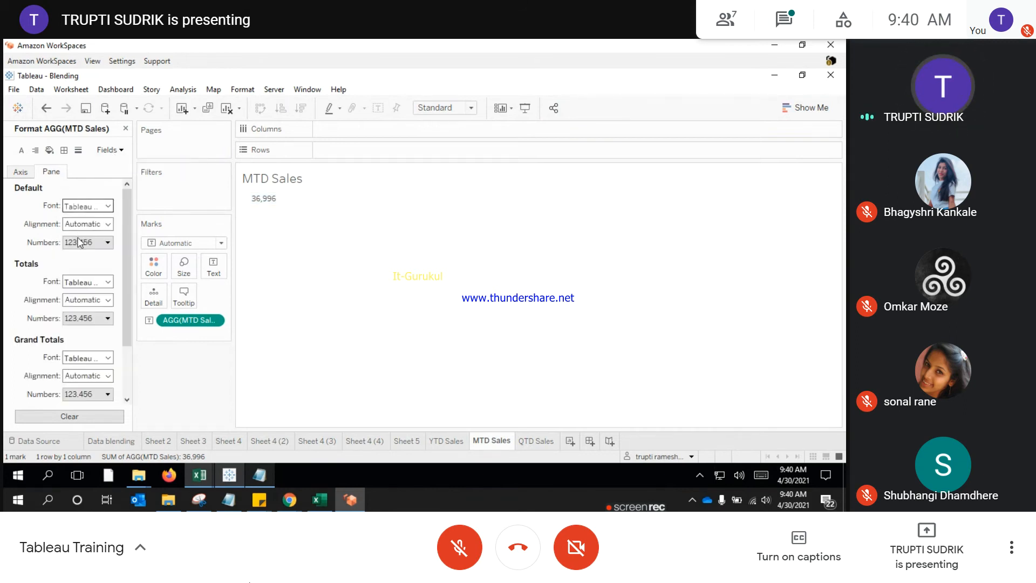
left_click(81, 243)
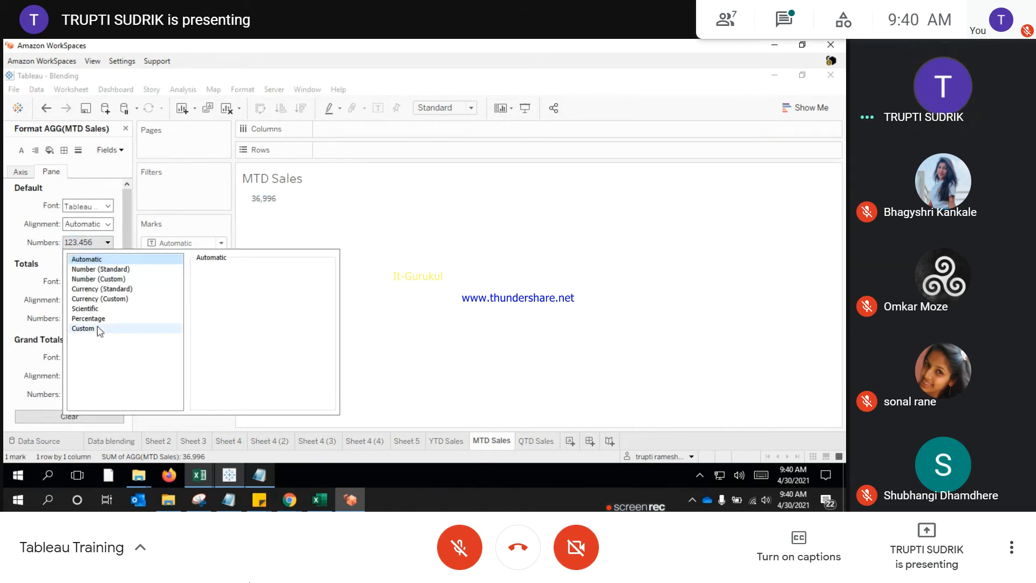
left_click(99, 278)
left_click(230, 286)
left_click(229, 285)
left_click(210, 379)
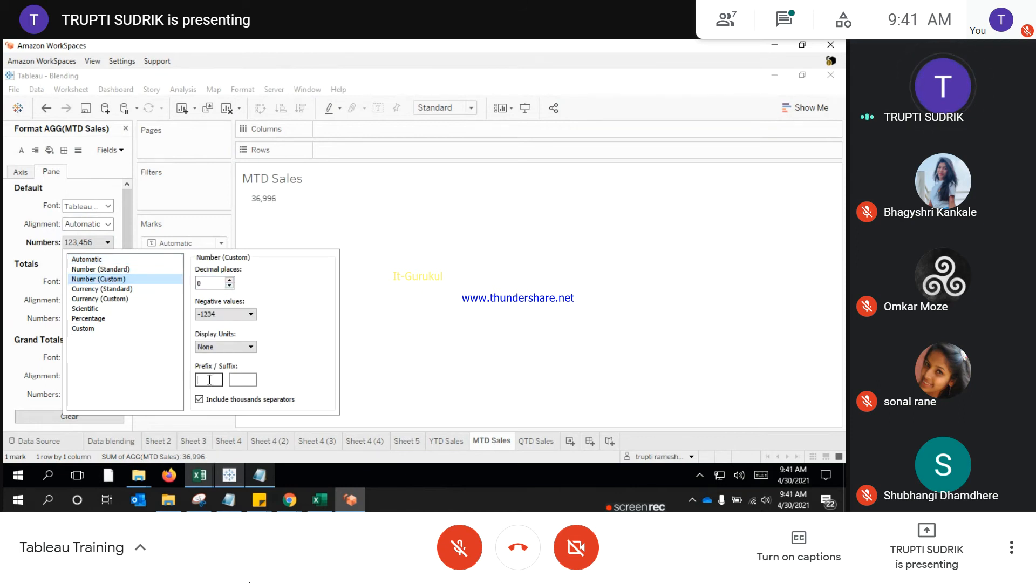
type("$")
left_click(370, 319)
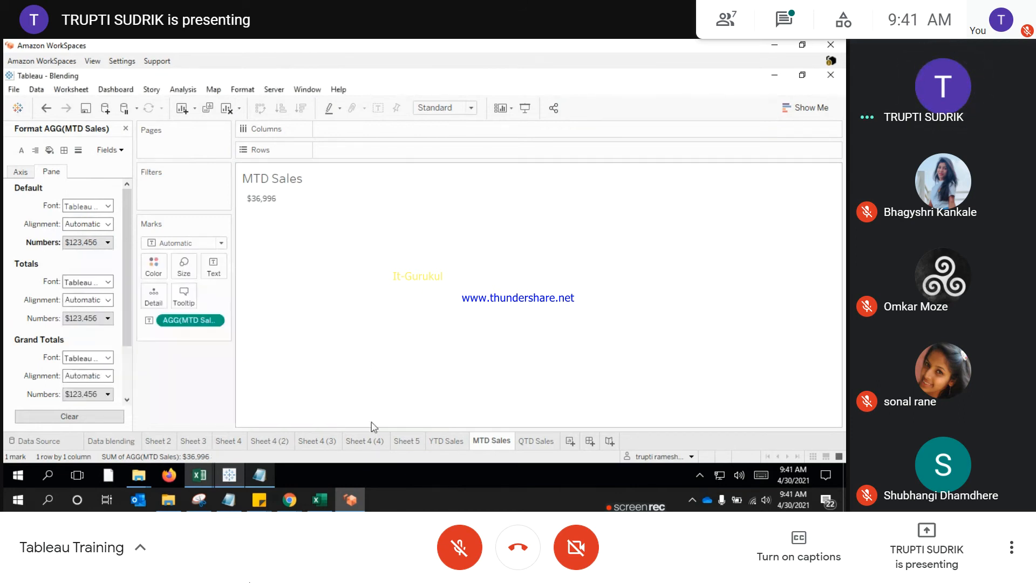
Step: Copy the formatting of the YTD Sales worksheet and paste it onto the MTD Sales worksheet
left_click(438, 442)
right_click(438, 441)
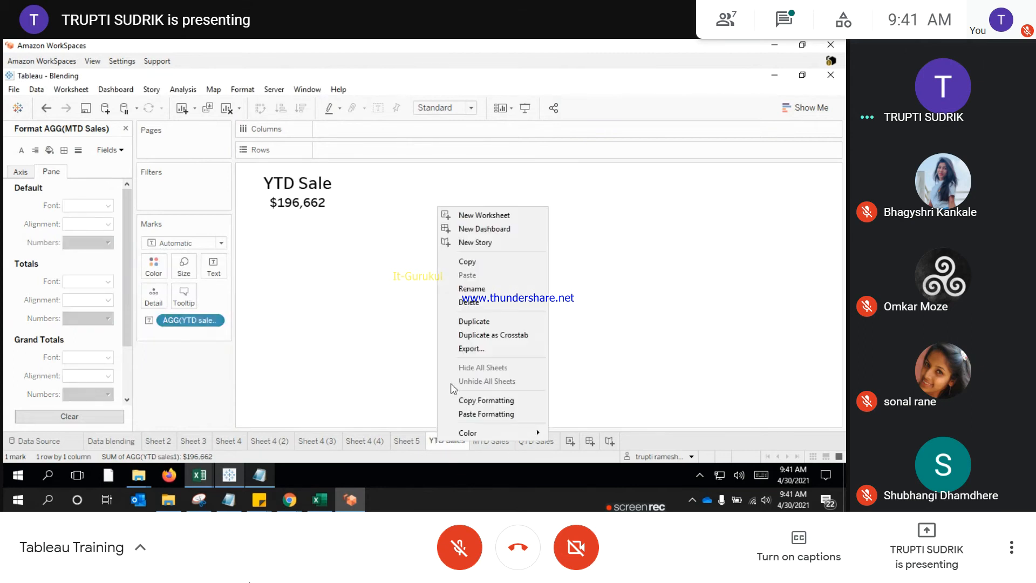
left_click(488, 446)
left_click(489, 448)
right_click(489, 448)
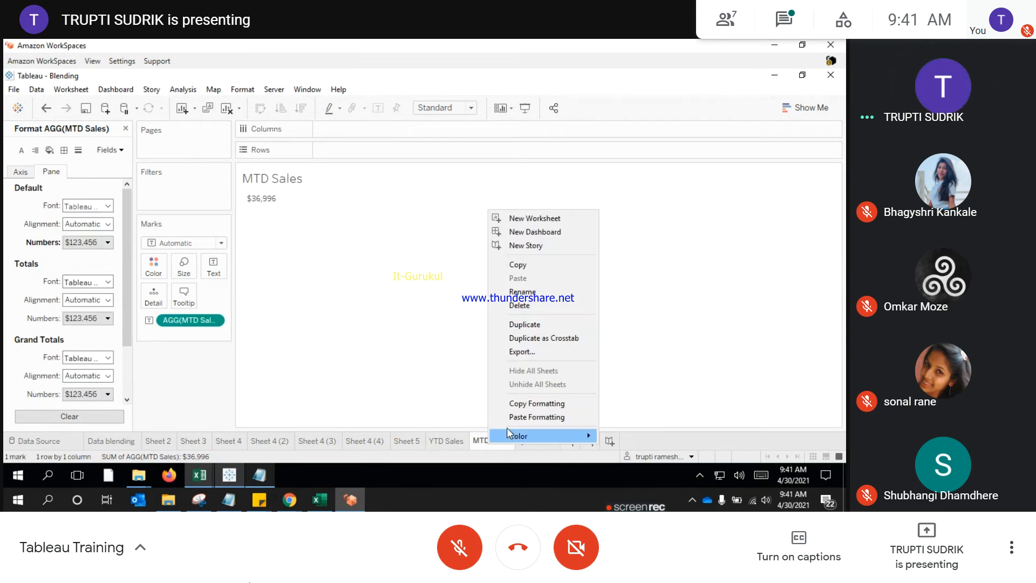
left_click(517, 419)
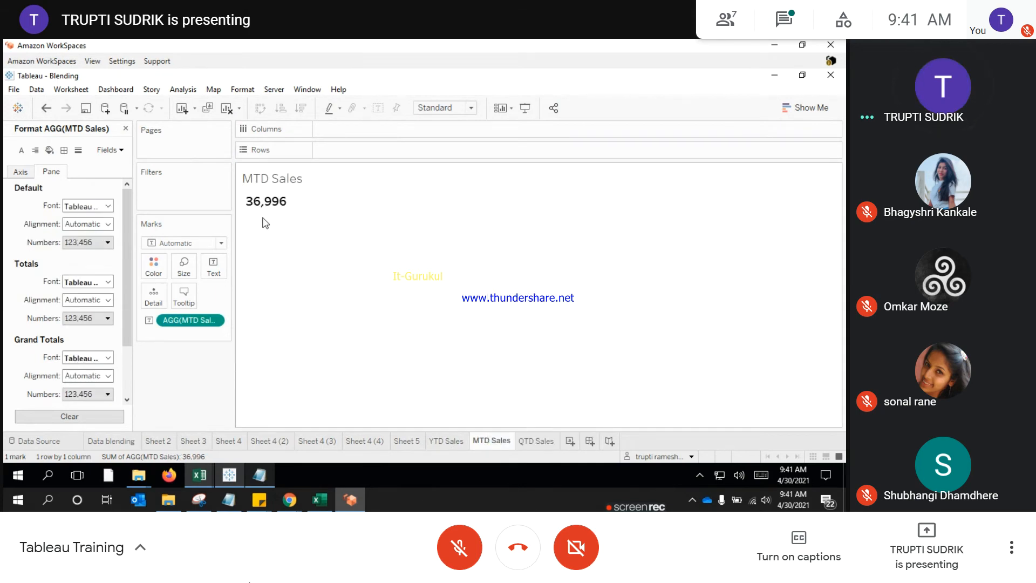
Step: Reapply the Number (Custom) format with 0 decimal places and a $ prefix to the MTD Sales value
left_click(81, 243)
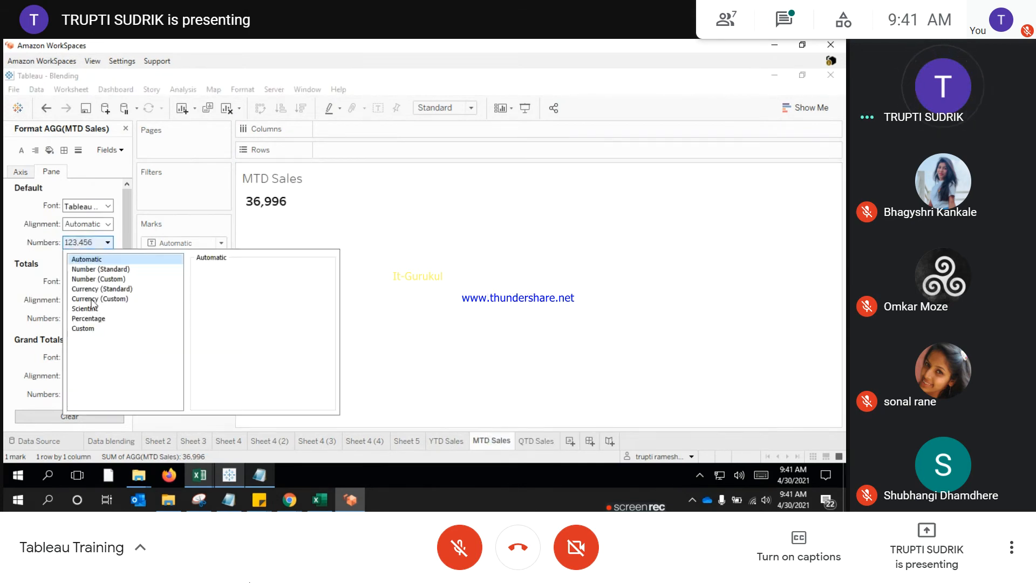
left_click(97, 279)
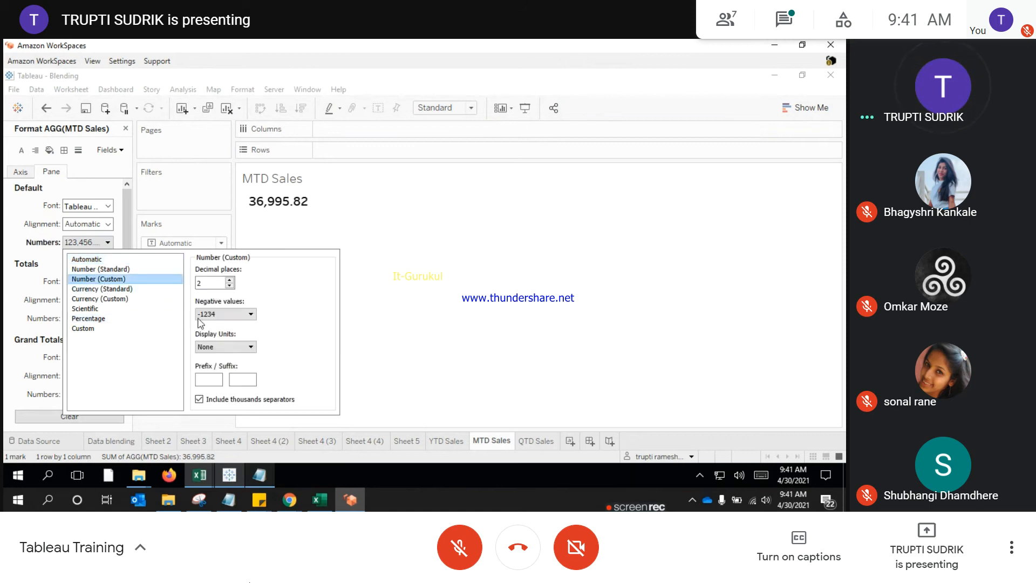
left_click(229, 286)
left_click(230, 286)
left_click(209, 379)
type("$")
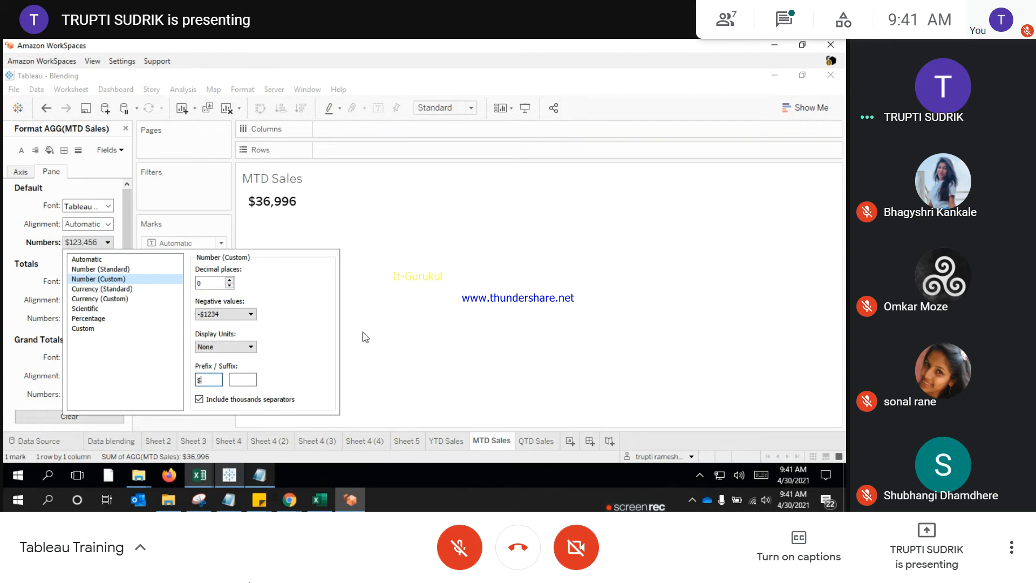
left_click(385, 322)
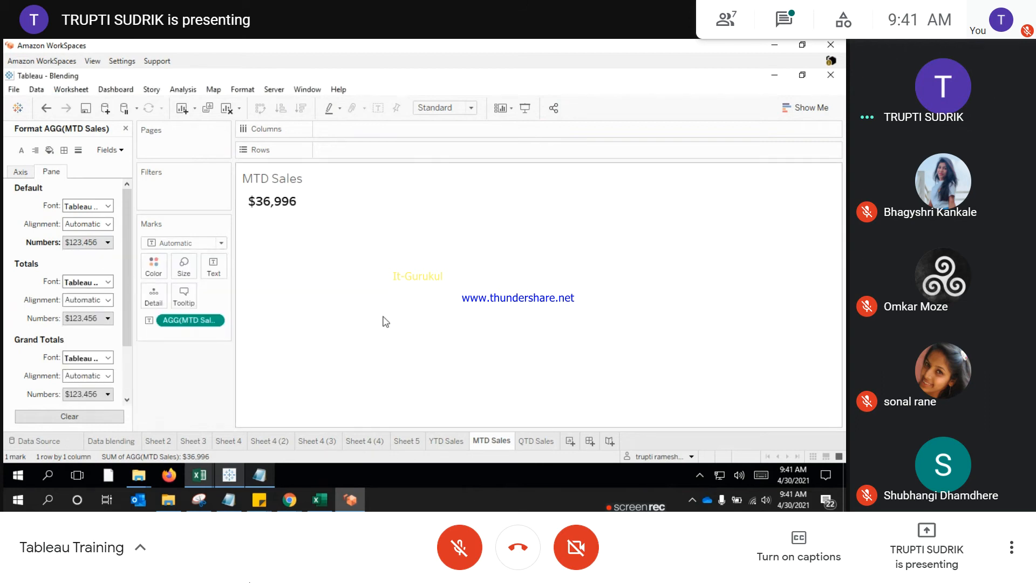
Step: Copy the "YTD Sale" heading line from the text label of the YTD Sales worksheet, leaving that label unedited
left_click(455, 442)
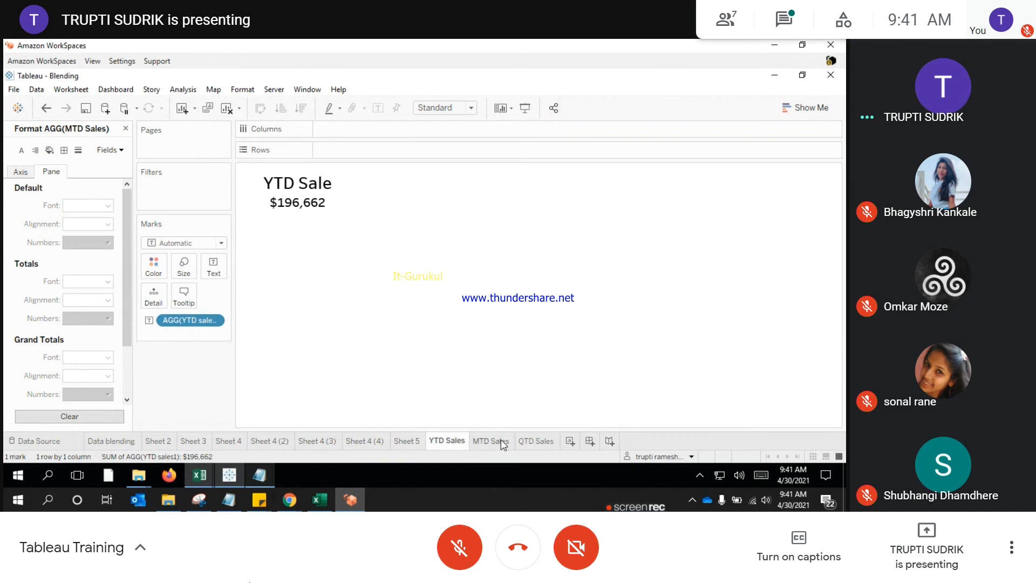
left_click(501, 442)
left_click(447, 441)
left_click(218, 273)
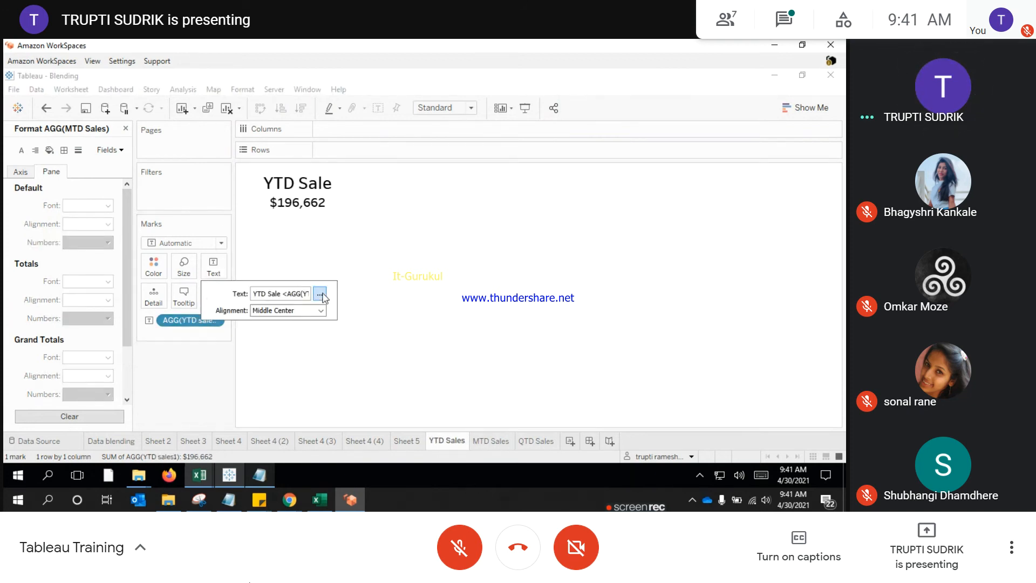
left_click(319, 294)
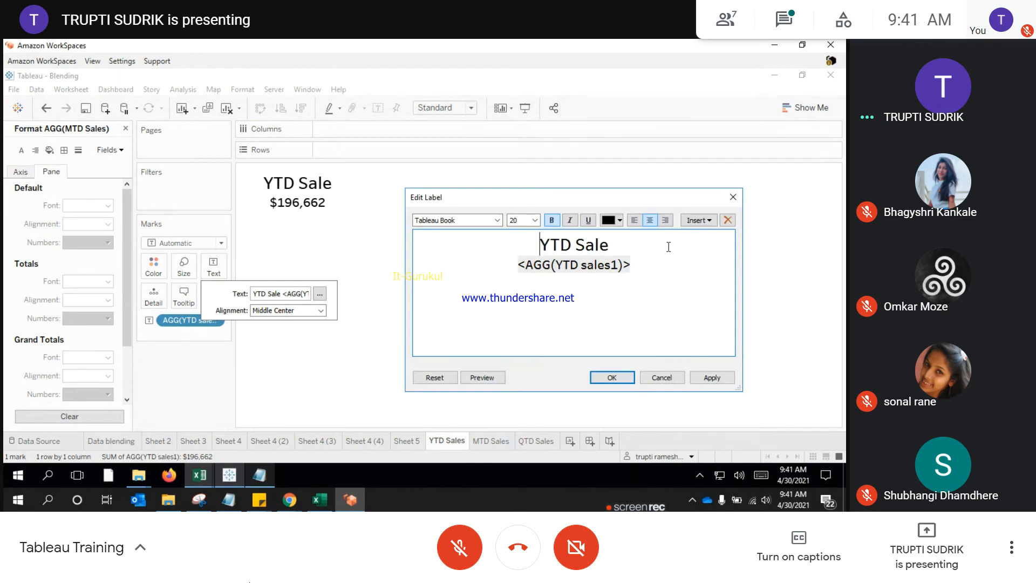
key("shift+End")
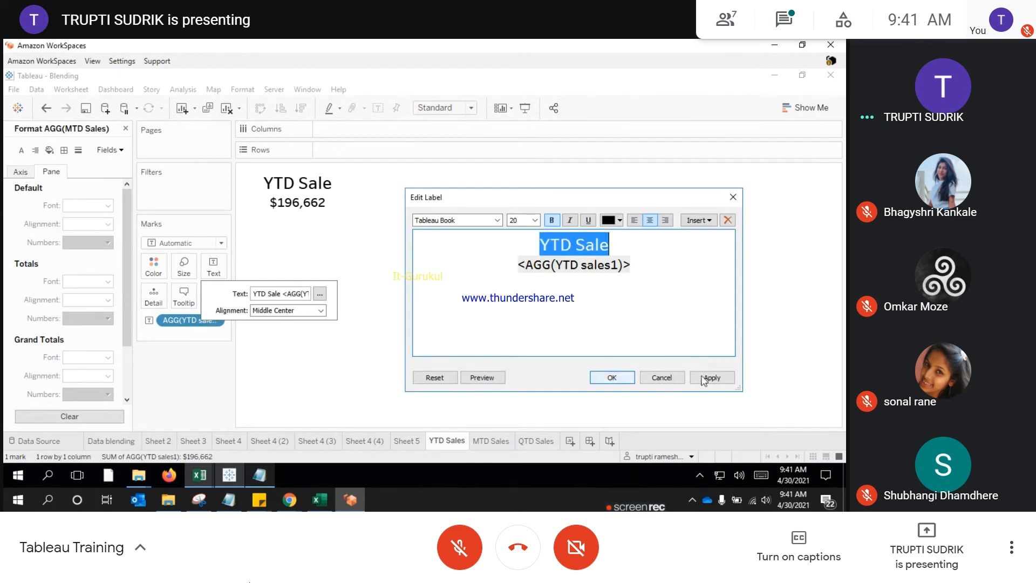
left_click(660, 377)
Step: Add a centred "MTD Sale" heading above the value in the MTD Sales worksheet's text label, reusing the copied heading
left_click(489, 443)
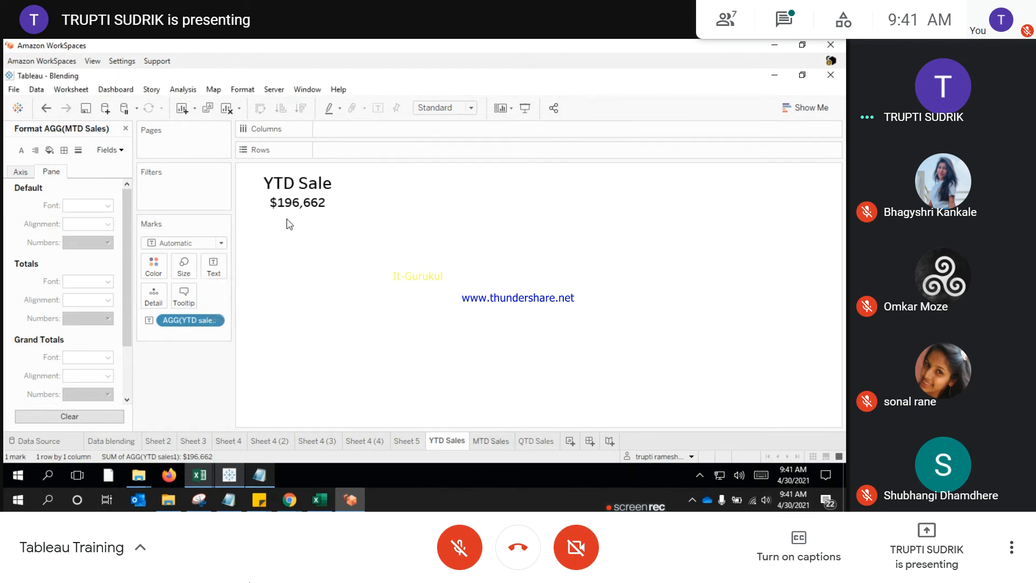
left_click(213, 265)
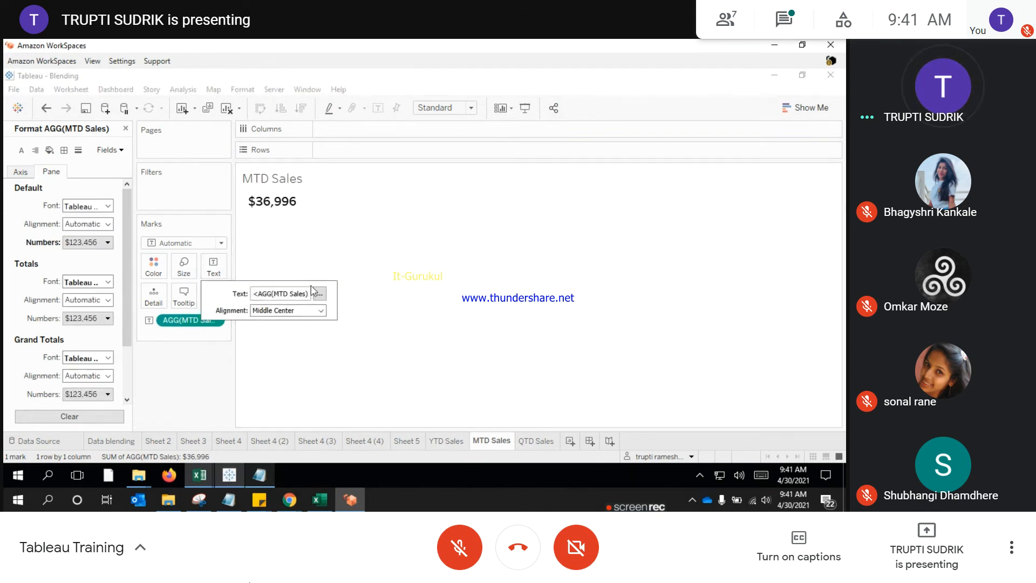
left_click(319, 294)
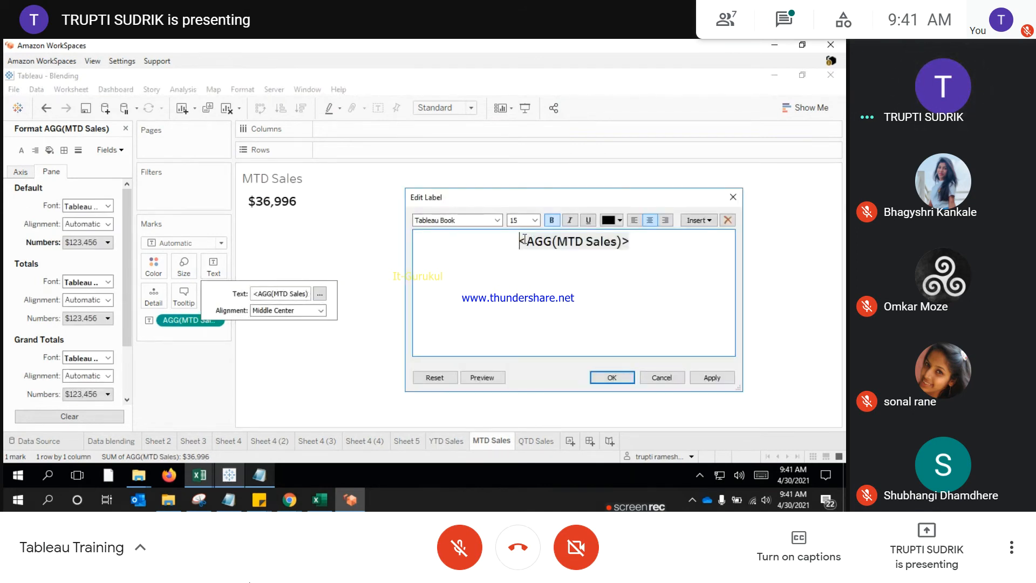
key("Return")
key("Up")
type("YTD Sale")
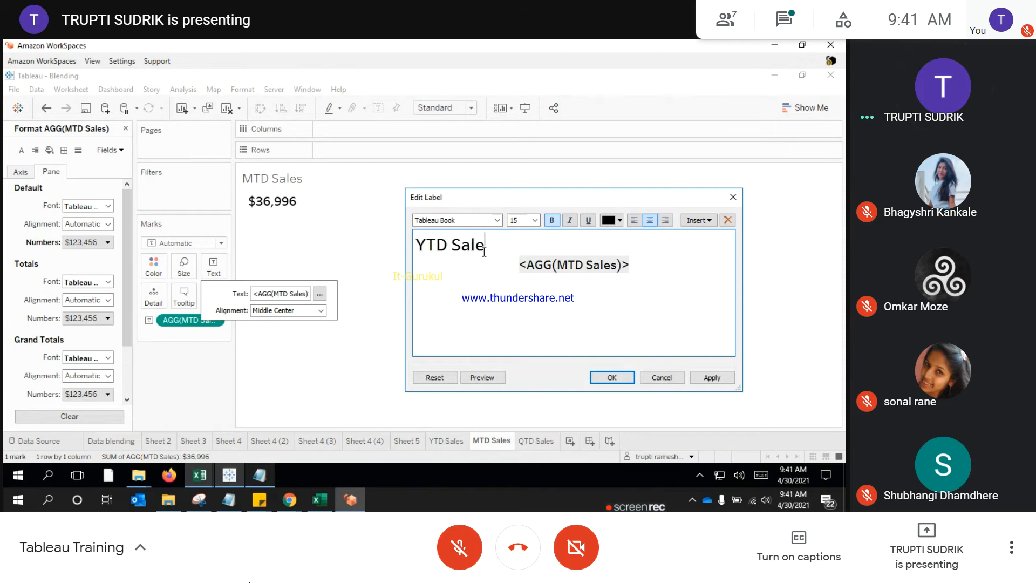
left_click(649, 220)
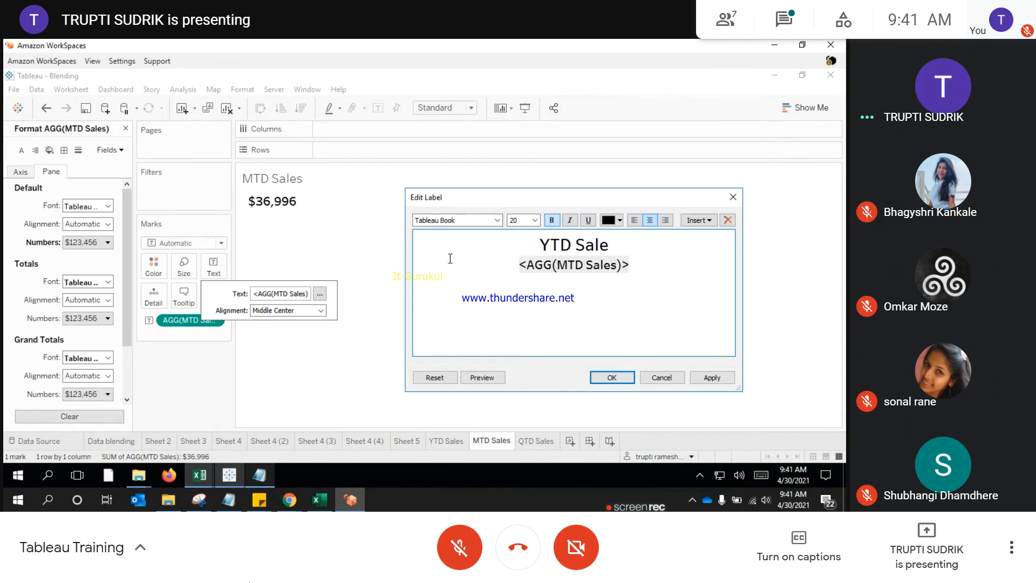
left_click_drag(549, 244, 518, 243)
key("BackSpace")
type("M")
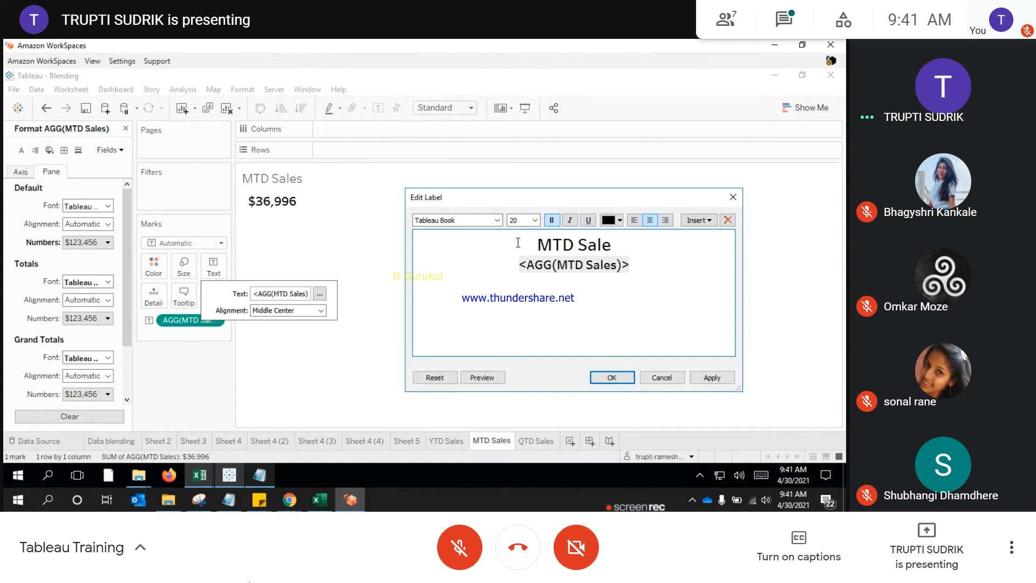
left_click(617, 380)
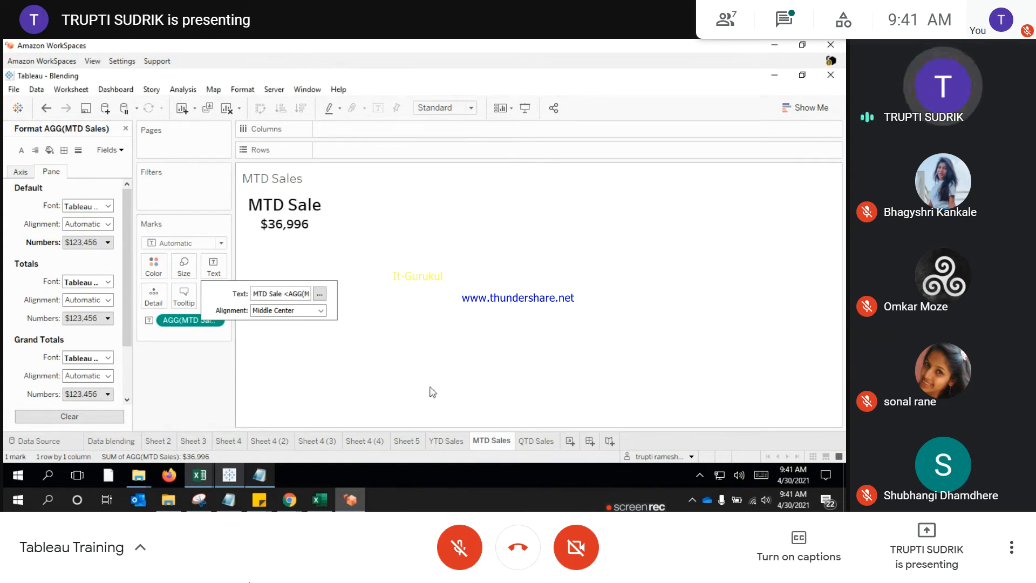
Step: Add a centred "QTD Sale" heading above the value in the QTD Sales worksheet's text label, reusing the copied heading
left_click(536, 440)
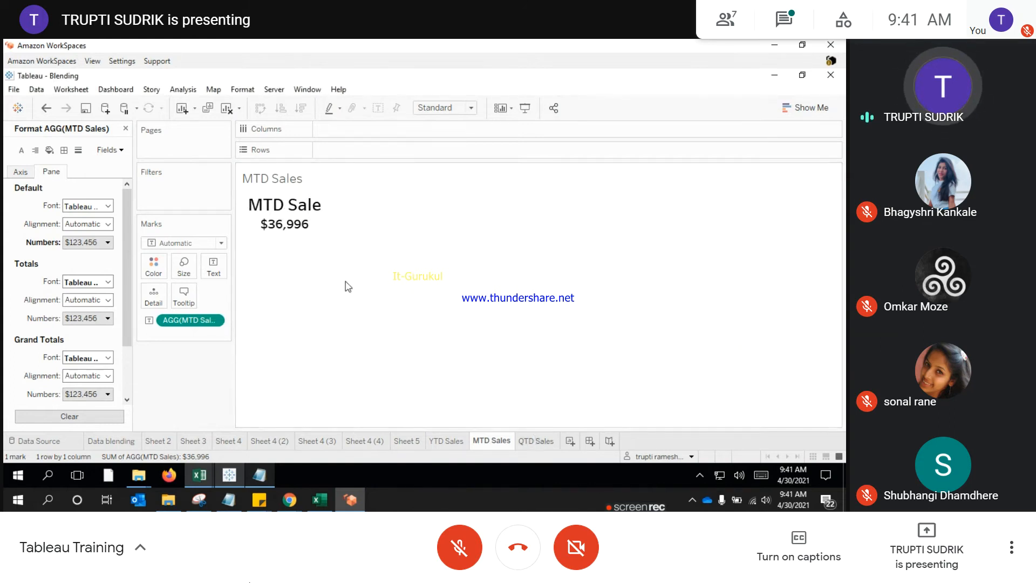
left_click(214, 270)
left_click(319, 293)
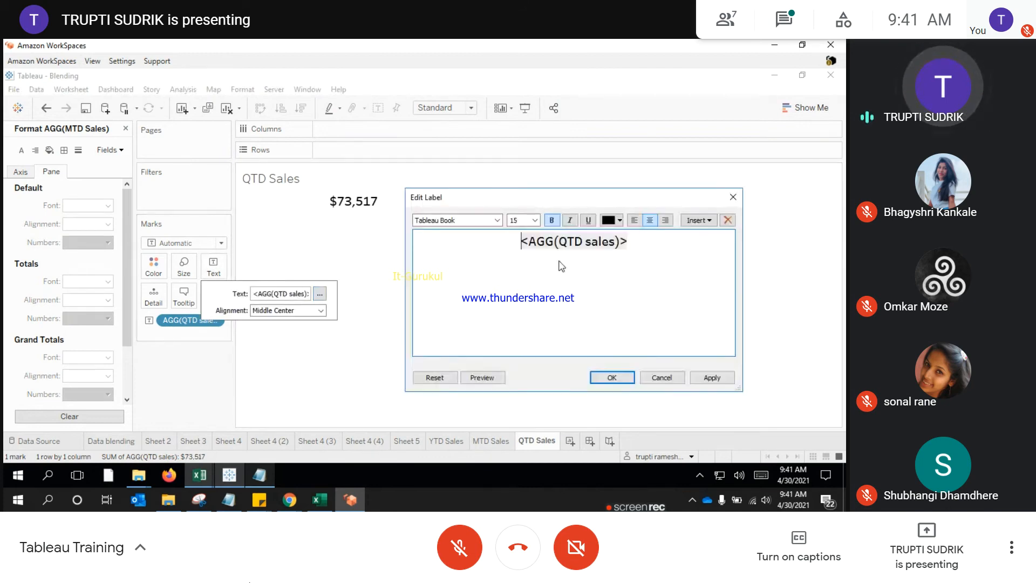
key("Return")
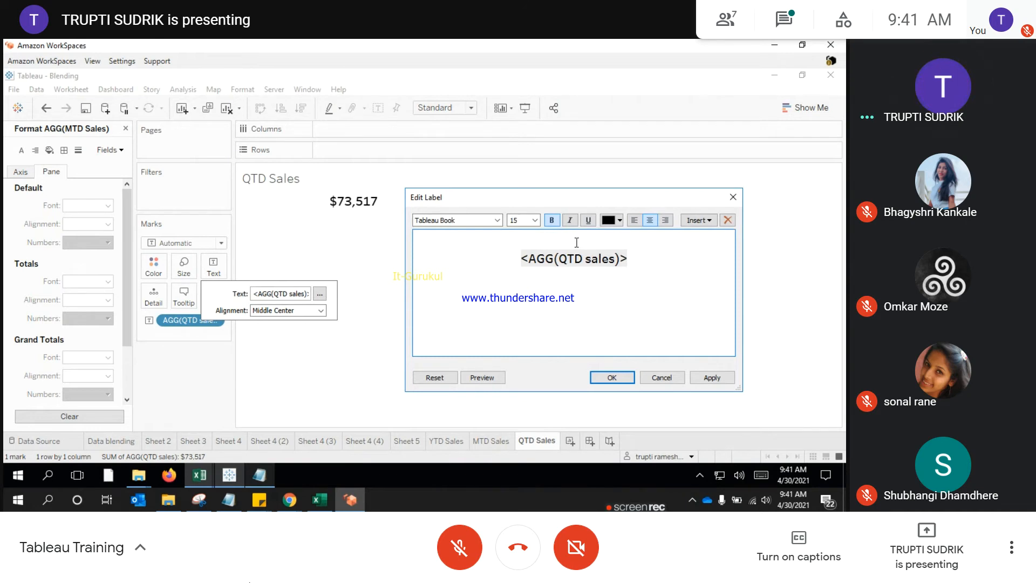
type("YTD Sale")
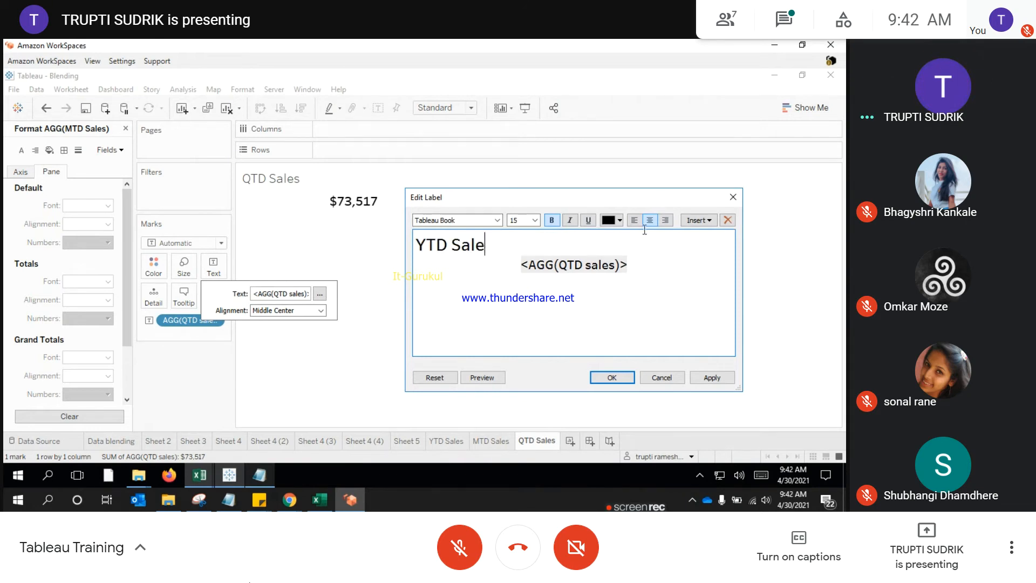
left_click(649, 221)
left_click(551, 245)
key("shift+Left")
type("Q")
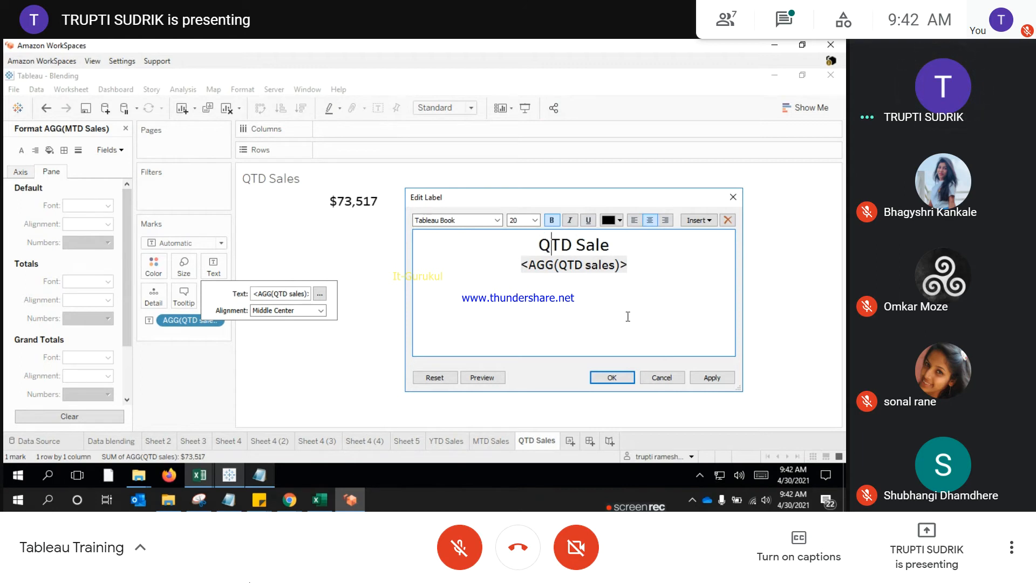
left_click(612, 377)
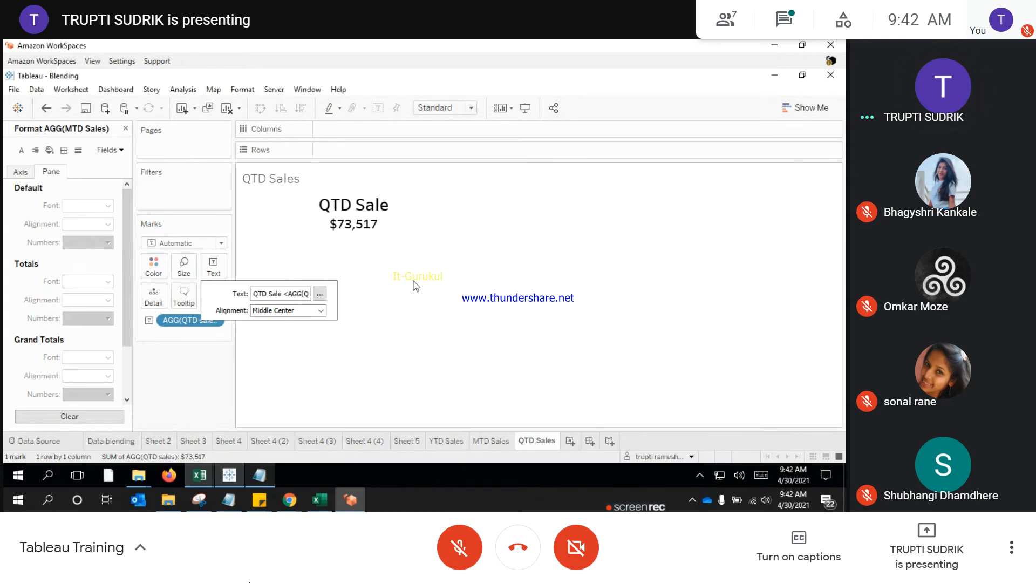
Step: Compare the three sales worksheets and set the QTD Sales text's horizontal alignment to center
left_click(458, 441)
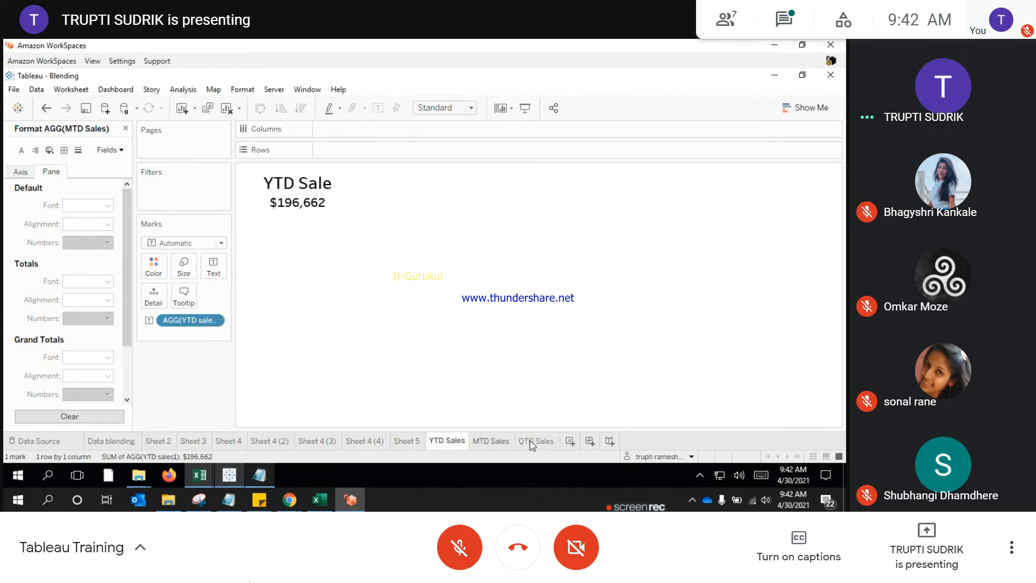
left_click(490, 441)
left_click(535, 441)
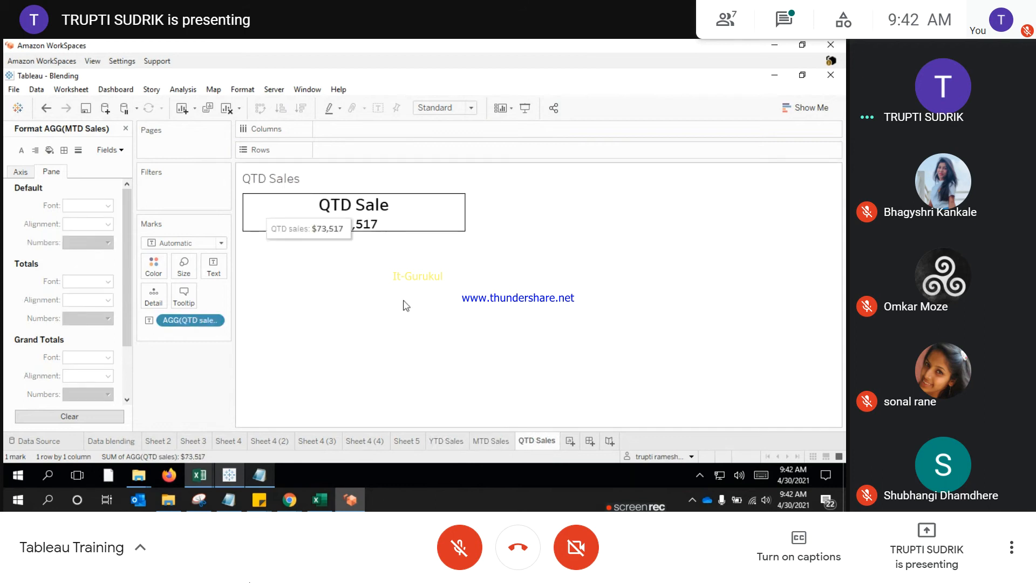
left_click(213, 266)
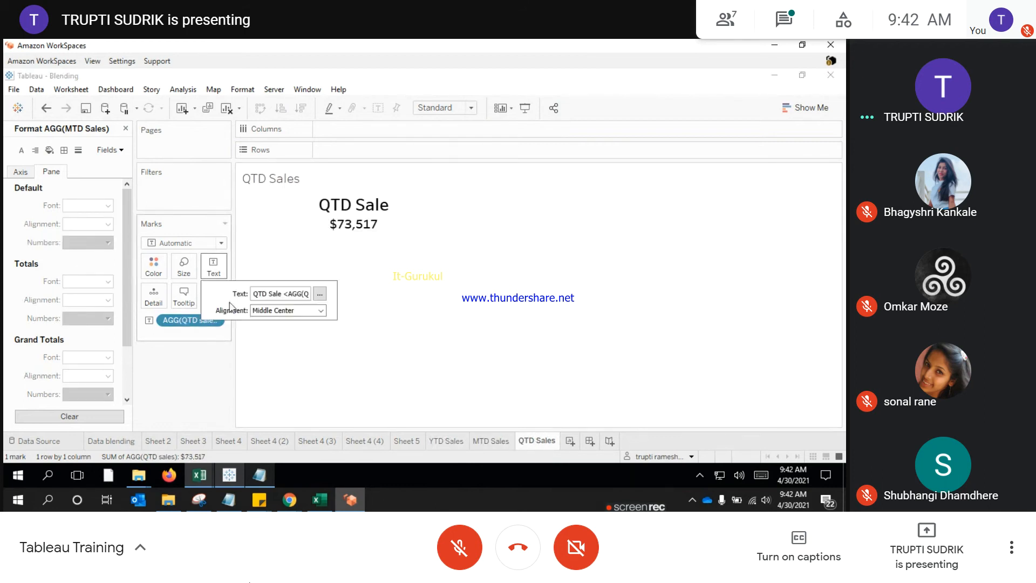
left_click(313, 310)
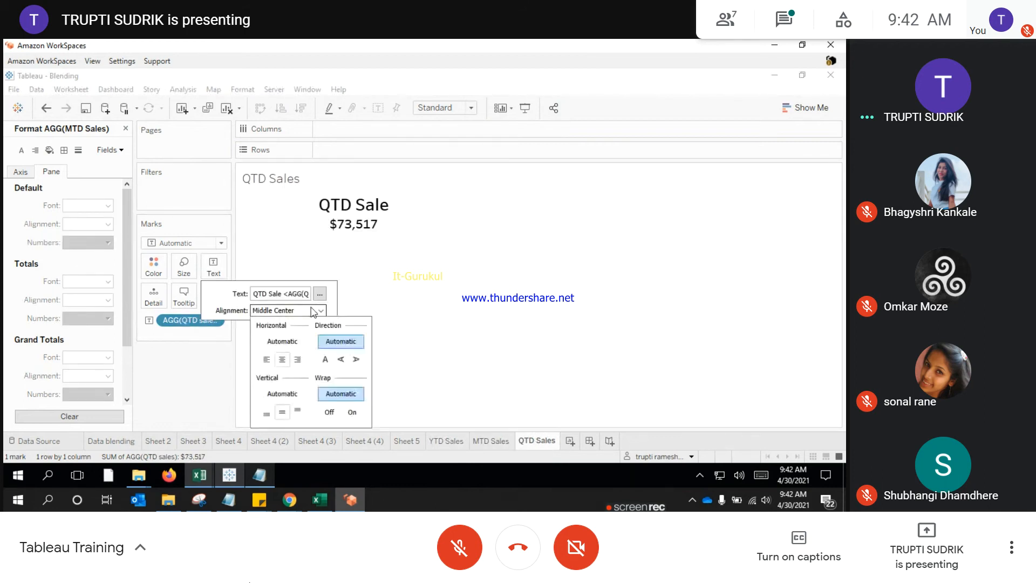
left_click(284, 360)
Step: Set the horizontal alignment of the text on the MTD Sales worksheet to center
left_click(495, 441)
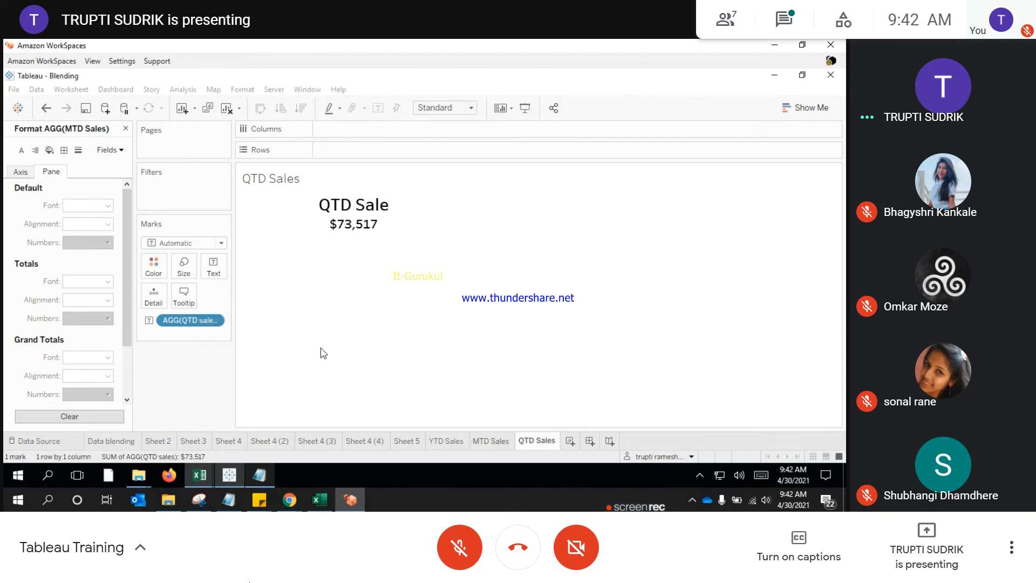
left_click(213, 267)
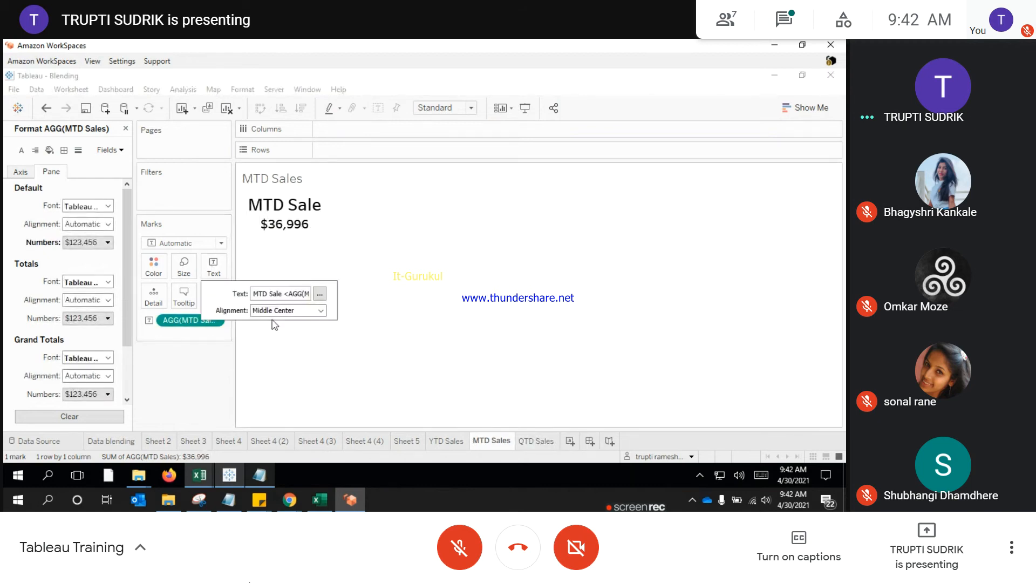
left_click(283, 310)
left_click(278, 358)
left_click(343, 401)
Step: Check the YTD, MTD and QTD Sales worksheets, close the formatting pane and save the workbook
left_click(437, 441)
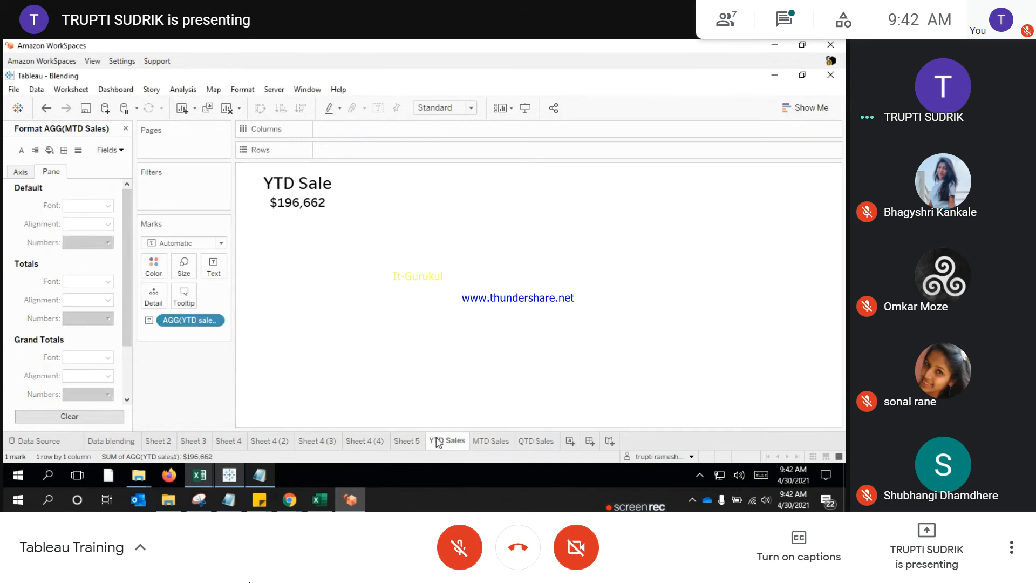
left_click(510, 440)
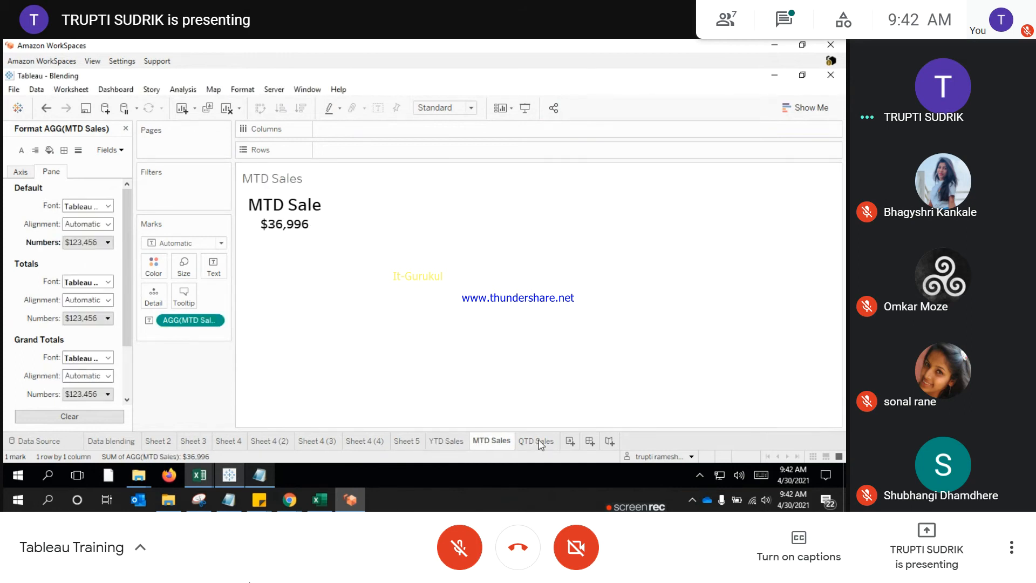
left_click(538, 441)
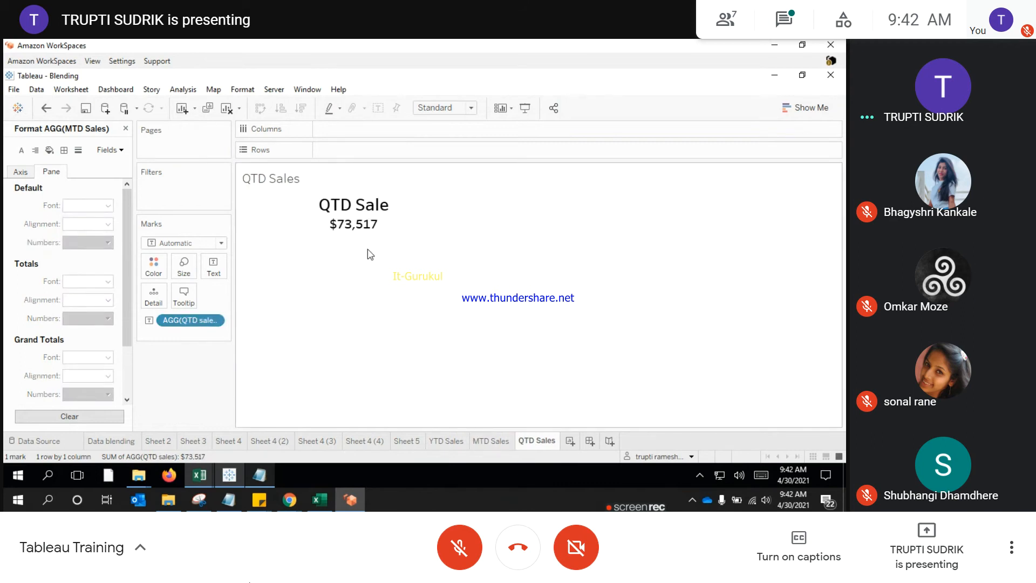
left_click(126, 128)
left_click(86, 109)
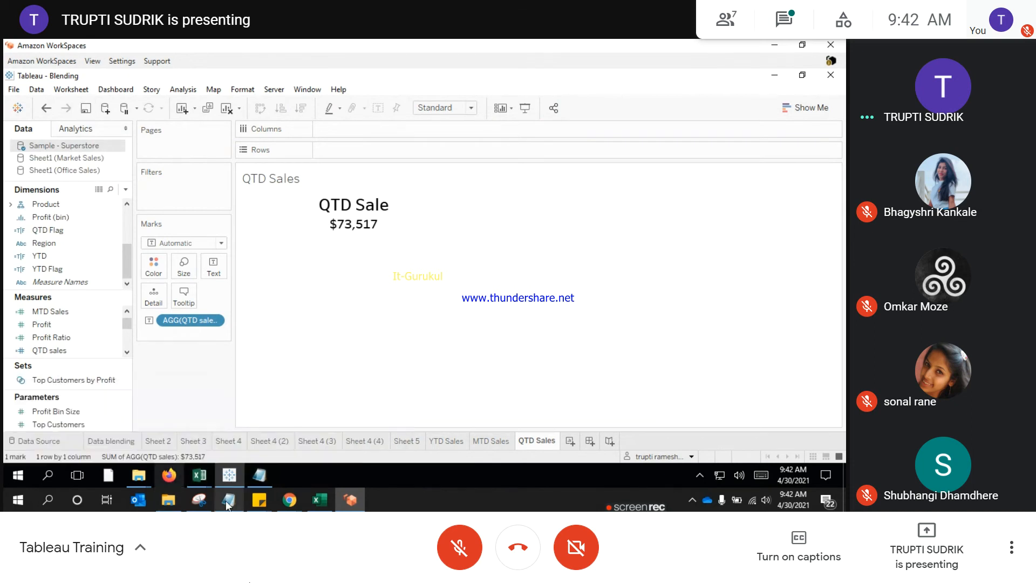
Step: Switch to the Google Meet window to check the meeting and its chat, and return to Tableau
mouse_move(286, 503)
left_click(211, 462)
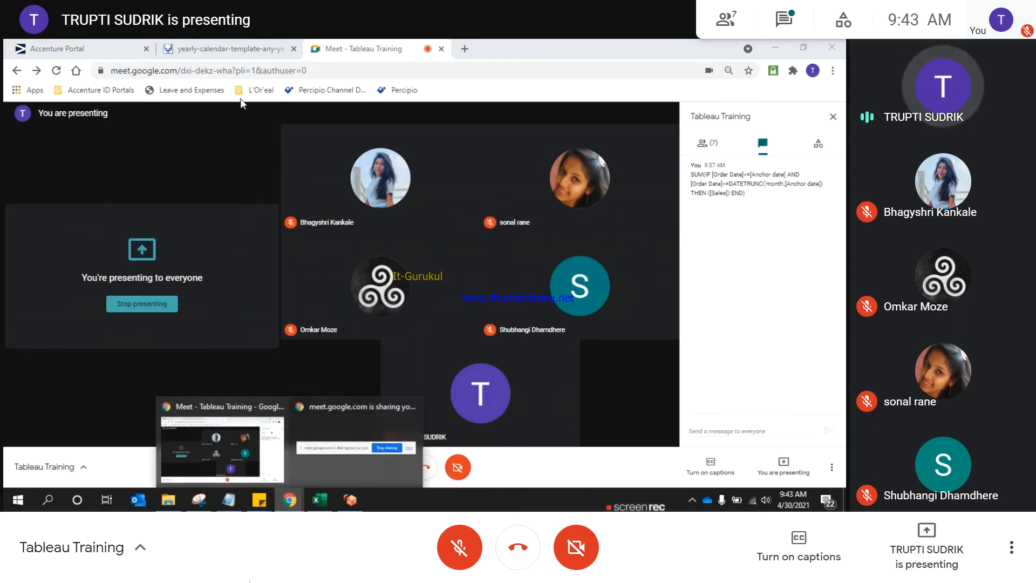
left_click(349, 500)
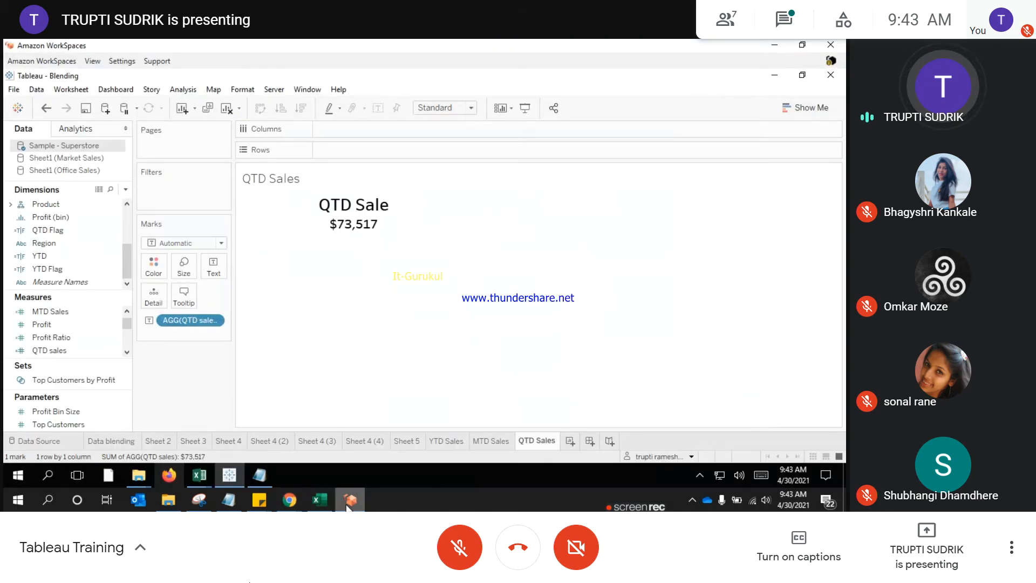
Step: Create a new dashboard in the workbook and look over its sheets, objects and layout options
left_click(589, 441)
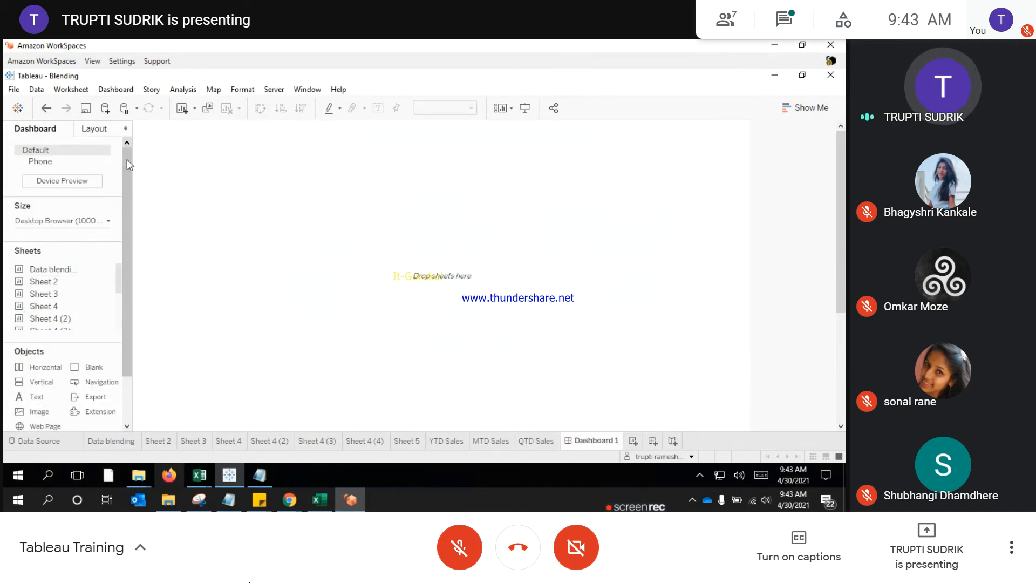
scroll(122, 240, "down", 2)
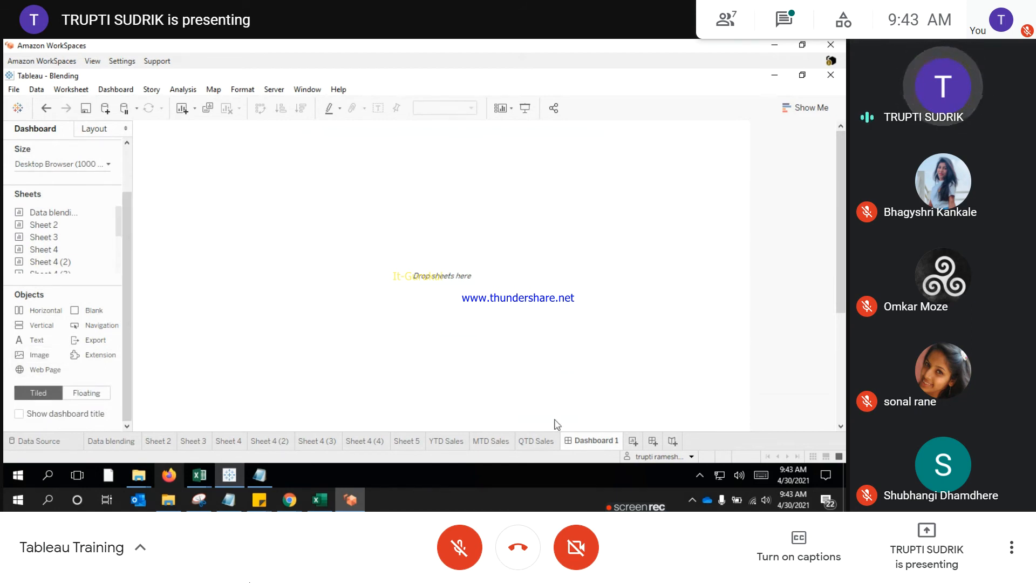
Step: Review the QTD Sales, MTD Sales, YTD Sales and Sheet 5 worksheets as candidates for the dashboard
left_click(529, 442)
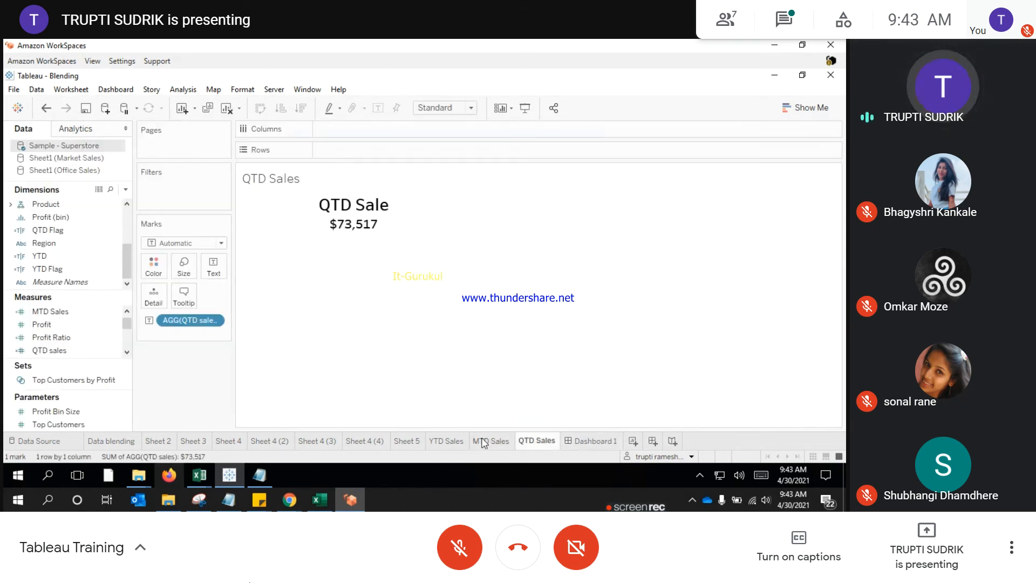
left_click(482, 442)
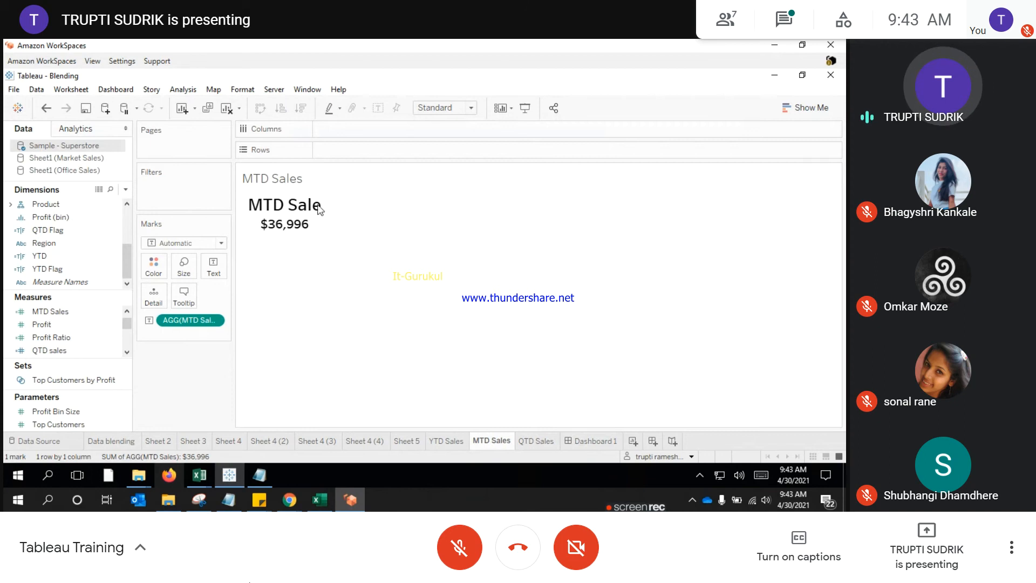
left_click(446, 443)
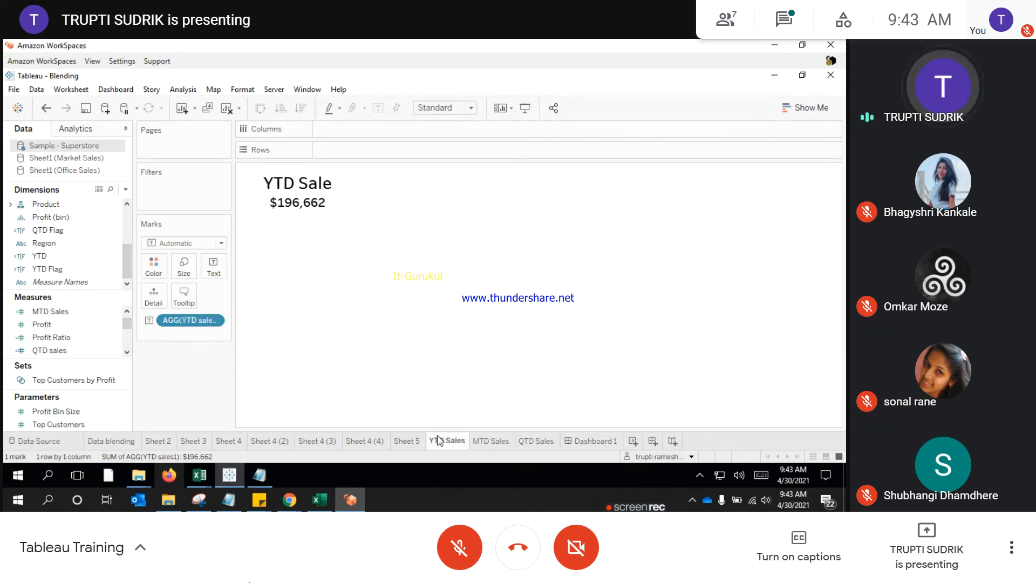
left_click(416, 443)
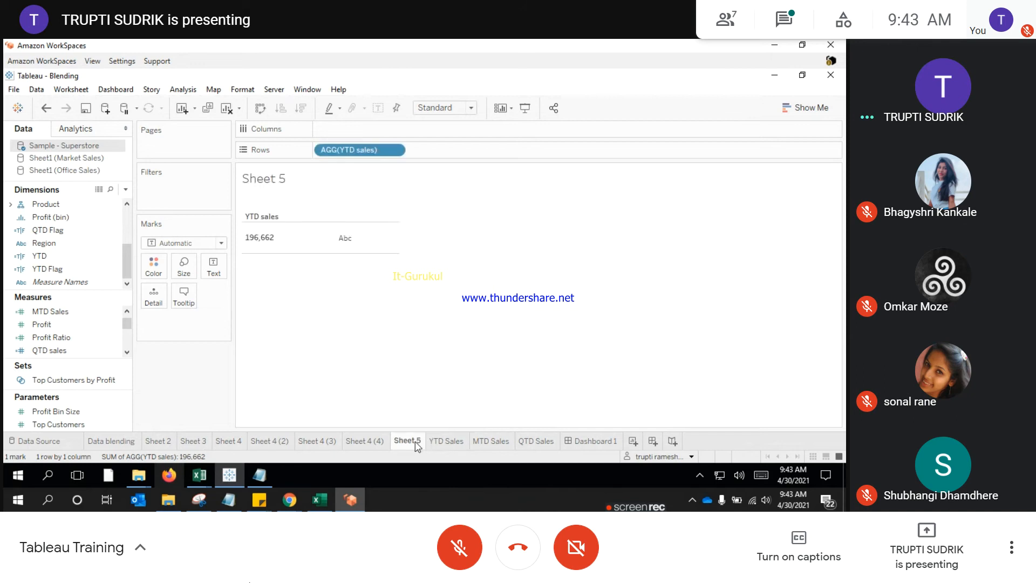
Step: View the YTD Sales worksheet, check the Google Meet window and its chat, and return to Tableau
left_click(437, 445)
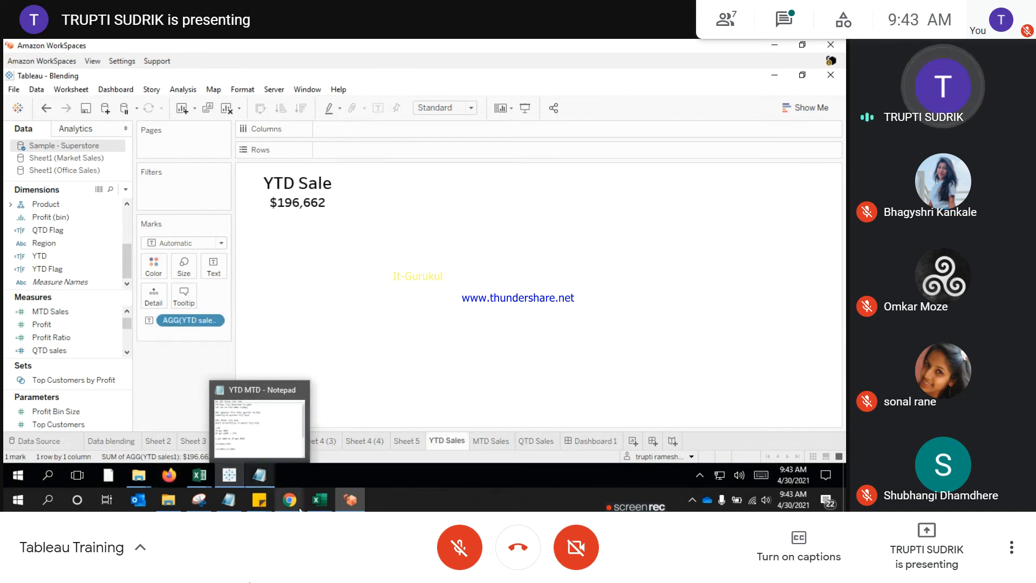
mouse_move(290, 500)
left_click(223, 426)
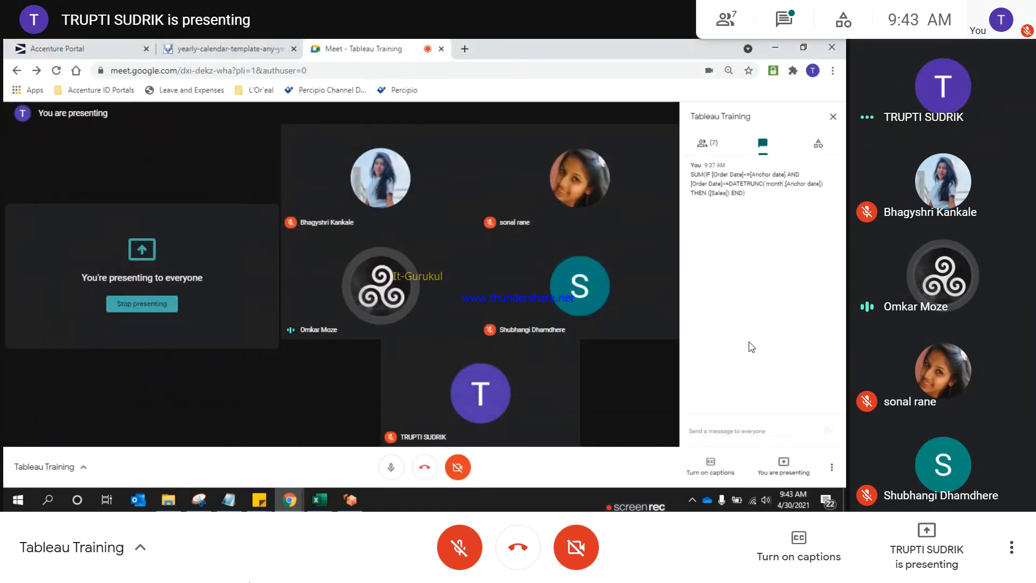
left_click(340, 498)
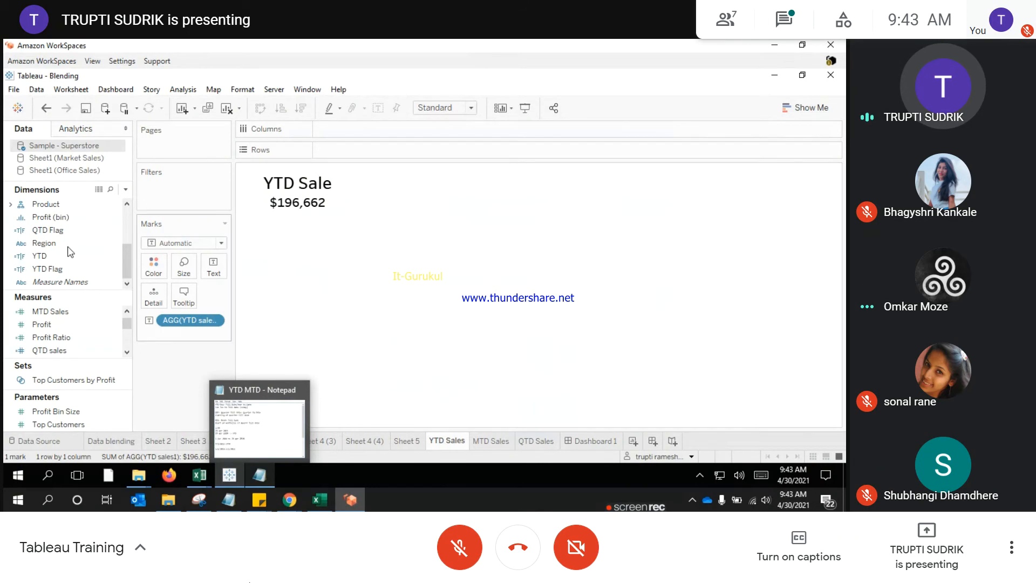
Step: Examine the date range and daily sales in the QTD-filtered Sheet 4 (4) and the YTD-filtered Sheet 4 (2)
left_click(117, 247)
scroll(128, 253, "up", 3)
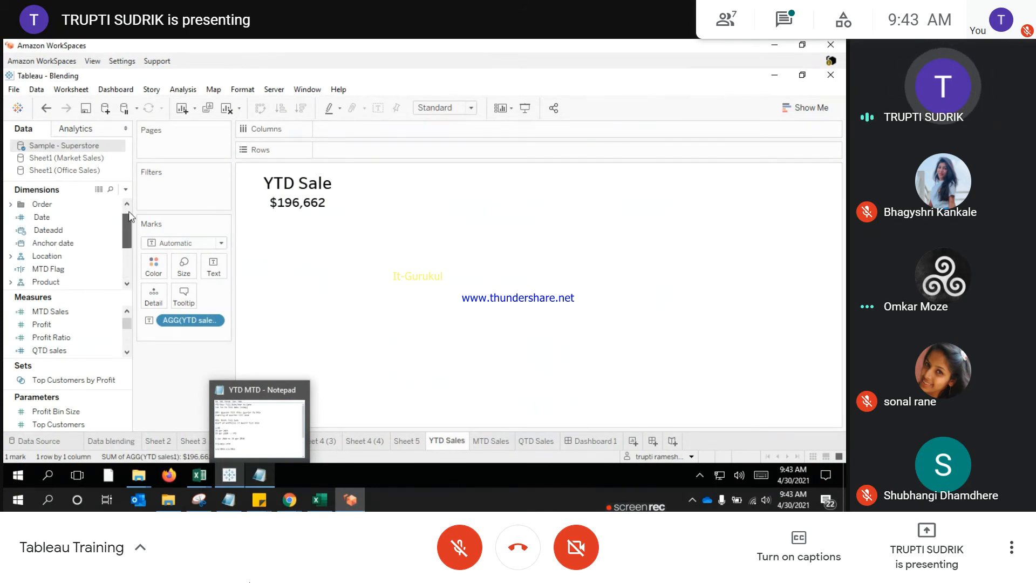
left_click(364, 440)
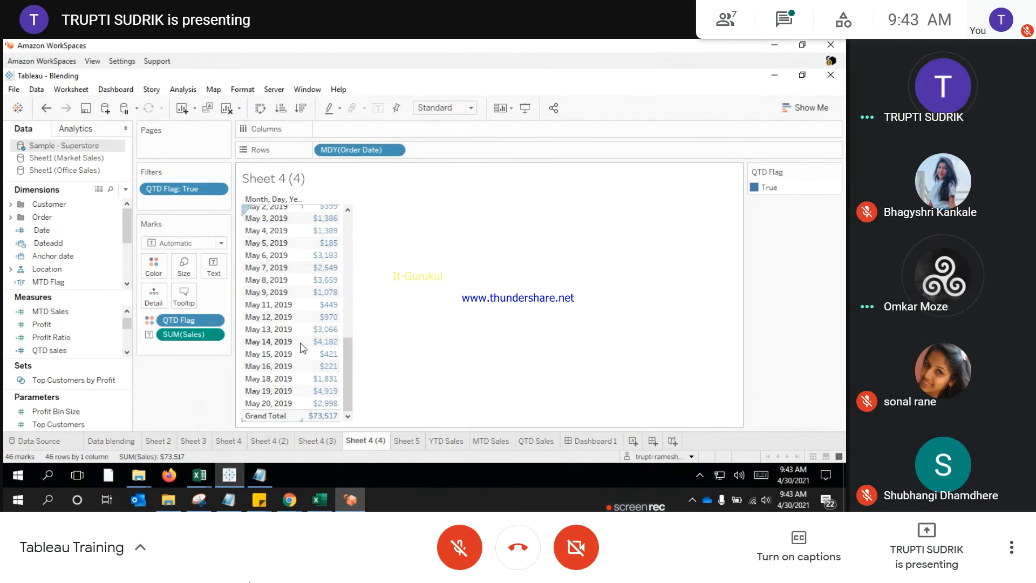
scroll(269, 378, "up", 5)
left_click(264, 441)
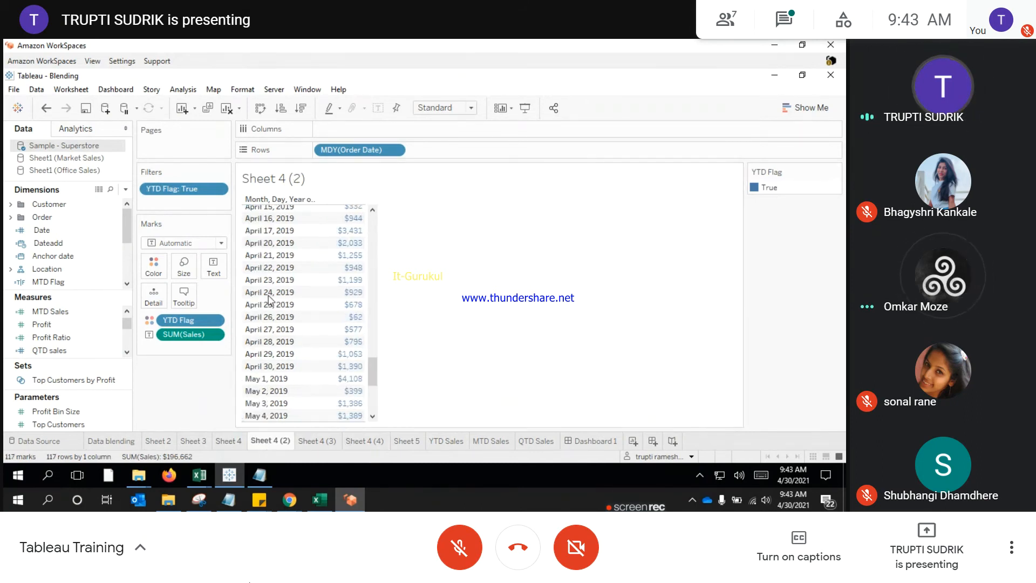
scroll(258, 372, "up", 7)
scroll(259, 372, "up", 10)
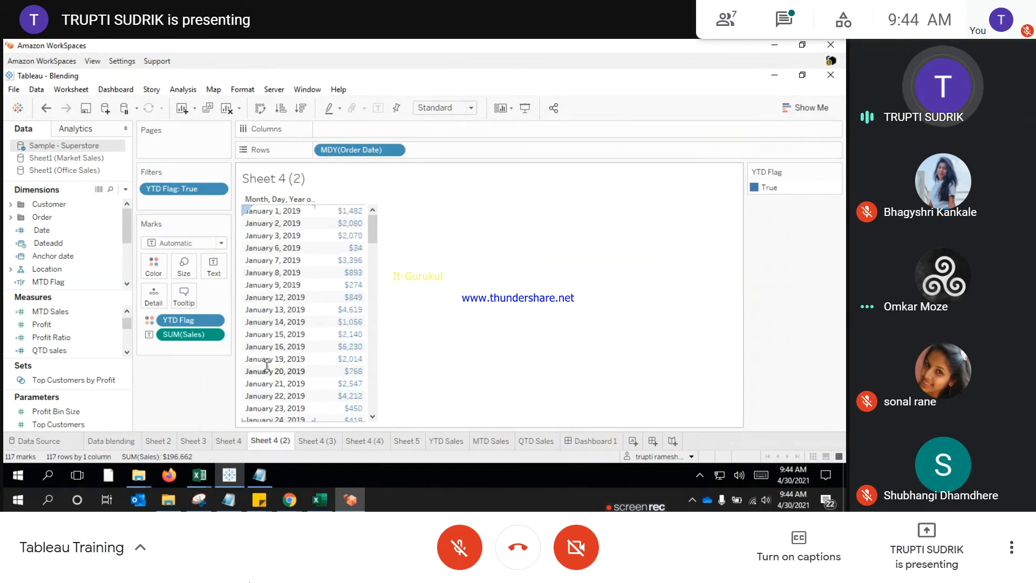
scroll(276, 365, "down", 15)
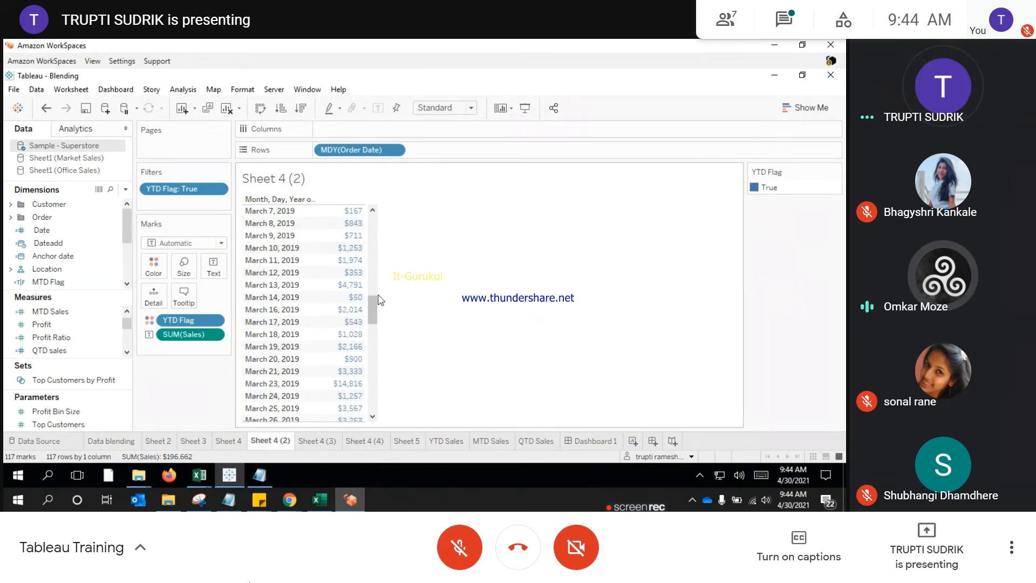
scroll(375, 391, "down", 8)
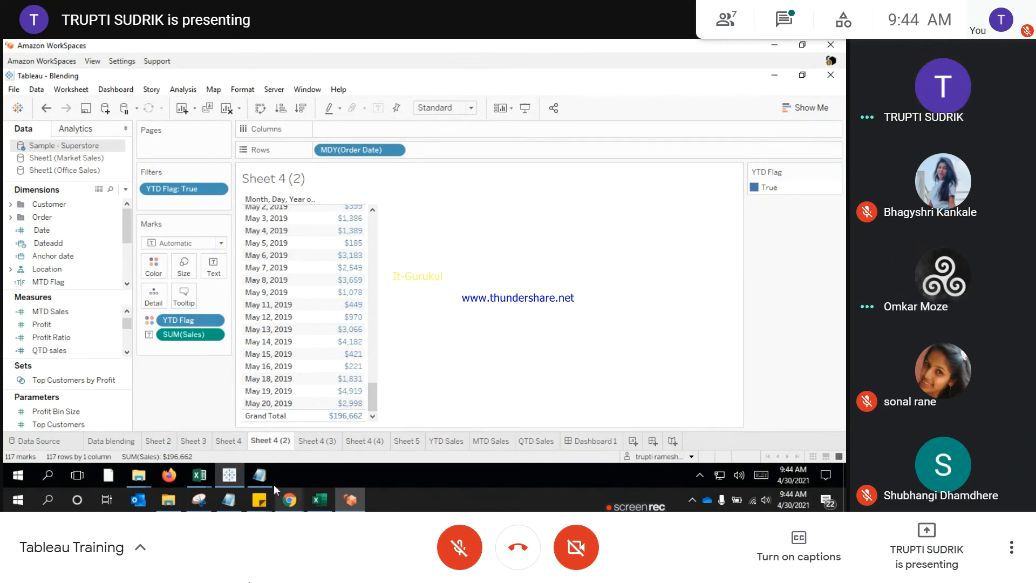
mouse_move(229, 477)
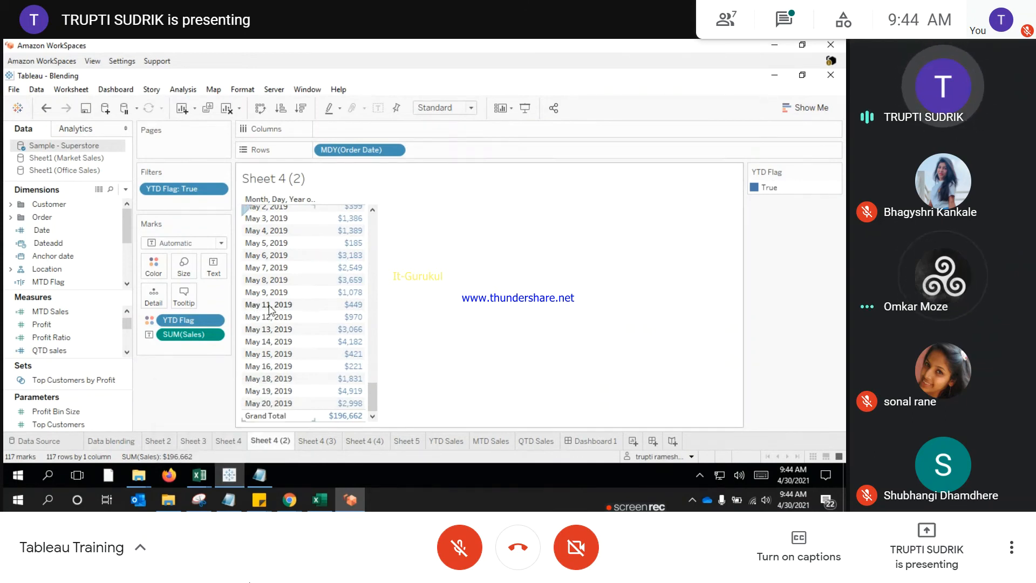
scroll(270, 324, "up", 6)
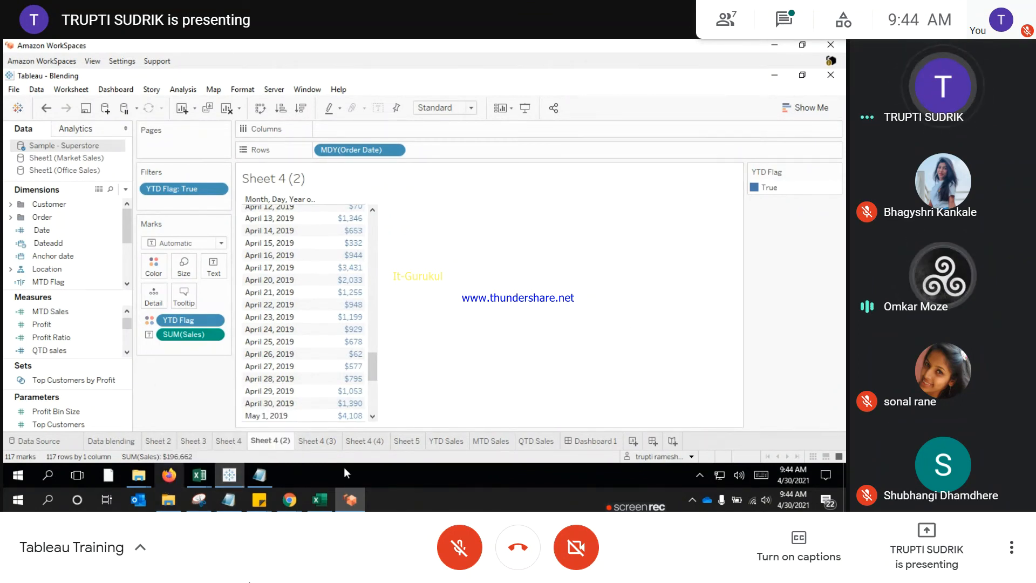
Step: Edit the MTD Sales calculation so the upper limit for Order Date is TODAY() in place of the first [Anchor date]
left_click(45, 257)
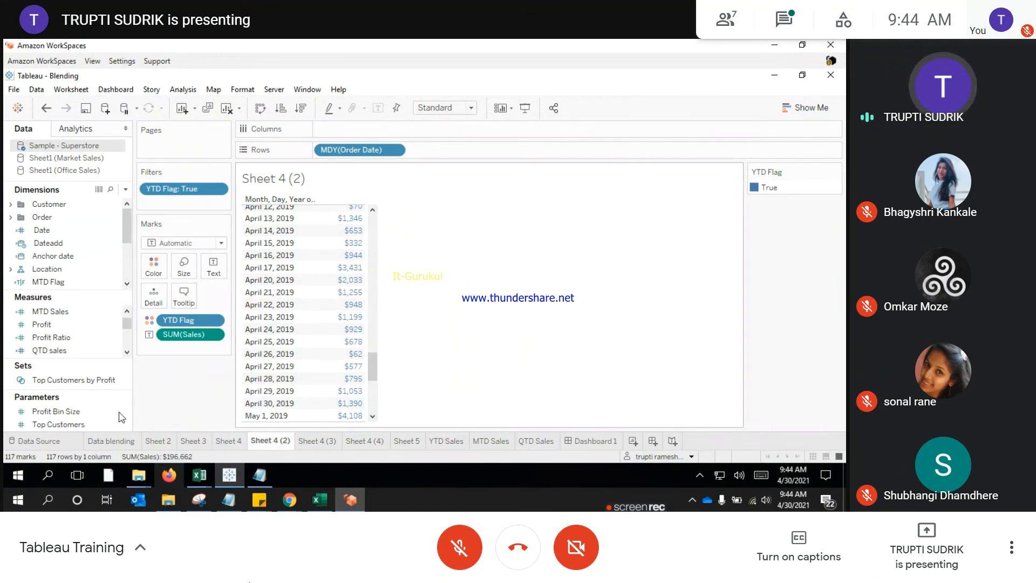
left_click(45, 313)
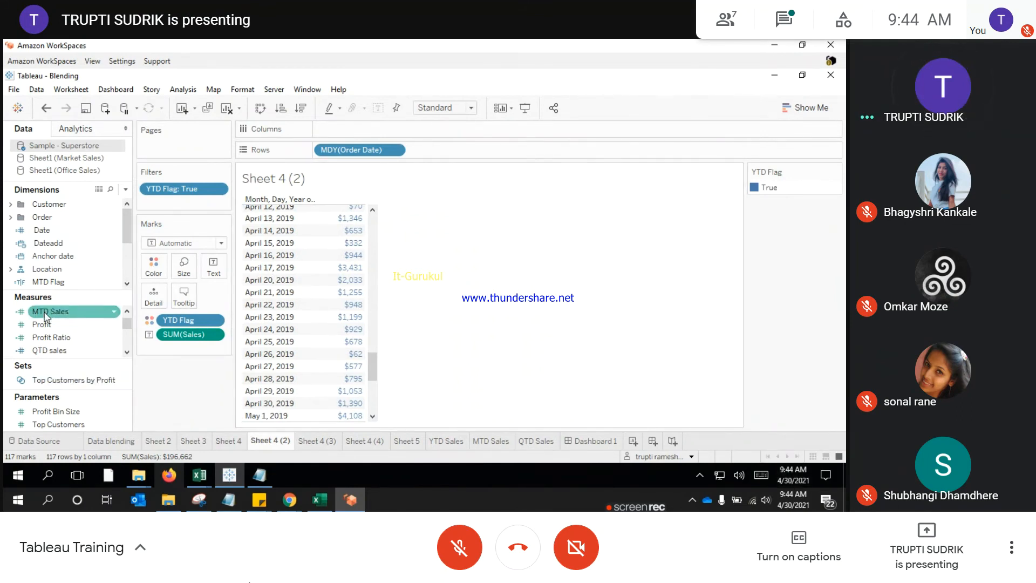
right_click(46, 314)
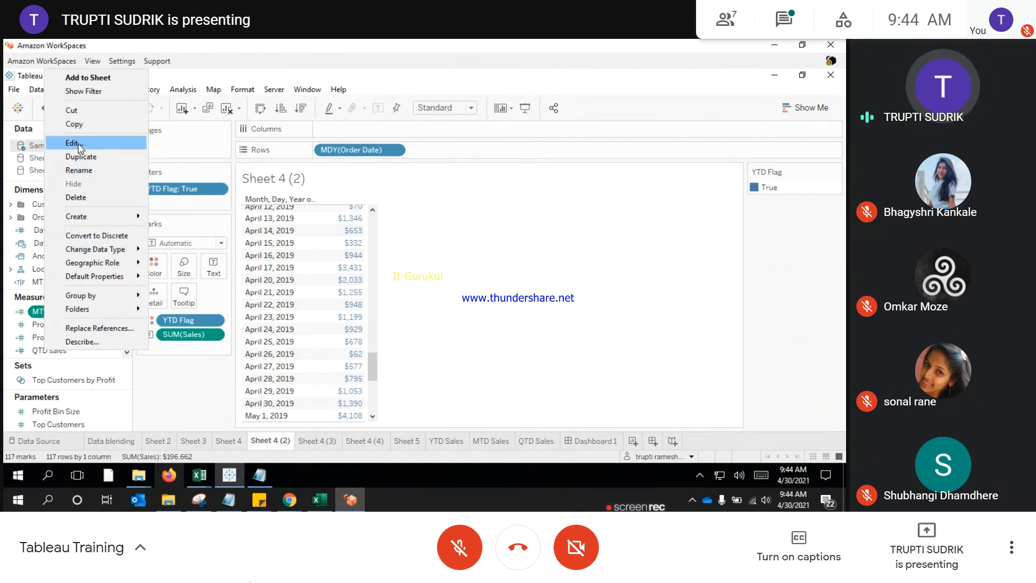
left_click(62, 142)
left_click_drag(318, 245, 375, 247)
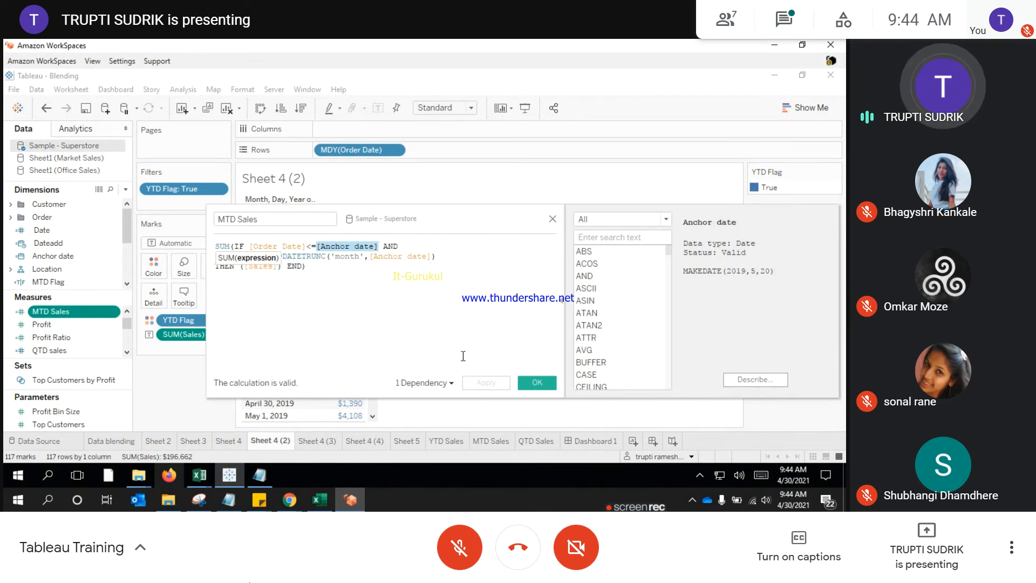
type("today")
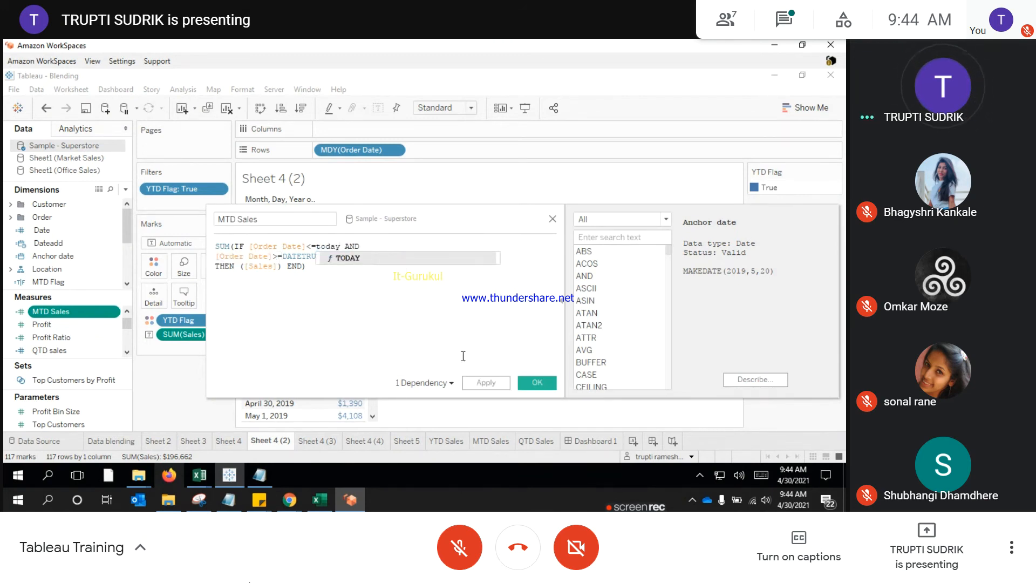
key("Return")
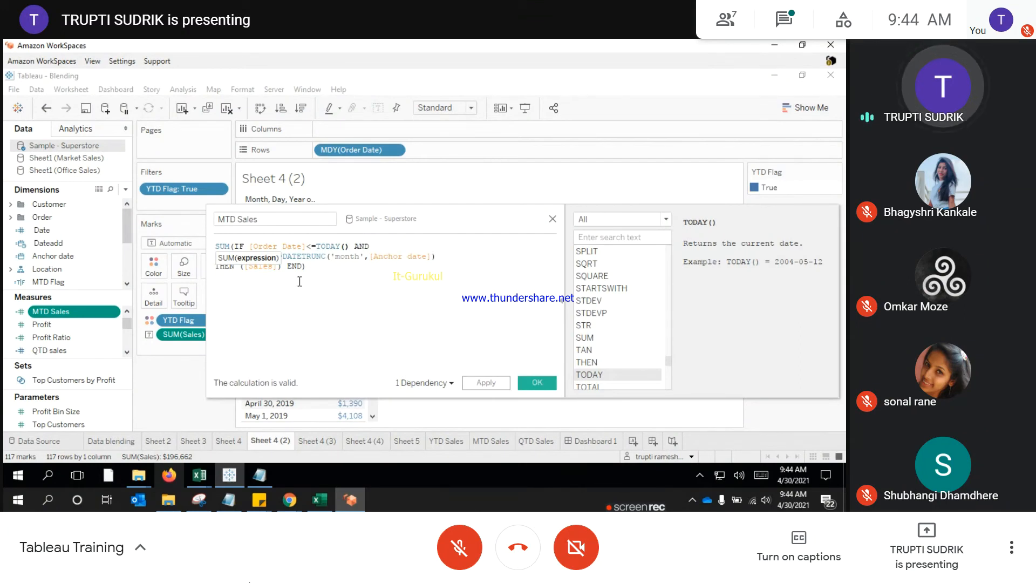
Step: Examine the Order Date, TODAY() and Sales parts of the MTD Sales formula against the dates in the Sheet 4 (2) table
left_click_drag(308, 268, 215, 244)
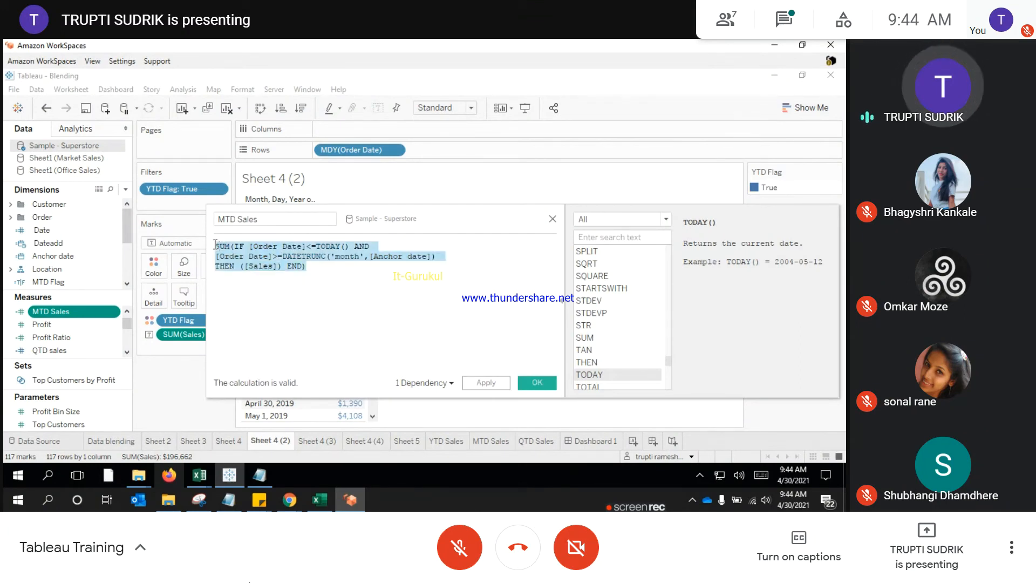
left_click(356, 281)
left_click_drag(318, 246, 349, 246)
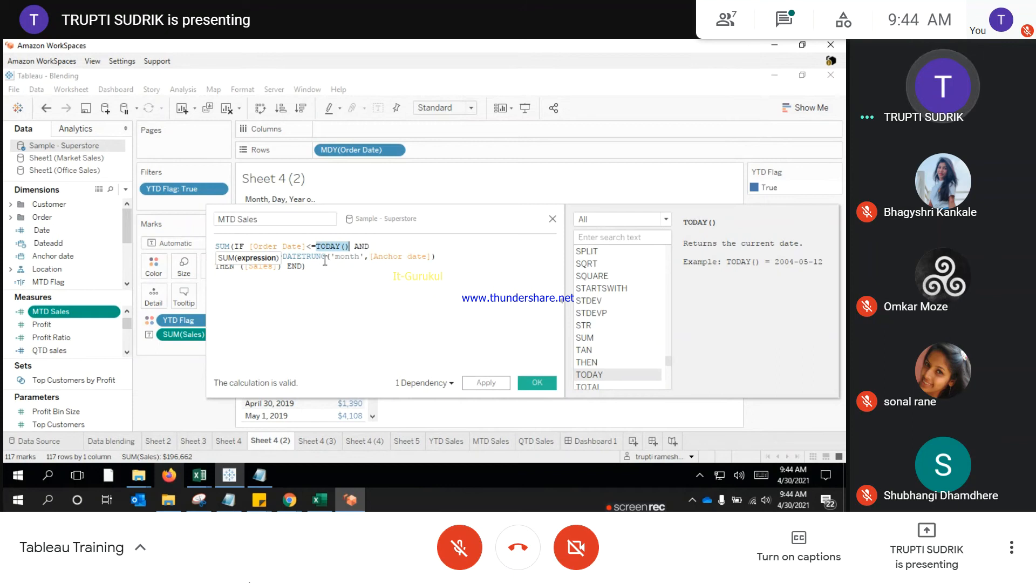
left_click_drag(250, 246, 310, 244)
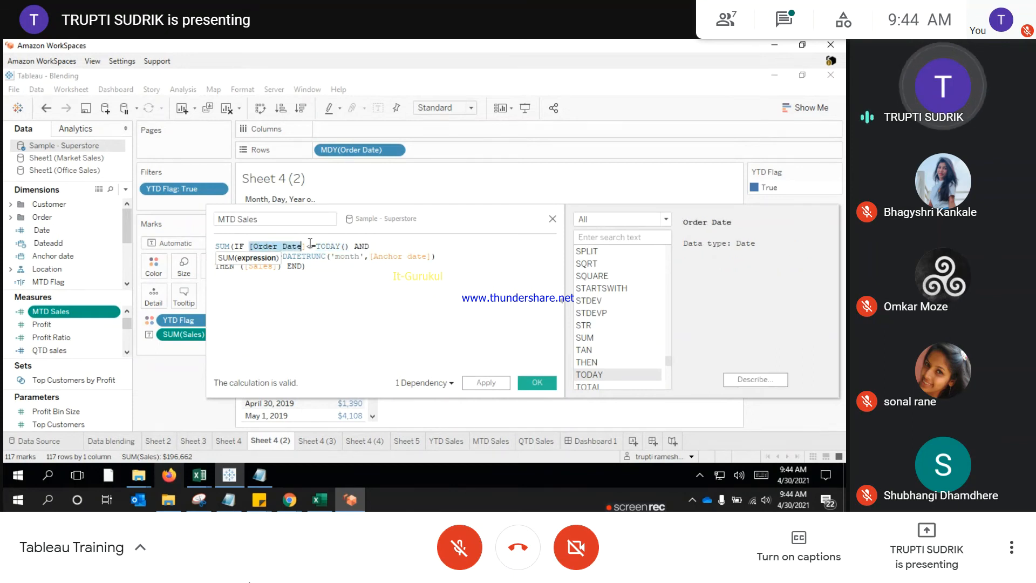
left_click_drag(365, 216, 674, 184)
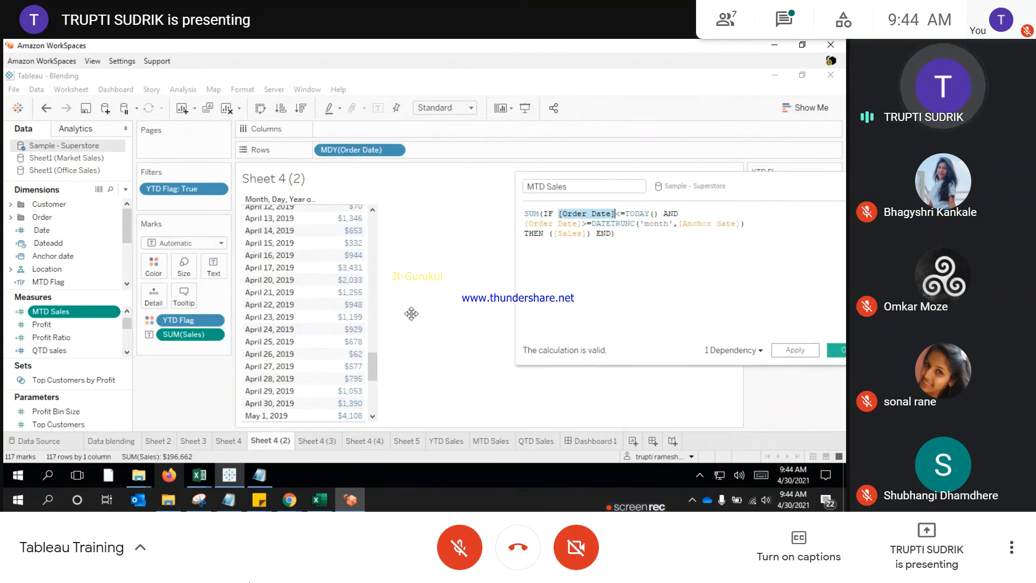
scroll(271, 284, "down", 6)
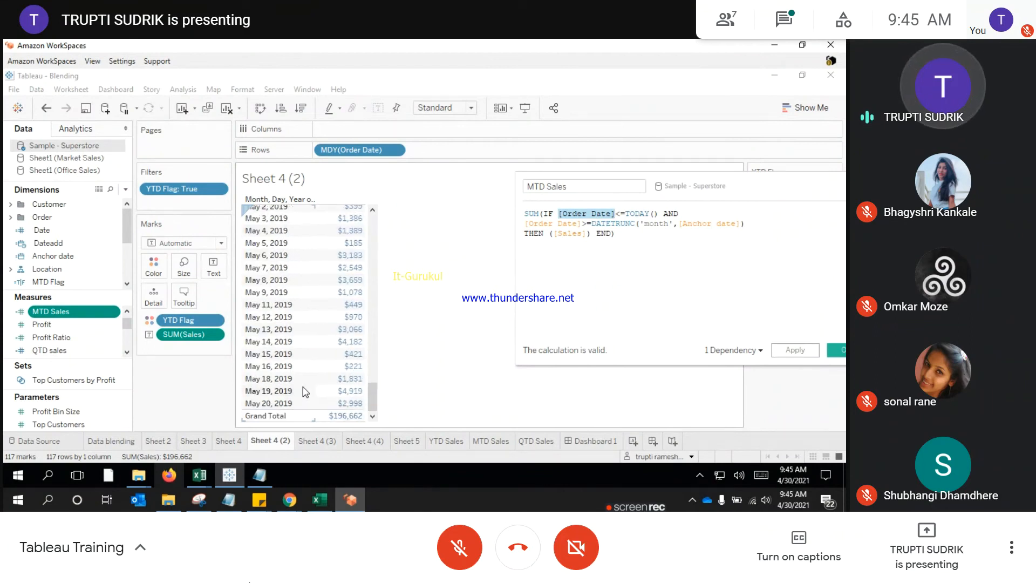
left_click(627, 214)
left_click_drag(624, 214, 660, 214)
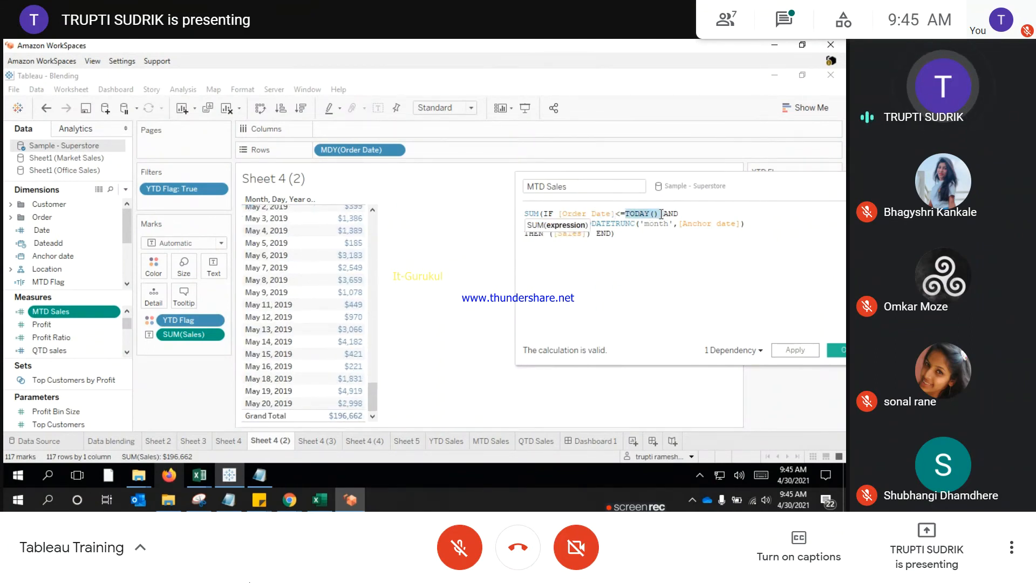
left_click_drag(549, 233, 591, 232)
left_click(591, 279)
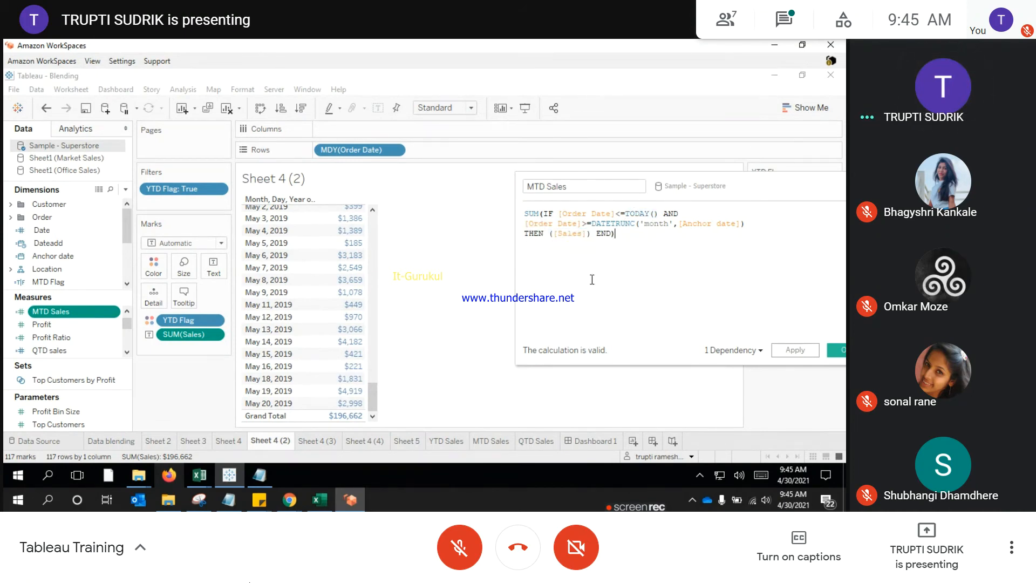
left_click_drag(625, 213, 660, 214)
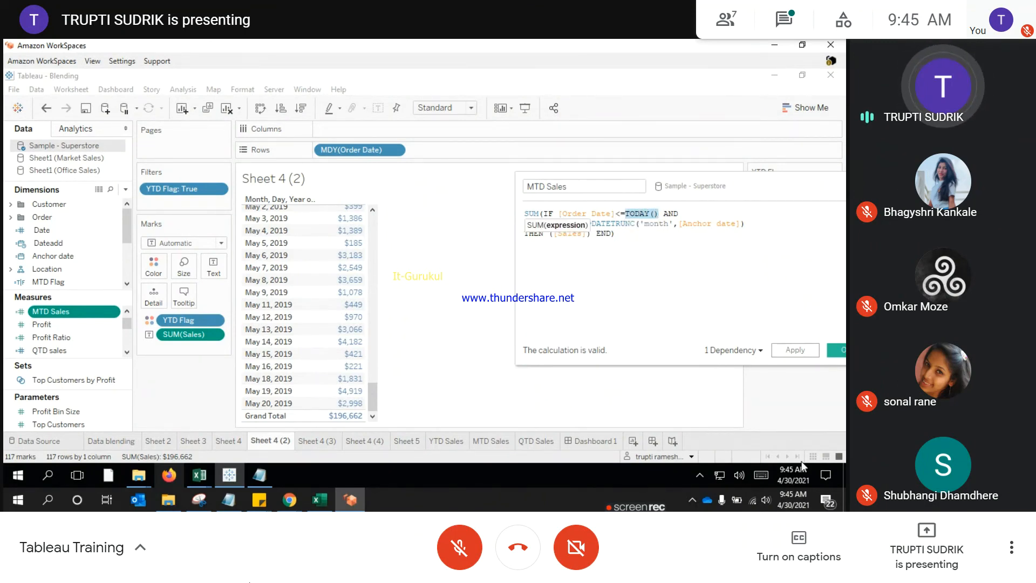
left_click_drag(737, 191, 488, 195)
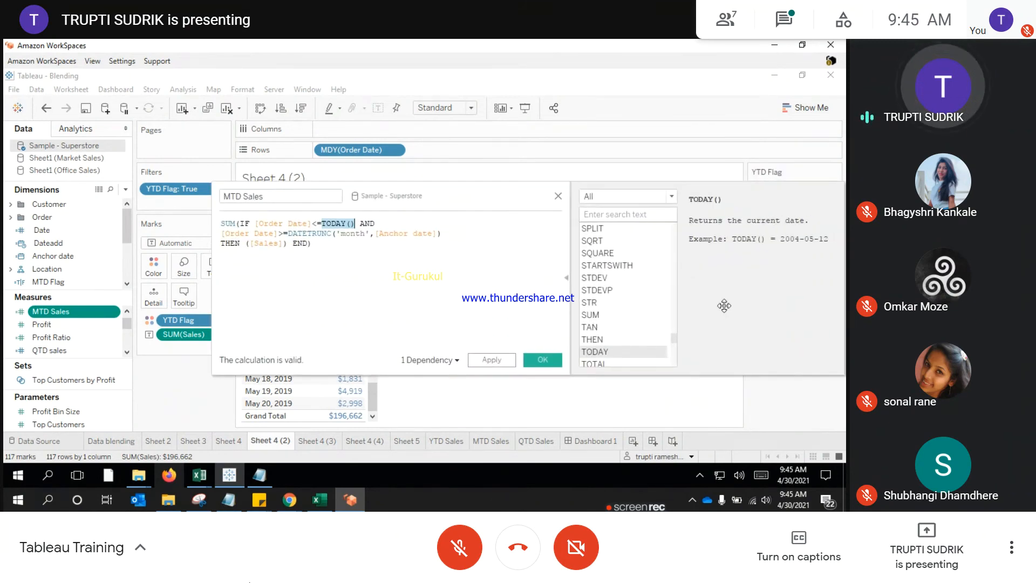
left_click(338, 227)
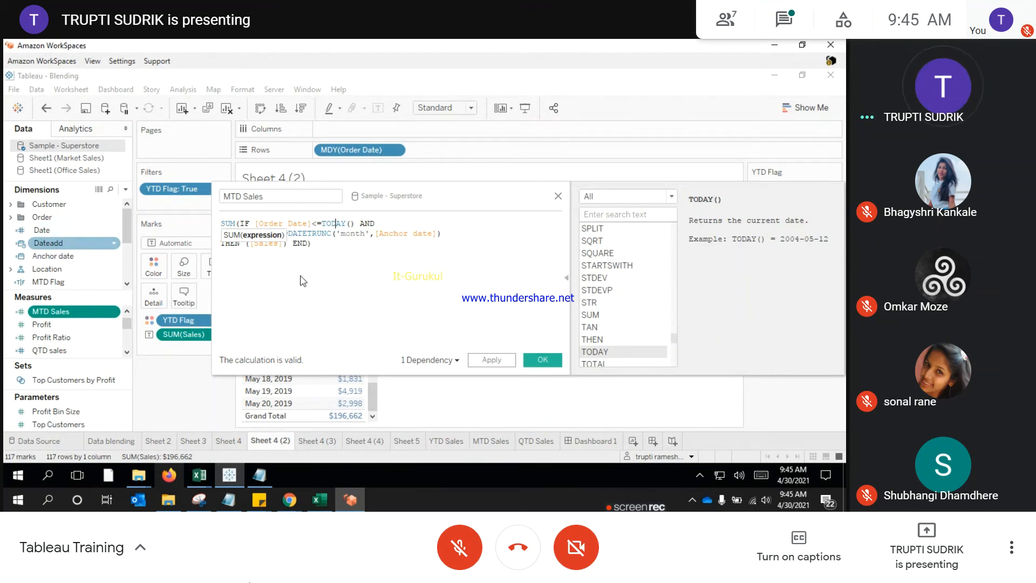
Step: Undo the TODAY() replacement in the MTD Sales formula, restoring [Anchor date] as the upper date limit, and accept the calculation
left_click_drag(381, 223, 356, 223)
type("today")
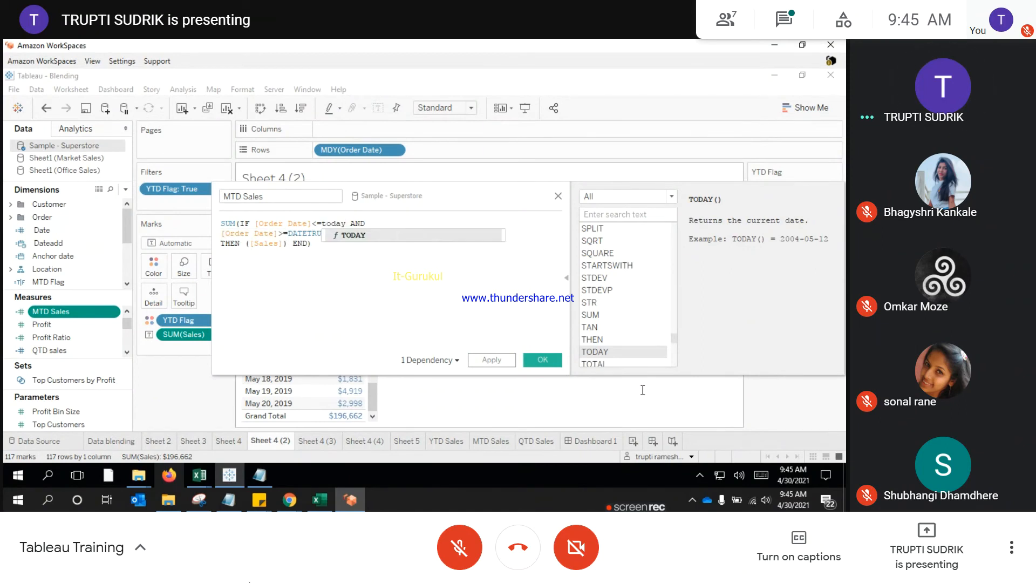
key("ctrl+z")
key("ctrl+z")
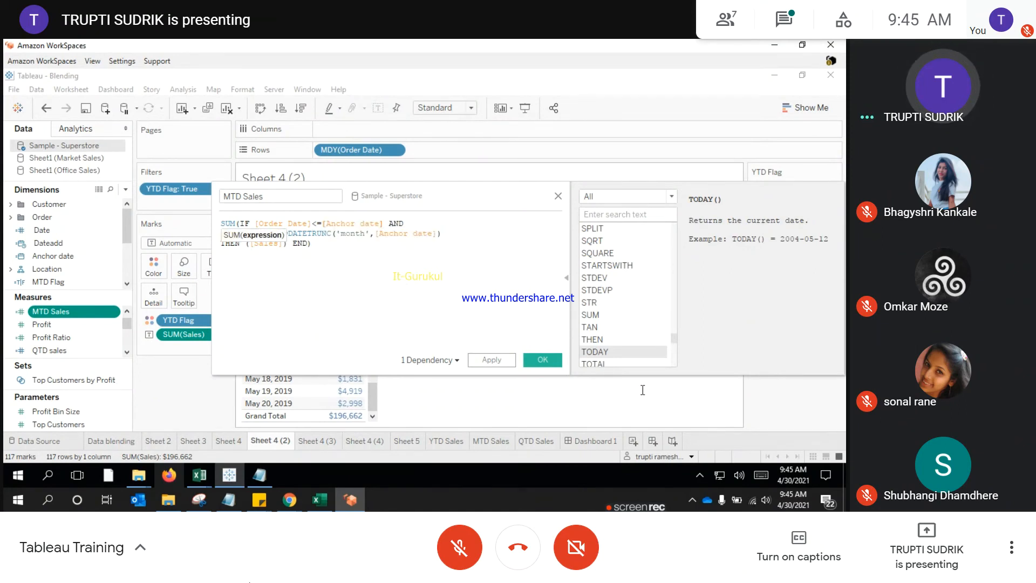
left_click(291, 268)
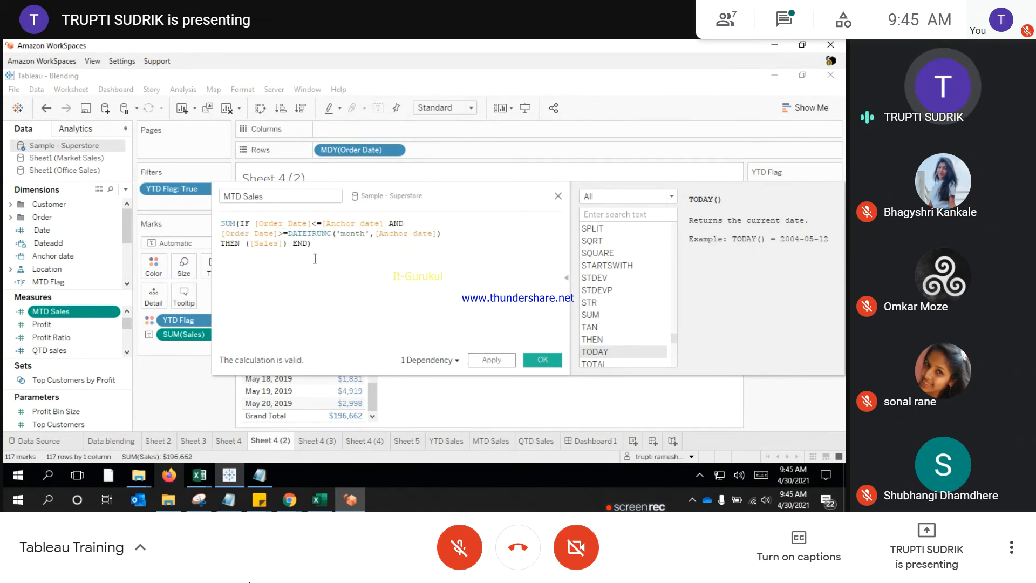
left_click(537, 354)
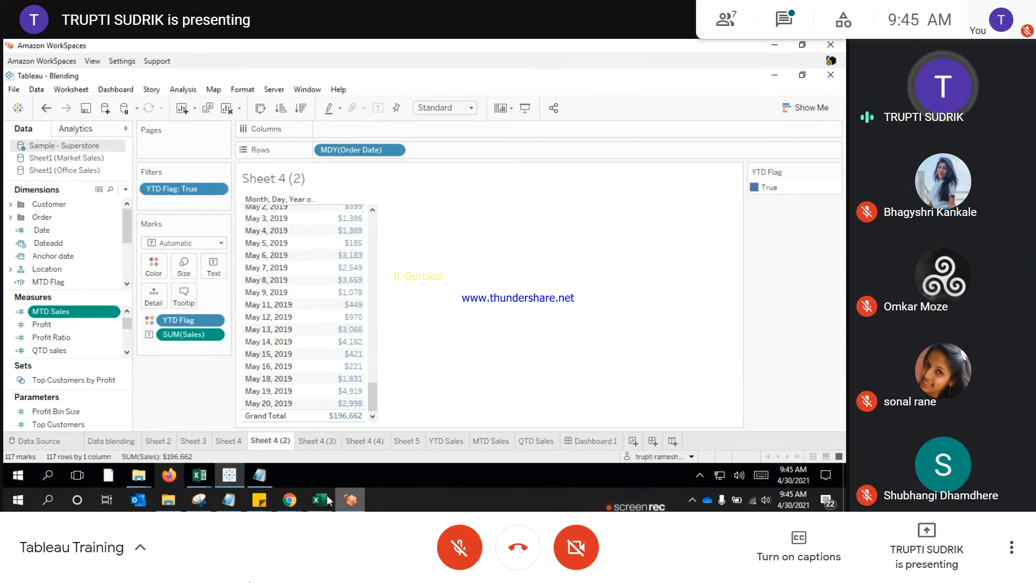
Step: Switch to the Google Meet window and check the list of people in the call
mouse_move(289, 500)
left_click(259, 450)
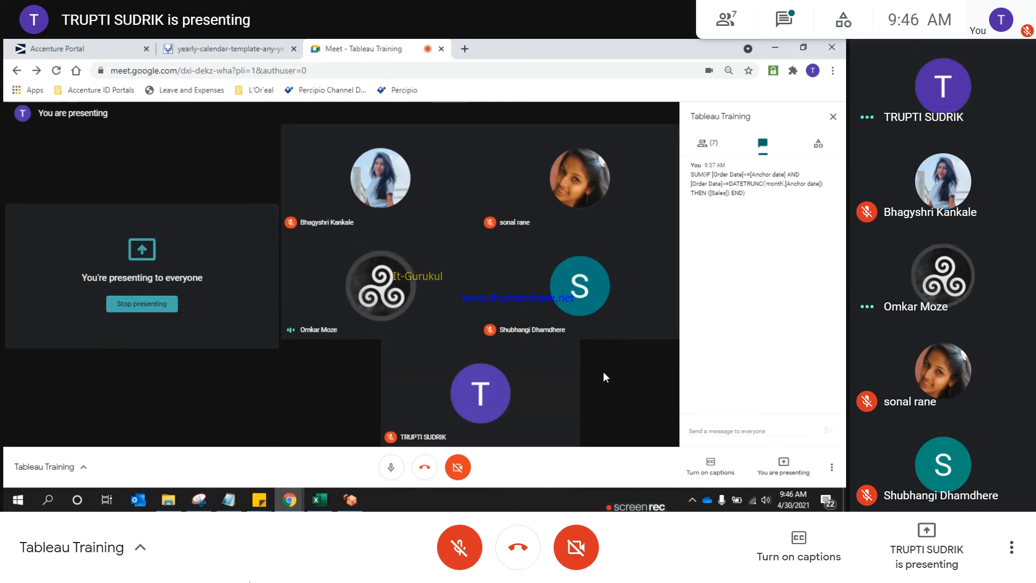
left_click(708, 146)
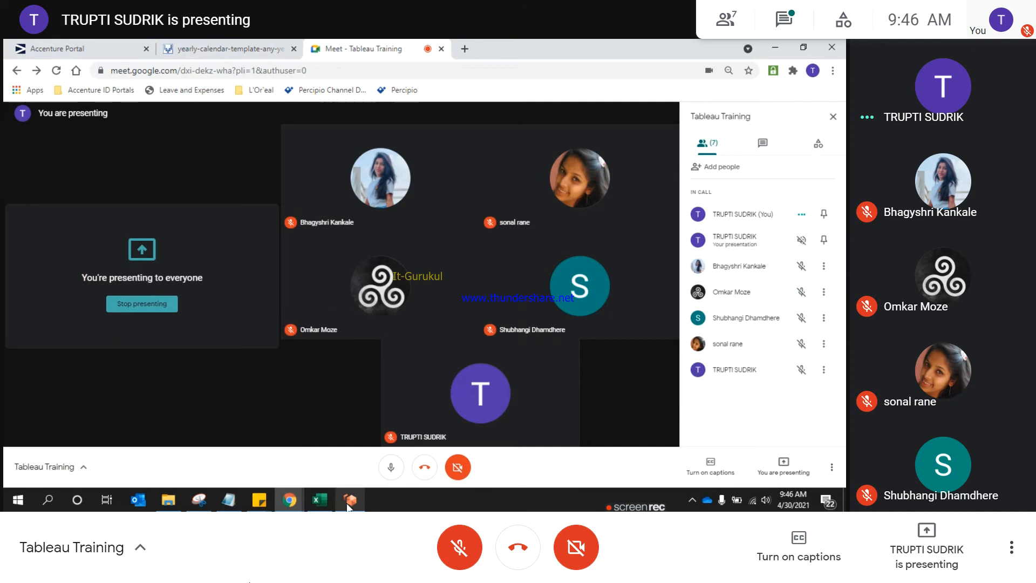
mouse_move(347, 505)
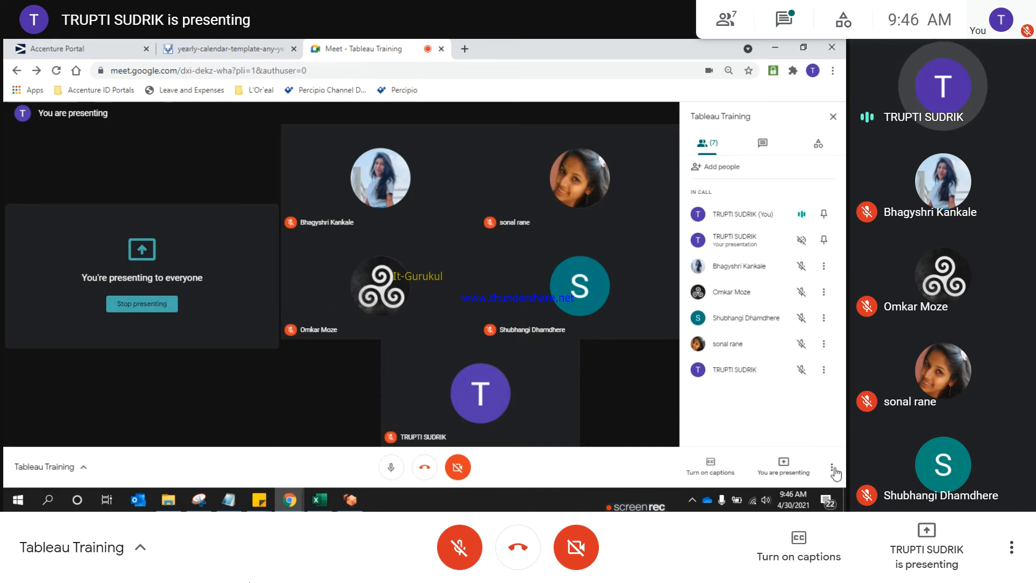
mouse_move(802, 507)
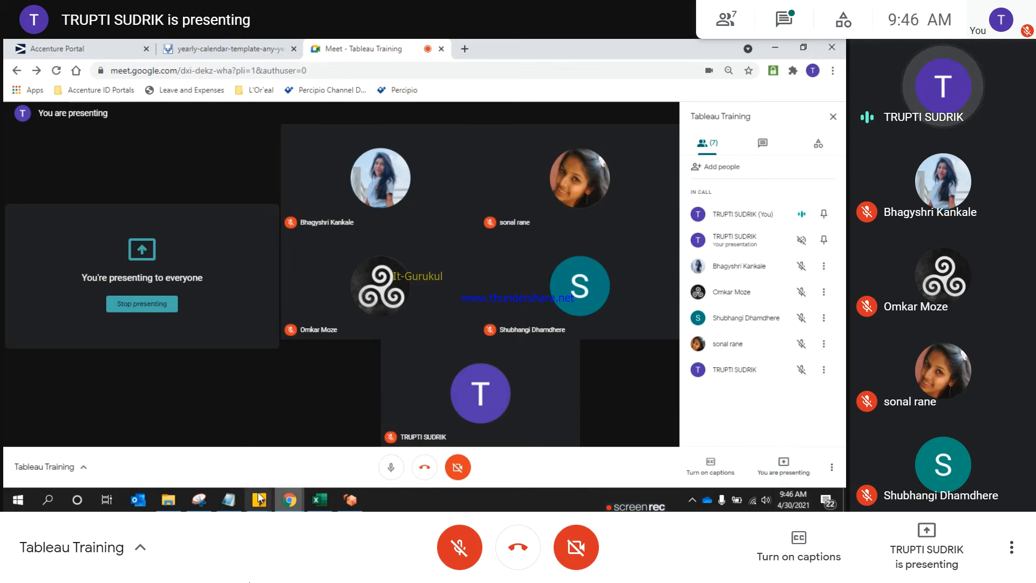
Step: Switch back to Tableau and view the function categories and Spatial functions in a new calculated field, then close it unsaved
left_click(349, 500)
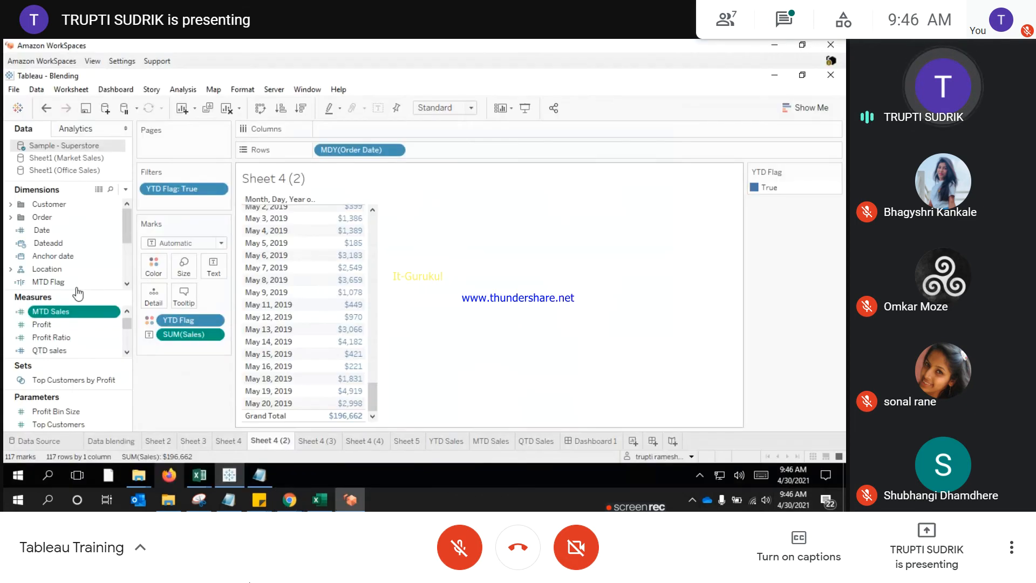
left_click(126, 189)
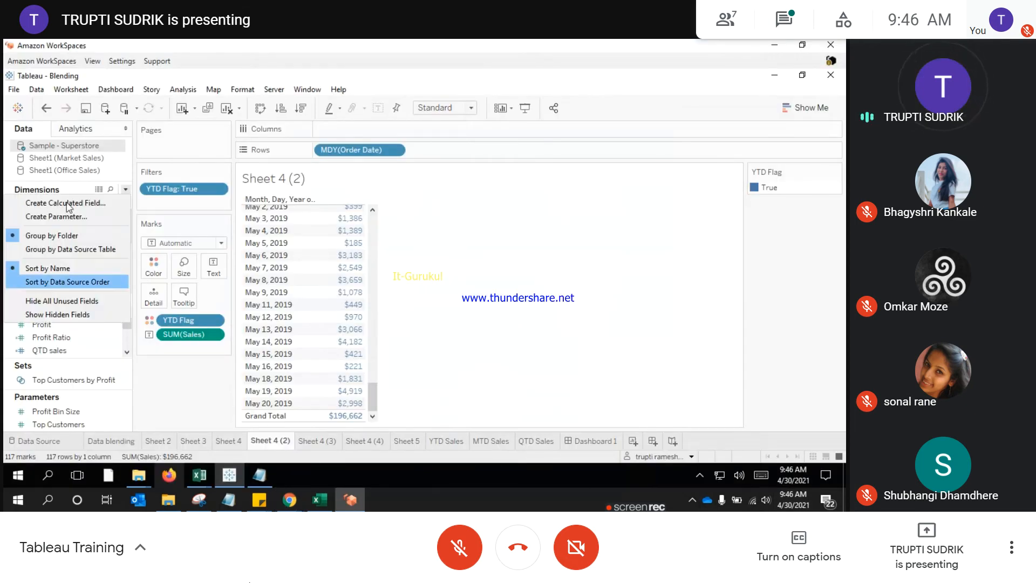
left_click(70, 202)
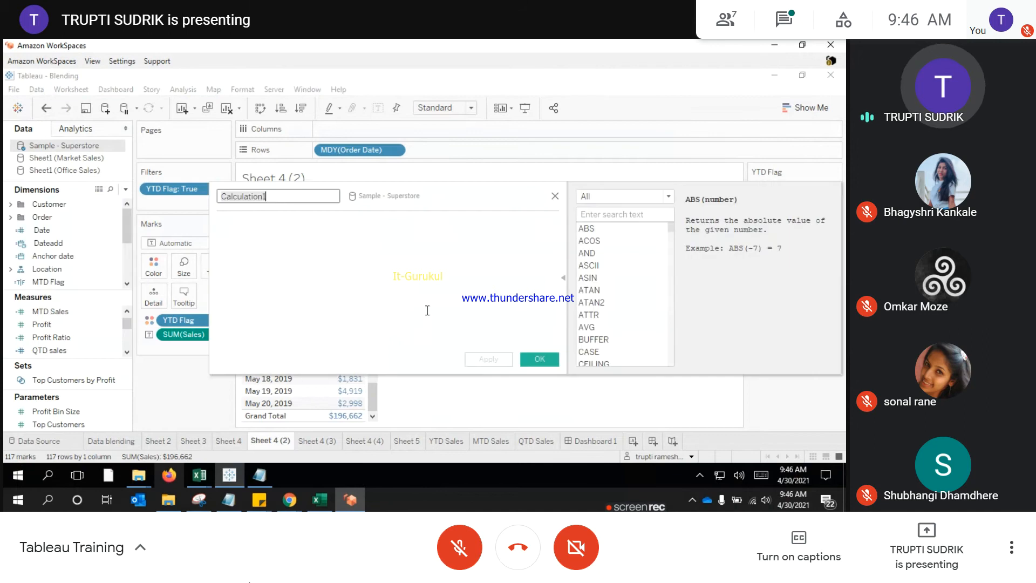
left_click(623, 197)
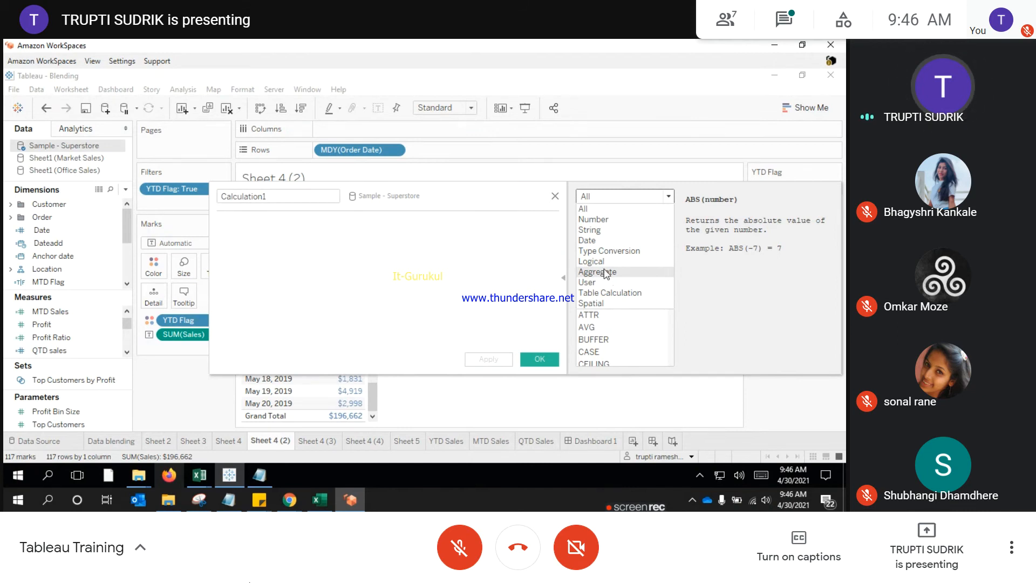
left_click(613, 303)
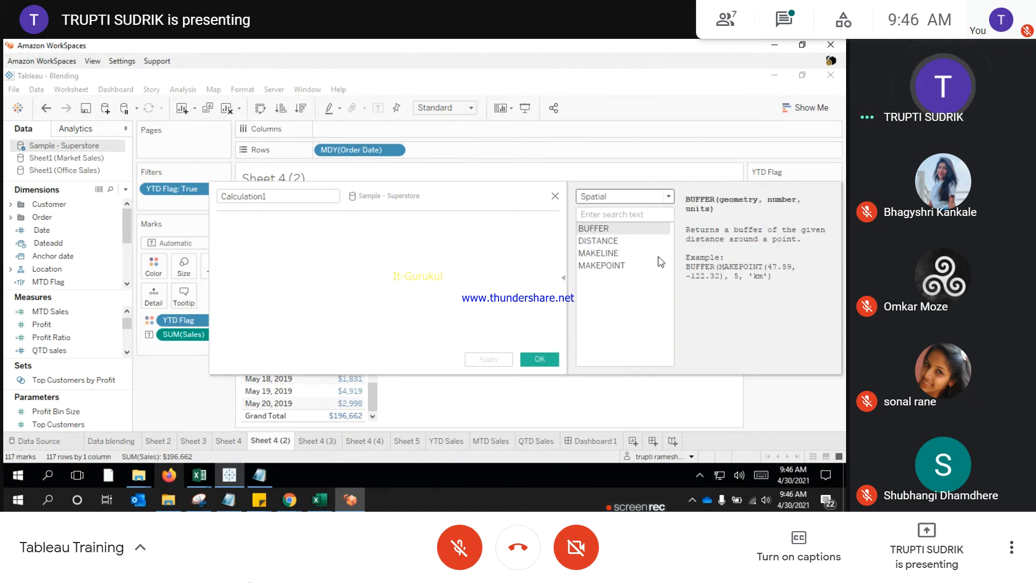
left_click(638, 200)
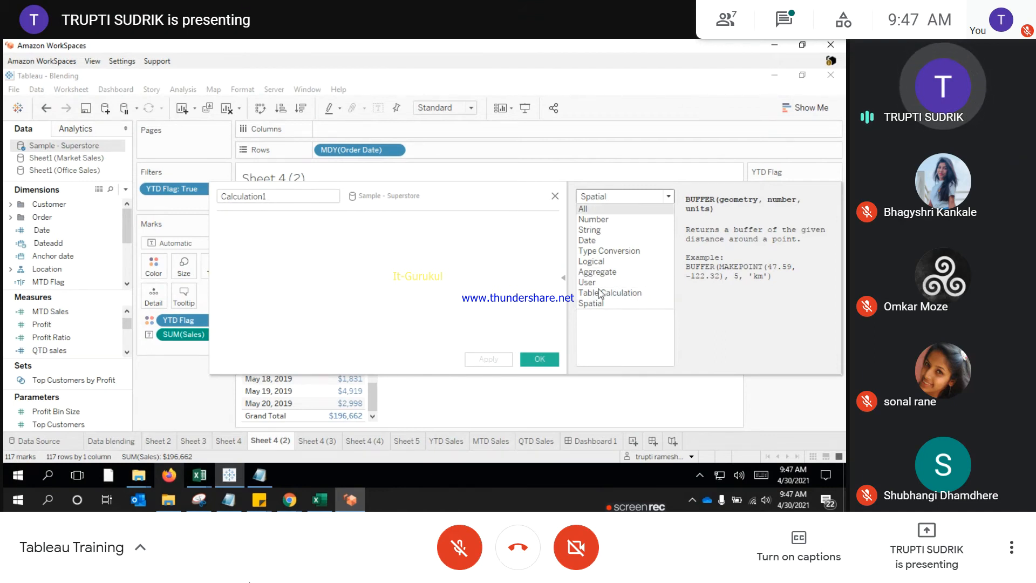
left_click(555, 197)
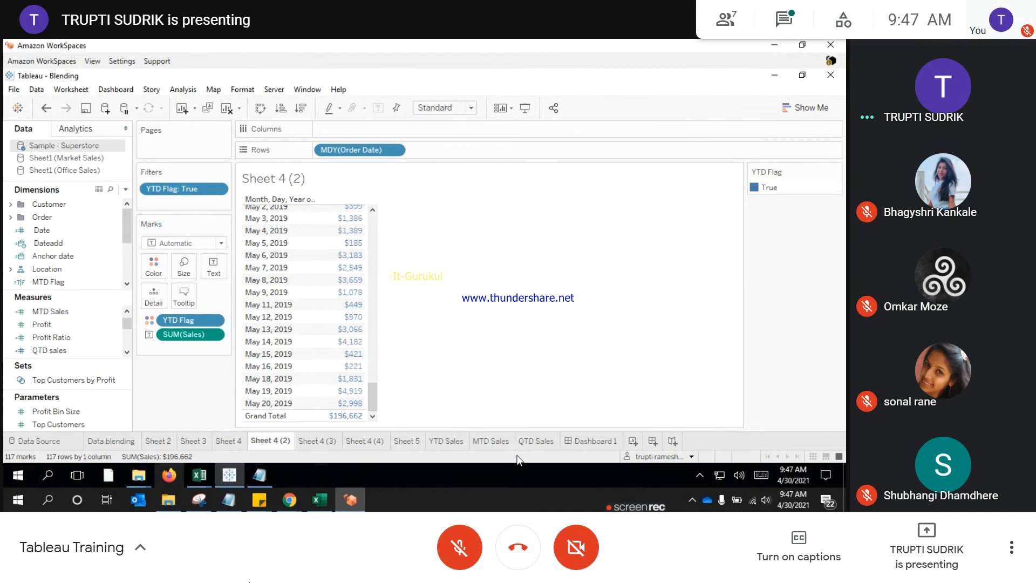
Step: Switch to Chrome and open the IT-Gurukul website in a new tab beside the Google Meet call
left_click(290, 500)
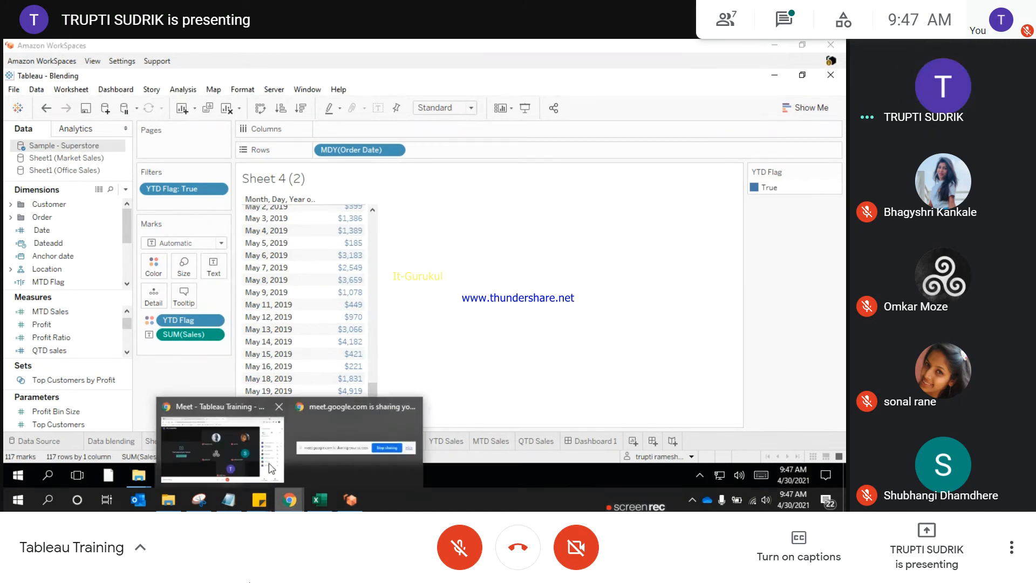
left_click(267, 426)
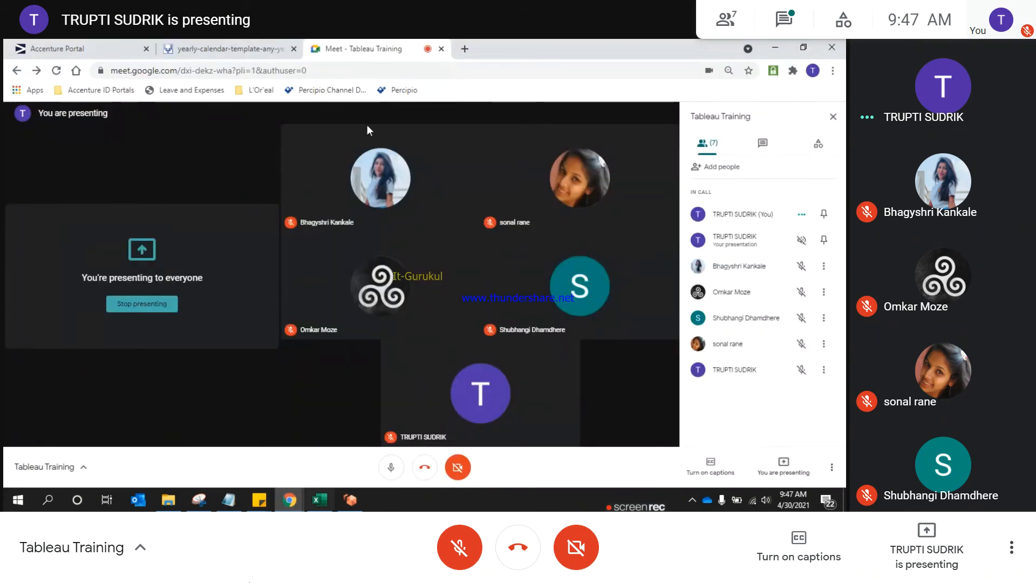
left_click(464, 48)
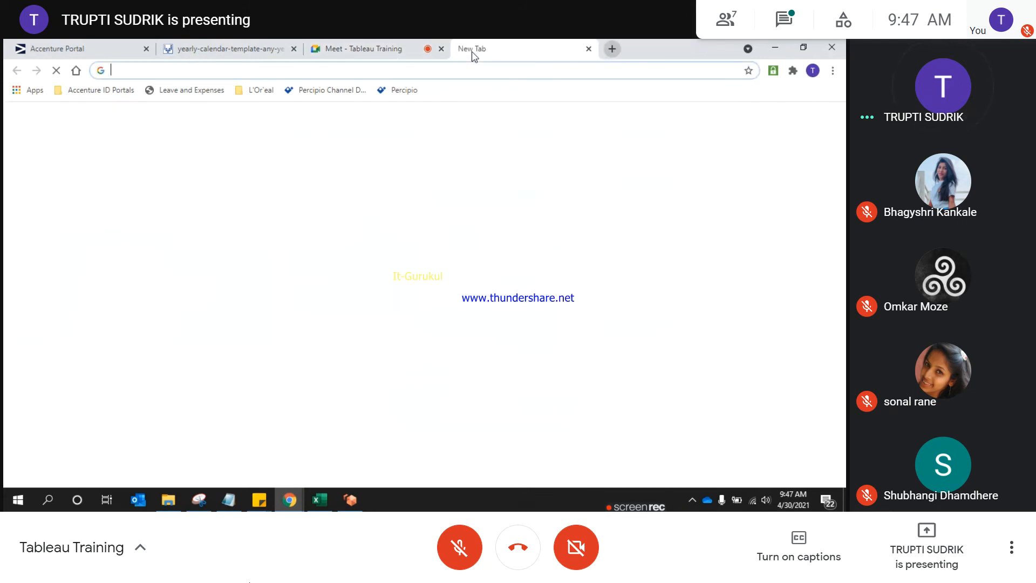
left_click(351, 48)
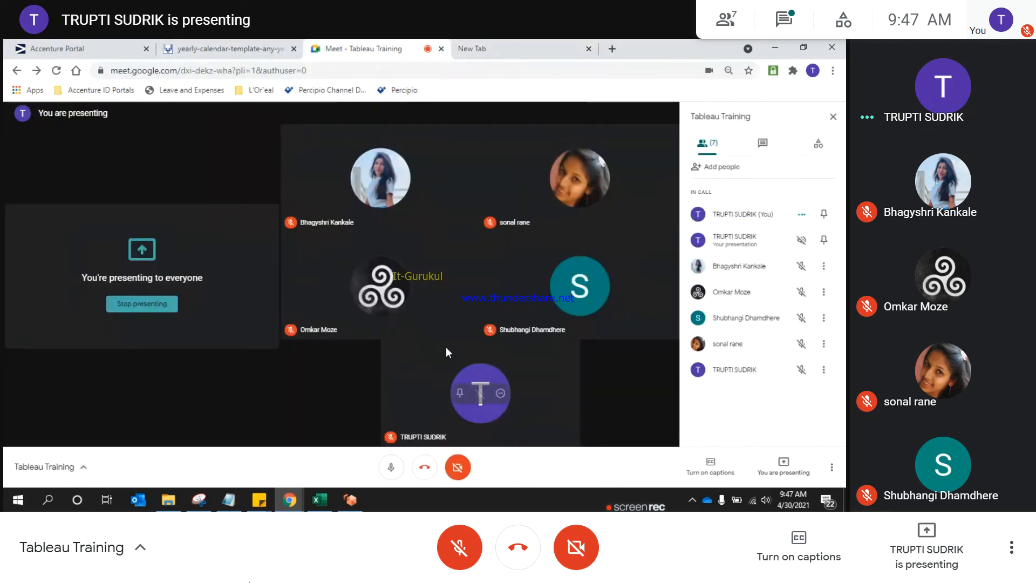
left_click(469, 48)
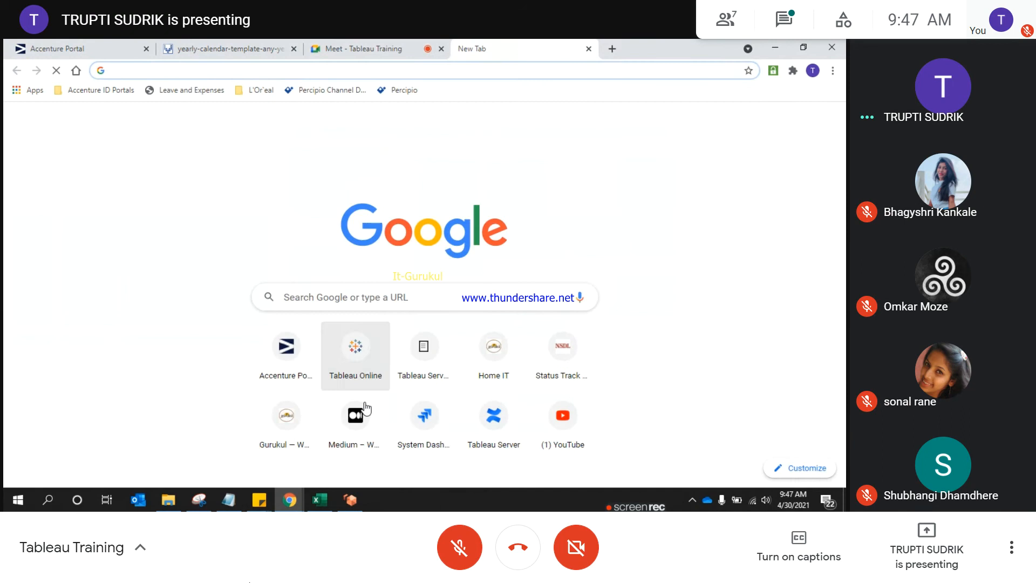
left_click(475, 372)
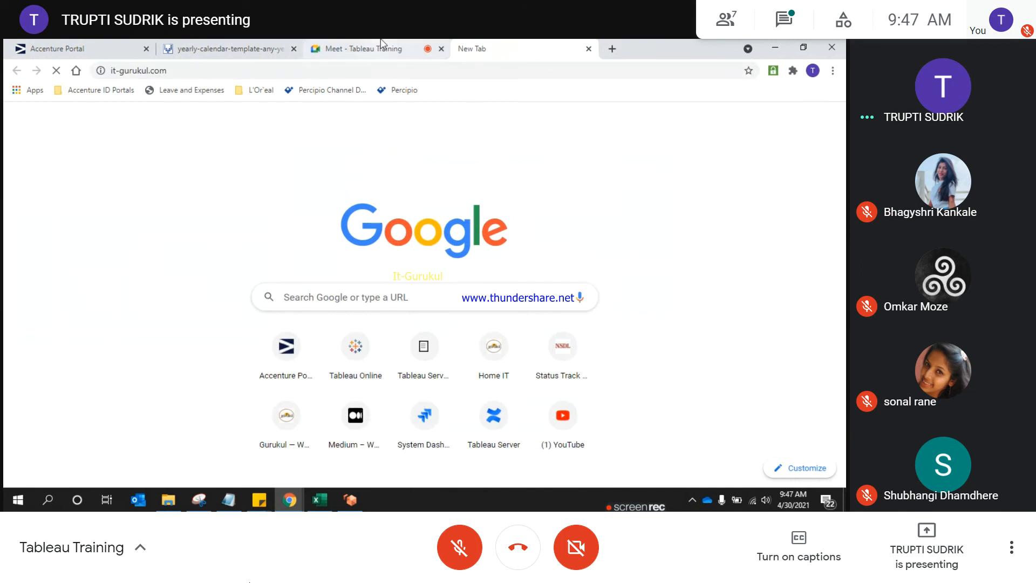
left_click(382, 45)
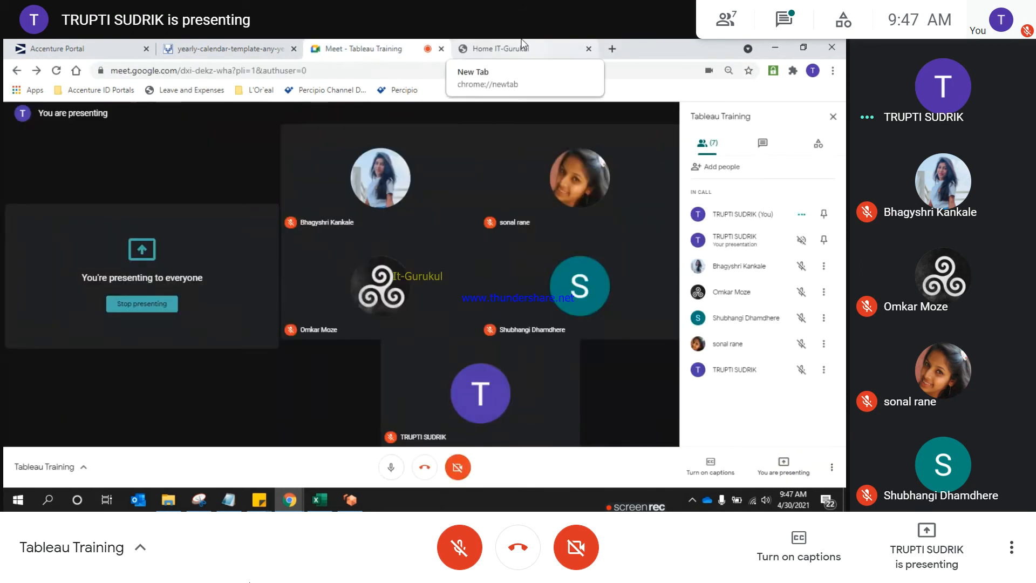
left_click(522, 44)
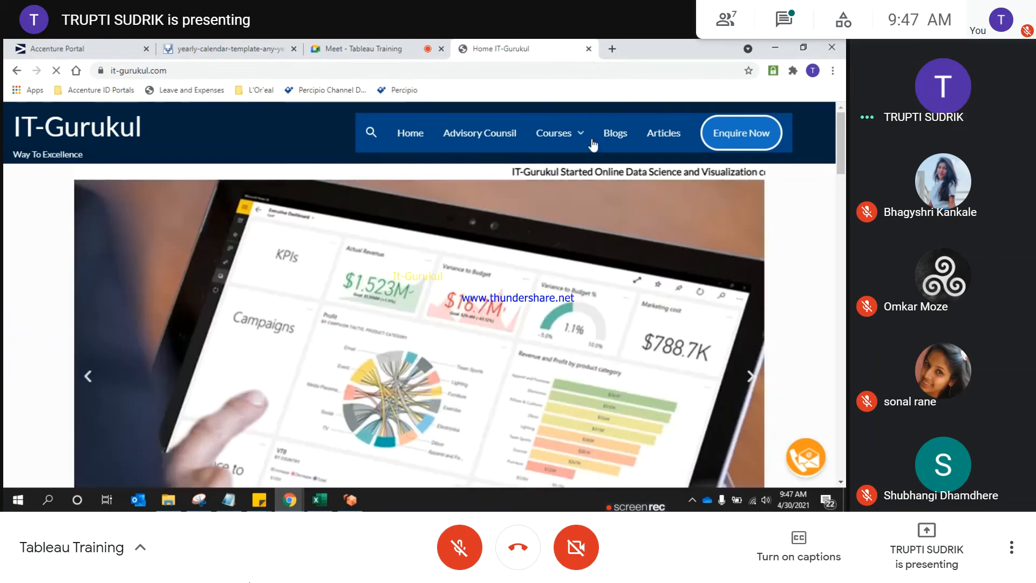
Step: Open the Tableau Course page from the Complete Visualisation Course group on the IT-Gurukul site and open its course syllabus PDF
mouse_move(573, 137)
mouse_move(564, 251)
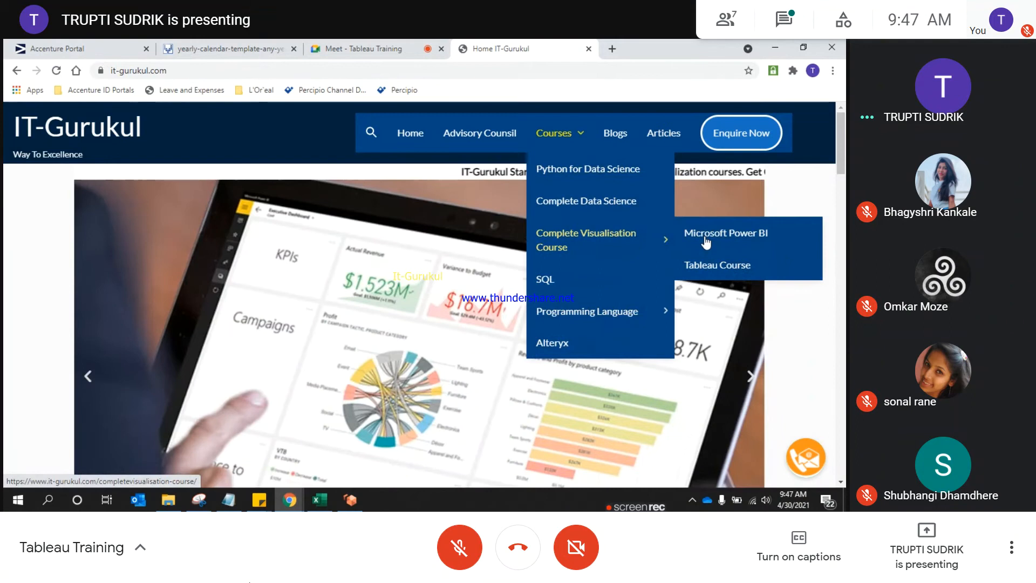
left_click(714, 262)
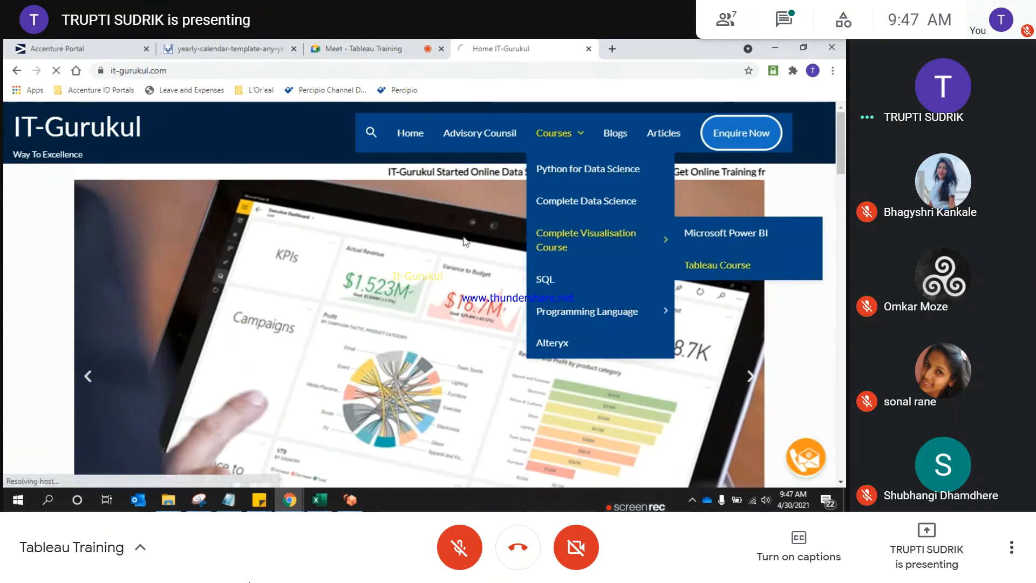
left_click(363, 49)
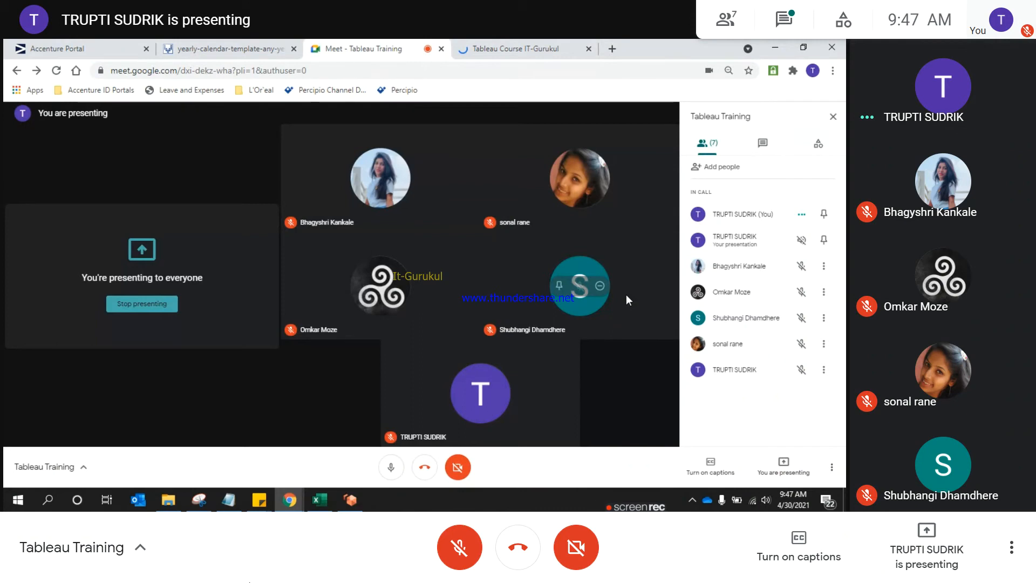
left_click(502, 47)
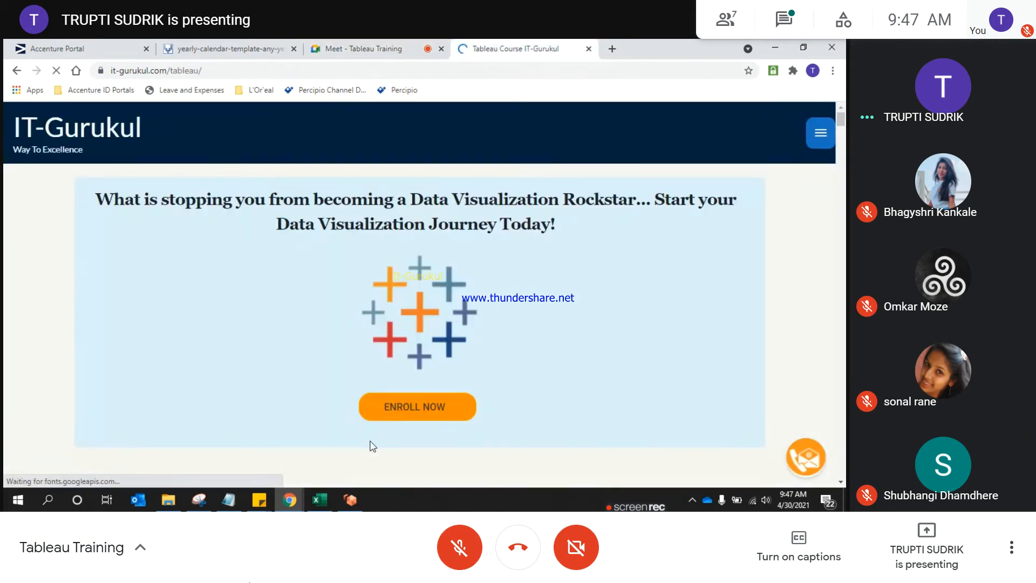
scroll(372, 446, "down", 10)
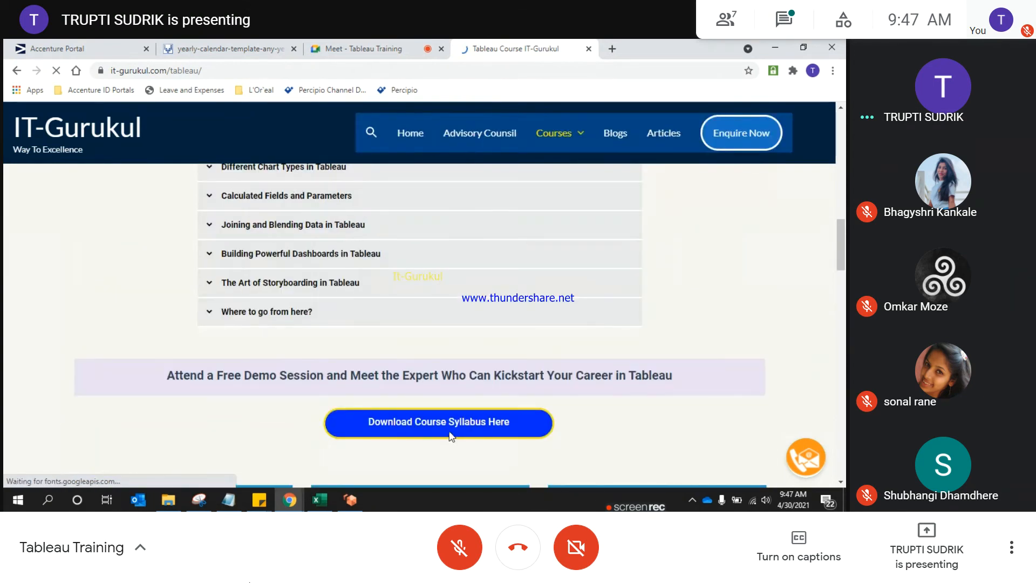
left_click(411, 428)
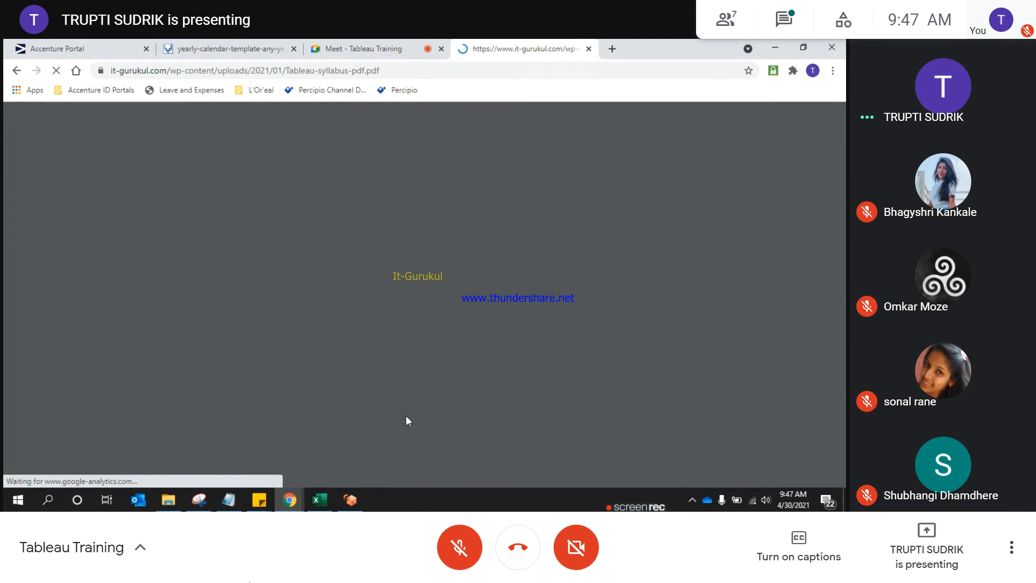
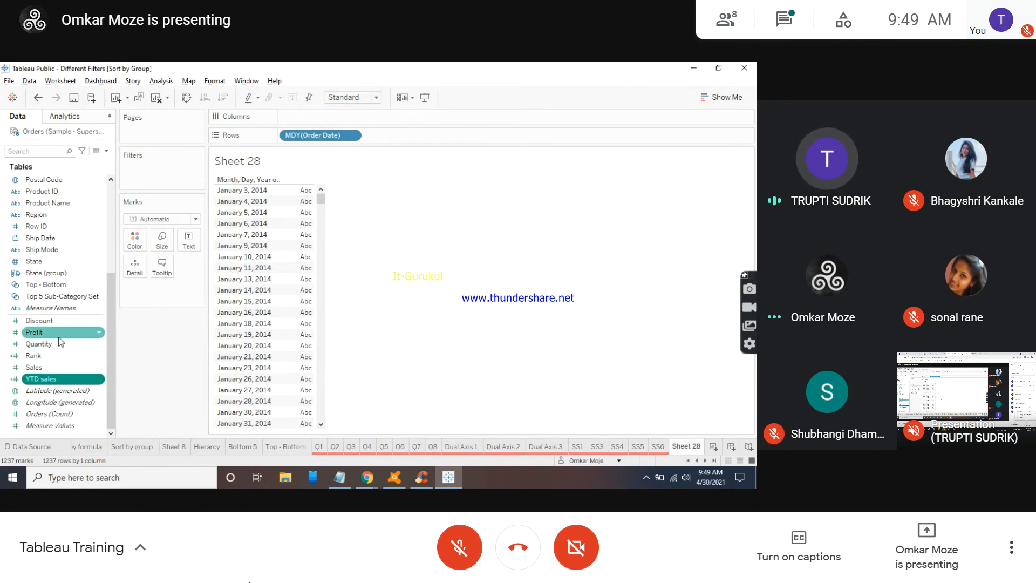
Step: Add Sales as the values of the Order Date table in Sheet 28
left_click(52, 367)
left_click_drag(51, 367, 301, 346)
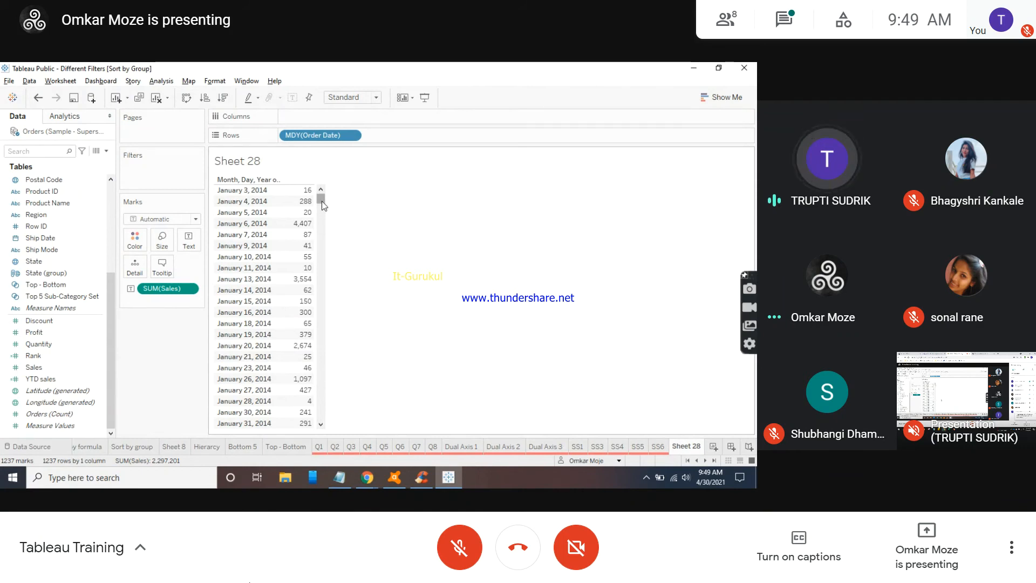
Step: Review the YTD sales and Anchor date formulas, and check the latest order dates in the Sheet 28 table
right_click(57, 383)
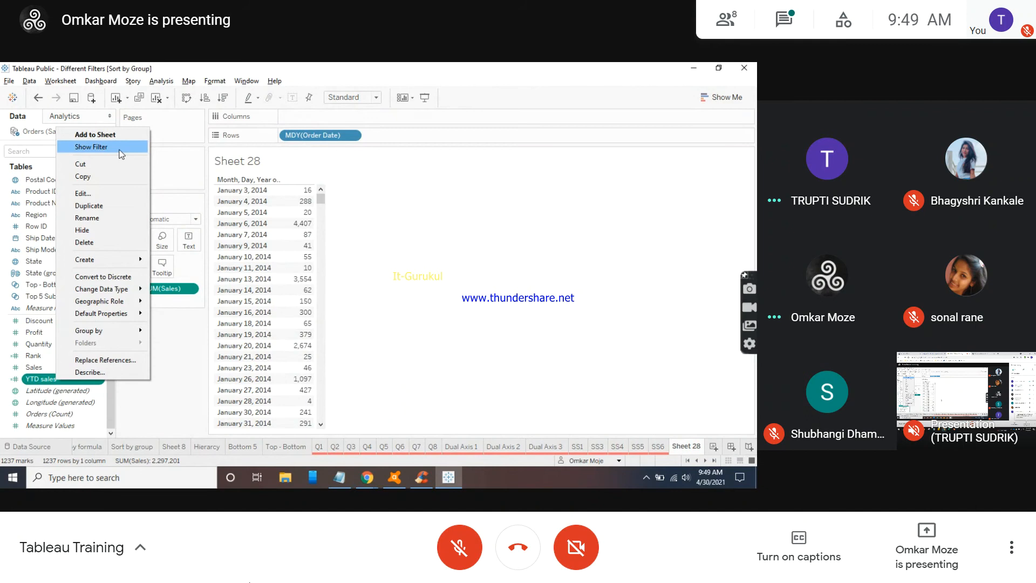
left_click(106, 194)
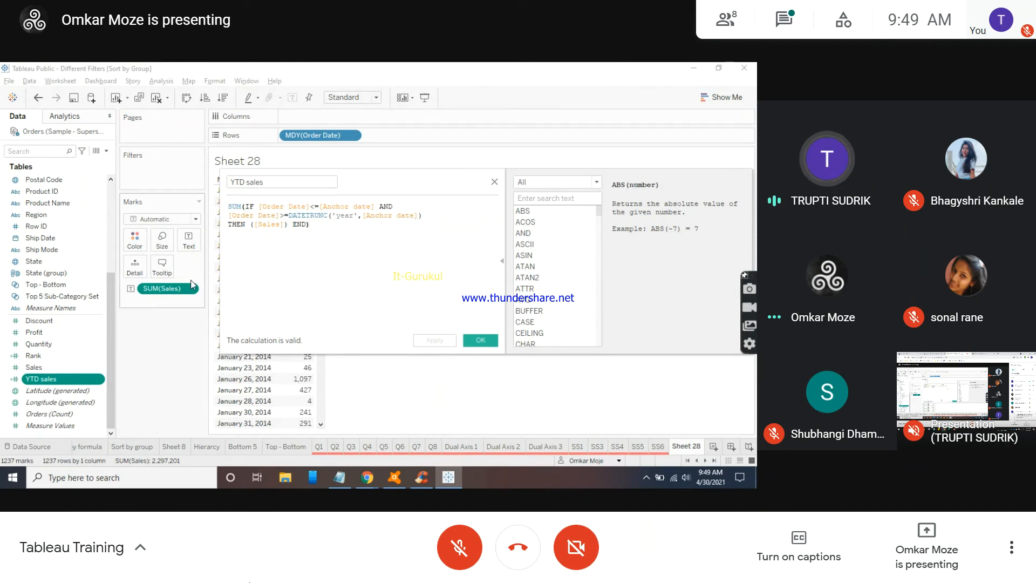
left_click(495, 182)
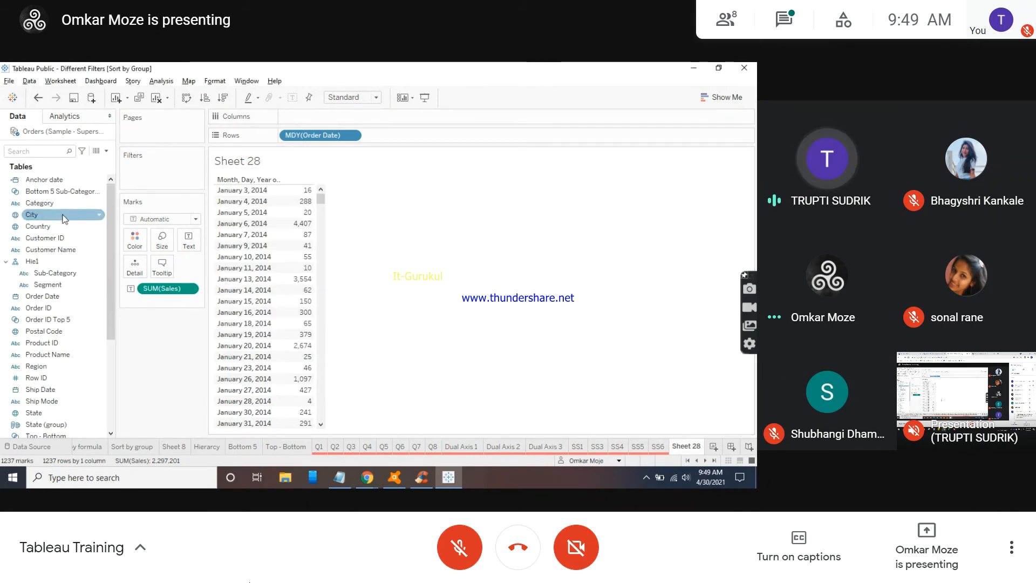
right_click(61, 179)
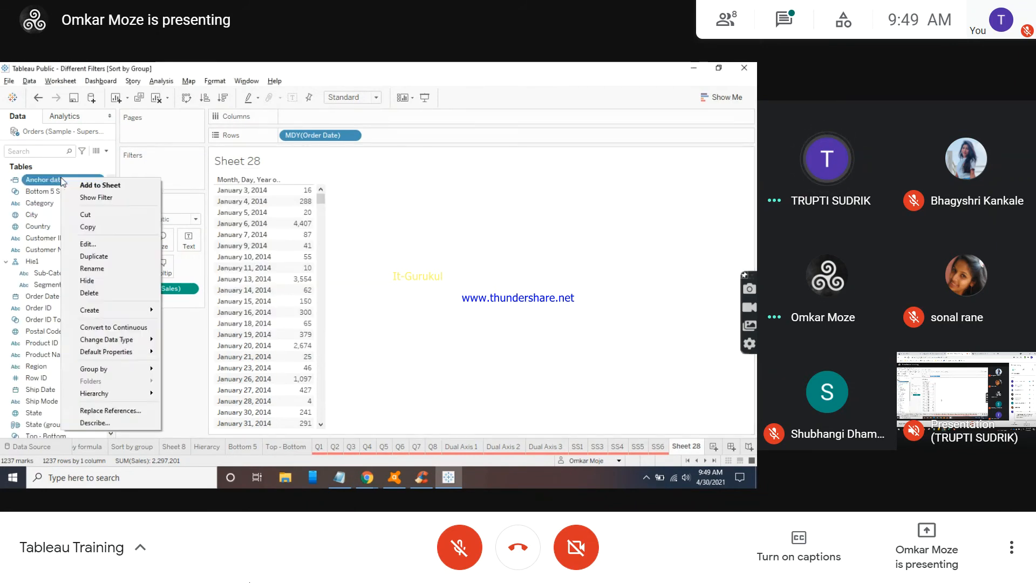
left_click(88, 244)
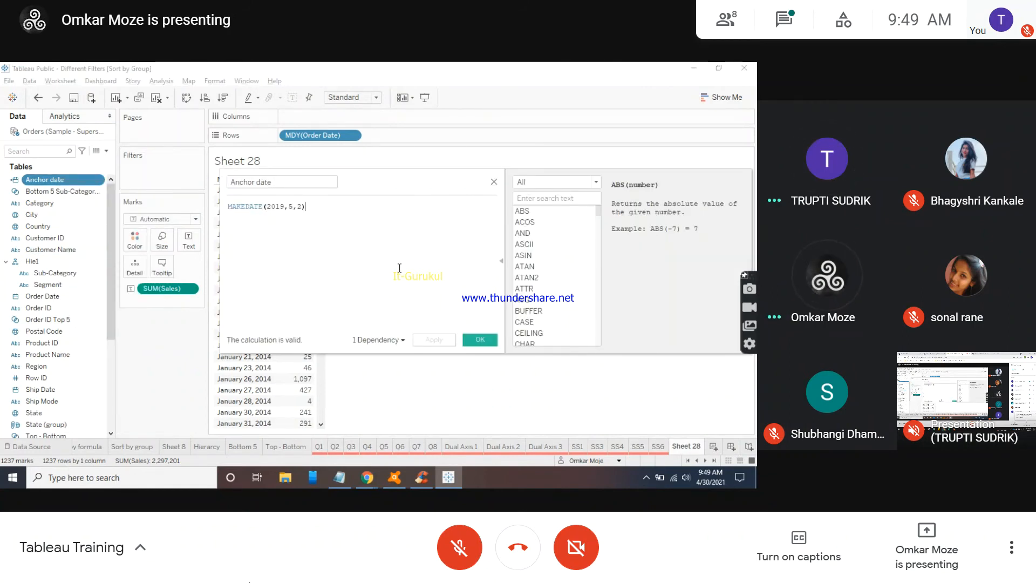
left_click(493, 182)
left_click_drag(319, 199, 315, 434)
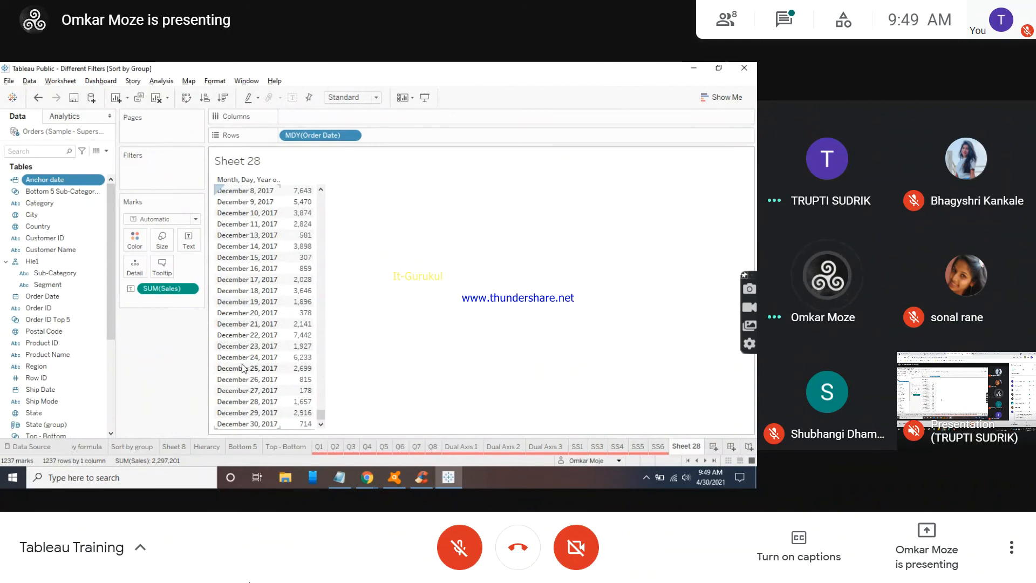
Step: Change the year in the Anchor date calculation to 2017, so it reads MAKEDATE(2017,5,2), and accept it
right_click(86, 182)
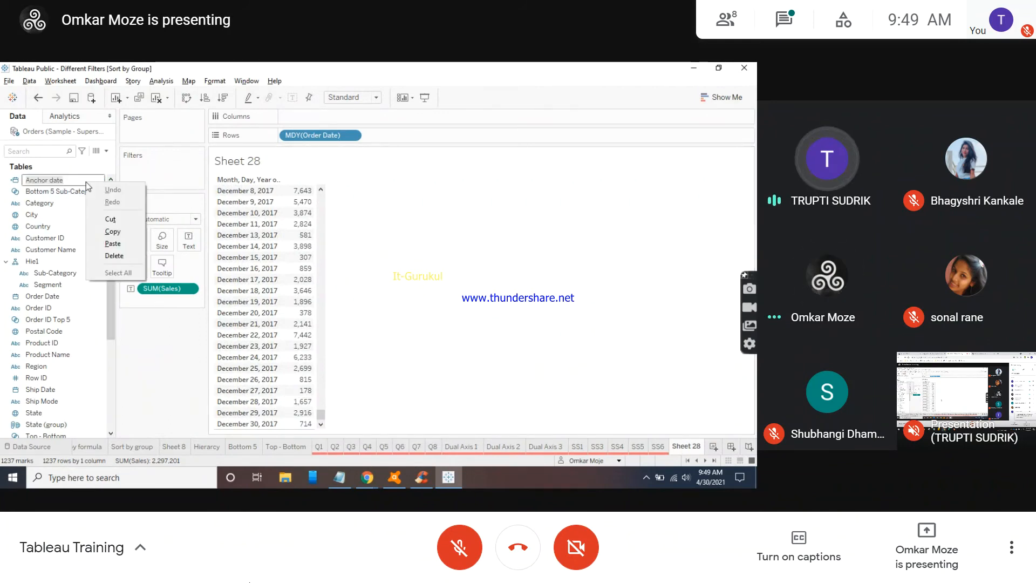
left_click(173, 381)
right_click(63, 182)
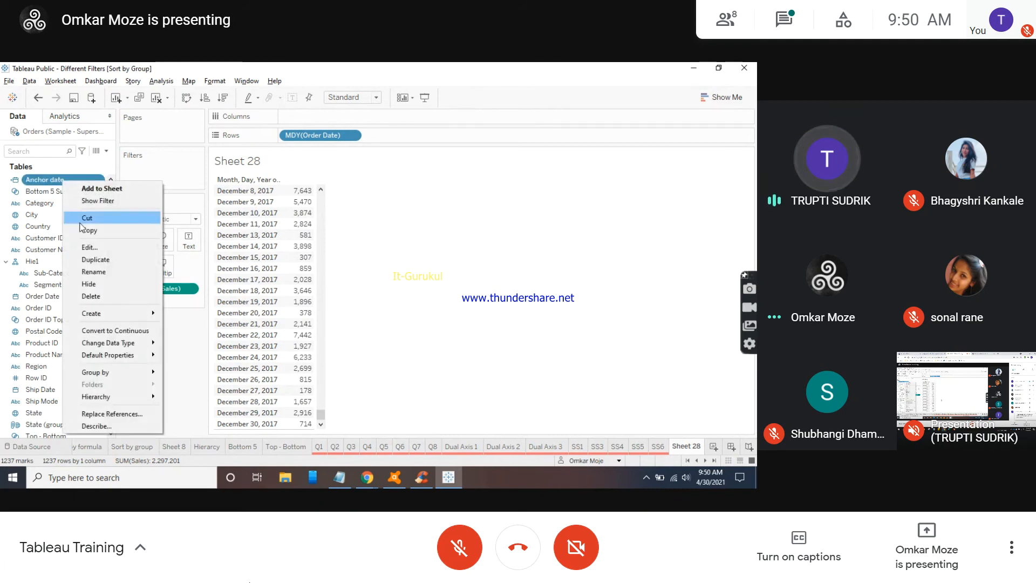
left_click(90, 247)
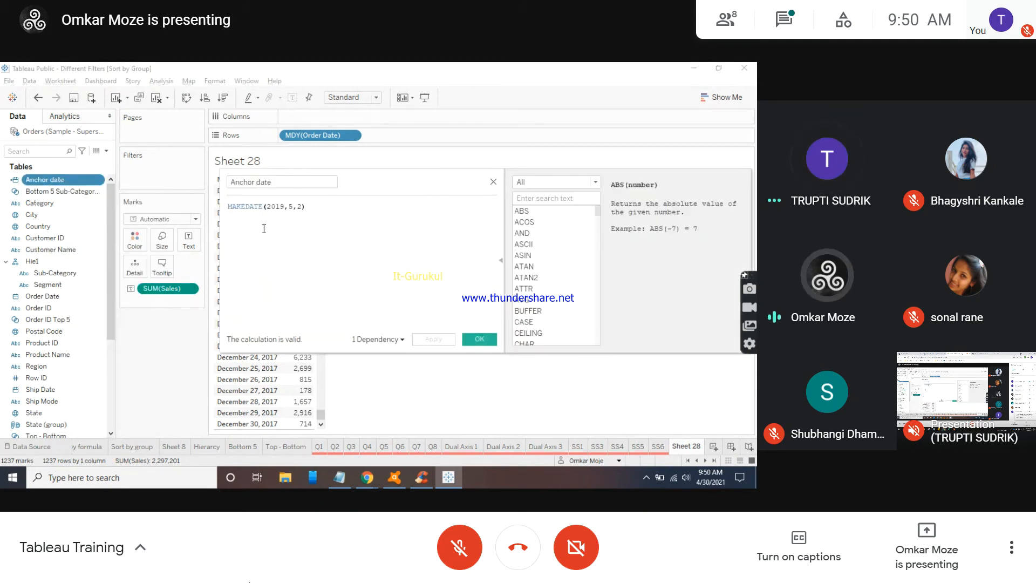
left_click(284, 207)
key("BackSpace")
type("7")
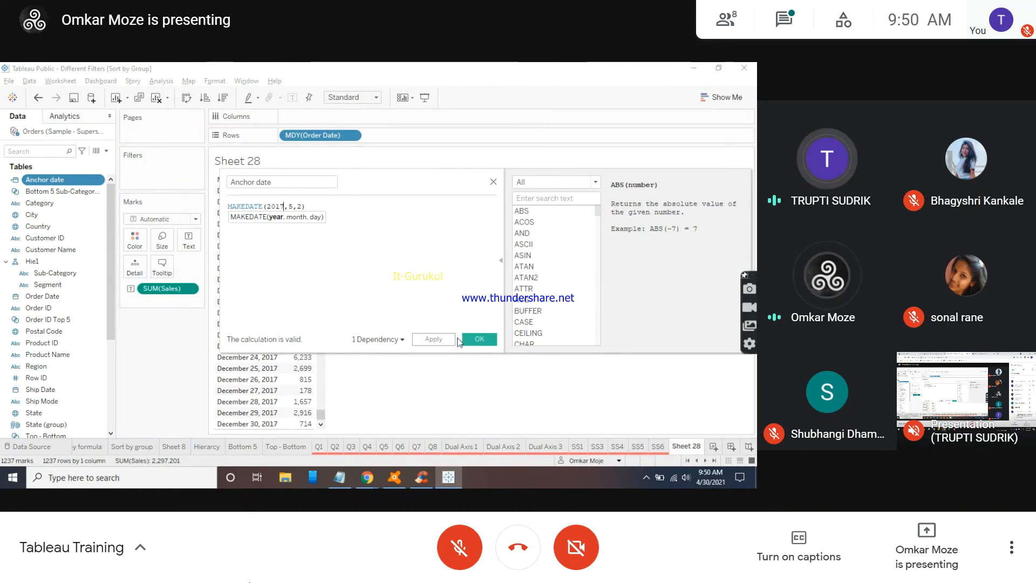
left_click(448, 339)
left_click(471, 340)
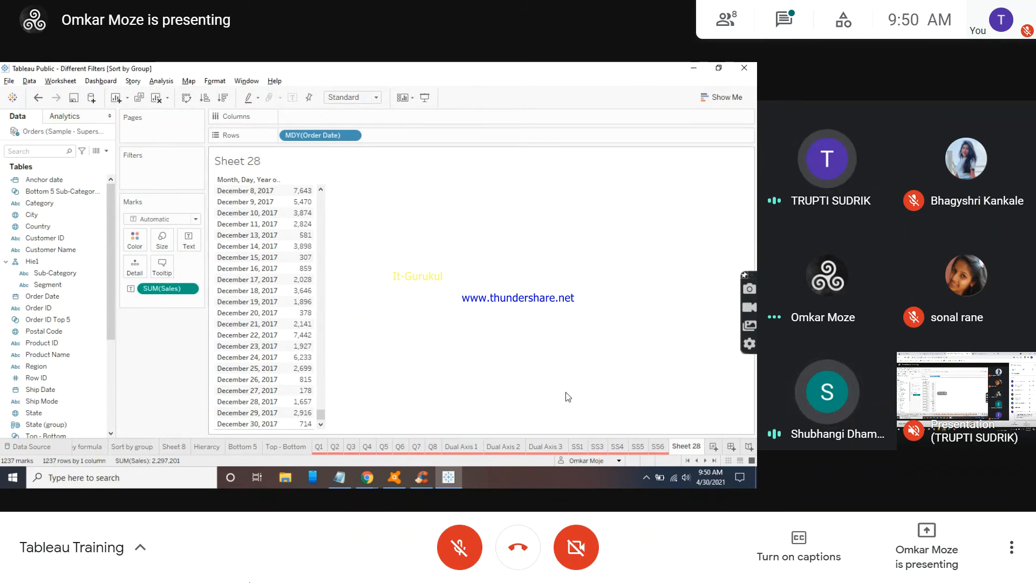
Step: Create a new worksheet and place the YTD sales measure on it as a text value
left_click(716, 447)
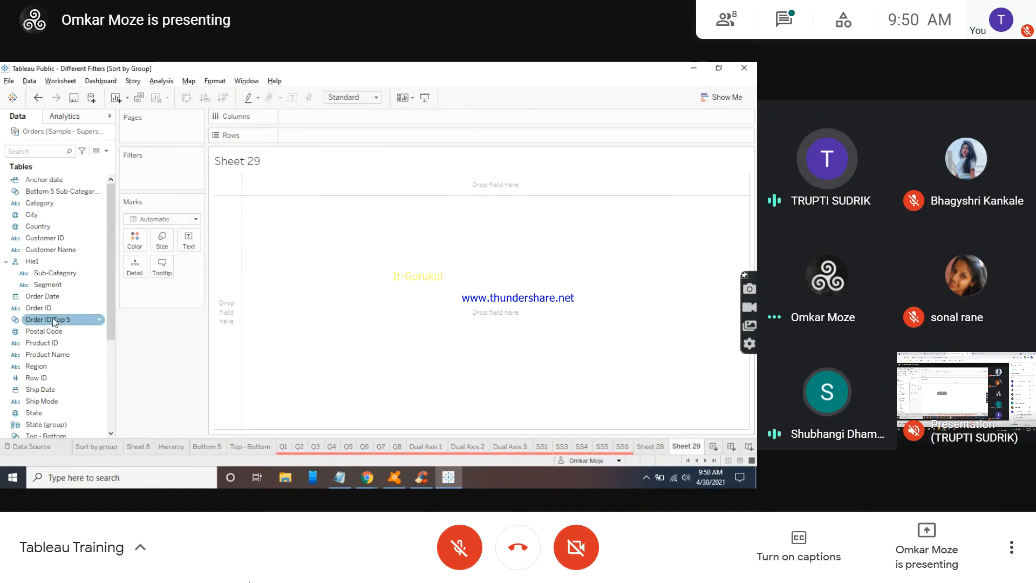
scroll(52, 356, "down", 4)
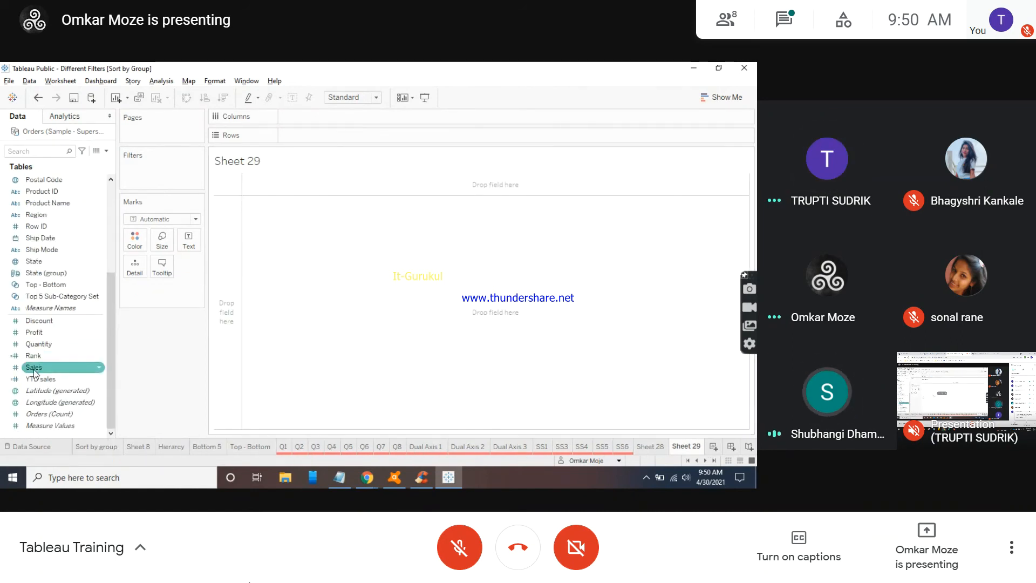
left_click(41, 379)
left_click_drag(32, 382, 187, 238)
mouse_move(239, 183)
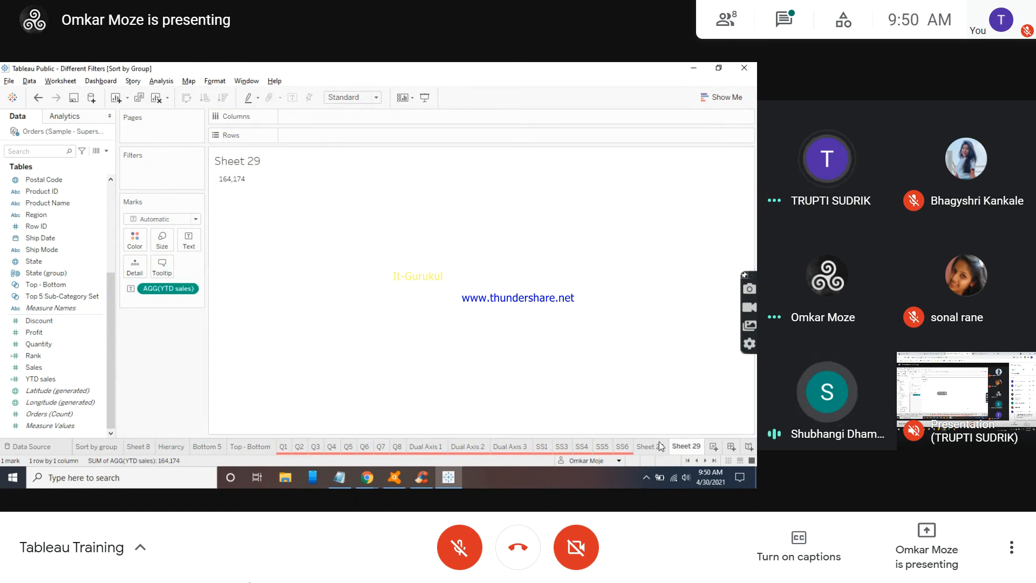
mouse_move(655, 444)
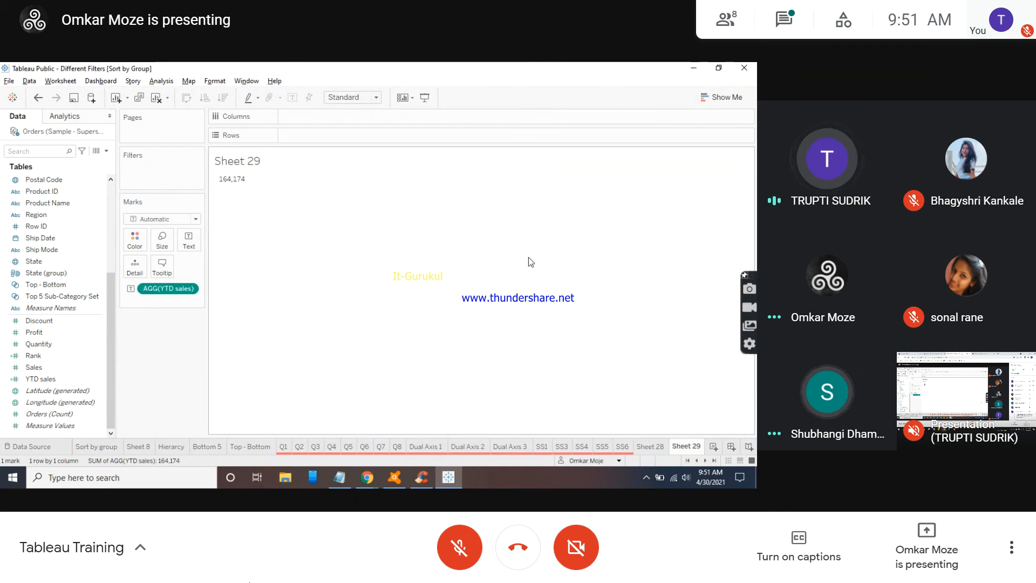
Step: Format the YTD sales value on Sheet 29 as Number (Custom) with 2 decimal places and a $ prefix
left_click(244, 181)
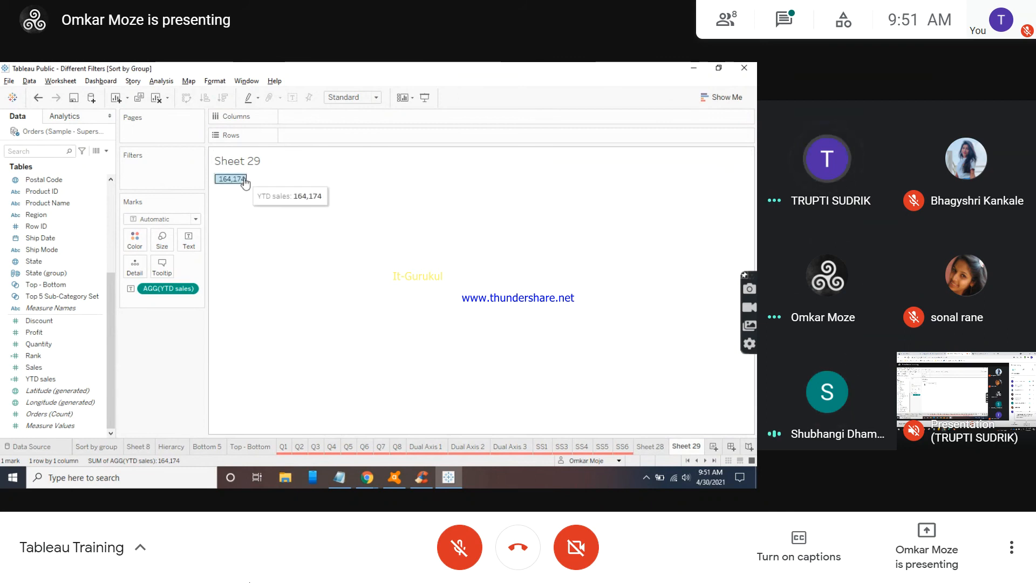
right_click(244, 180)
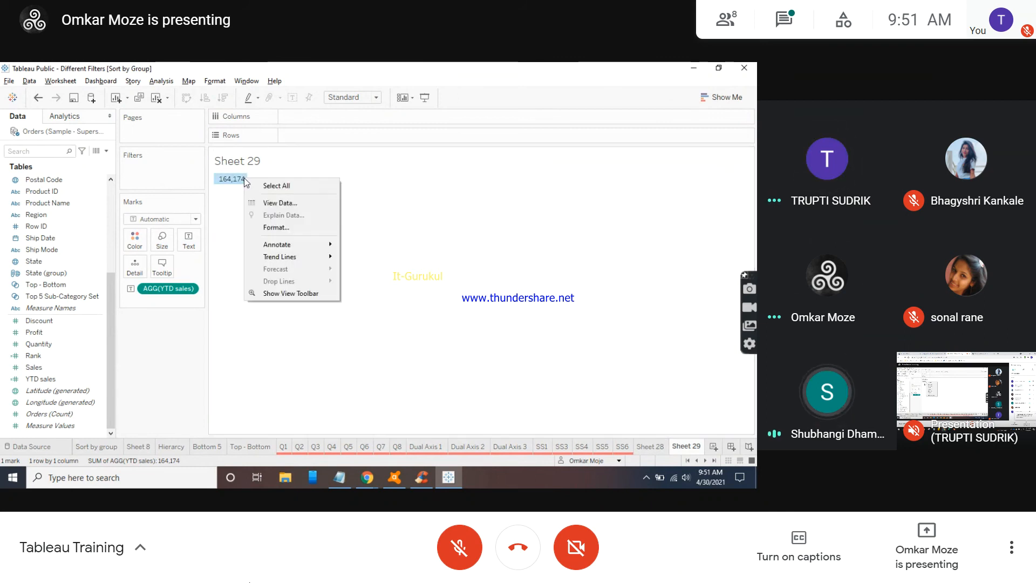
left_click(303, 226)
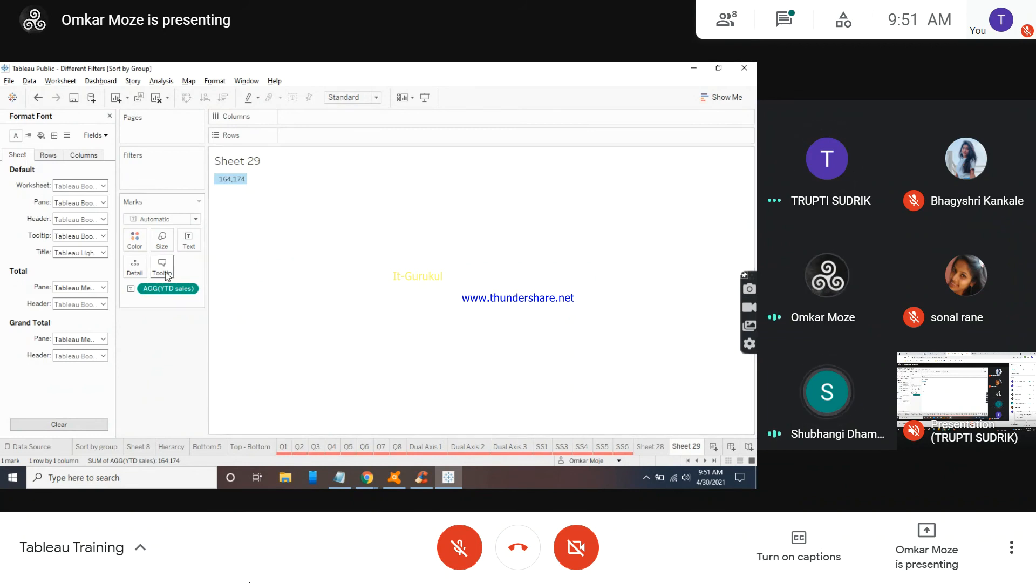
left_click(97, 135)
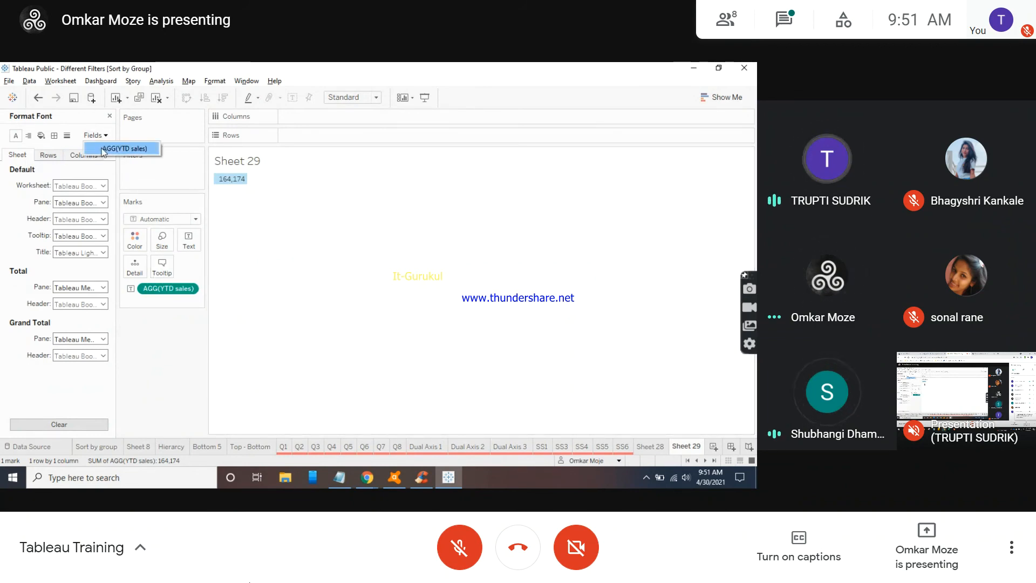
left_click(104, 150)
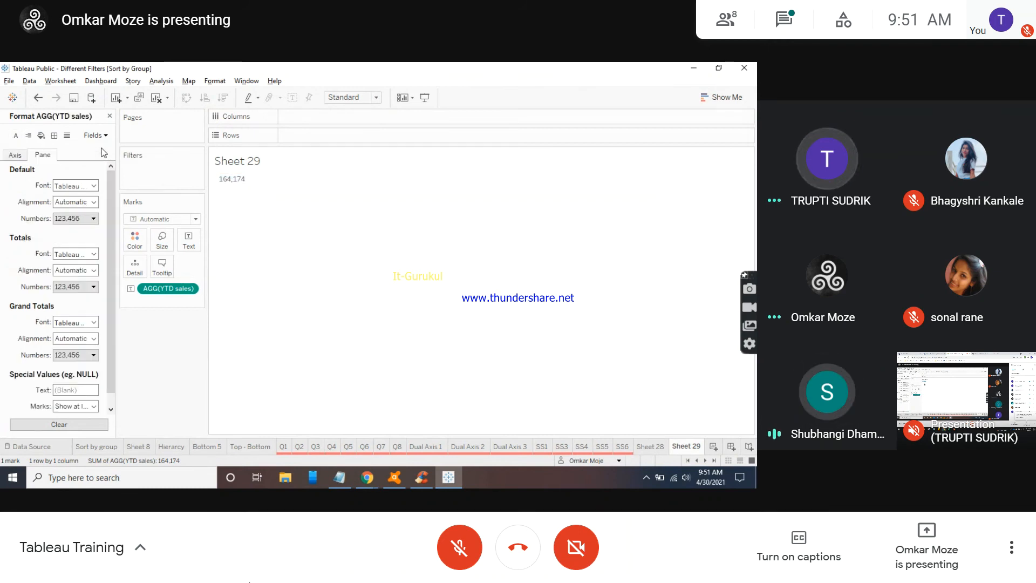
left_click(93, 220)
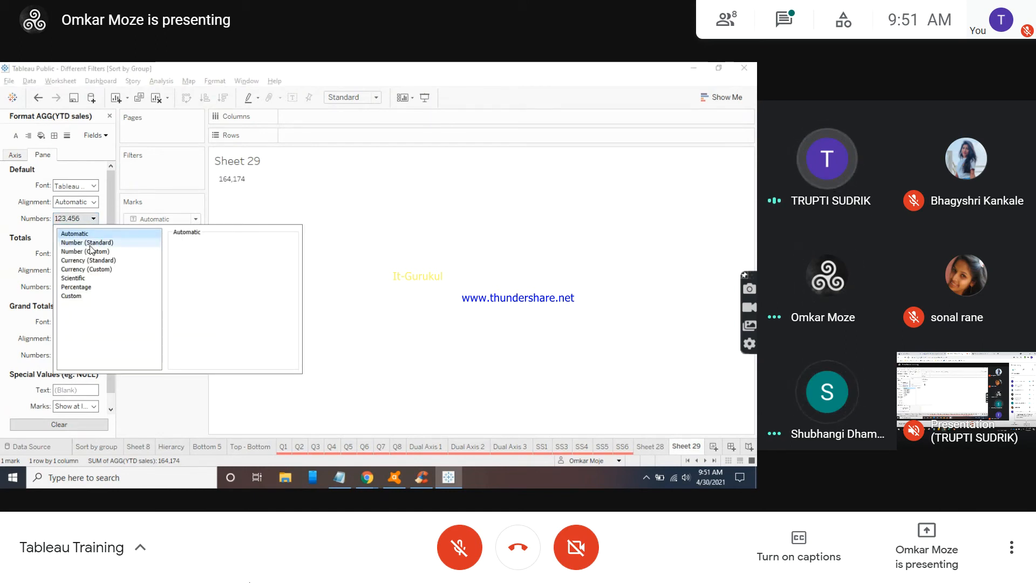
left_click(83, 297)
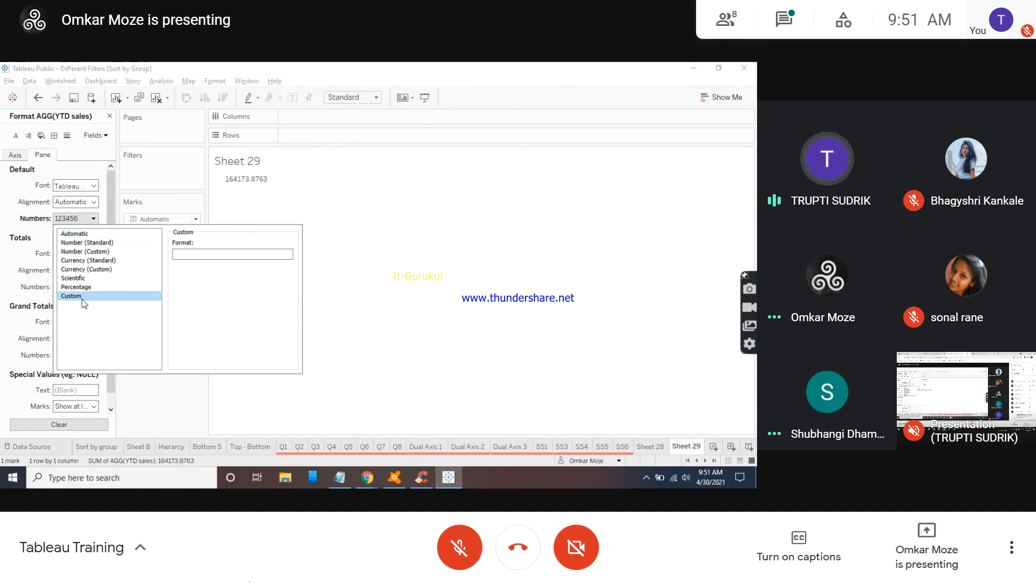
left_click(95, 244)
left_click(96, 252)
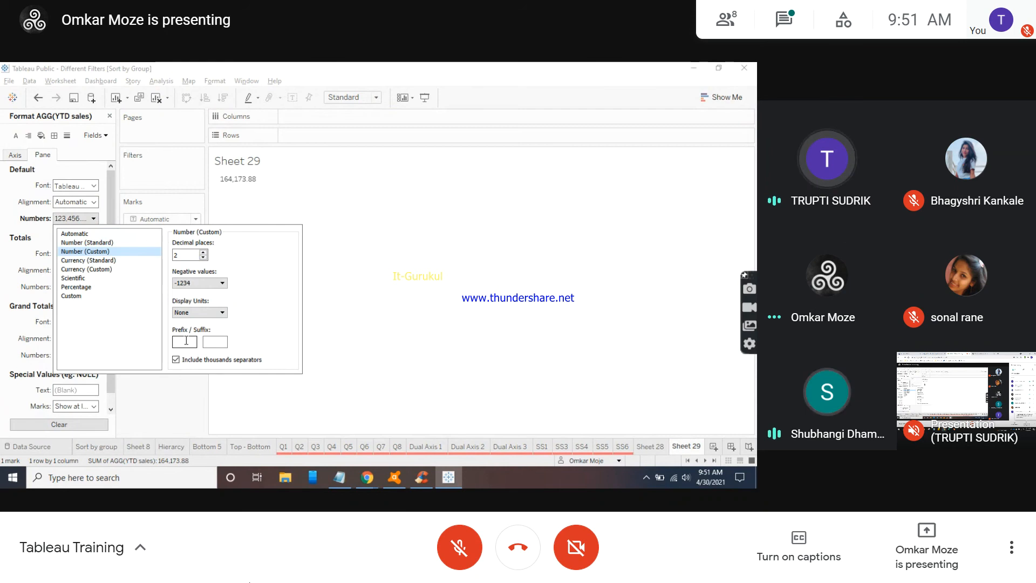
type("$")
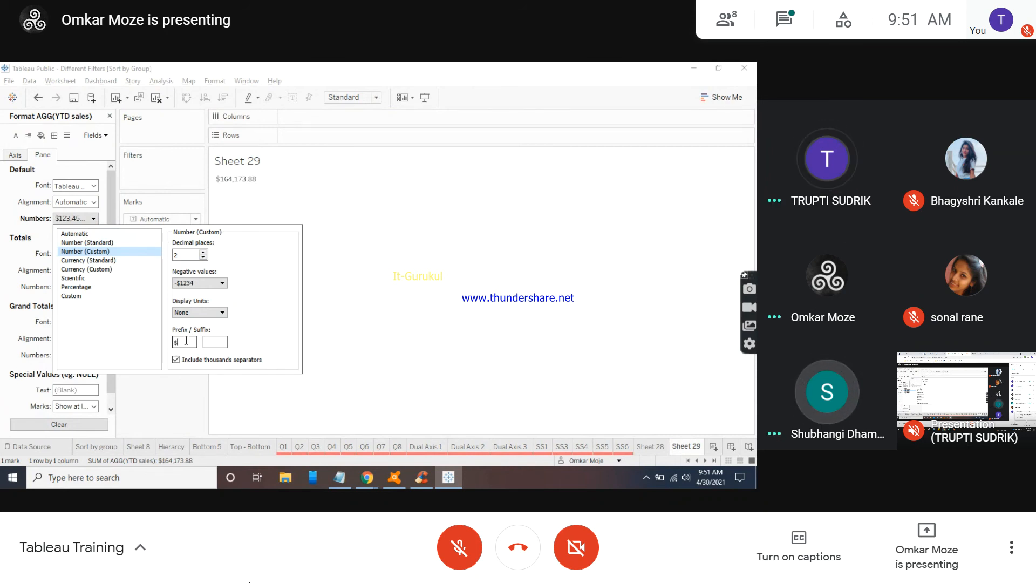
left_click(222, 342)
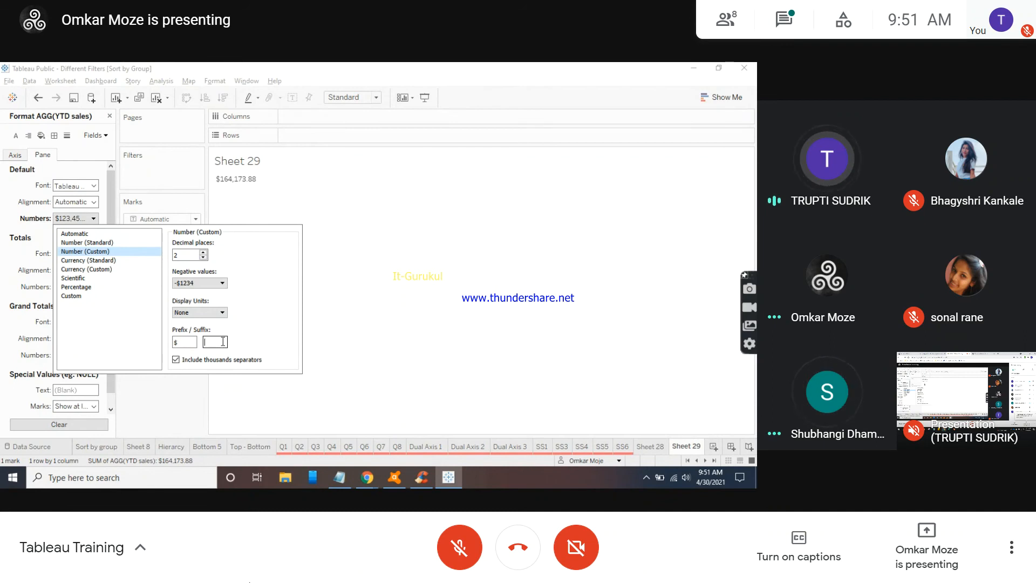
left_click(181, 394)
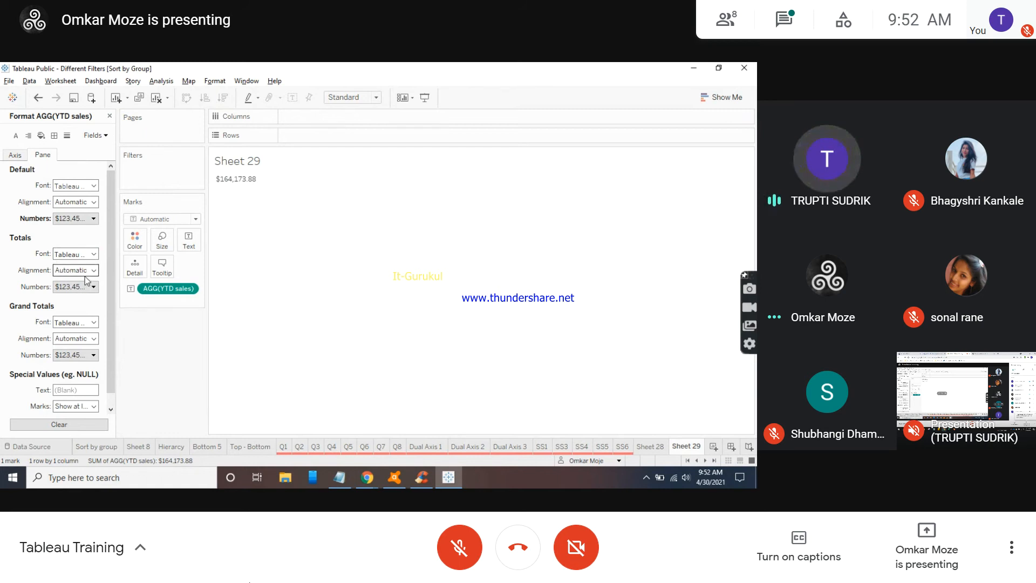
Step: Set the default worksheet font of Sheet 29 to size 12 and bold, and look through the available font families
left_click(17, 133)
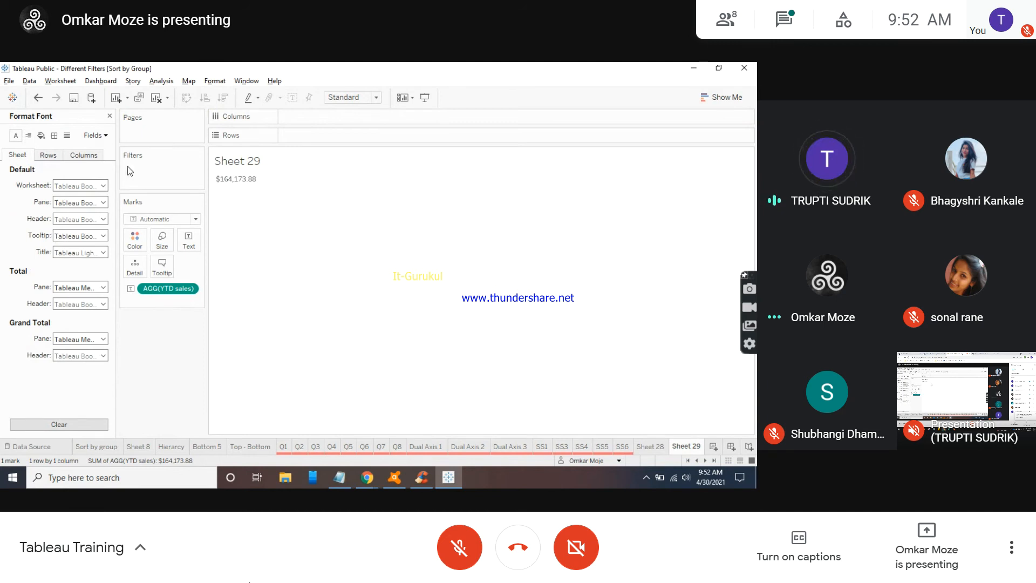
left_click(102, 185)
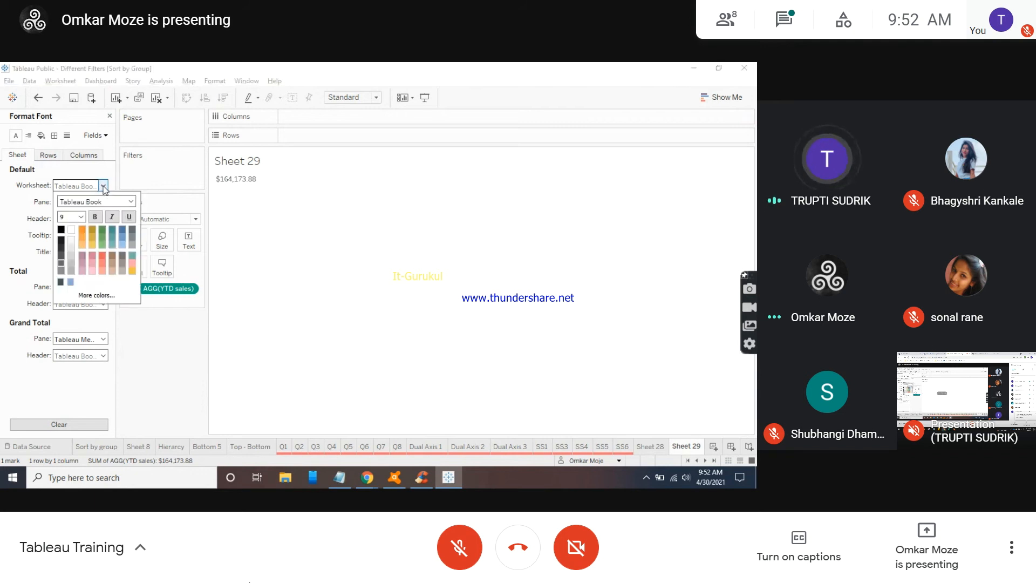
left_click(84, 216)
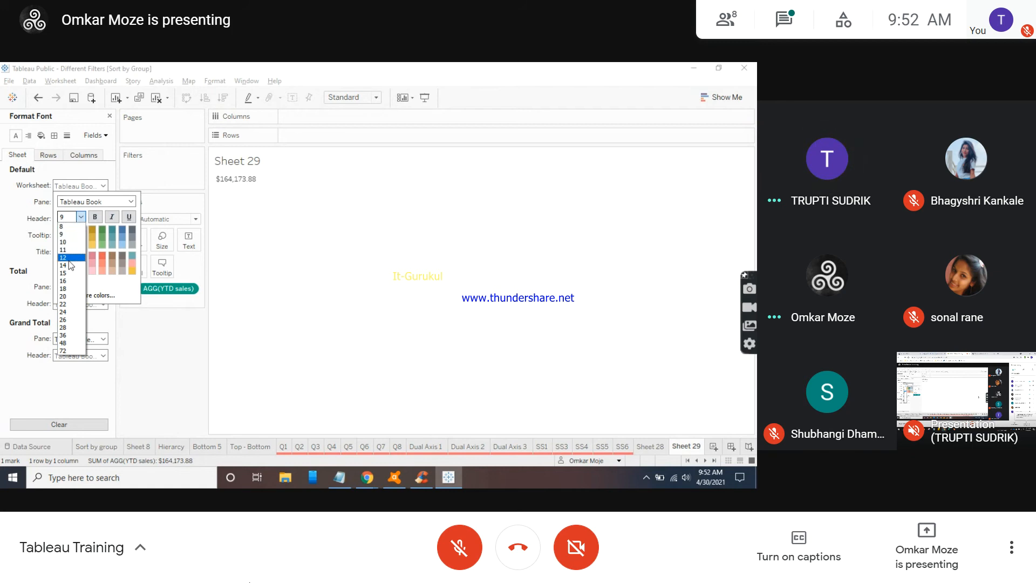
left_click(69, 258)
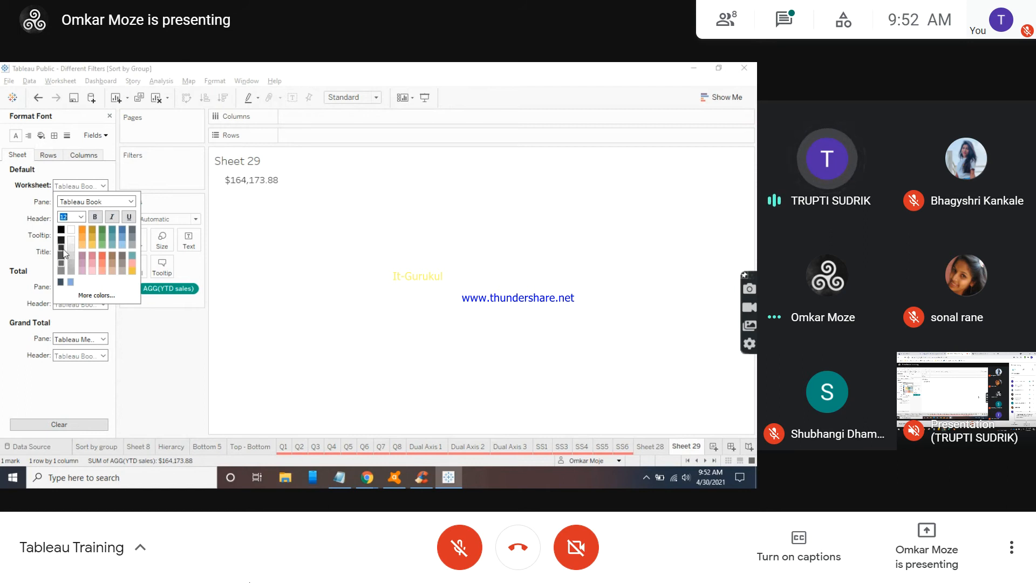
left_click(95, 218)
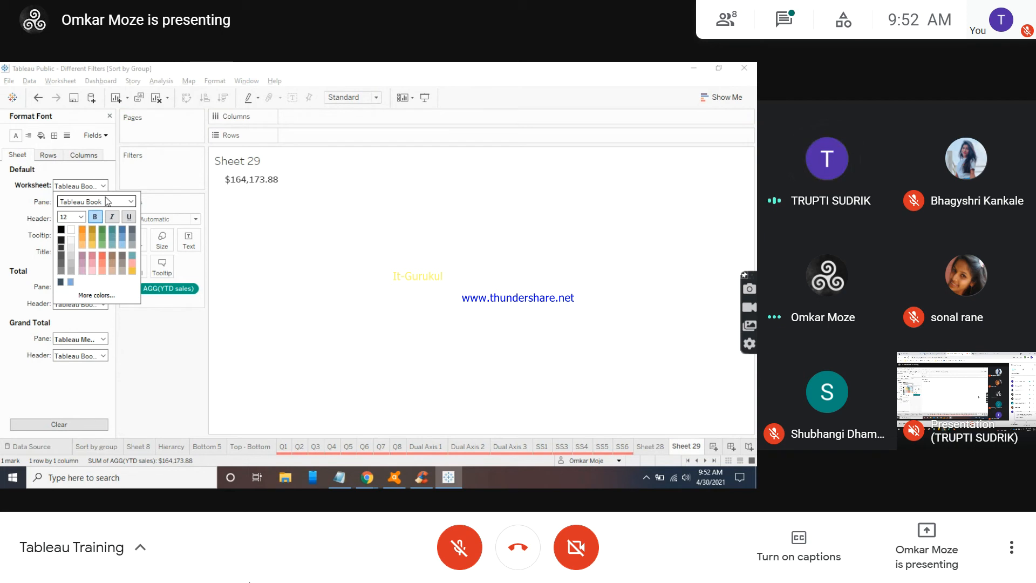
left_click(110, 203)
left_click(131, 202)
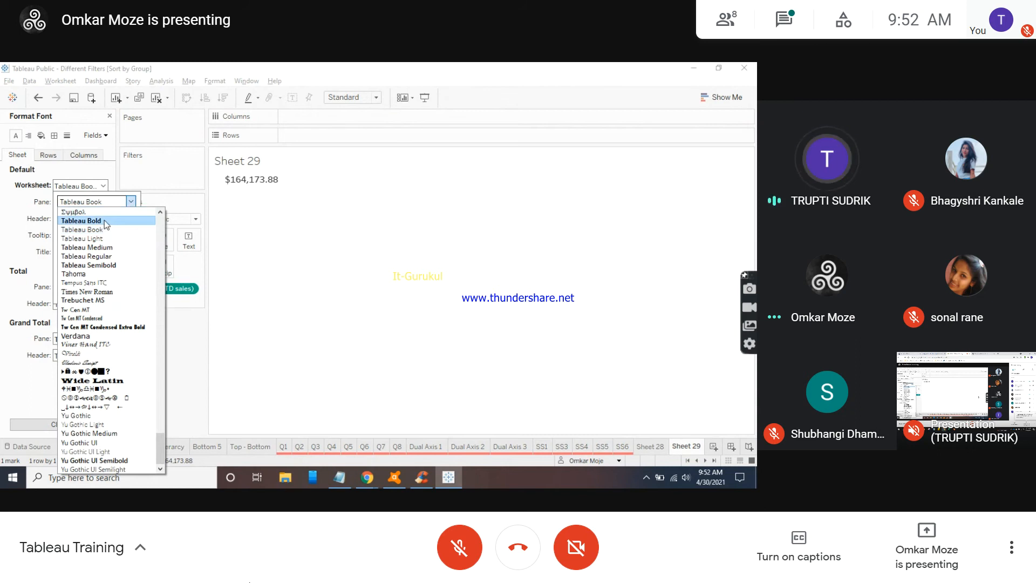
left_click(134, 201)
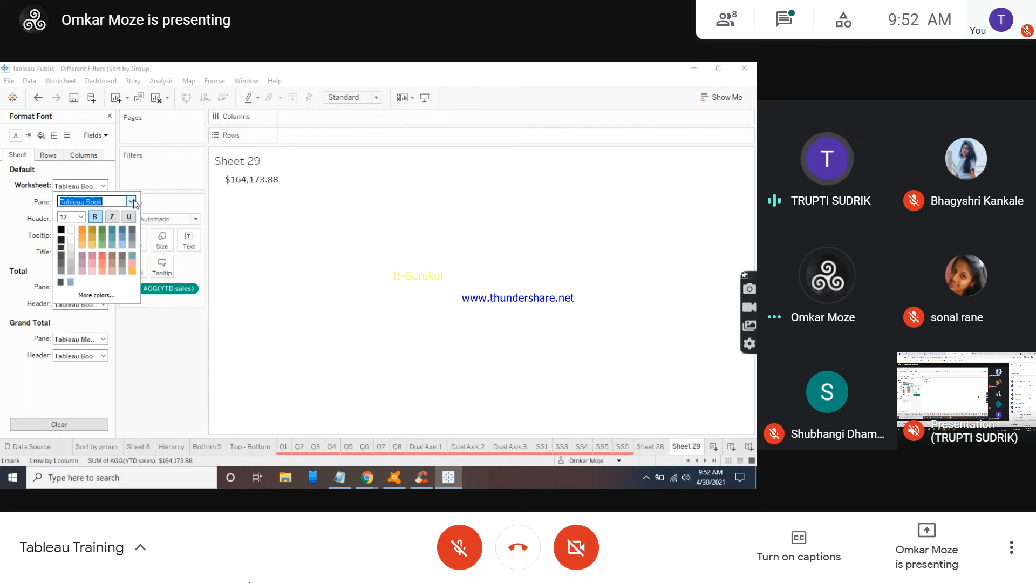
left_click(31, 232)
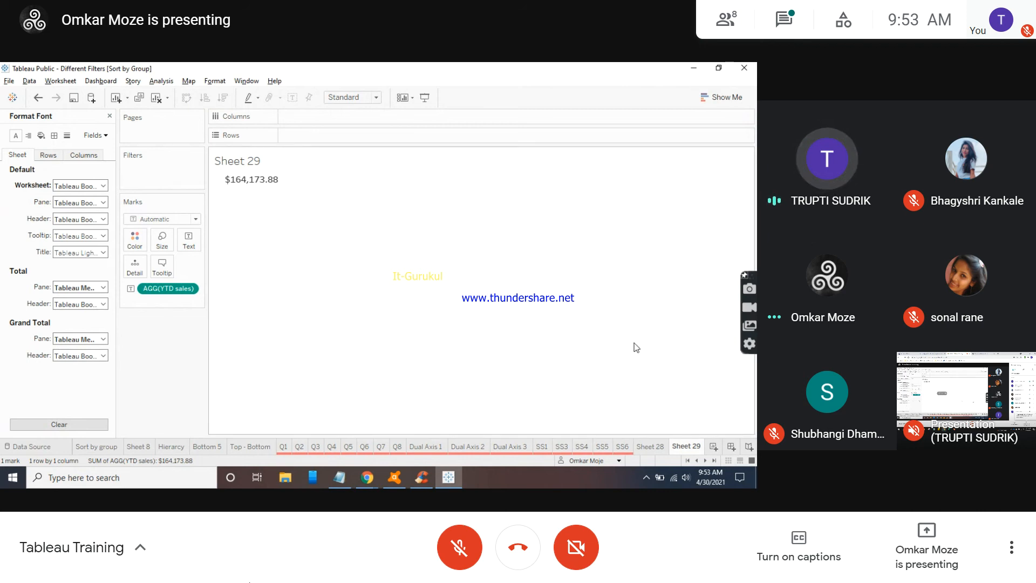
Step: Rename Sheet 29 as YTD Sales
double_click(693, 448)
type("YTD Sales")
key("Return")
right_click(689, 444)
Step: Return to the YTD Sales sheet after viewing Sheet 28, clear its worksheet font formatting and close the formatting options
left_click(650, 448)
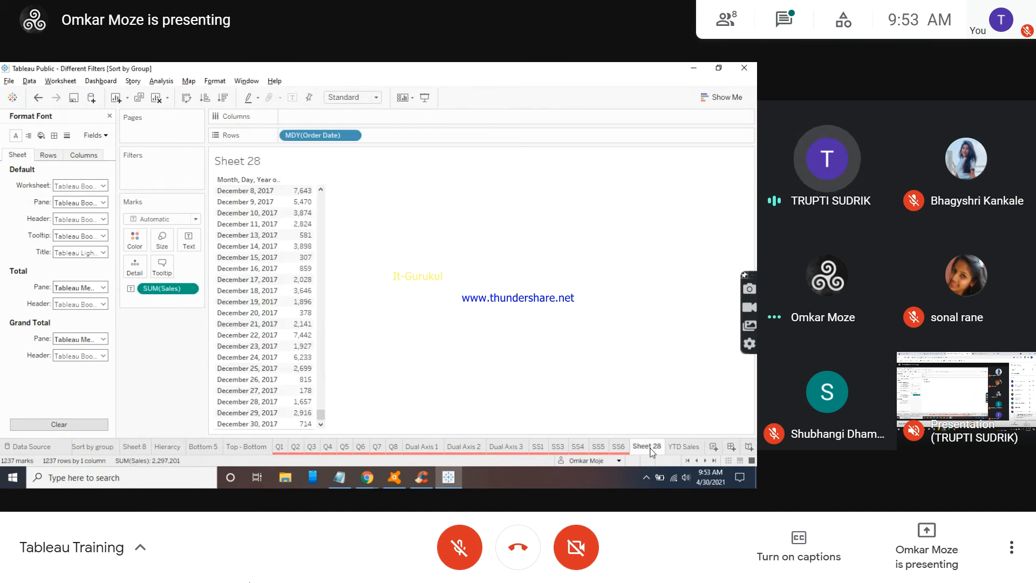
left_click(681, 447)
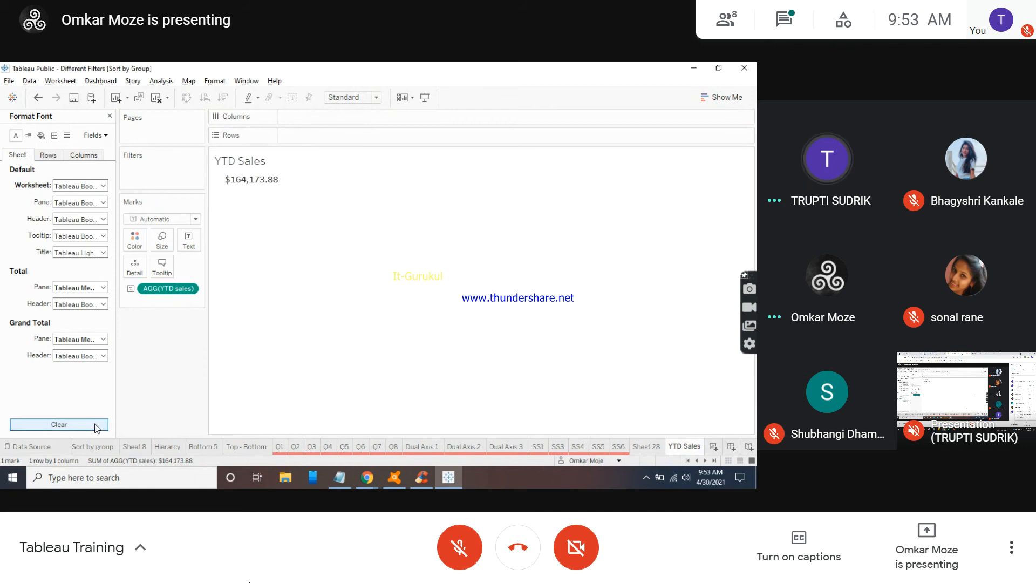
left_click(110, 116)
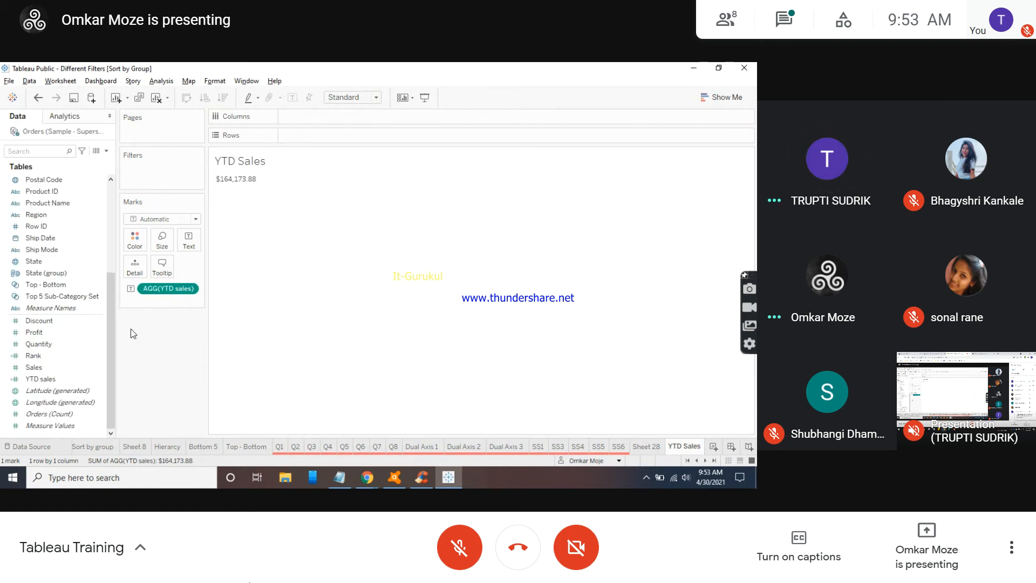
Step: Duplicate the YTD sales calculated field and open the copy for editing, naming it MTD sales
right_click(54, 377)
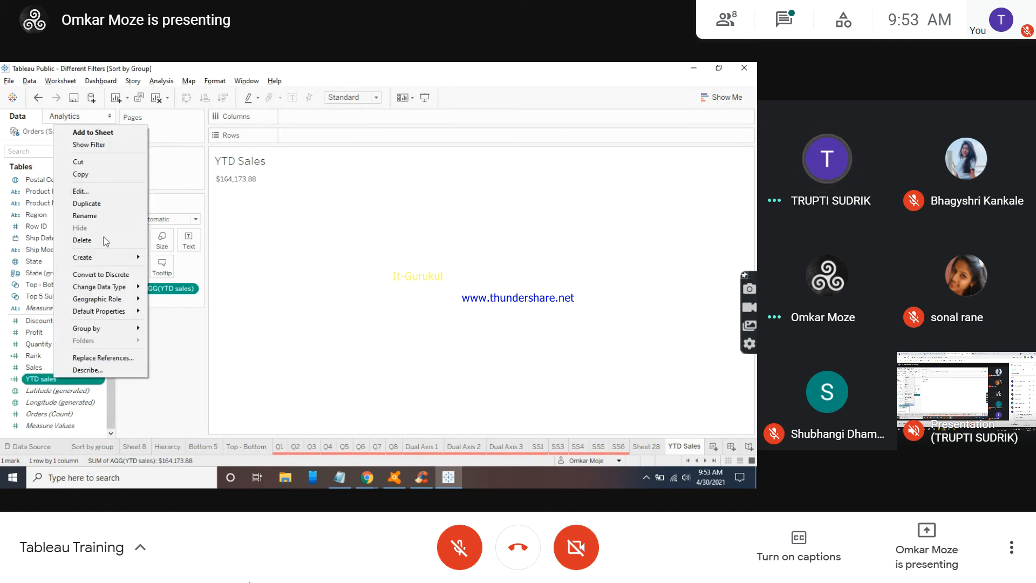
left_click(97, 208)
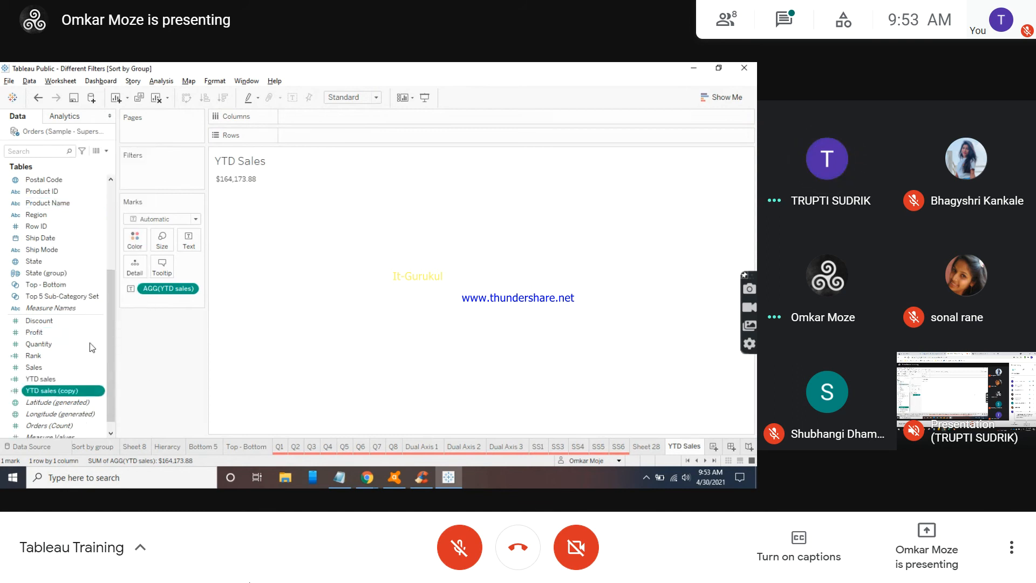
right_click(74, 390)
left_click(132, 201)
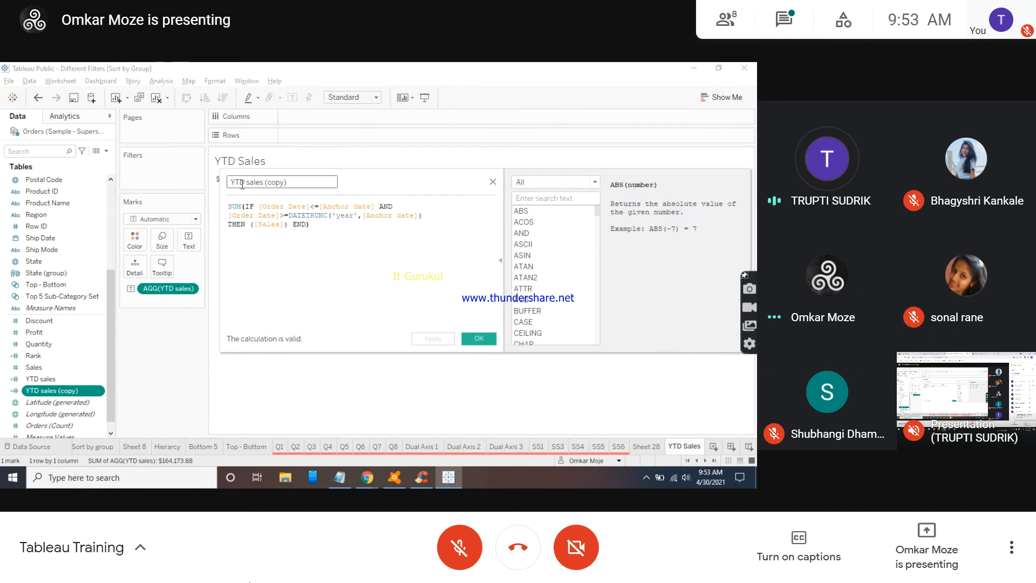
key("Delete")
type("M")
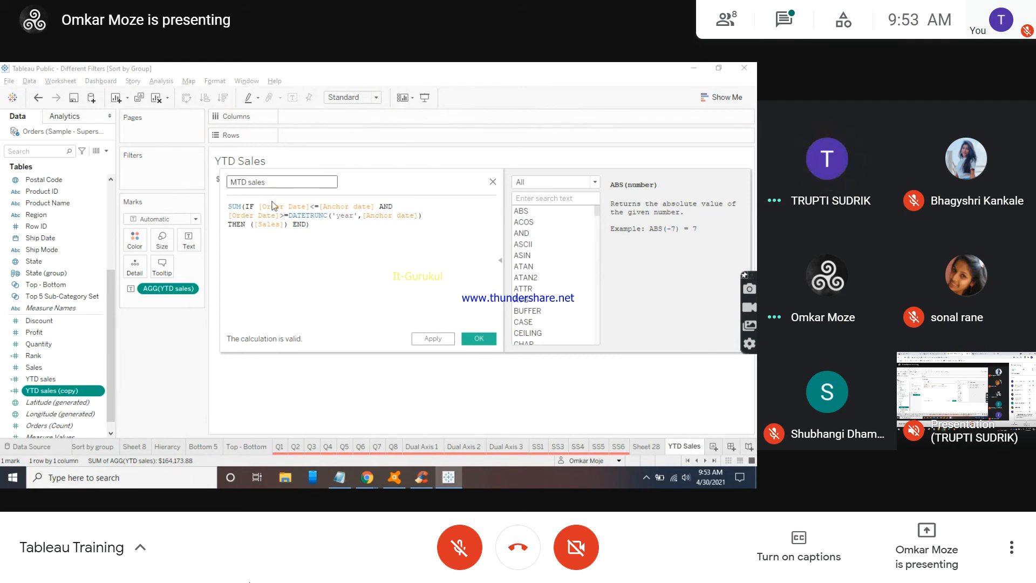
Step: Change the DATETRUNC date part in the MTD sales formula to 'month' and accept the calculation
left_click(350, 216)
double_click(350, 215)
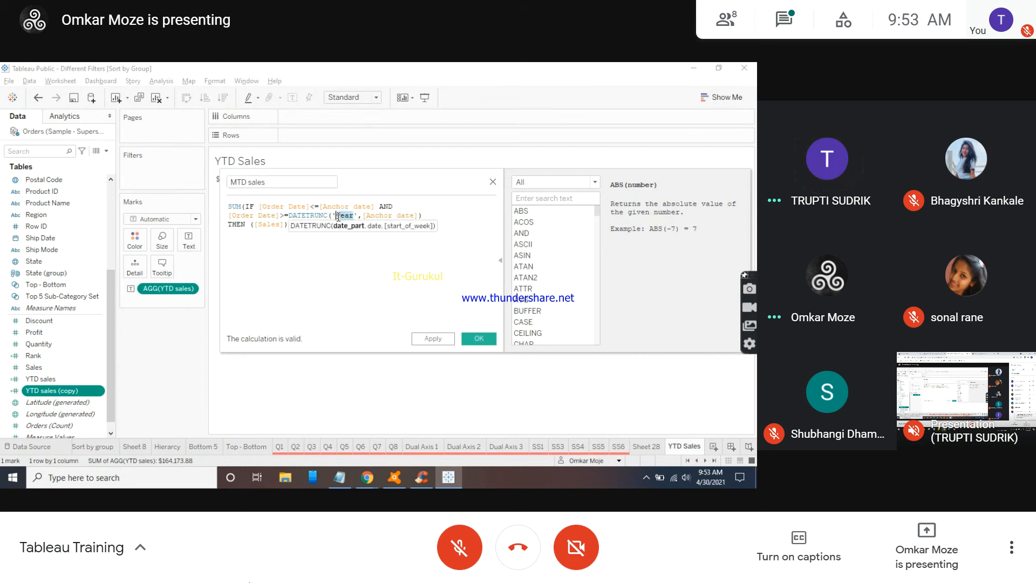
key("BackSpace")
key("BackSpace")
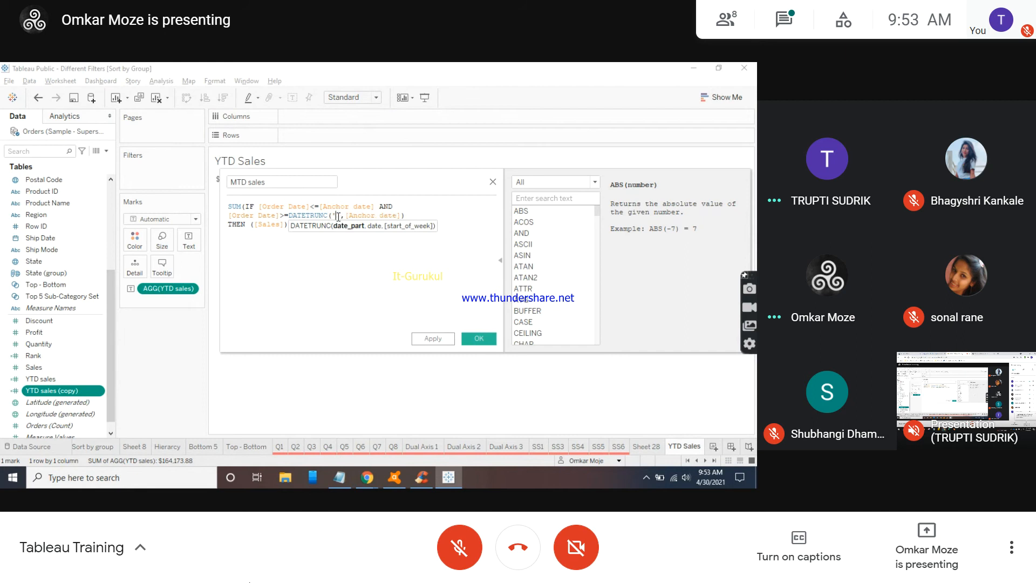
type("month'")
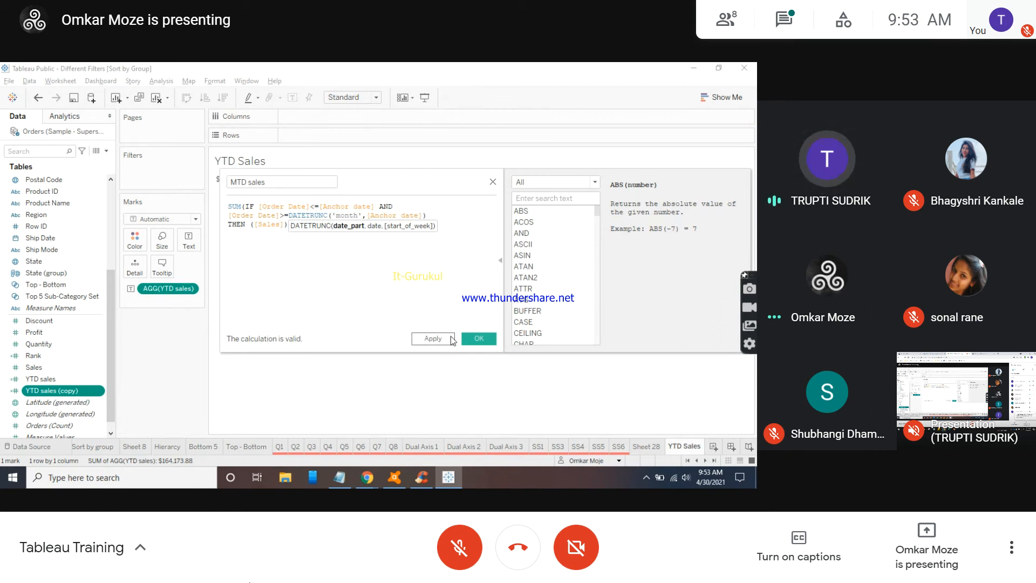
left_click(452, 339)
left_click(475, 340)
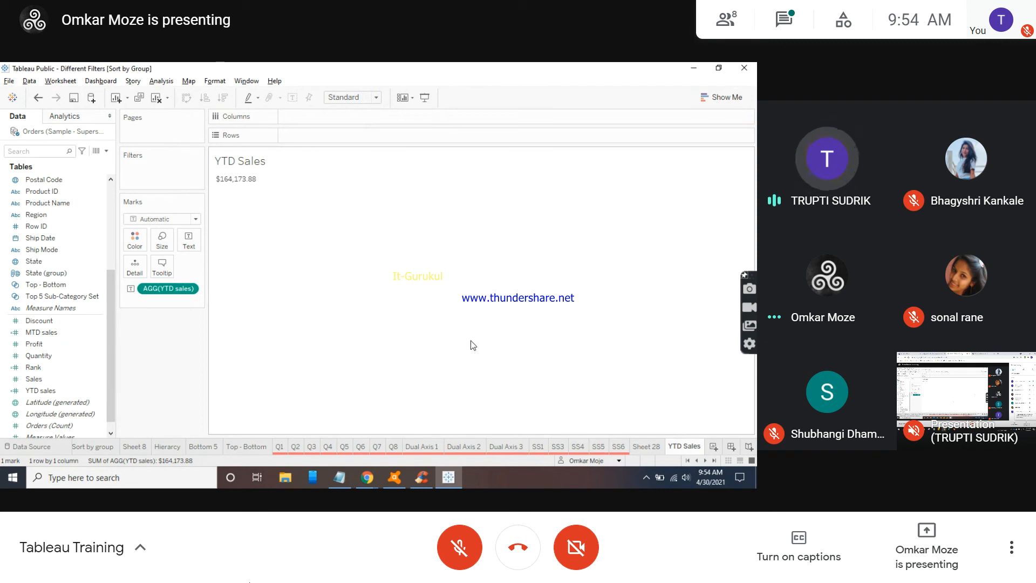
Step: Add a new worksheet and show the MTD sales calculated field on it as text
left_click(713, 445)
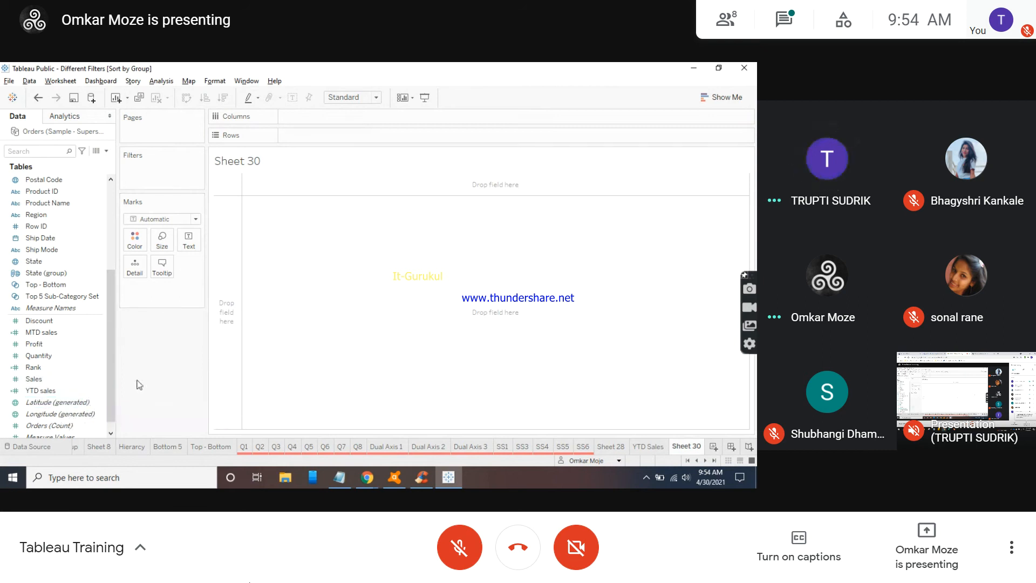
left_click(68, 379)
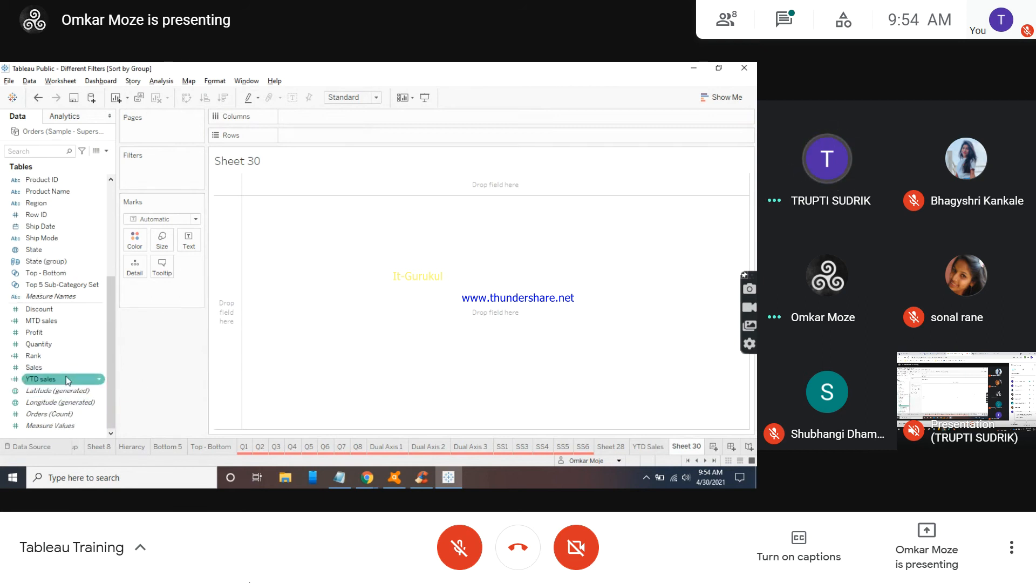
left_click(48, 322)
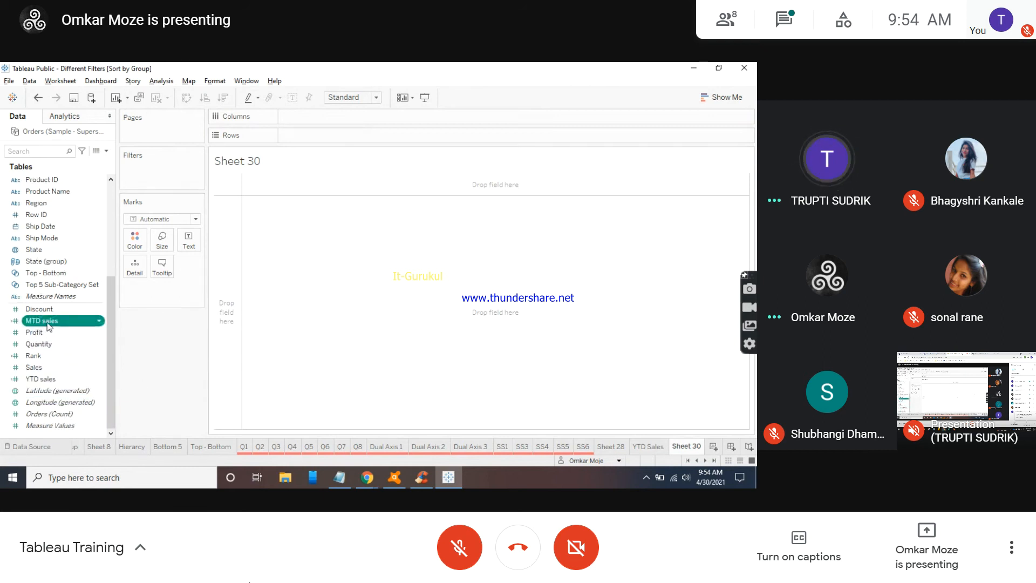
left_click_drag(47, 323, 76, 347)
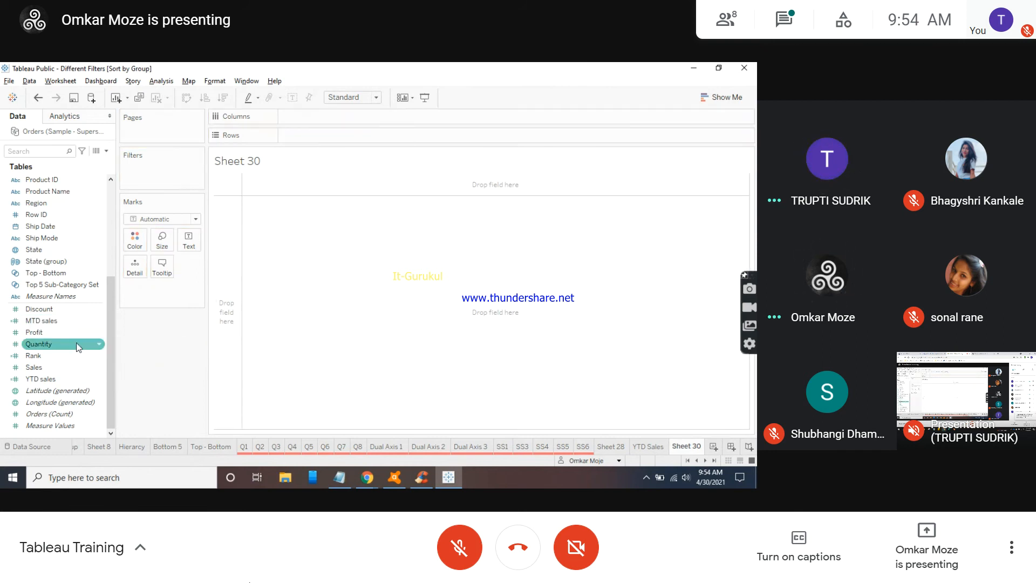
scroll(48, 261, "up", 2)
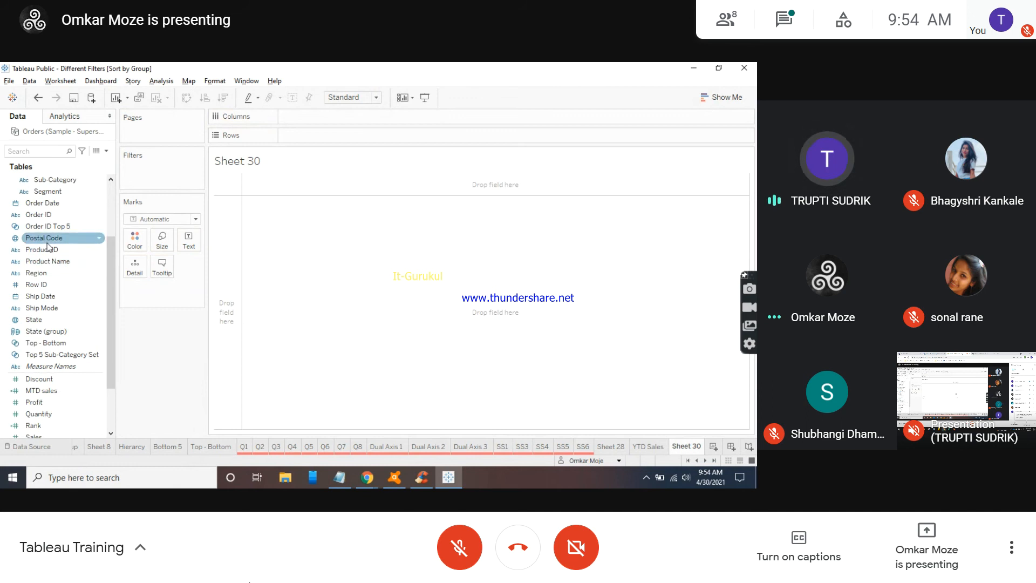
scroll(54, 345, "down", 2)
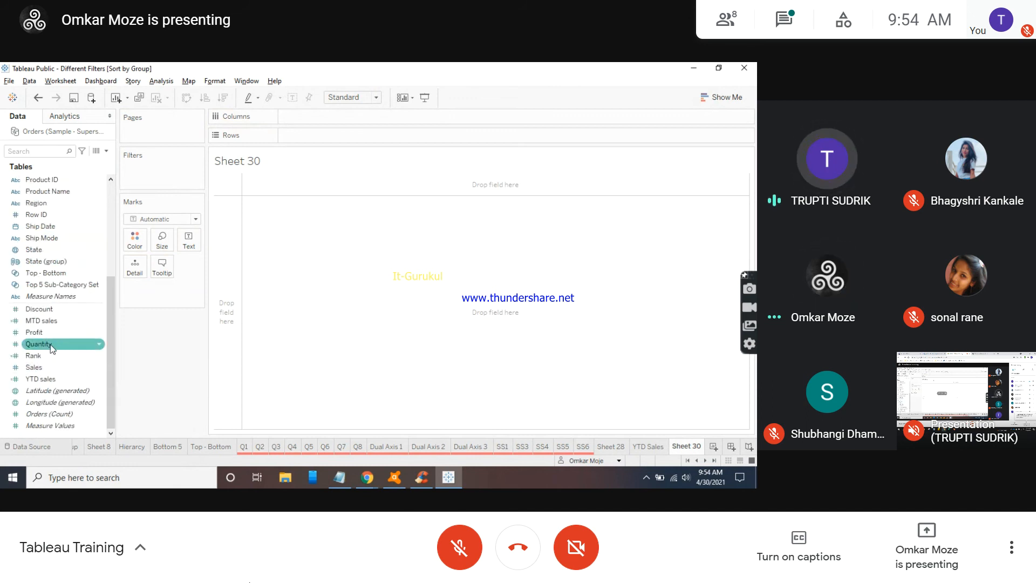
left_click(49, 322)
left_click_drag(62, 318, 185, 240)
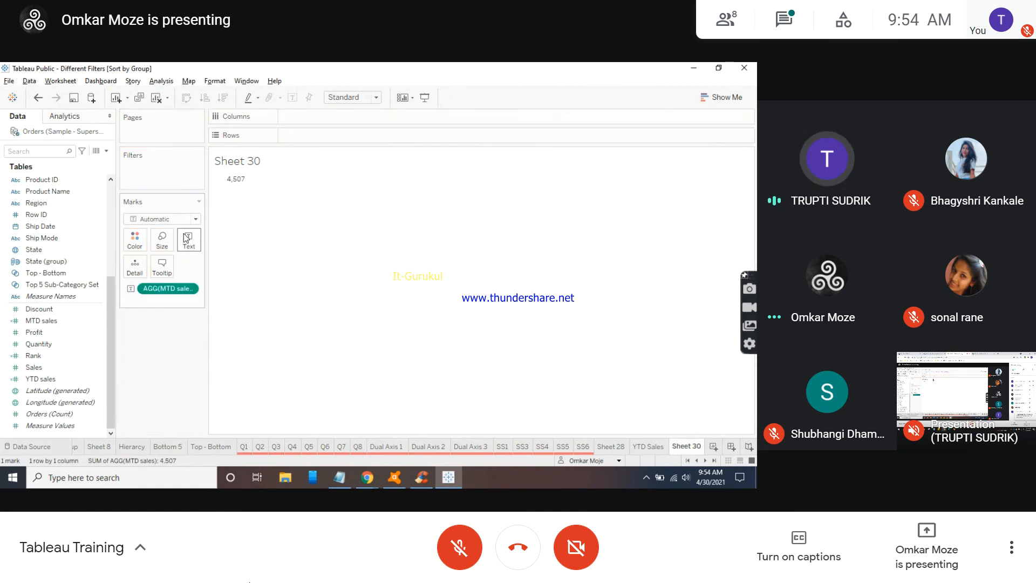
mouse_move(236, 184)
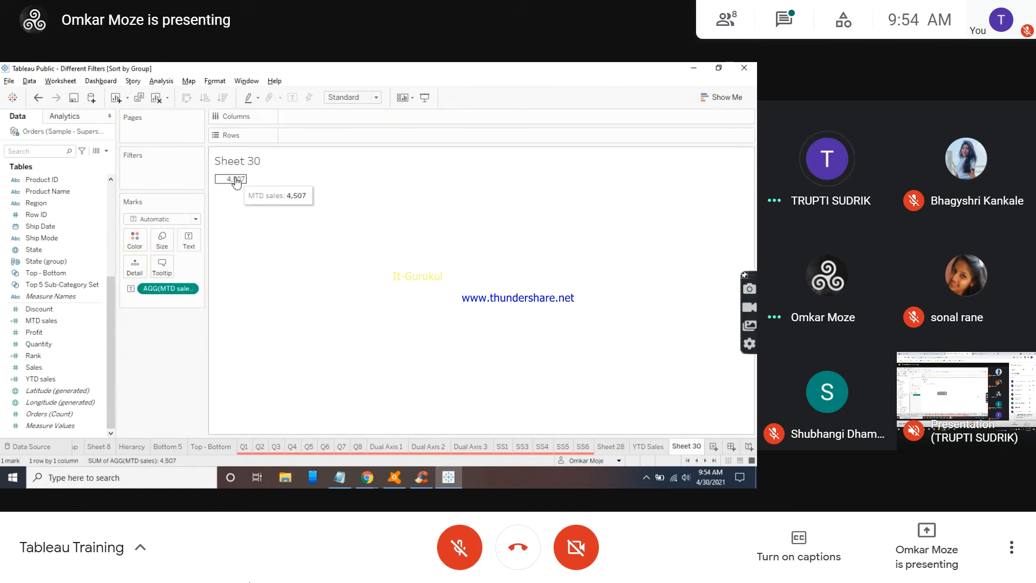
Step: Rename Sheet 30 as MTD sales
double_click(681, 447)
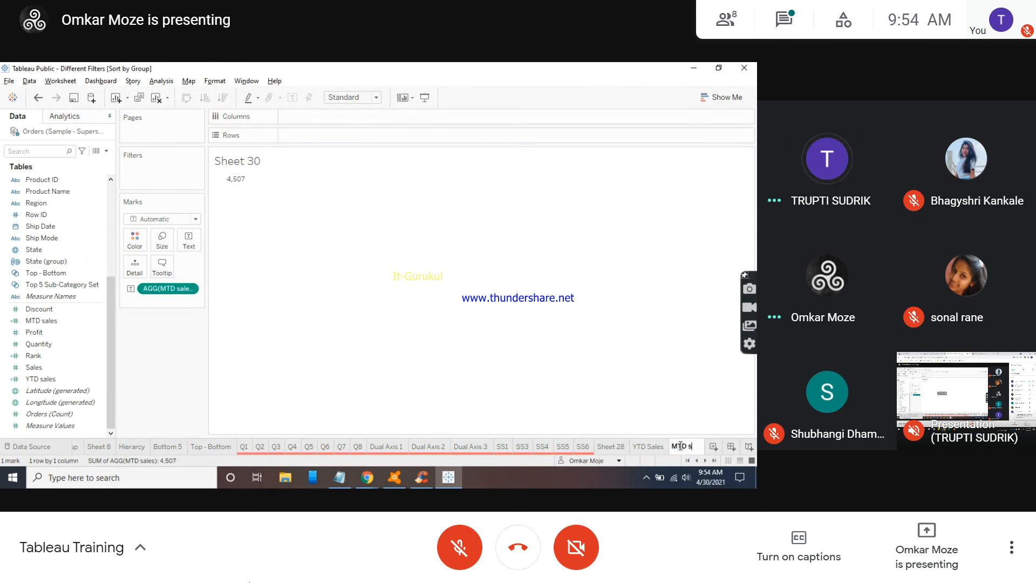
type("es")
key("Return")
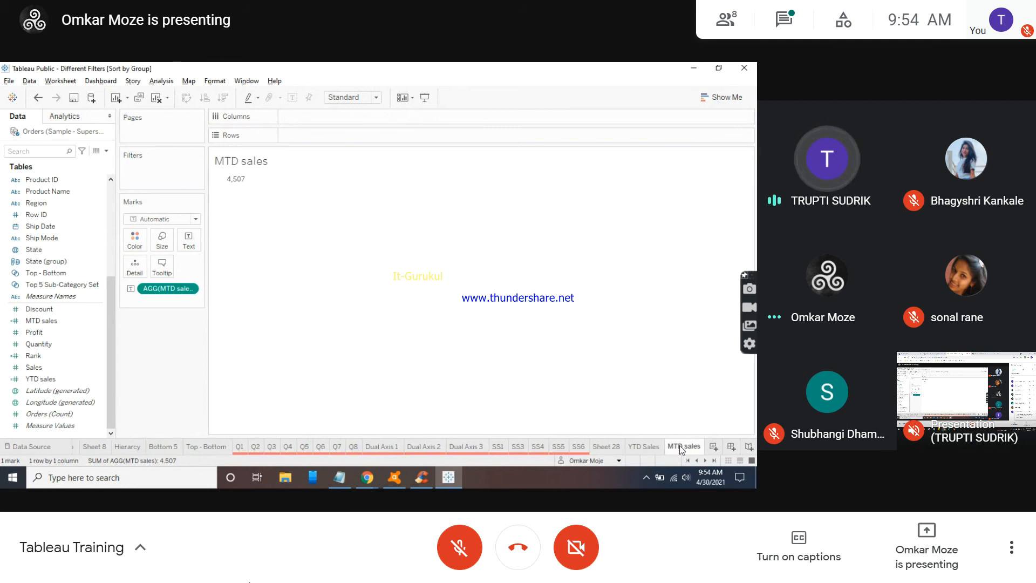
Step: Try to carry the YTD Sales sheet's formatting over to the MTD sales sheet by copying and pasting it
left_click(655, 446)
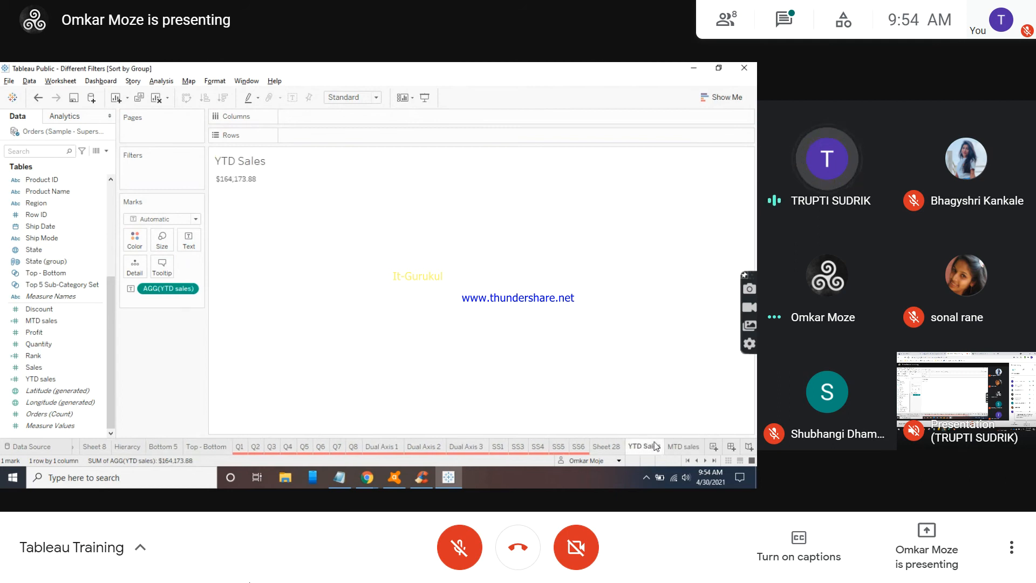
right_click(655, 446)
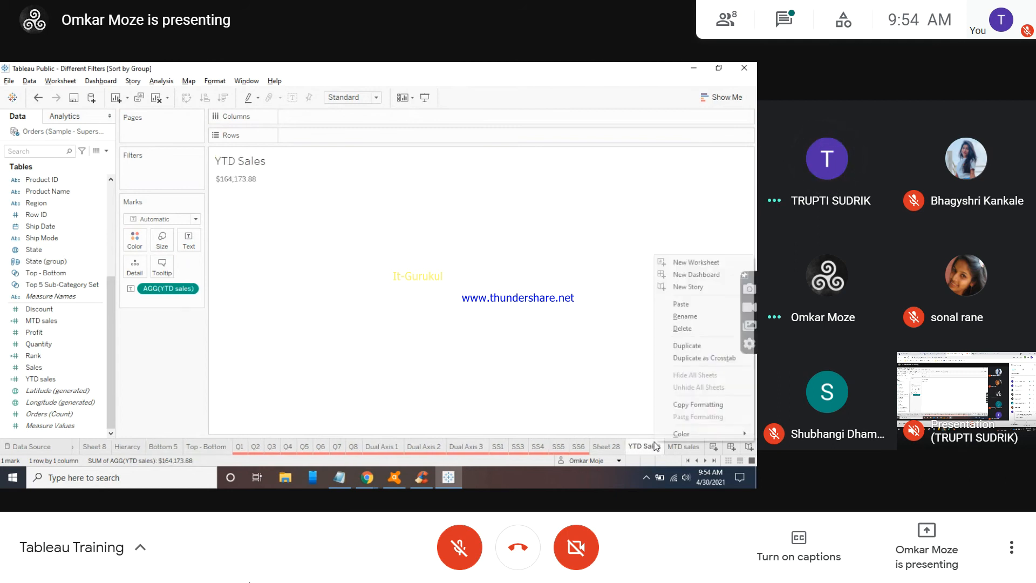
left_click(691, 406)
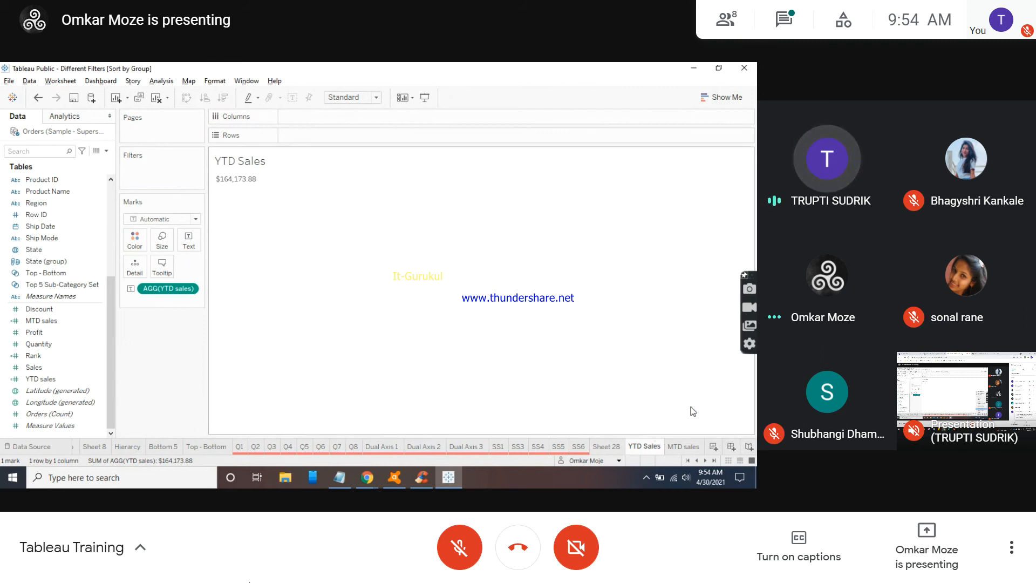
left_click(684, 446)
right_click(685, 445)
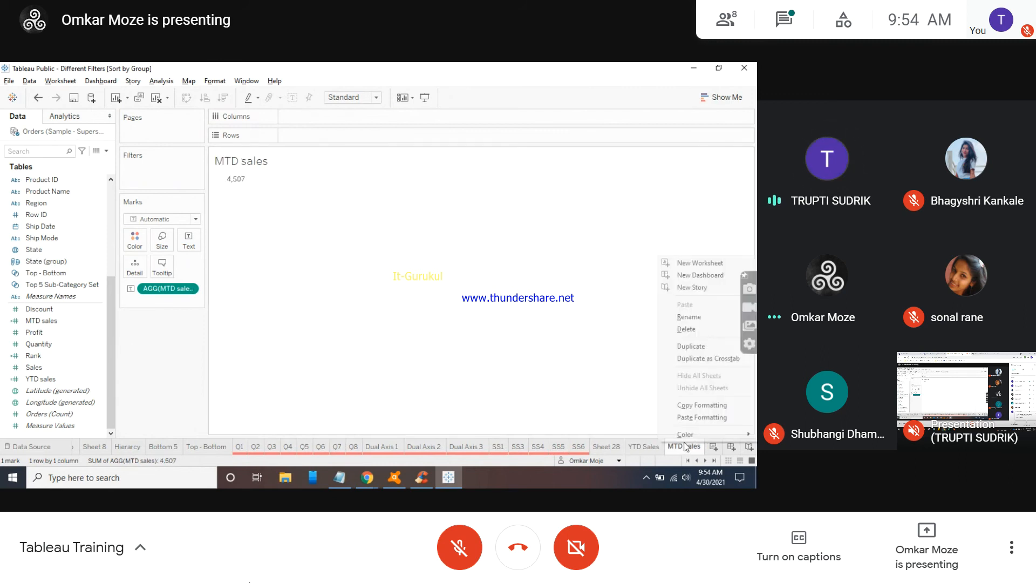
left_click(699, 415)
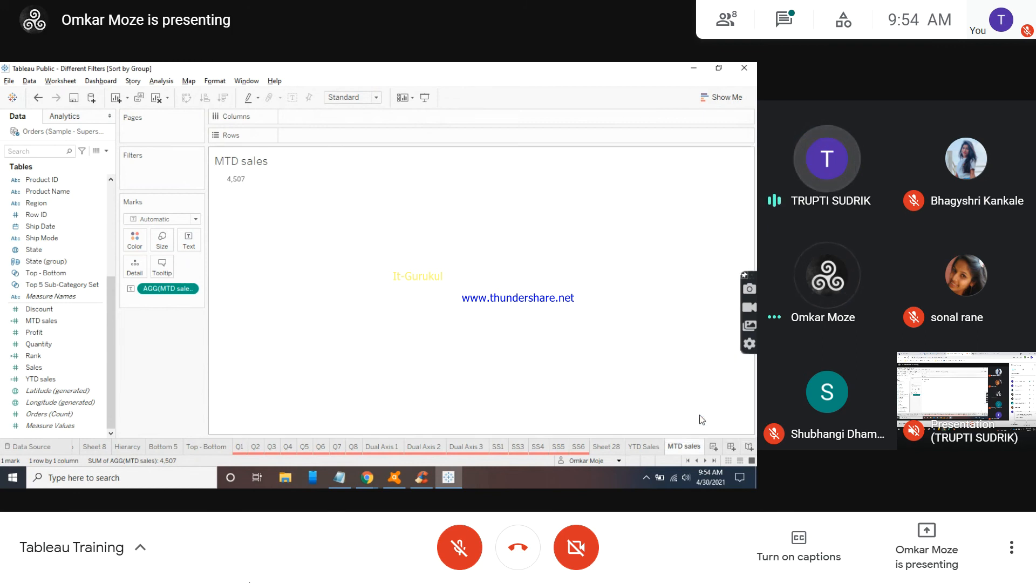
Step: On the YTD Sales sheet, check the YTD sales field's number format and set the default worksheet font size to 14
left_click(656, 447)
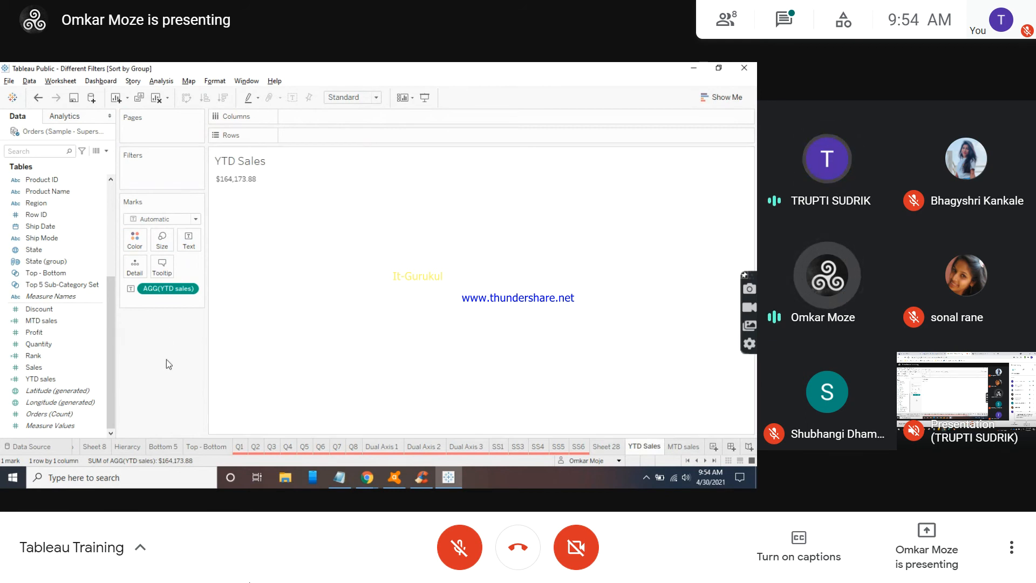
right_click(250, 182)
left_click(281, 228)
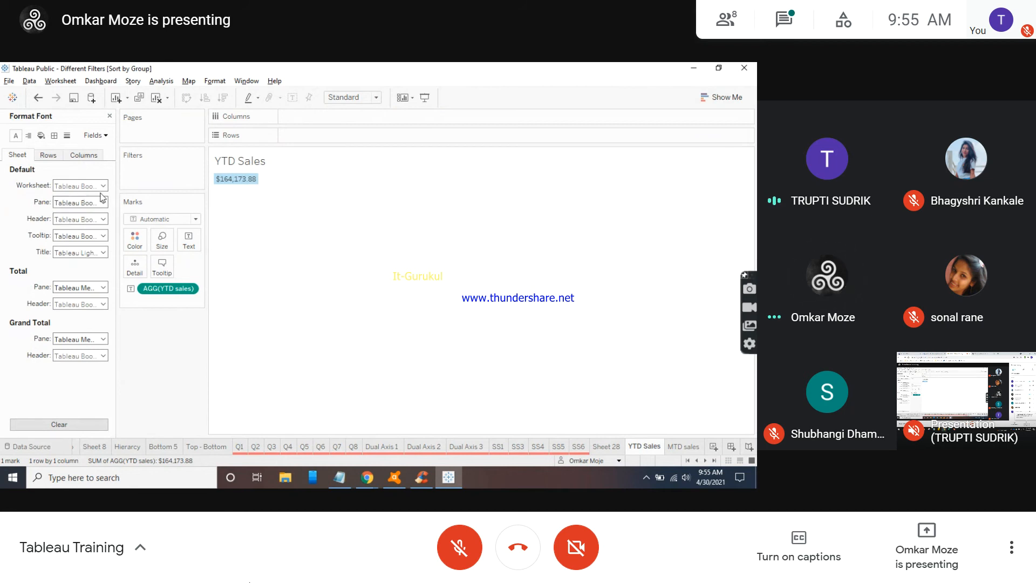
left_click(93, 136)
left_click(115, 151)
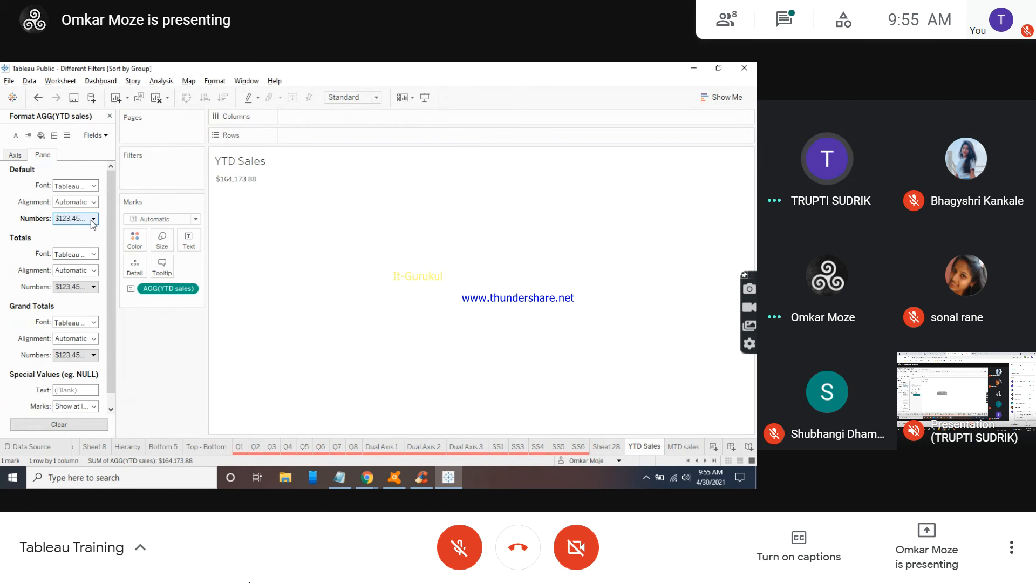
left_click(16, 136)
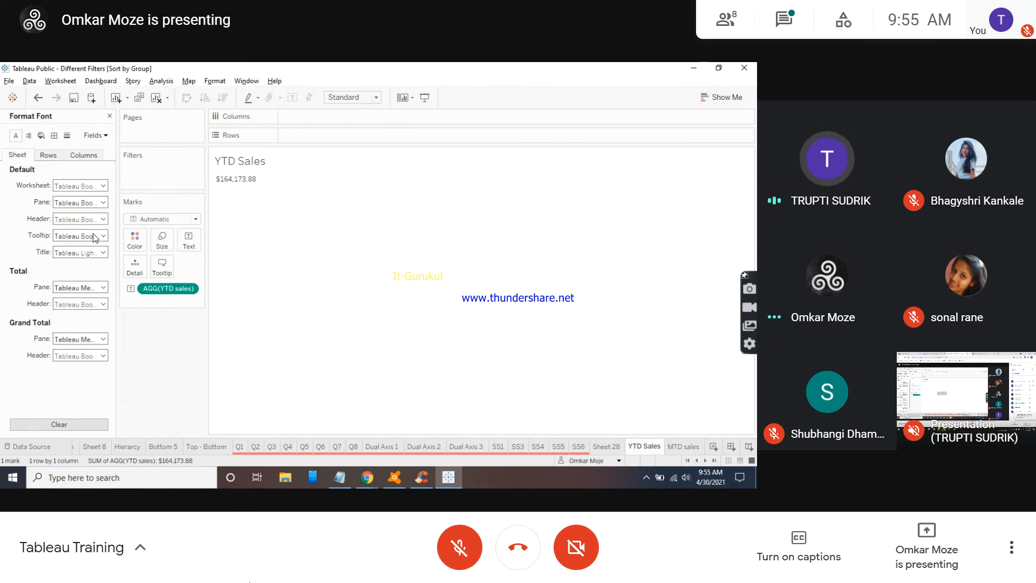
left_click(103, 186)
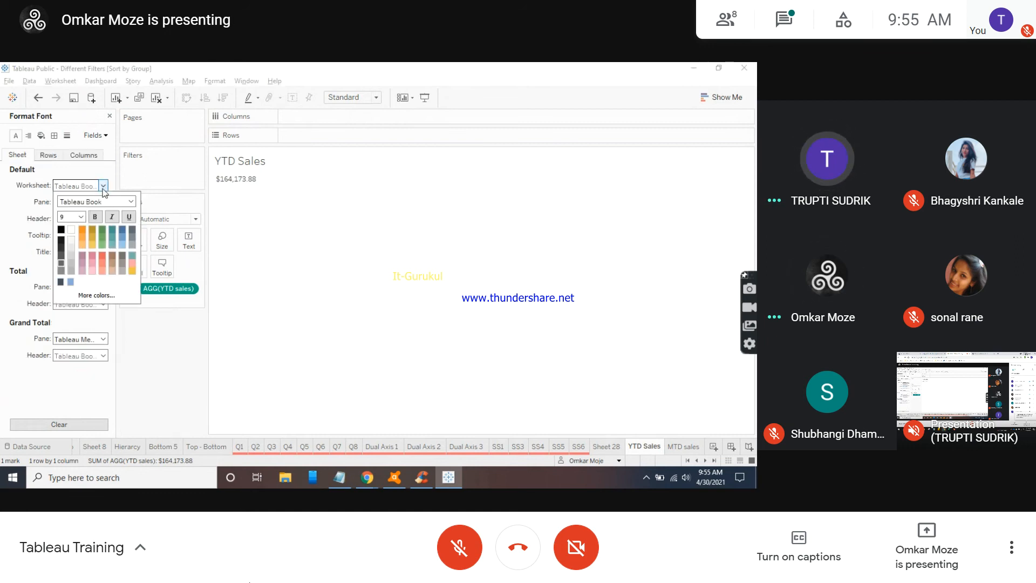
left_click(81, 217)
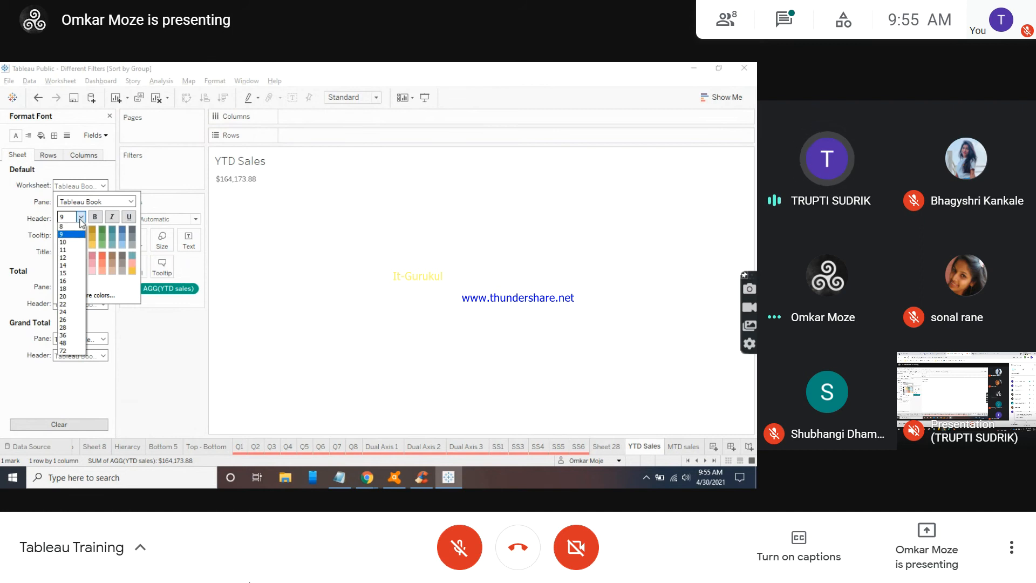
left_click(70, 267)
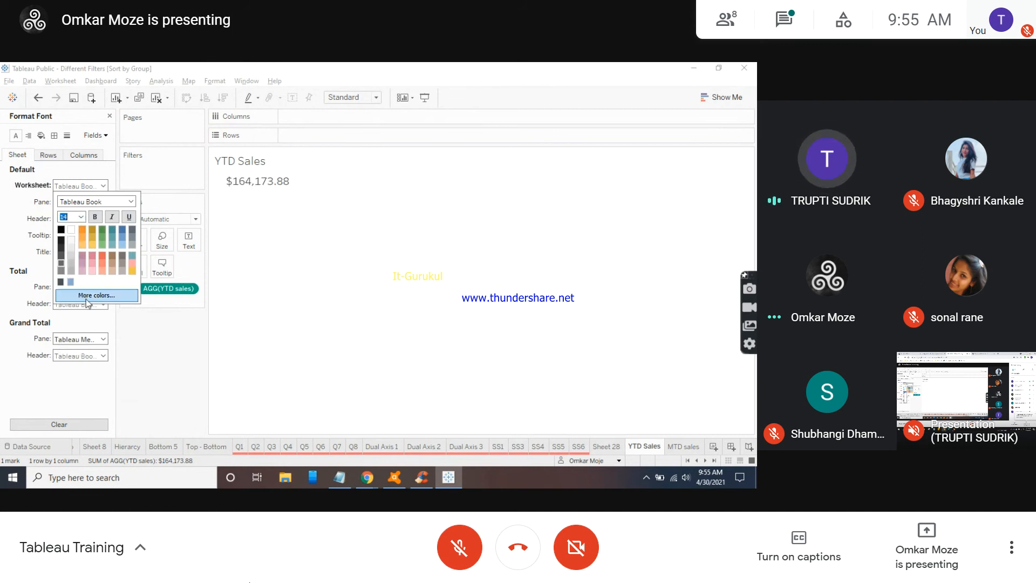
left_click(160, 405)
Step: Copy the YTD Sales sheet's formatting with the larger font and paste it onto the MTD sales sheet
right_click(643, 446)
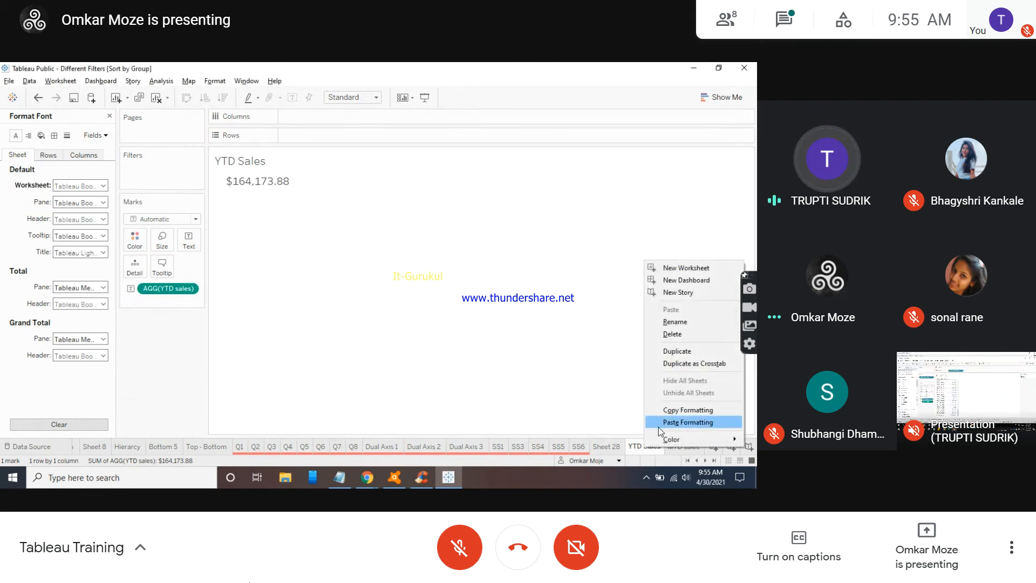
left_click(665, 406)
left_click(682, 446)
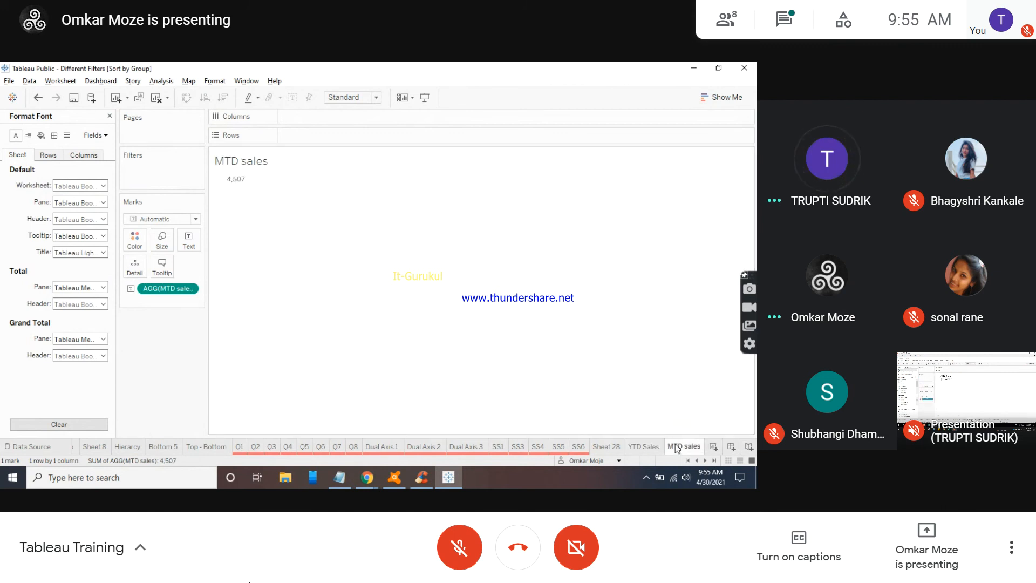
right_click(683, 446)
left_click(684, 420)
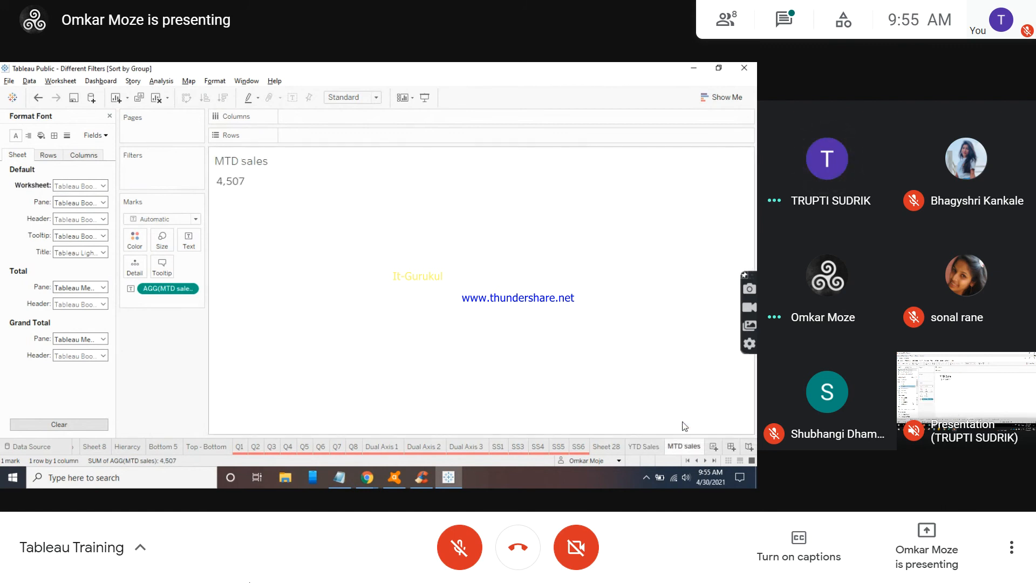
Step: Switch to the Google Meet call and pin the shared presentation
key("alt+Tab")
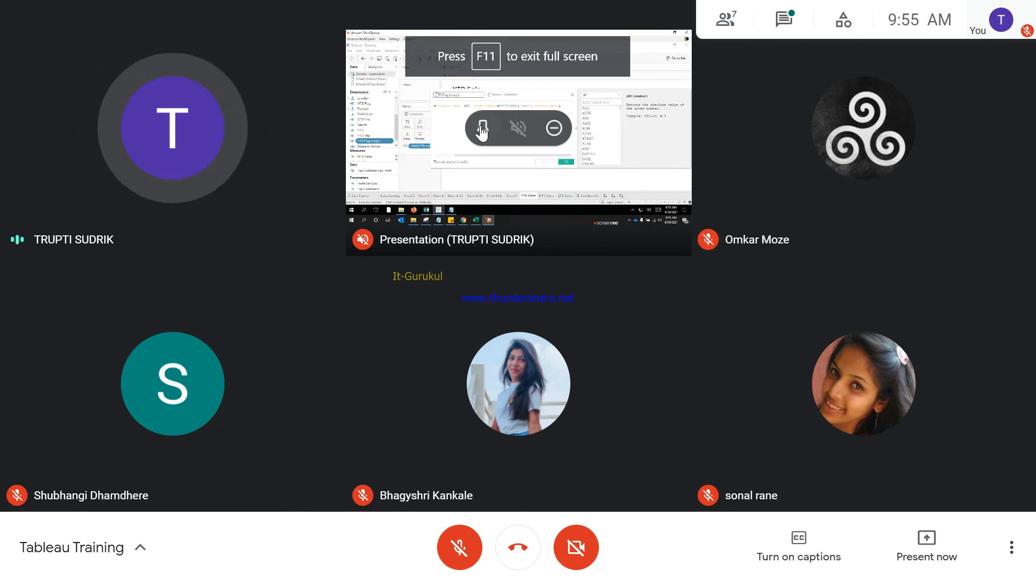
left_click(482, 129)
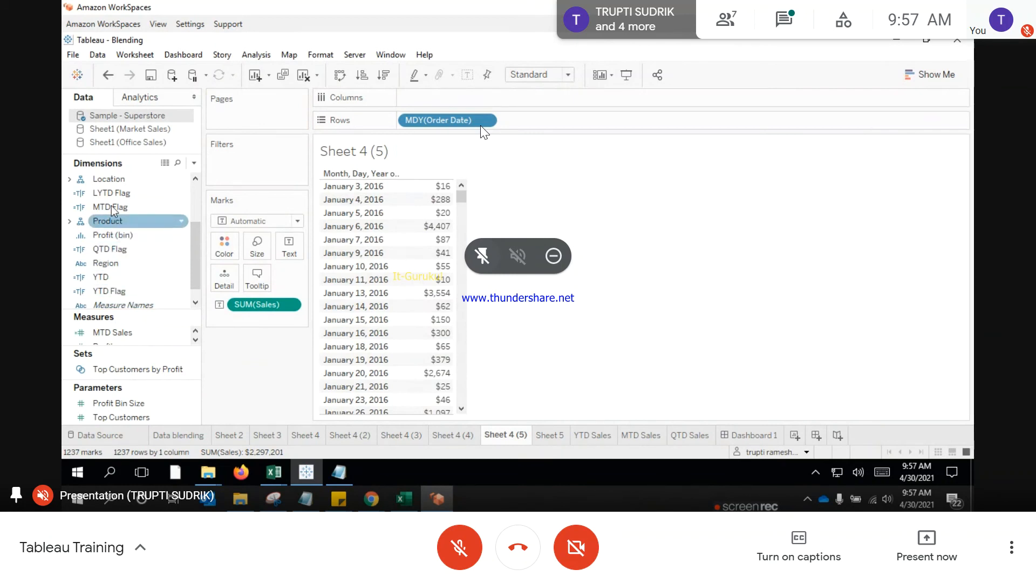
Step: Filter Sheet 4 (5) by LYTD Flag, keeping only True
left_click(178, 193)
left_click_drag(197, 194, 253, 162)
left_click(392, 176)
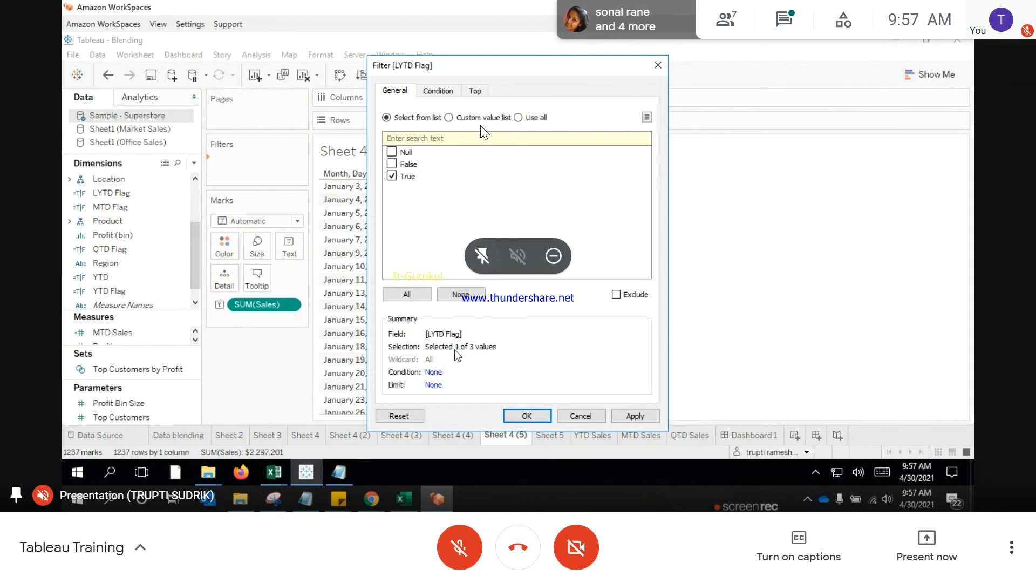
left_click(501, 416)
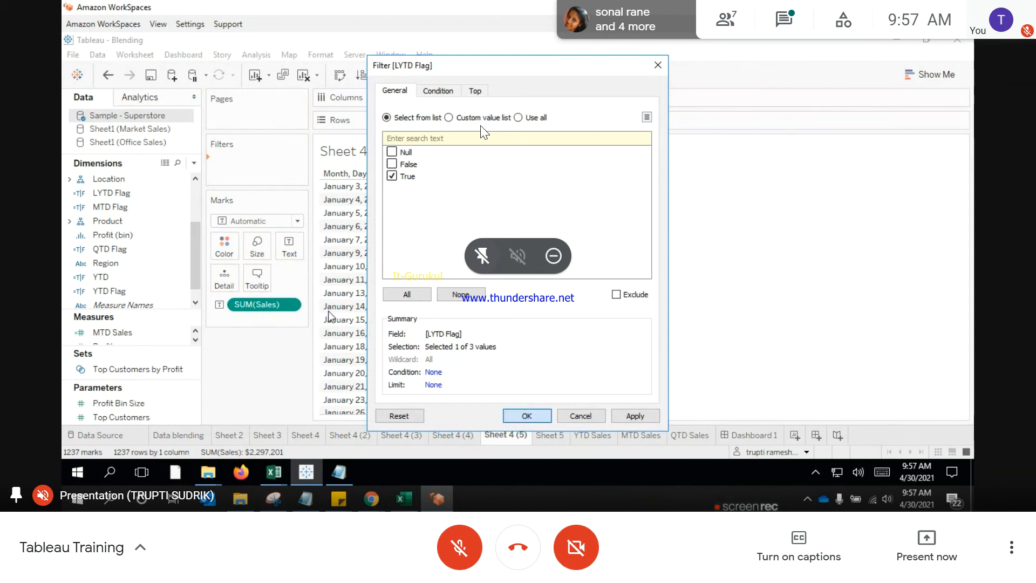
Step: Color the sales values on Sheet 4 (5) by LYTD Flag
left_click(111, 250)
left_click(117, 193)
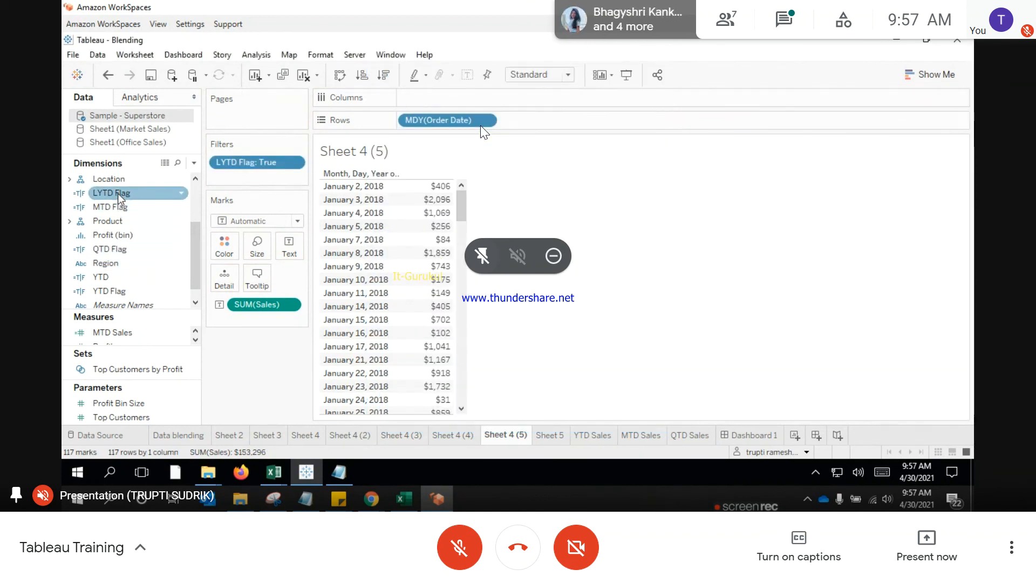
left_click_drag(240, 289, 223, 244)
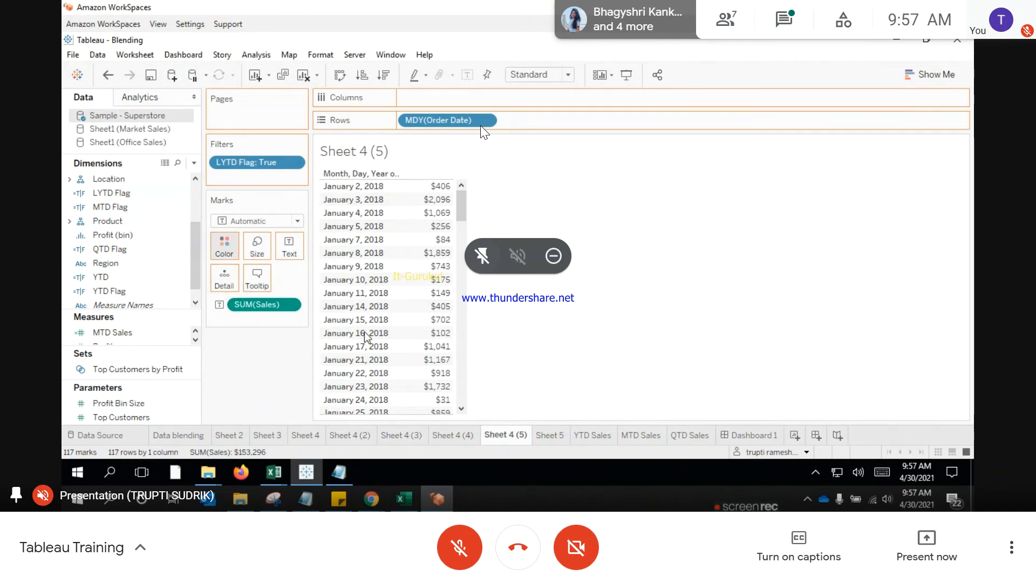
Step: Examine the filtered order dates and sales on Sheet 4 (5) from the first row to the grand total
scroll(428, 357, "down", 7)
scroll(428, 357, "down", 15)
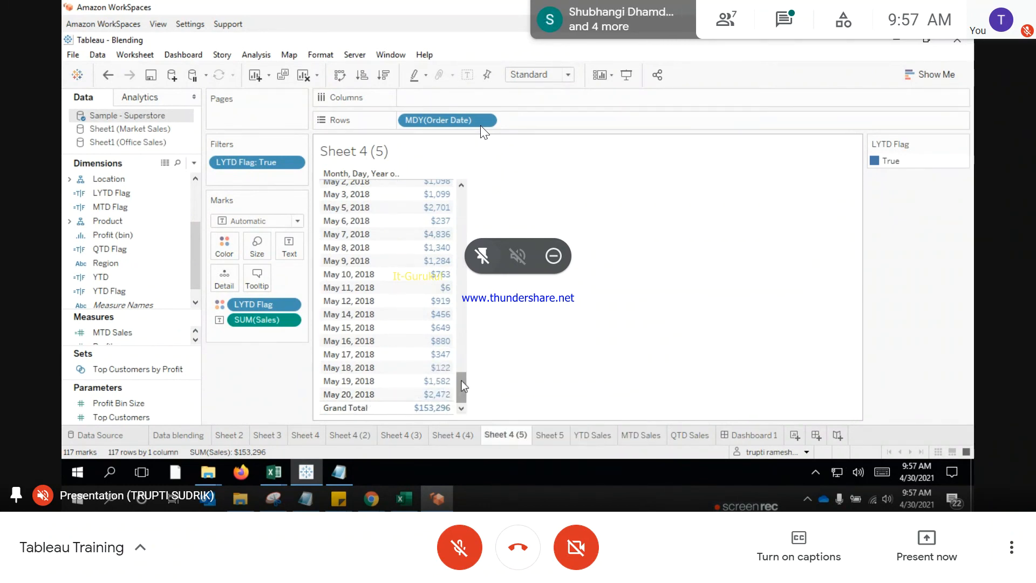
left_click_drag(462, 380, 462, 188)
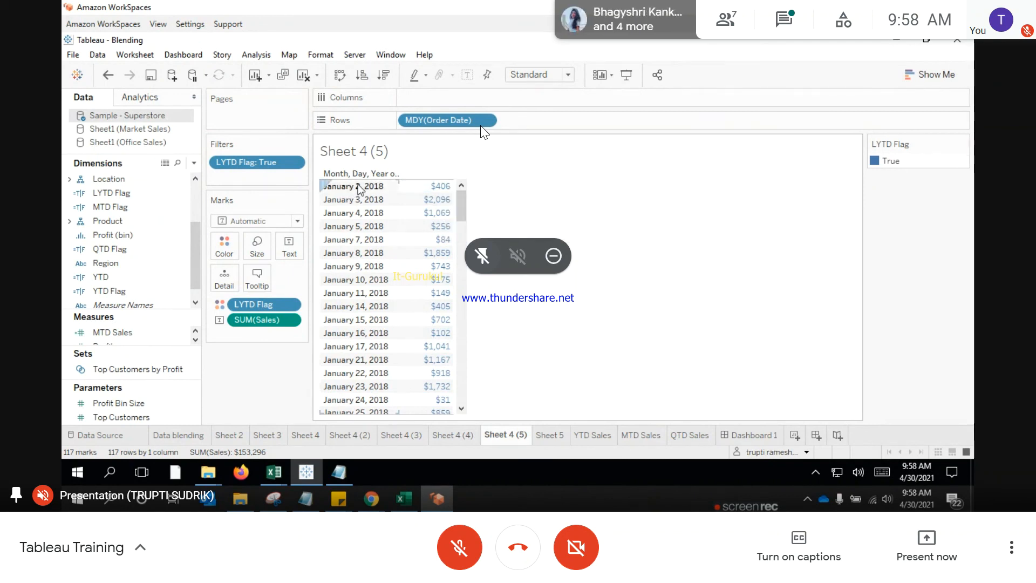
scroll(472, 345, "down", 10)
scroll(471, 345, "down", 15)
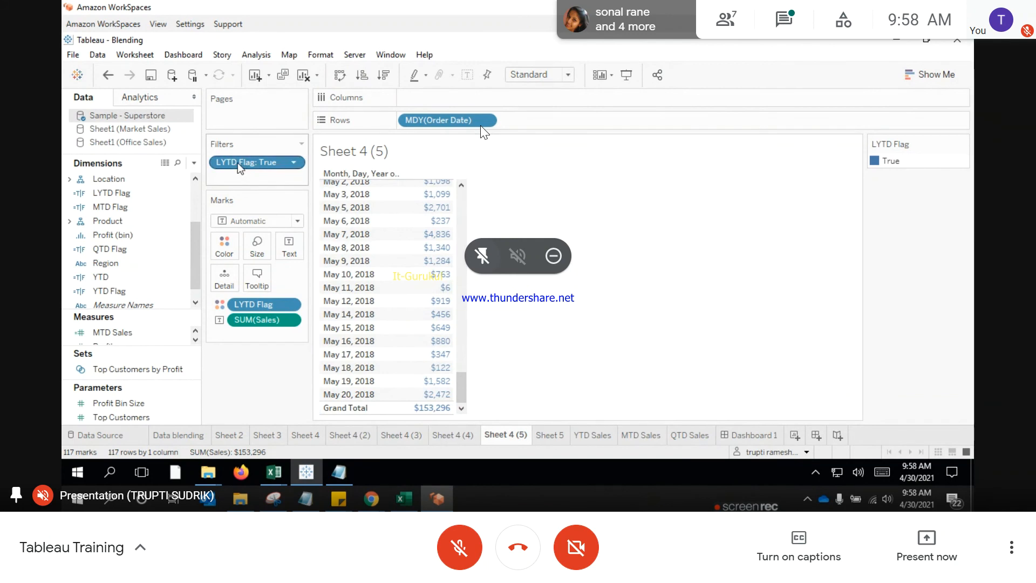
left_click(130, 179)
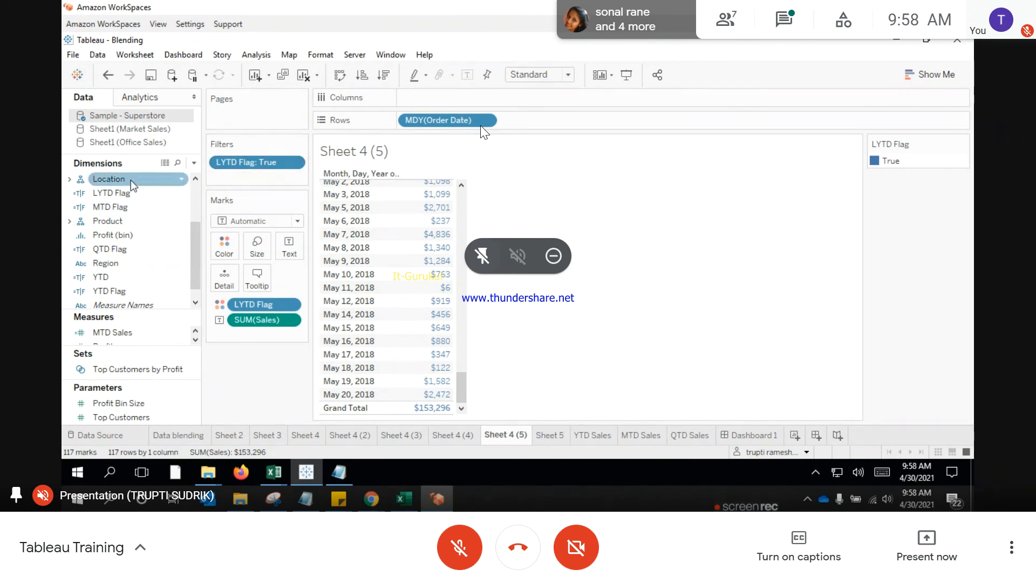
Step: Check the Anchor date field and the filtered order dates on Sheet 4 (5) from the first row to the last
scroll(114, 232, "up", 2)
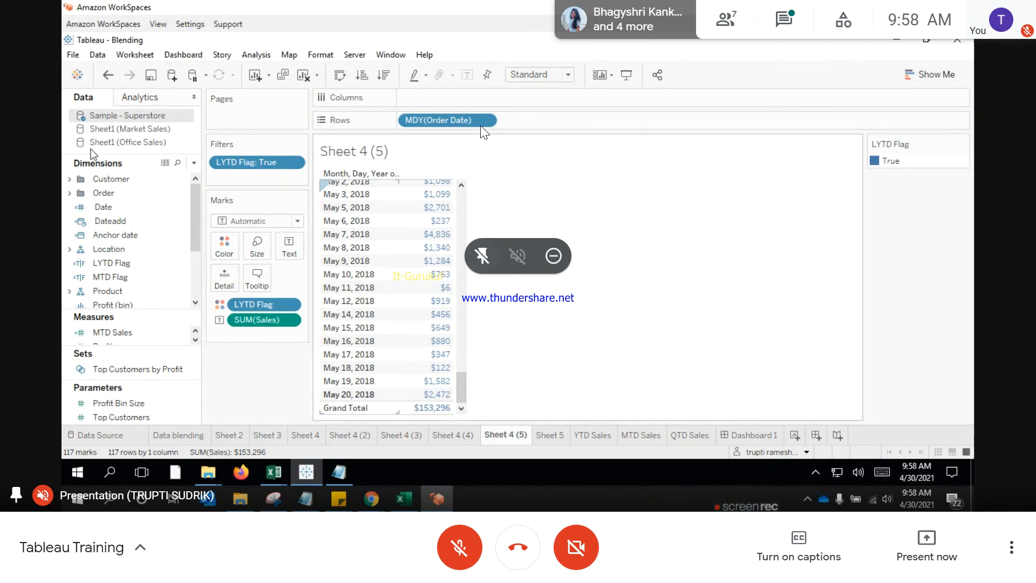
left_click(125, 234)
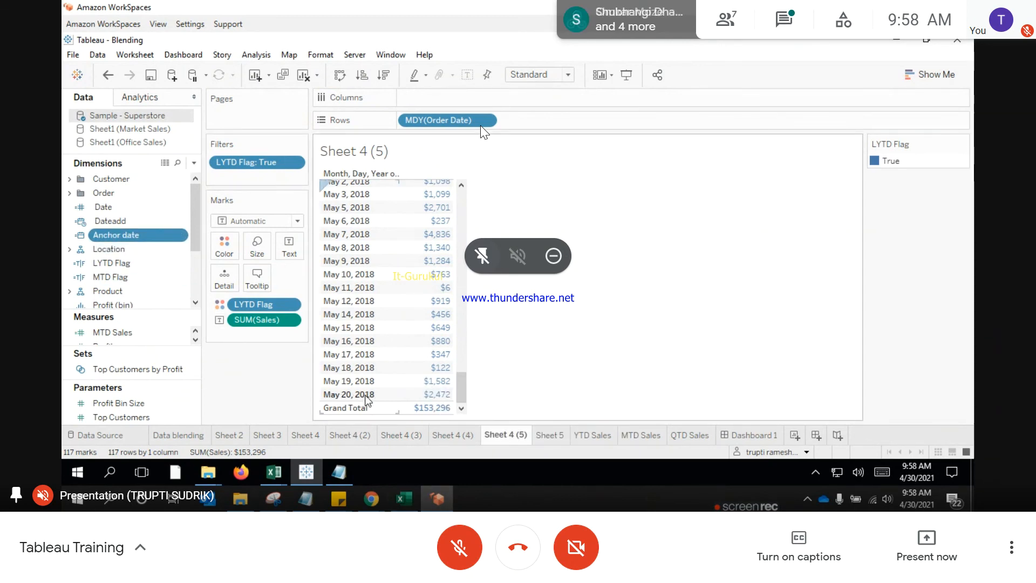
left_click_drag(461, 380, 462, 192)
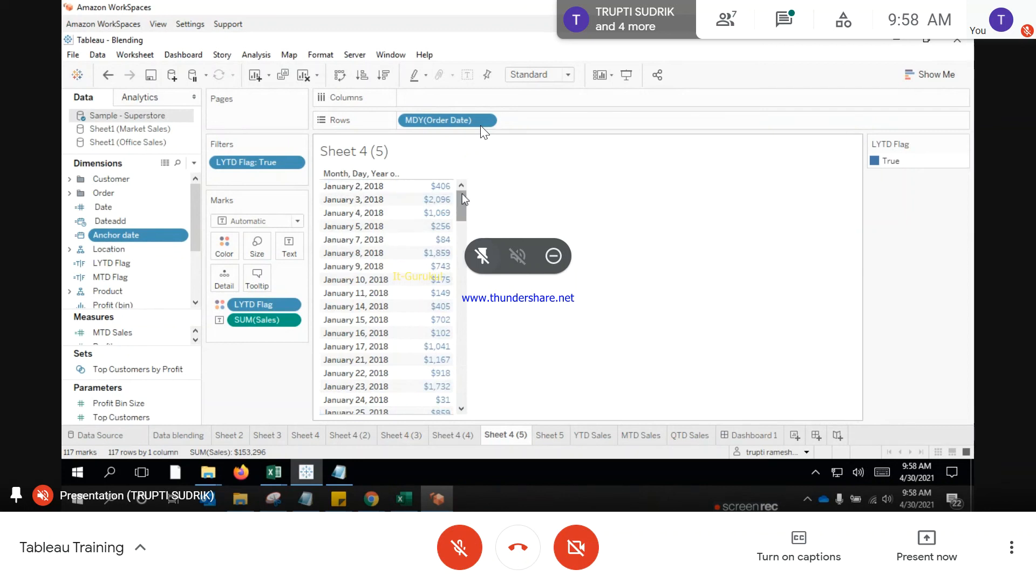
left_click_drag(462, 216, 463, 402)
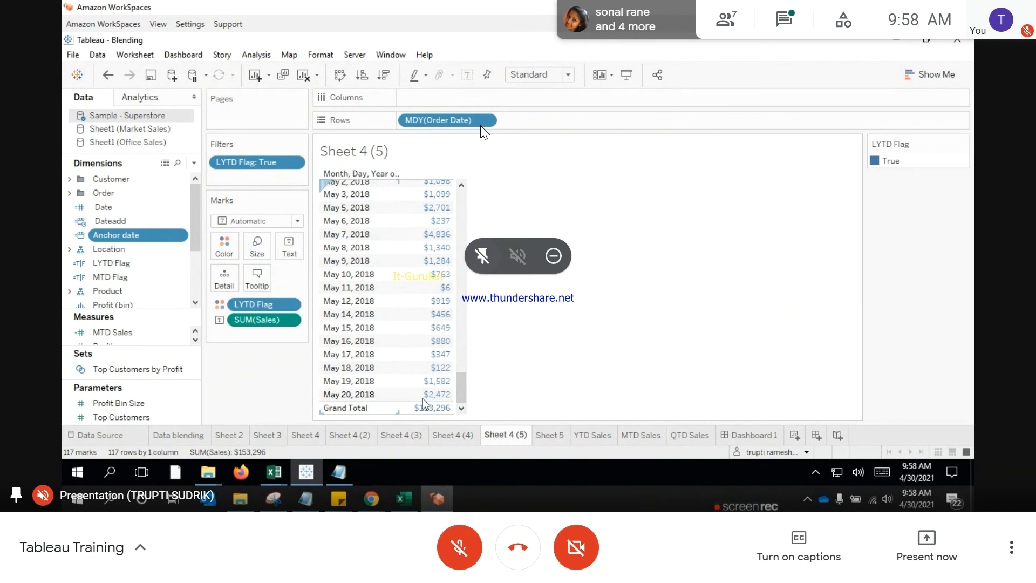
Step: Add a new blank worksheet after Dashboard 1
left_click(765, 436)
left_click(652, 437)
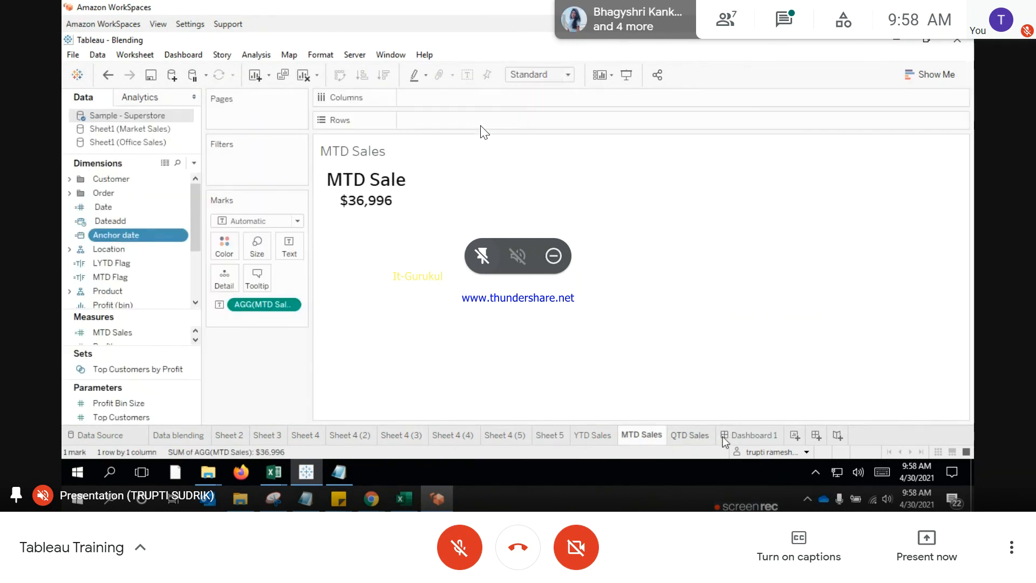
left_click(695, 435)
left_click(796, 435)
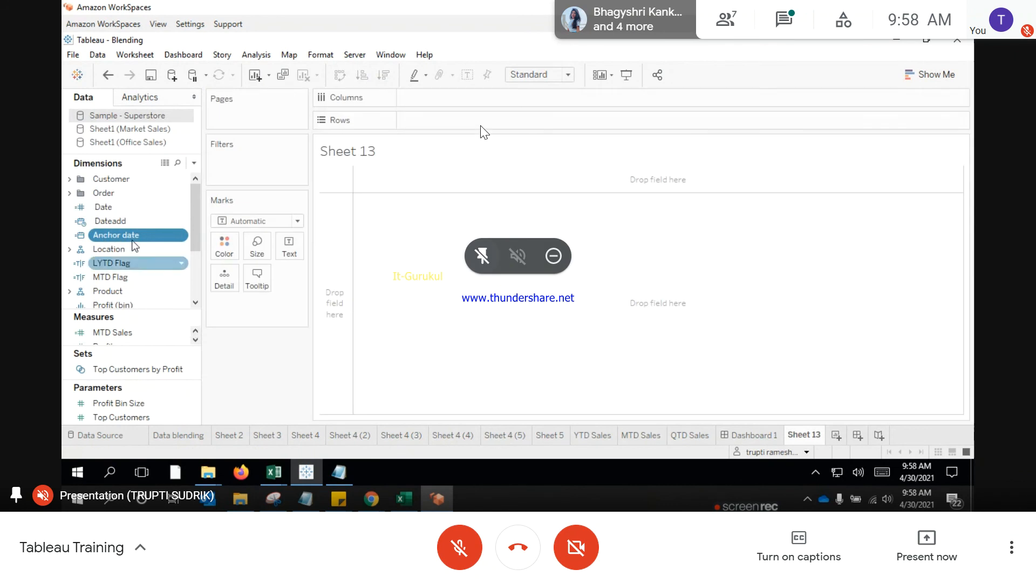
Step: Duplicate the LYTD Flag calculated field
scroll(118, 296, "down", 1)
scroll(118, 294, "down", 1)
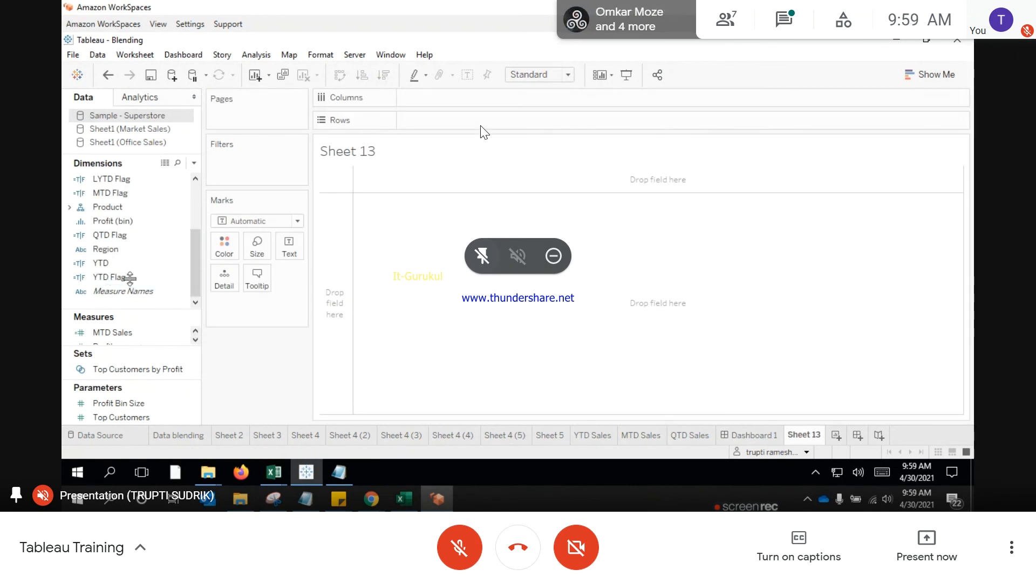
right_click(113, 181)
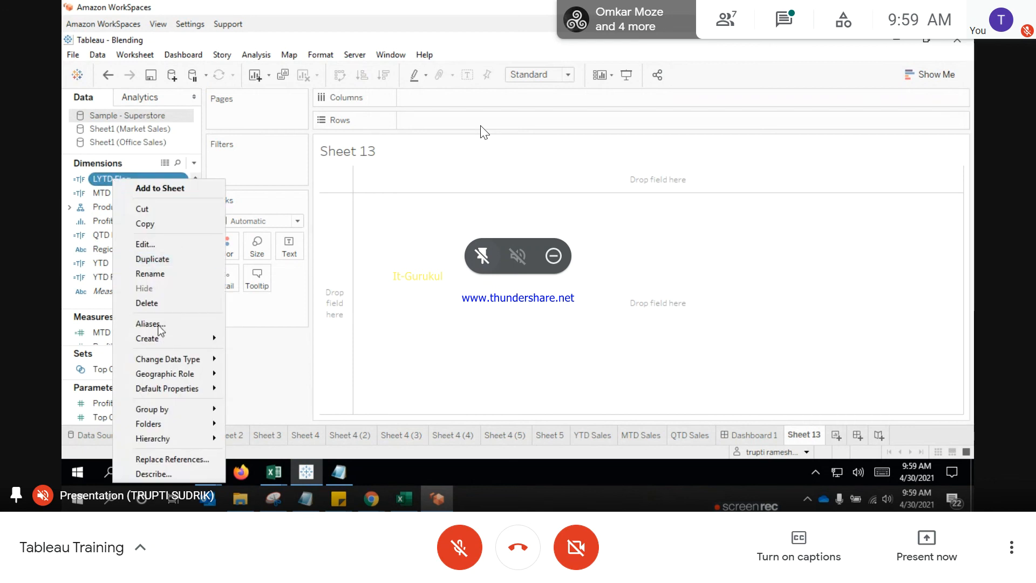
left_click(161, 259)
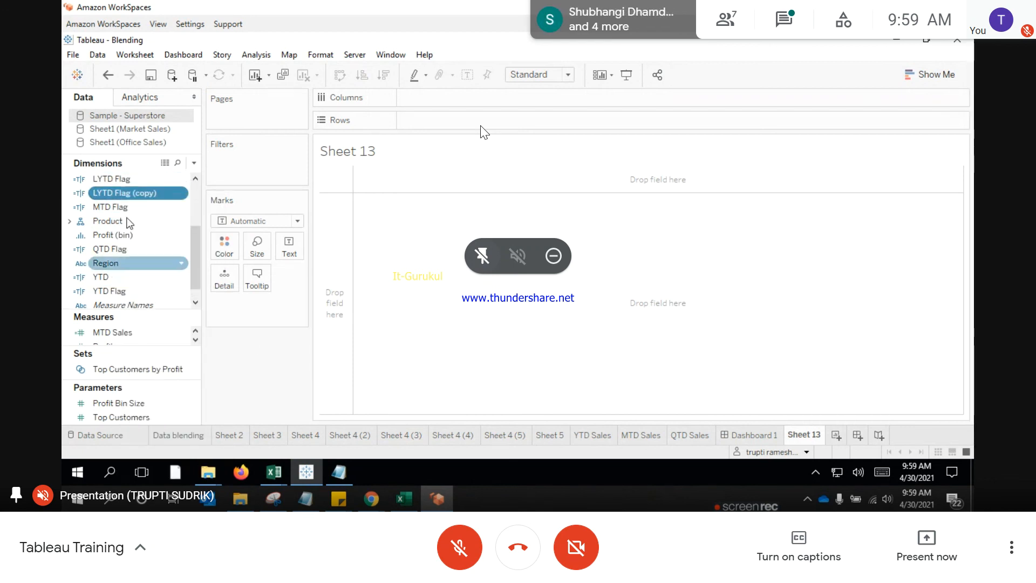
Step: Open the LYTD Flag copy for editing and rename it LYTD sales
right_click(131, 192)
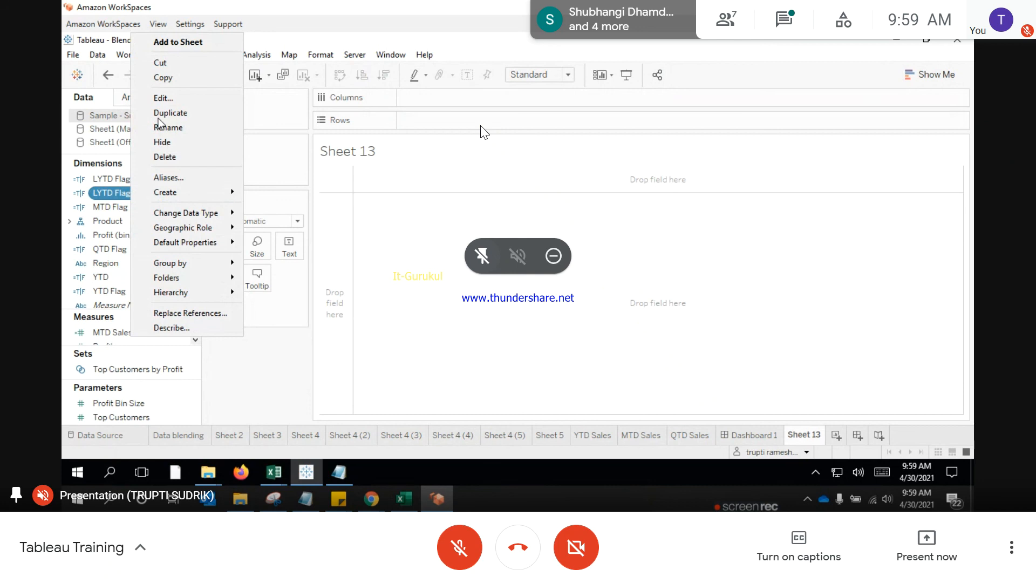
left_click(164, 98)
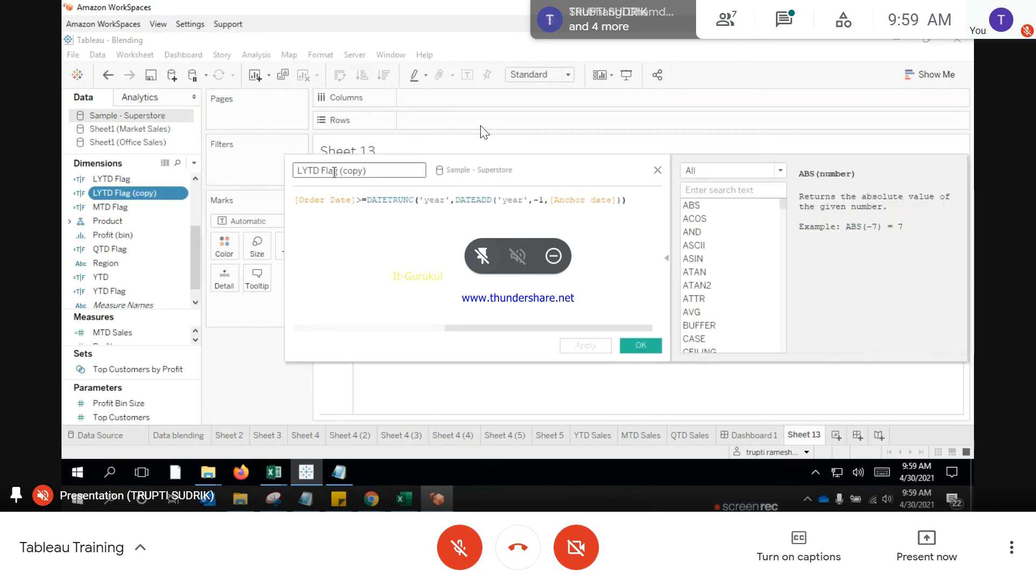
key("shift+End")
type("s")
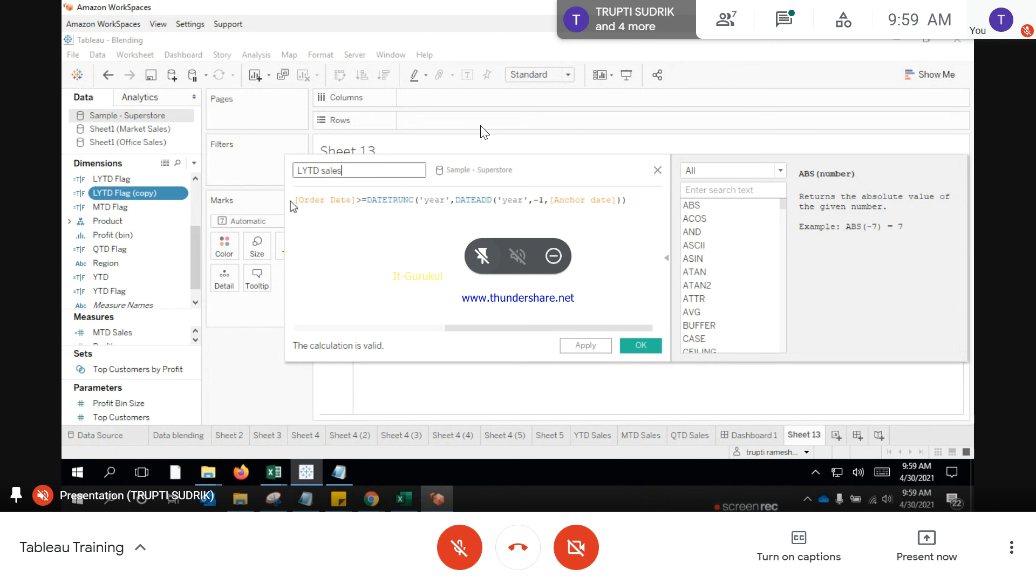
Step: Insert SUM(IF at the start of the LYTD sales formula, ahead of the first [Order Date] condition
left_click_drag(295, 200, 499, 302)
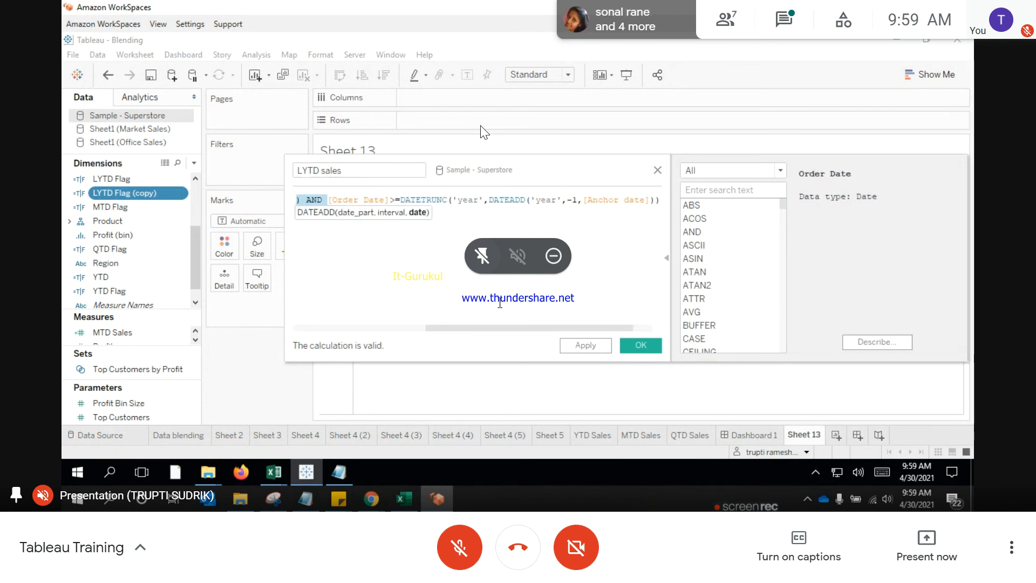
key("Left")
key("Left")
key("Left")
key("Left")
key("Left")
key("Left")
key("Left")
key("Left")
key("Left")
key("Left")
key("Left")
key("Left")
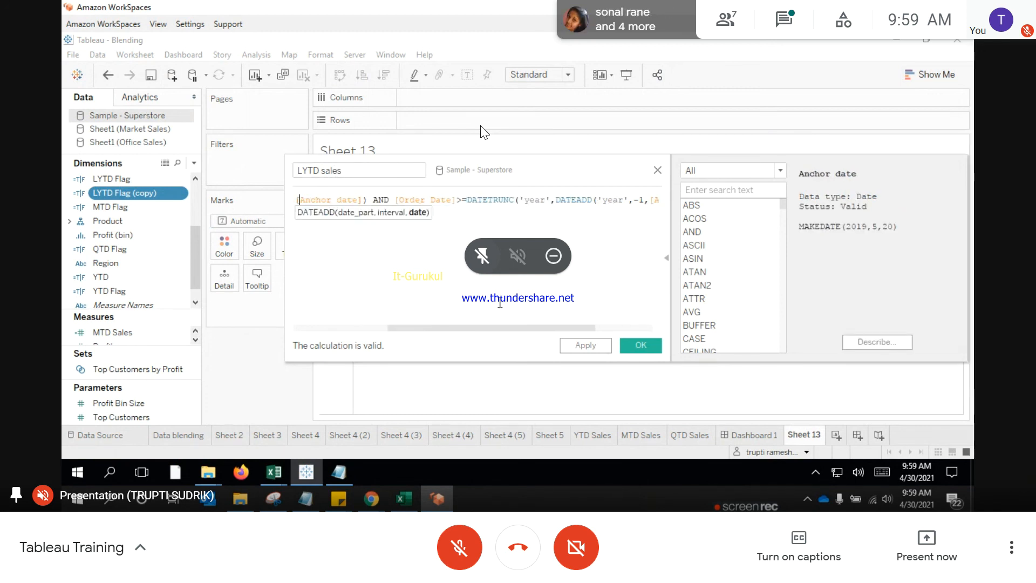
key("Left")
key("Left")
key("Left")
key("Left")
key("Left")
key("Left")
key("Left")
key("Left")
key("Left")
key("Left")
key("Left")
key("Left")
key("Left")
key("Left")
key("Left")
key("Left")
key("Left")
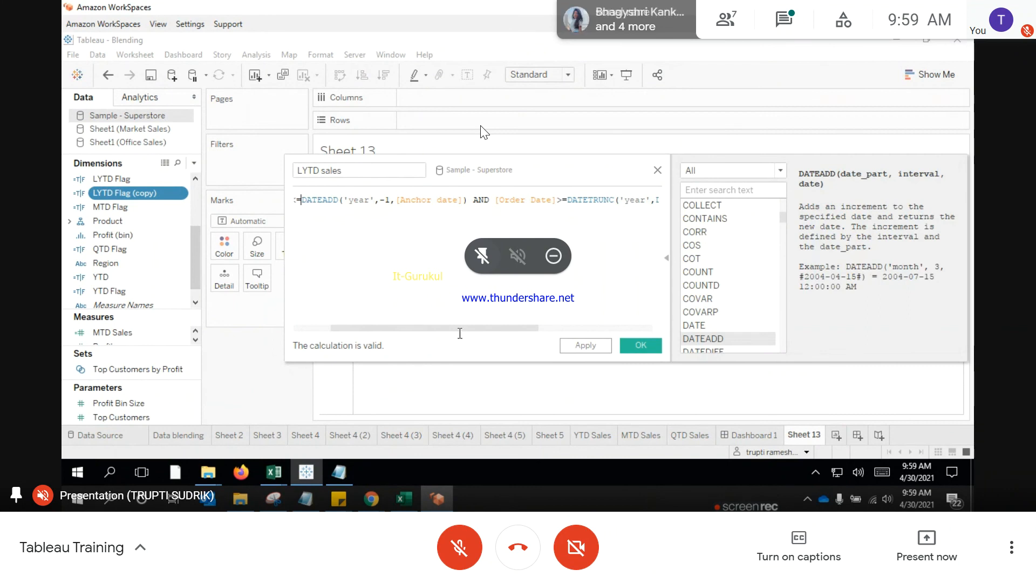
left_click_drag(445, 328, 327, 325)
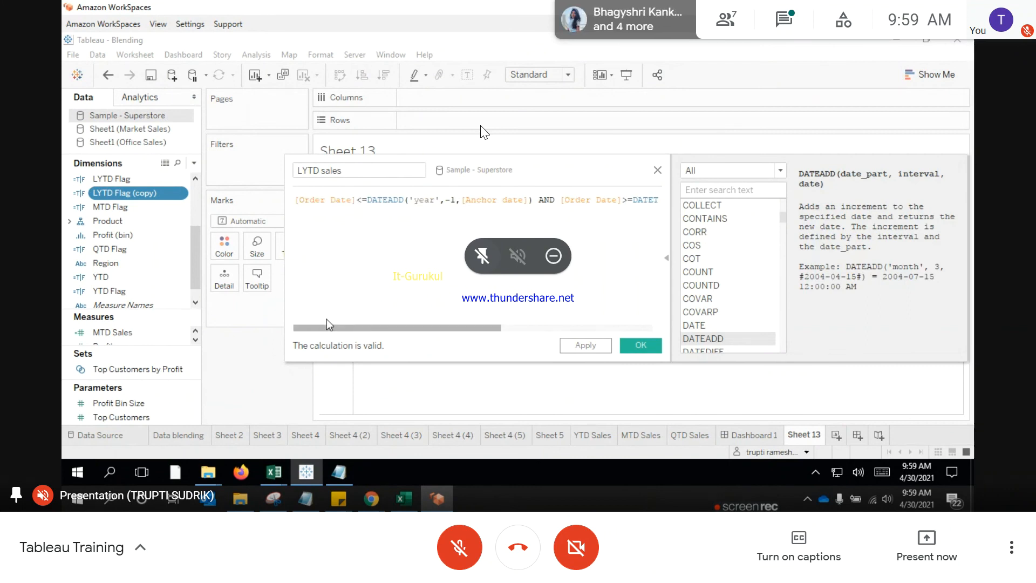
left_click(295, 199)
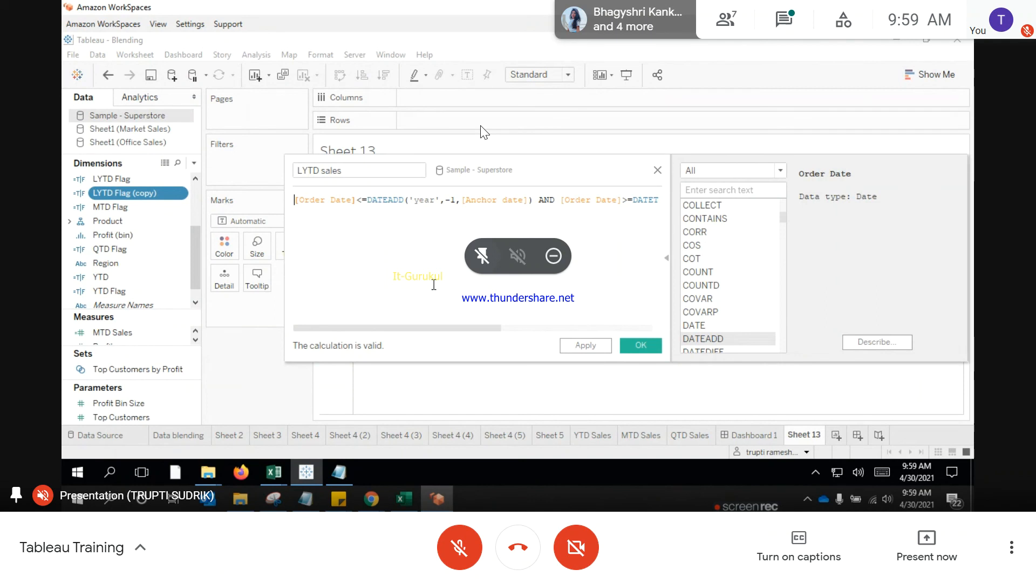
type("if")
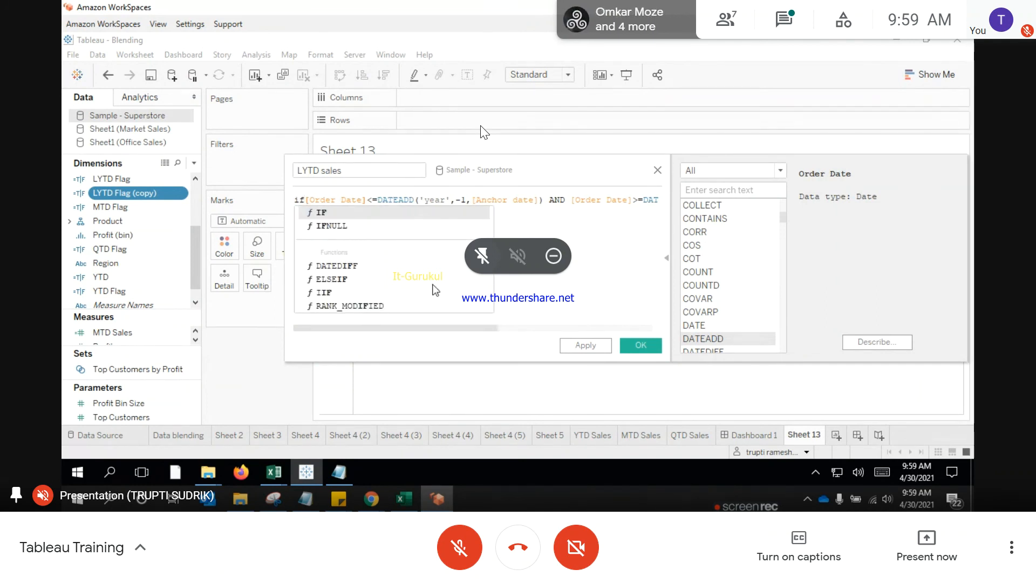
key("Return")
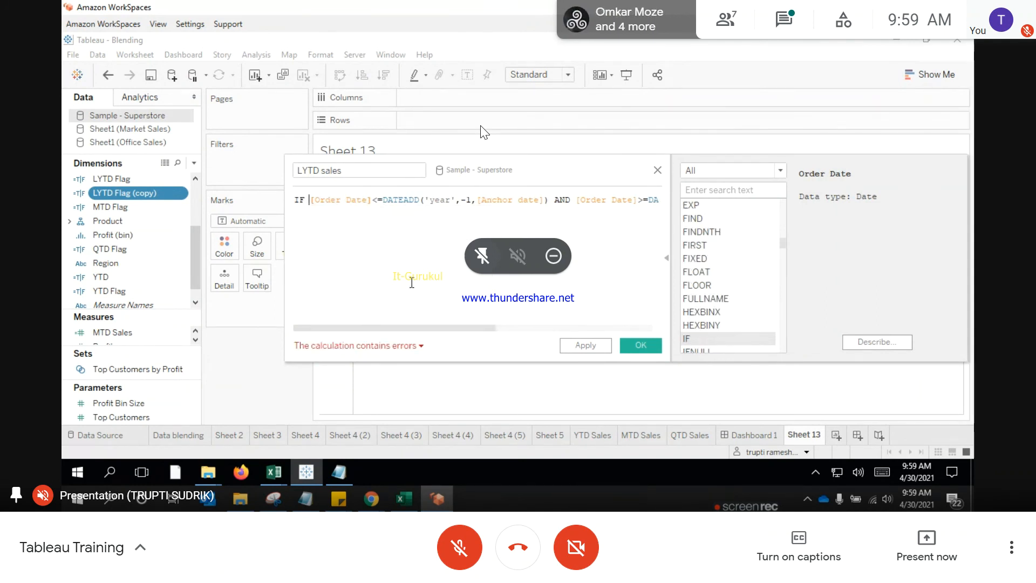
left_click(296, 199)
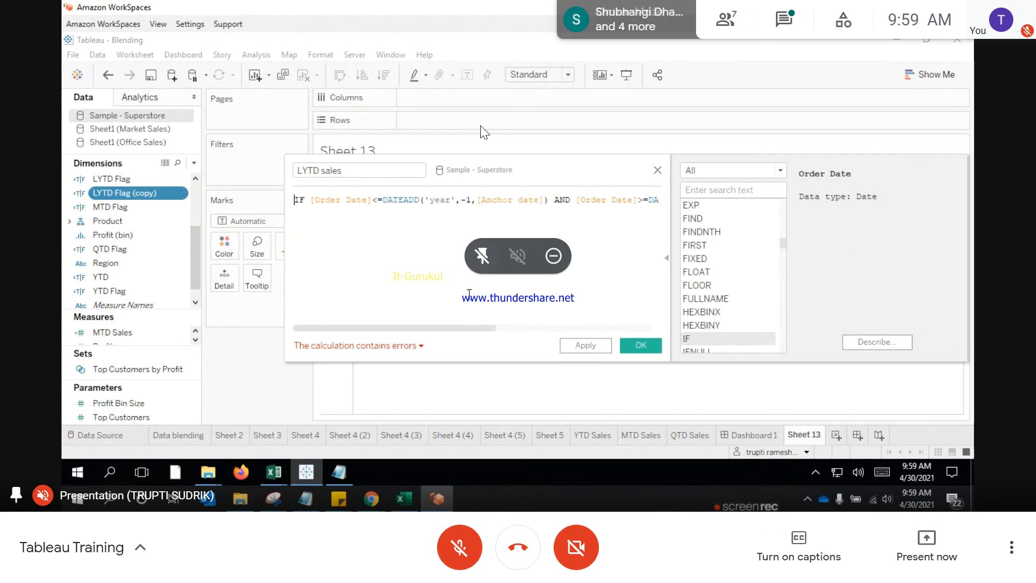
type("SUM(")
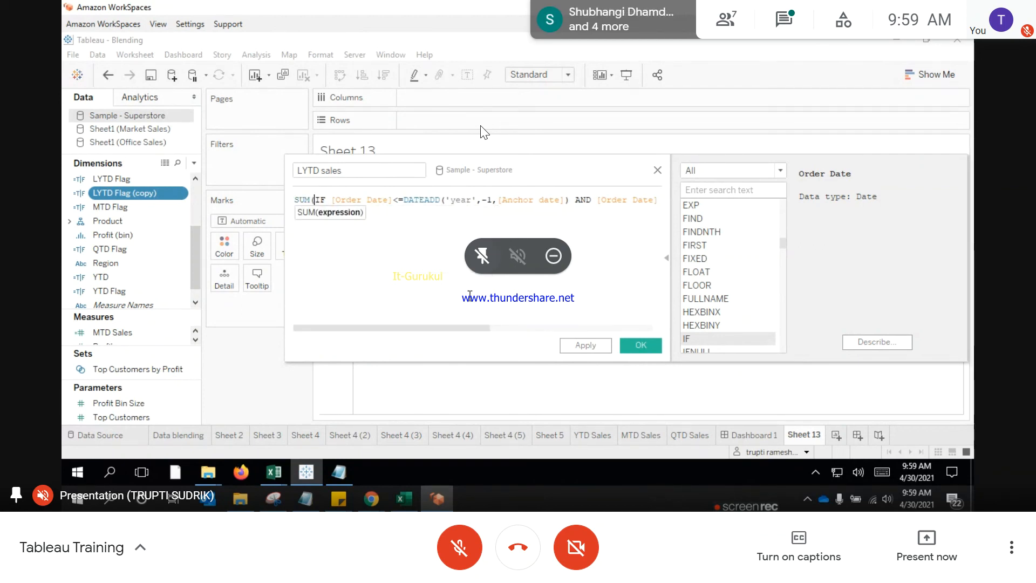
Step: Complete the LYTD sales formula by adding THEN [Sales] END) after the DATETRUNC condition
left_click_drag(400, 326, 640, 325)
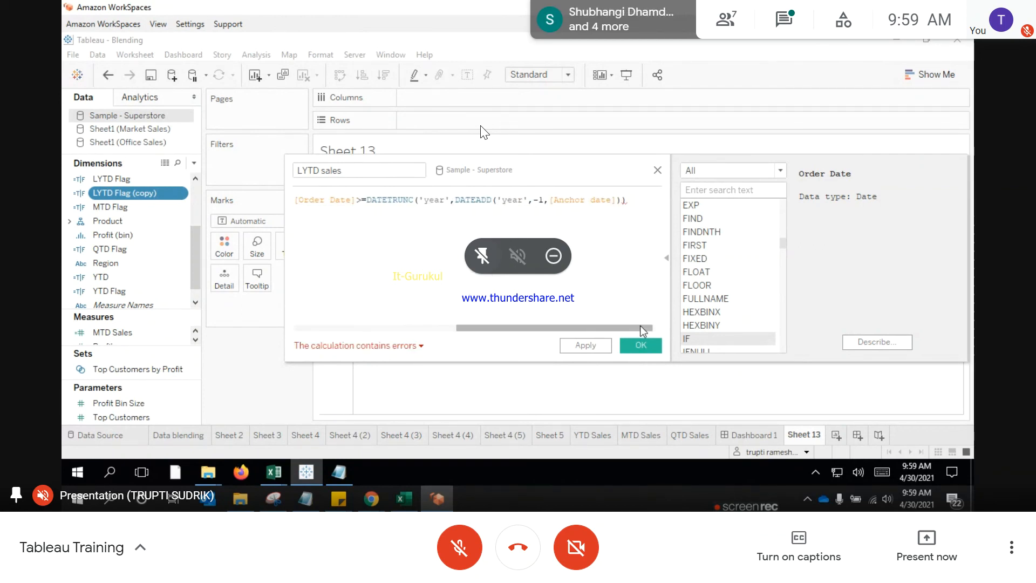
left_click(668, 210)
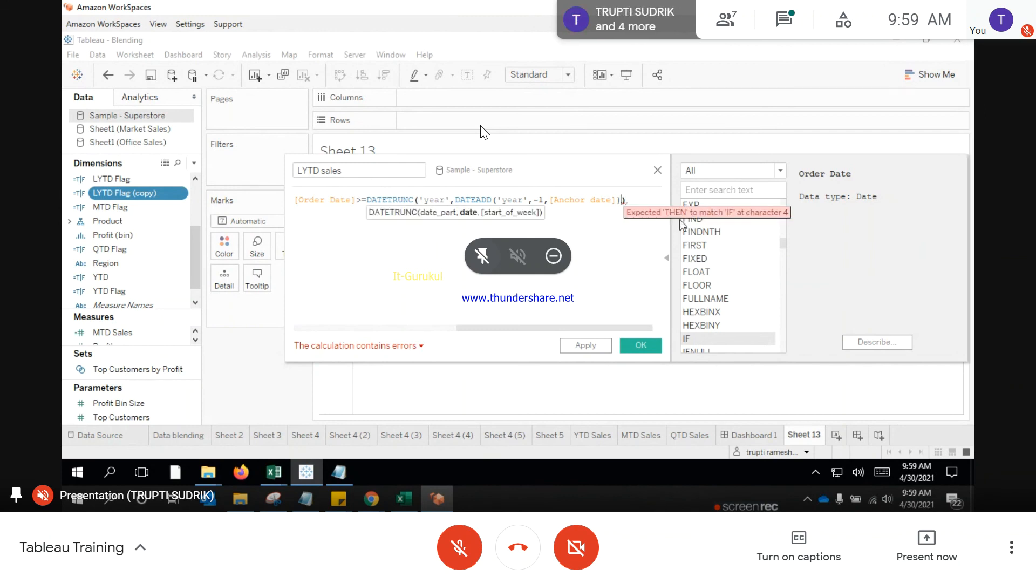
type(")")
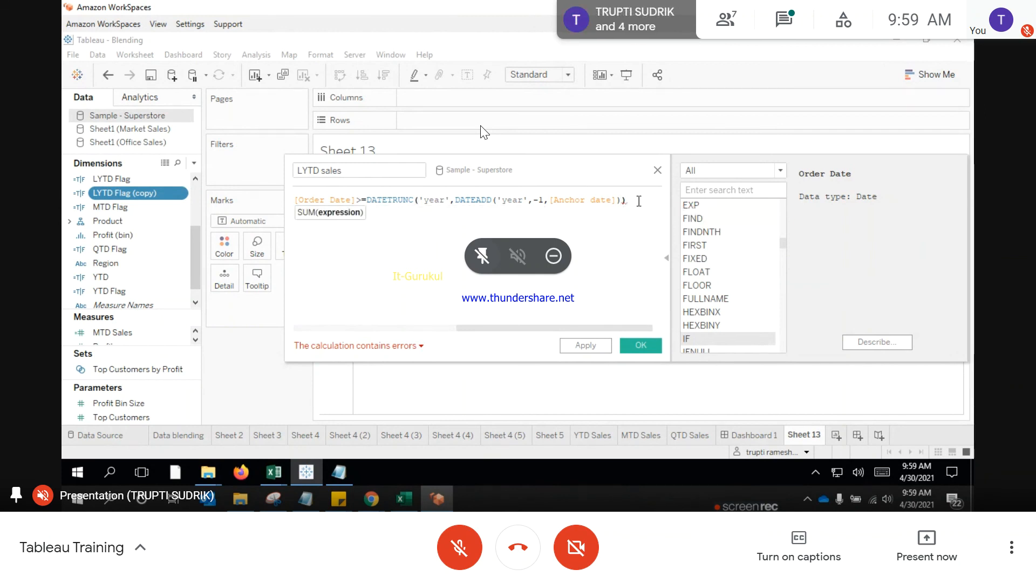
left_click(622, 200)
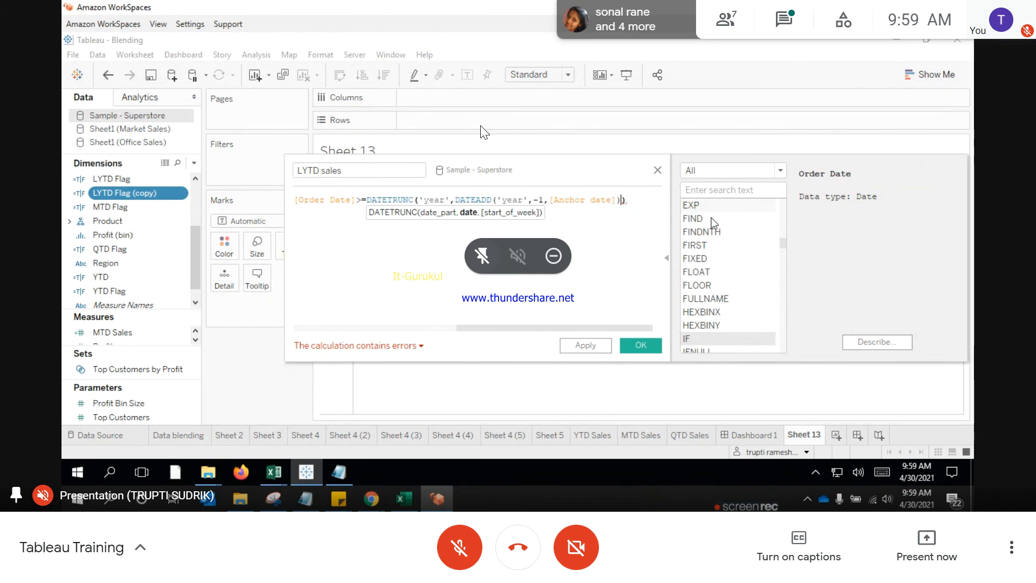
key("Delete")
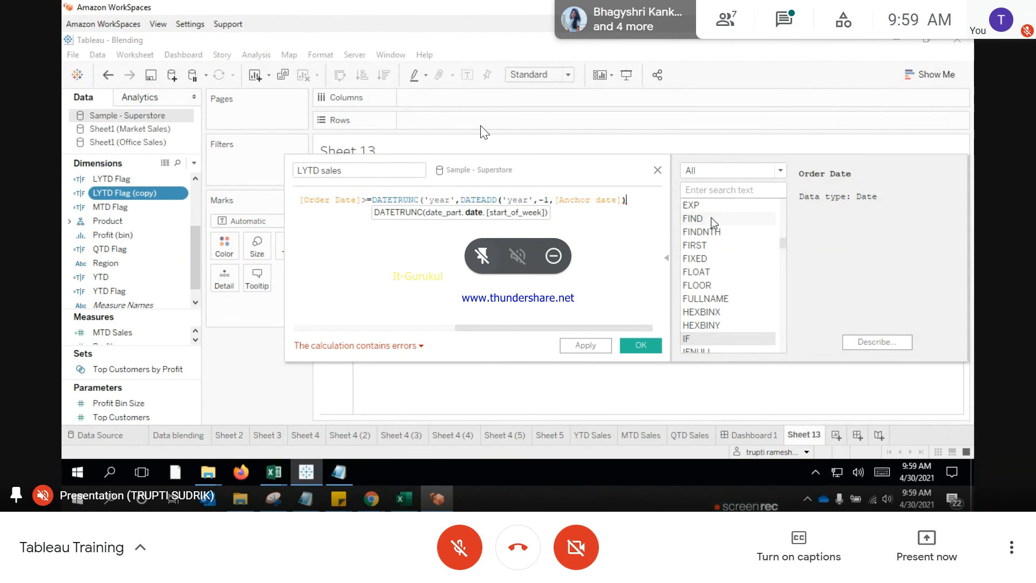
type(") the")
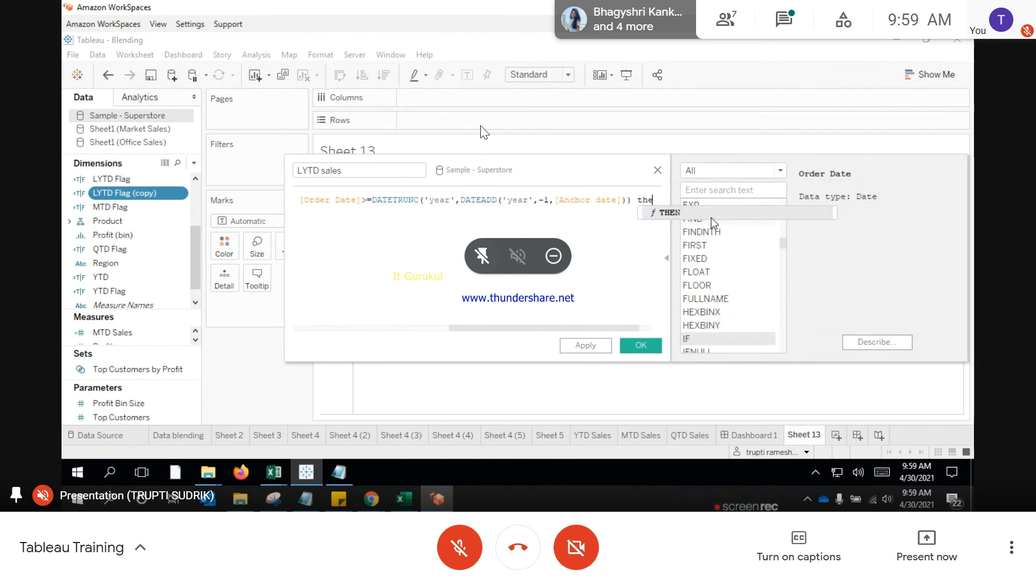
key("Return")
type("sal")
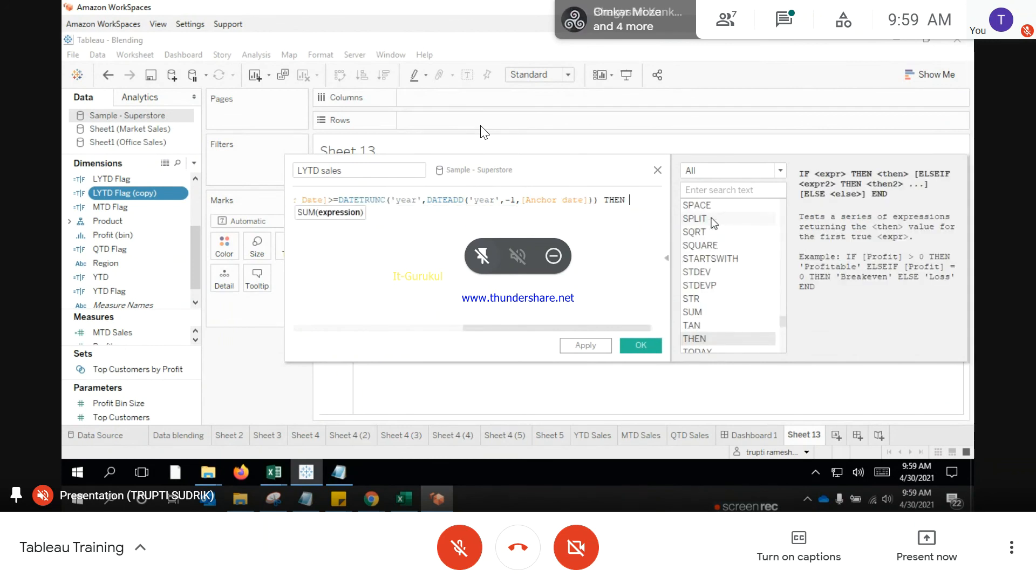
key("Return")
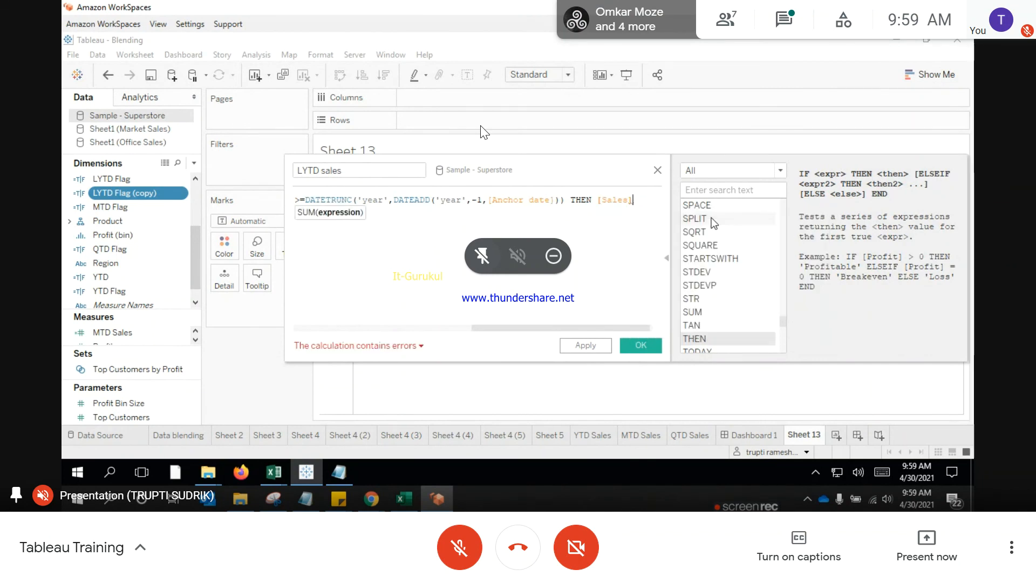
type("end")
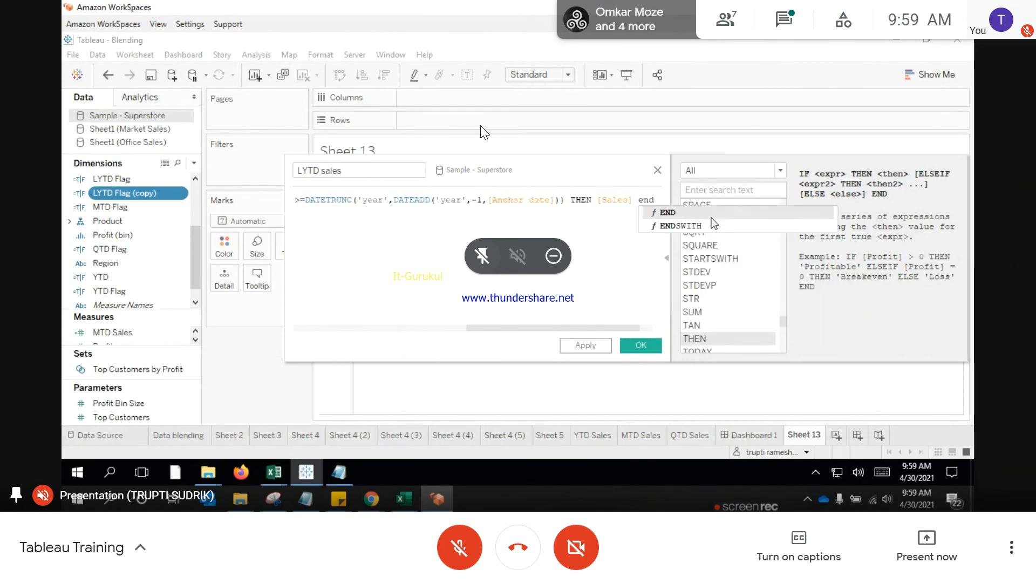
key("Return")
type(")")
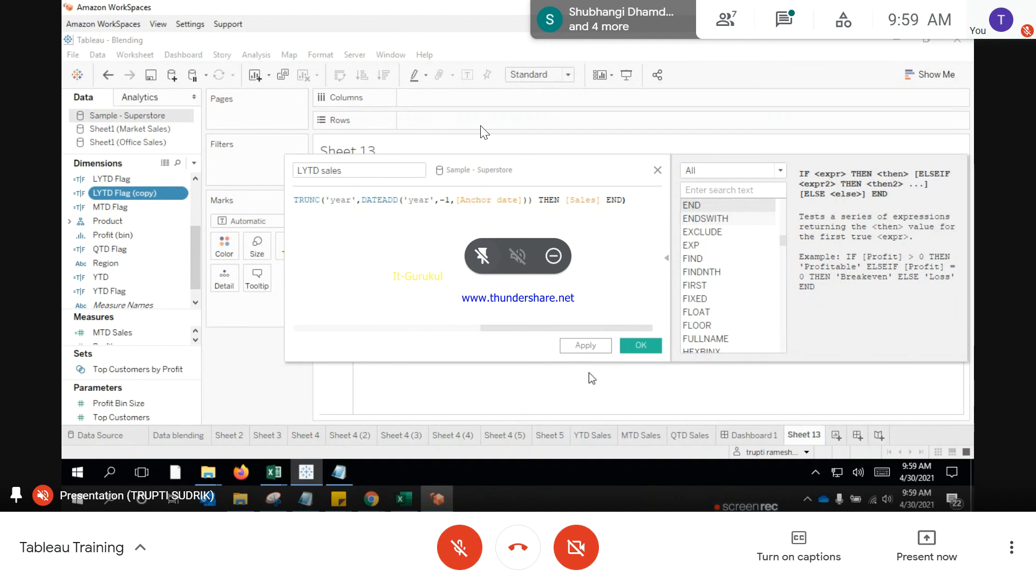
Step: Put the AND condition of the LYTD sales formula on its own line and review the first DATEADD's [Anchor date] and -1 arguments
left_click_drag(532, 329, 313, 332)
left_click(600, 214)
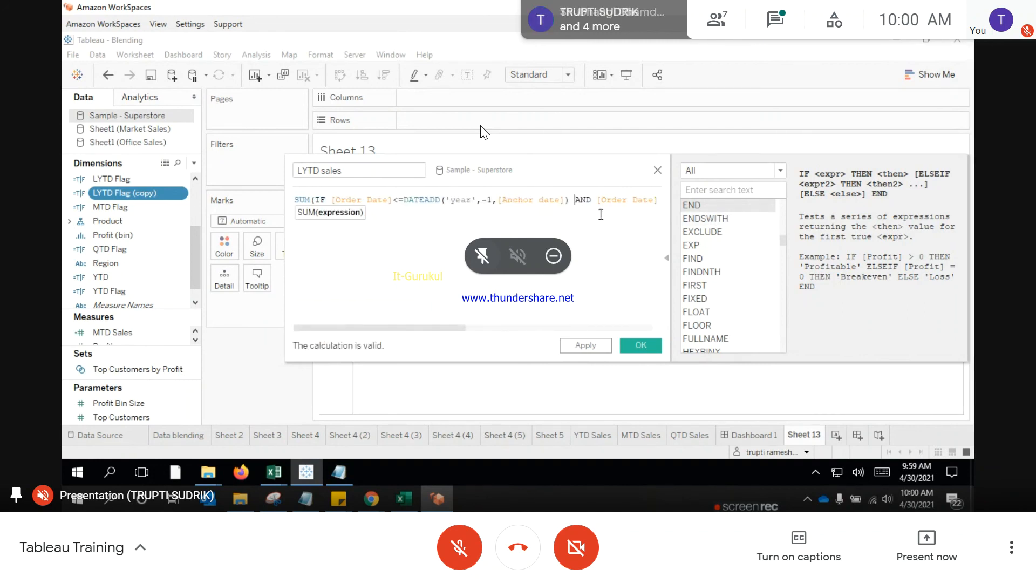
key("Return")
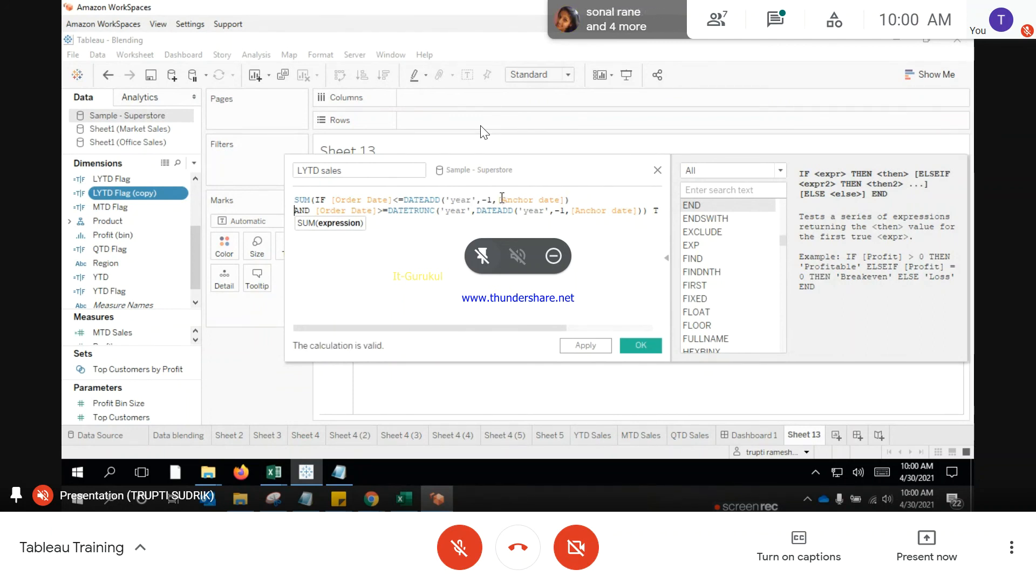
left_click_drag(498, 199, 557, 200)
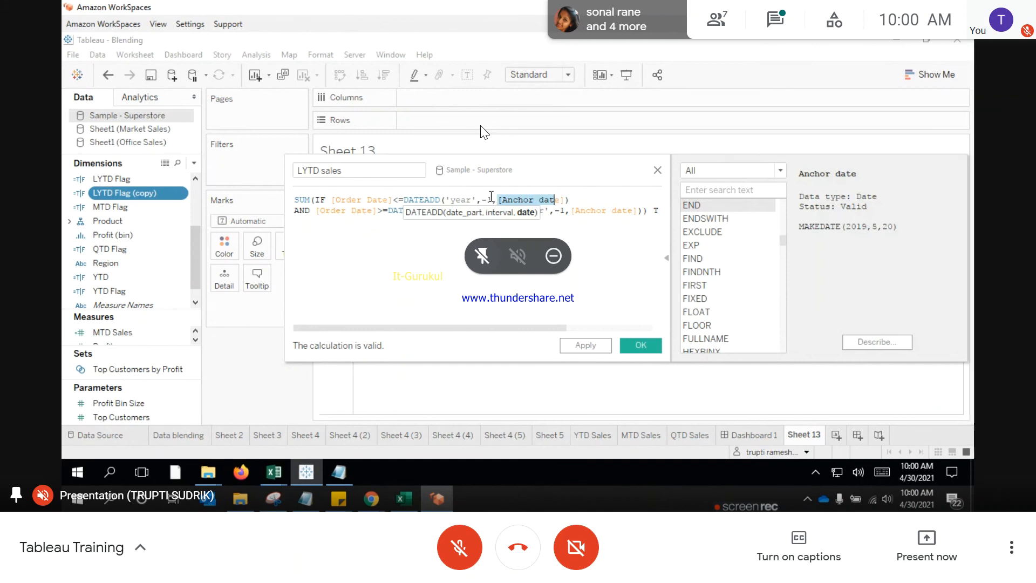
left_click_drag(491, 200, 482, 199)
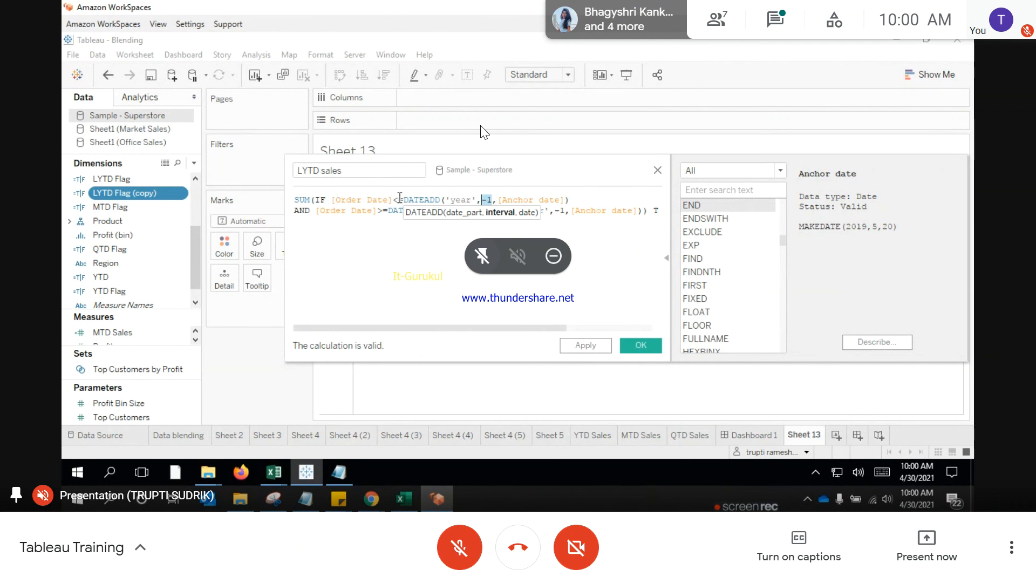
Step: Review both date conditions and the THEN [Sales] END part of the LYTD sales formula, and save the calculated field
left_click(581, 227)
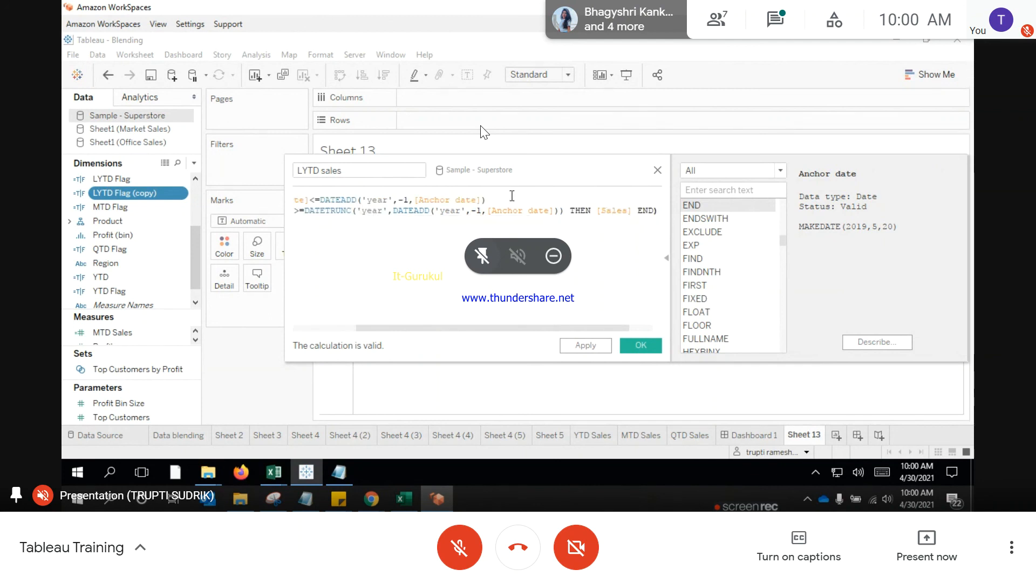
left_click_drag(412, 328, 353, 328)
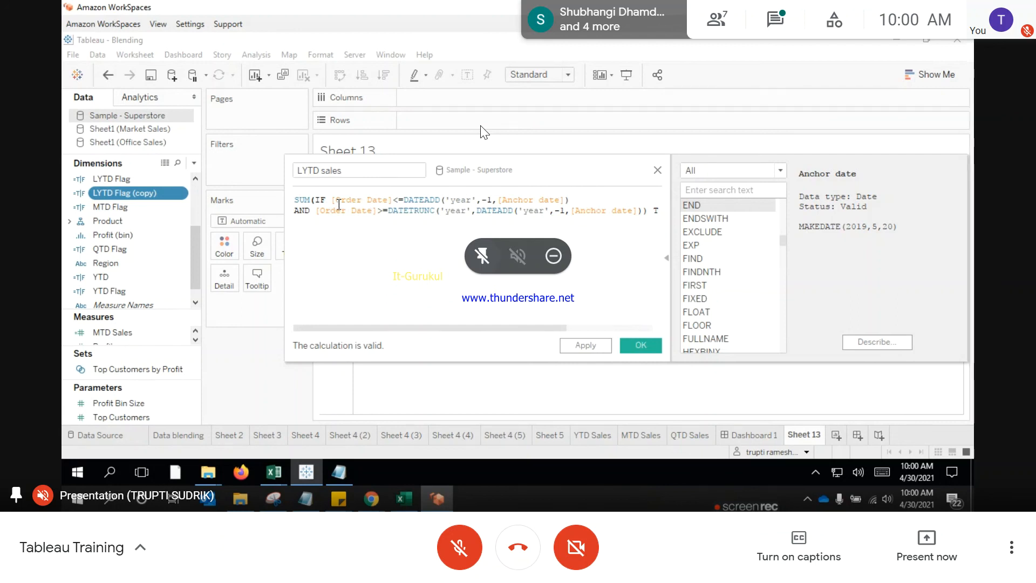
key("ctrl+a")
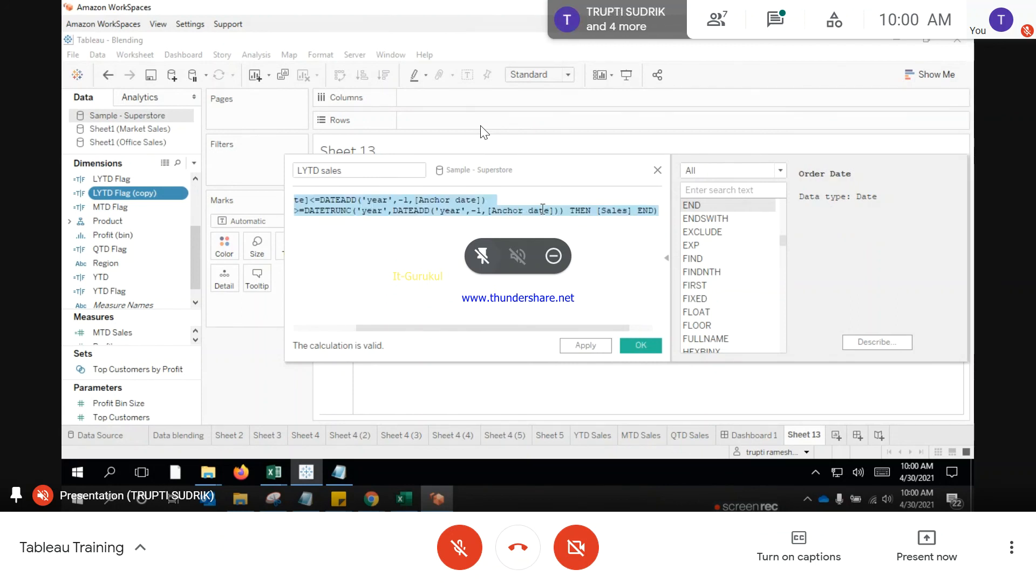
left_click_drag(519, 326, 336, 324)
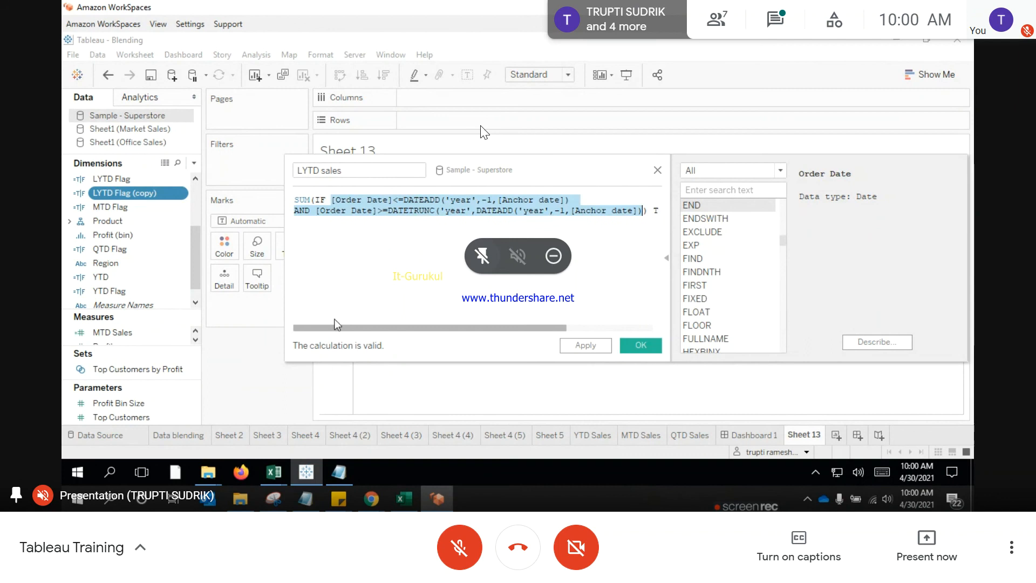
left_click(646, 345)
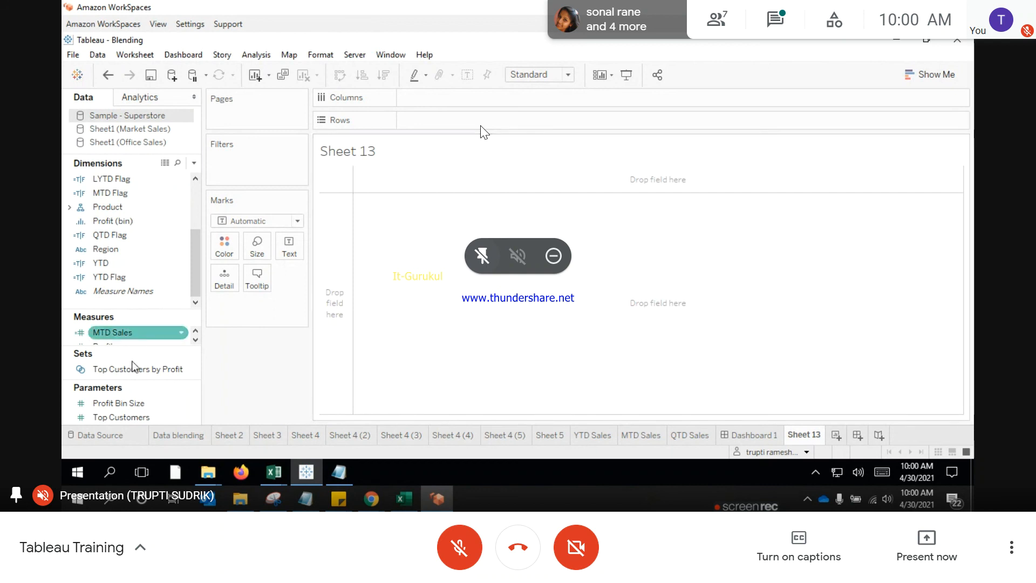
Step: Add the LYTD sales measure to Sheet 13 as text and enlarge its cell in width and height
left_click_drag(135, 310, 138, 223)
scroll(120, 307, "down", 3)
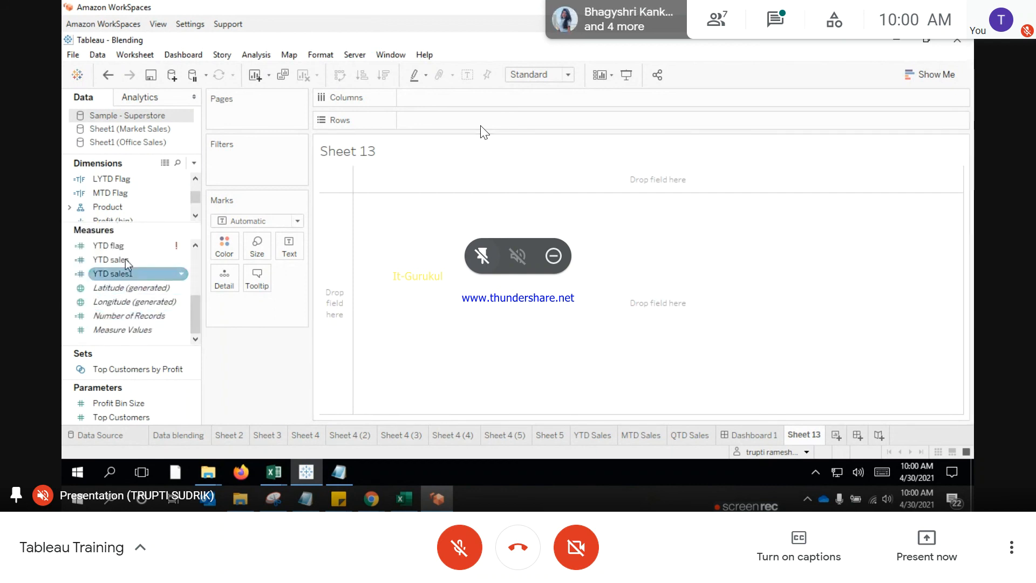
scroll(129, 265, "up", 1)
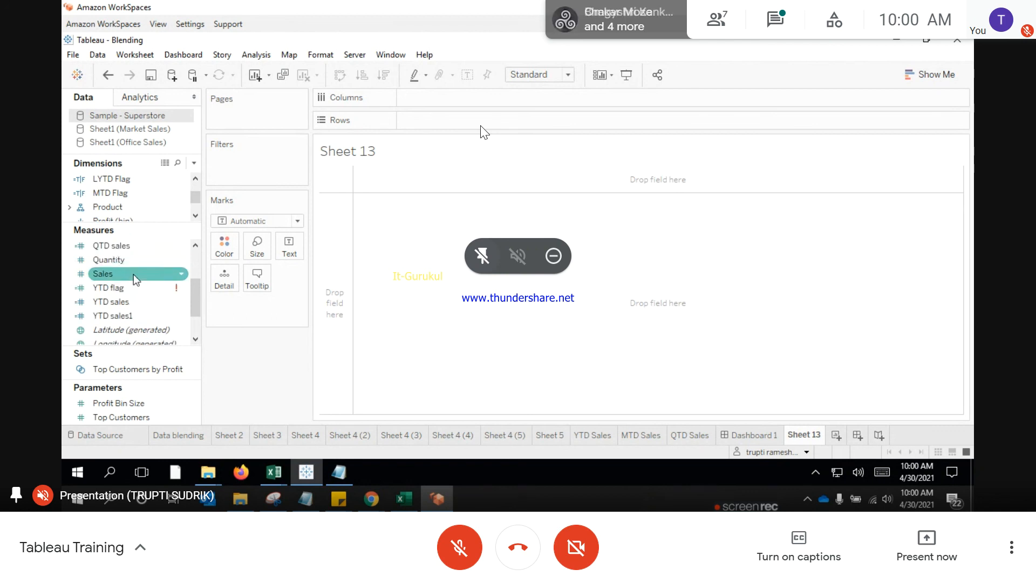
scroll(134, 274, "up", 2)
left_click_drag(126, 259, 293, 249)
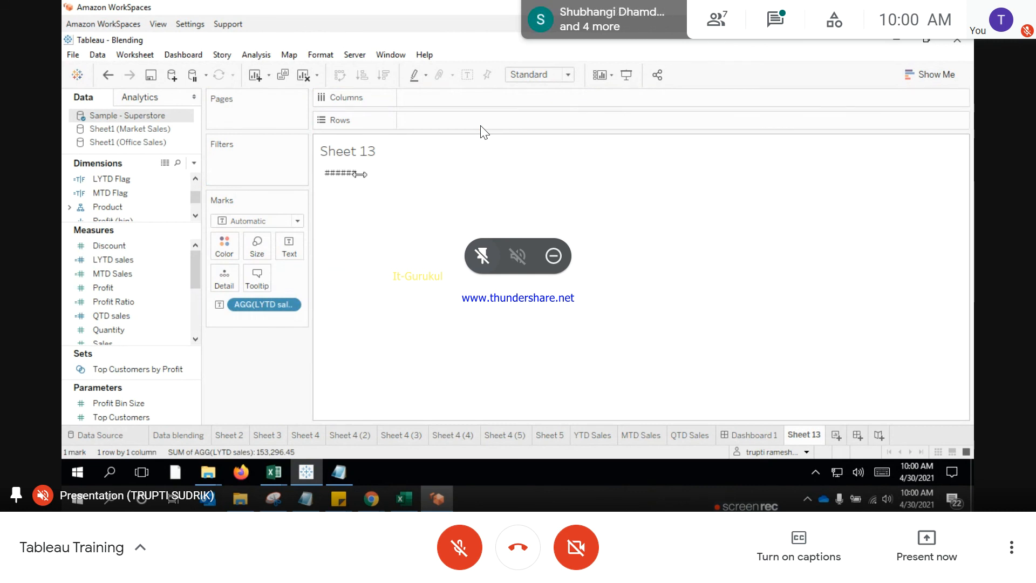
left_click_drag(515, 174, 515, 174)
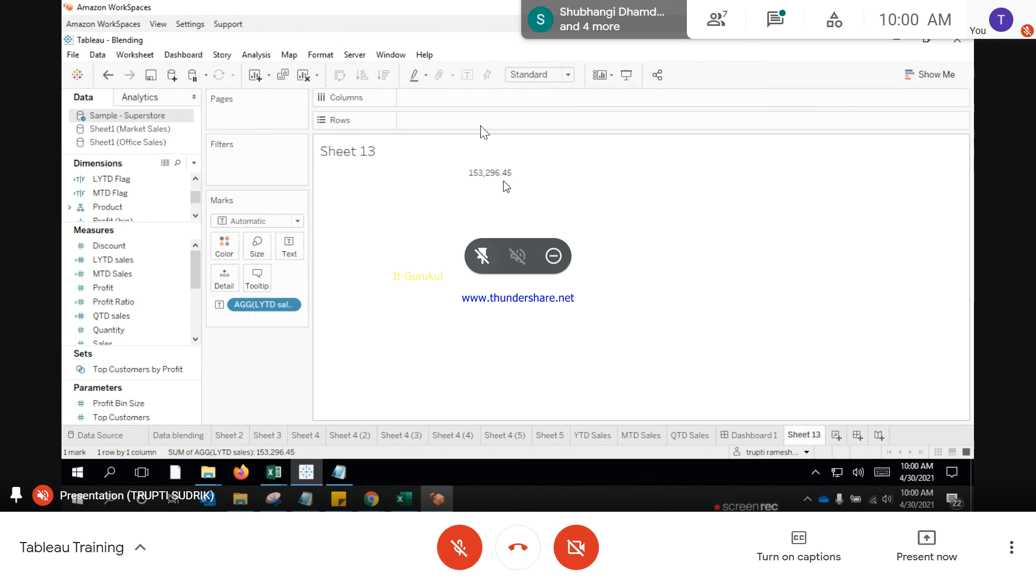
left_click_drag(494, 210, 494, 247)
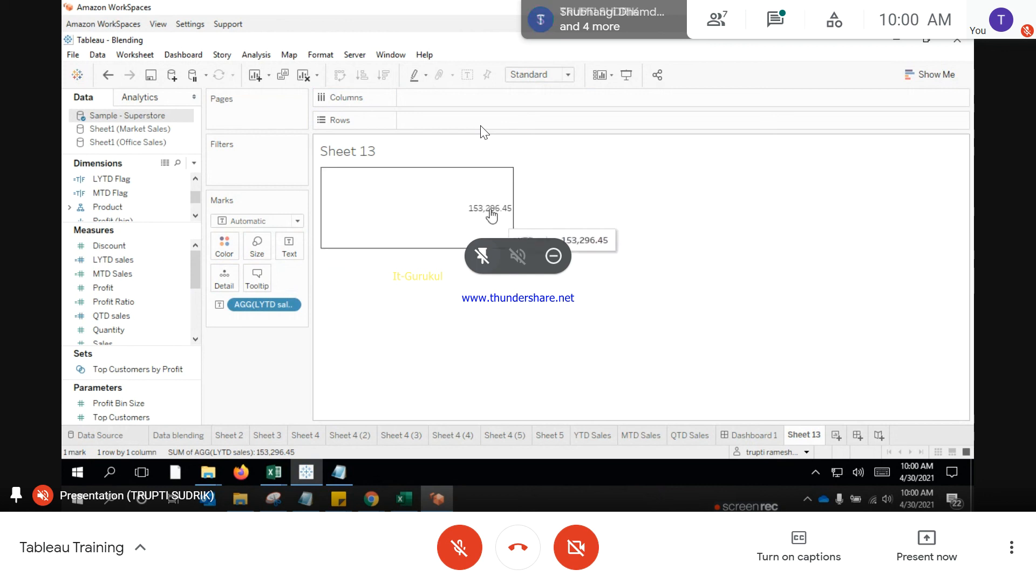
Step: Format the LYTD sales value in the pane as Number (Custom) with 0 decimal places and a $ prefix
right_click(490, 210)
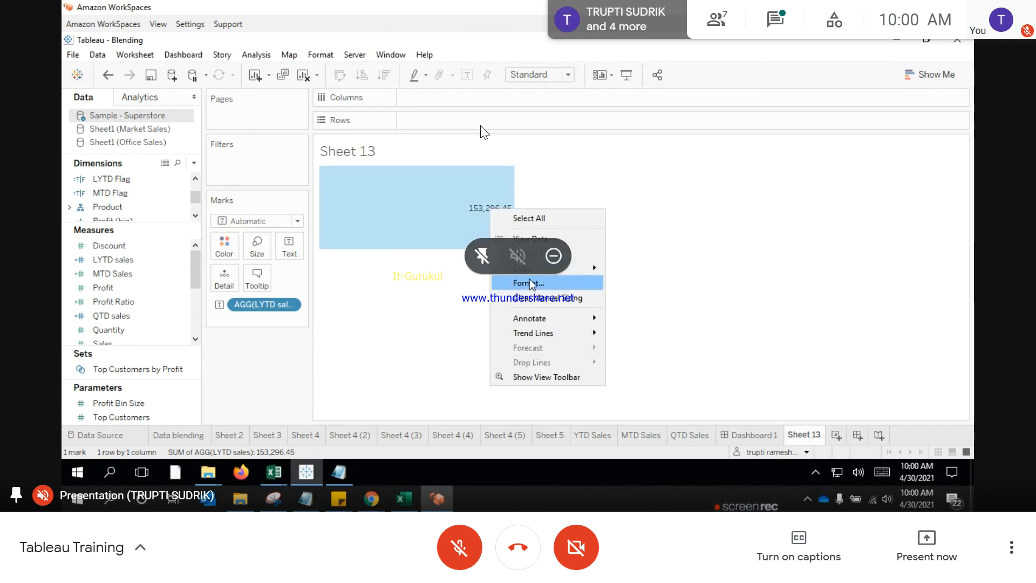
left_click(546, 282)
left_click(184, 120)
left_click(216, 135)
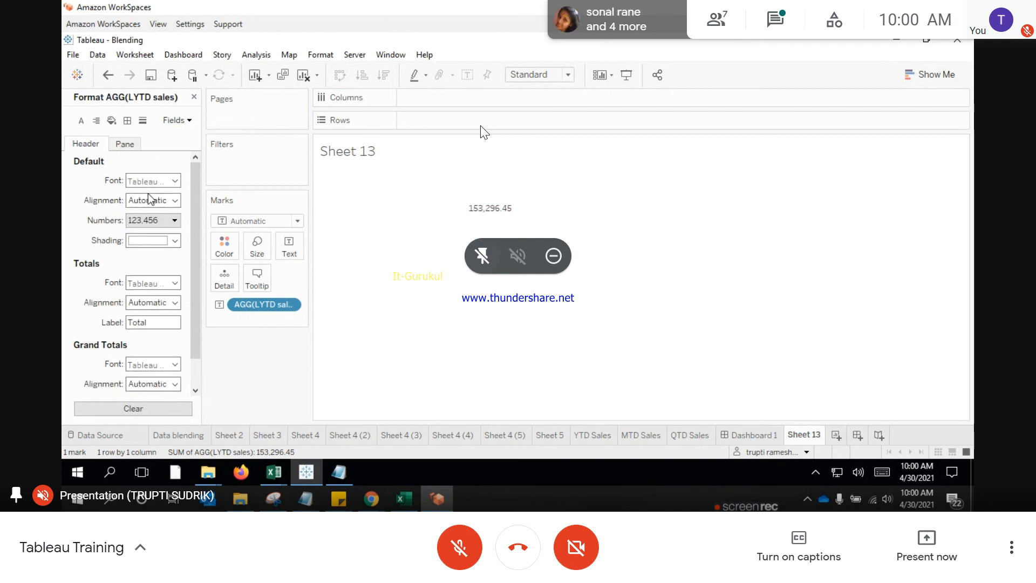
left_click(160, 220)
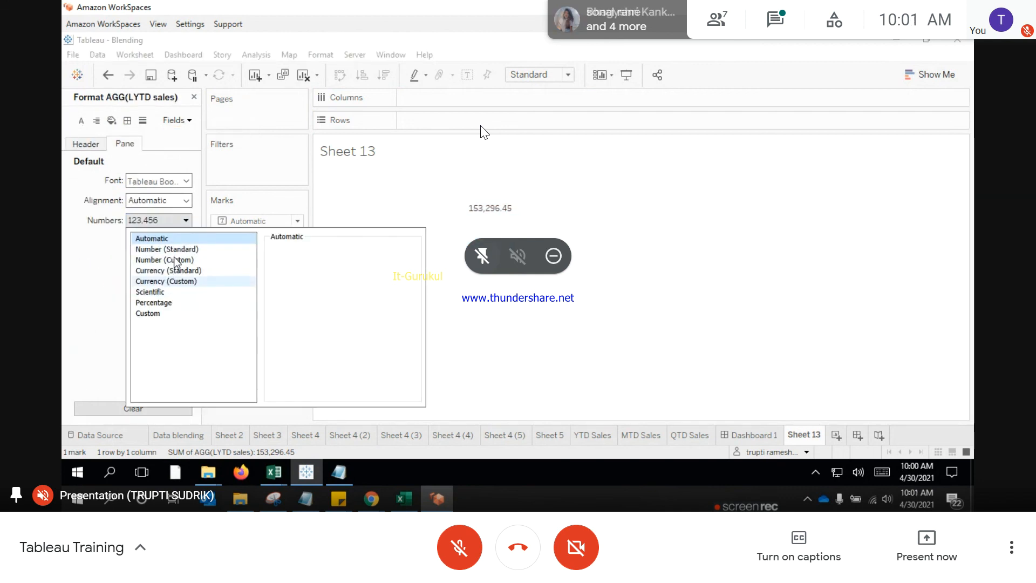
left_click(181, 260)
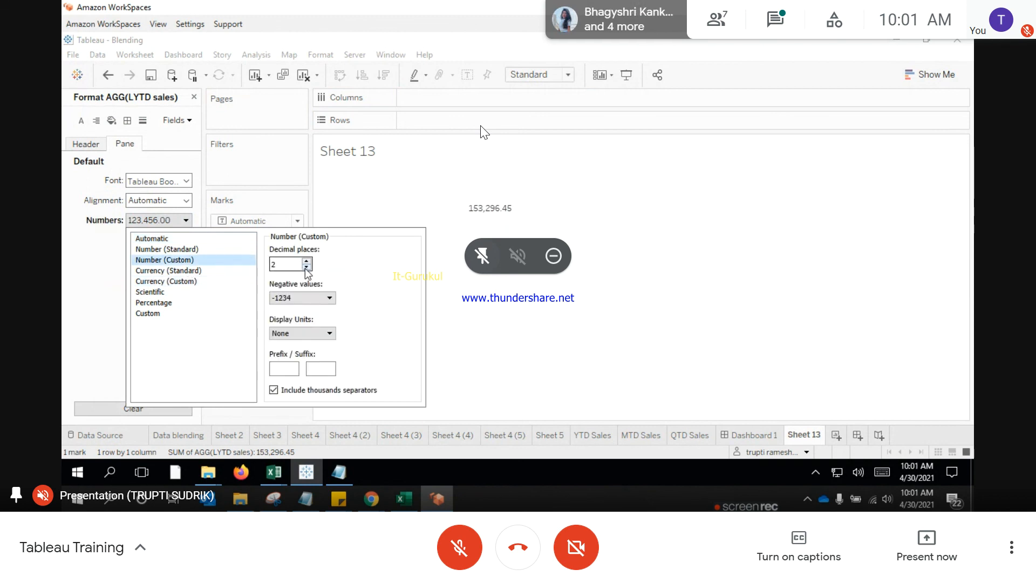
left_click(306, 267)
left_click(306, 267)
left_click(282, 372)
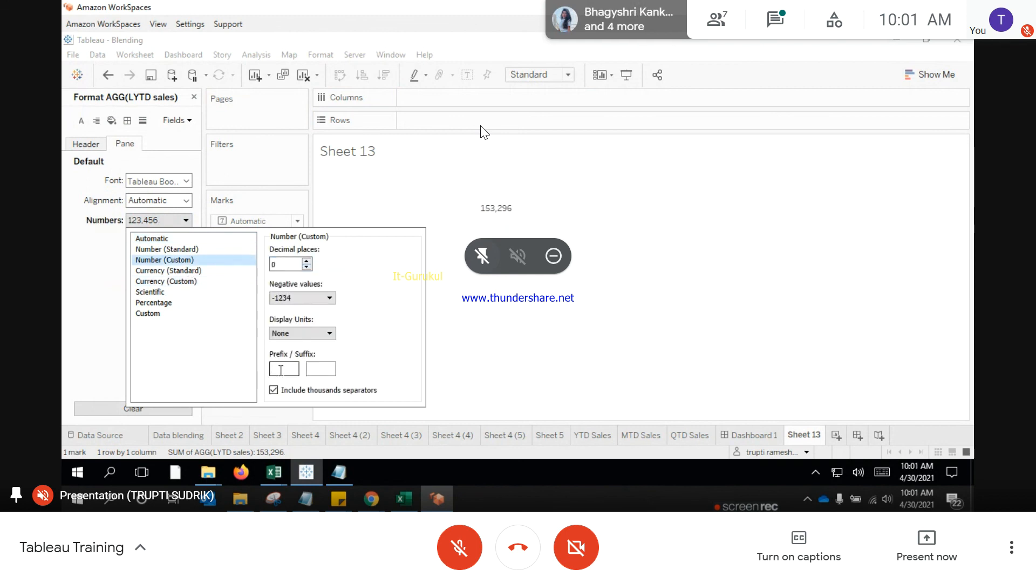
type("$")
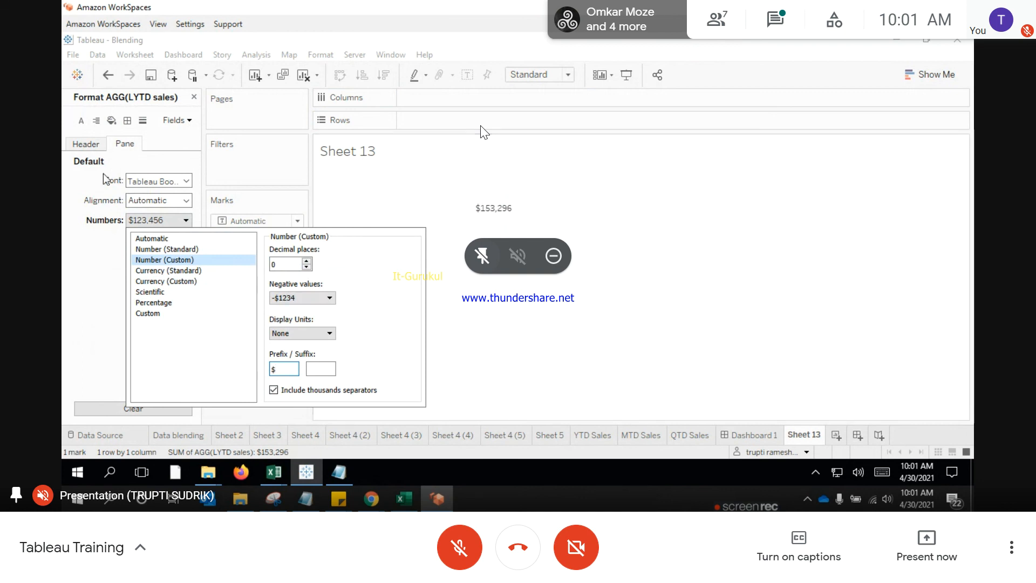
Step: Set the worksheet font of Sheet 13 to size 14, bold and black
left_click(98, 133)
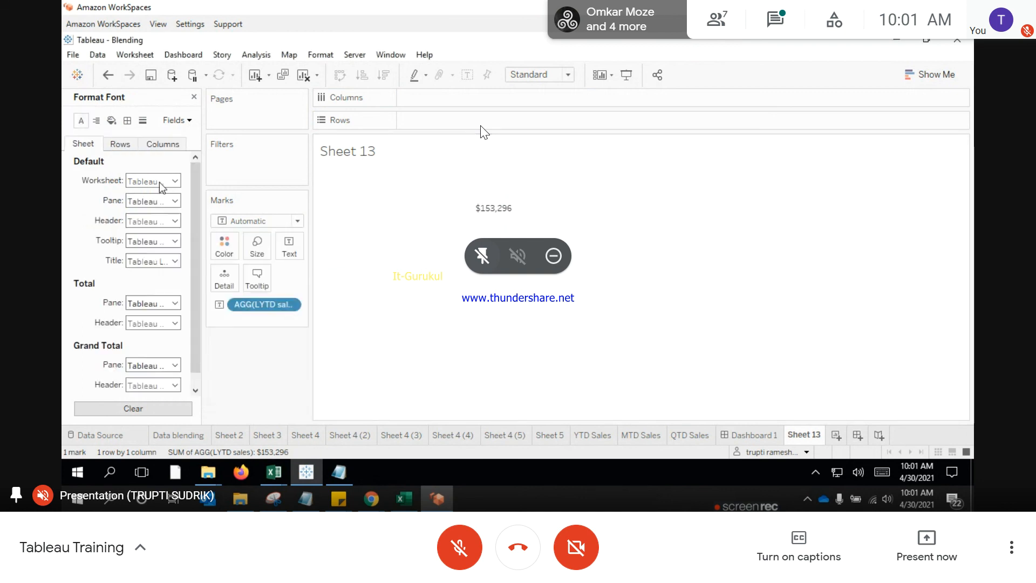
left_click(162, 201)
left_click(160, 218)
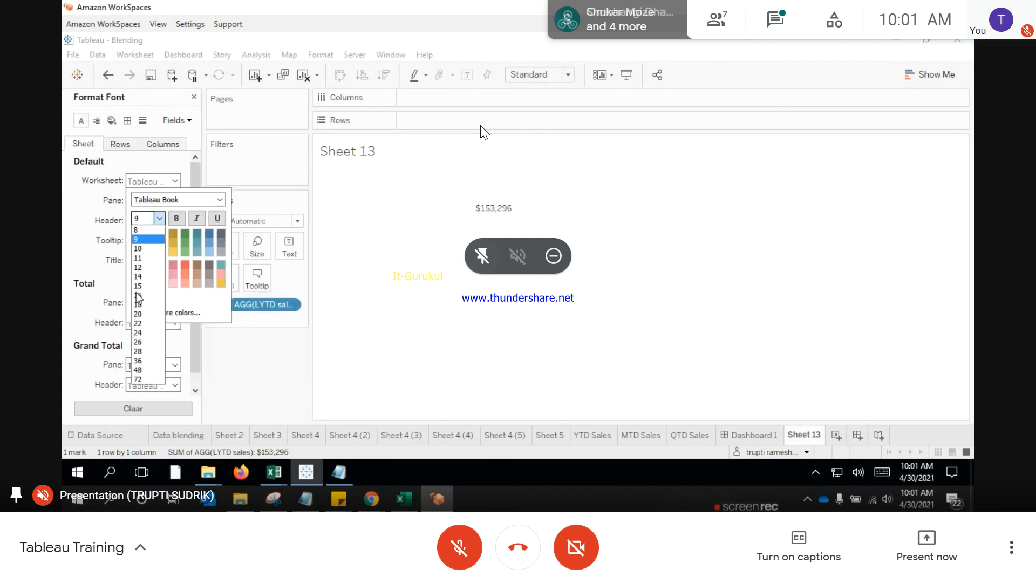
left_click(140, 275)
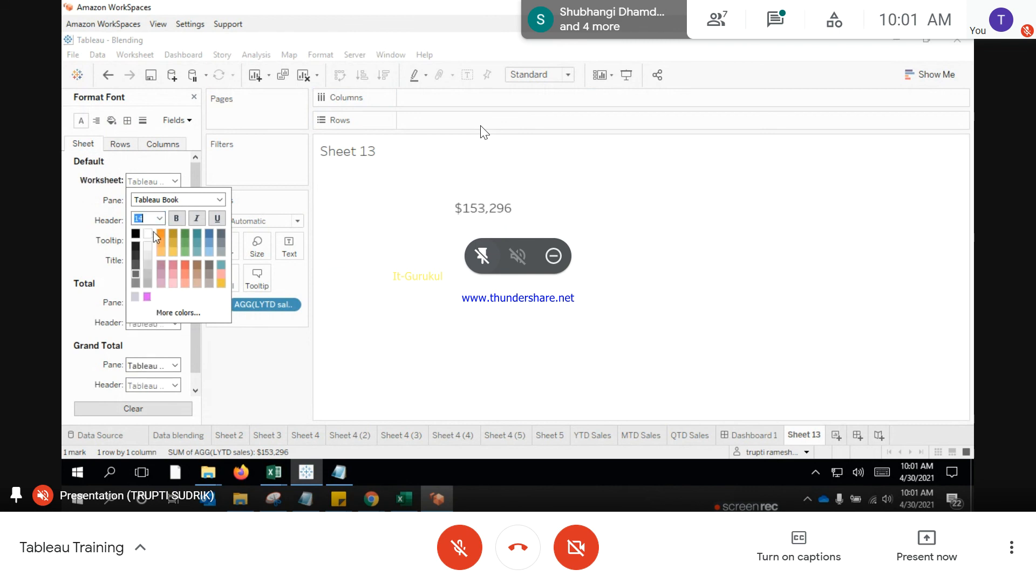
left_click(176, 218)
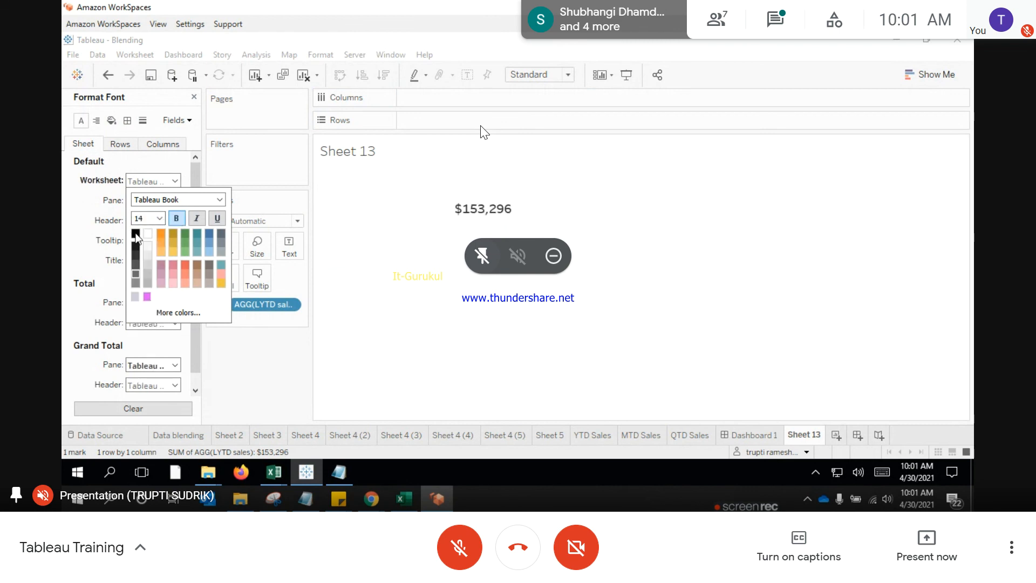
left_click(455, 212)
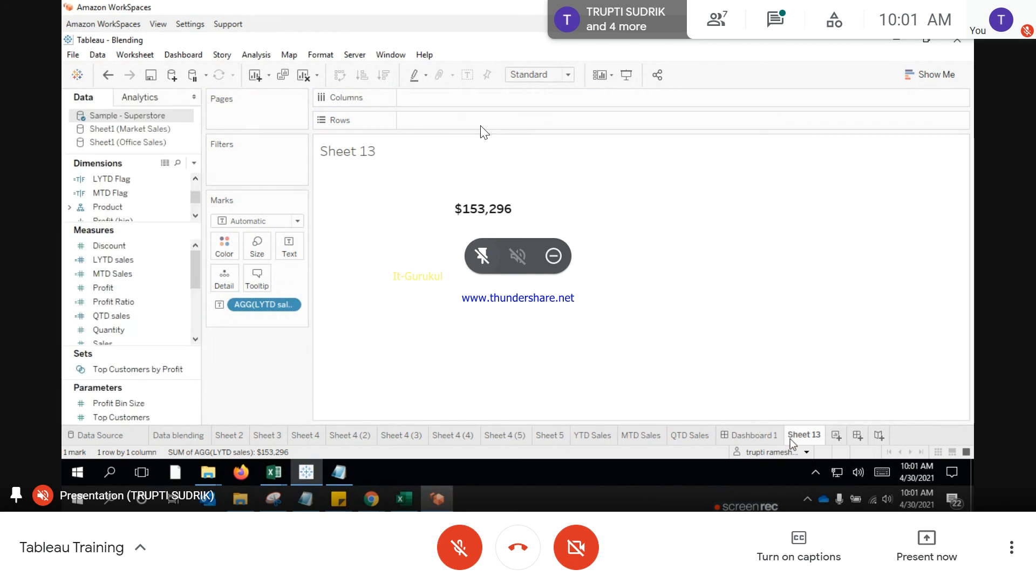
Step: Rename Sheet 13 as LYTD
type("LYTD")
key("Return")
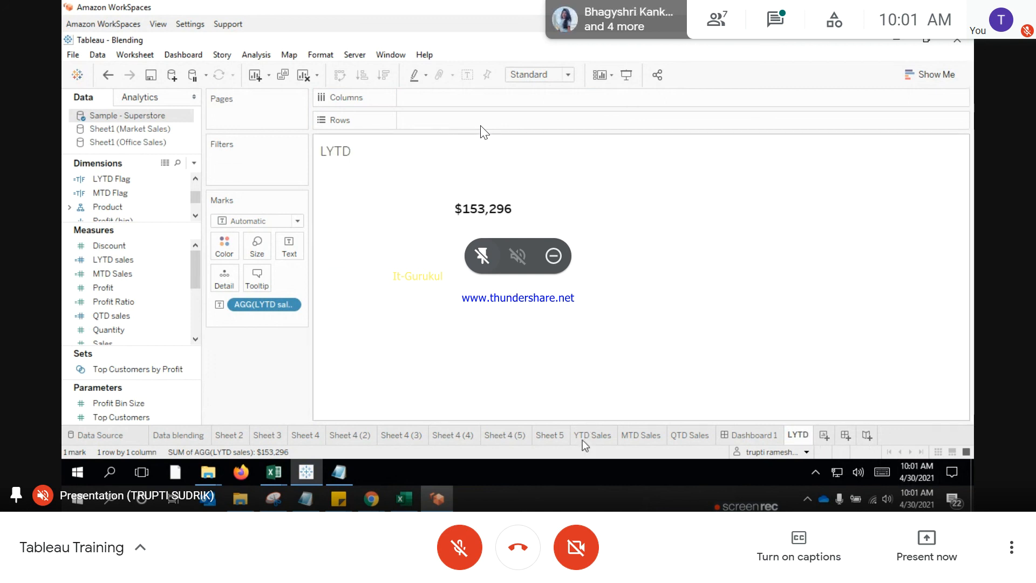
Step: On the MTD Sales sheet, examine where the MTD Sales formula uses [Anchor date], leaving the calculation unchanged
left_click(641, 435)
left_click(125, 274)
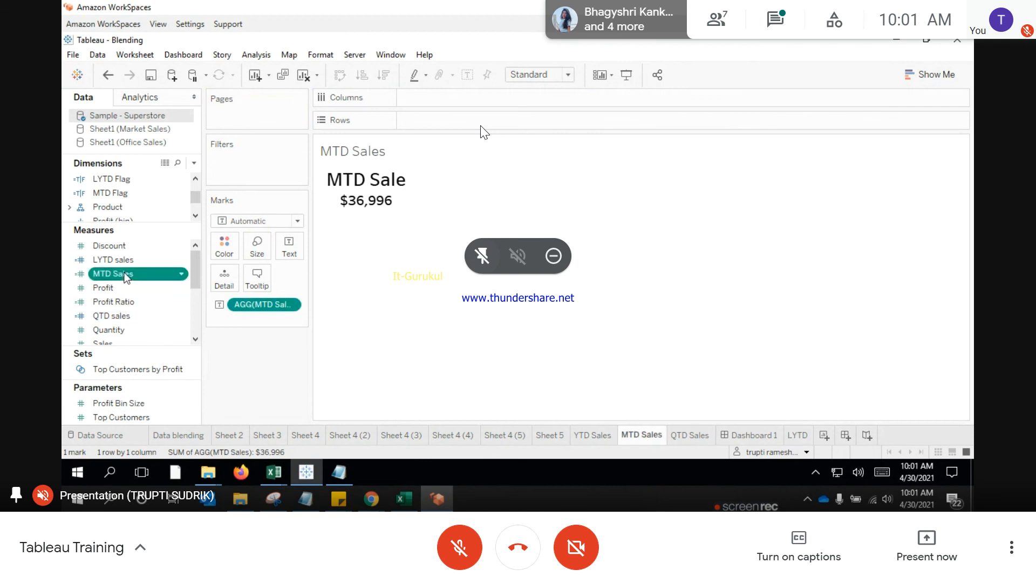
right_click(126, 276)
left_click(158, 113)
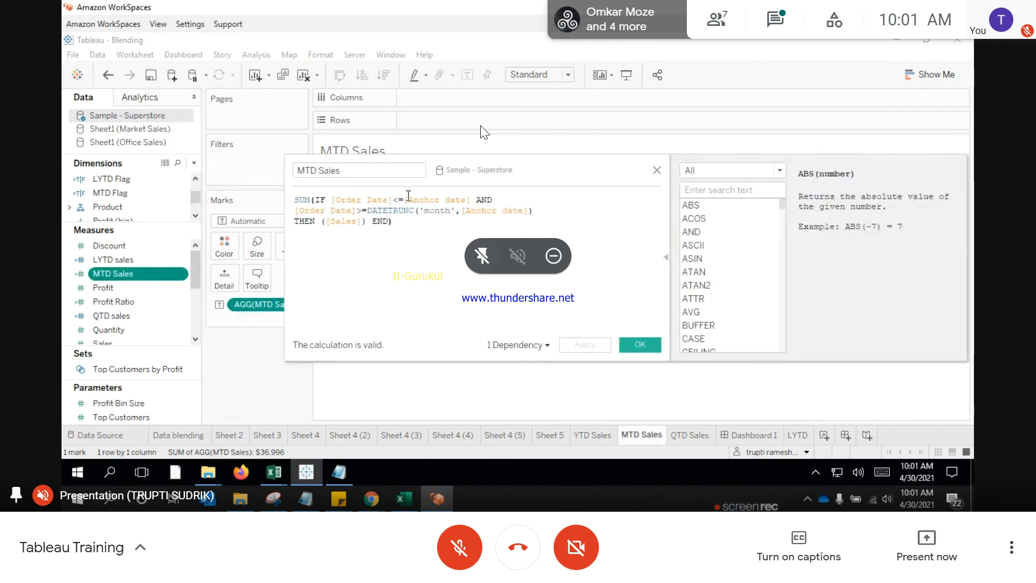
left_click_drag(404, 200, 471, 201)
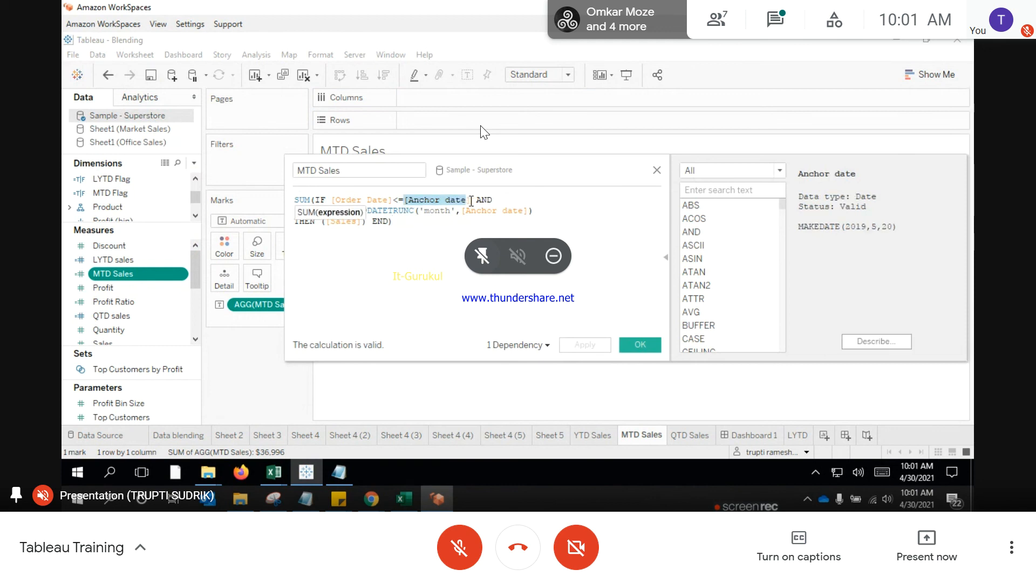
left_click(469, 211)
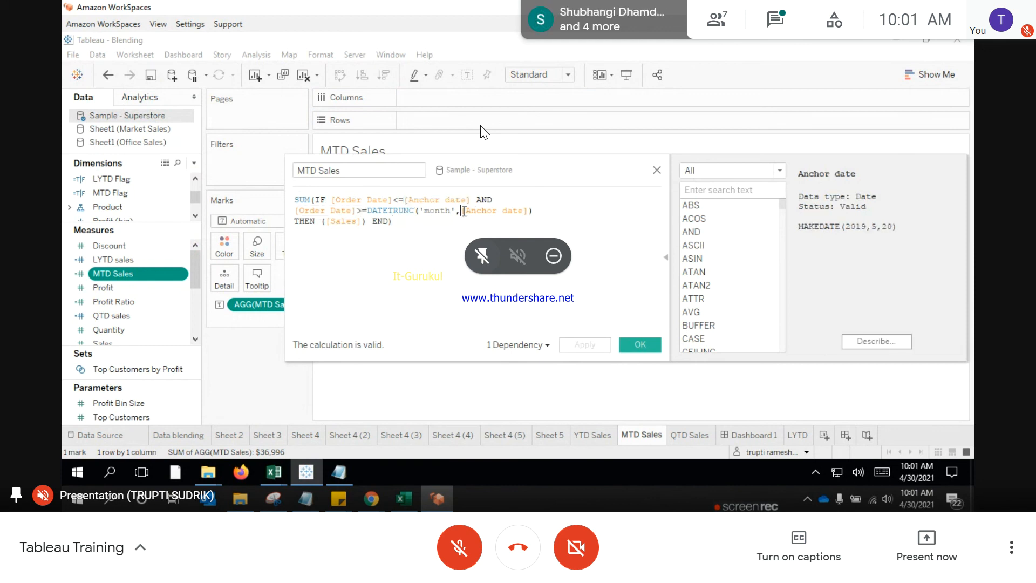
left_click_drag(462, 211, 527, 211)
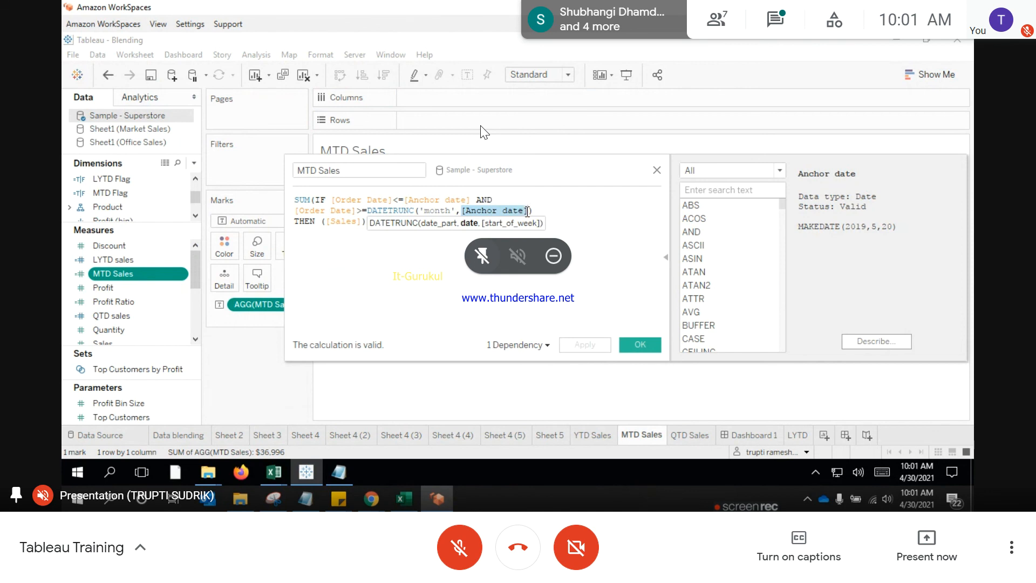
left_click(656, 170)
Step: Duplicate the MTD Sales measure, open the copy for editing and put an L at the start of its name
right_click(123, 273)
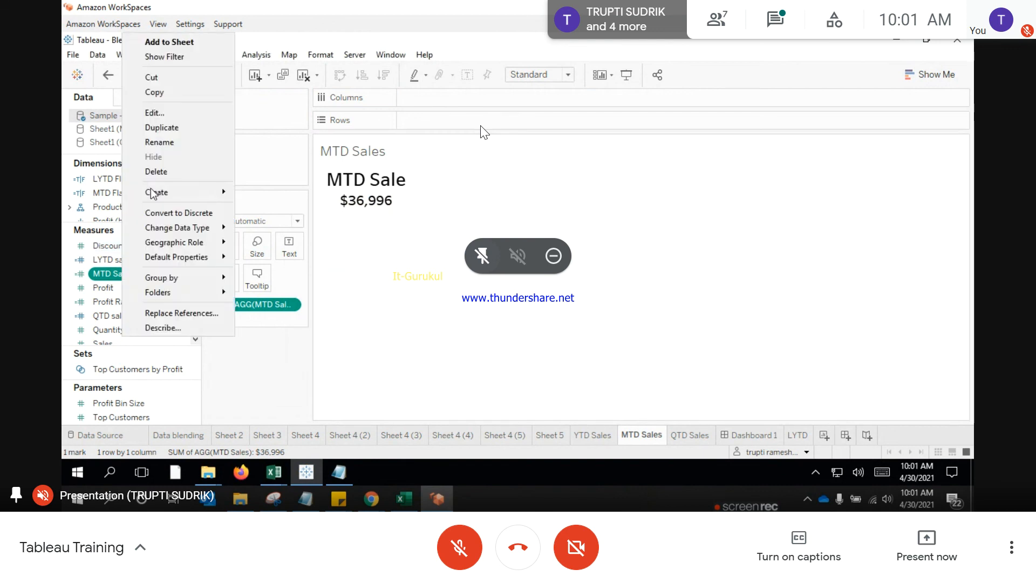
left_click(167, 127)
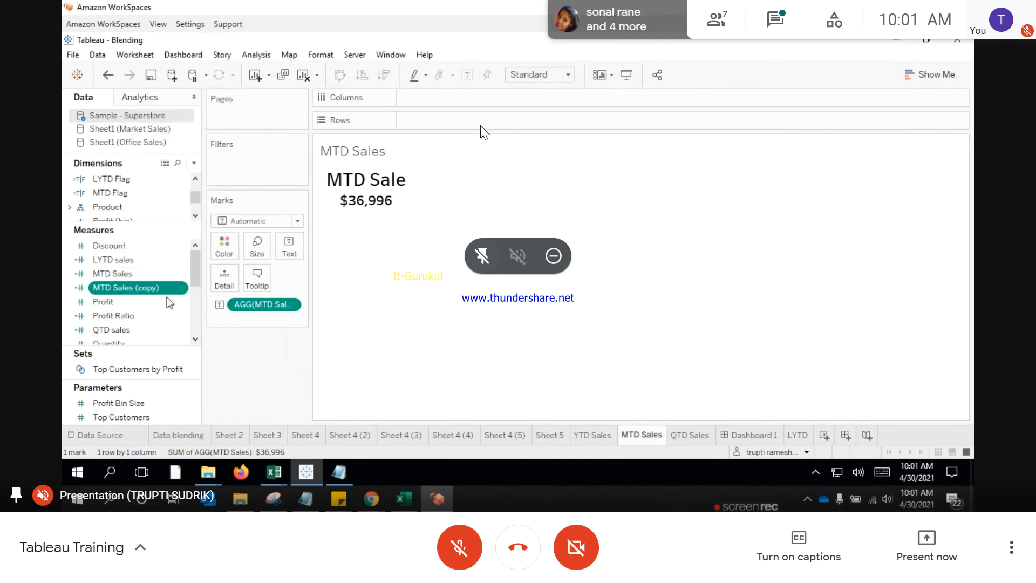
right_click(150, 288)
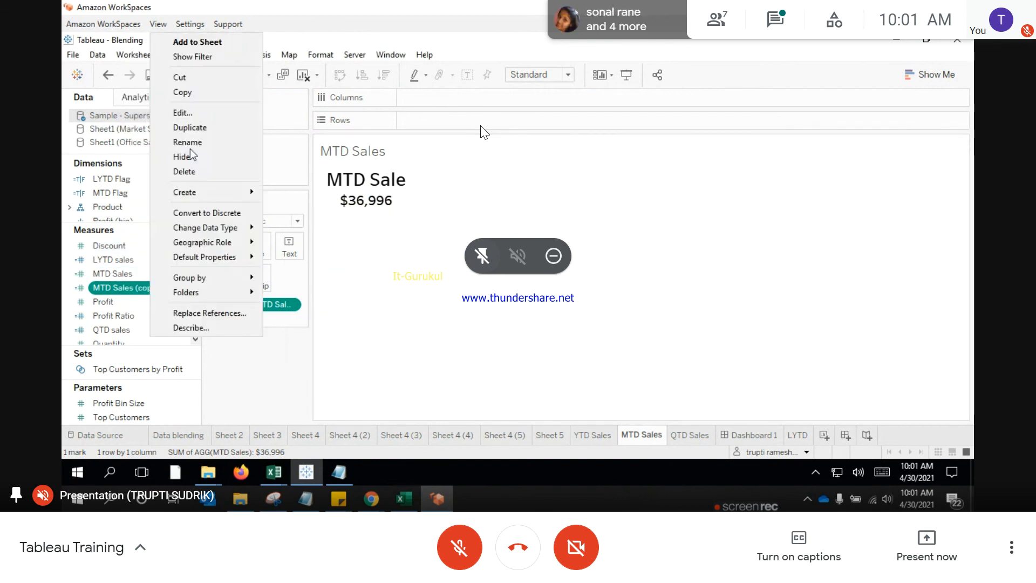
left_click(189, 112)
left_click(298, 171)
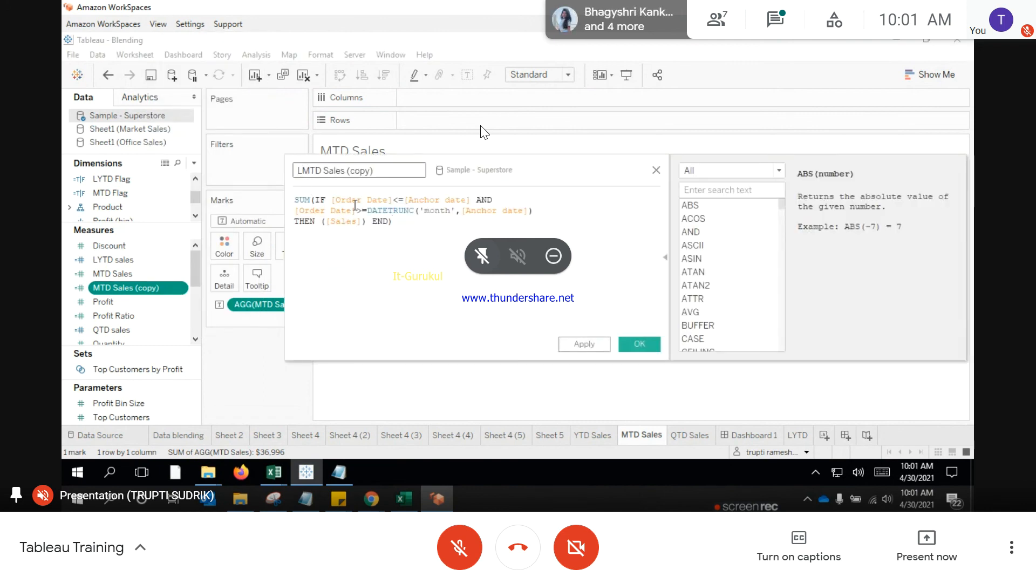
type("L")
Step: Wrap [Anchor date] in the formula's first [Order Date] condition in a DATEADD function
left_click(414, 201)
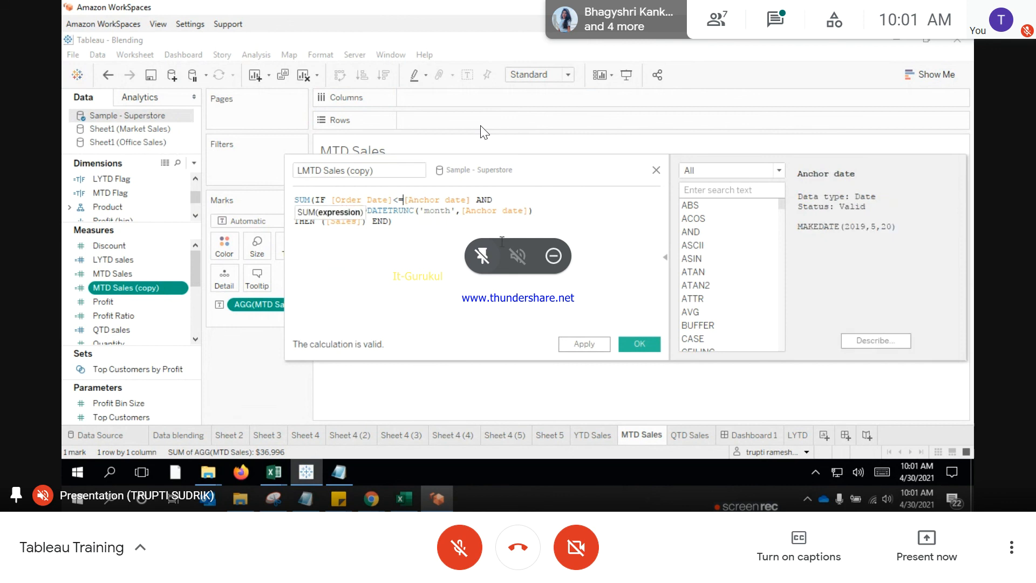
type("date")
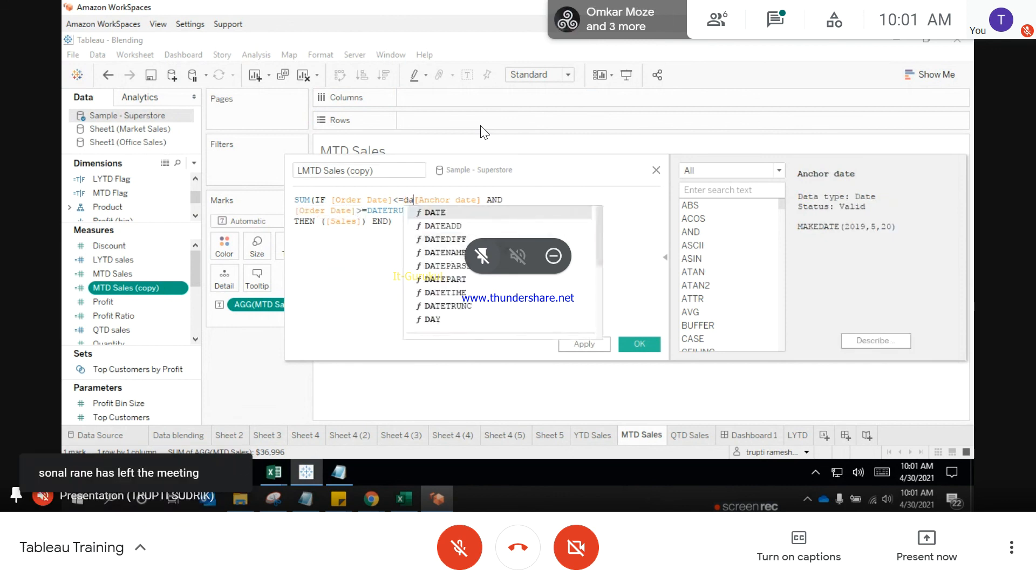
key("Down")
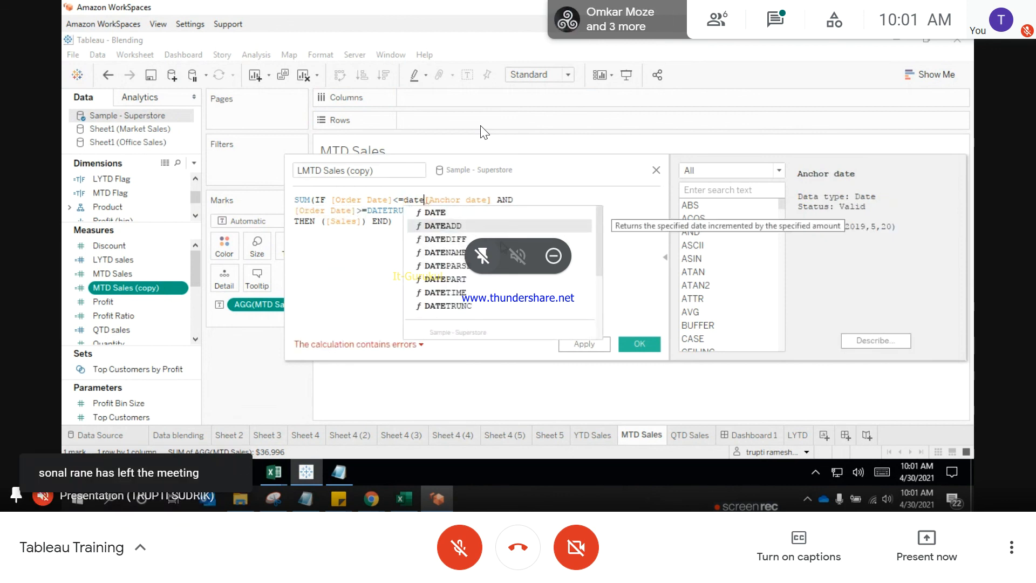
key("Return")
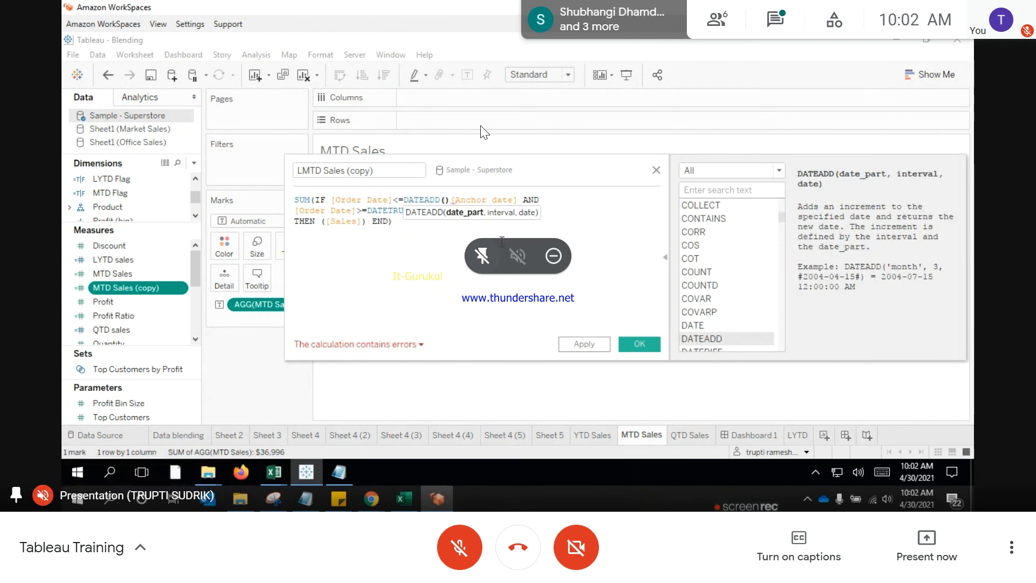
left_click_drag(455, 199, 517, 201)
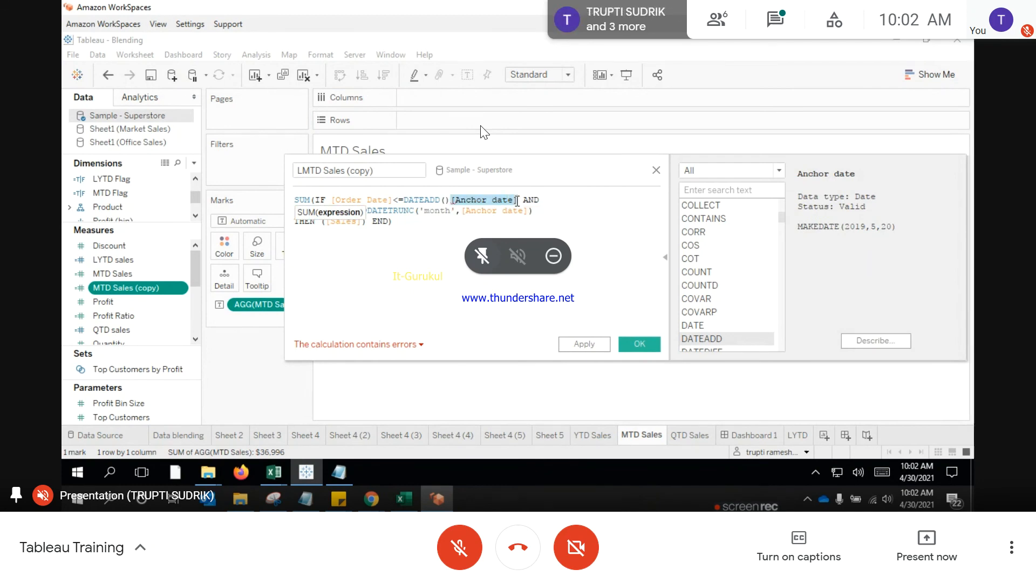
key("BackSpace")
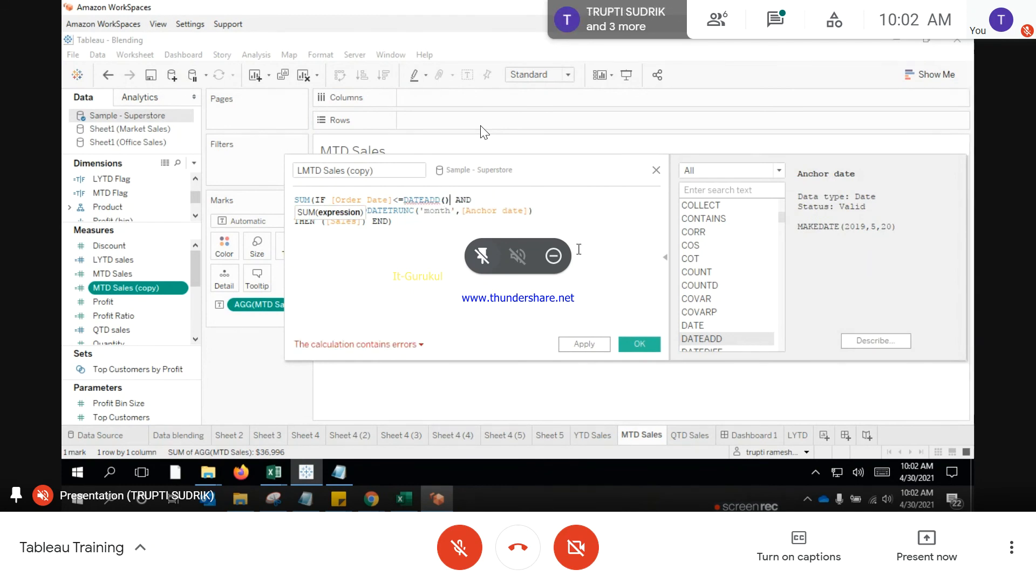
key("ctrl+z")
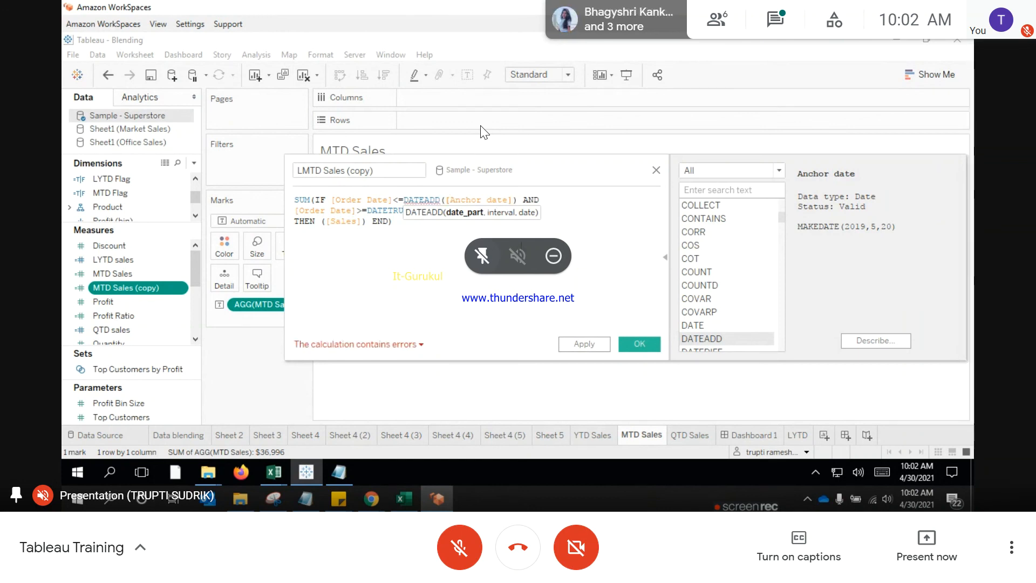
Step: Give the DATEADD function the date part 'month' and the interval -1 ahead of [Anchor date]
type("''")
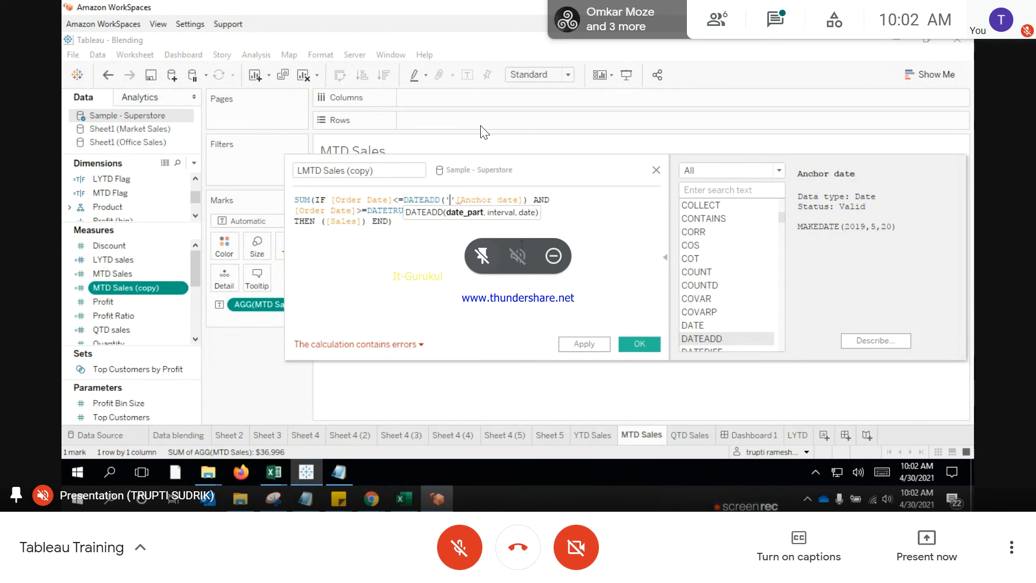
type("month")
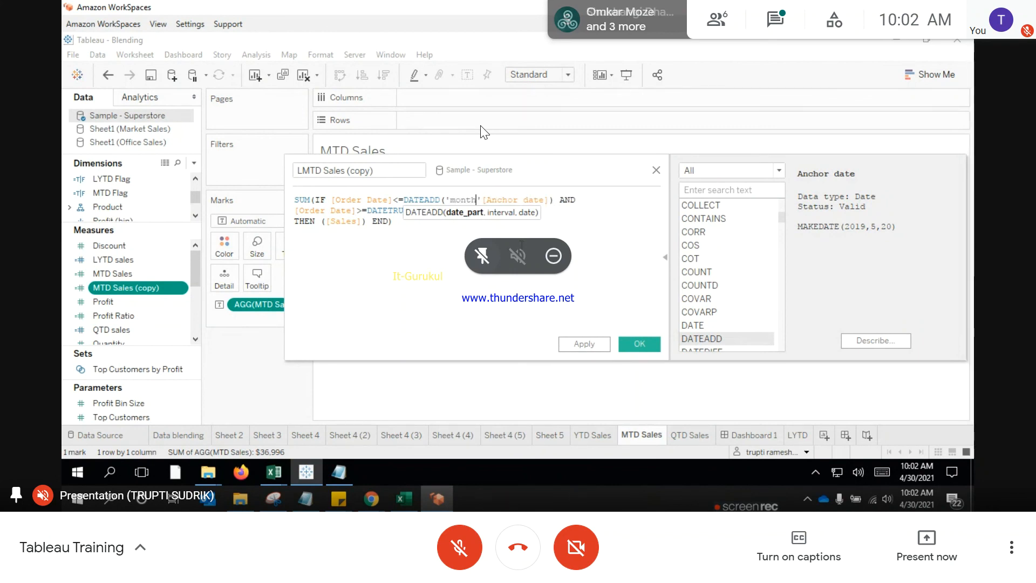
key("Right")
type(",")
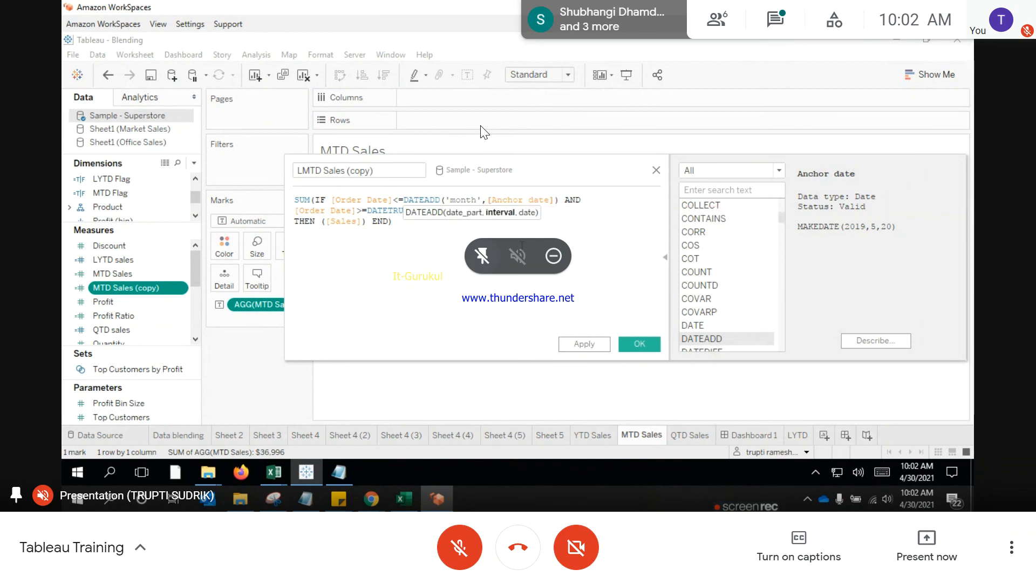
type(" -1")
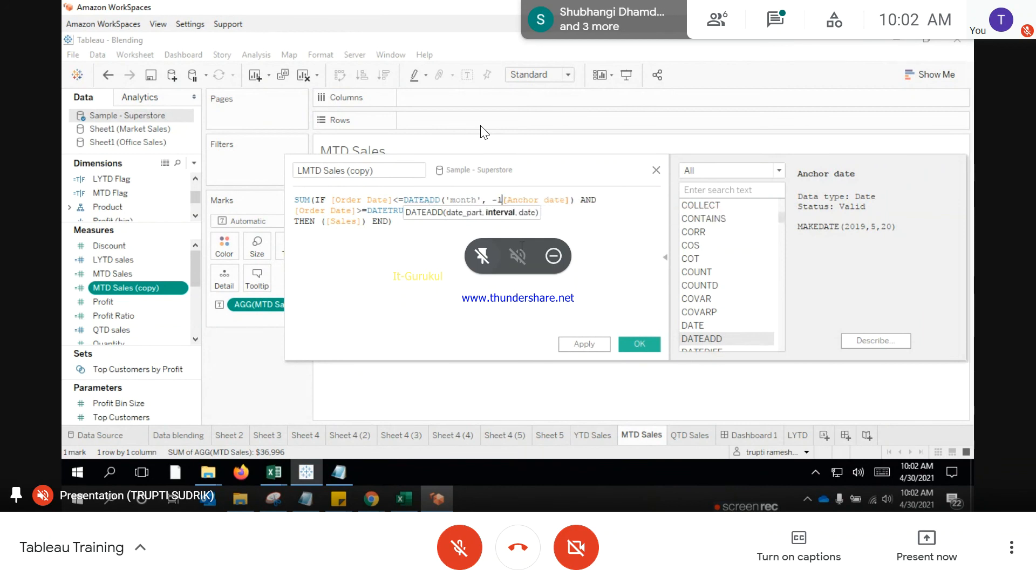
type(",")
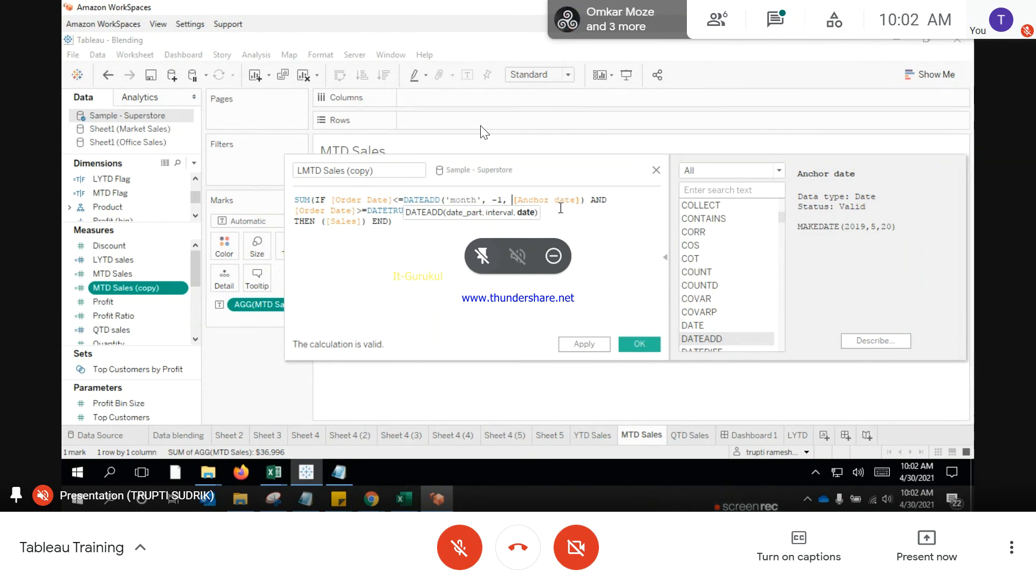
left_click(502, 199)
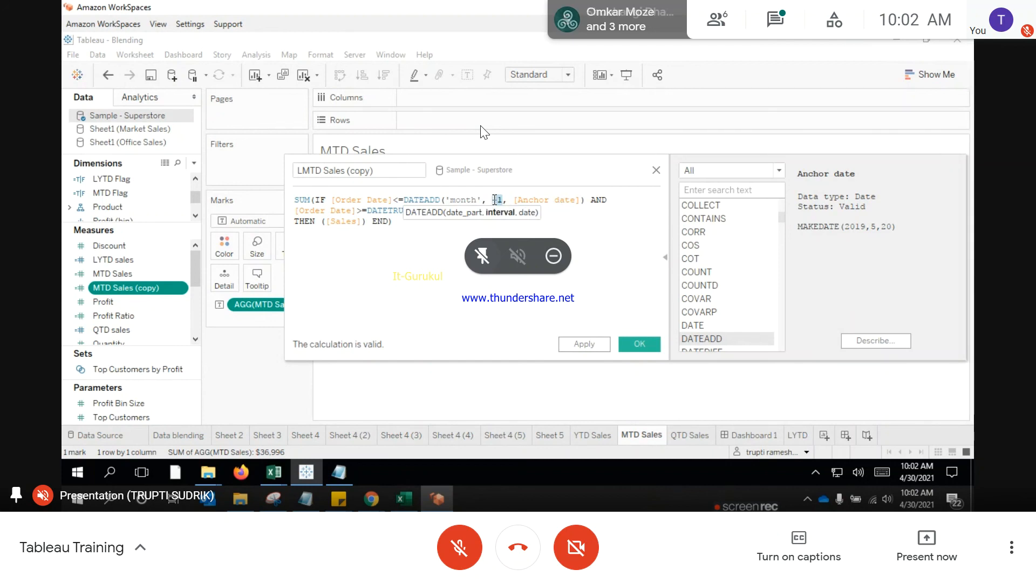
key("End")
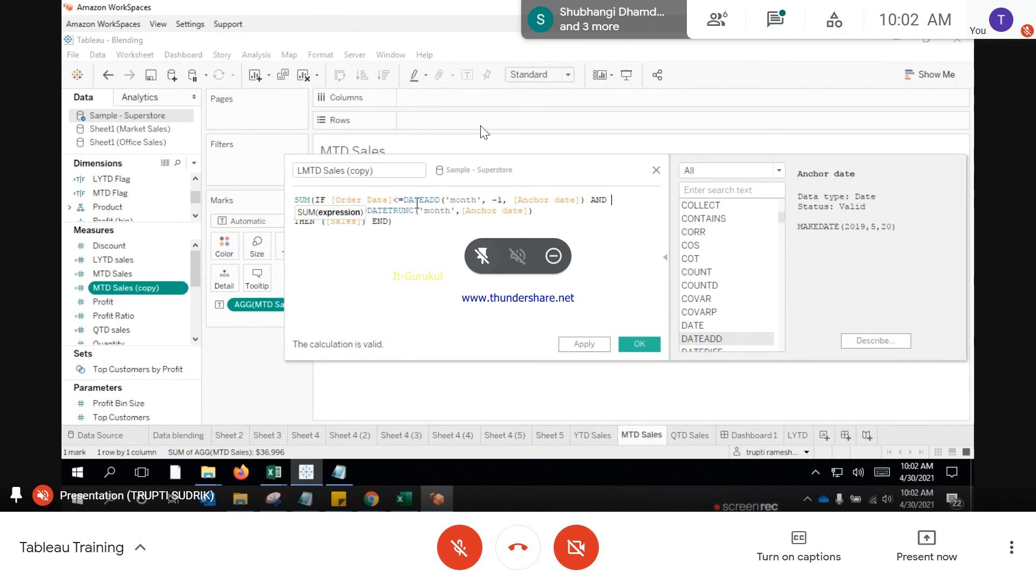
Step: Replace [Anchor date] inside DATETRUNC with a copy of DATEADD('month', -1, [Anchor date]) and save the calculated field
left_click_drag(405, 200, 586, 199)
key("ctrl+c")
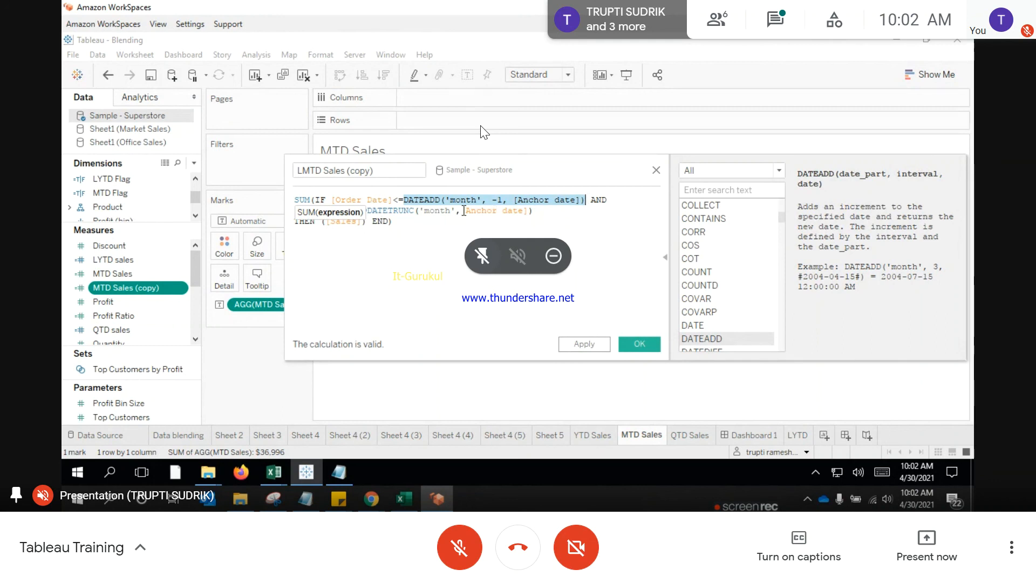
left_click_drag(464, 211, 529, 212)
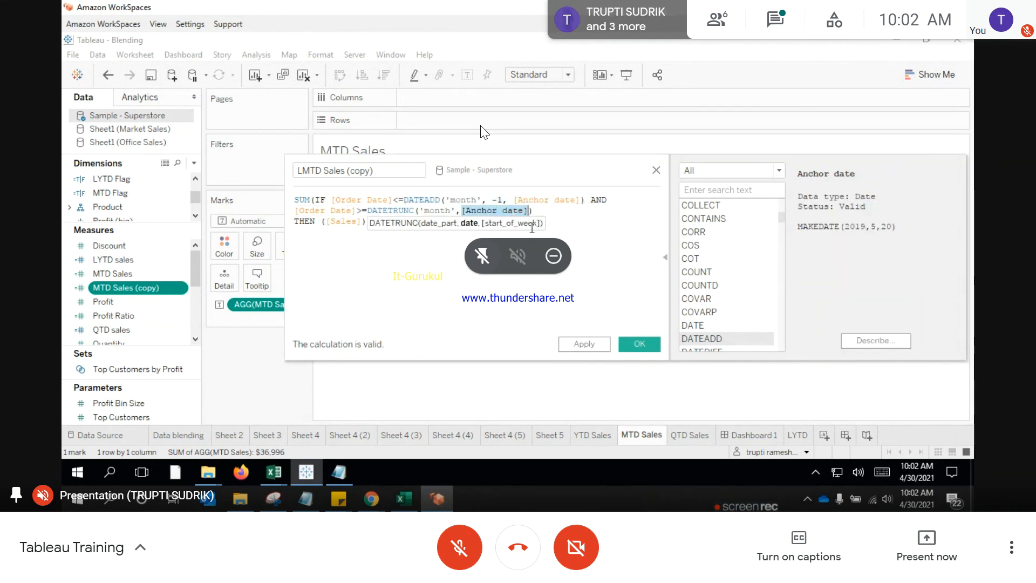
key("ctrl+v")
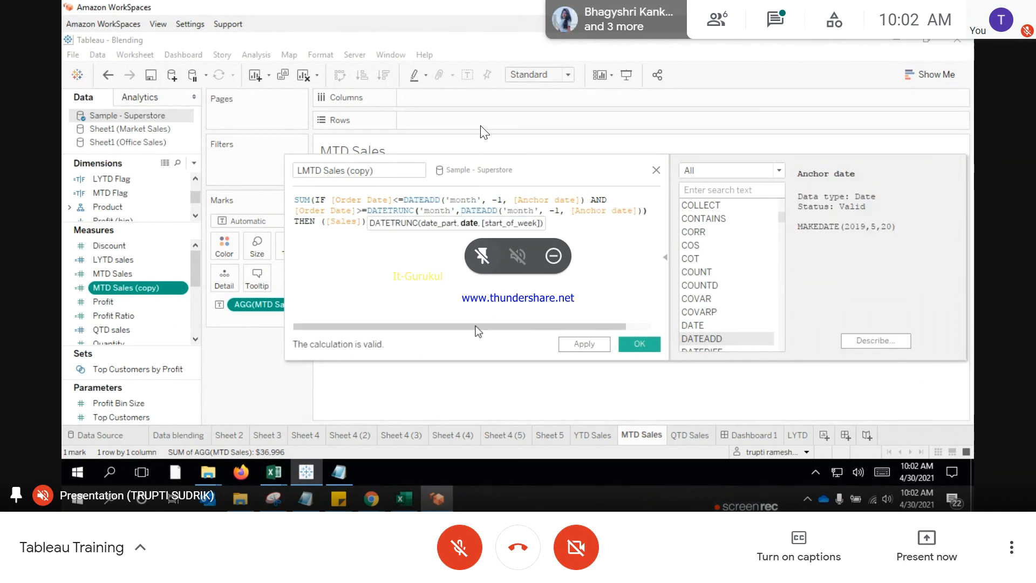
left_click(633, 342)
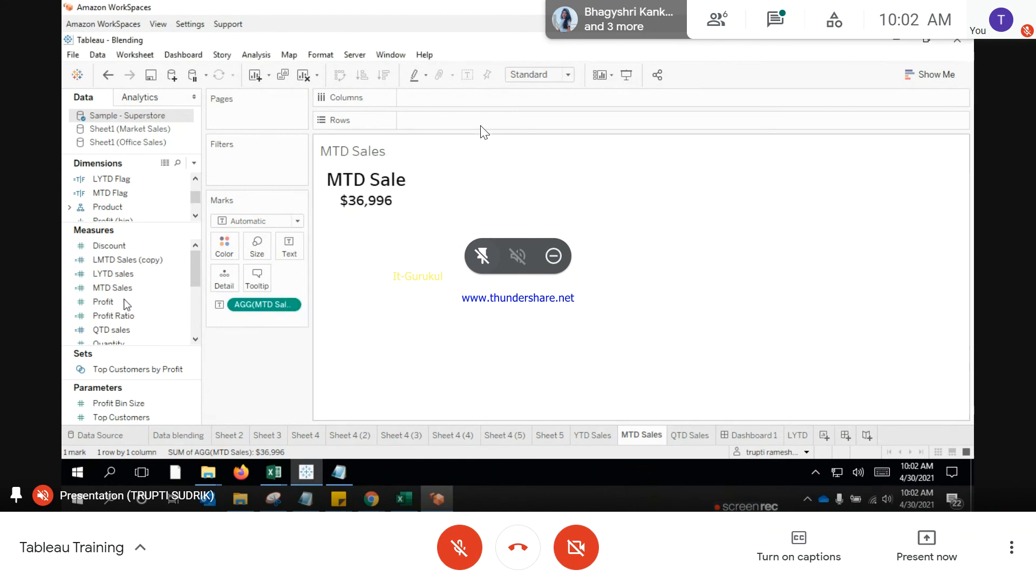
Step: Add a new worksheet after LYTD and show the LMTD Sales (copy) measure in its view as text
left_click(131, 261)
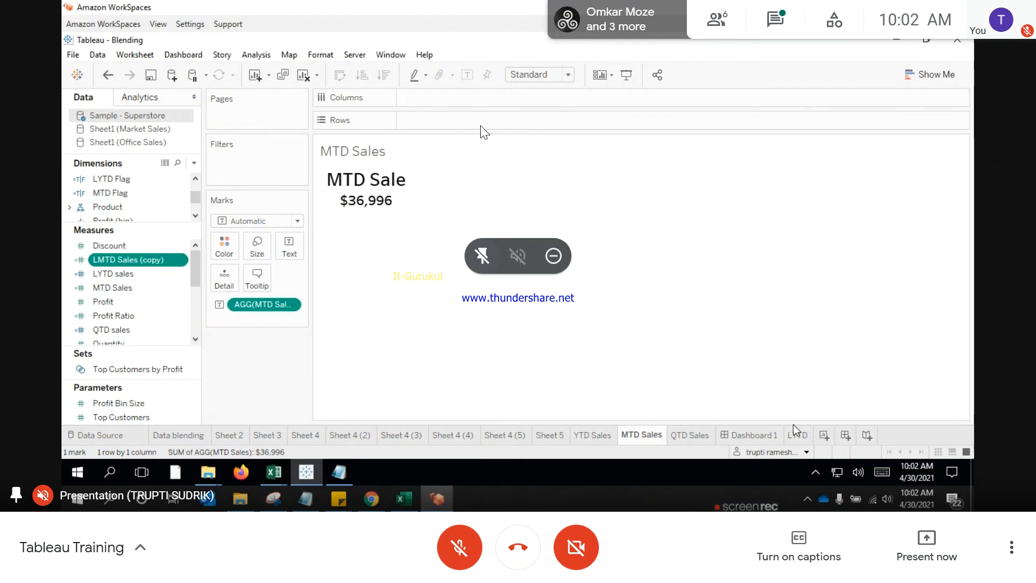
left_click(801, 436)
left_click(823, 435)
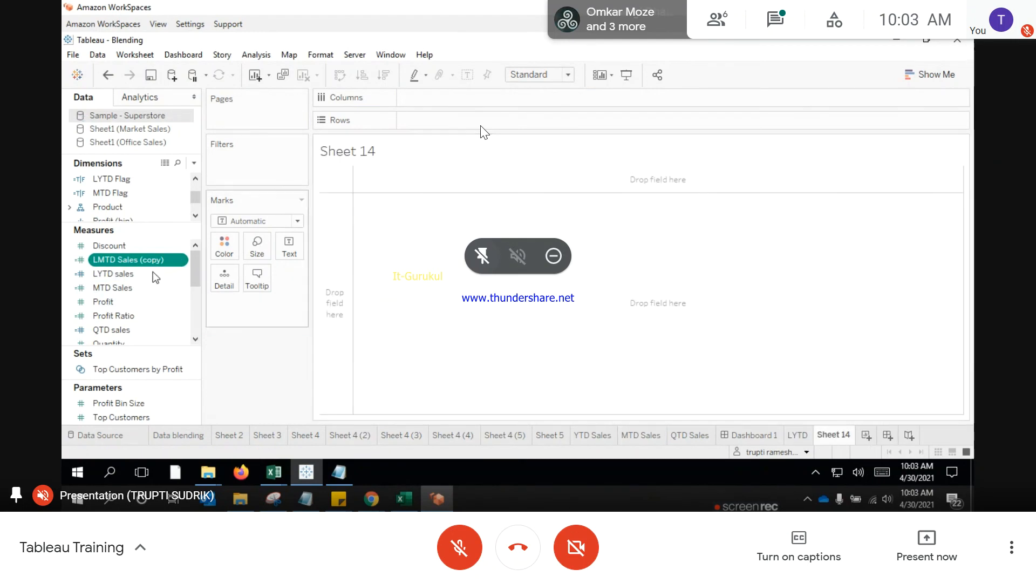
left_click_drag(451, 259, 698, 384)
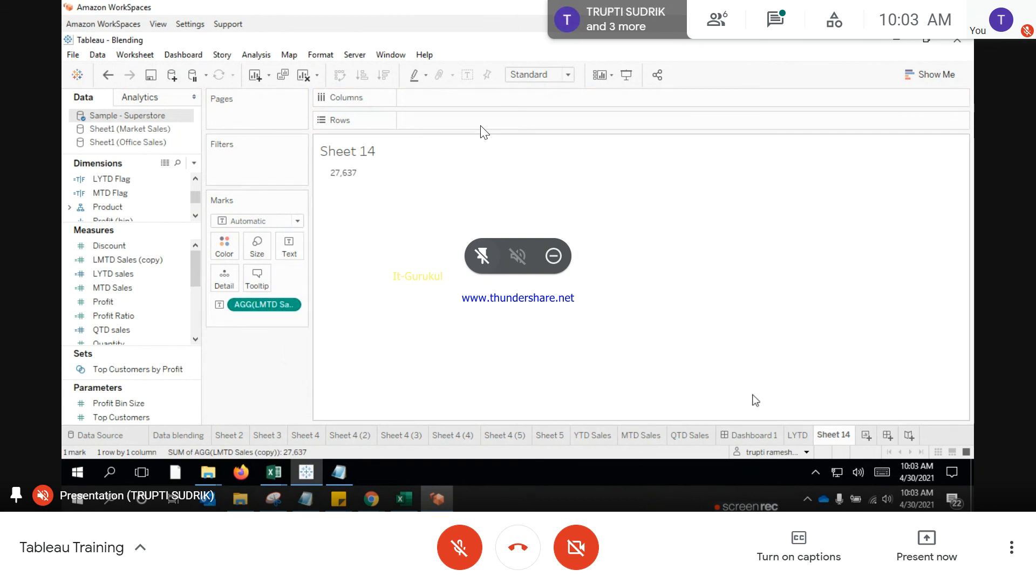
Step: Rename Sheet 14 as LMTD
key("BackSpace")
type("LMTD")
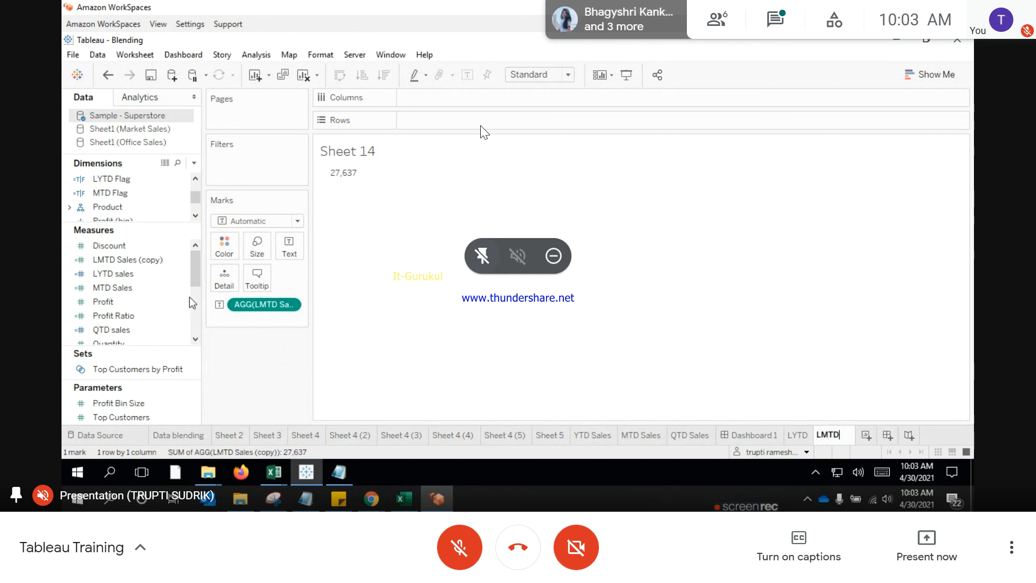
key("Return")
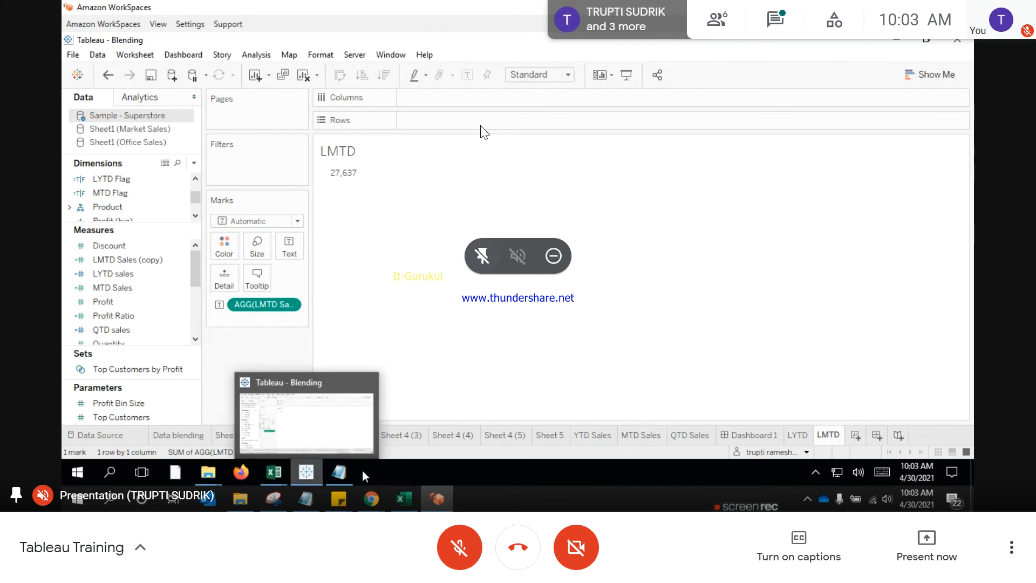
Step: Review the QTD Sales, MTD Sales and YTD Sales worksheets, and switch to the Google Meet call
left_click(691, 435)
left_click(641, 435)
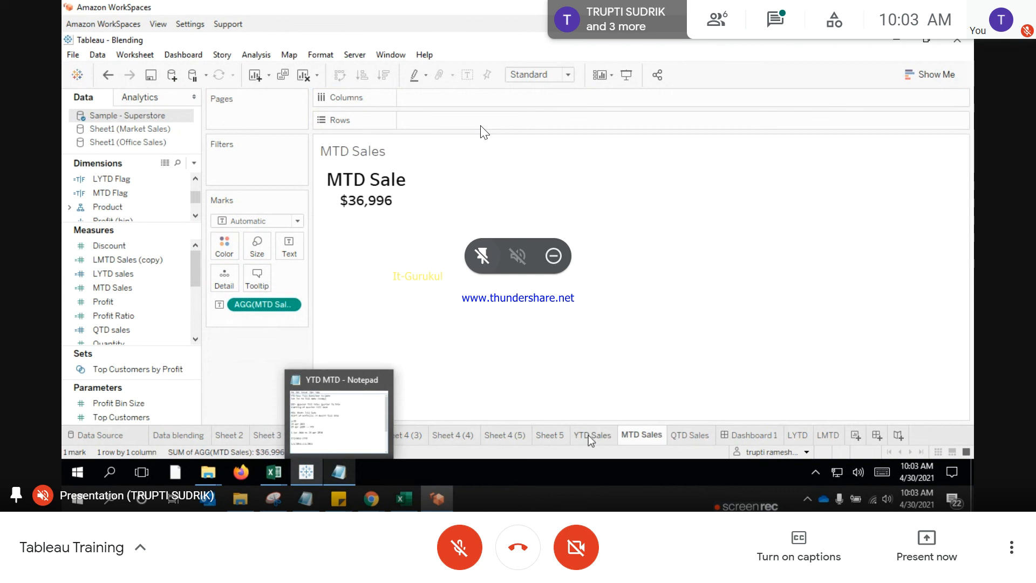
left_click(589, 434)
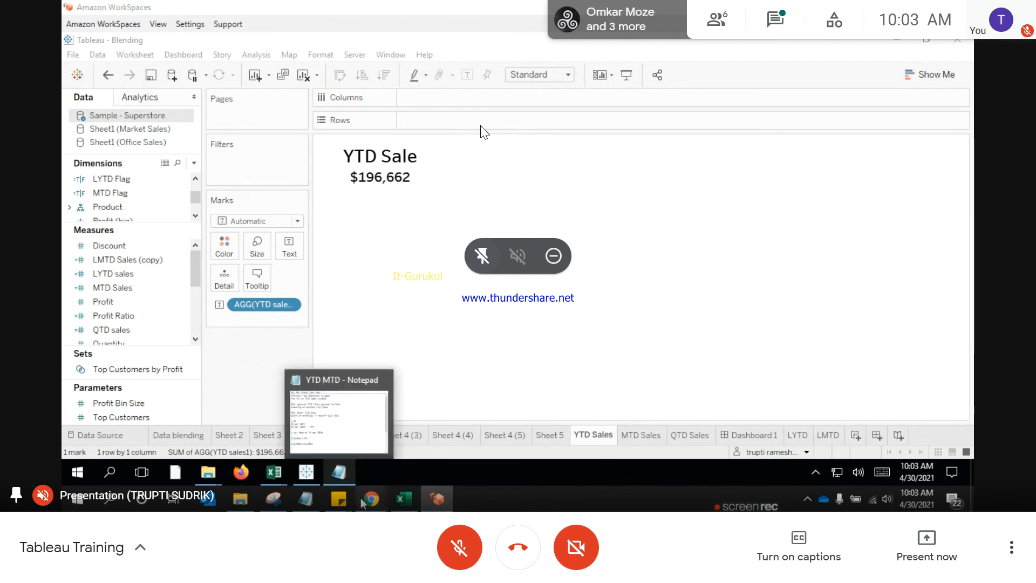
mouse_move(364, 501)
left_click(348, 444)
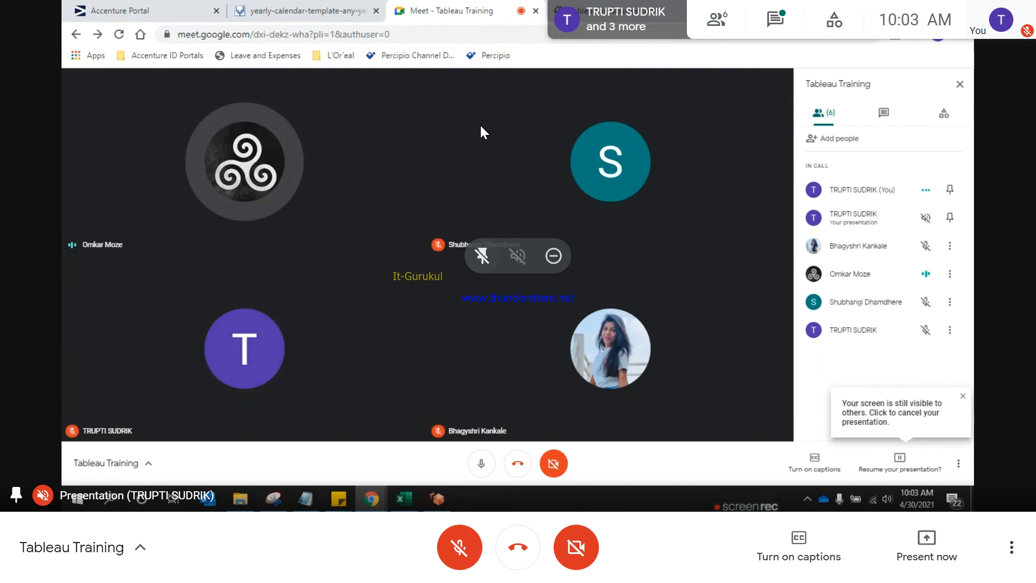
mouse_move(440, 501)
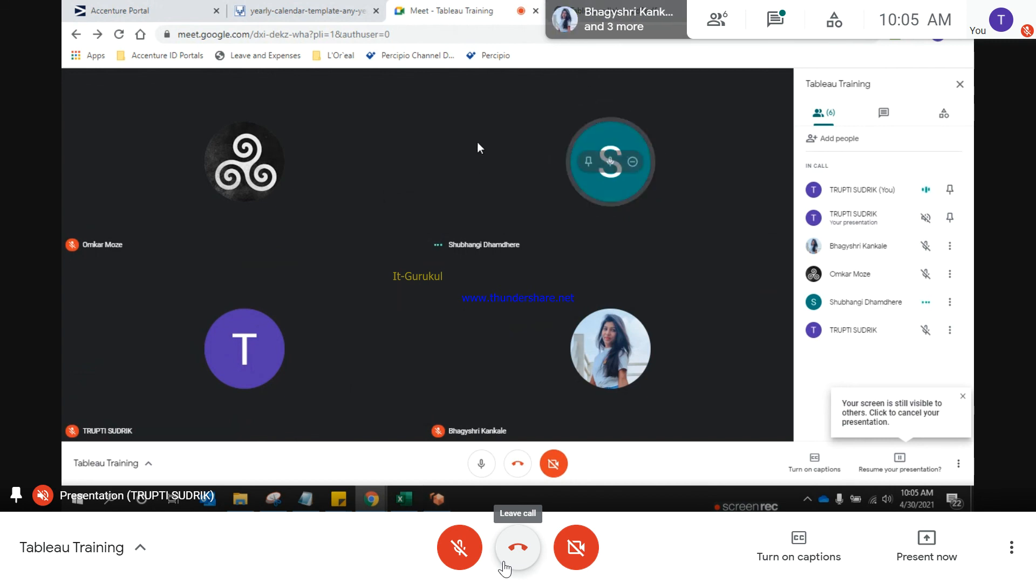
key("F11")
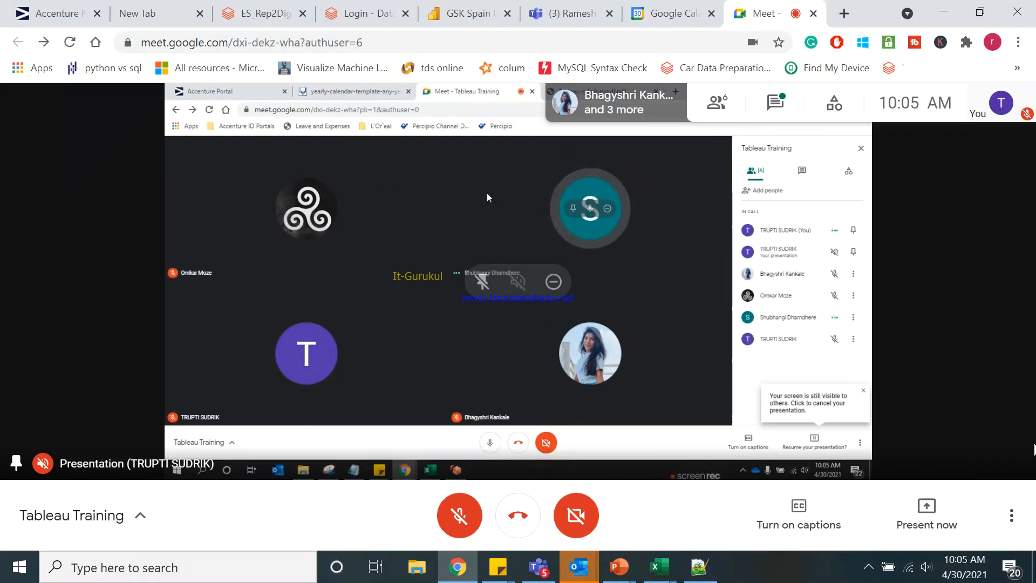
left_click(872, 566)
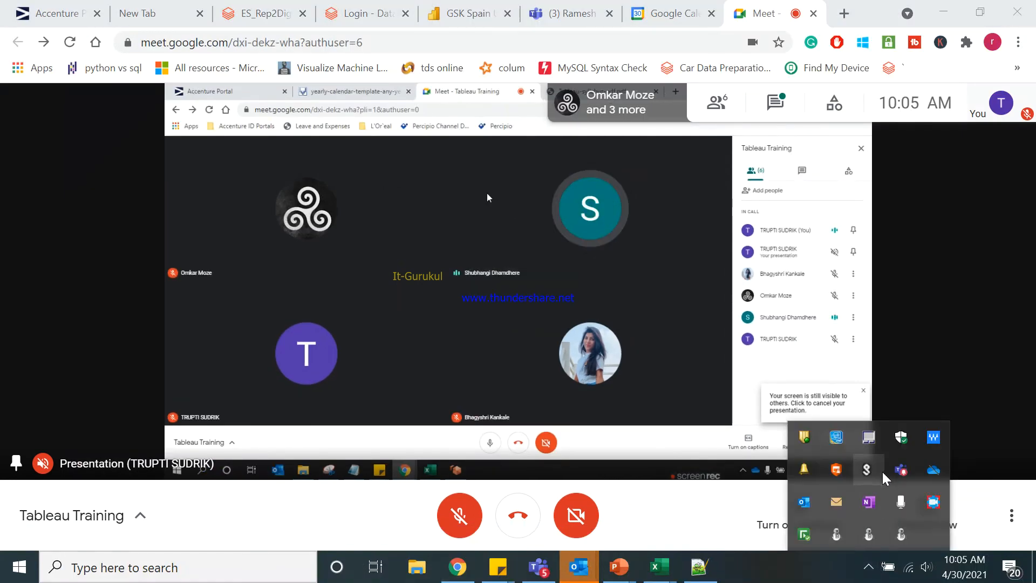
left_click(933, 501)
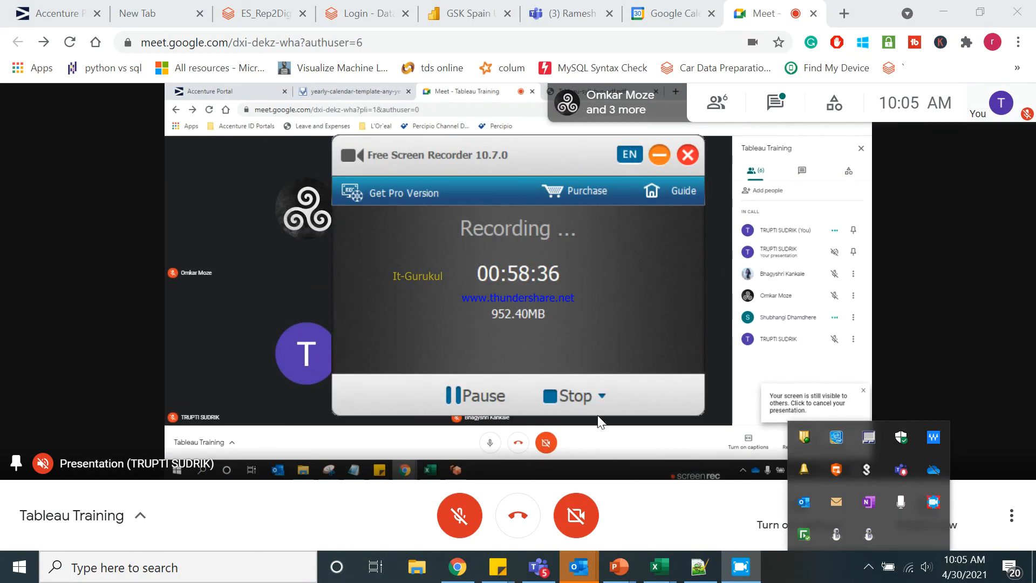